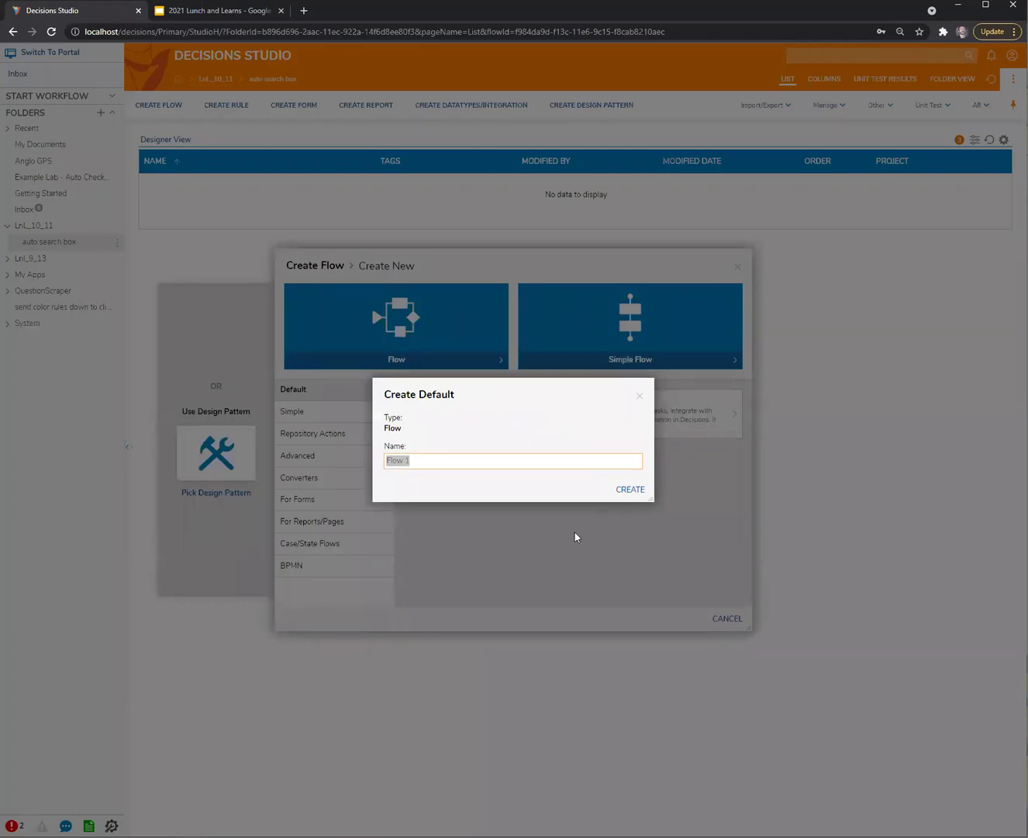
Create the new default flow, keeping the name Flow 1
left_click(461, 460)
left_click(628, 489)
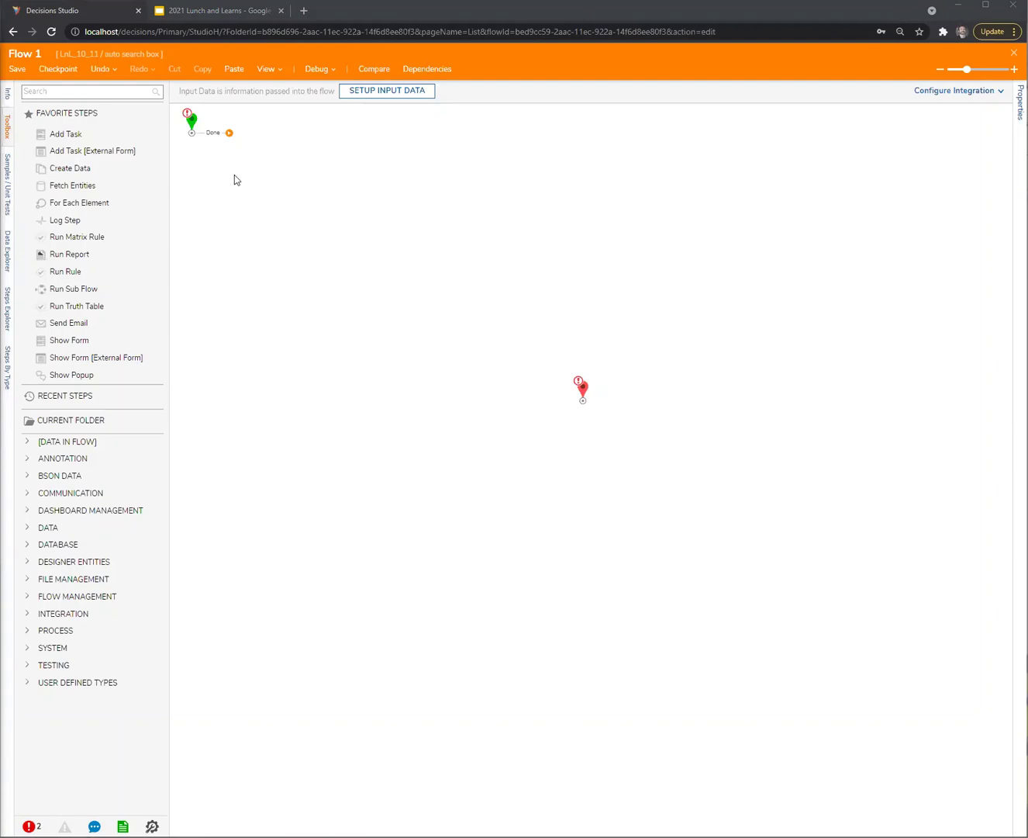
Line up the start and end steps and add a Show Form step to Flow 1
left_click_drag(192, 122, 224, 254)
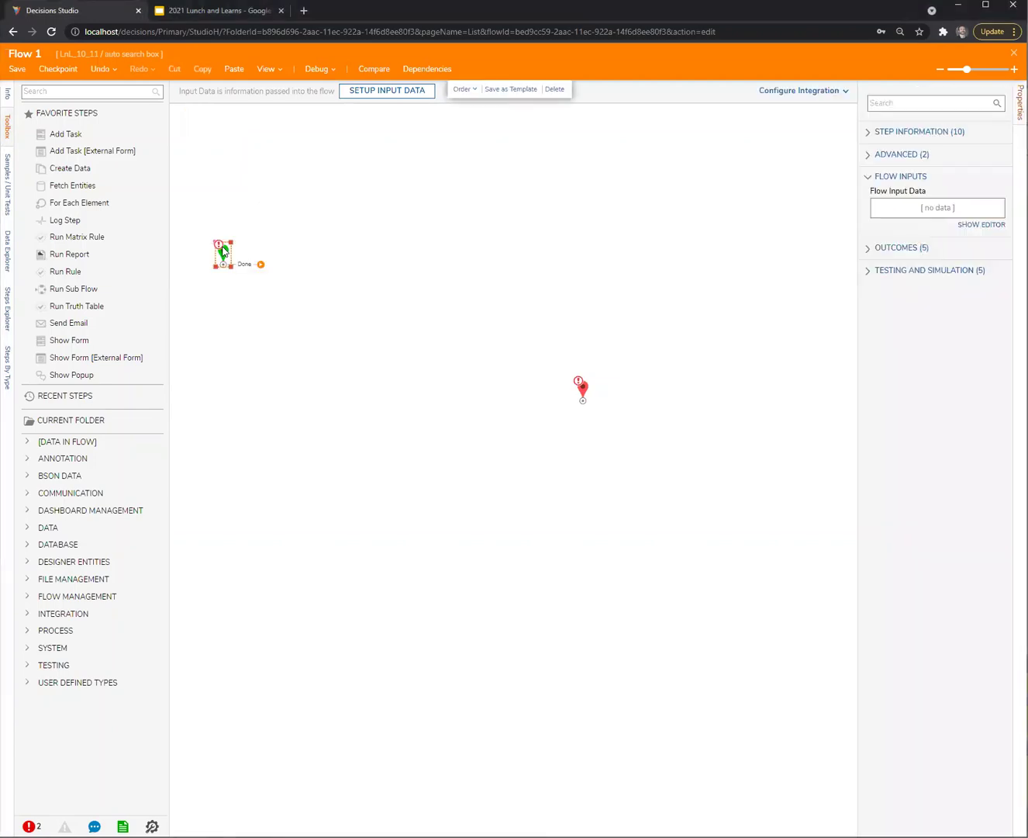
left_click_drag(582, 390, 551, 250)
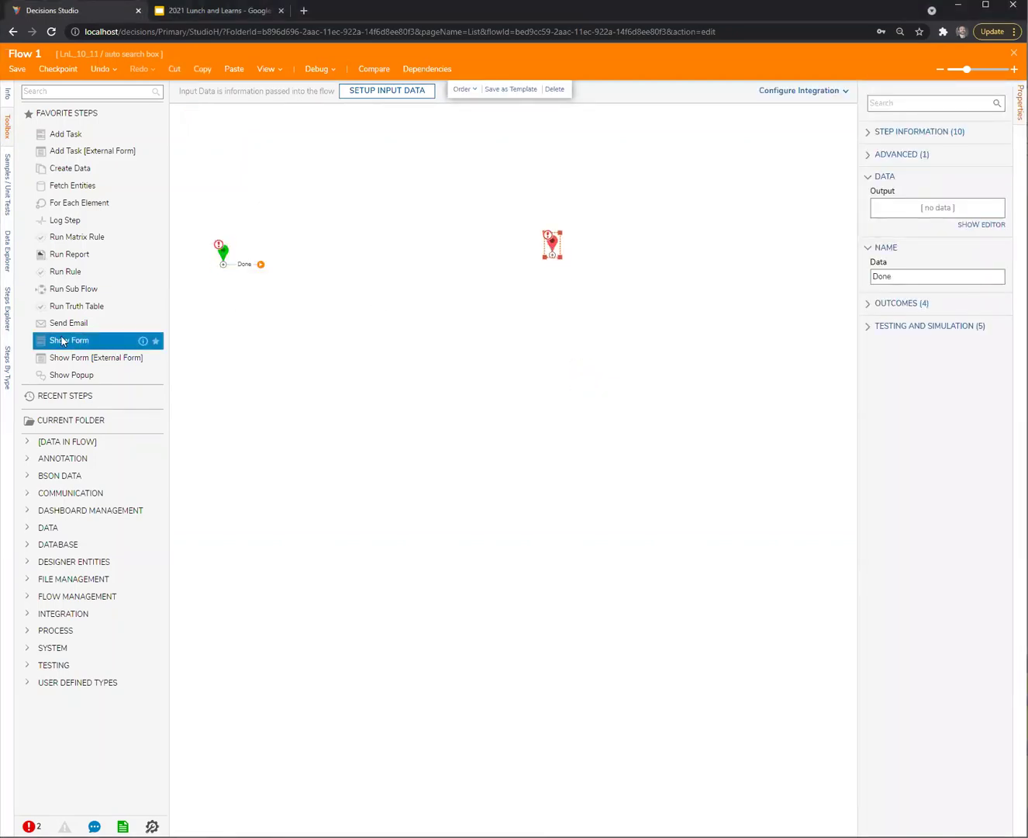
left_click_drag(62, 340, 385, 241)
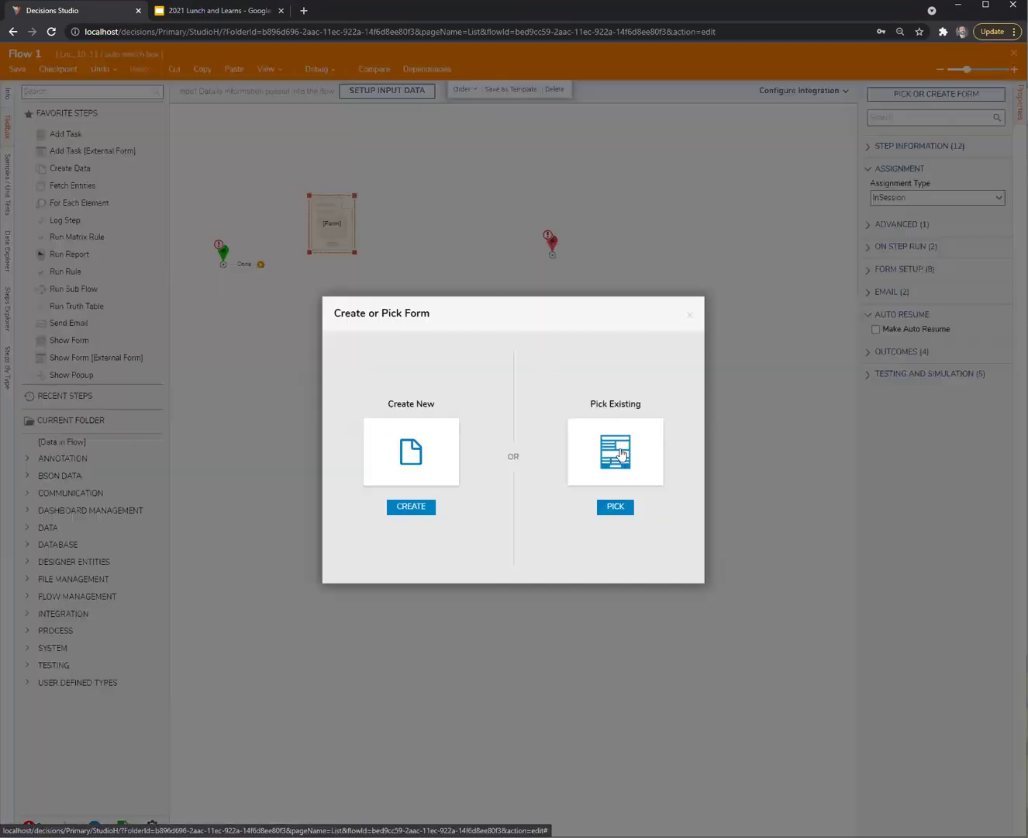
Create a new standard form named Form 1 for the Show Form step
left_click(616, 450)
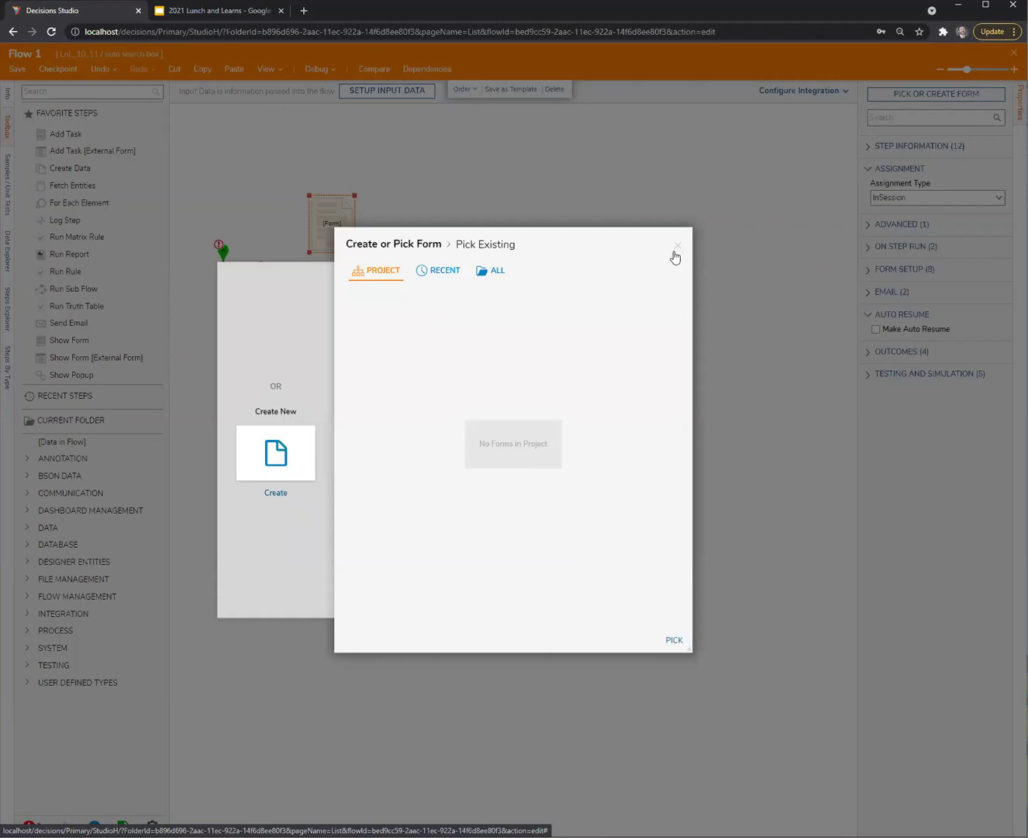
key("Escape")
left_click(931, 94)
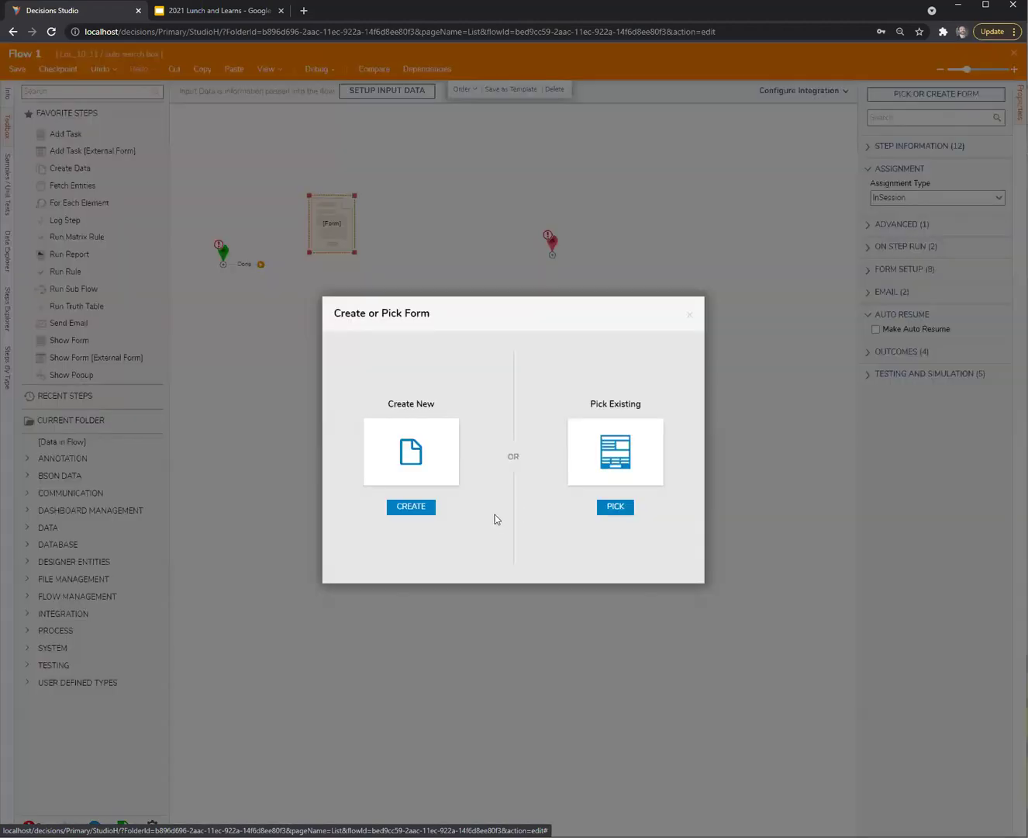
left_click(389, 445)
left_click(458, 310)
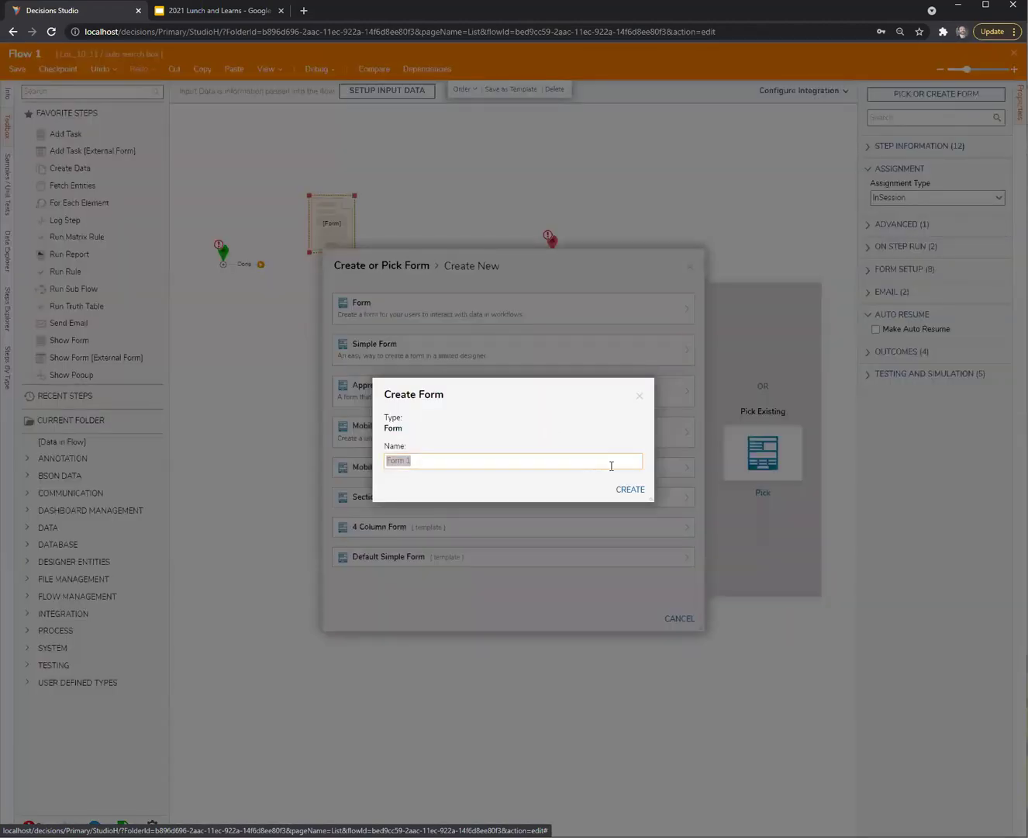
left_click(629, 490)
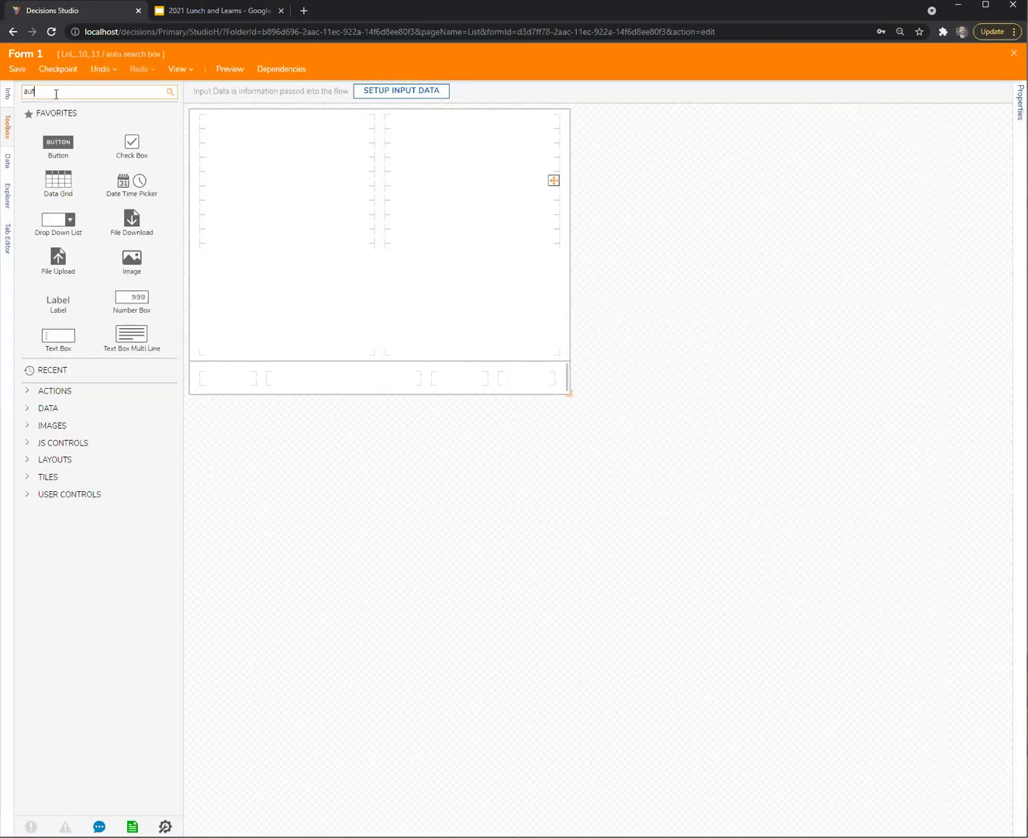
Place an Auto Complete Search box in the top-left cell and a button in the bottom row
left_click(35, 92)
type("auto")
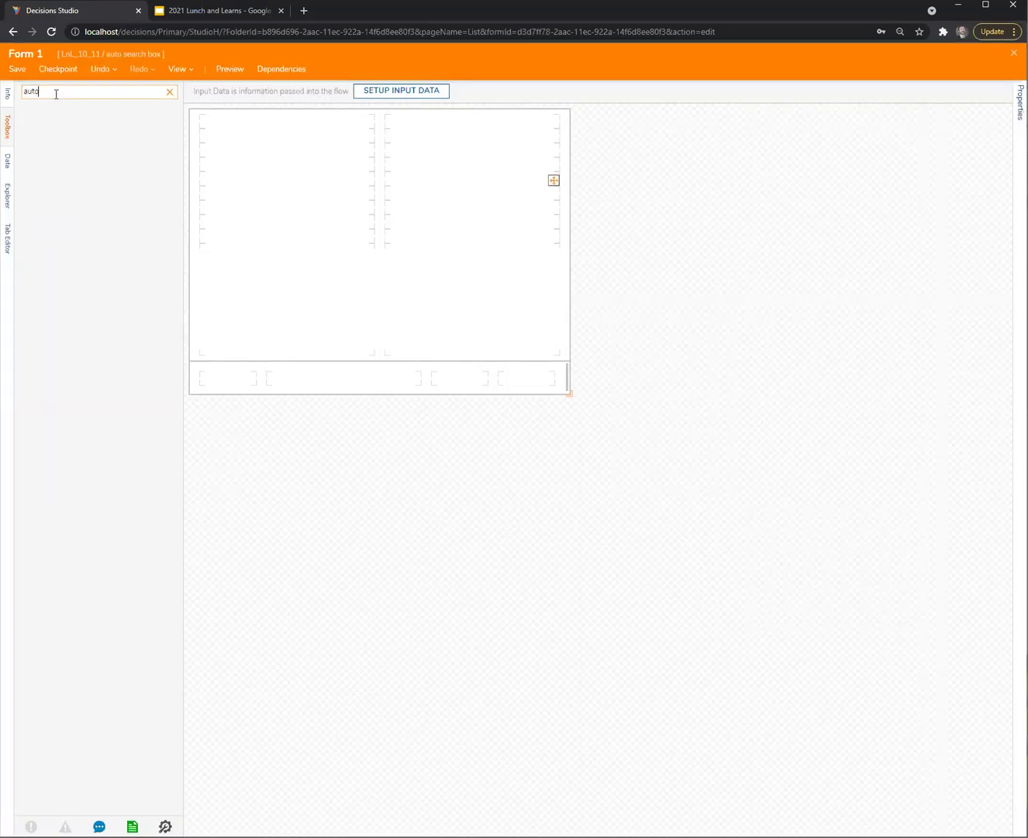
left_click_drag(39, 126, 269, 123)
left_click(170, 92)
left_click_drag(59, 145, 526, 377)
Set the auto-complete box's list data to Accounts, then save Form 1 on close
left_click(318, 123)
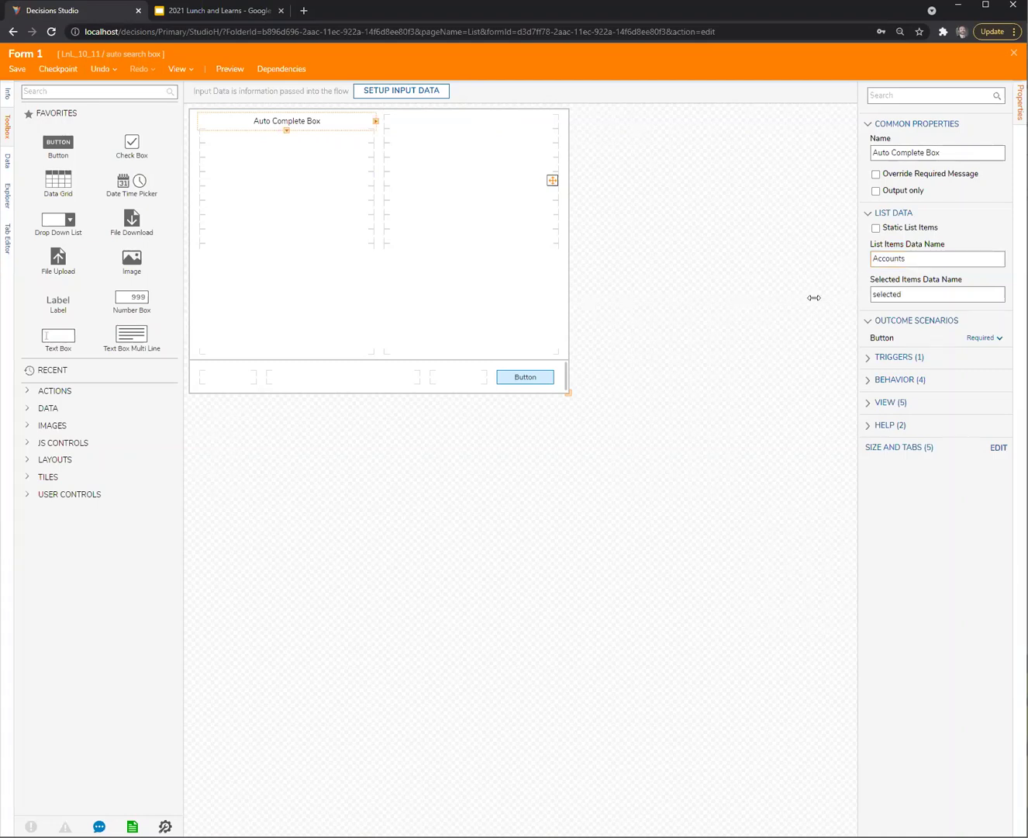
left_click_drag(814, 298, 775, 296)
left_click(707, 291)
left_click(307, 122)
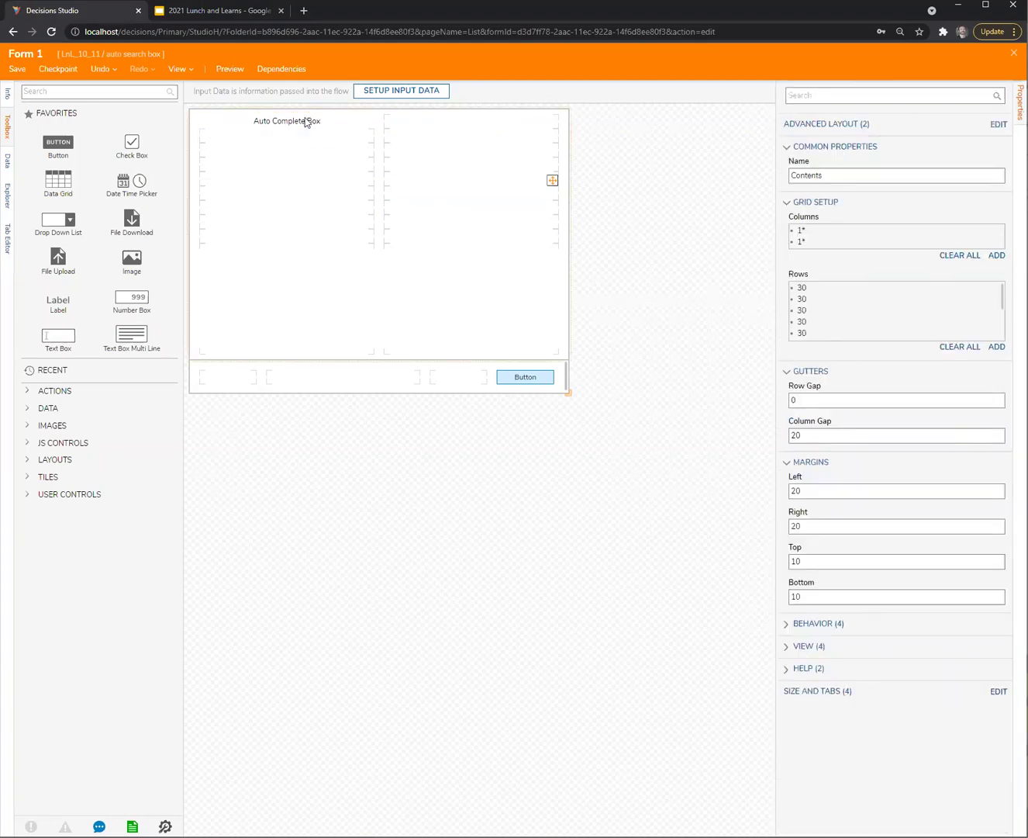
left_click(307, 122)
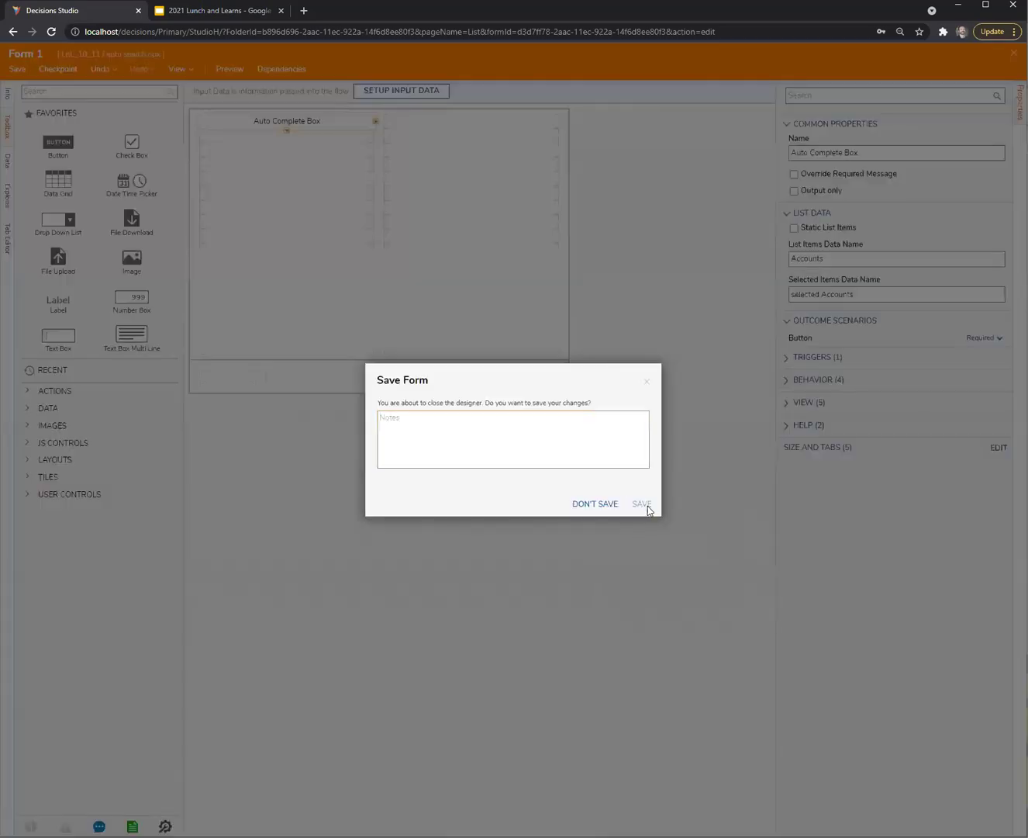
left_click(648, 505)
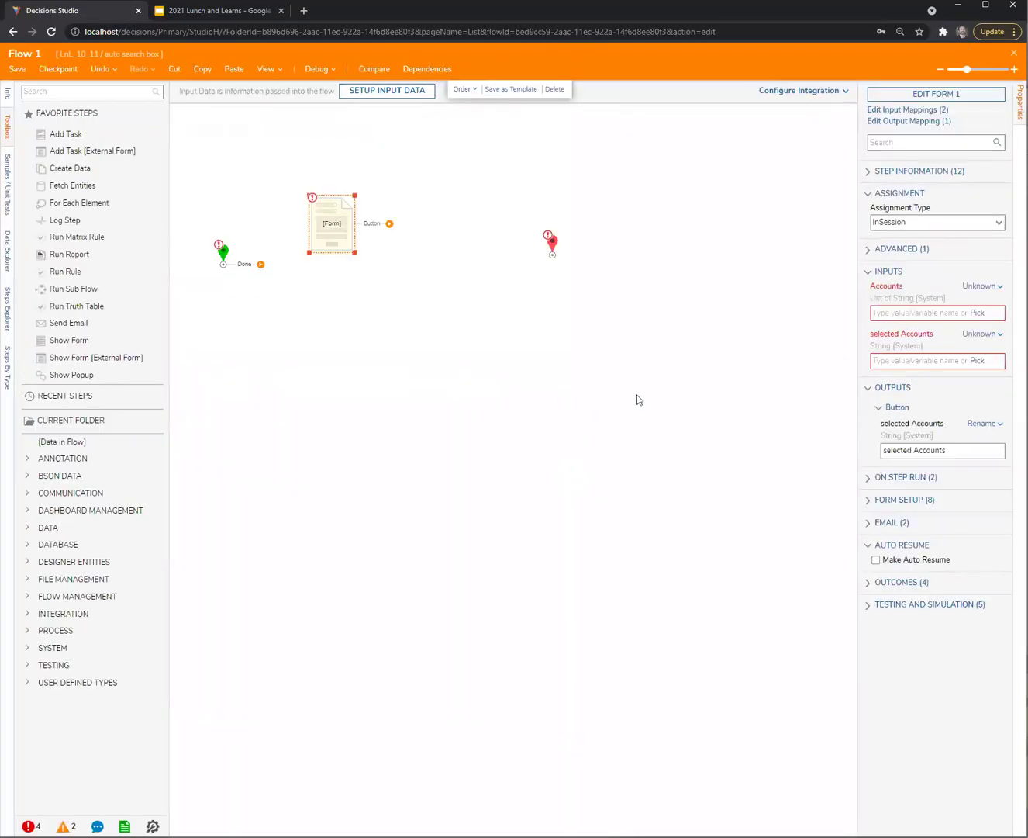
Connect Start to the form step and the form's Button outcome to End
left_click_drag(338, 233, 376, 259)
mouse_move(261, 264)
left_mouse_down()
mouse_move(356, 259)
mouse_move(314, 273)
left_mouse_up()
left_click_drag(385, 266, 552, 254)
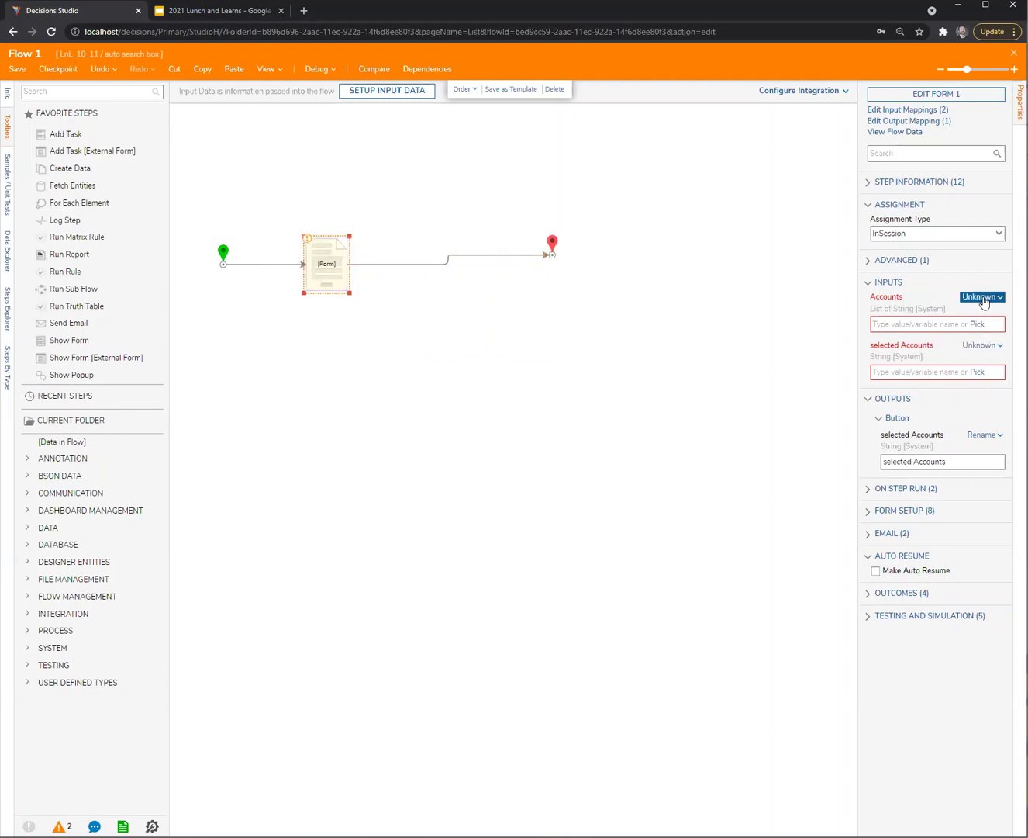
left_click(577, 369)
left_click_drag(328, 265, 388, 264)
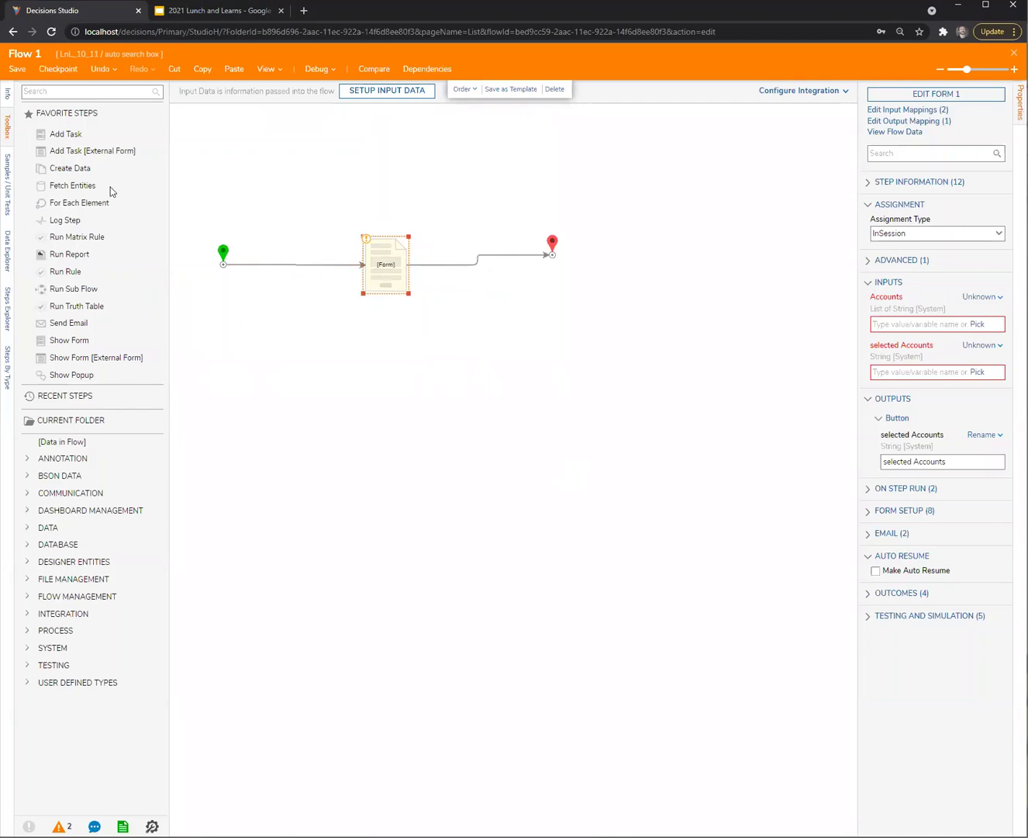
Insert a Fetch Entities step between Start and the form step
left_click_drag(78, 168, 420, 206)
left_click(390, 266)
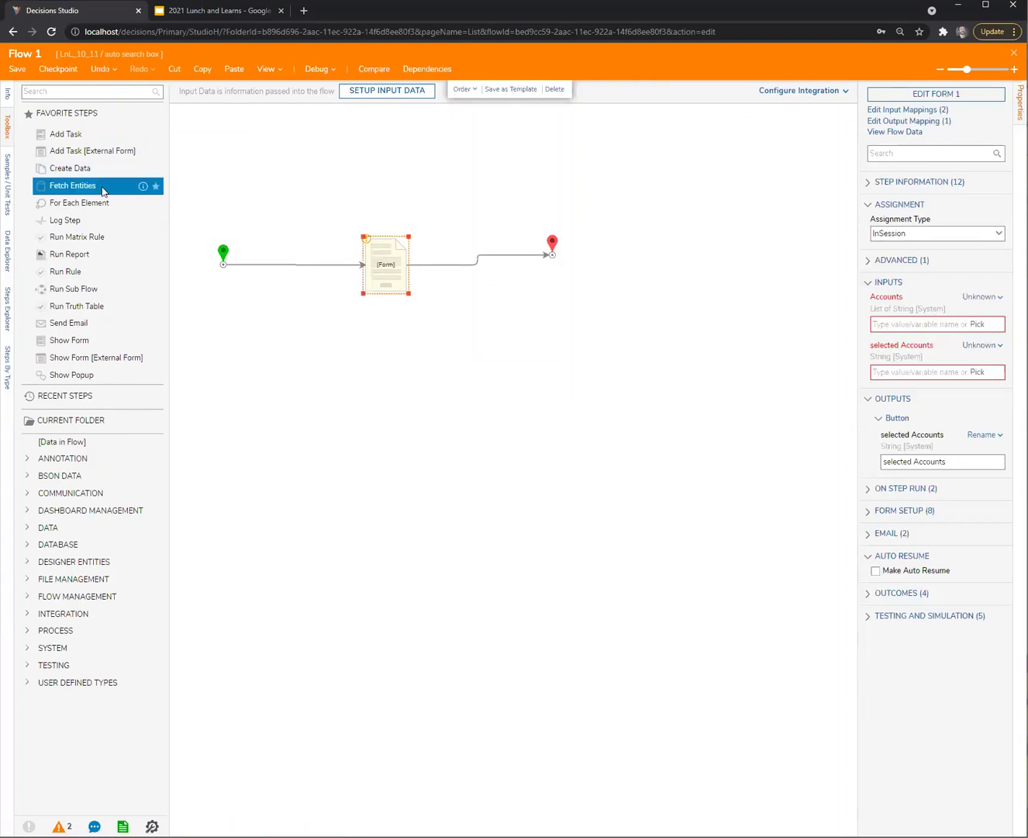
left_click_drag(151, 187, 285, 299)
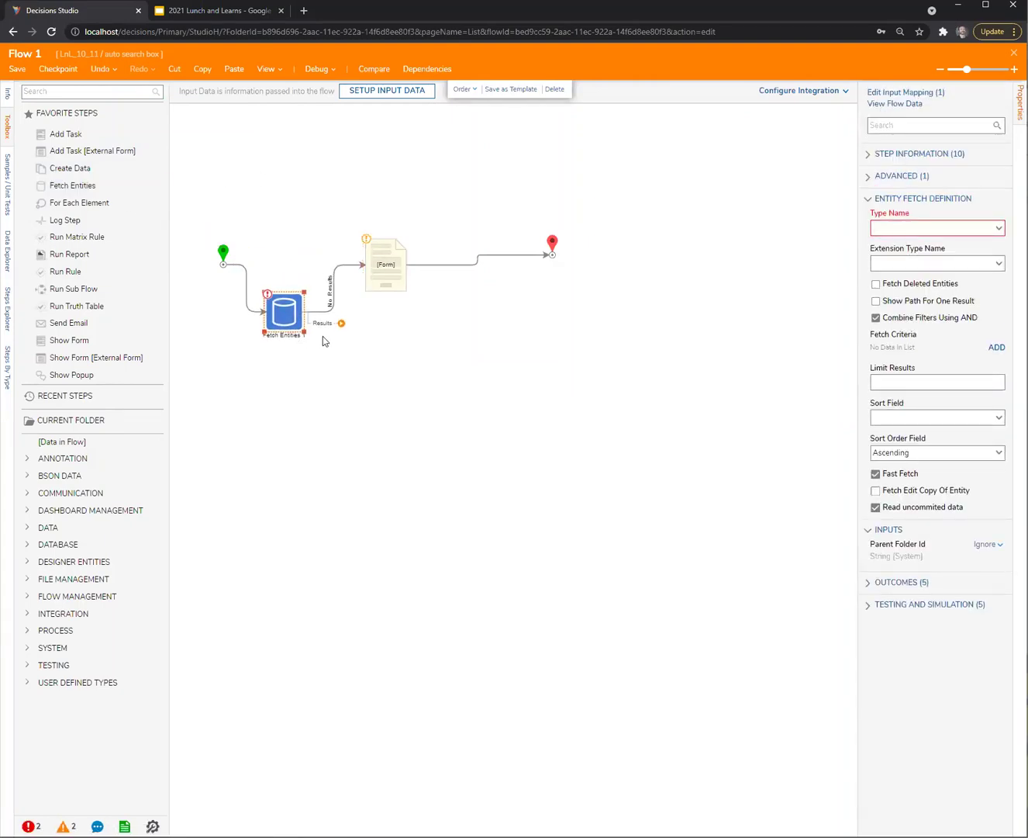
Route the fetch Results into the form and set Type Name to Account
left_click_drag(340, 322, 386, 293)
left_click(931, 228)
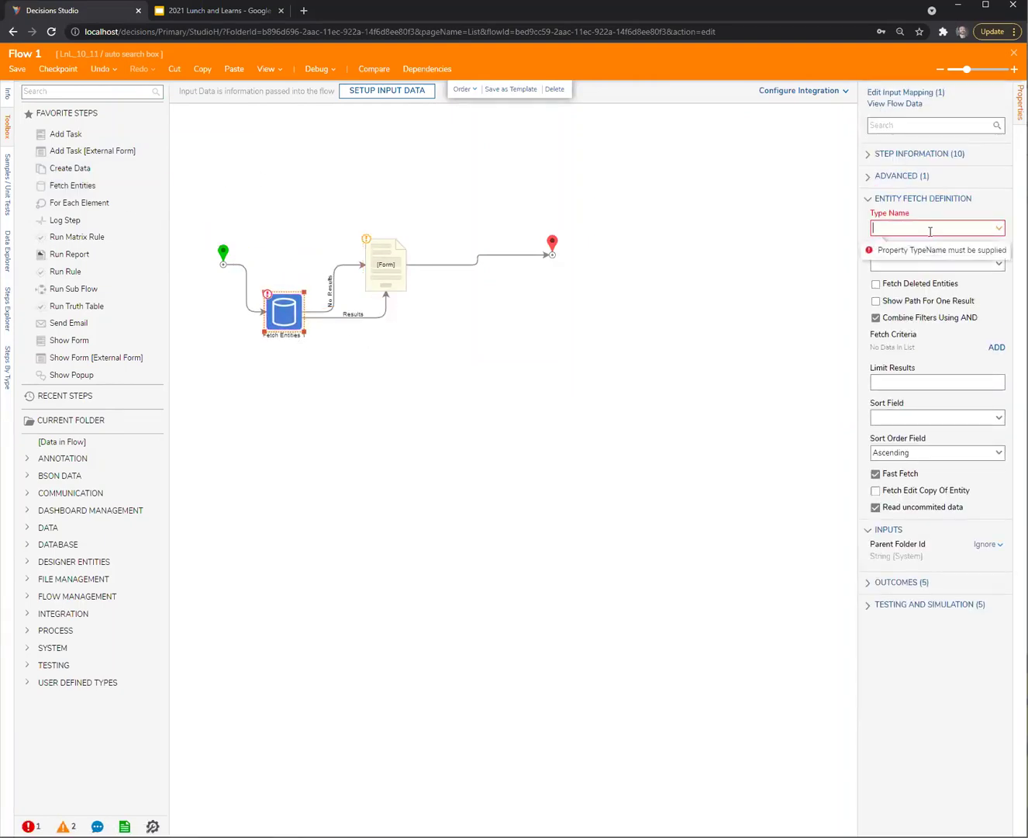
type("account")
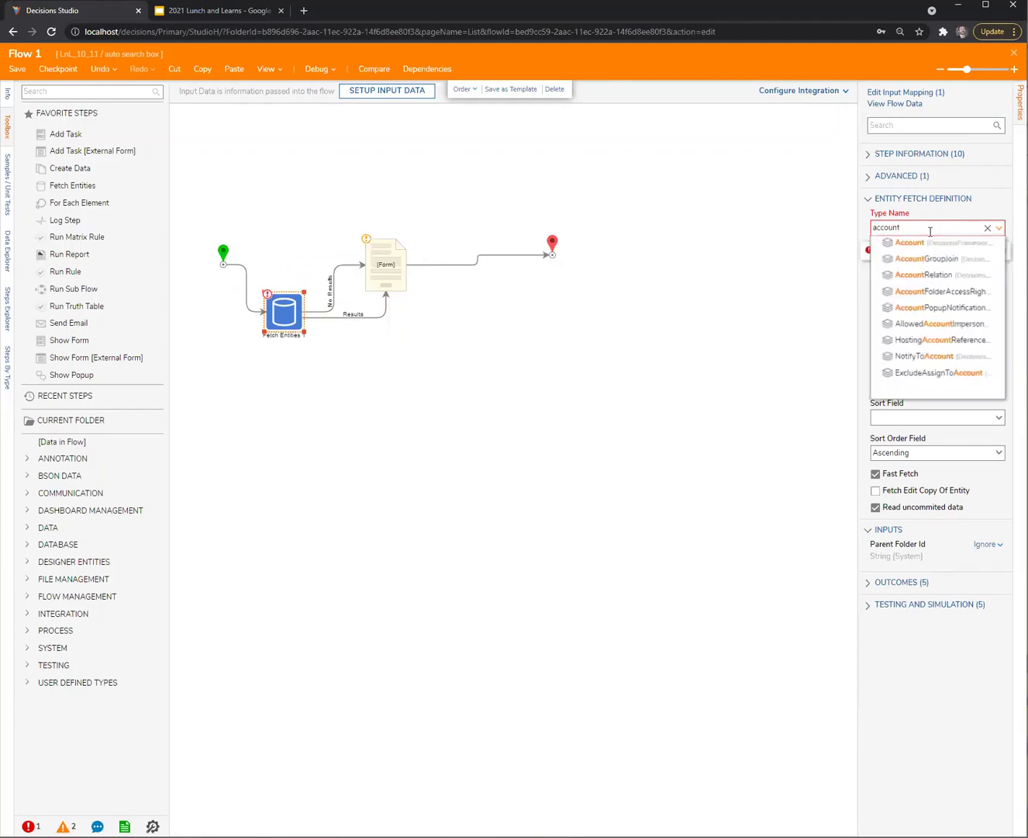
left_click(905, 246)
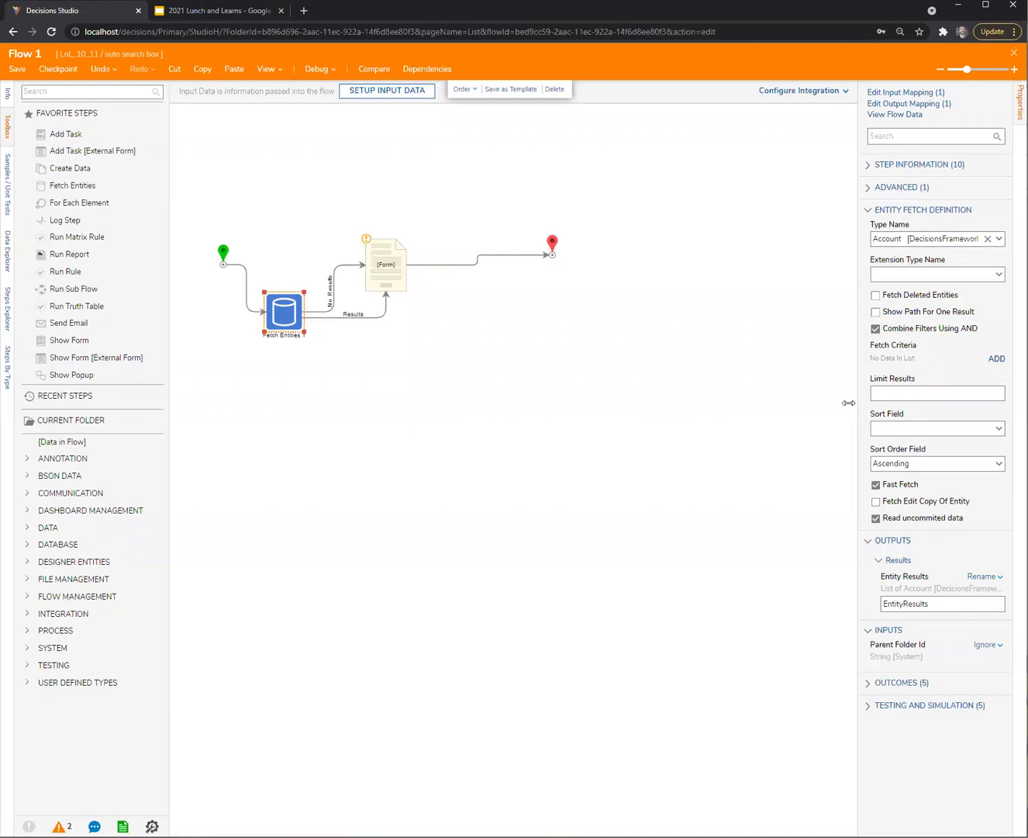
Map the form's Accounts input from flow data to EntityResults.All Email Address
left_click_drag(849, 402, 791, 411)
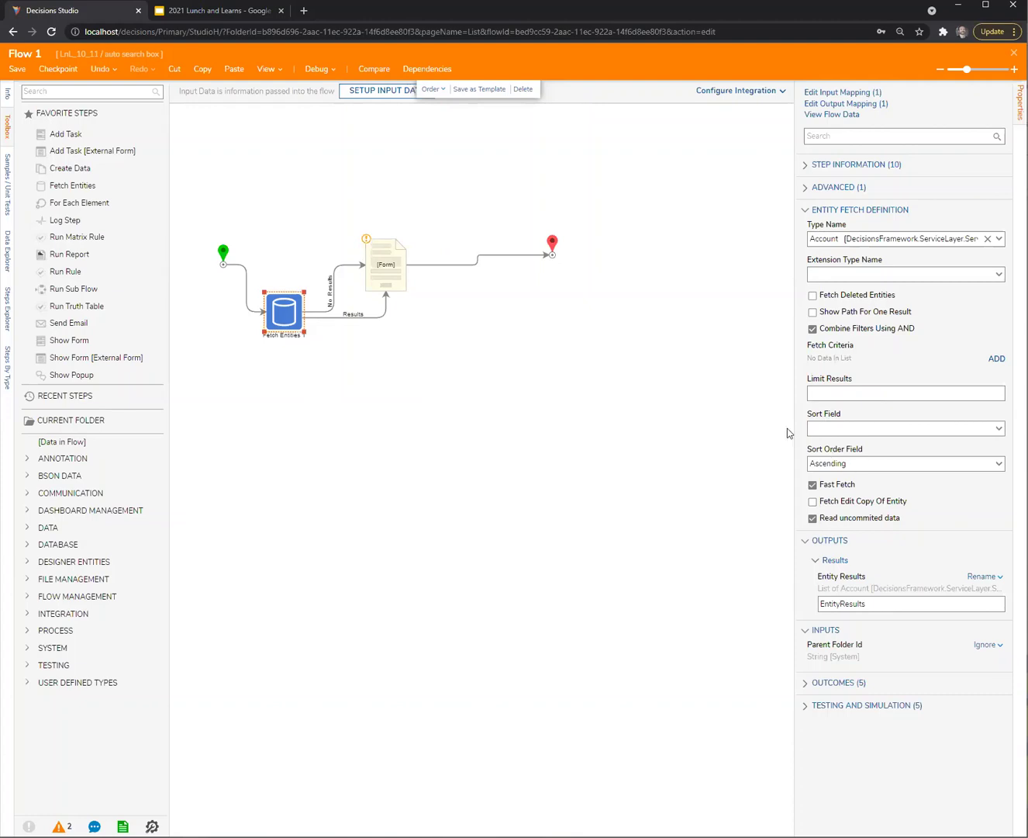
left_click(386, 273)
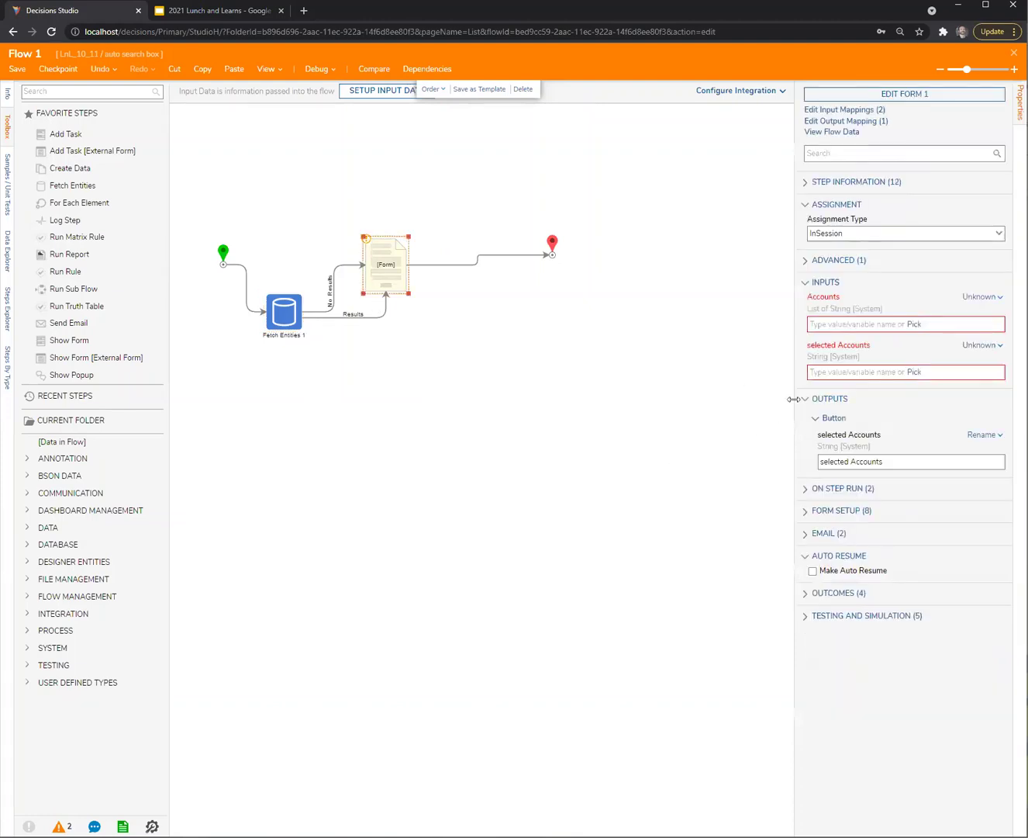
left_click(981, 297)
left_click(911, 261)
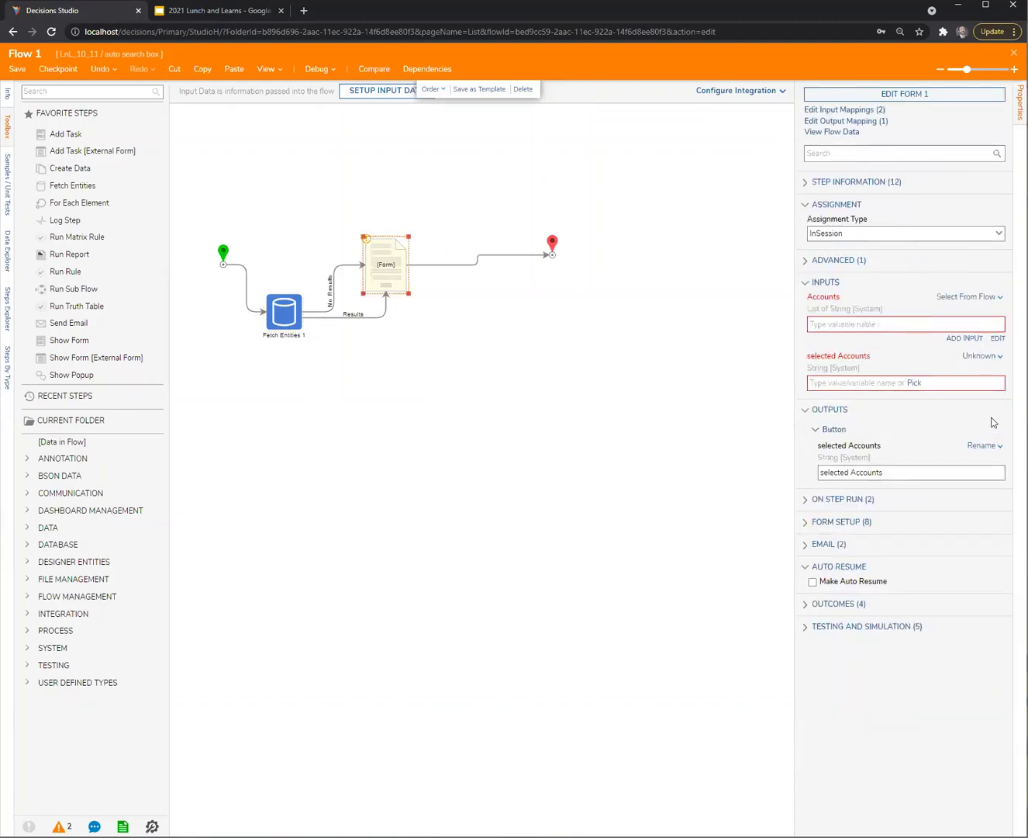
left_click(314, 378)
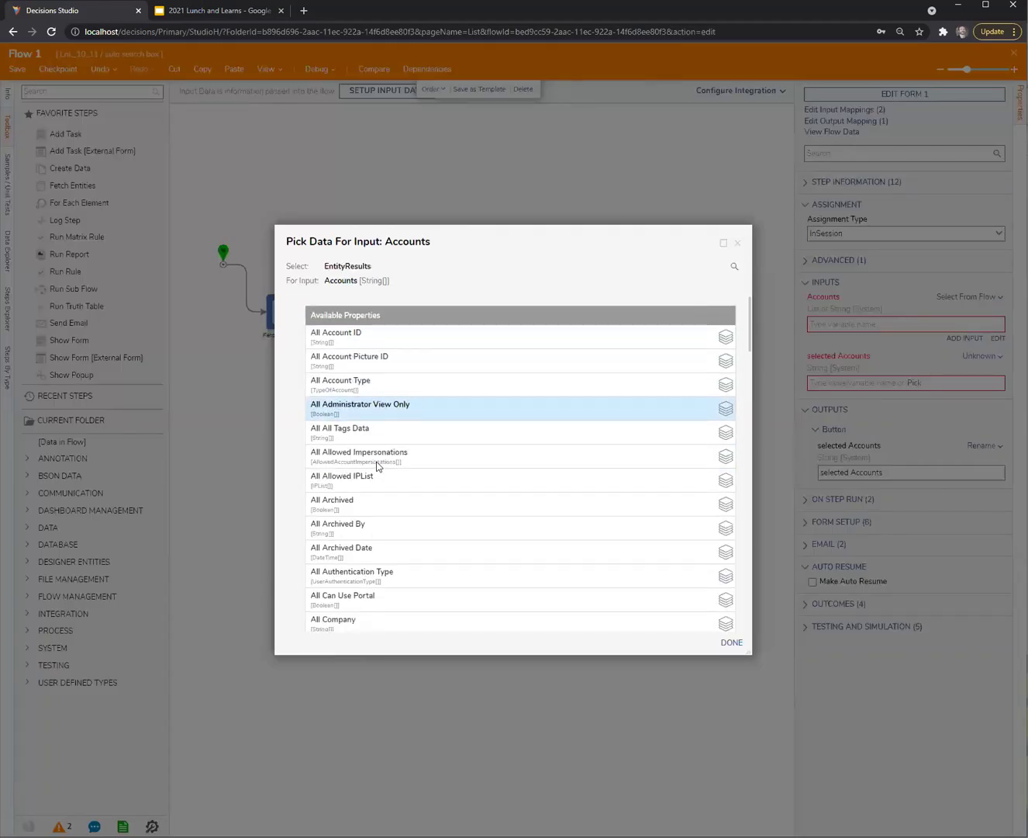
scroll(349, 435, "down", 4)
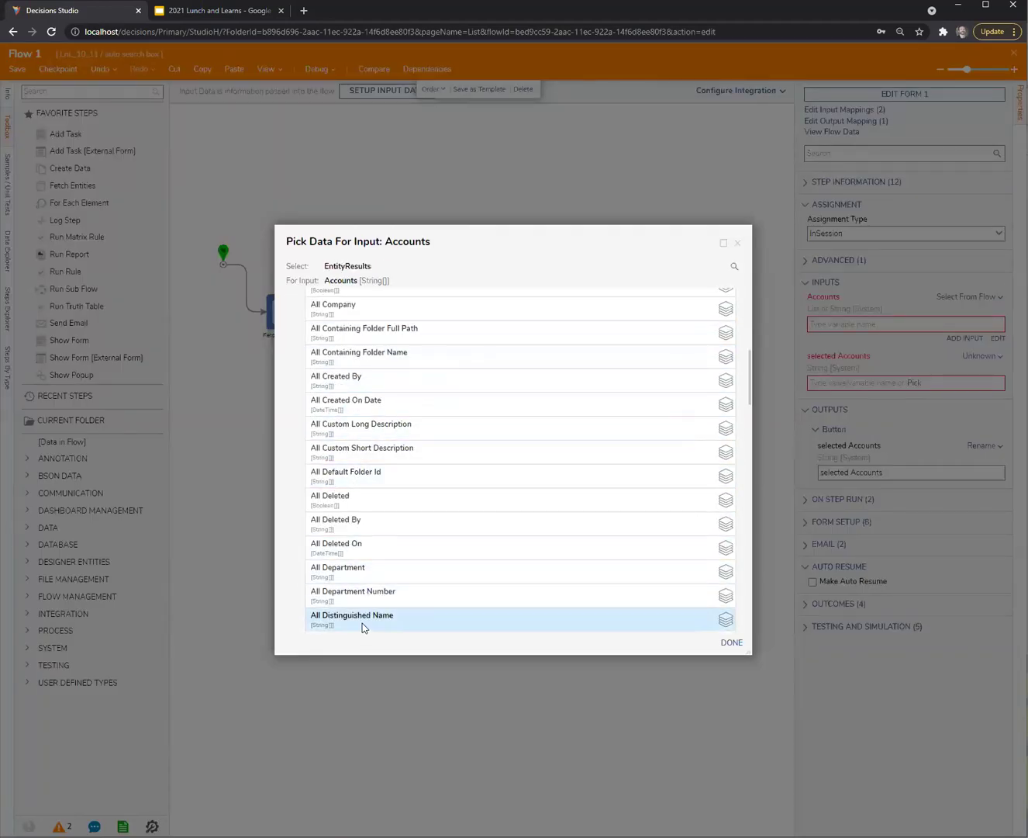
scroll(348, 522, "down", 3)
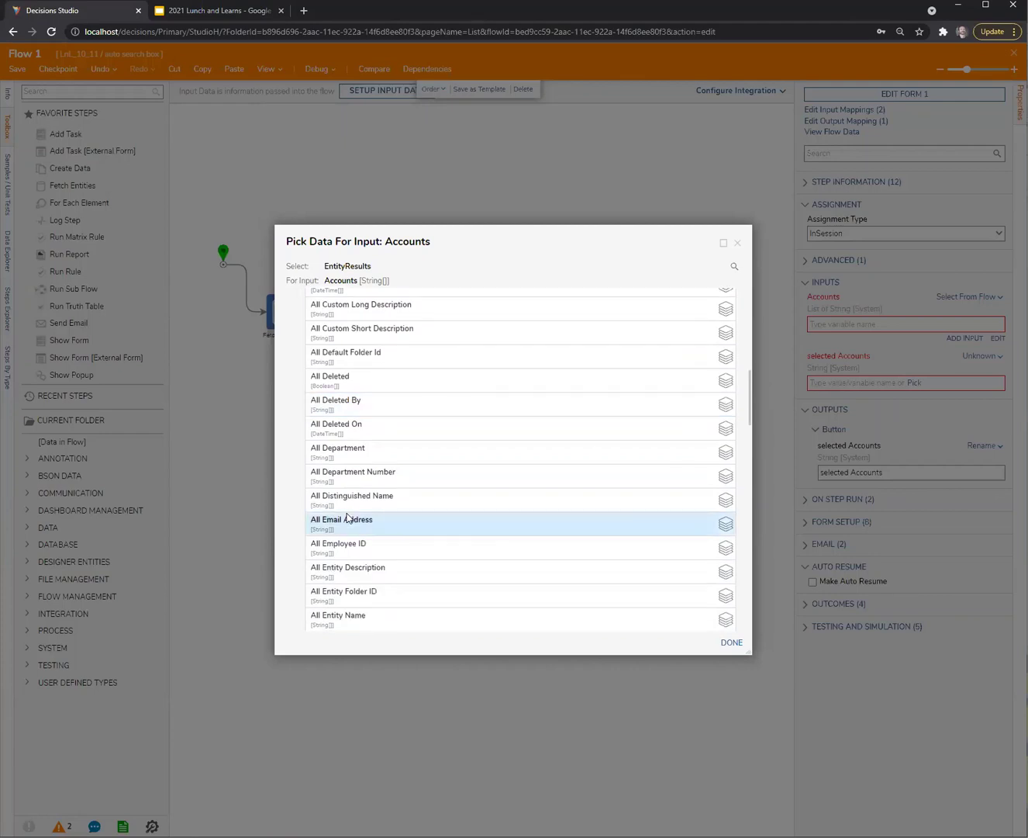
left_click(346, 525)
left_click(732, 641)
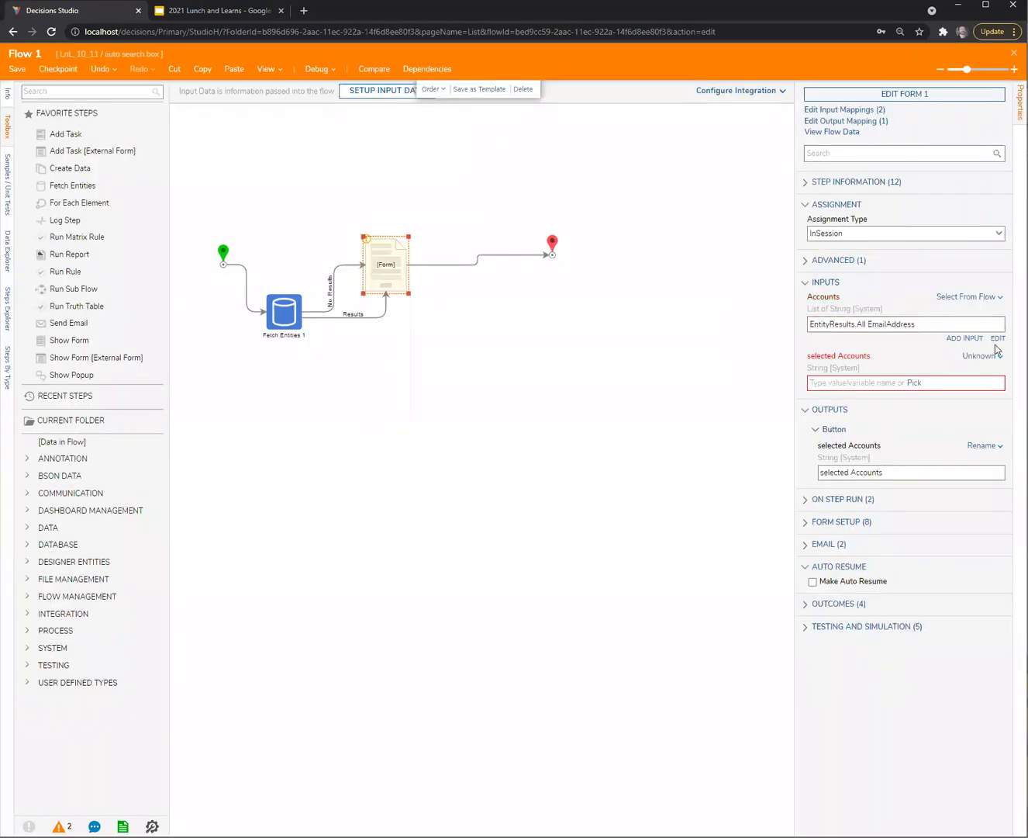
Set the selected Accounts input to Ignore and launch the Flow 1 debugger
left_click(983, 356)
left_click(901, 346)
left_click(356, 159)
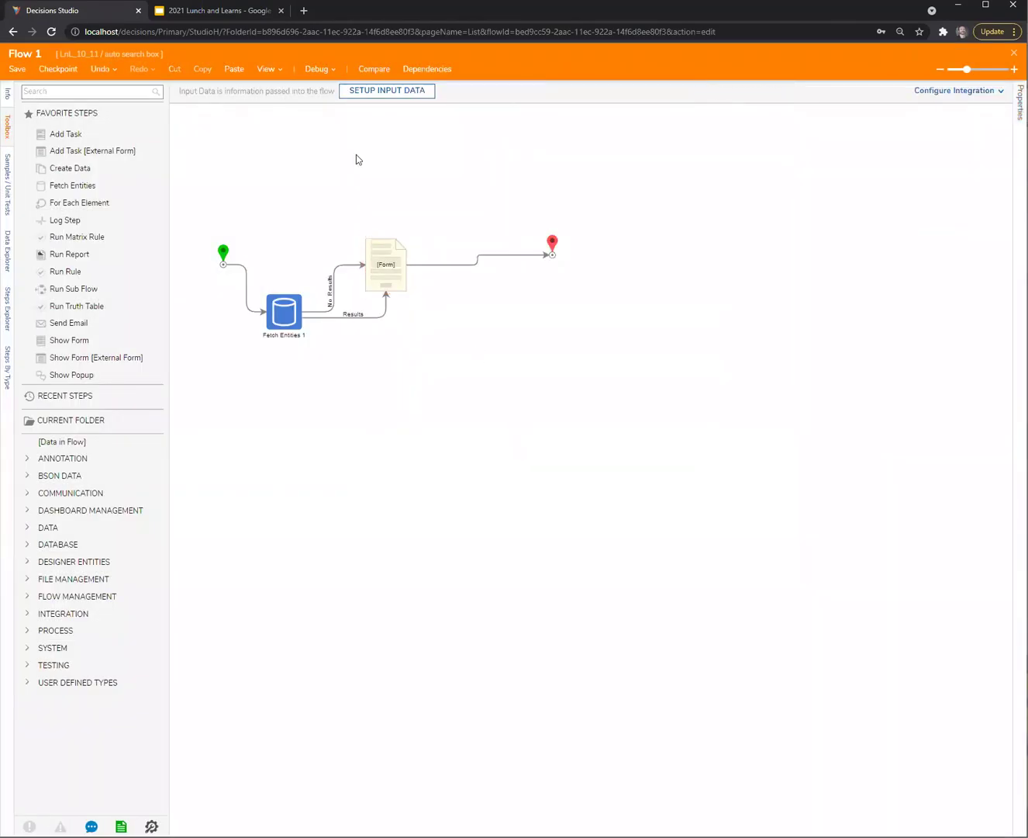
left_click(318, 70)
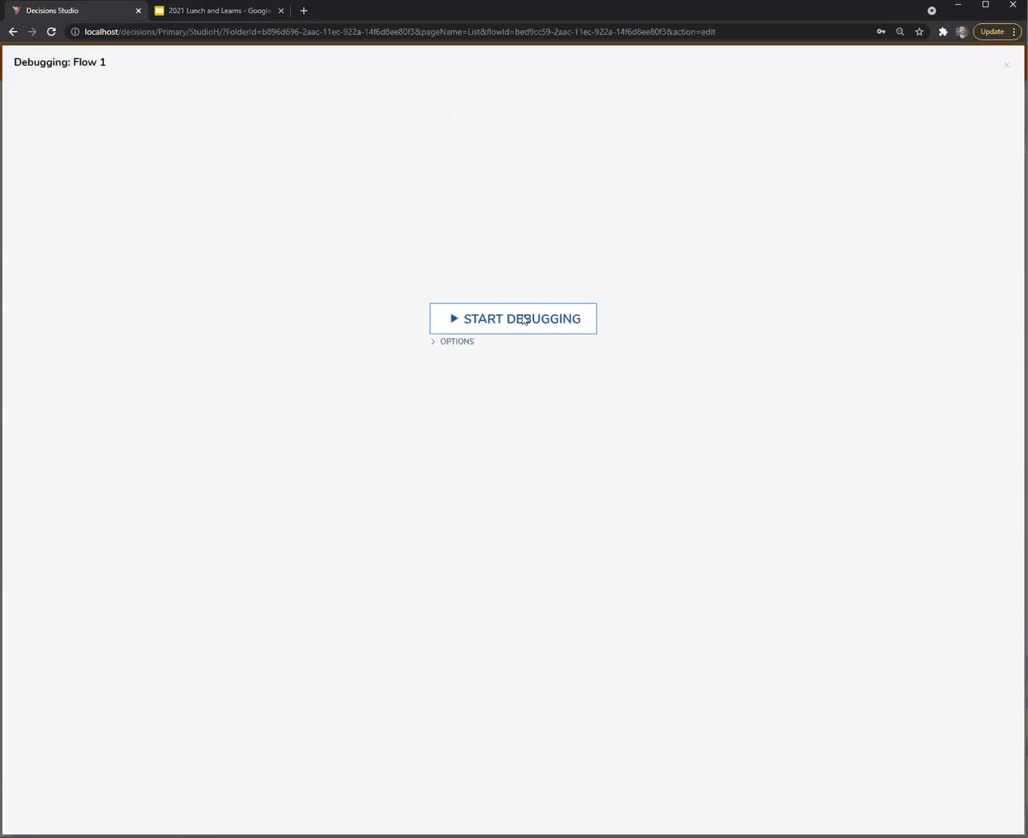
Run Flow 1, pick the suggested account email in the test form, and submit it
left_click(524, 318)
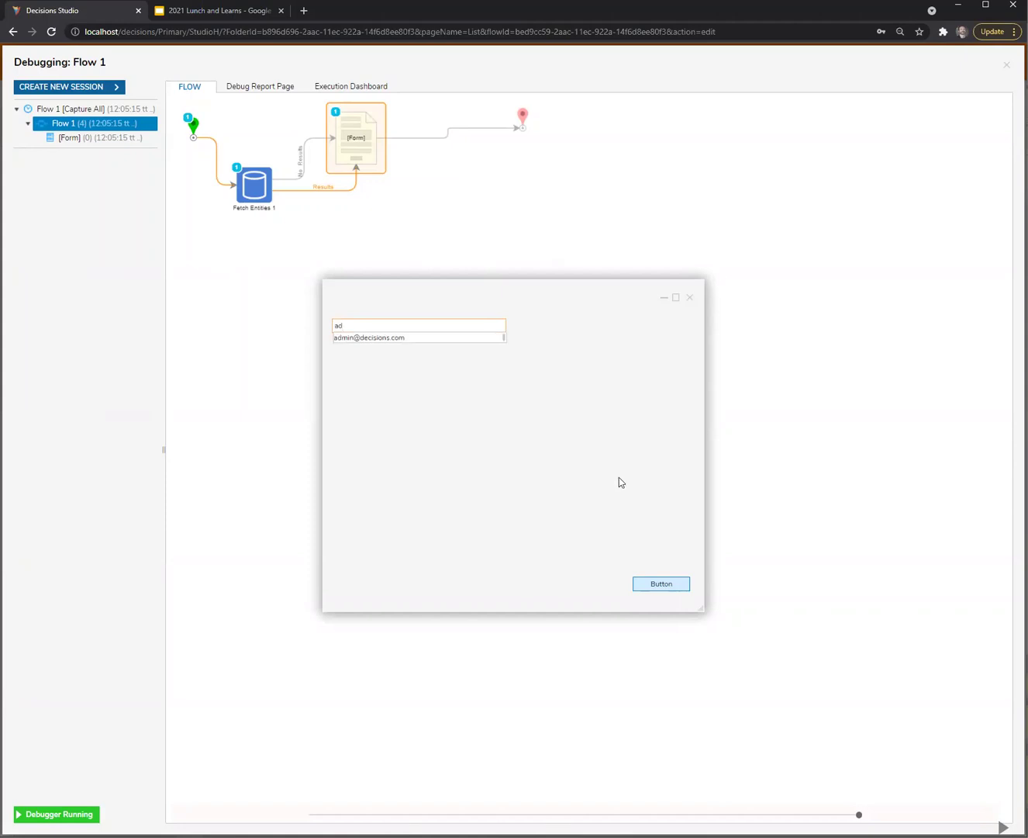
left_click(432, 338)
left_click(678, 587)
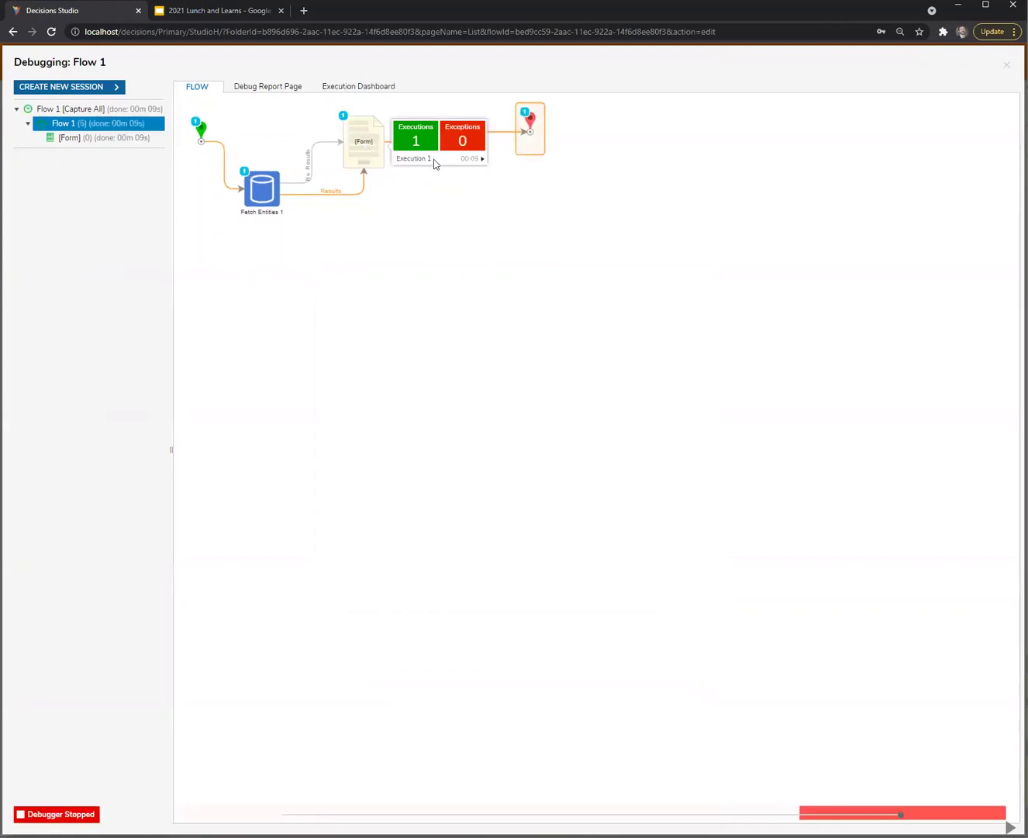
Review the end step's output data, then close the output view
left_click(529, 130)
left_click(516, 176)
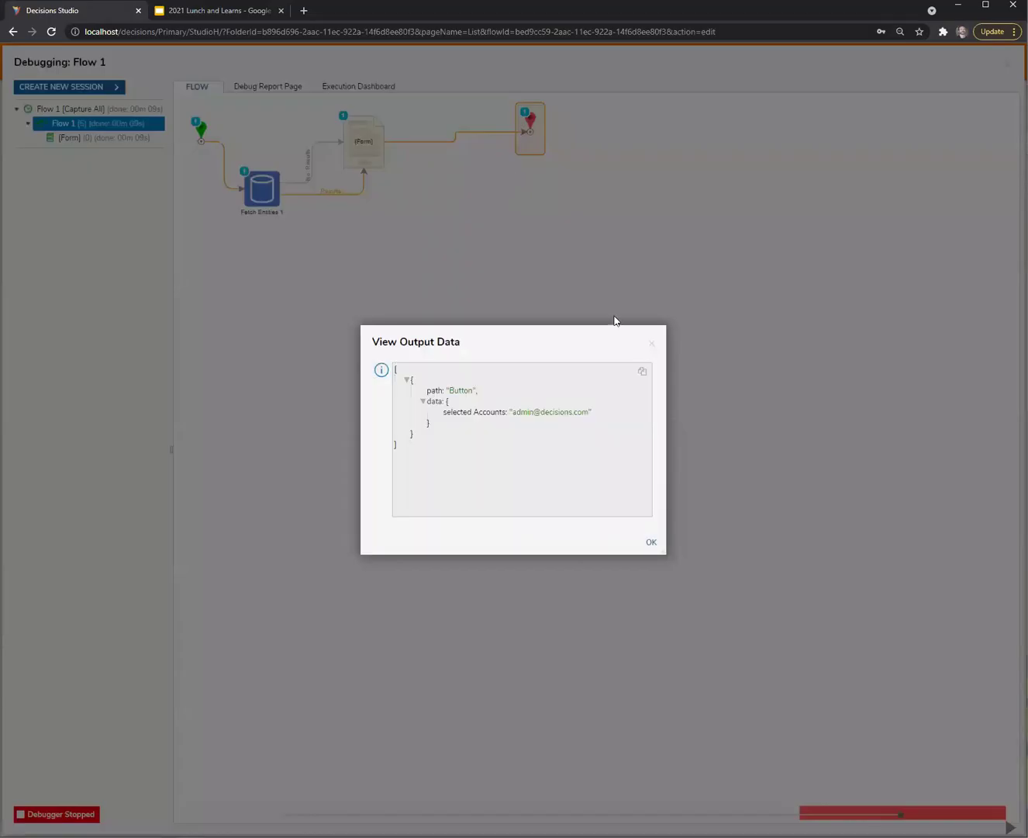
left_click(651, 346)
Reopen Form 1 from the flow and add a Drop Down List to the right cell
left_click(1005, 66)
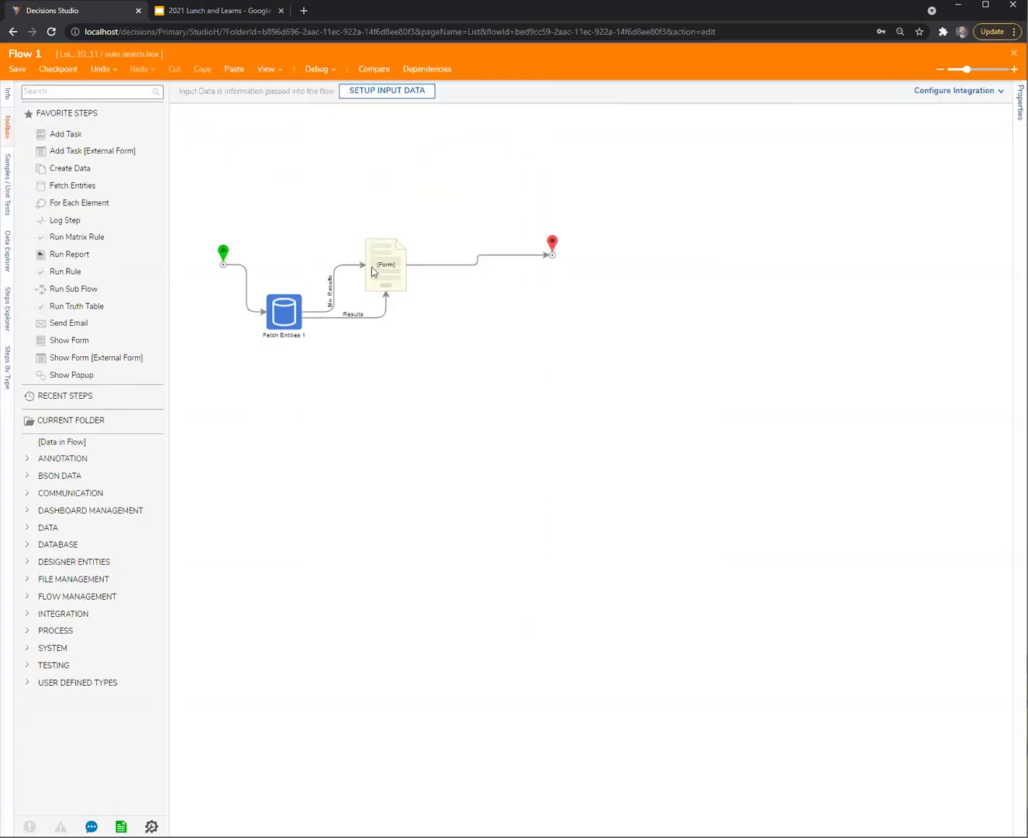
left_click(389, 276)
left_click(917, 94)
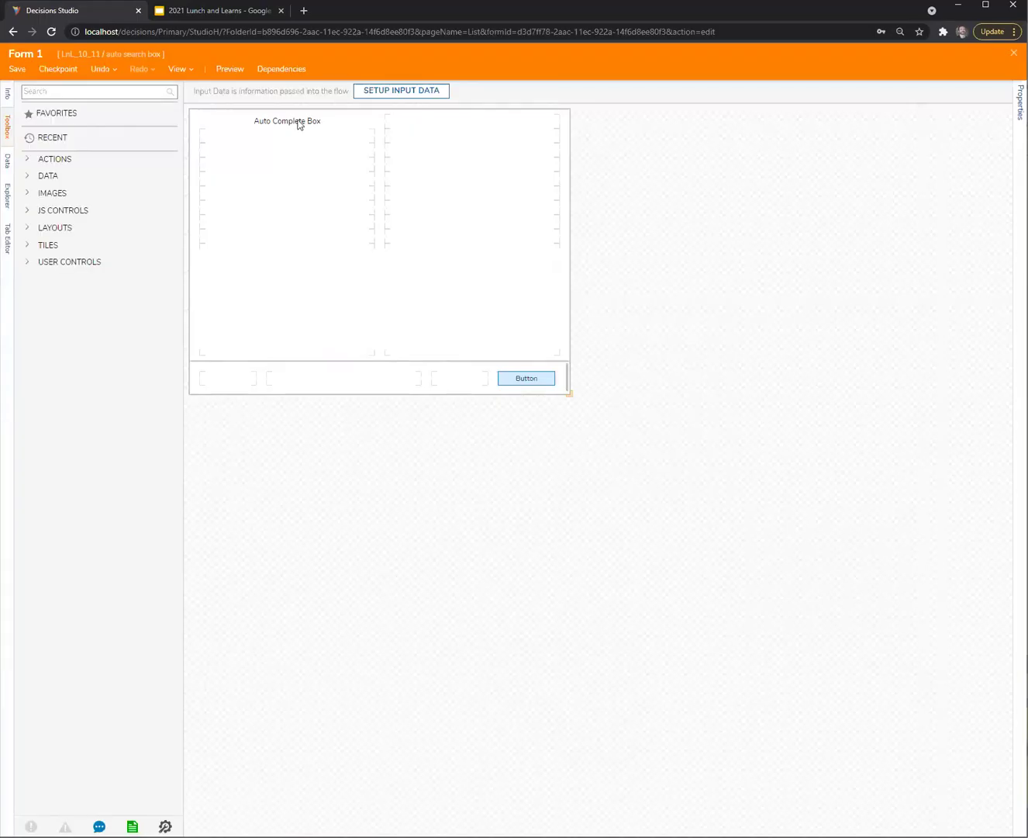
left_click(297, 122)
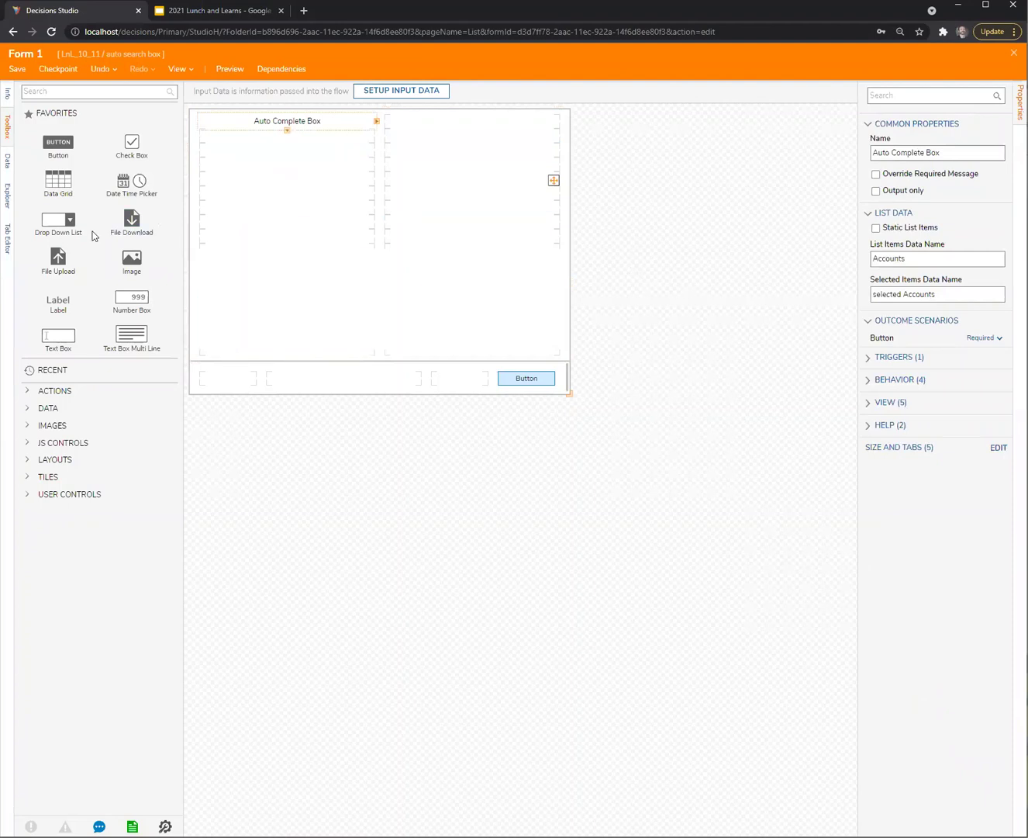
left_click_drag(53, 229, 444, 123)
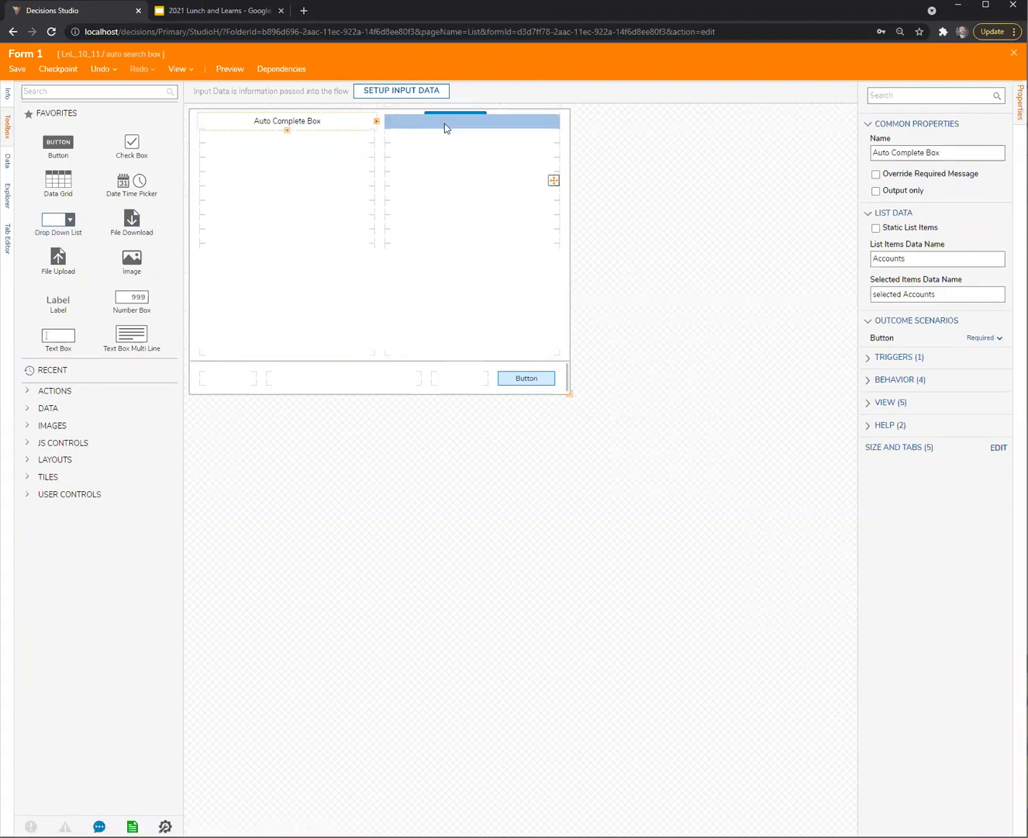
left_click(442, 158)
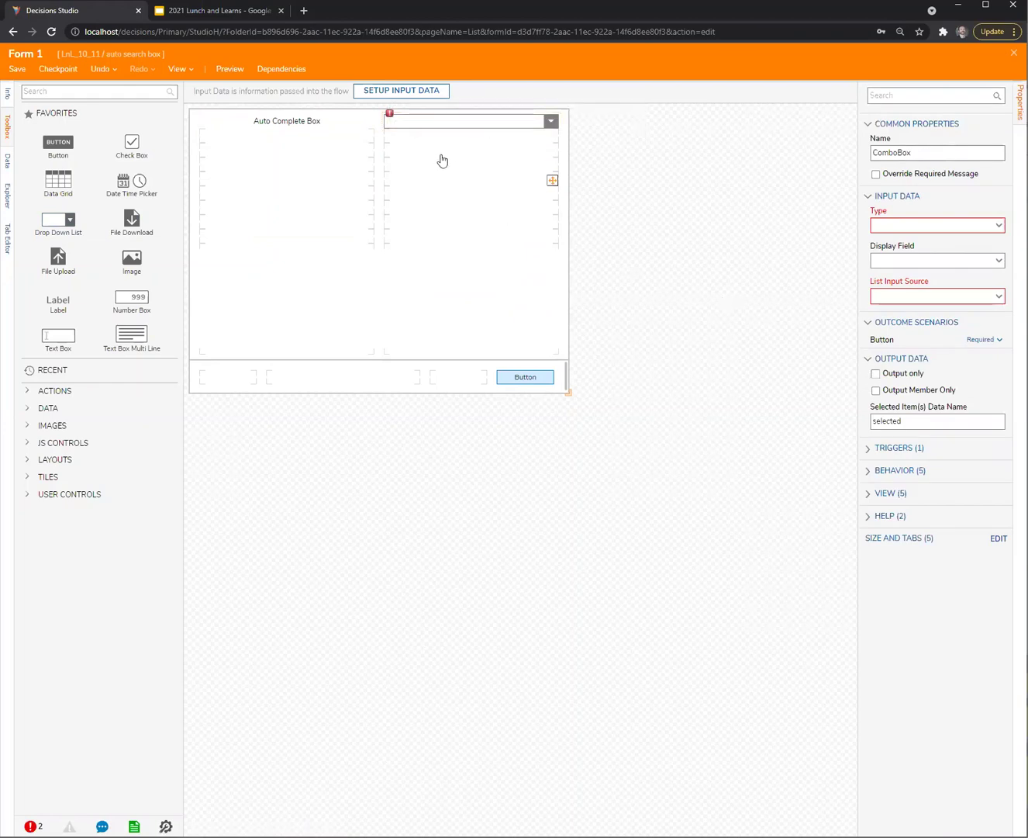
Set the combo box type to Account with EmailAddress as its display field
left_click(437, 123)
left_click(907, 225)
type("account")
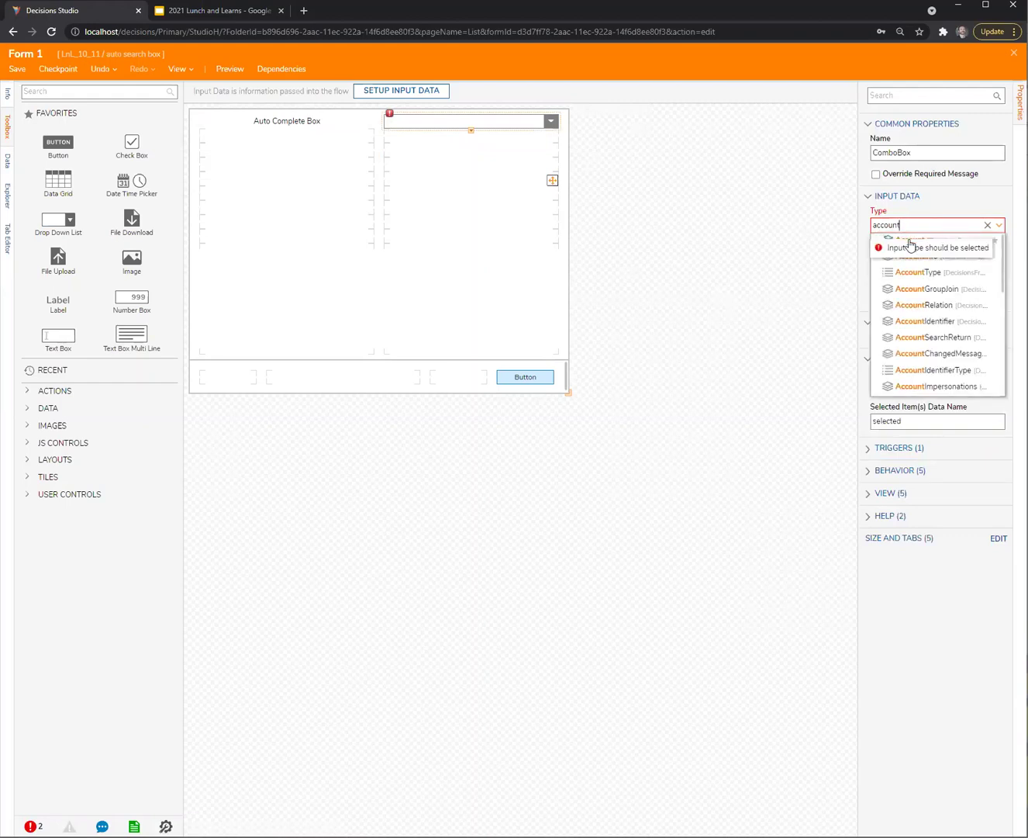
left_click(912, 236)
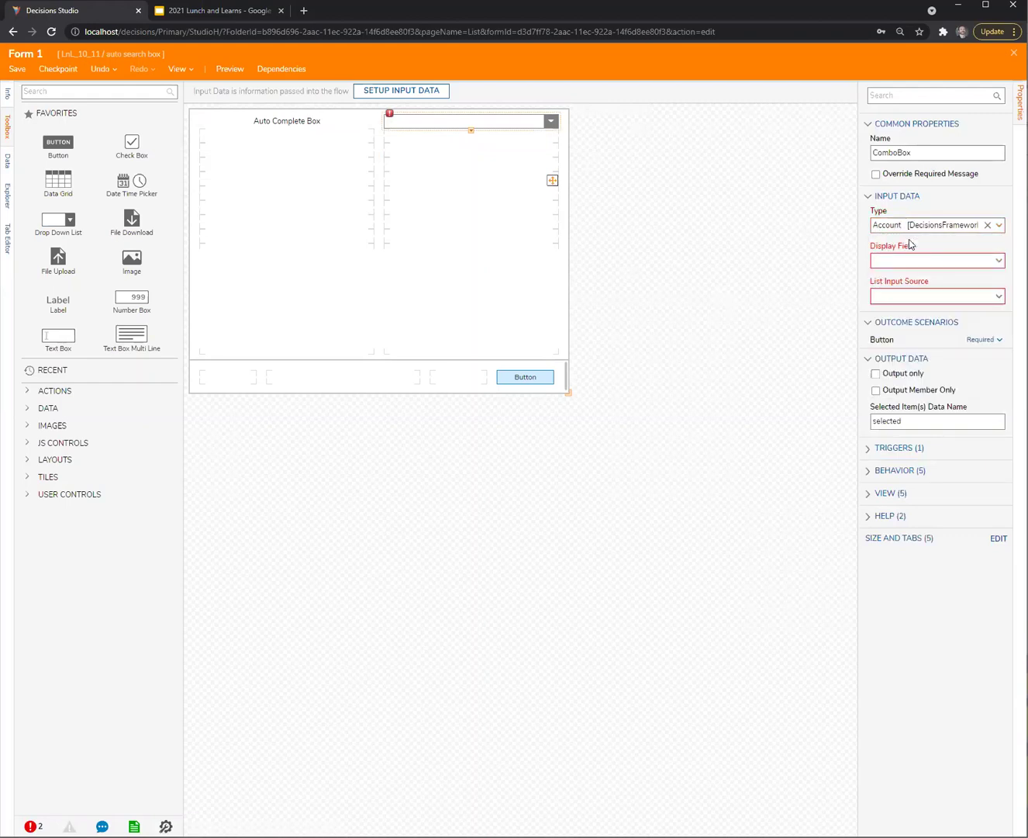
left_click(965, 259)
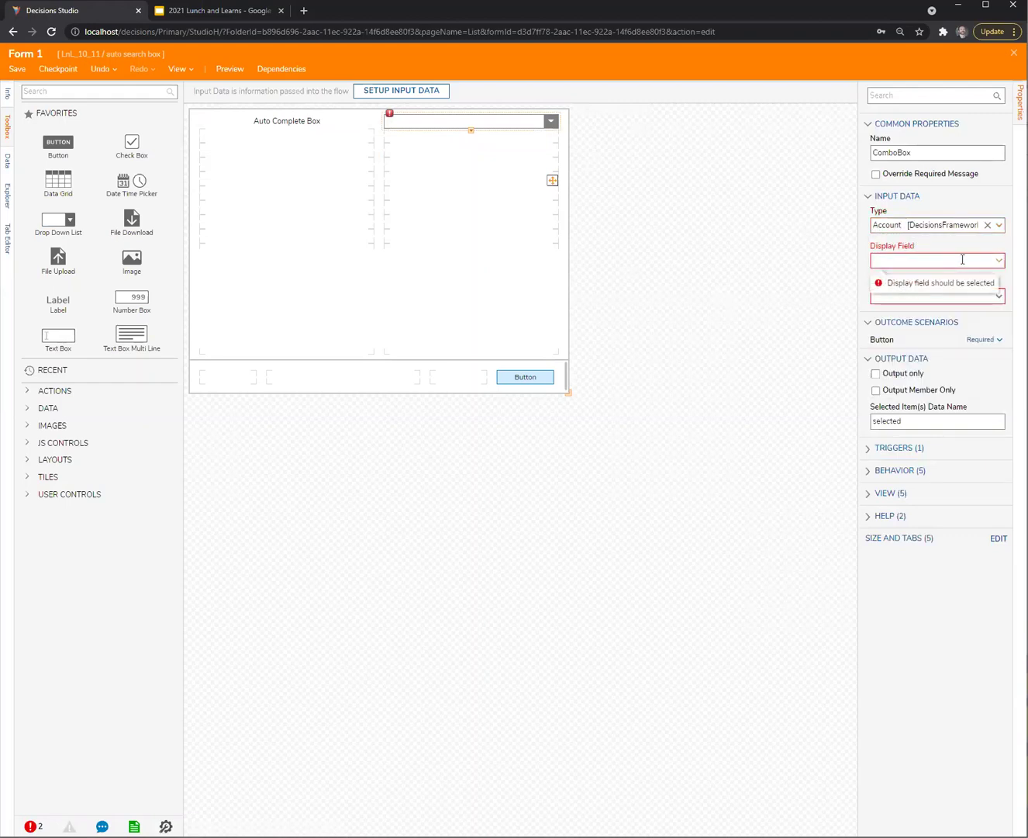
type("email")
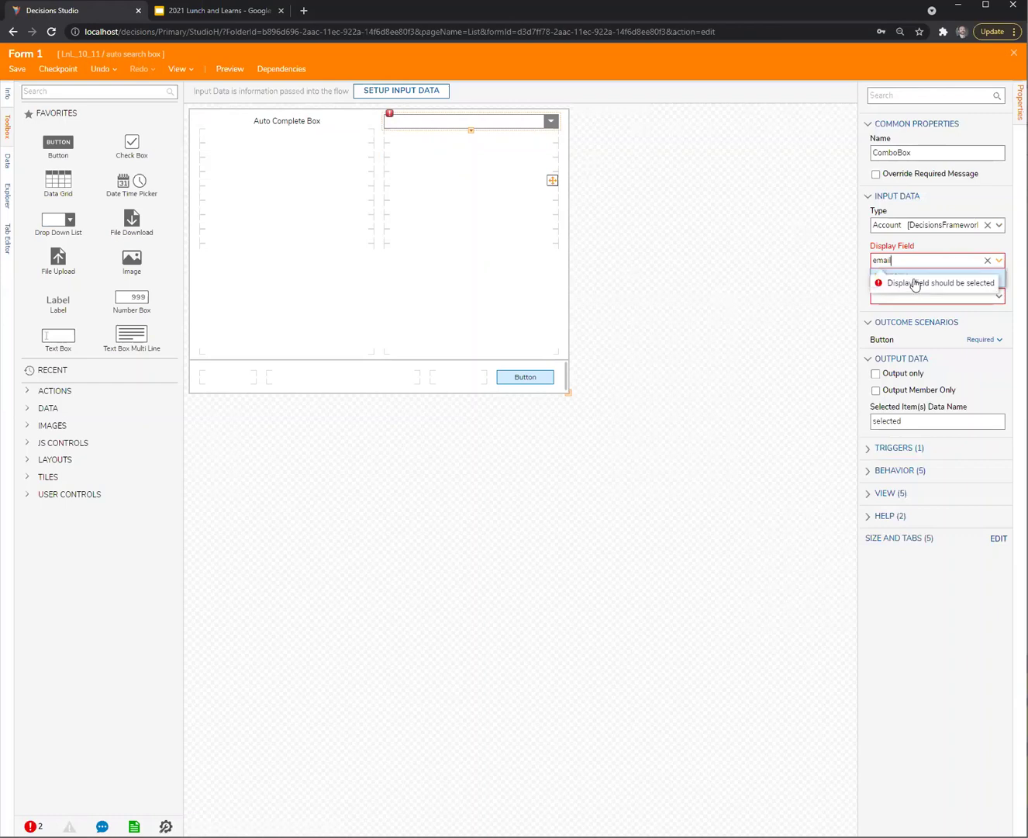
left_click(915, 277)
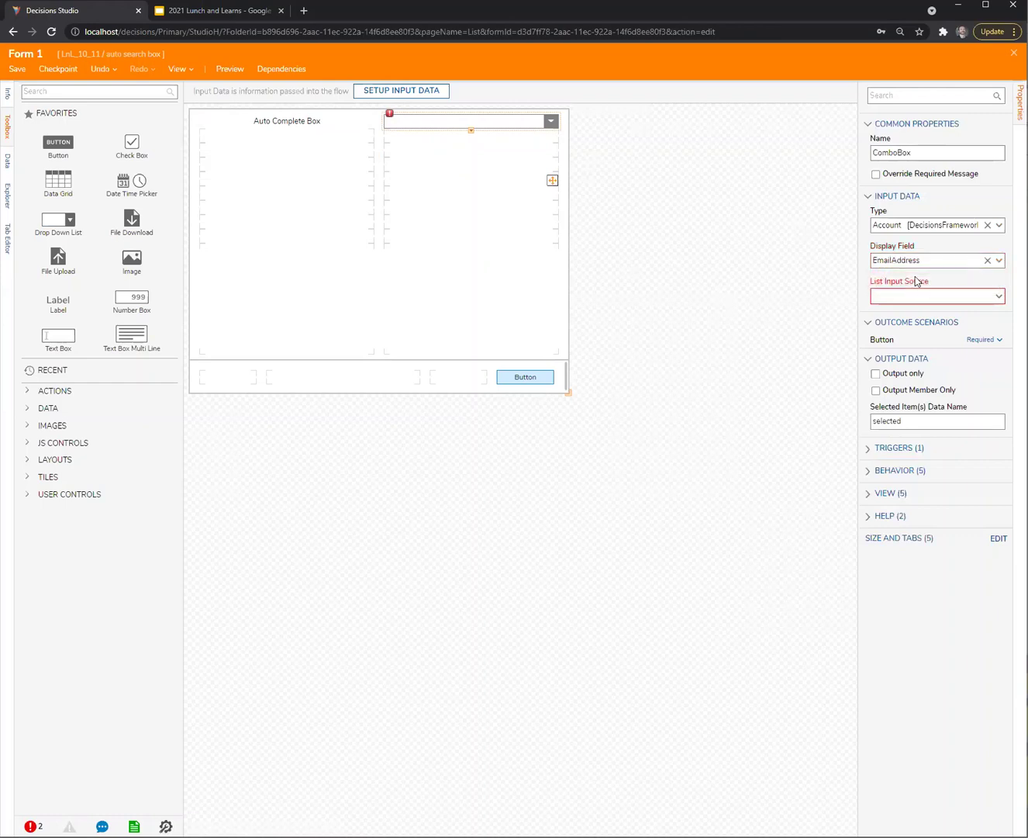
Make Flow the combo box's list input source and set its output data name to selectedAccount
left_click(999, 296)
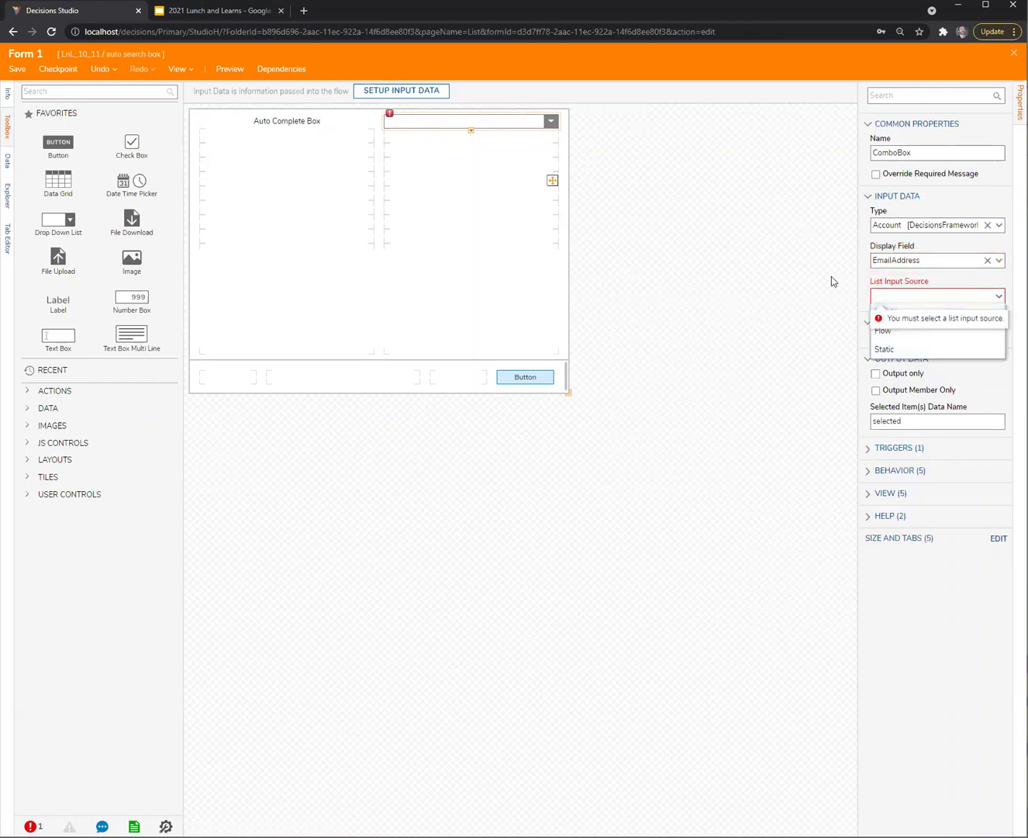
left_click(885, 332)
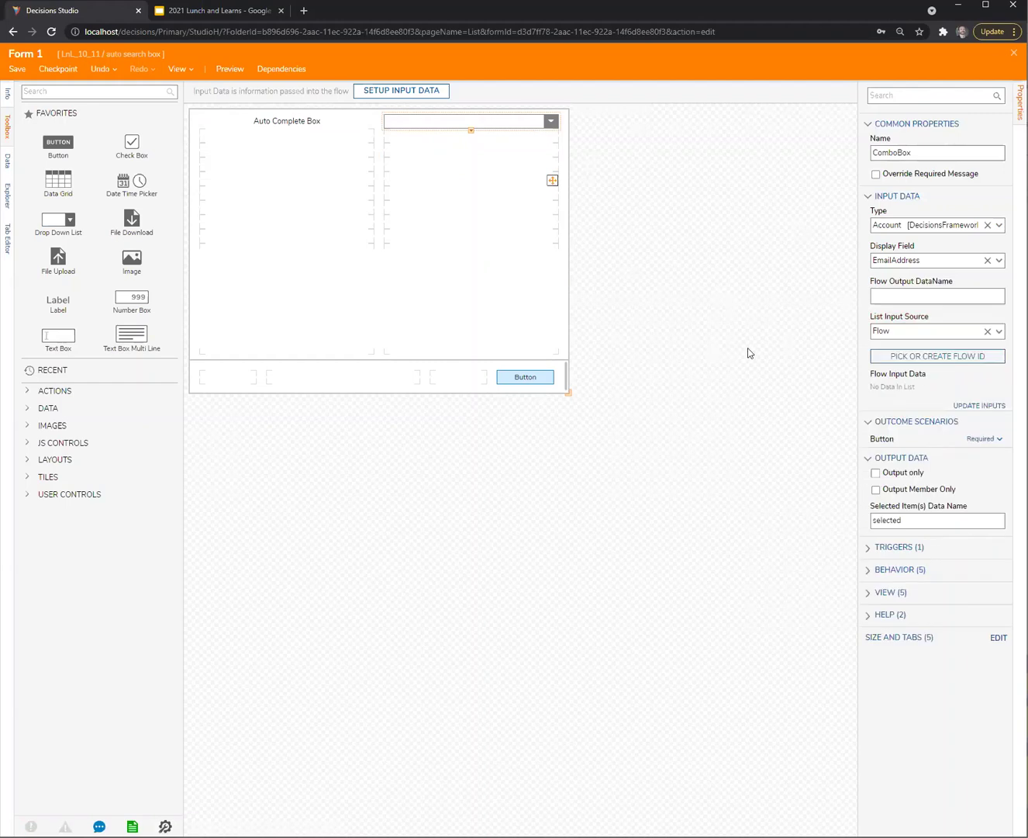
left_click(1000, 332)
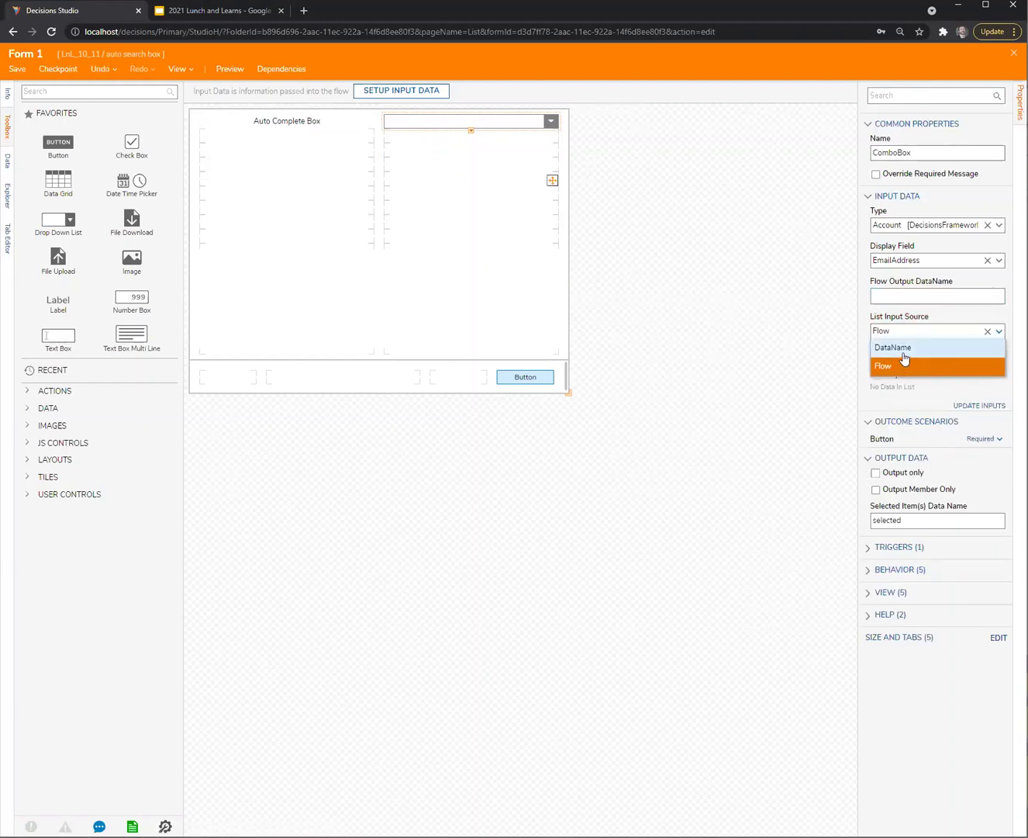
left_click(782, 329)
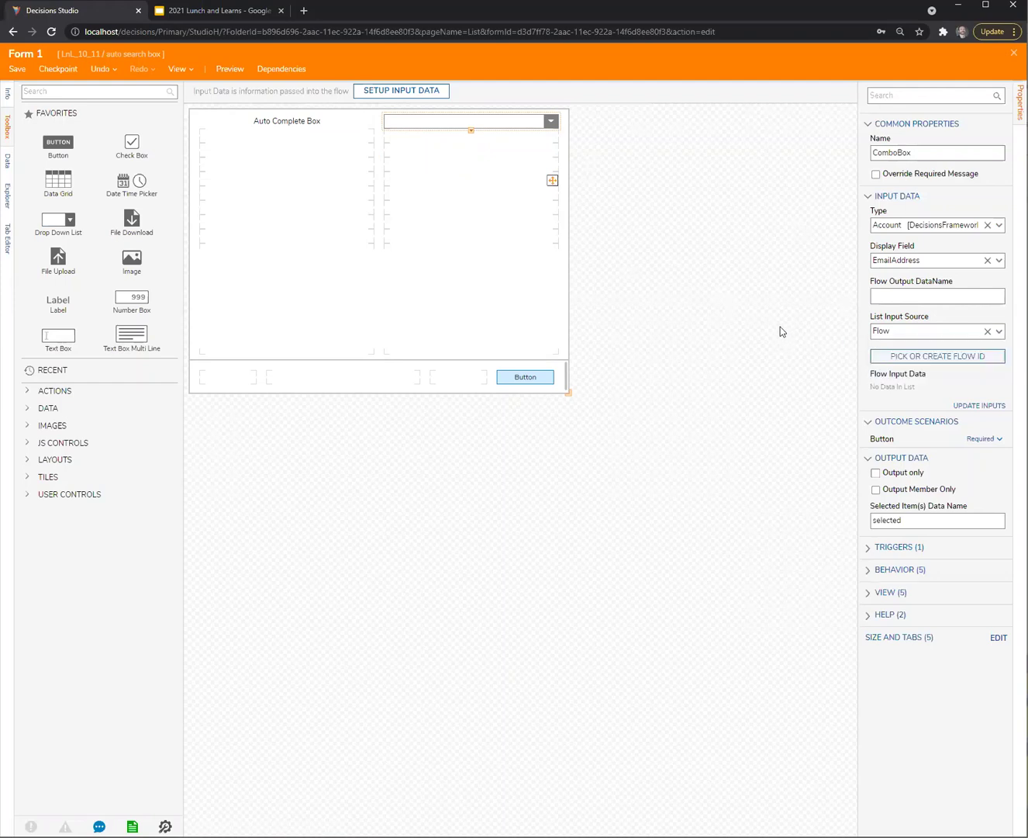
left_click(458, 124)
left_click(928, 525)
Create a new standard flow named 'DDL searcher' as the combo box's list source
left_click(951, 359)
left_click(609, 458)
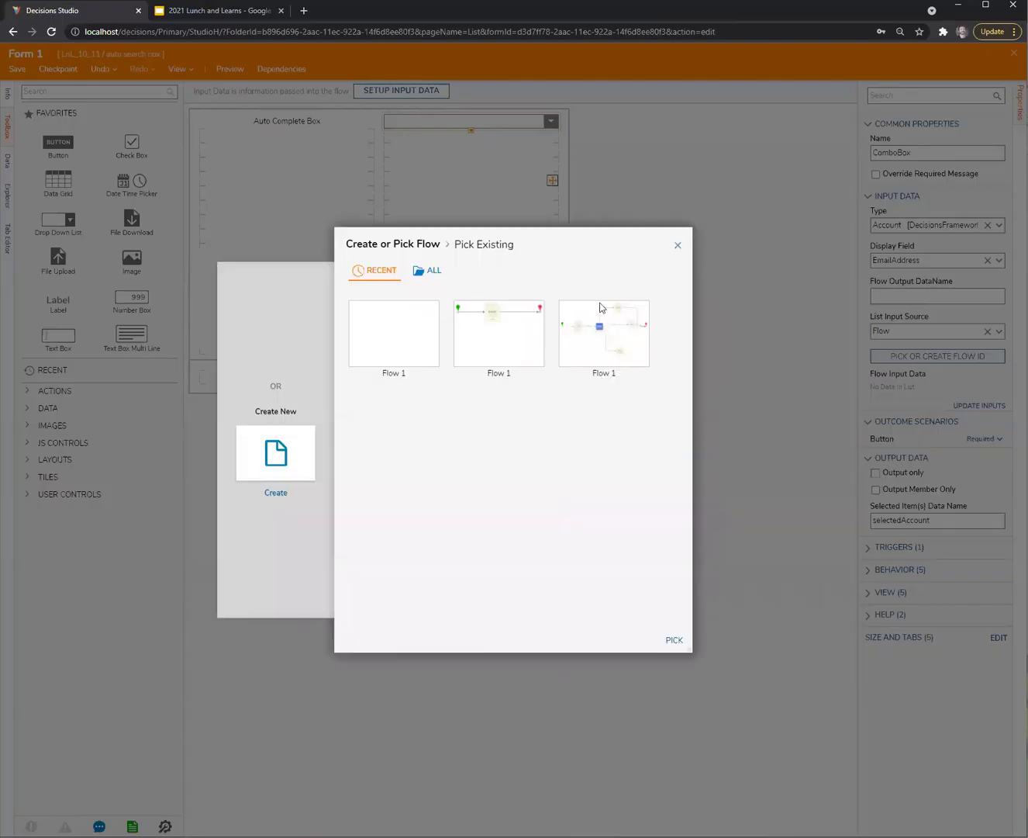
key("Escape")
left_click(971, 360)
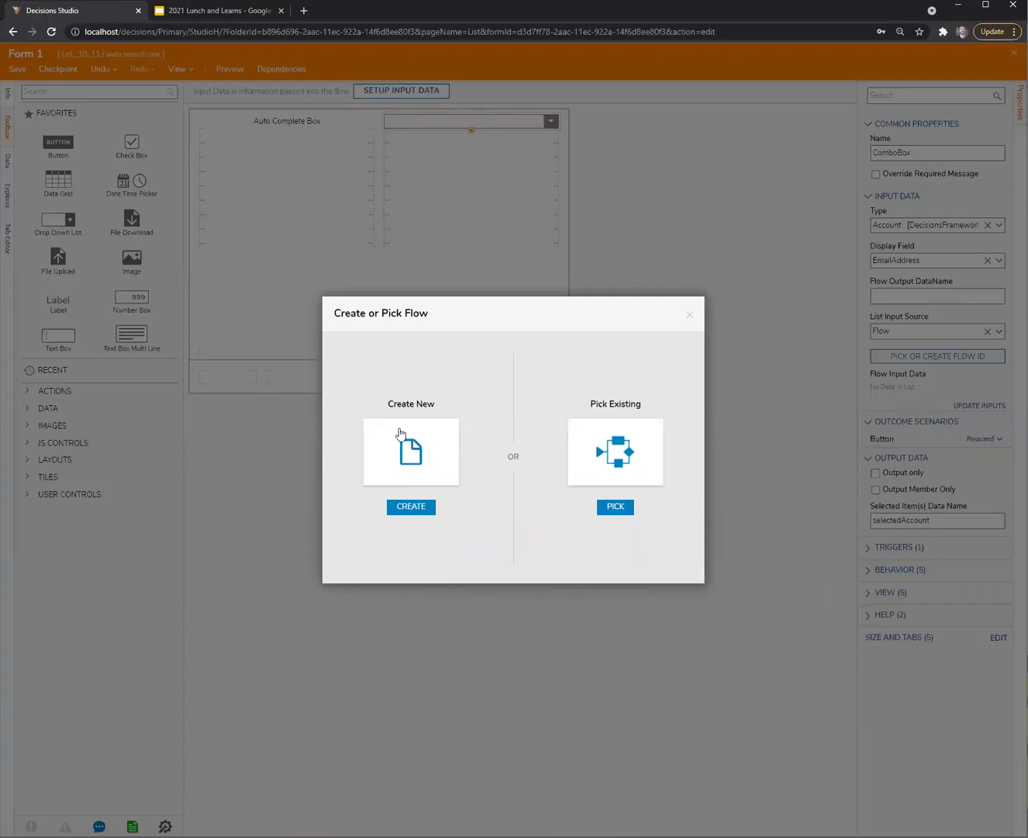
left_click(400, 433)
left_click(528, 417)
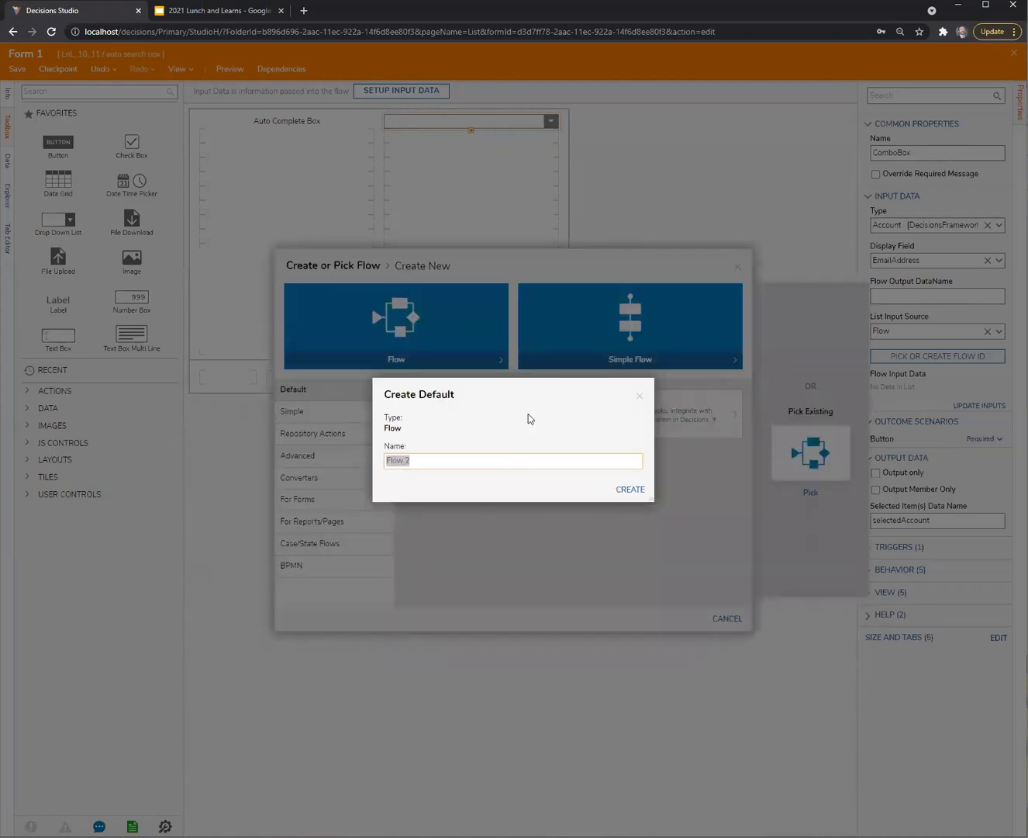
type("DDL searcher")
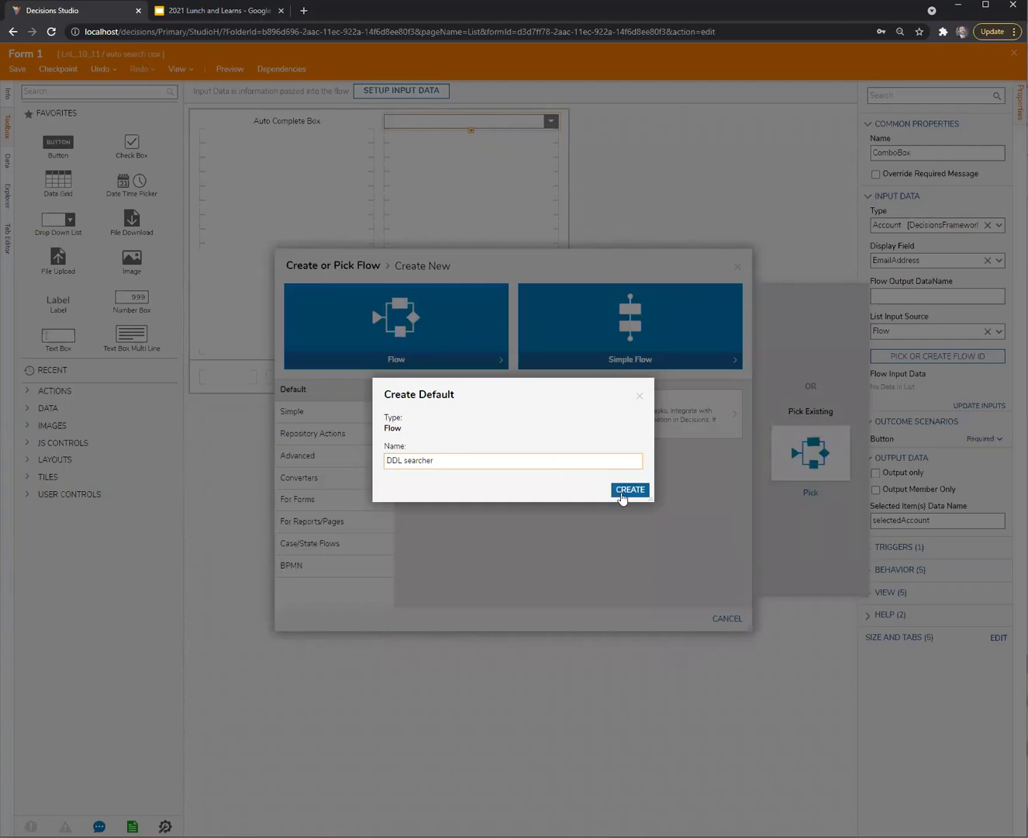
left_click(626, 489)
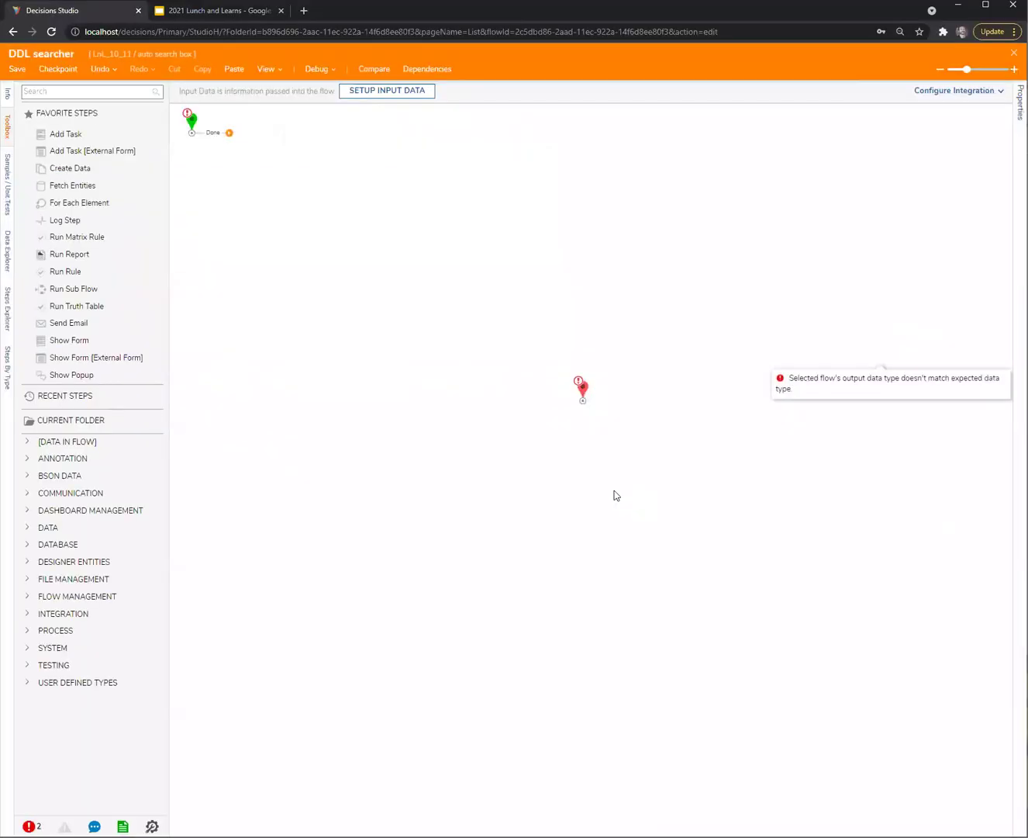
Add a searchString text input to the DDL searcher flow and save it
left_click_drag(193, 124, 280, 304)
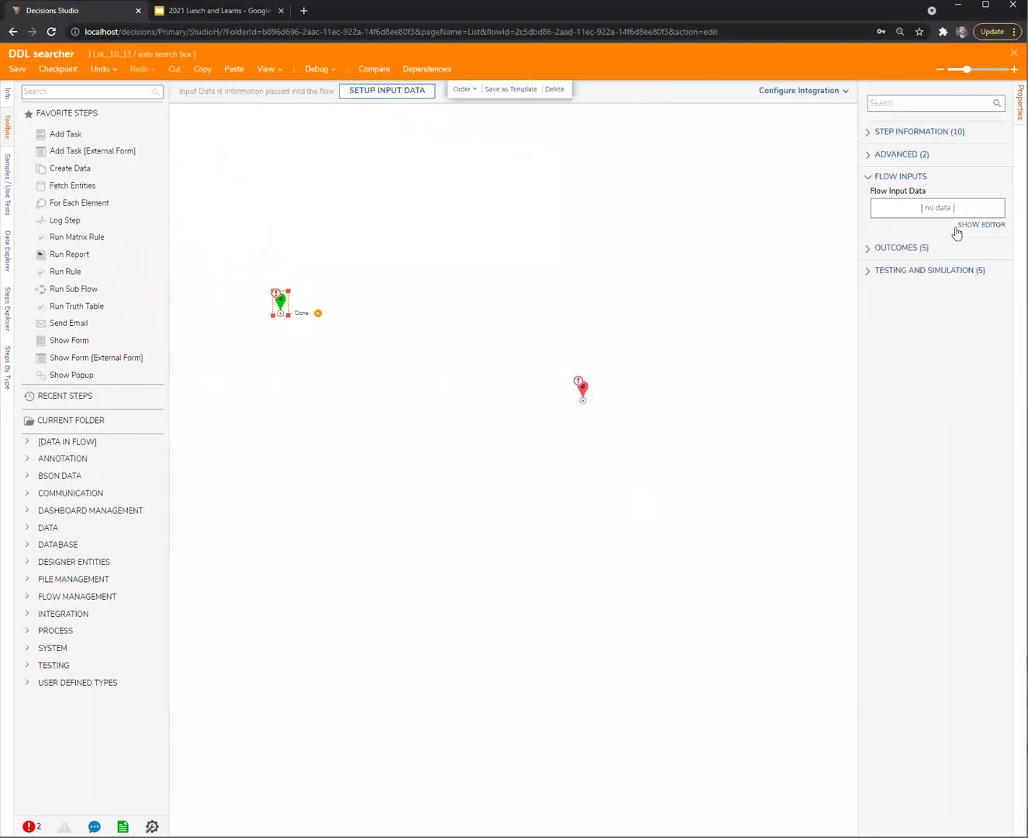
left_click(962, 227)
type("s")
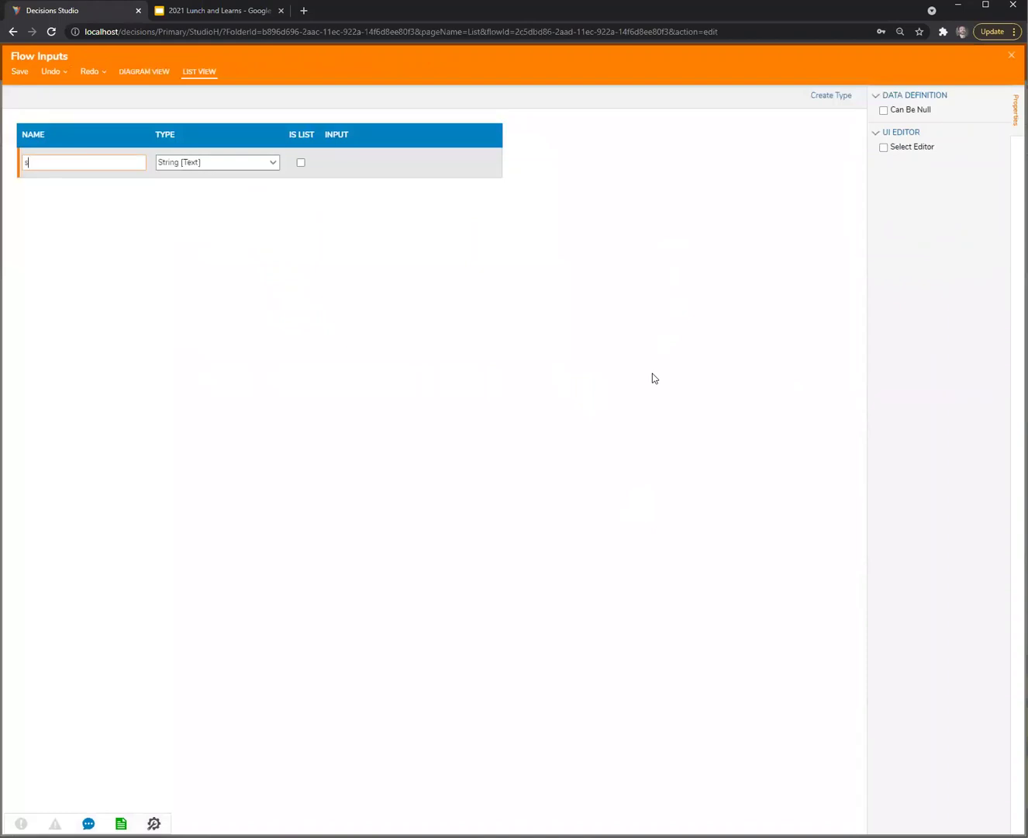
type("earchString")
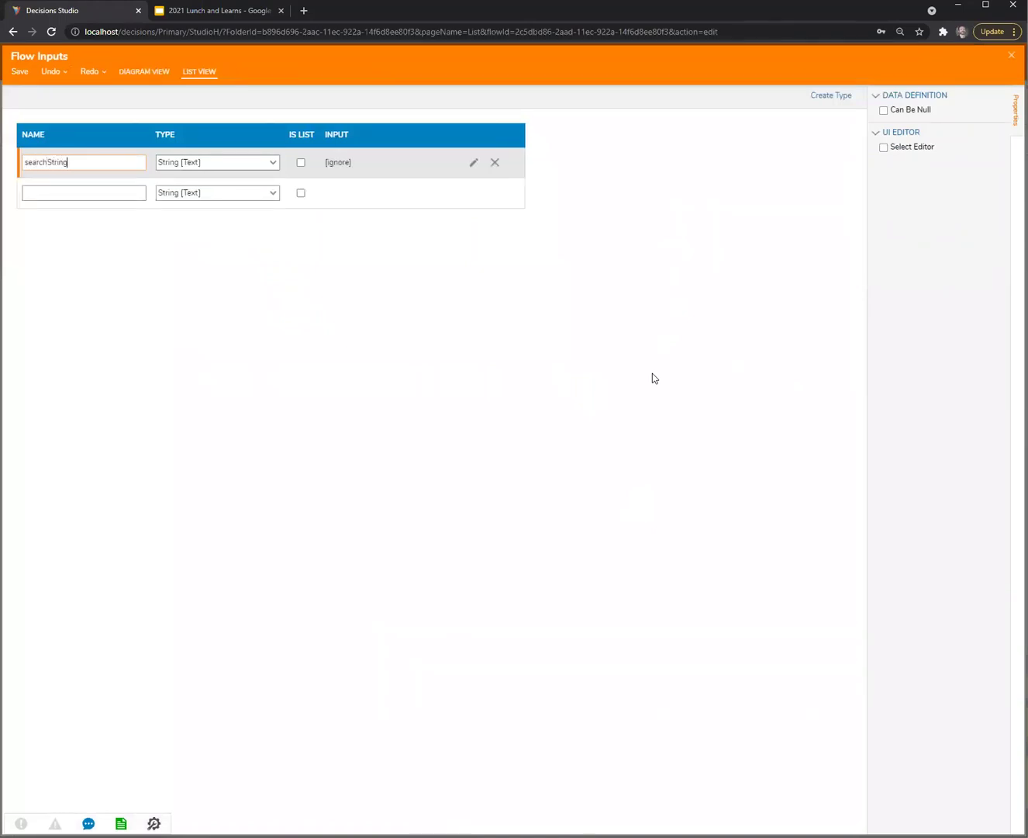
key("Escape")
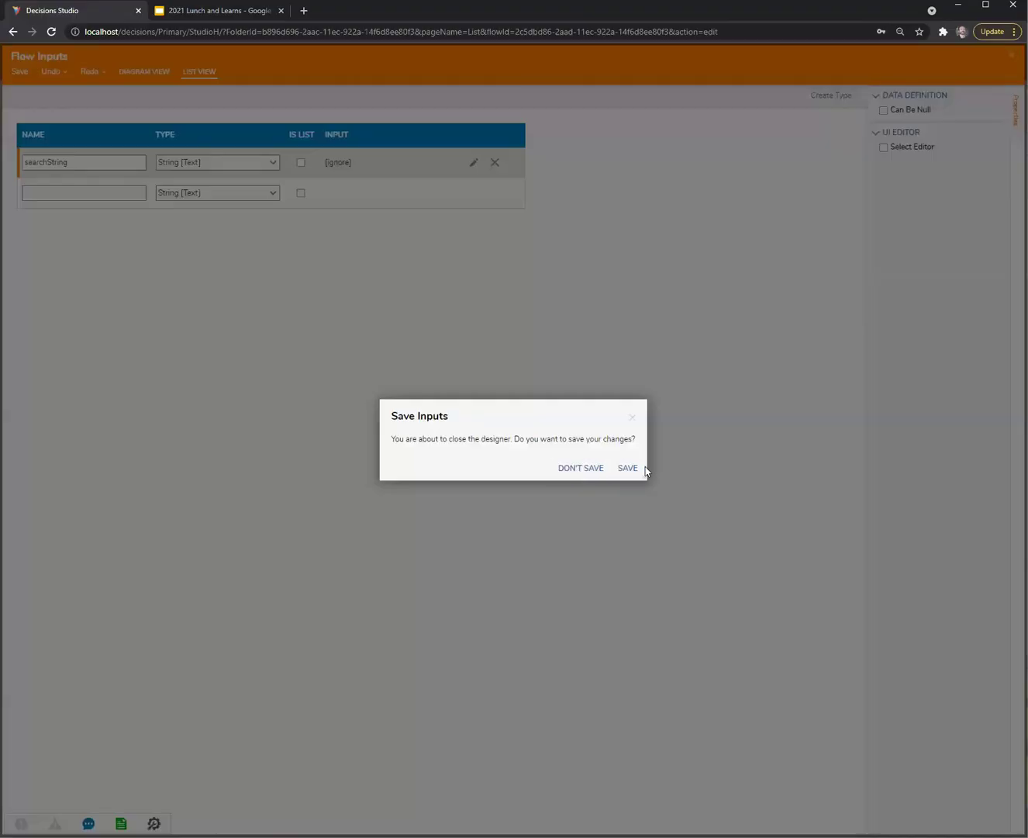
left_click(642, 471)
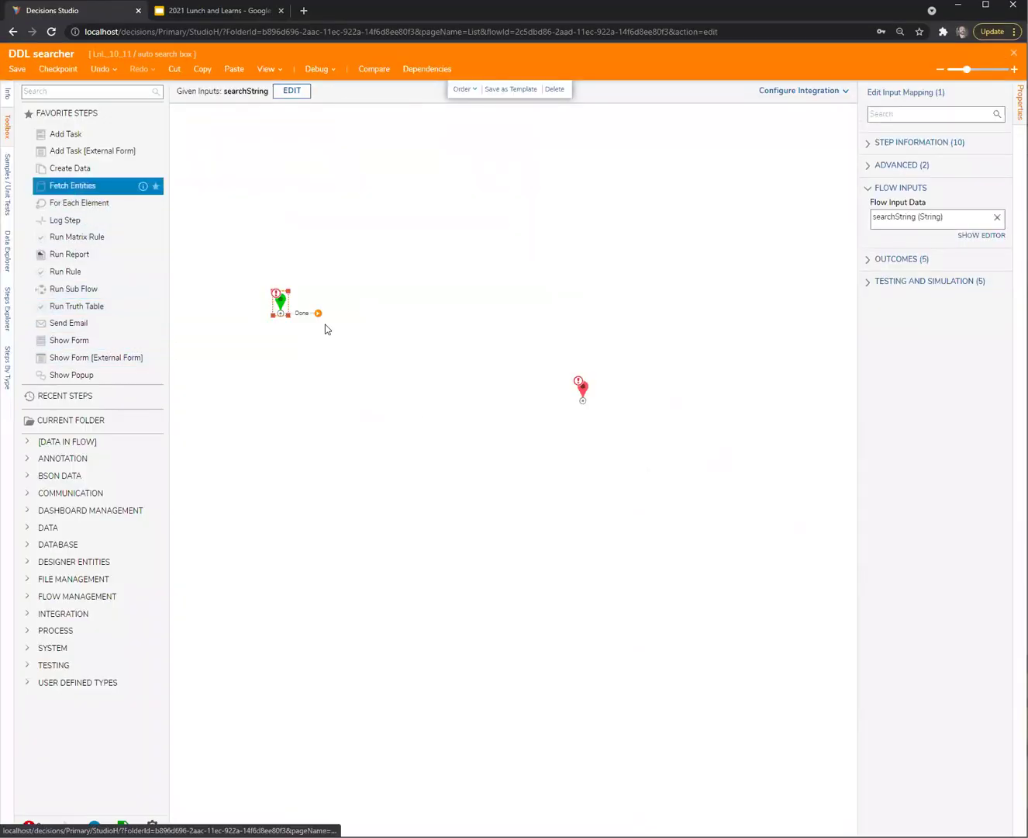
Add a Fetch Entities step after Start that fetches Account entities
left_click_drag(324, 328, 382, 324)
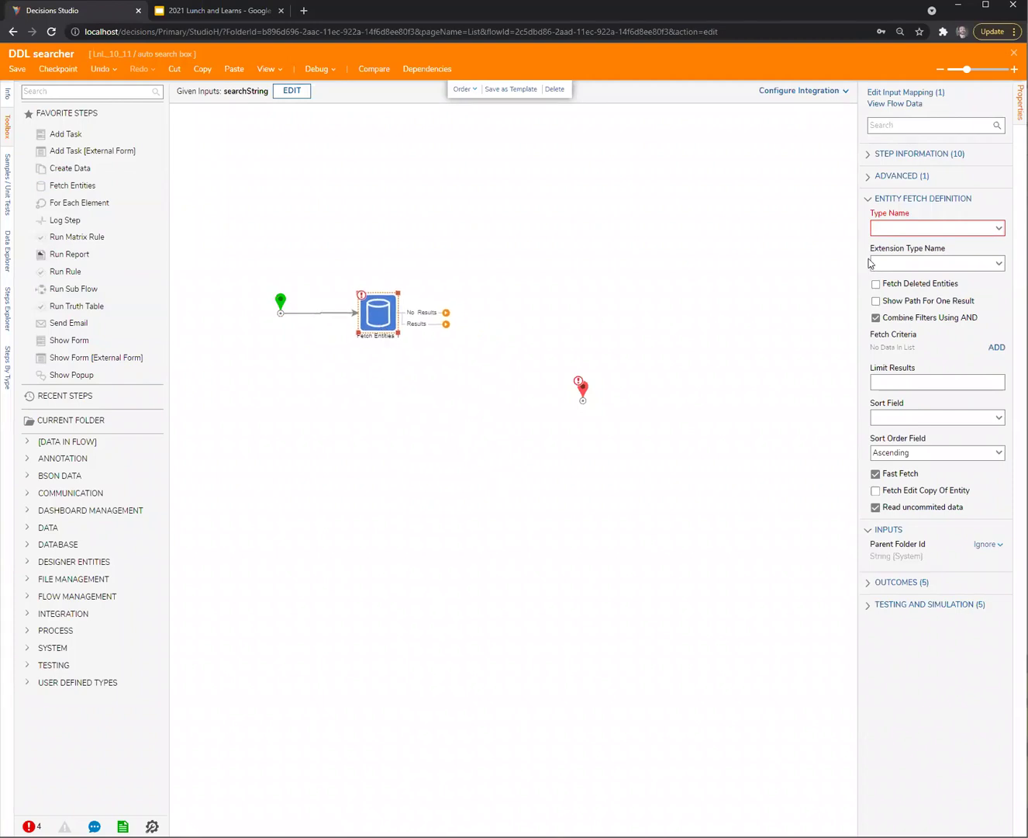
left_click(905, 228)
type("accou")
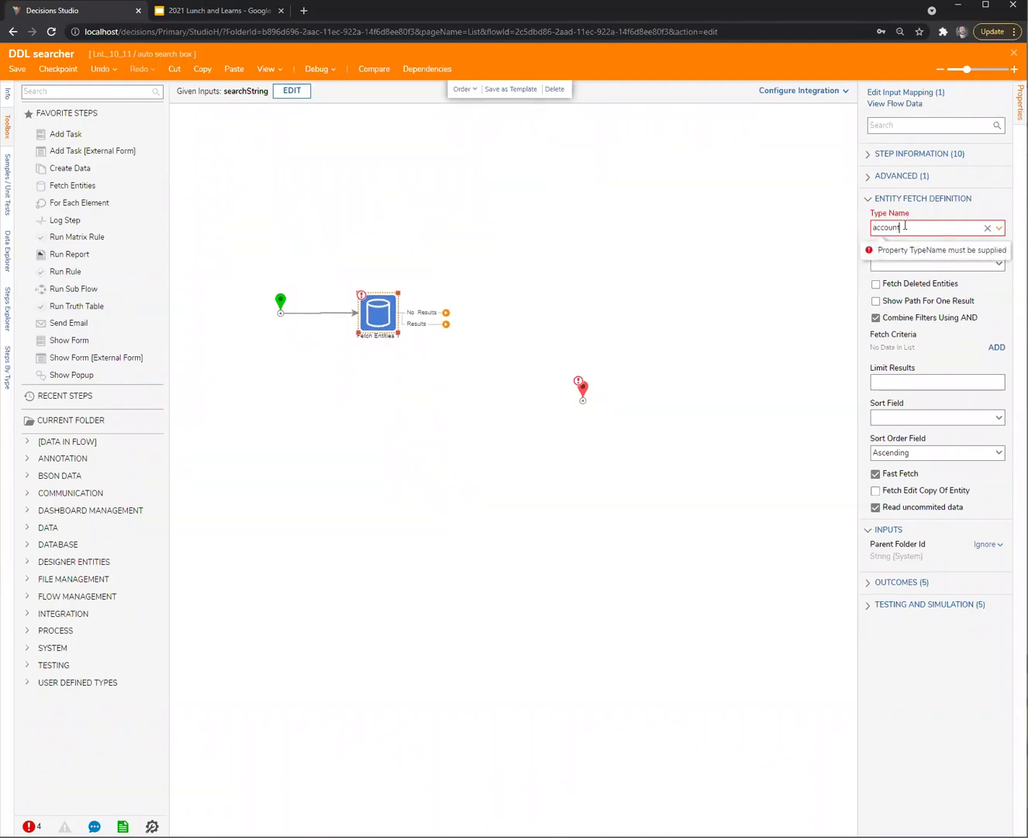
type("nt")
left_click(906, 239)
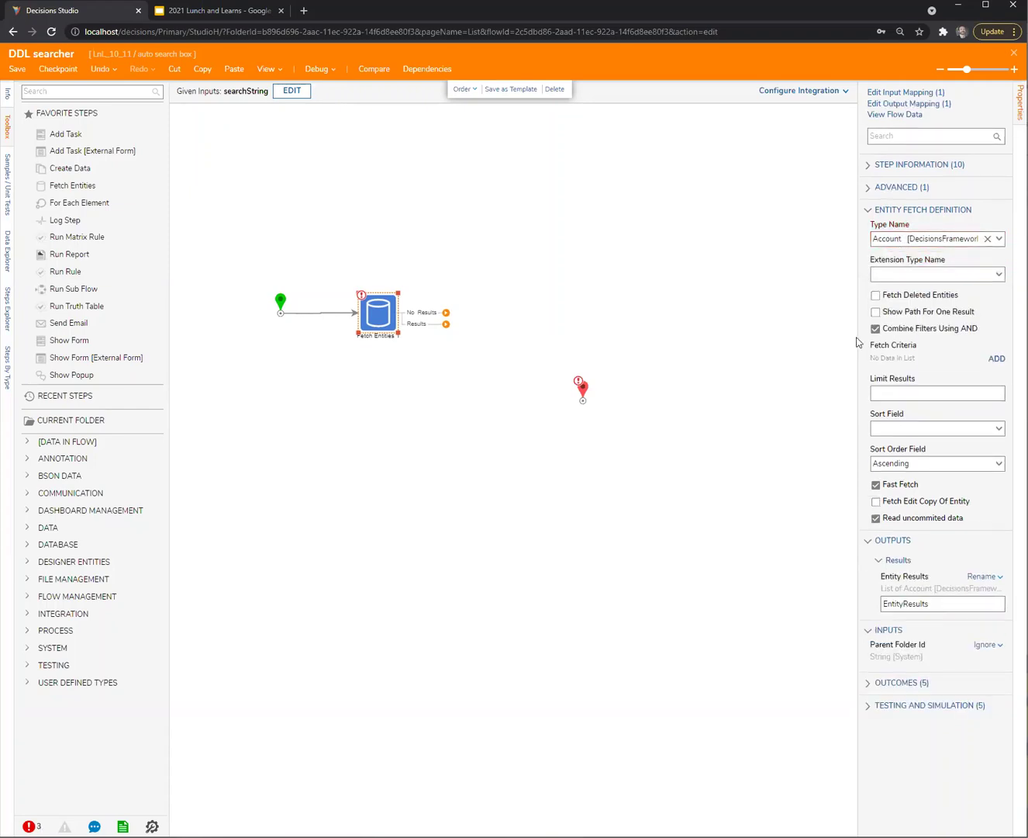
Add a fetch criterion: firstName with Query Match Type Contains
left_click(995, 362)
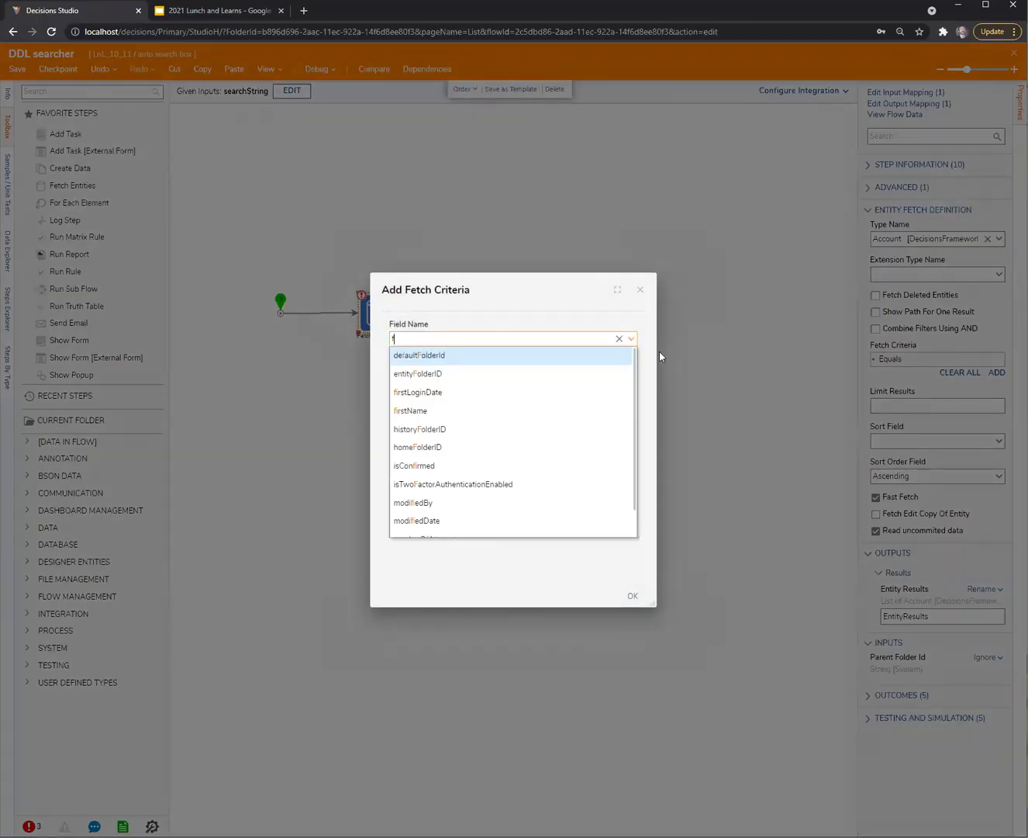
type("fir")
left_click(485, 372)
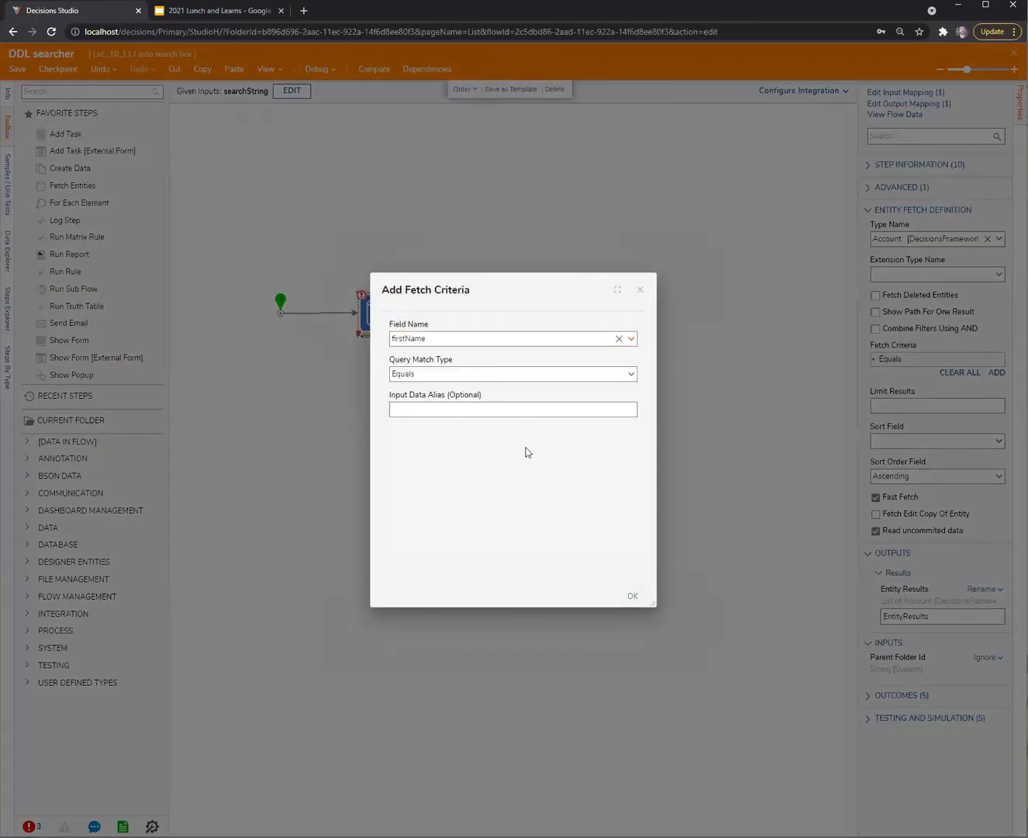
left_click(631, 373)
left_click(498, 407)
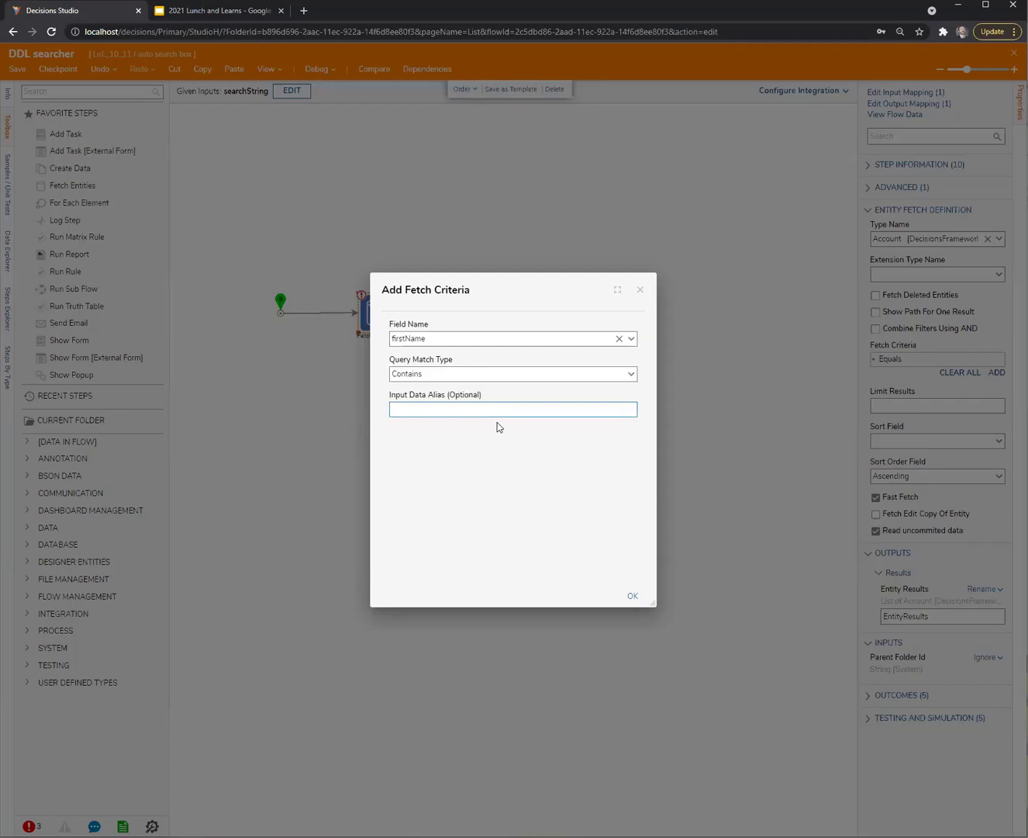
left_click(633, 595)
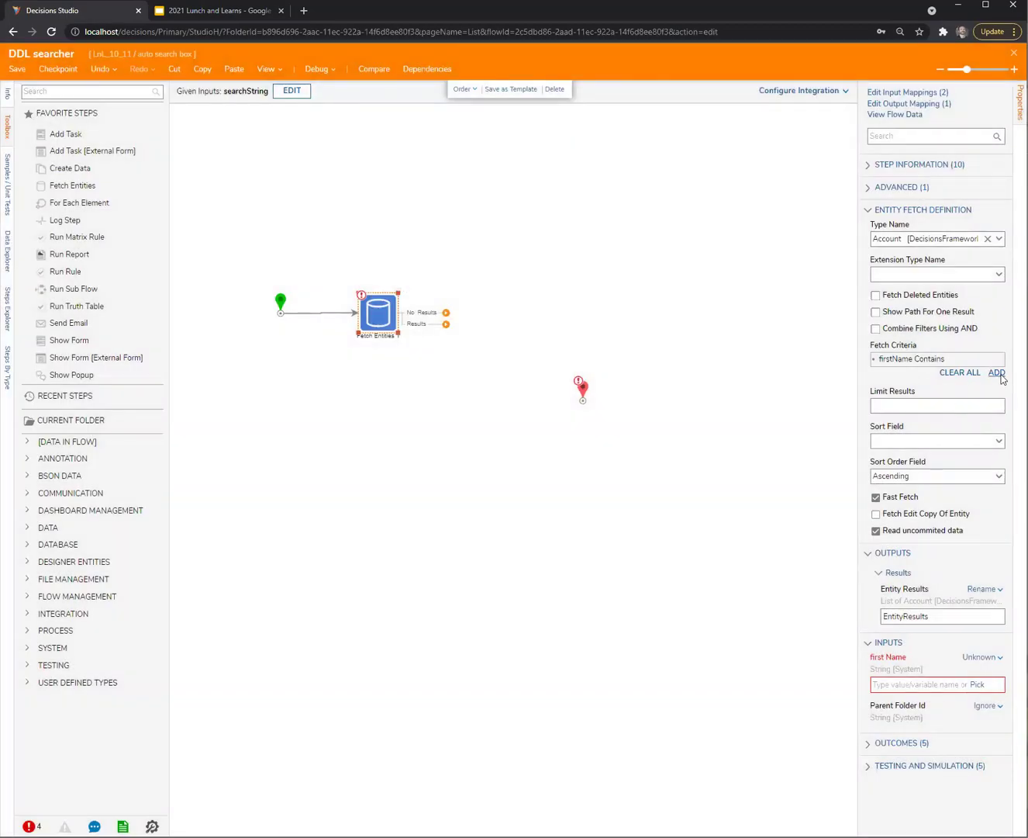
Add a second fetch criterion: lastName with Query Match Type Contains
left_click(999, 374)
type("last")
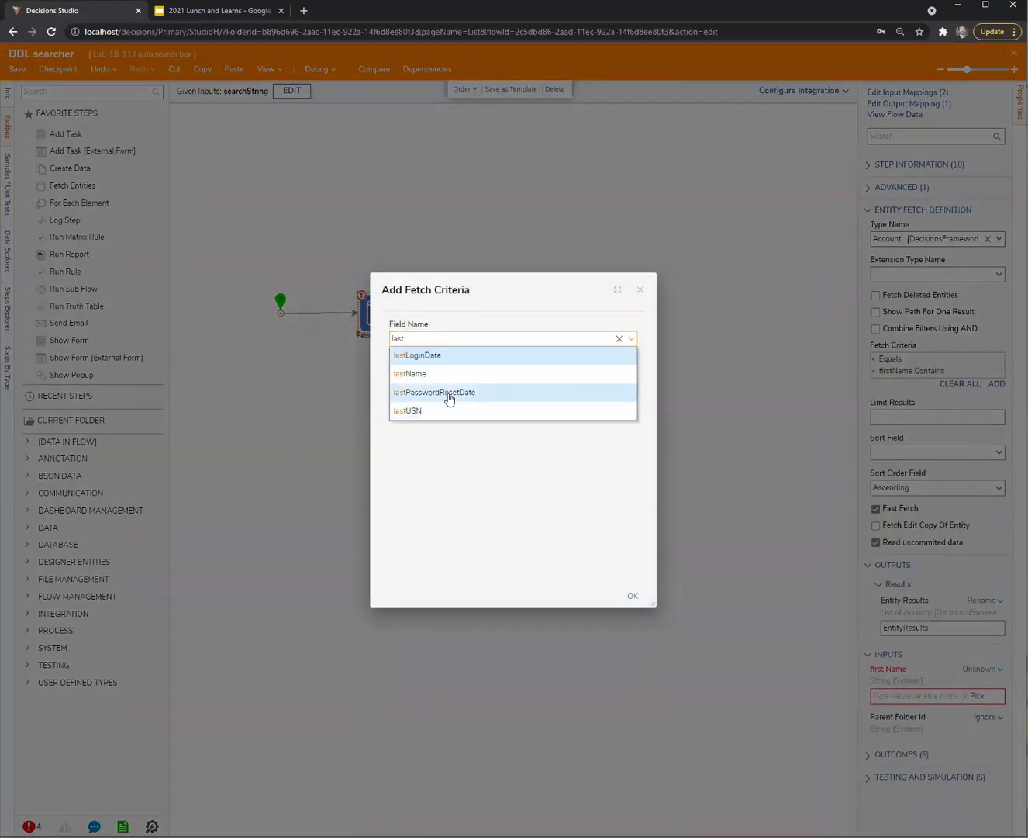
left_click(431, 372)
left_click(620, 373)
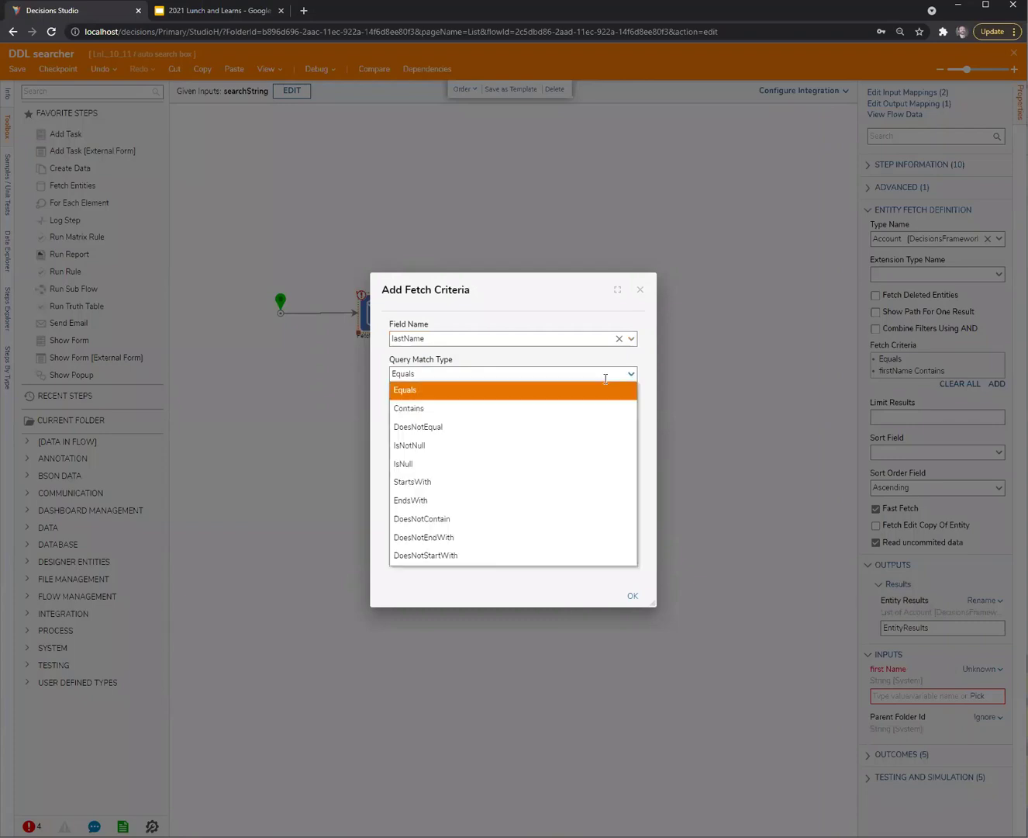
left_click(485, 407)
left_click(633, 596)
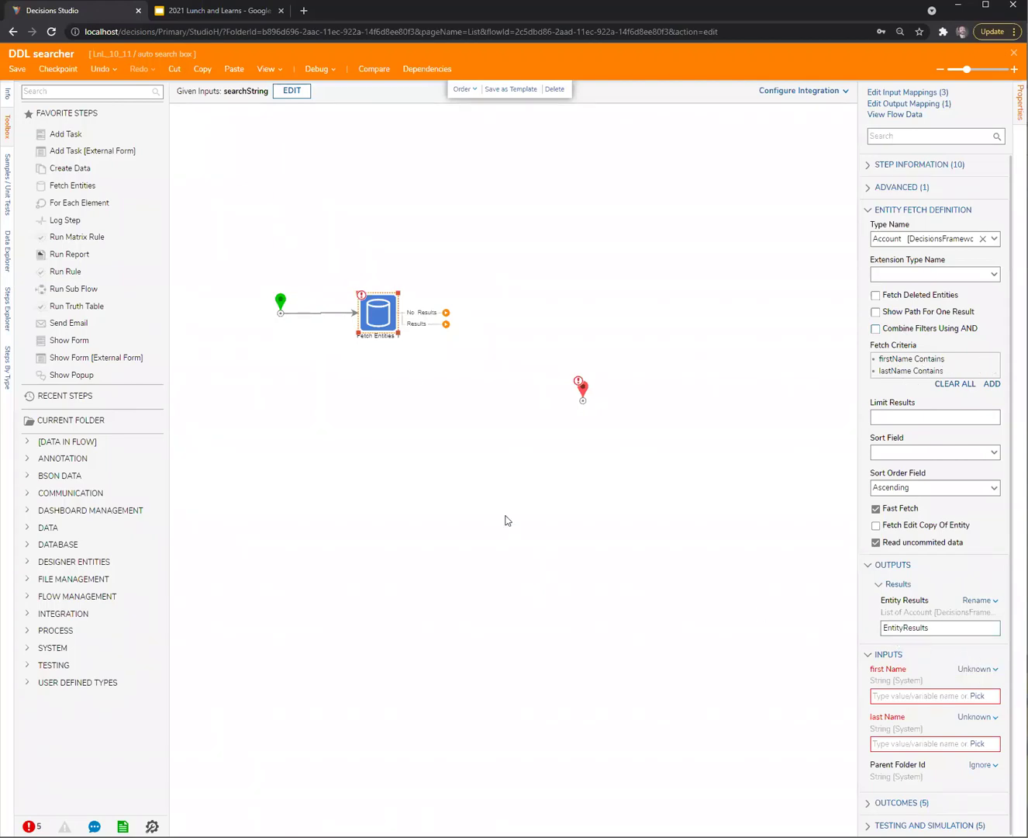
left_click(391, 246)
left_click(381, 325)
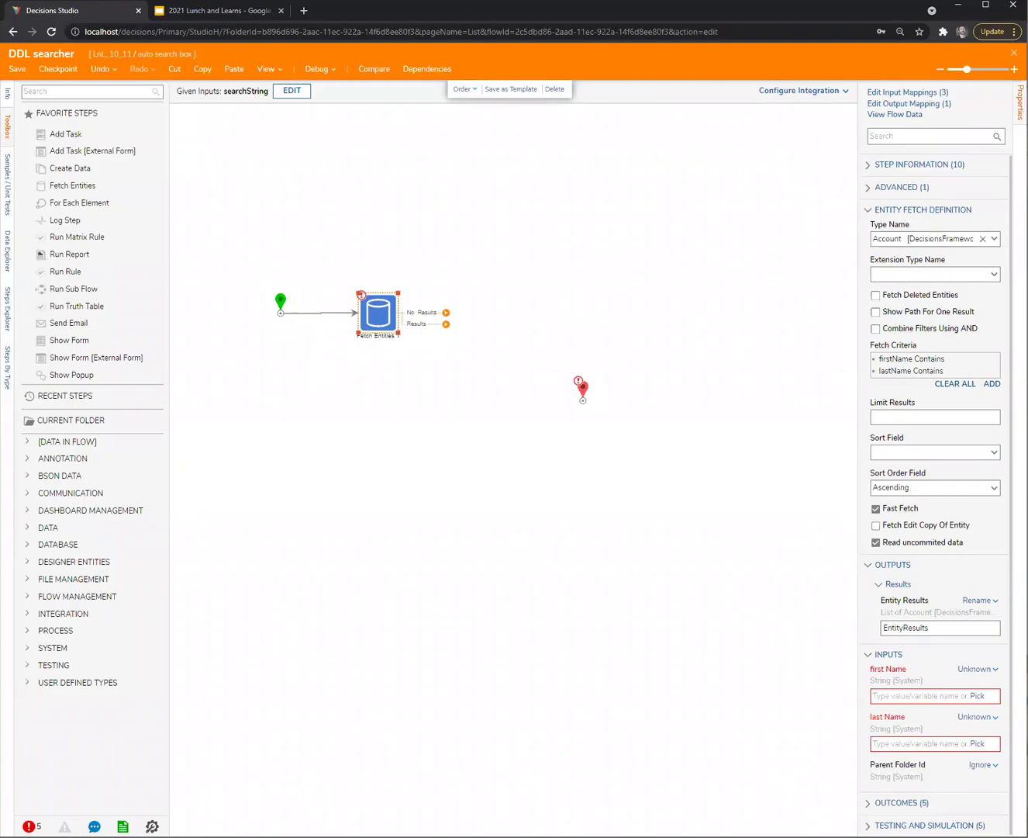
Map searchString onto both the firstName and lastName fetch inputs and confirm
left_click(892, 92)
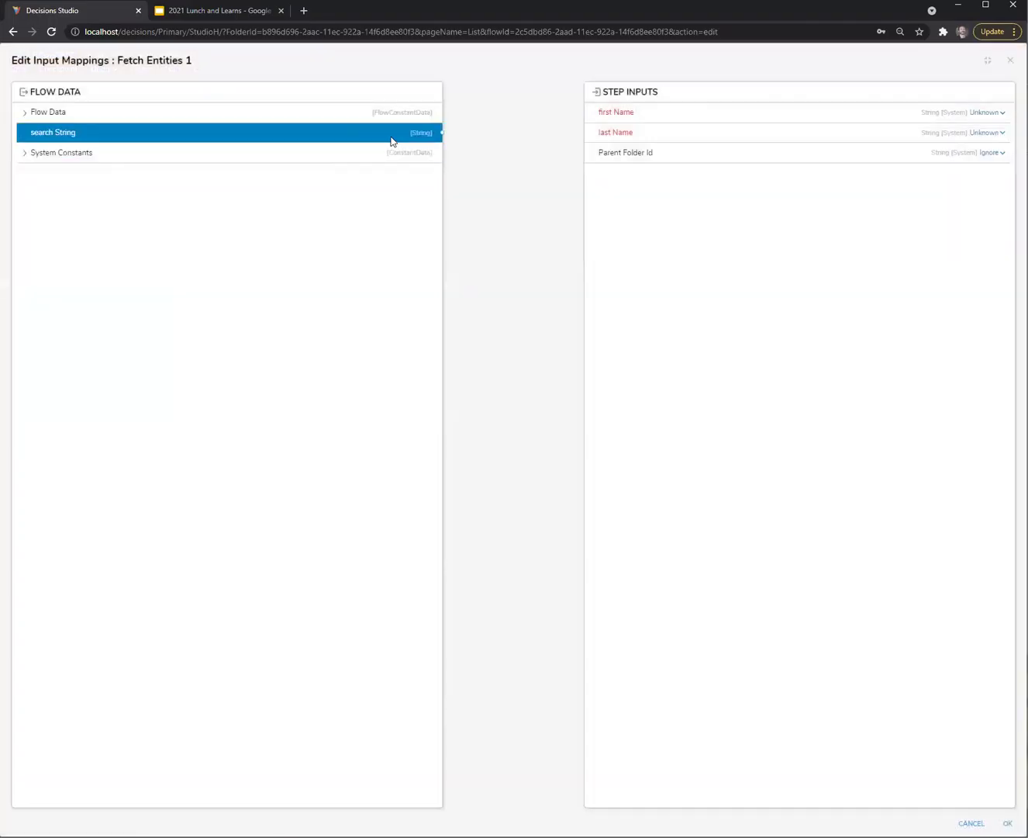
left_click_drag(390, 138, 615, 142)
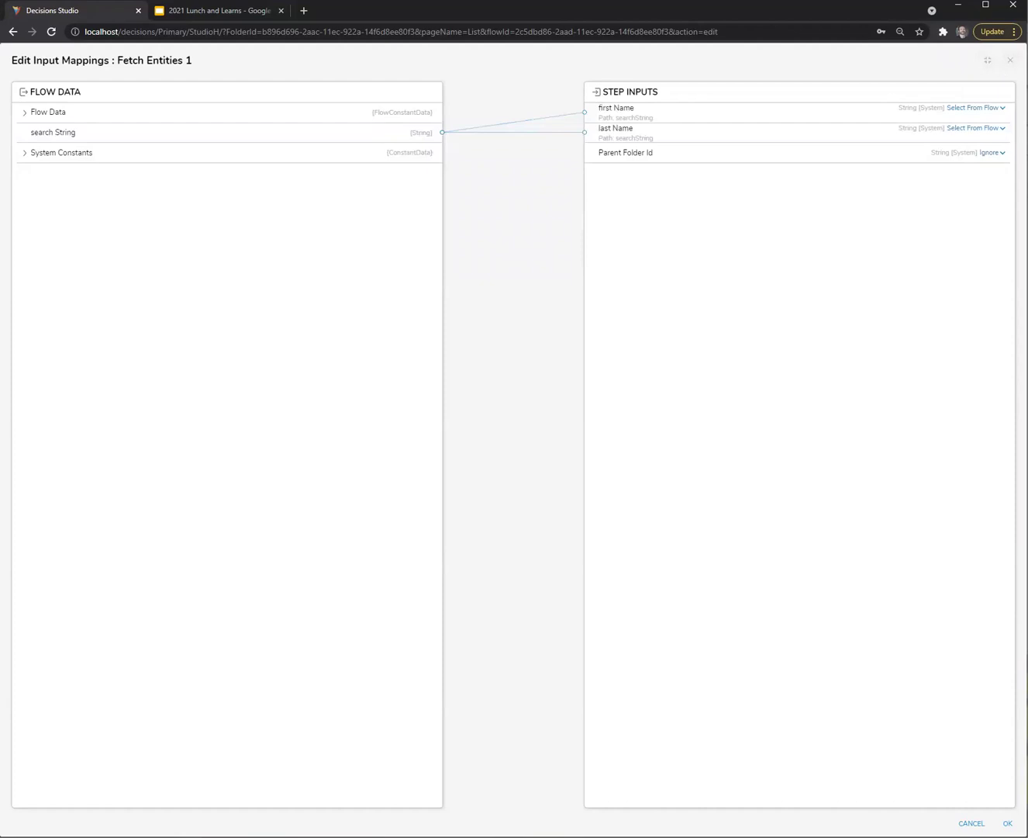
left_click(1011, 60)
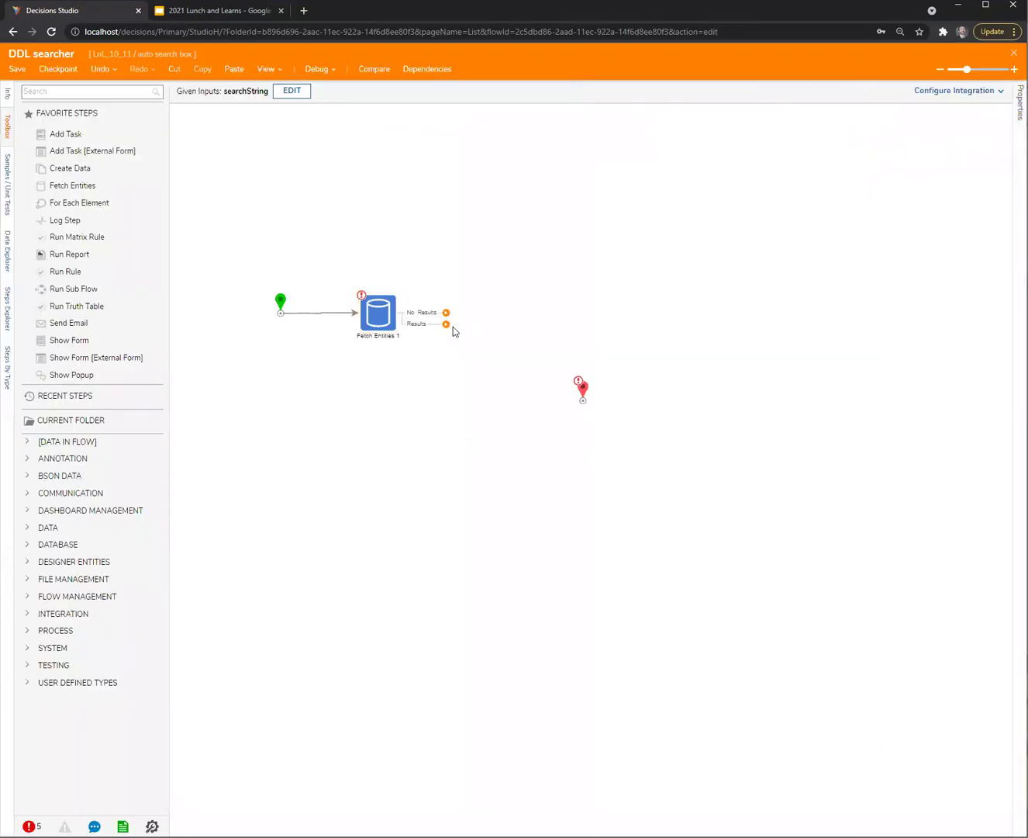
Connect Results to the End step and define an End output named Output as an Account list
left_click_drag(446, 324, 553, 304)
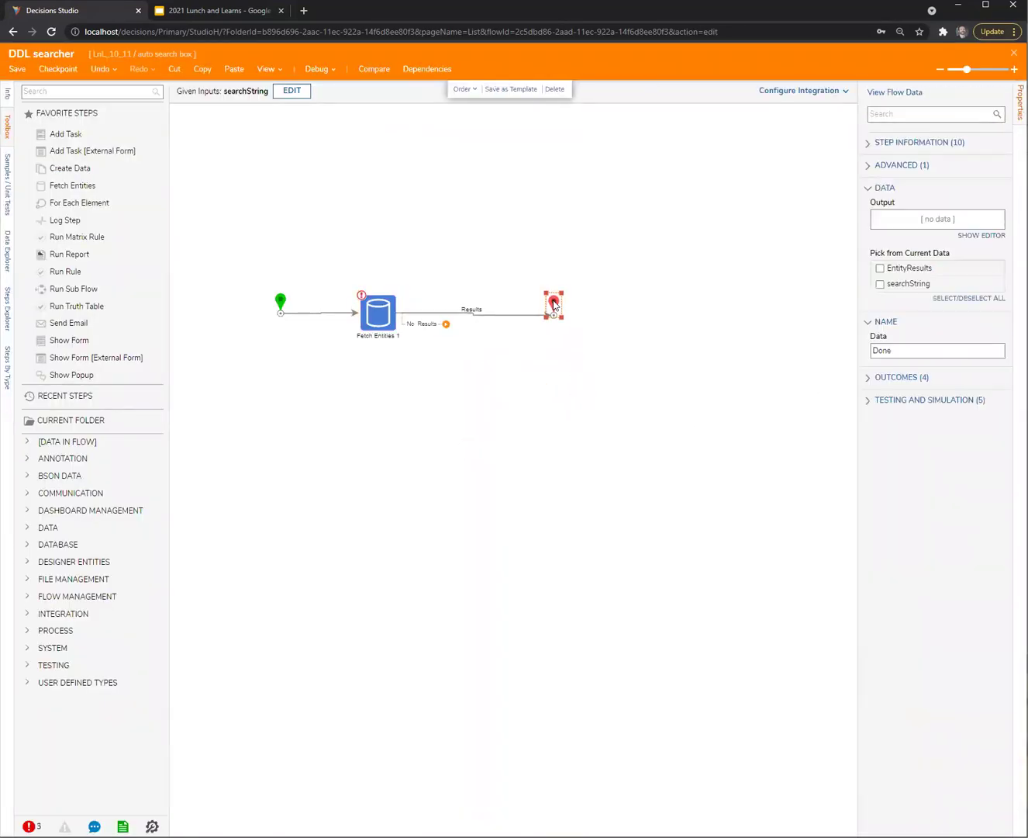
left_click(1000, 234)
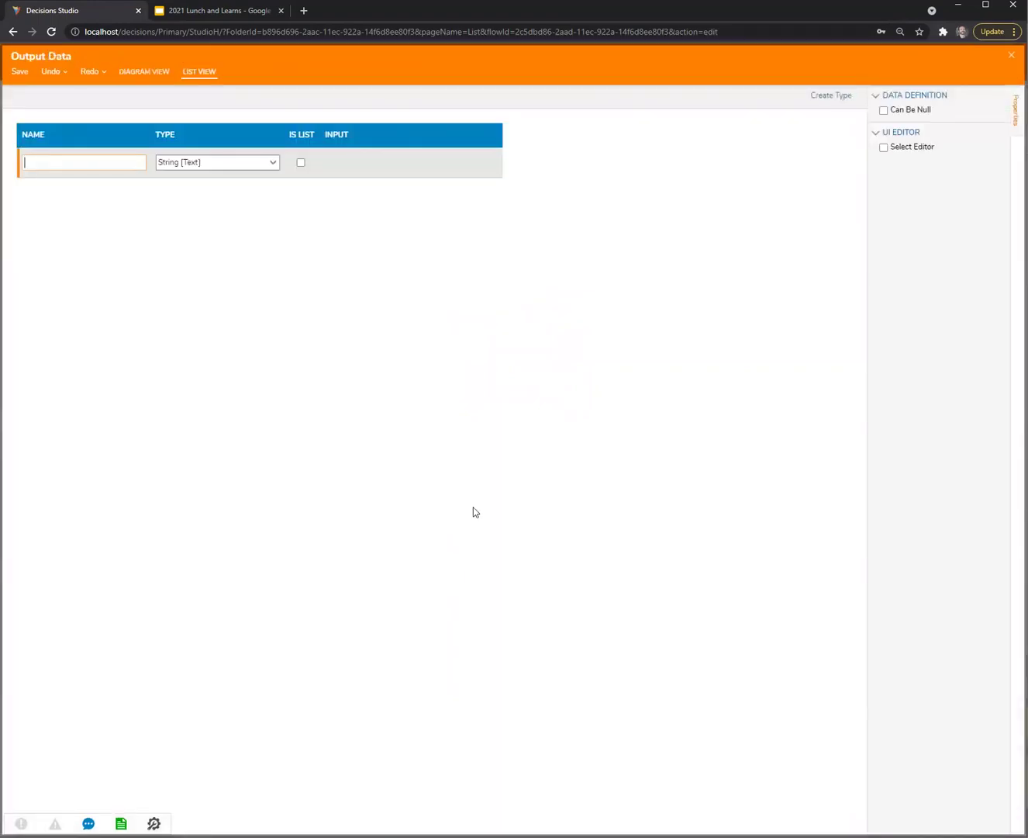
type("Output")
key("Tab")
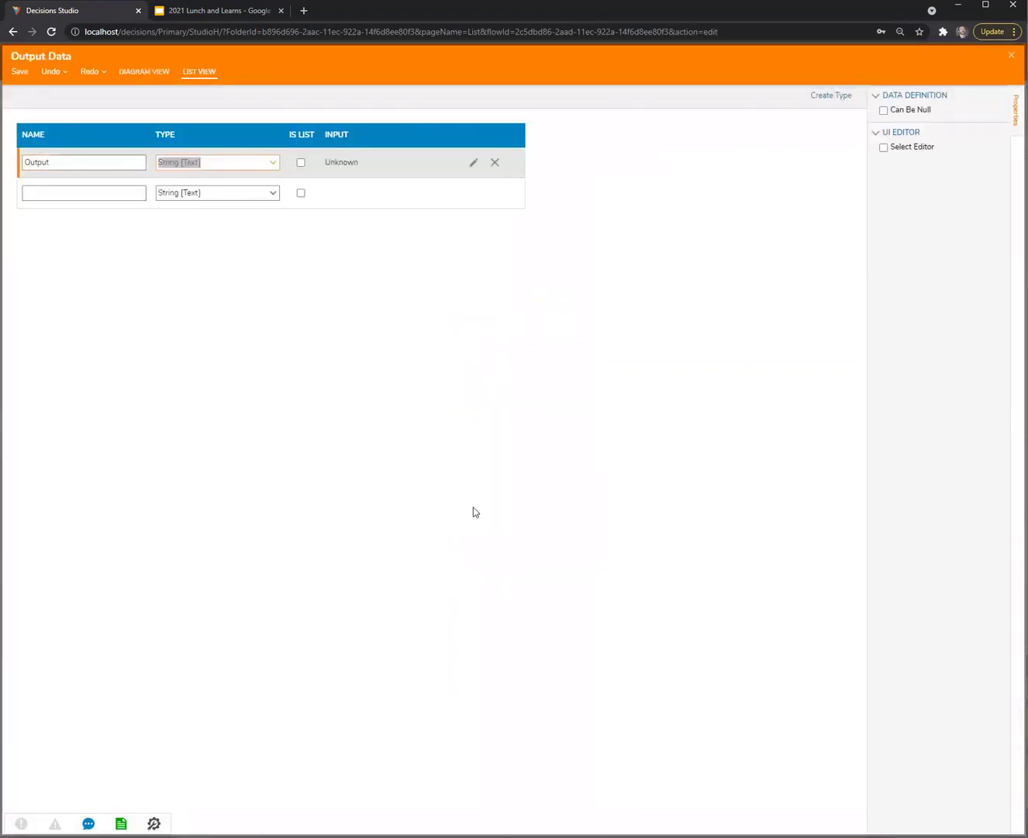
type("account")
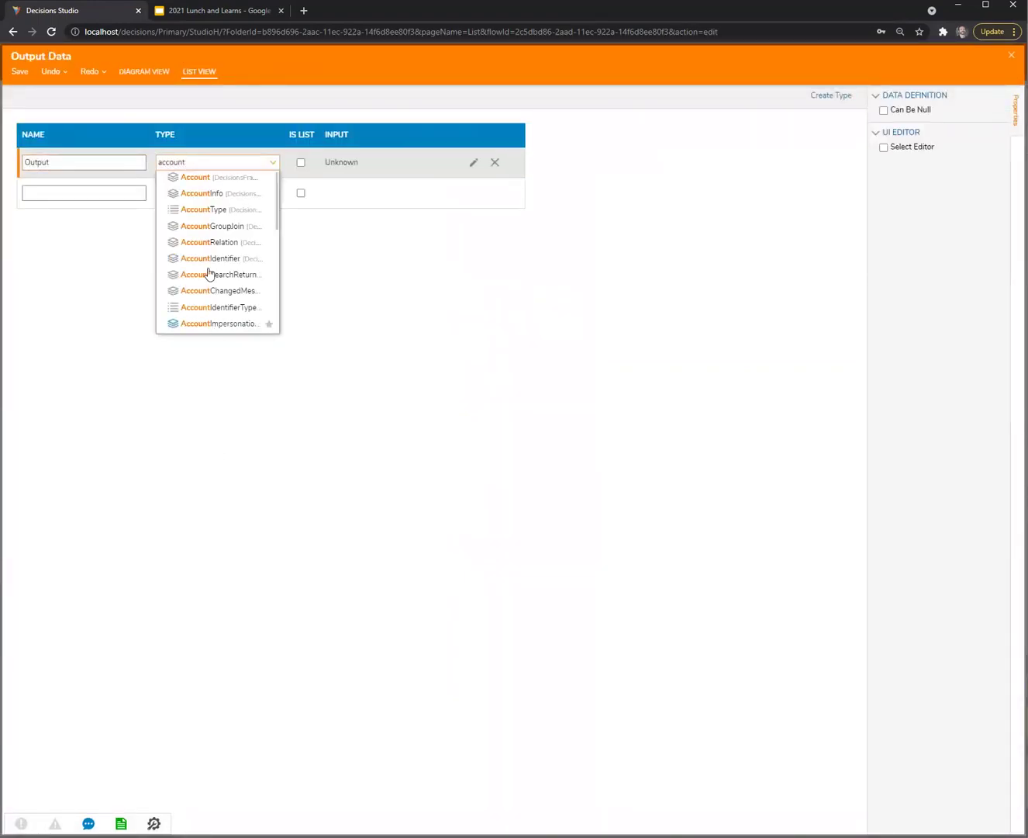
left_click(192, 177)
left_click(301, 164)
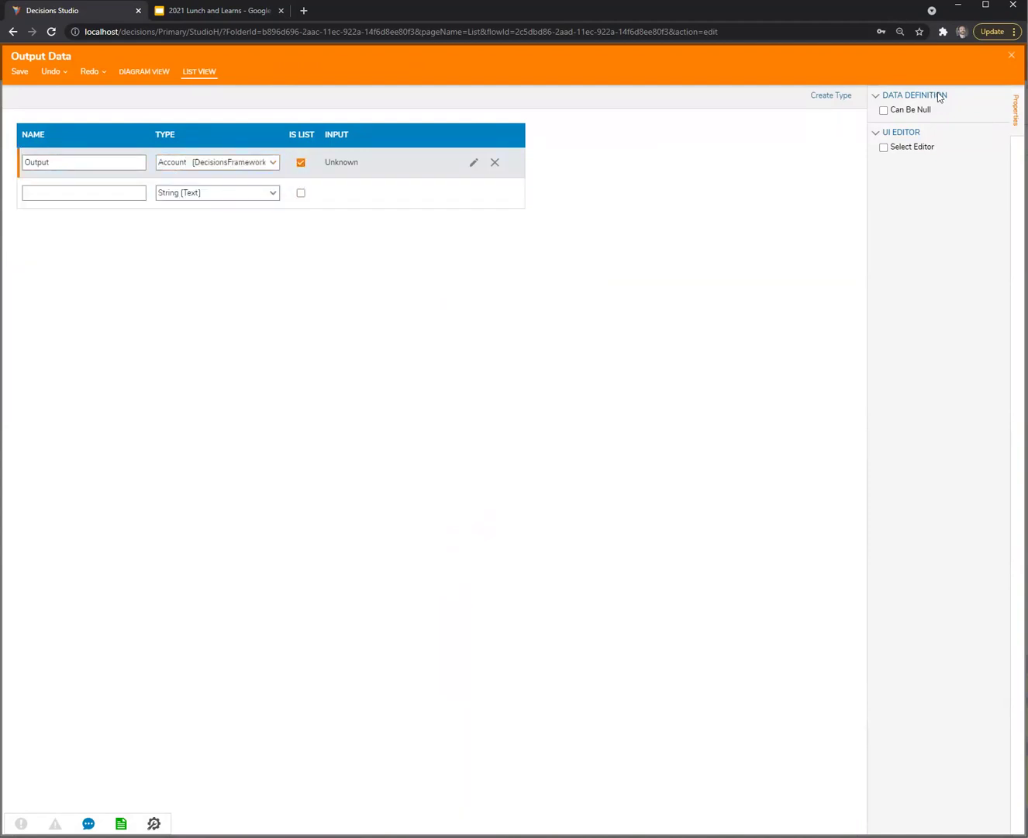
left_click(1011, 56)
left_click(628, 468)
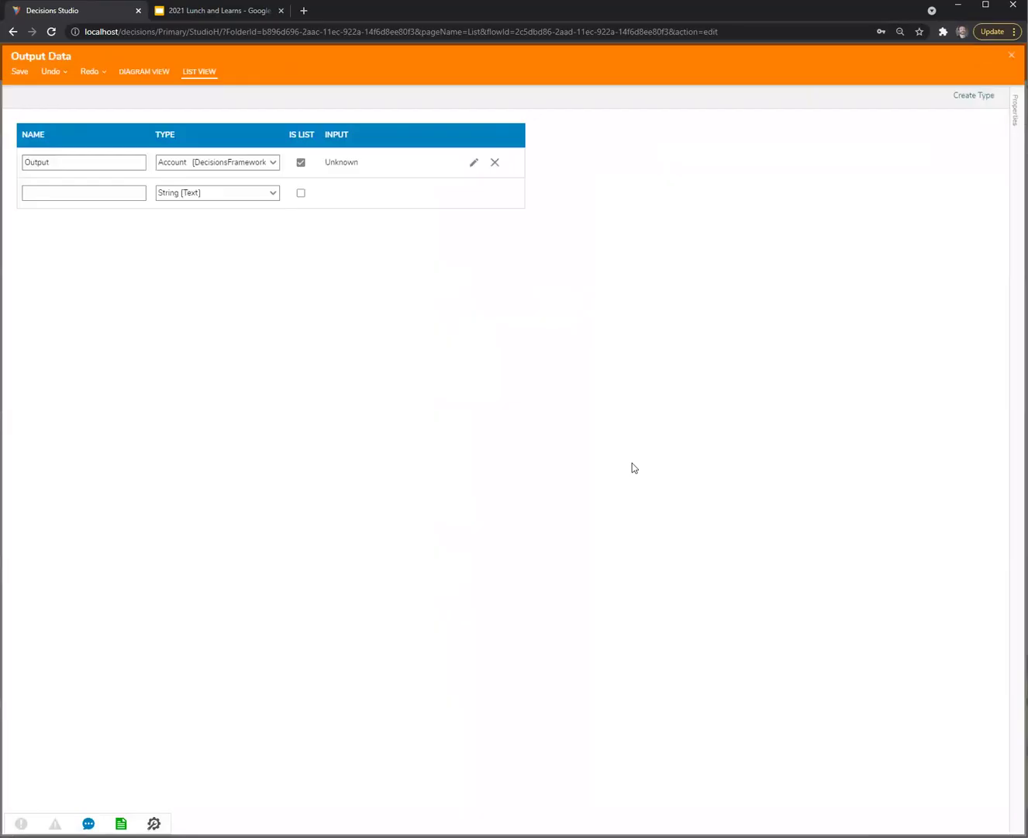
Map the End step's Output from flow data to EntityResults and save the DDL searcher flow
left_click(558, 305)
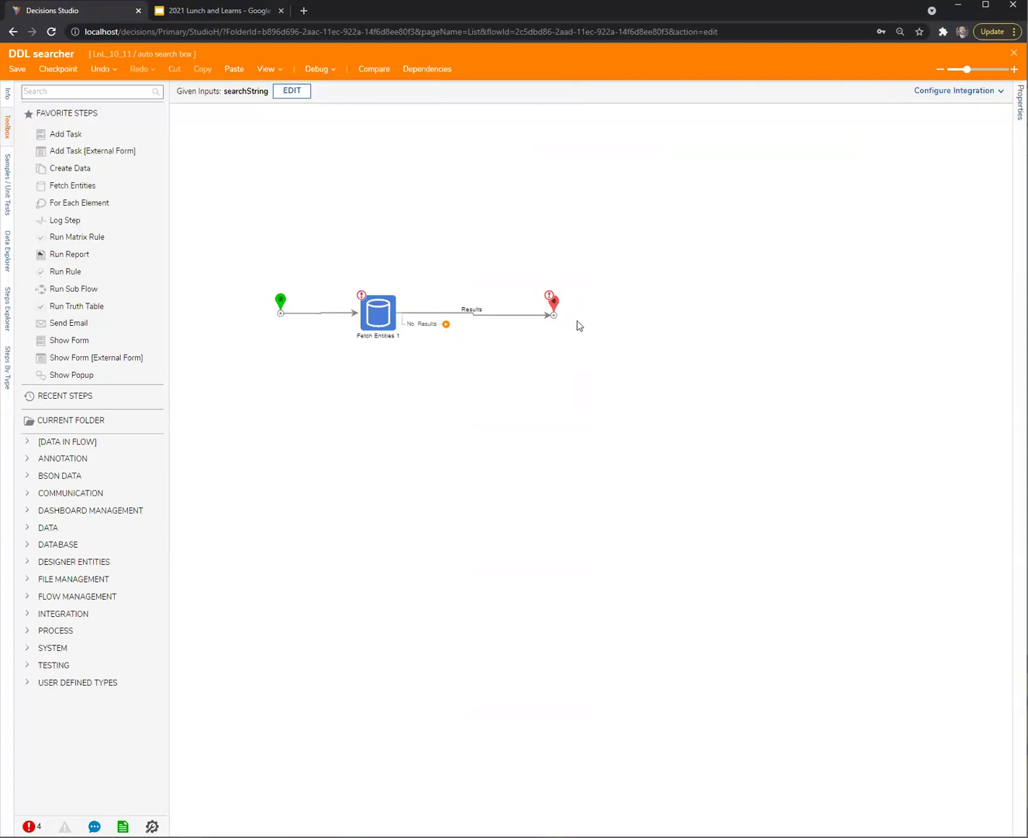
left_click(978, 346)
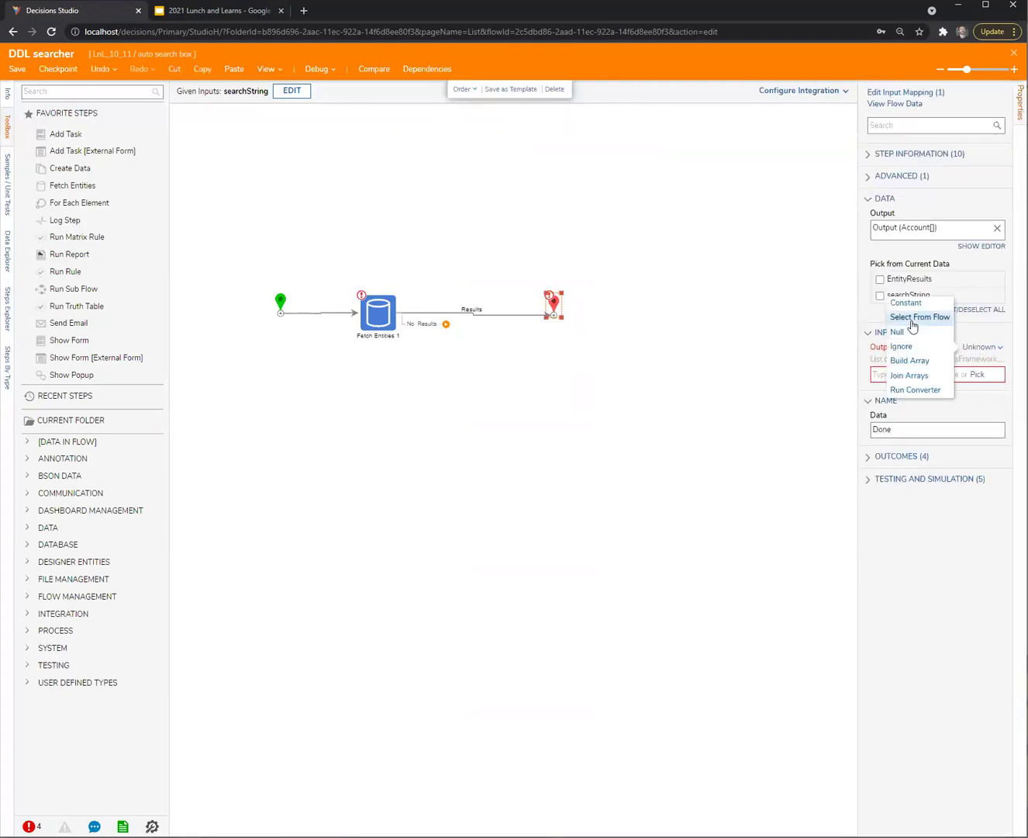
left_click(915, 317)
left_click(316, 402)
left_click(732, 642)
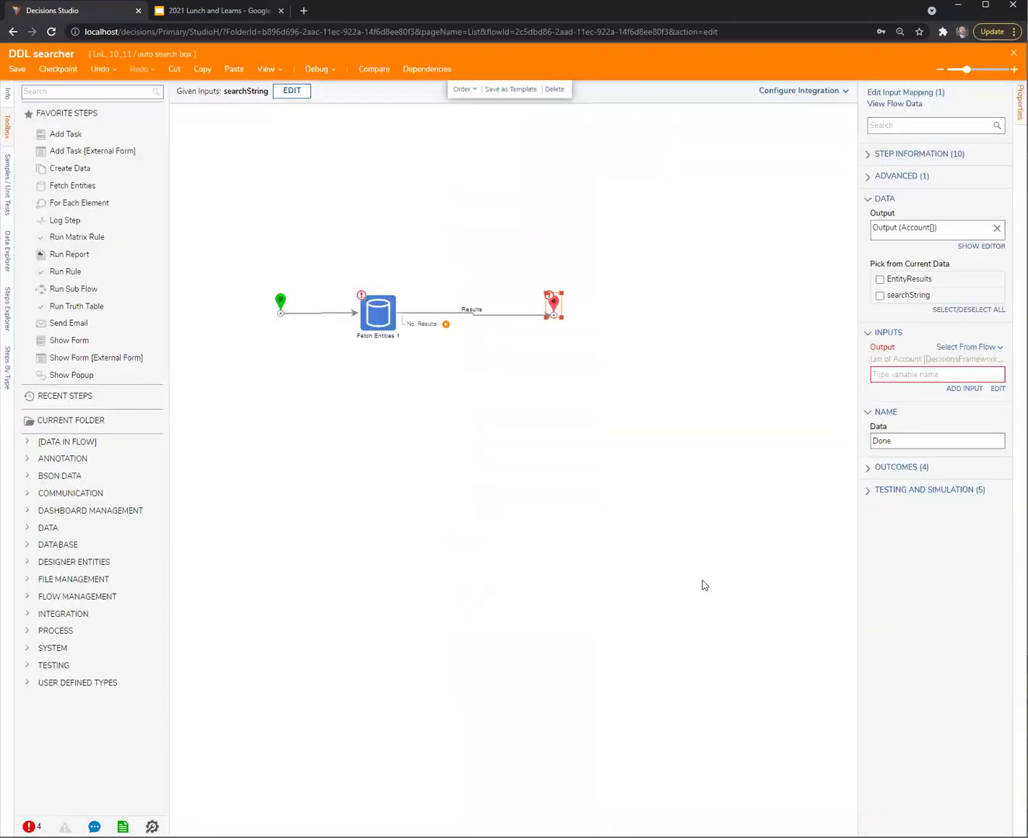
left_click(760, 204)
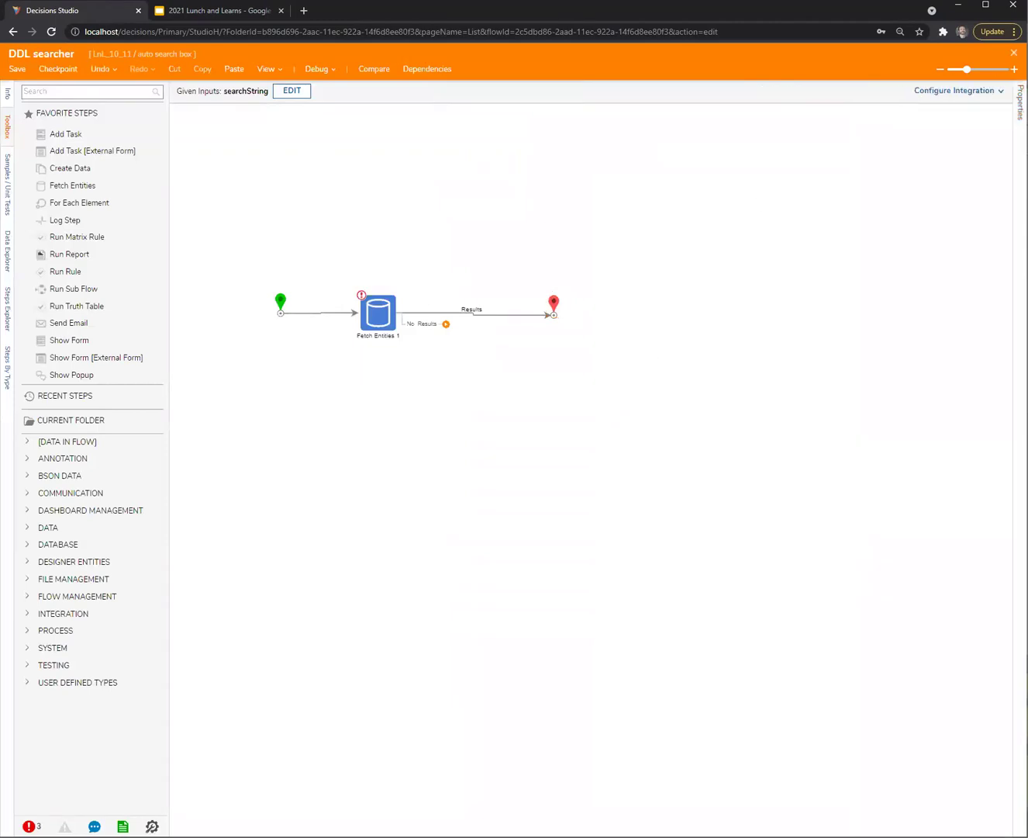
left_click(1013, 53)
left_click(642, 504)
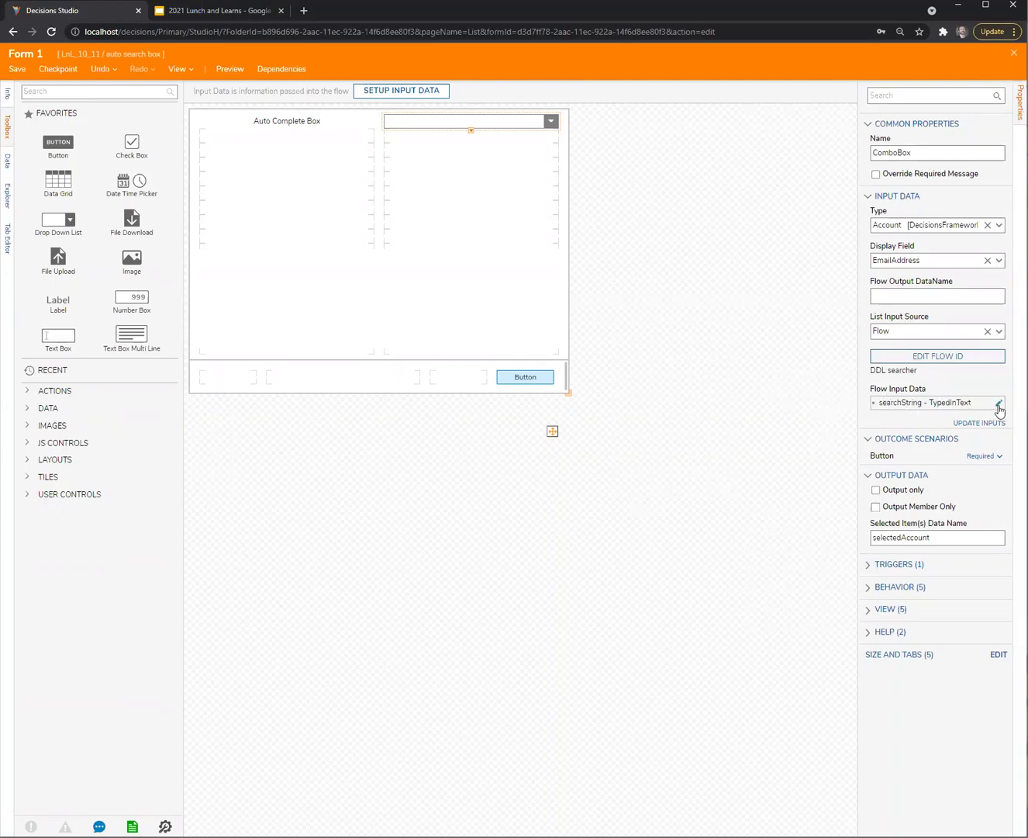
Leave the combo box's searchString flow input sourced from Typed Text and save Form 1
left_click(1000, 403)
left_click(631, 450)
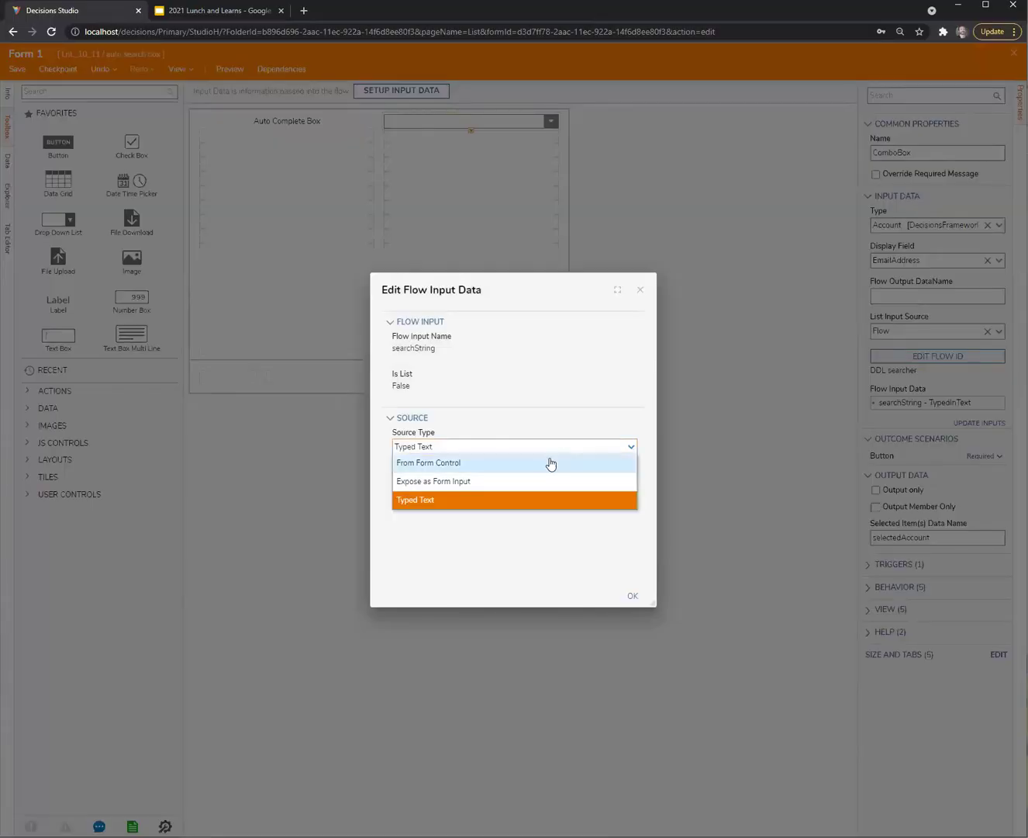
left_click(473, 527)
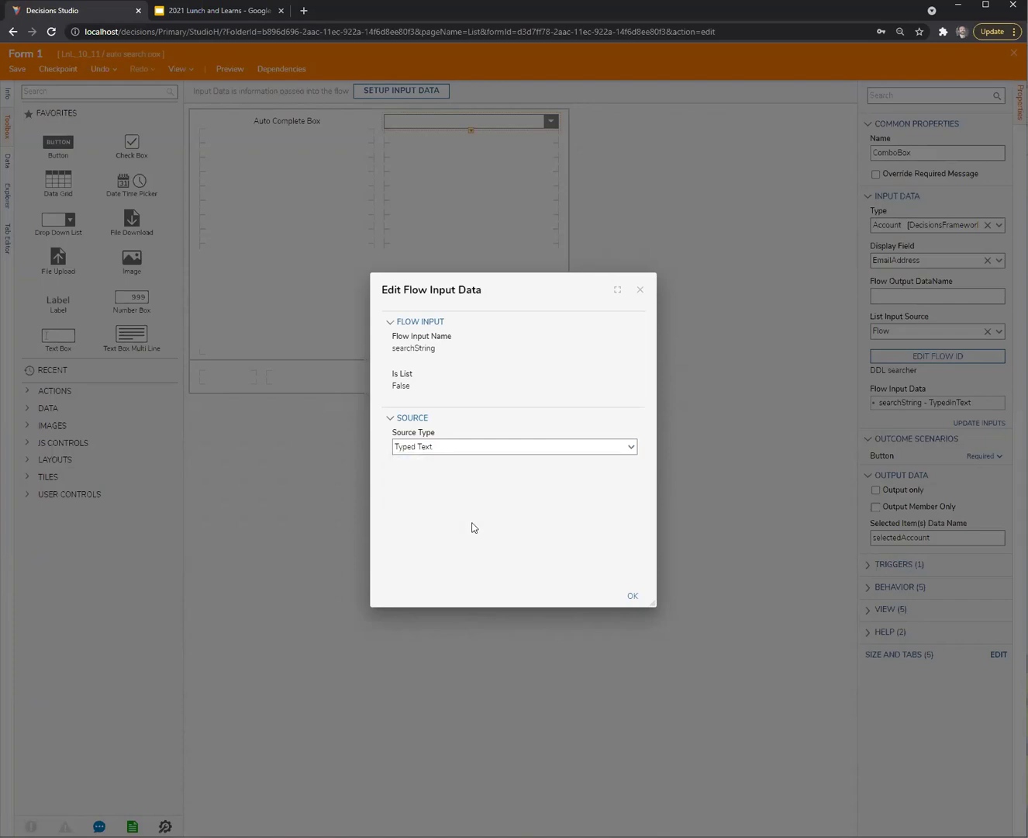
left_click(634, 596)
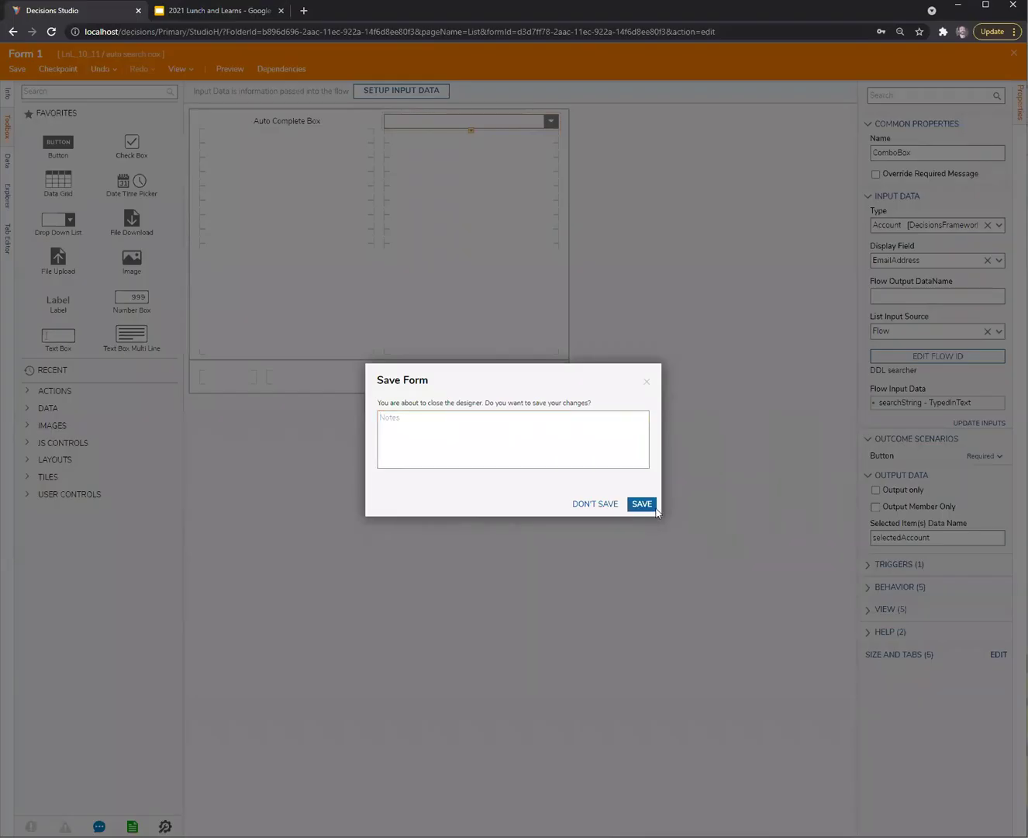
left_click(642, 503)
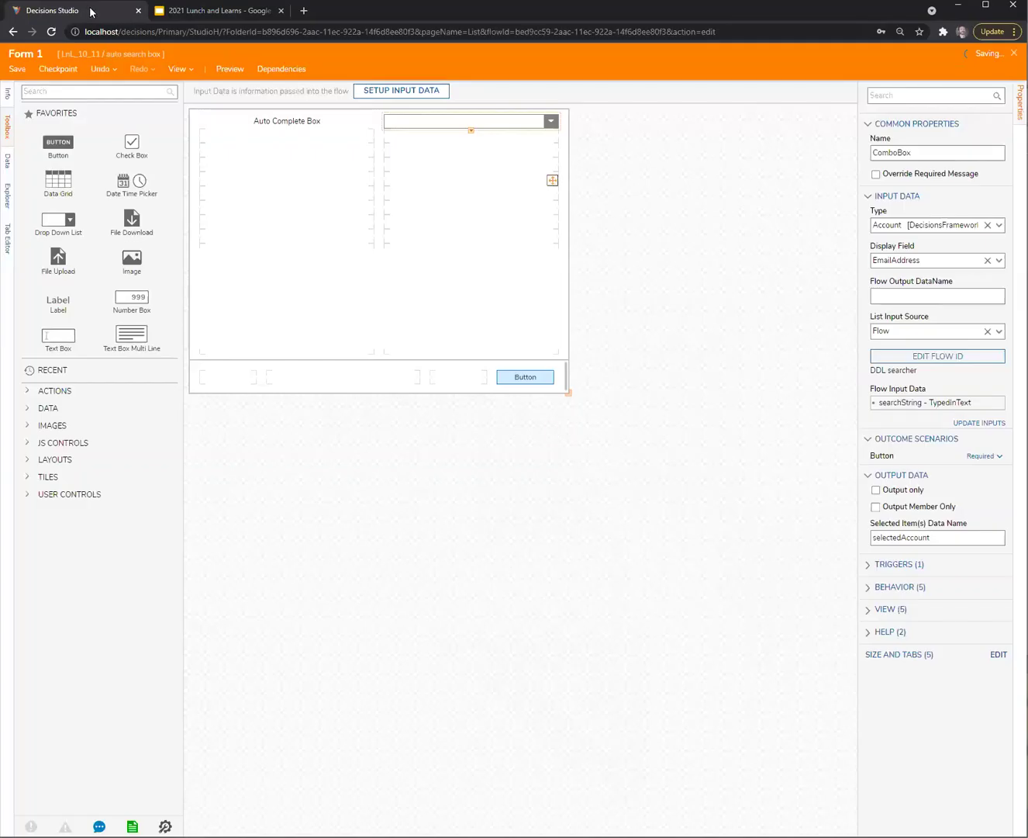
Duplicate the studio tab without breaking the lock and open System > Security > Accounts
right_click(92, 11)
left_click(157, 94)
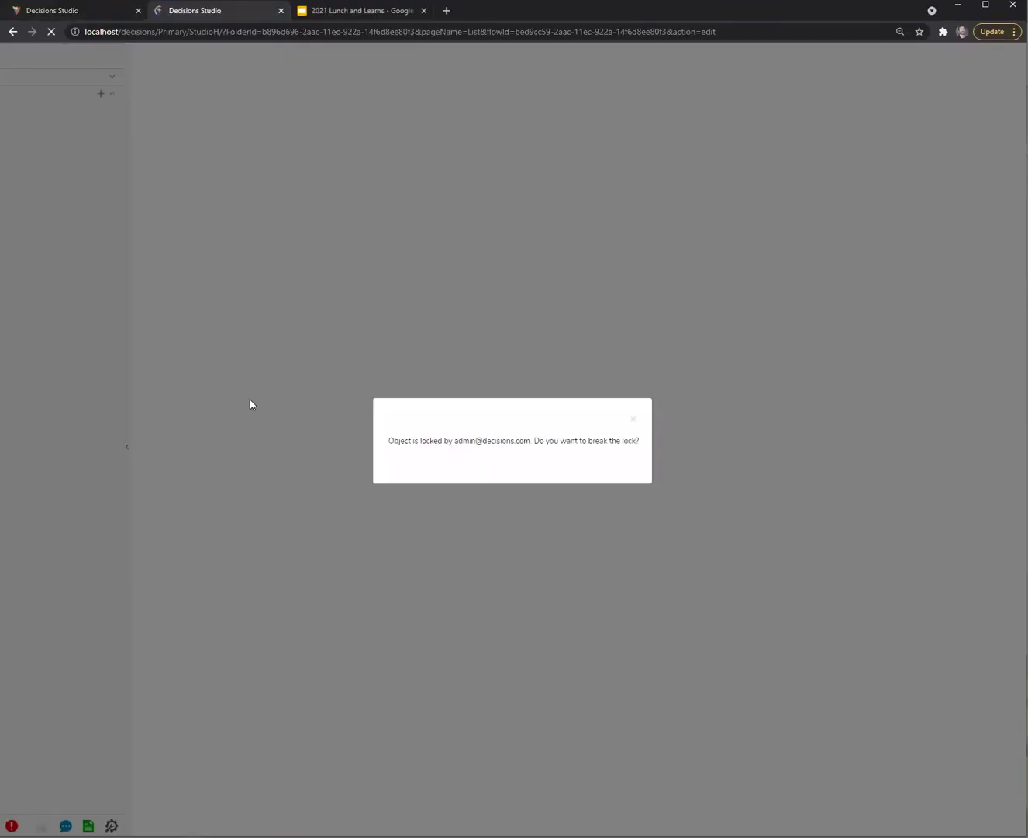
left_click(603, 468)
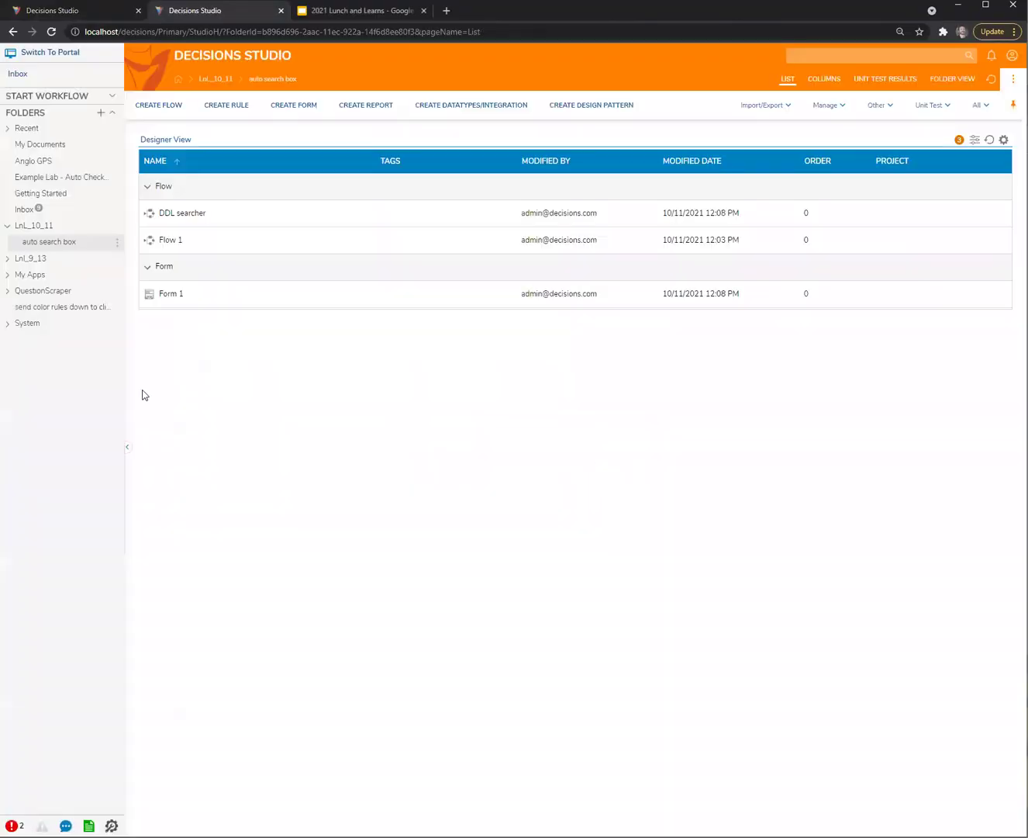
left_click(9, 324)
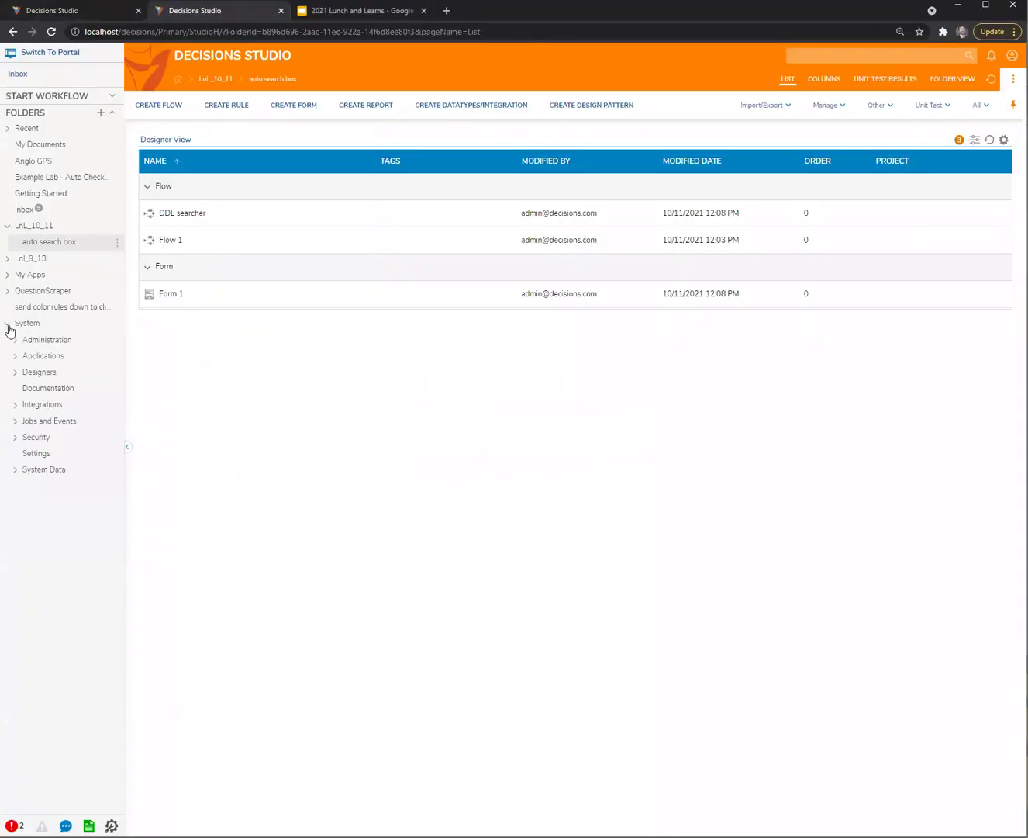
left_click(17, 438)
left_click(44, 455)
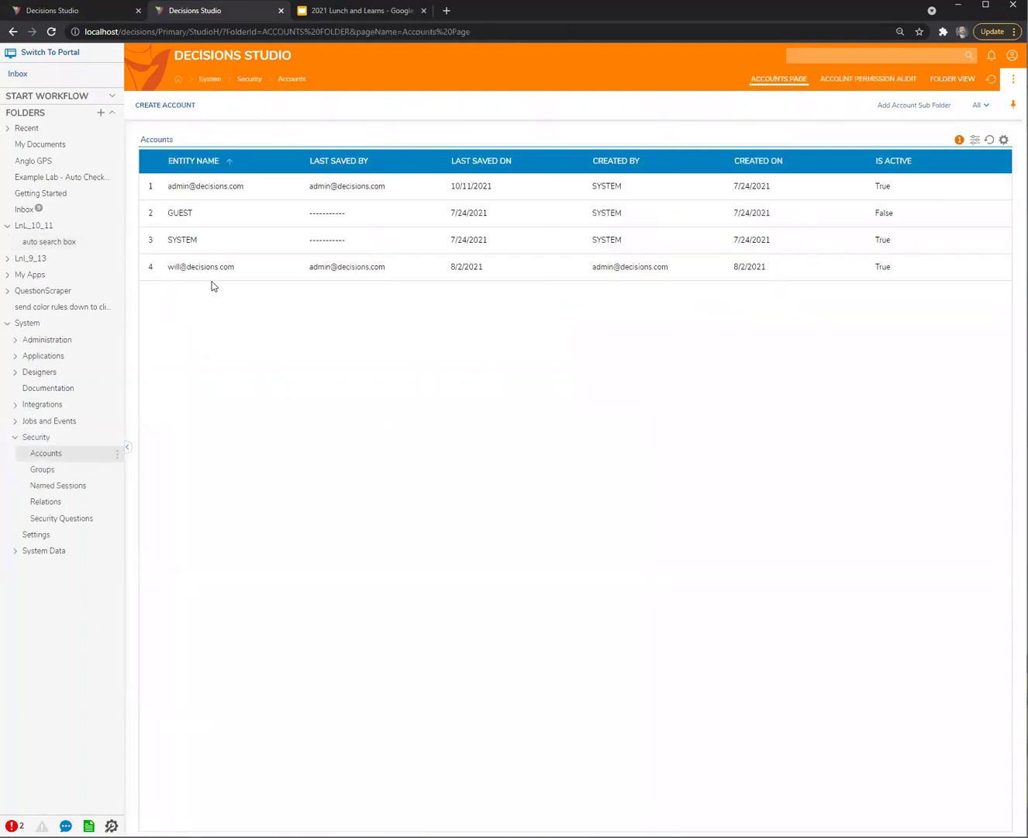
Enter the fourth account's first and last name and save the account
right_click(212, 267)
left_click(248, 238)
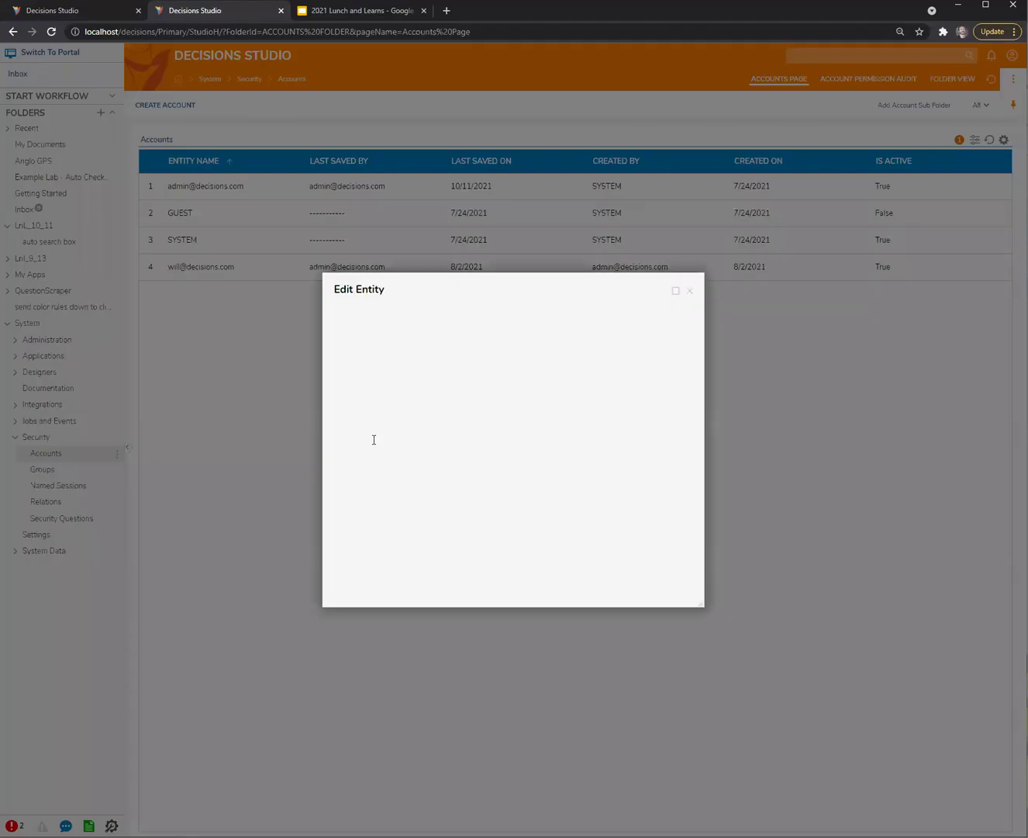
scroll(423, 490, "down", 1)
left_click(405, 482)
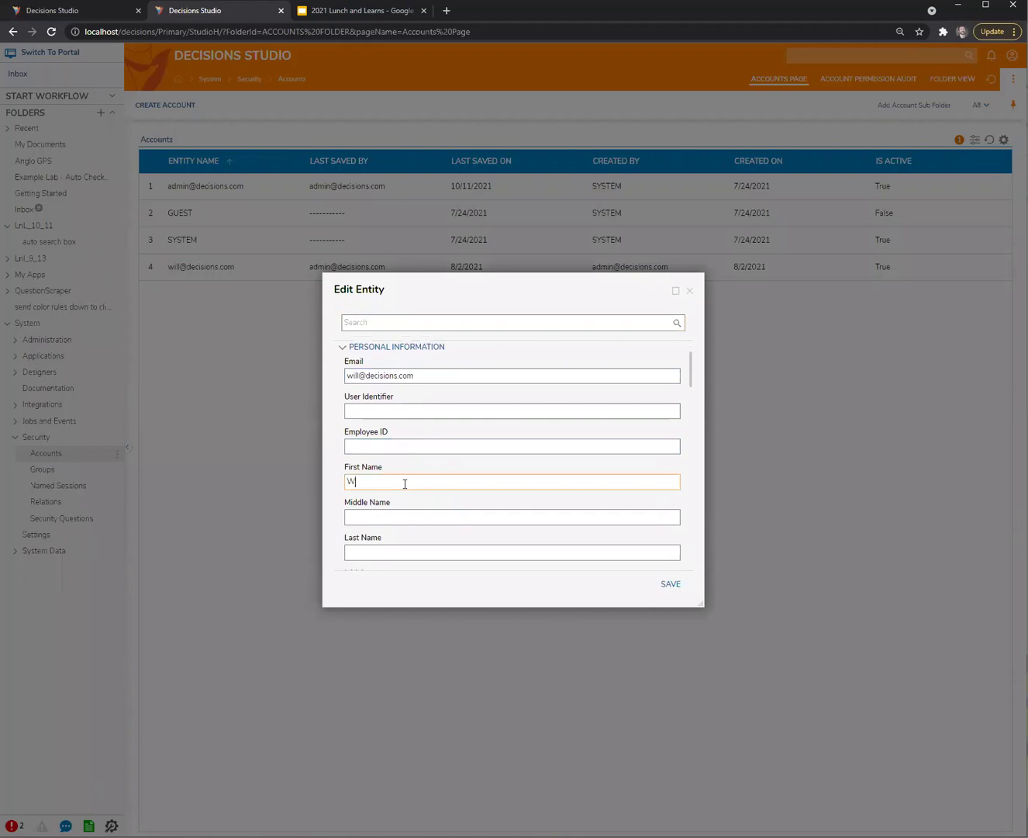
key("Tab")
key("Tab")
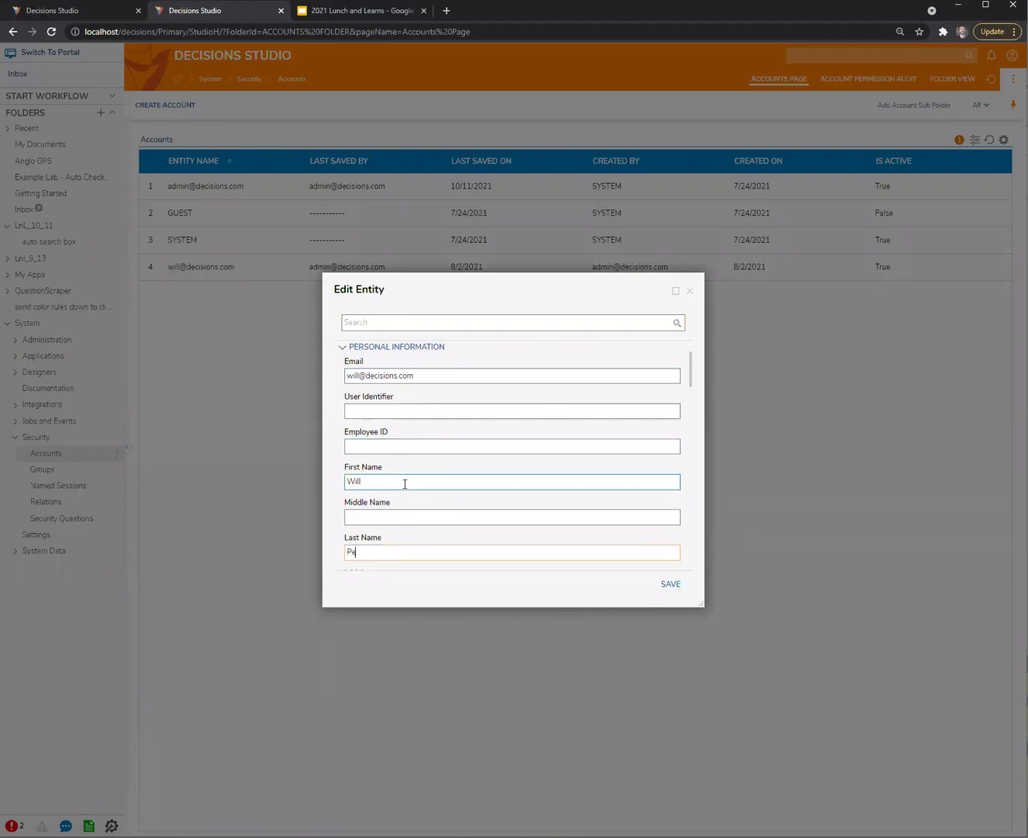
left_click(666, 586)
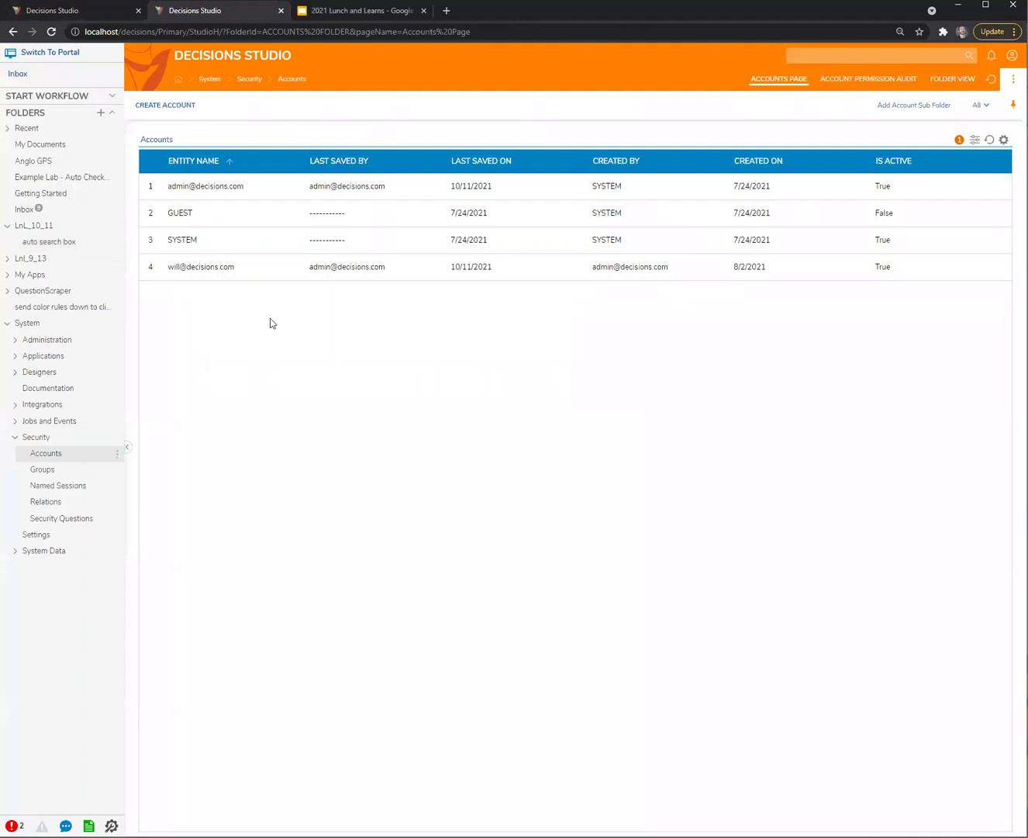
Start a new user account and enter its e-mail and password
left_click(177, 108)
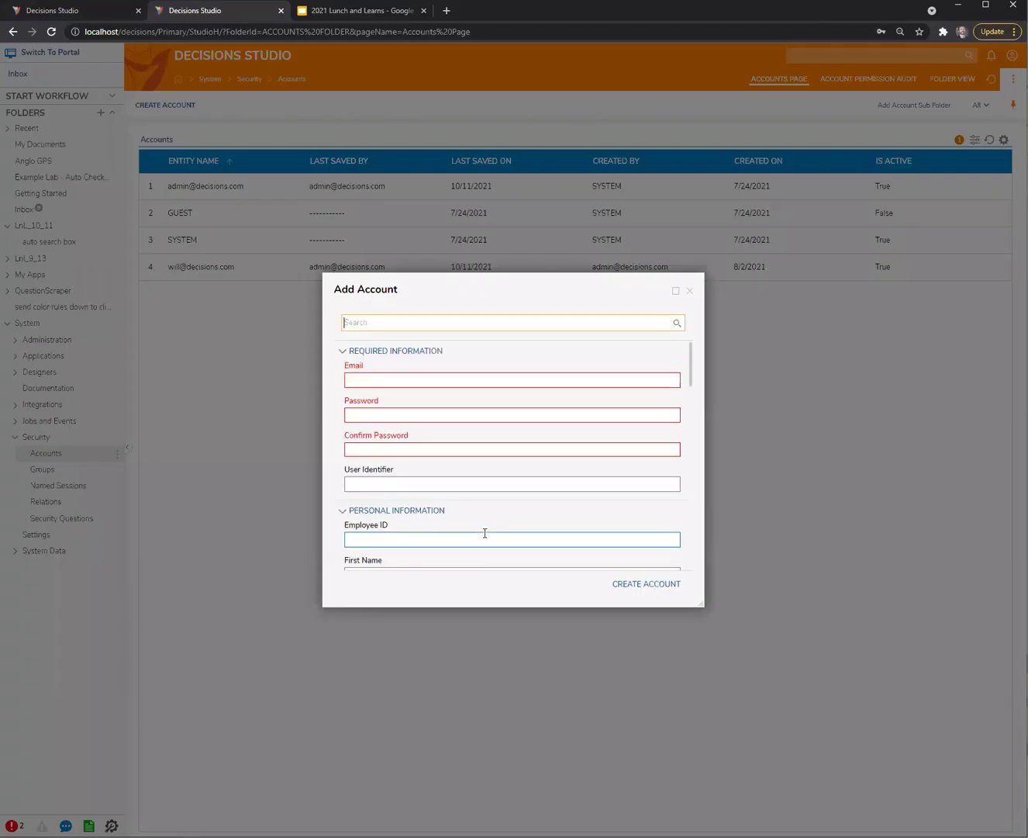
left_click(399, 381)
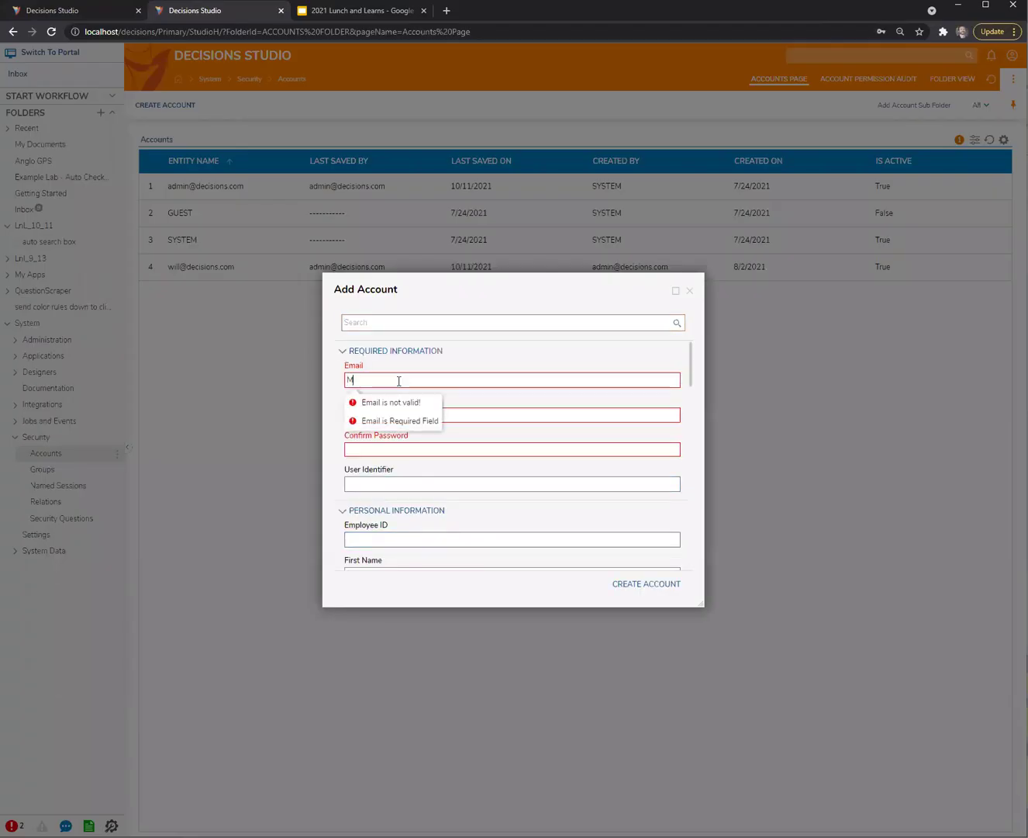
key("Tab")
type("Pass")
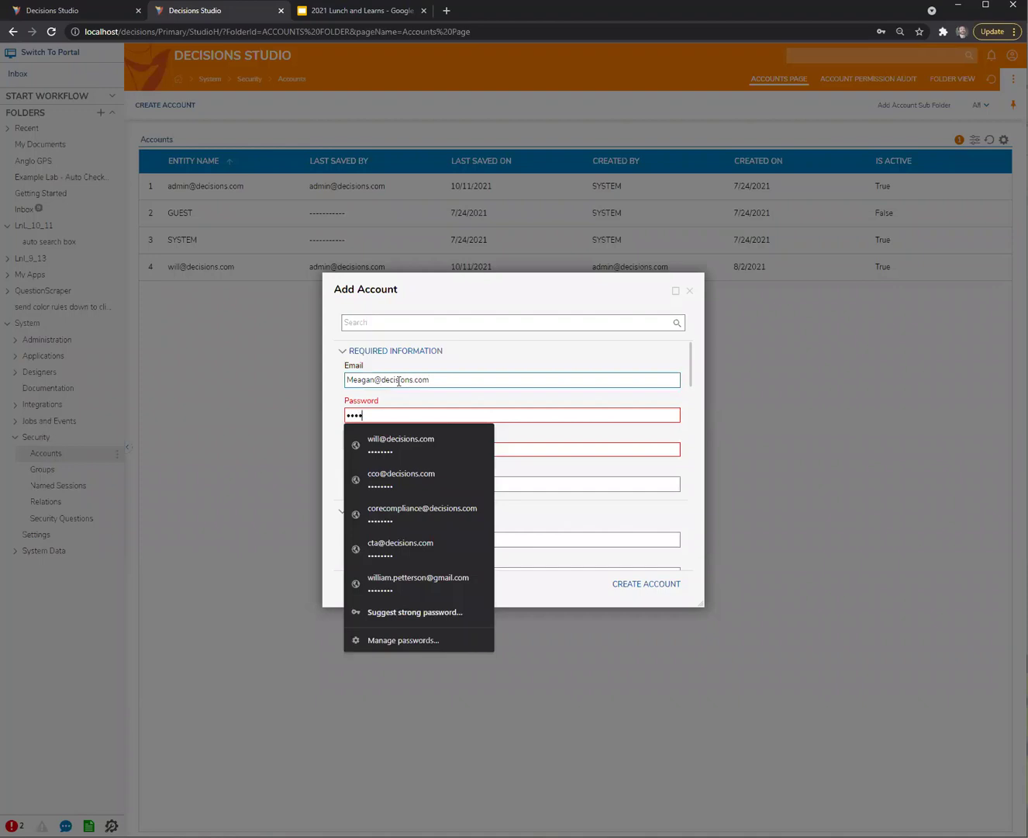
type("word")
left_click(552, 449)
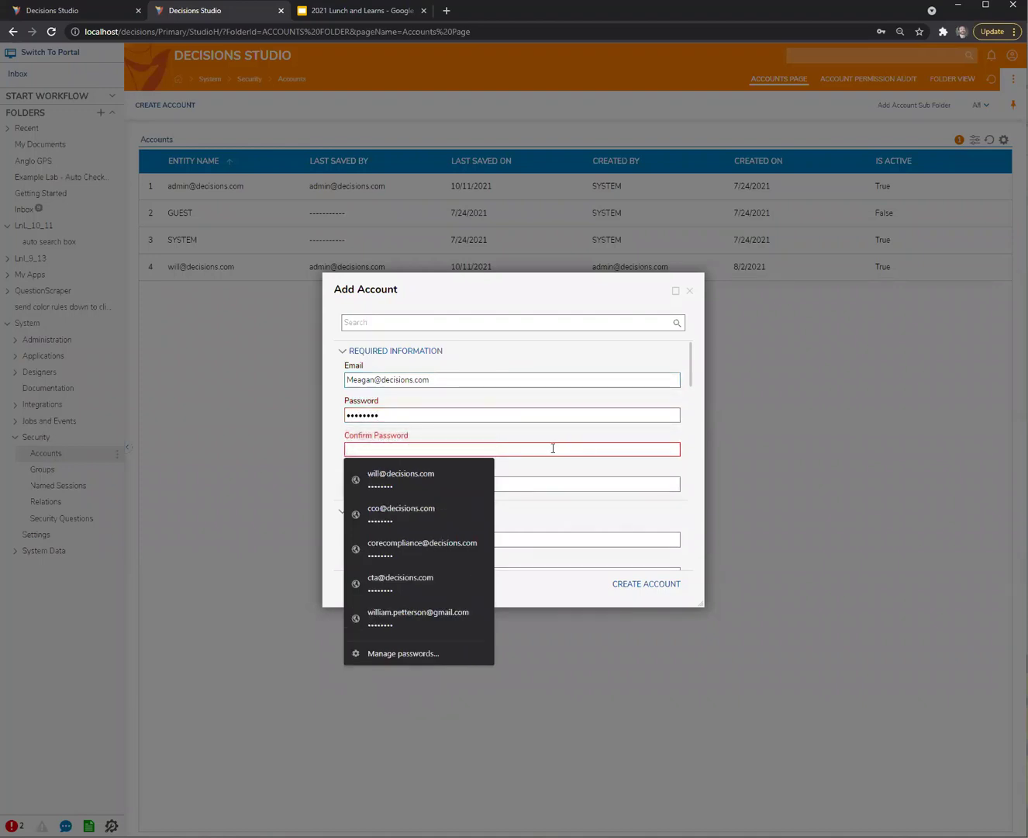
type("Password")
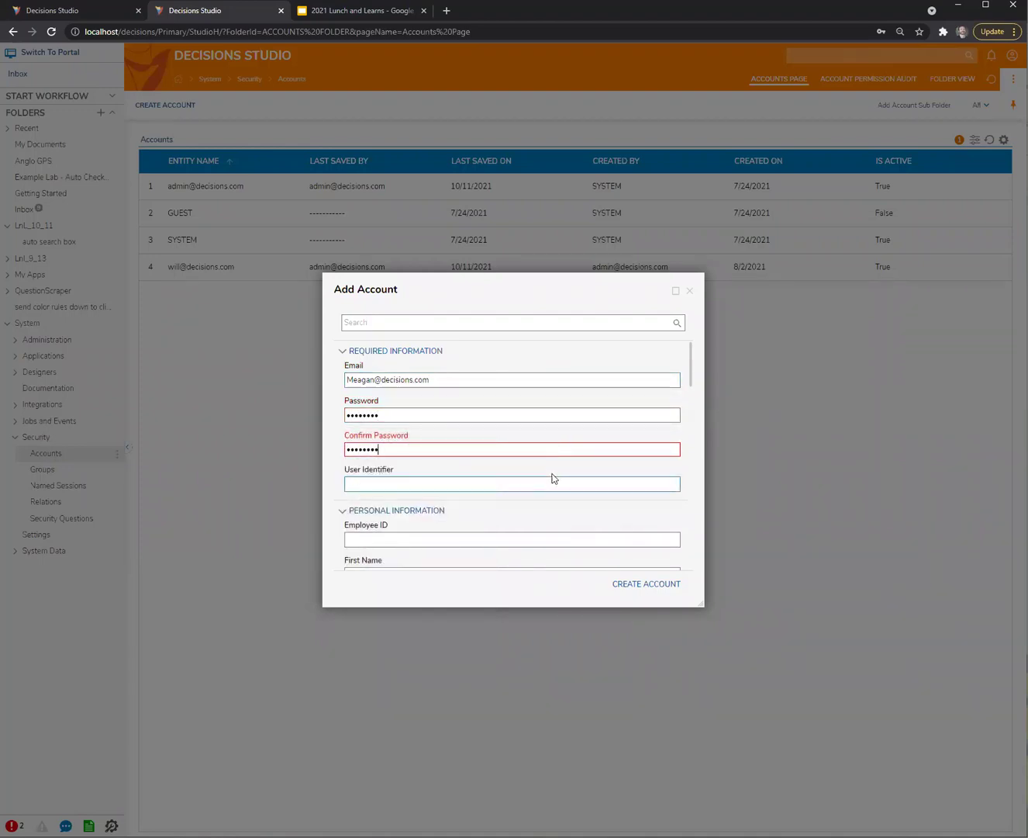
Enter the new account's first and last name and create the account
scroll(551, 478, "down", 3)
scroll(377, 395, "up", 3)
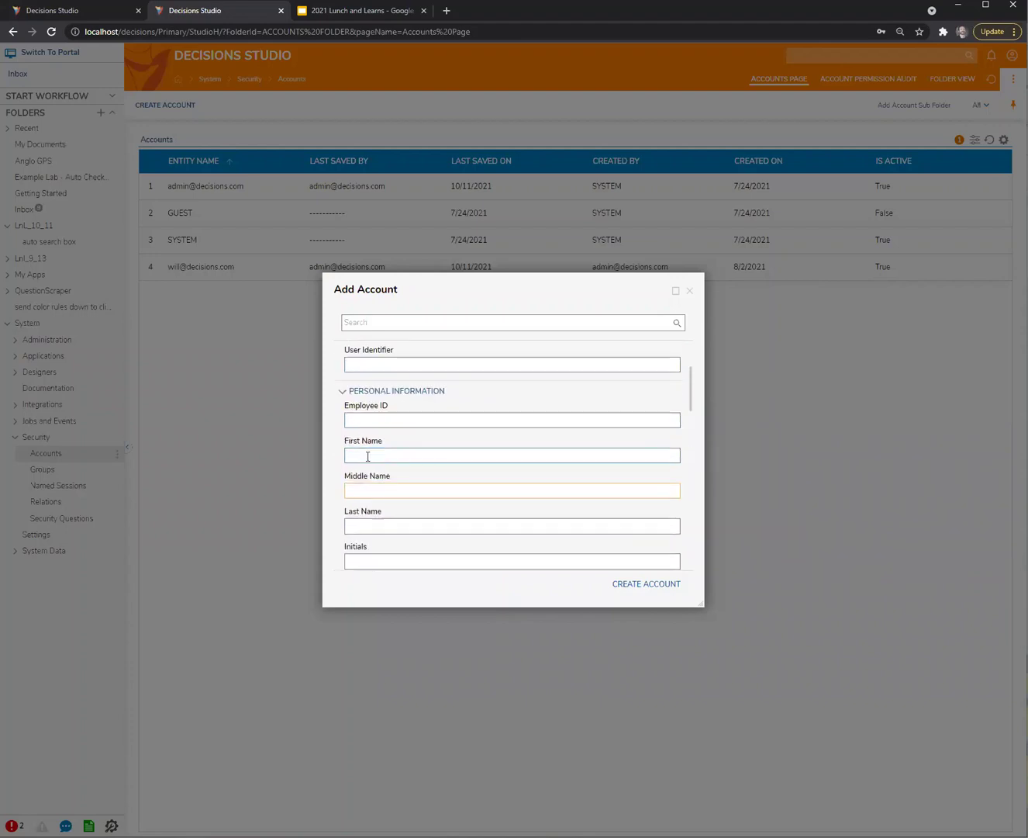
left_click(363, 456)
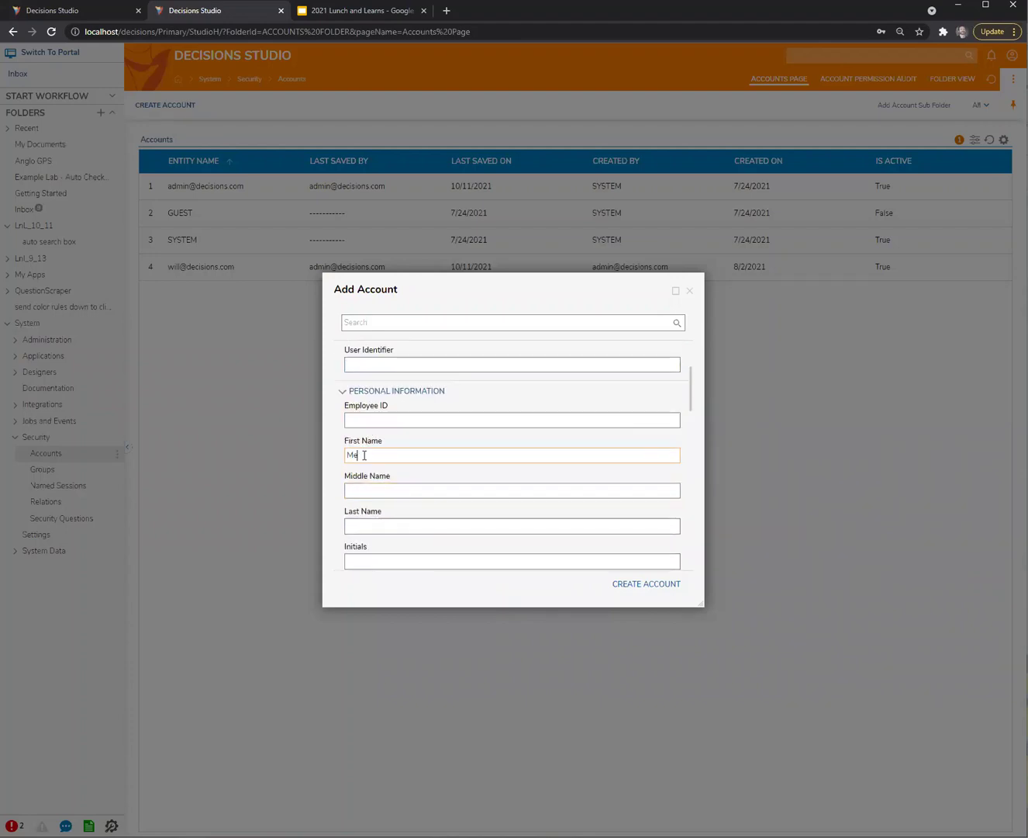
key("Tab")
key("Tab")
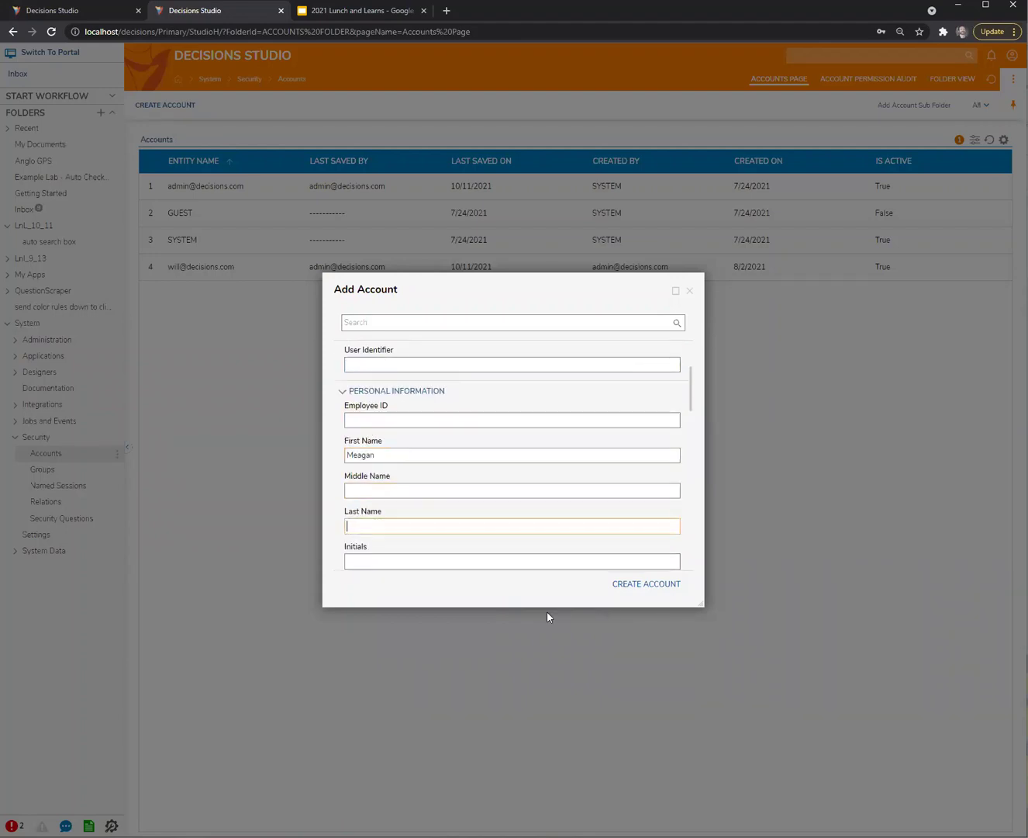
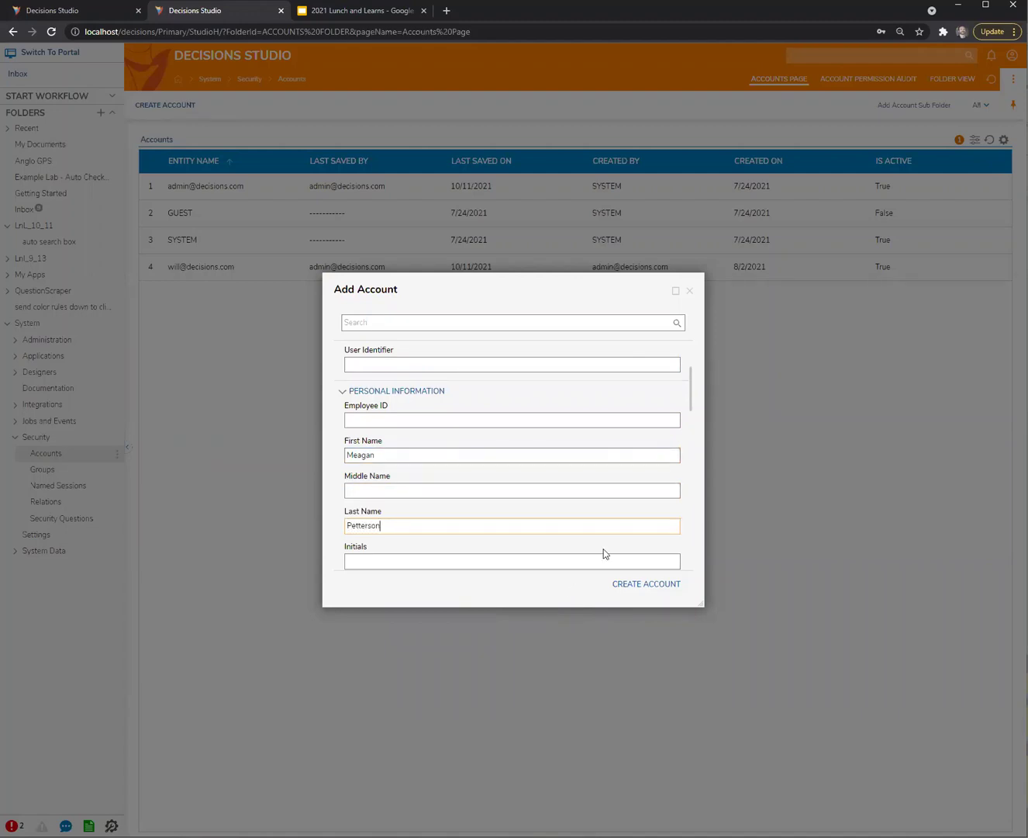
left_click(643, 584)
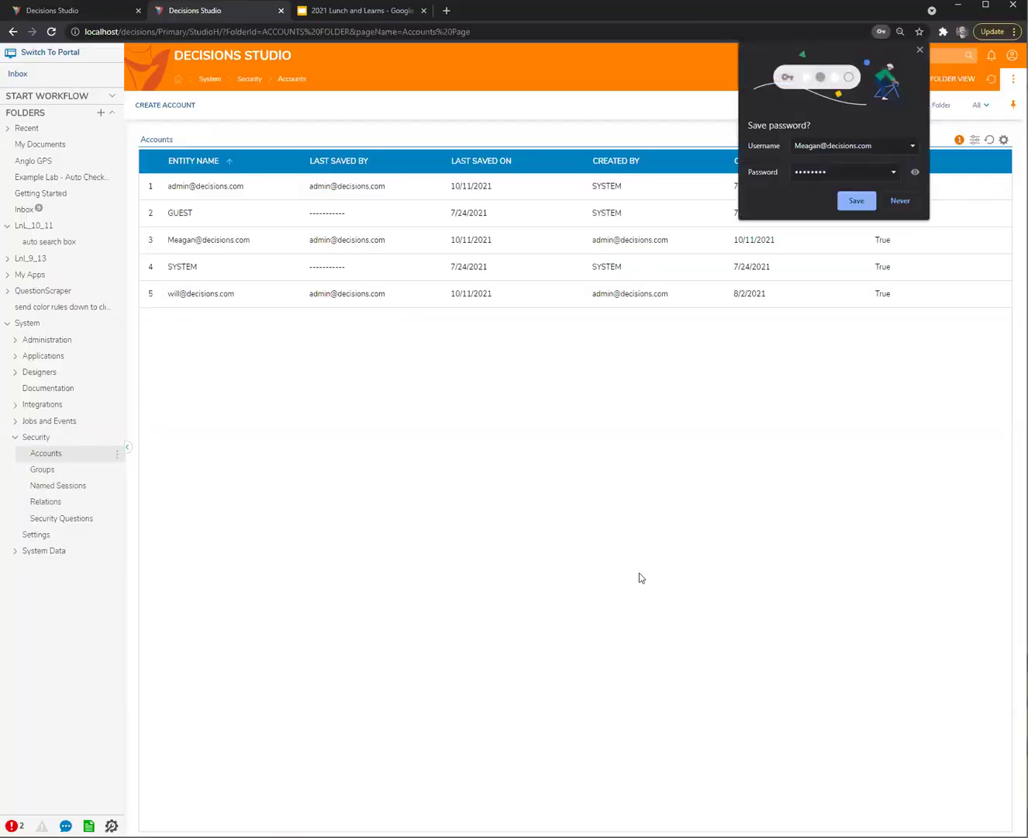
Start a debug run of Flow 1
left_click(100, 11)
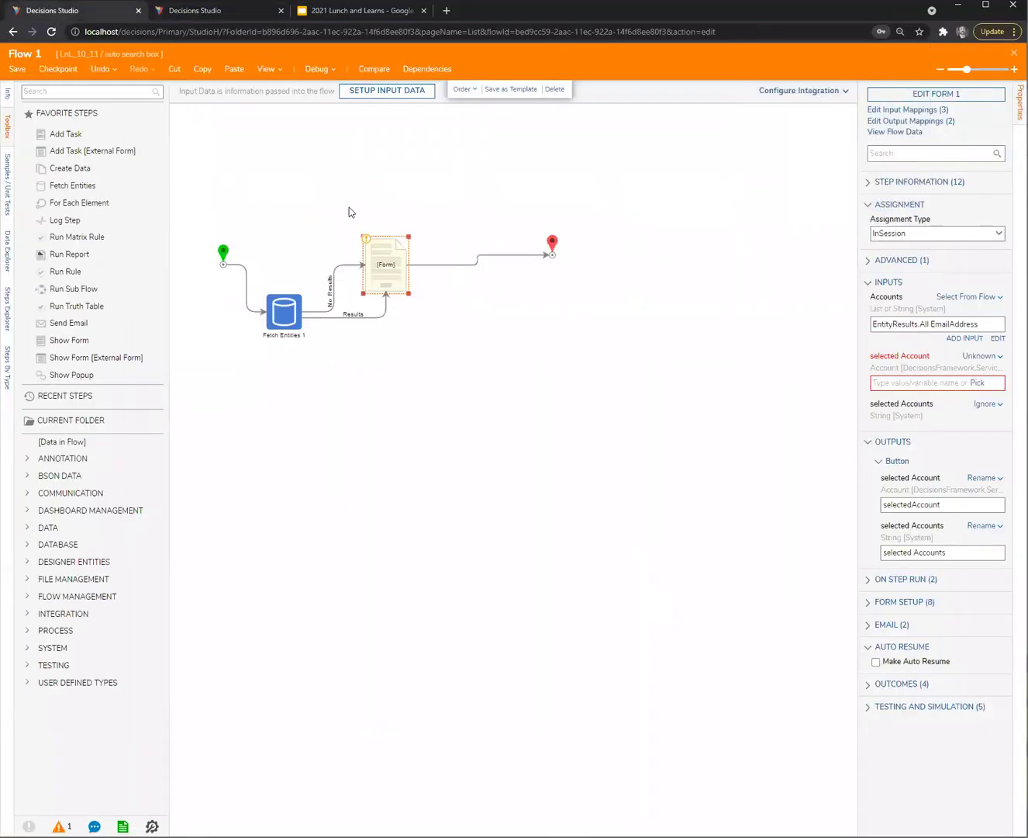
left_click(349, 208)
left_click(317, 69)
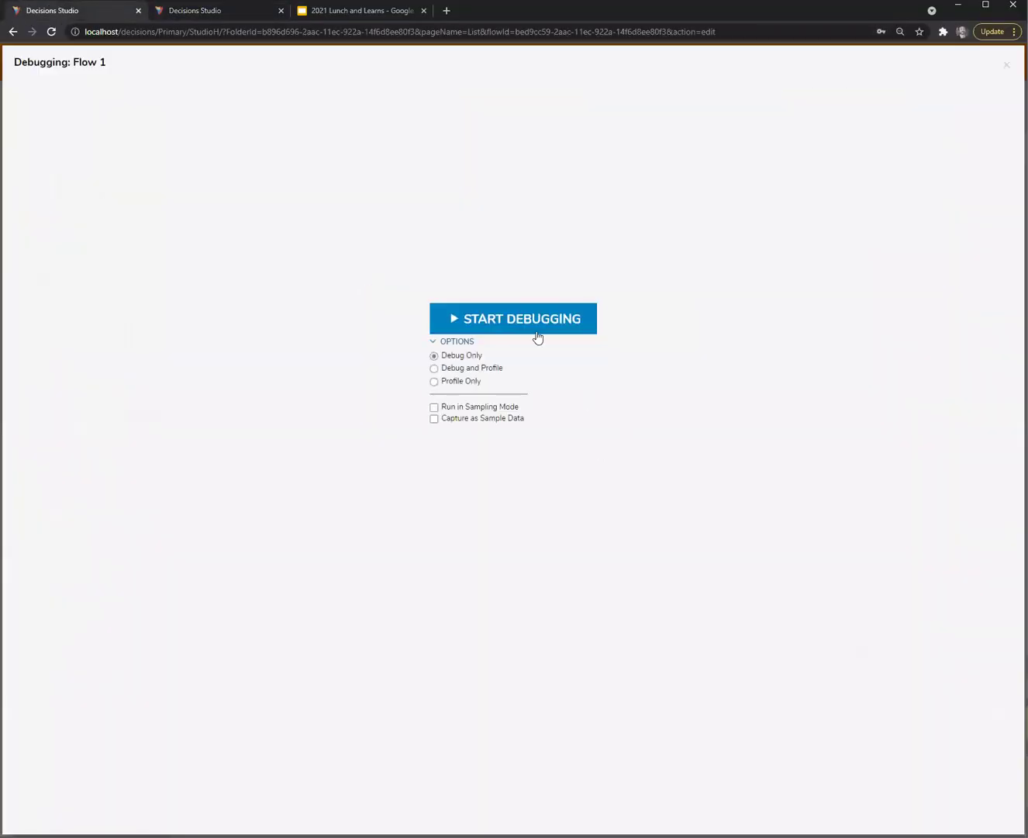
left_click(537, 332)
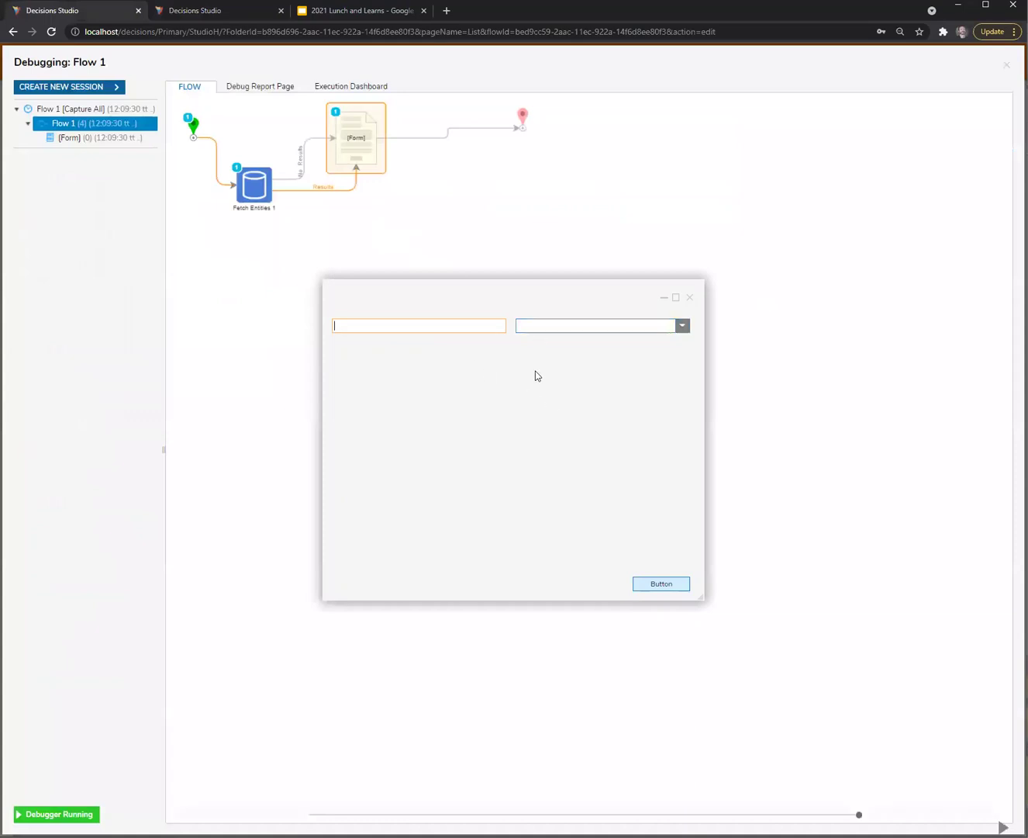
Type partial account names into the account search box, then close the form and return to Accounts
key("Tab")
type("pet")
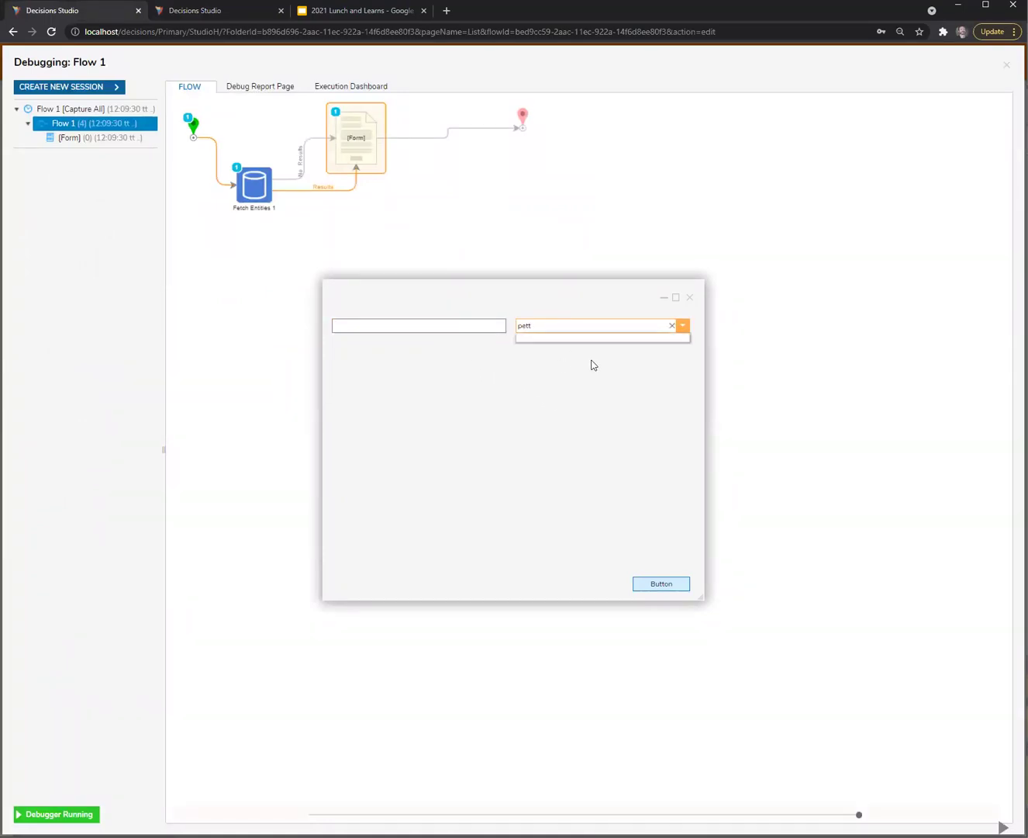
key("BackSpace")
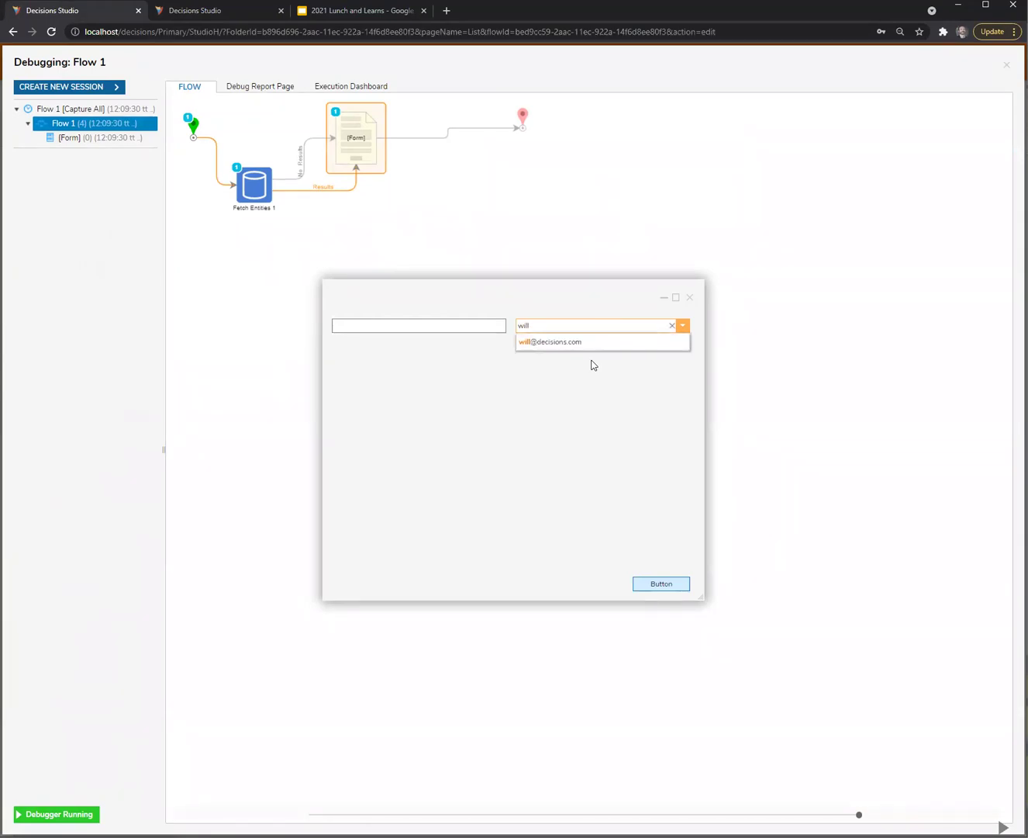
key("BackSpace")
type("me")
type("pe")
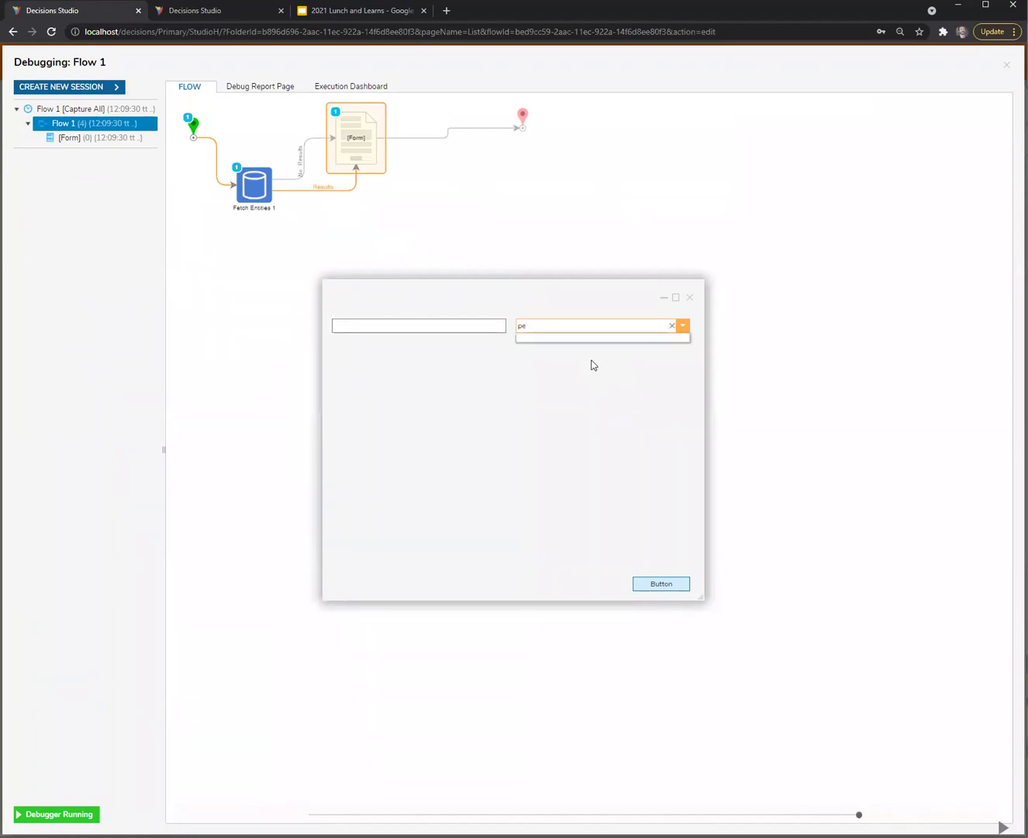
left_click(689, 297)
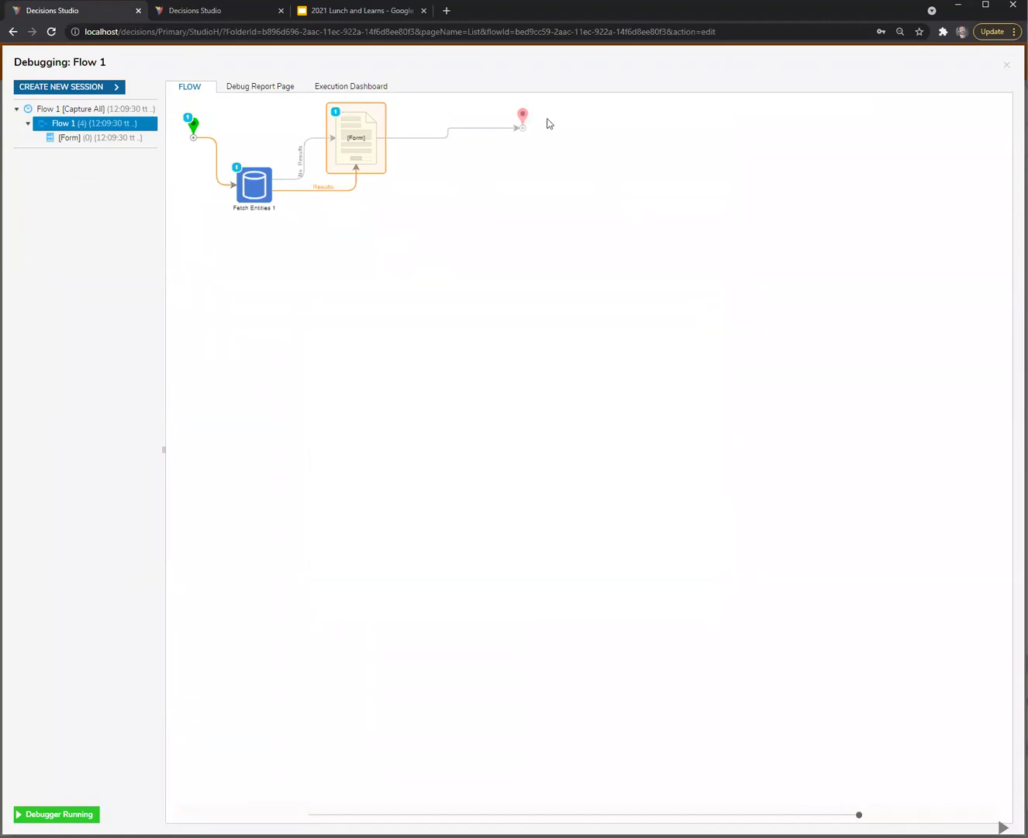
left_click(214, 12)
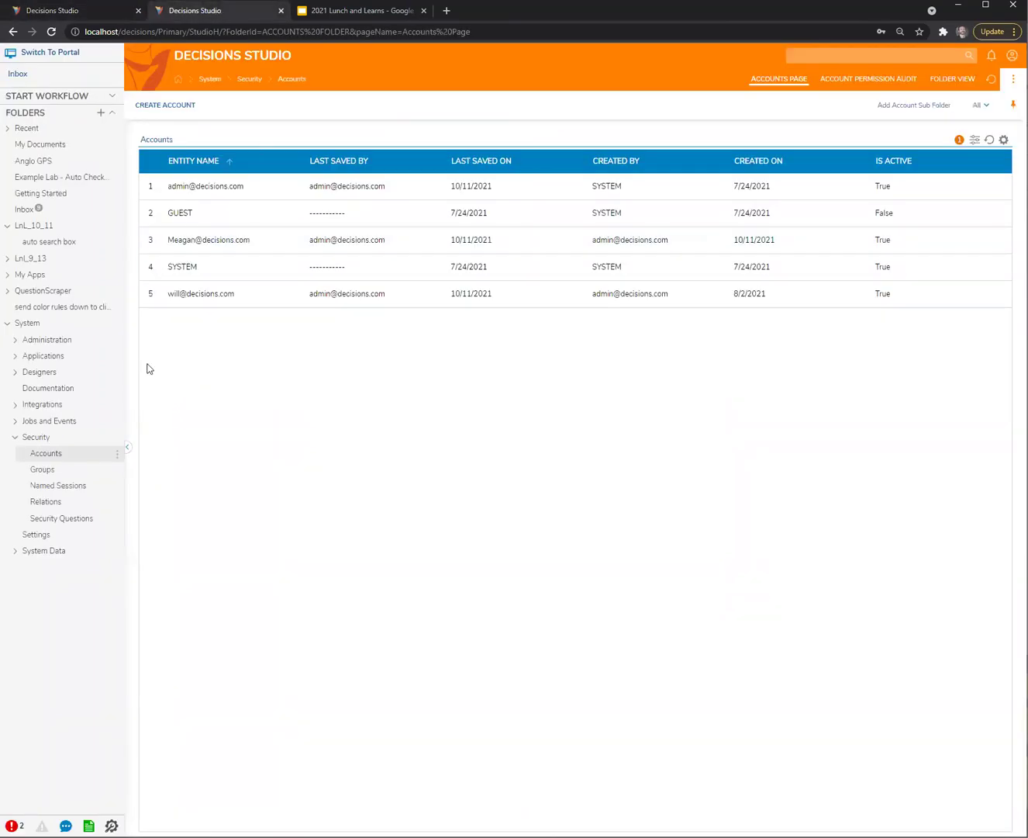
Open the DDL searcher flow and map Fetch Entities' first Name input to searchString
left_click(45, 246)
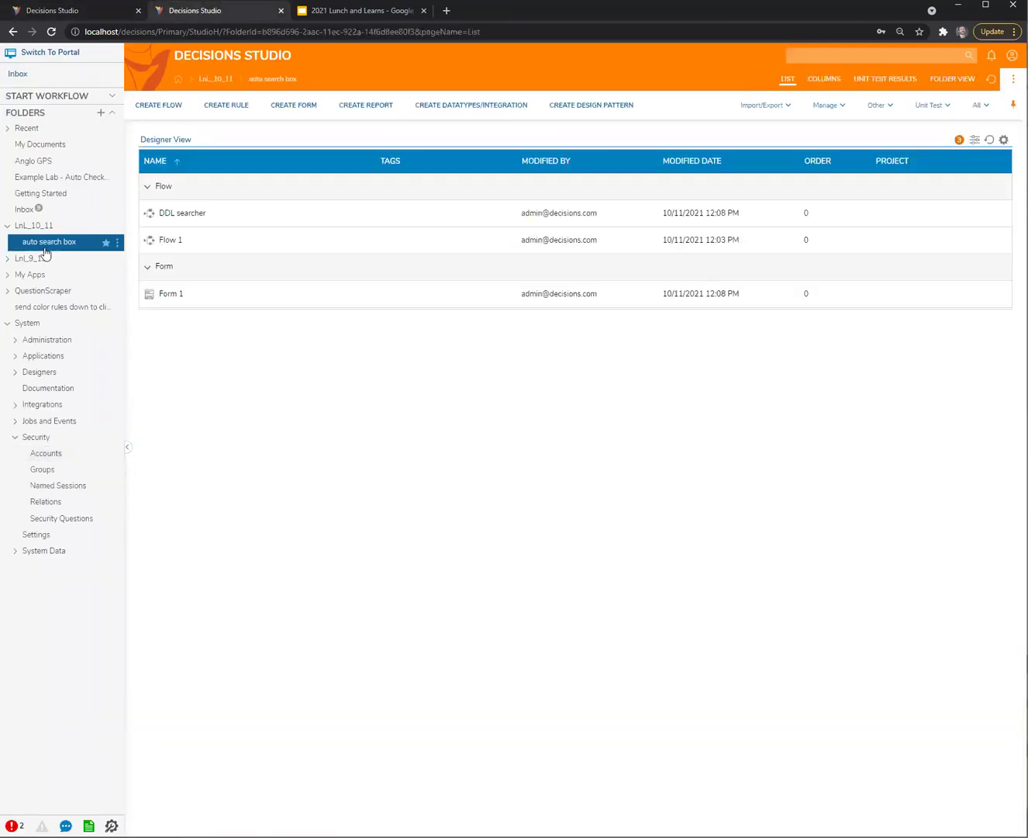
double_click(179, 213)
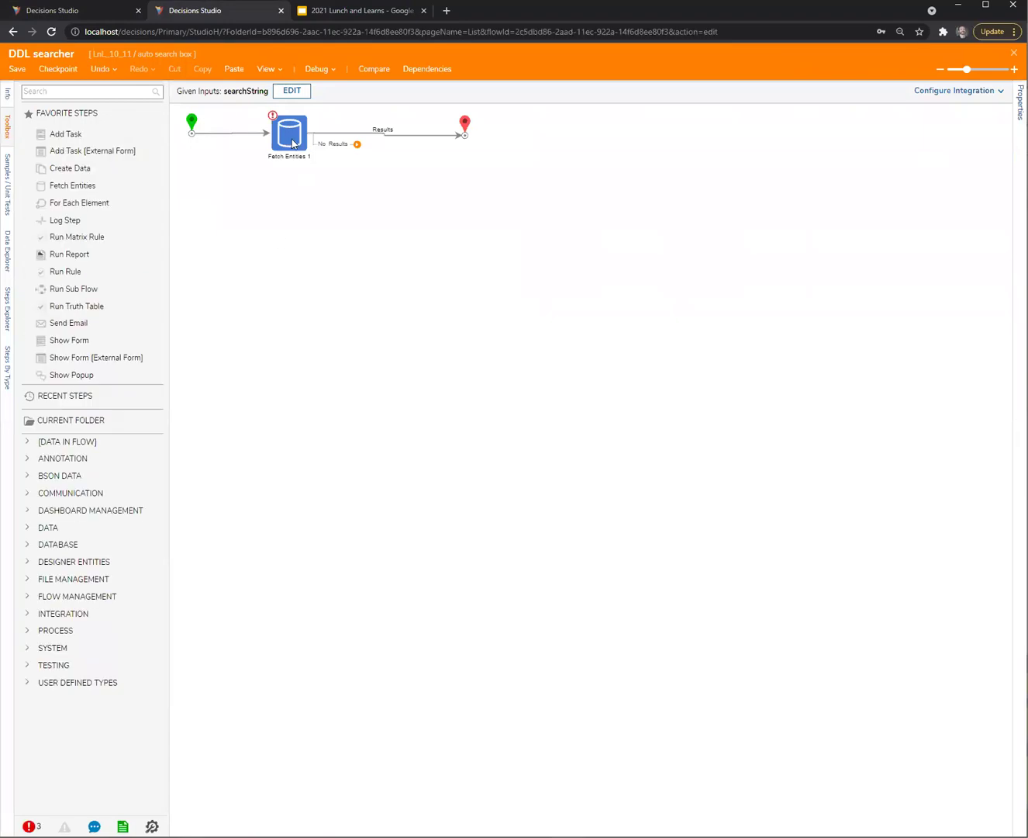
left_click(293, 140)
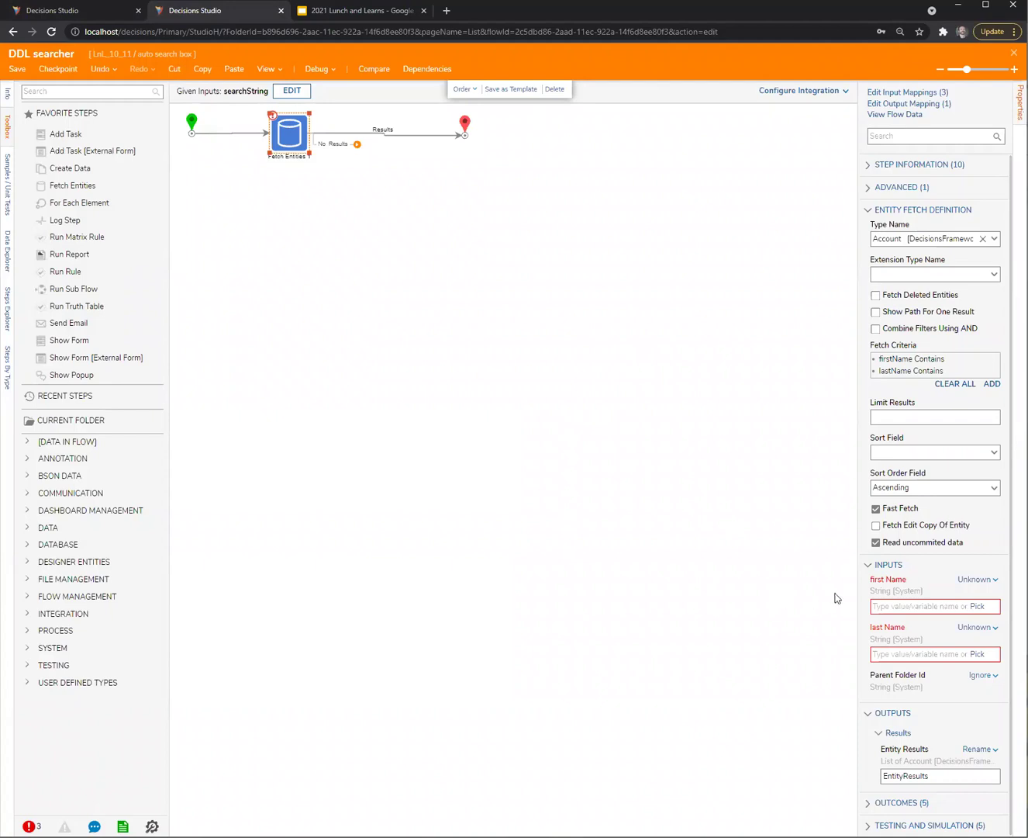
left_click_drag(856, 589, 779, 586)
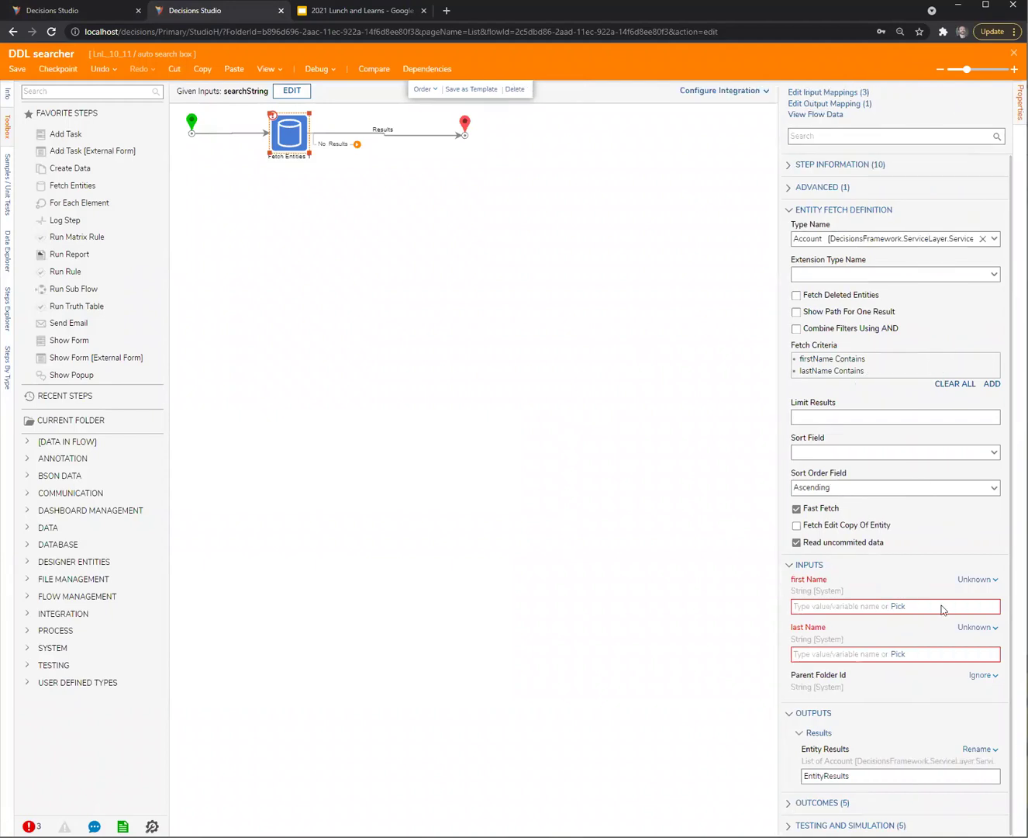
left_click(977, 579)
left_click(913, 542)
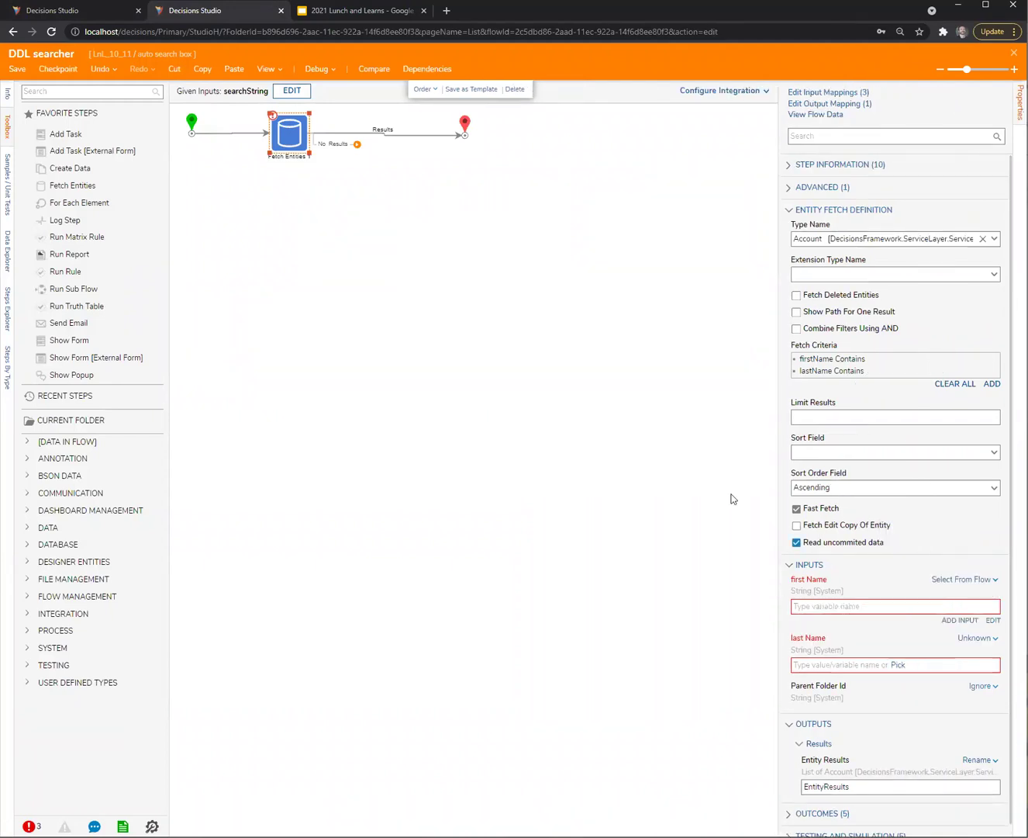
left_click(302, 358)
left_click(731, 642)
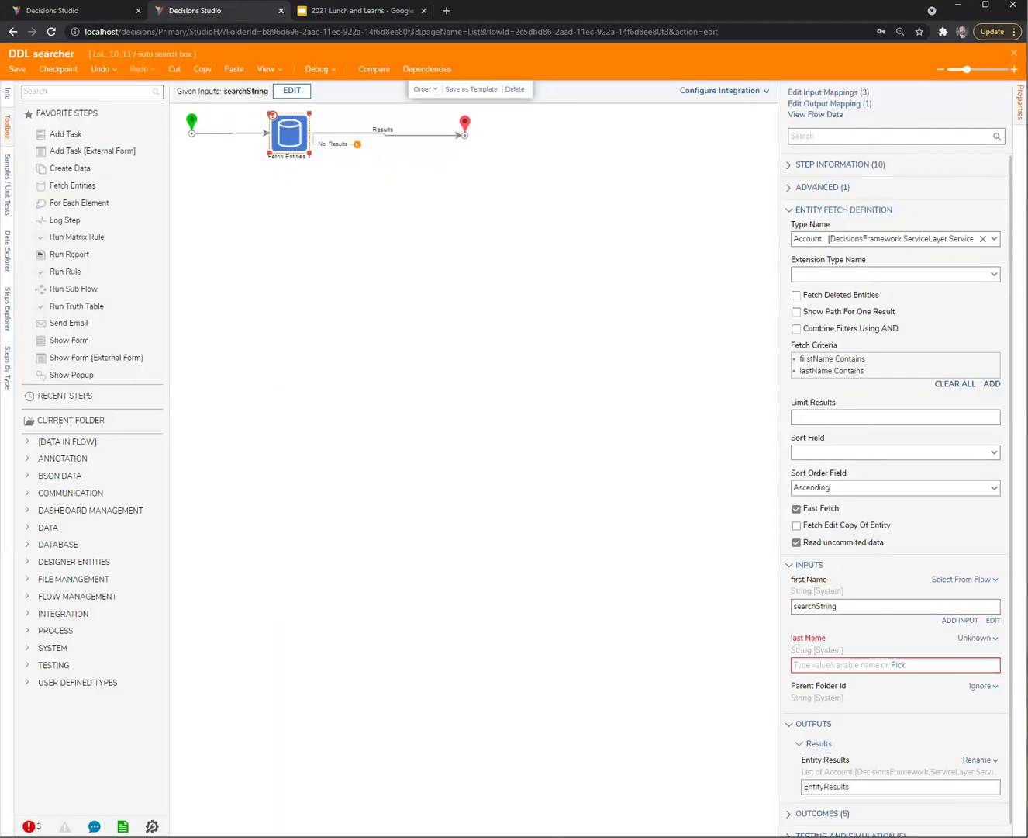
Map Fetch Entities' last Name input to searchString too and save the flow
left_click(982, 687)
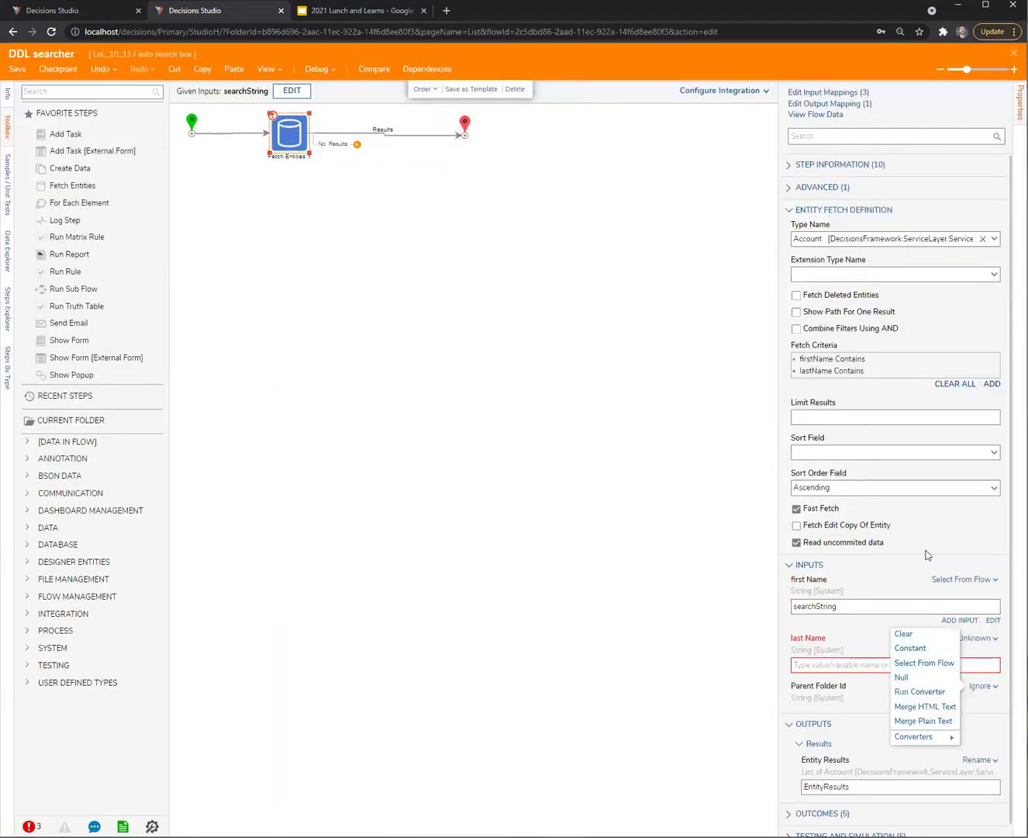
left_click(979, 637)
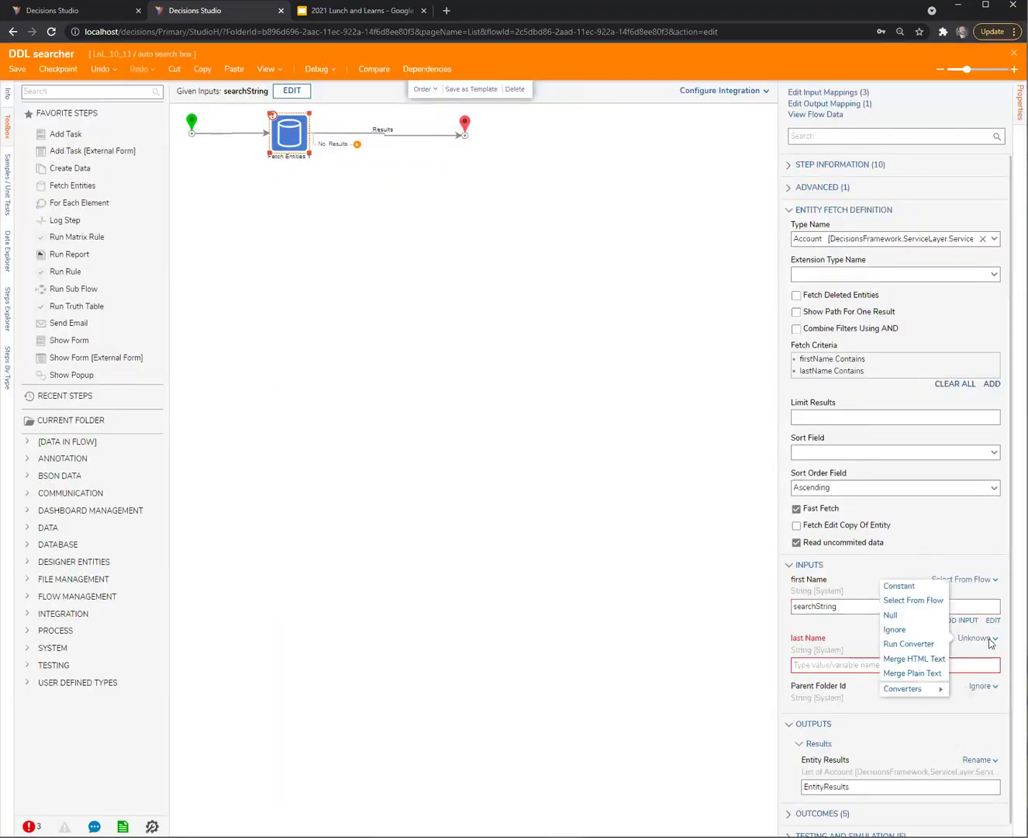
left_click(913, 606)
left_click(315, 355)
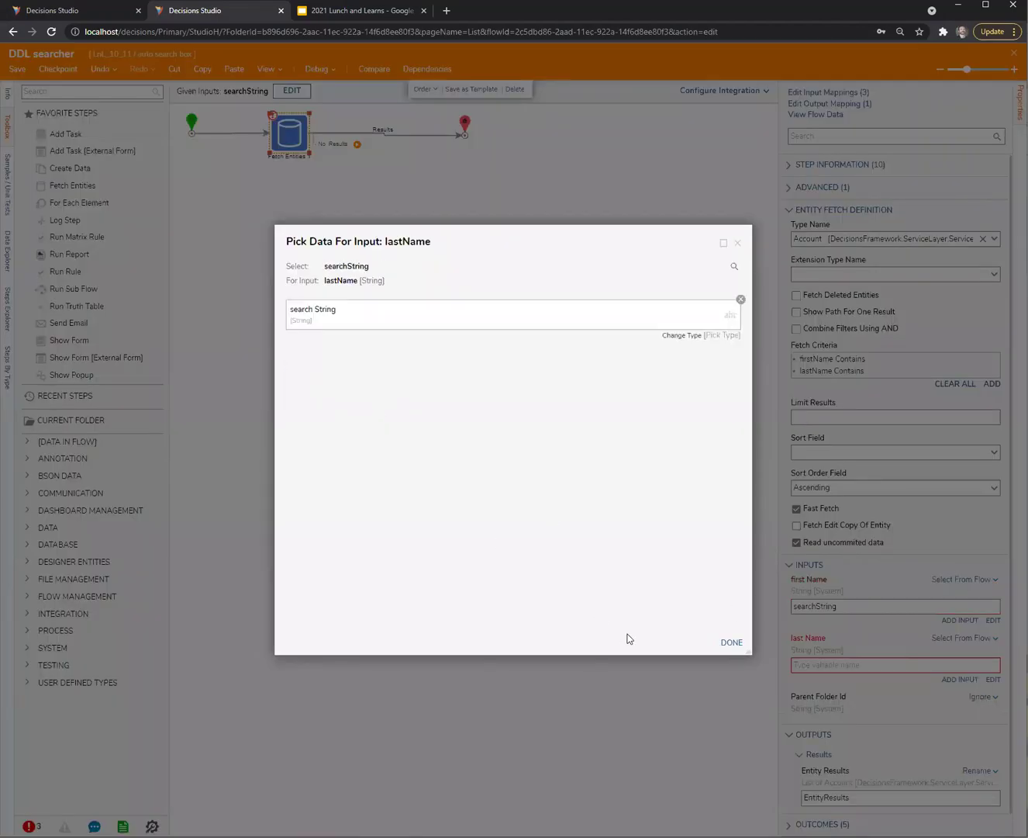
left_click(730, 642)
left_click(493, 431)
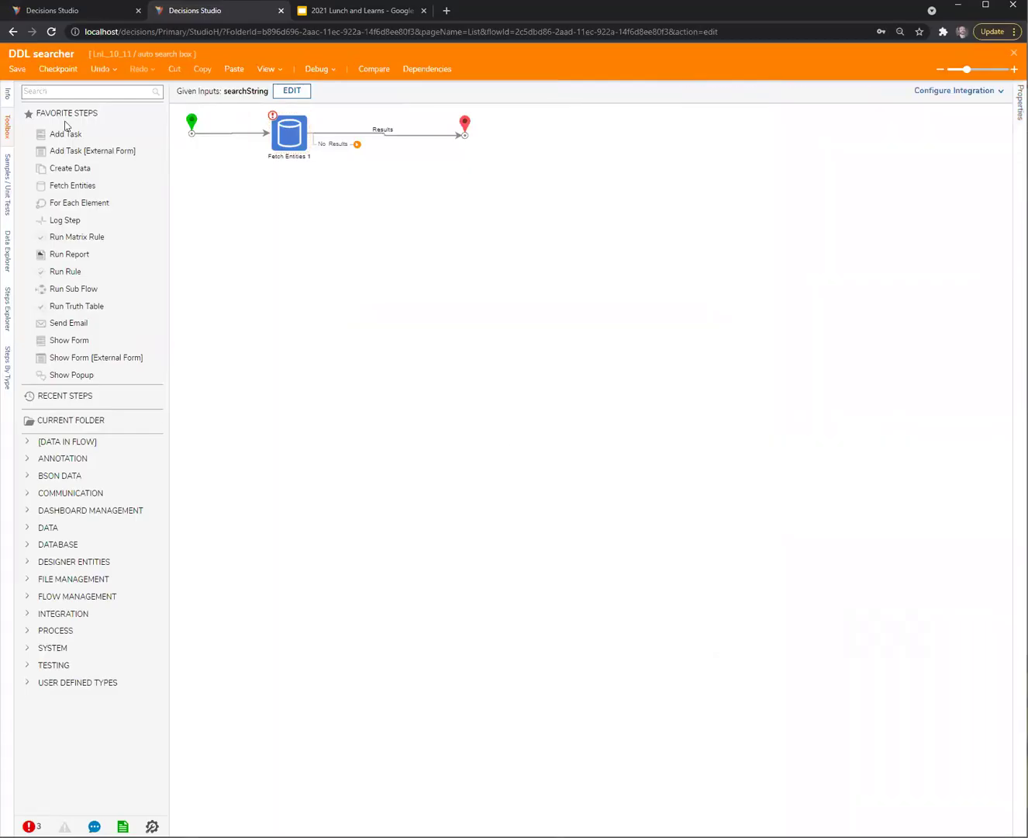
left_click(16, 69)
Save the DDL searcher flow and launch a new Flow 1 debug session
left_click(642, 503)
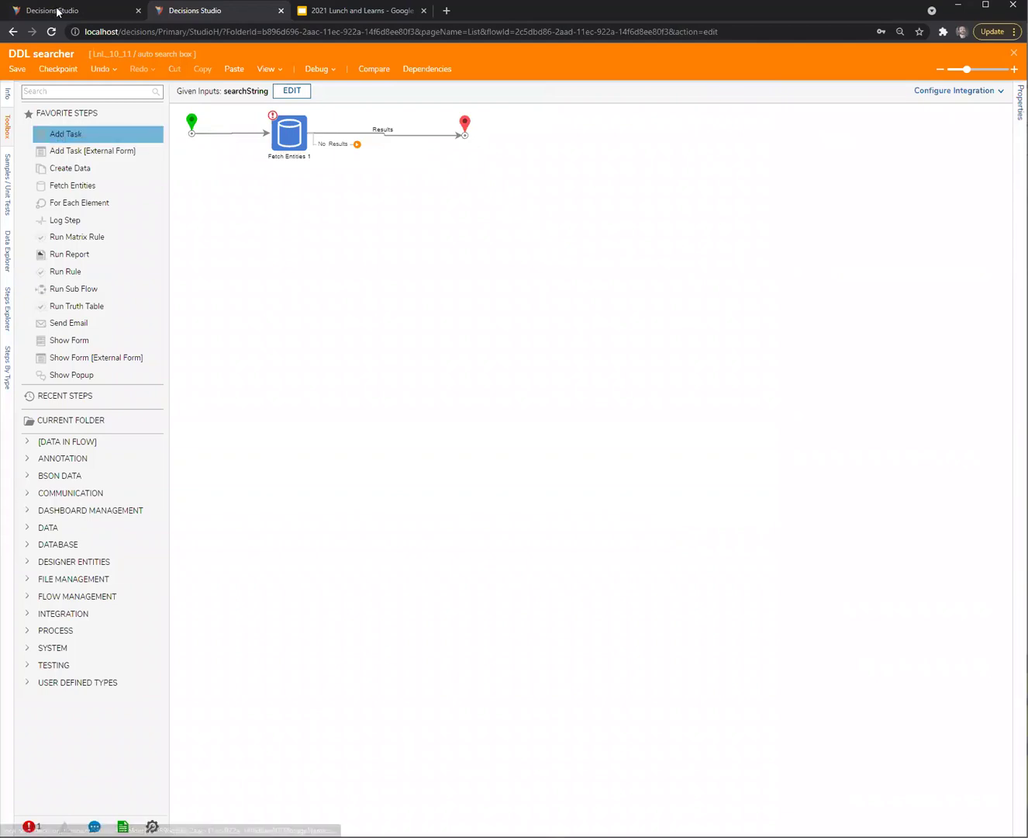
left_click(87, 10)
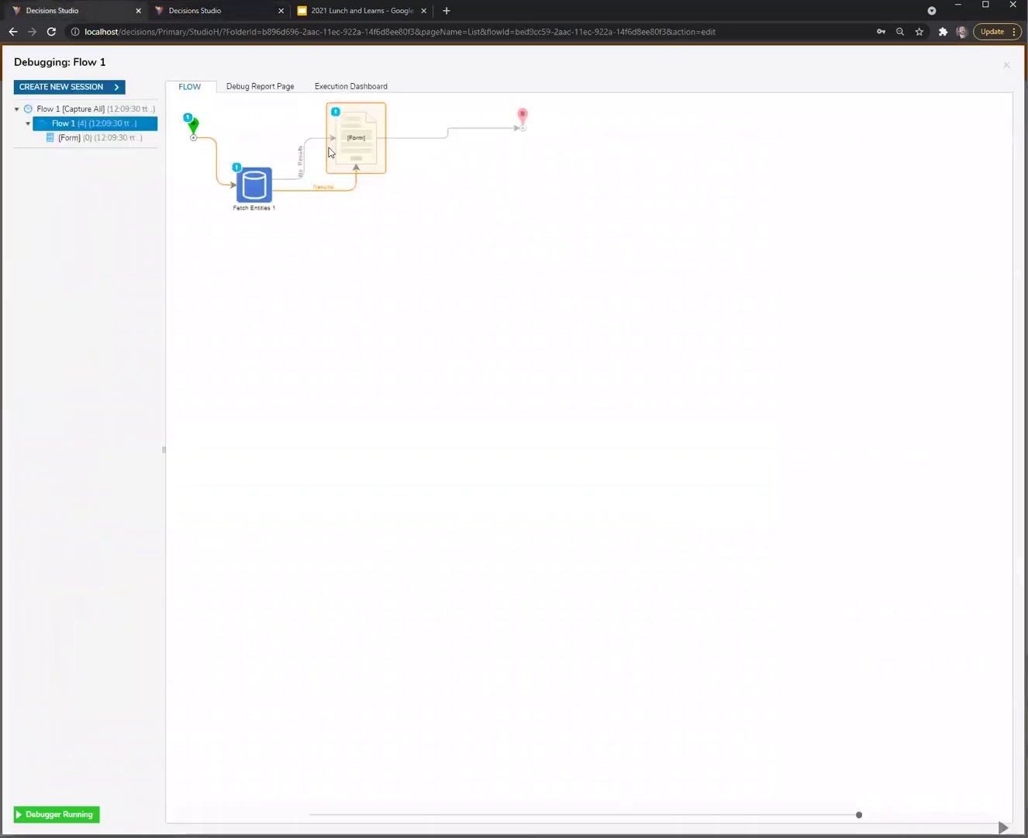
left_click(56, 93)
left_click(530, 321)
Type a first name into the account box to check suggestions, close the form, and open DDL searcher's debugger
left_click(590, 324)
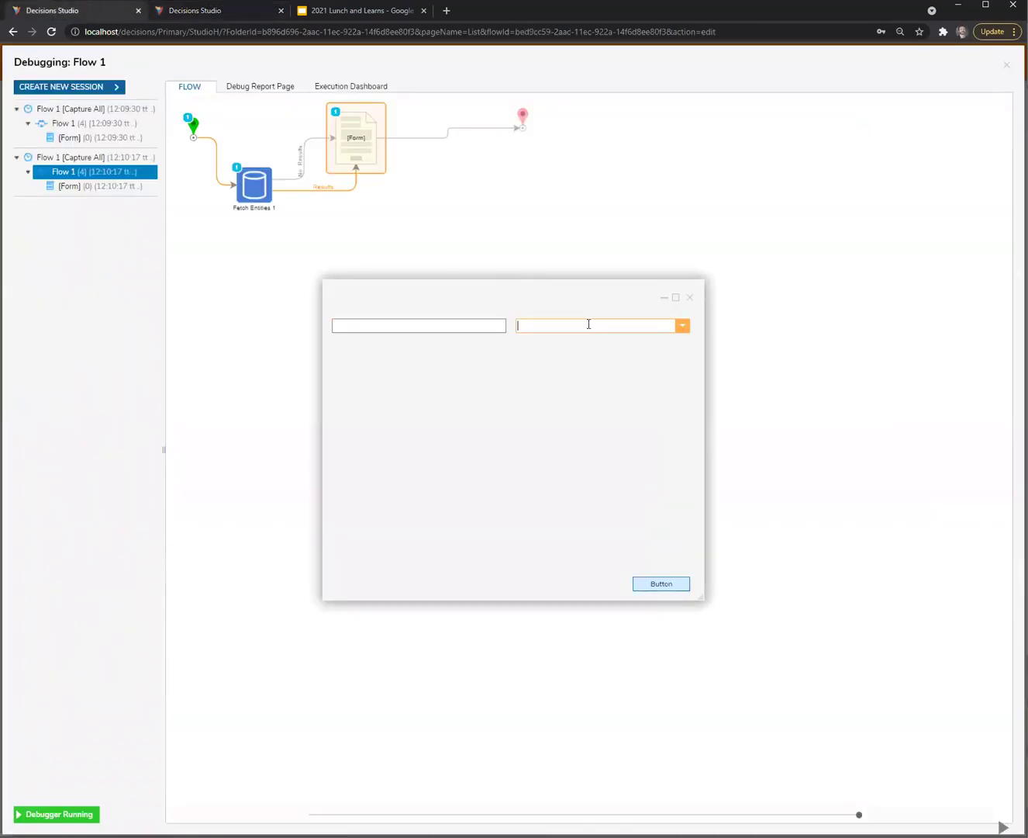
type("will")
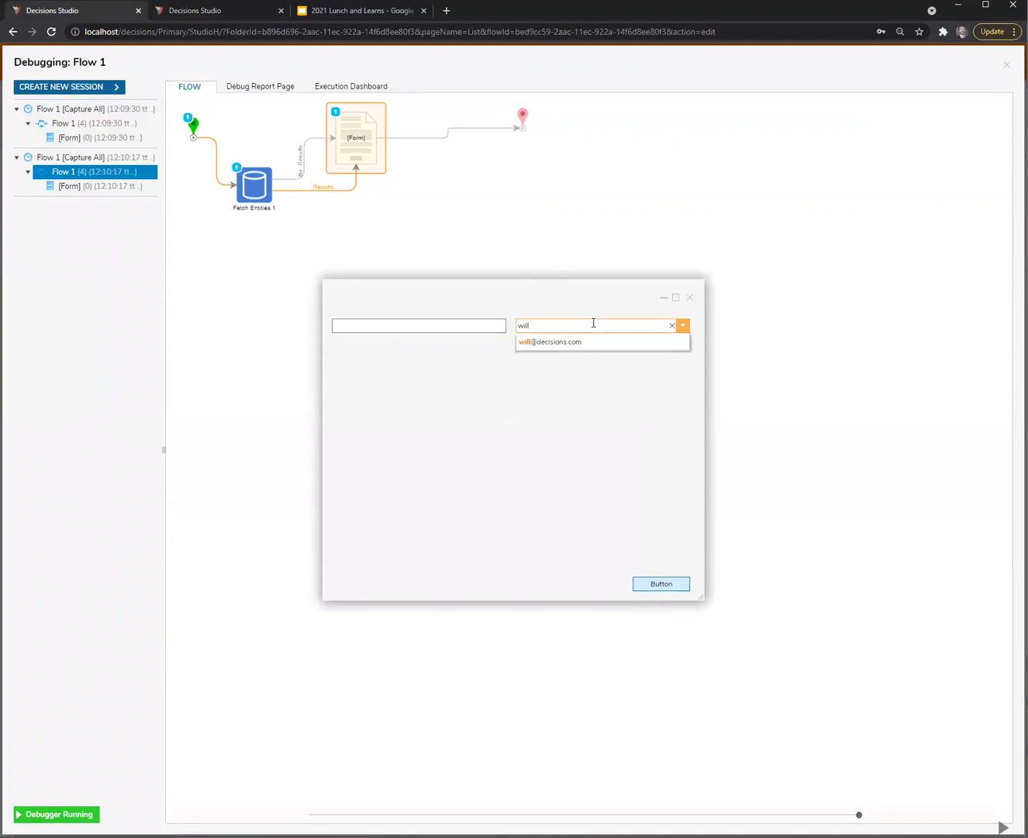
key("BackSpace")
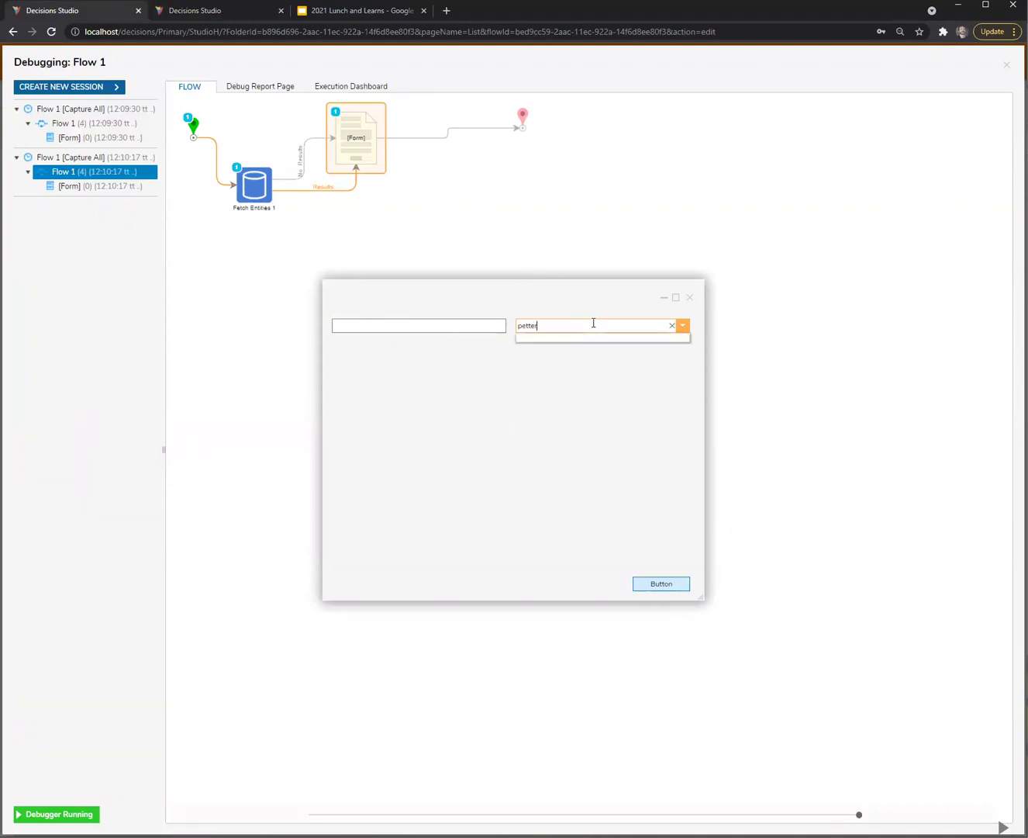
left_click(687, 302)
left_click(237, 10)
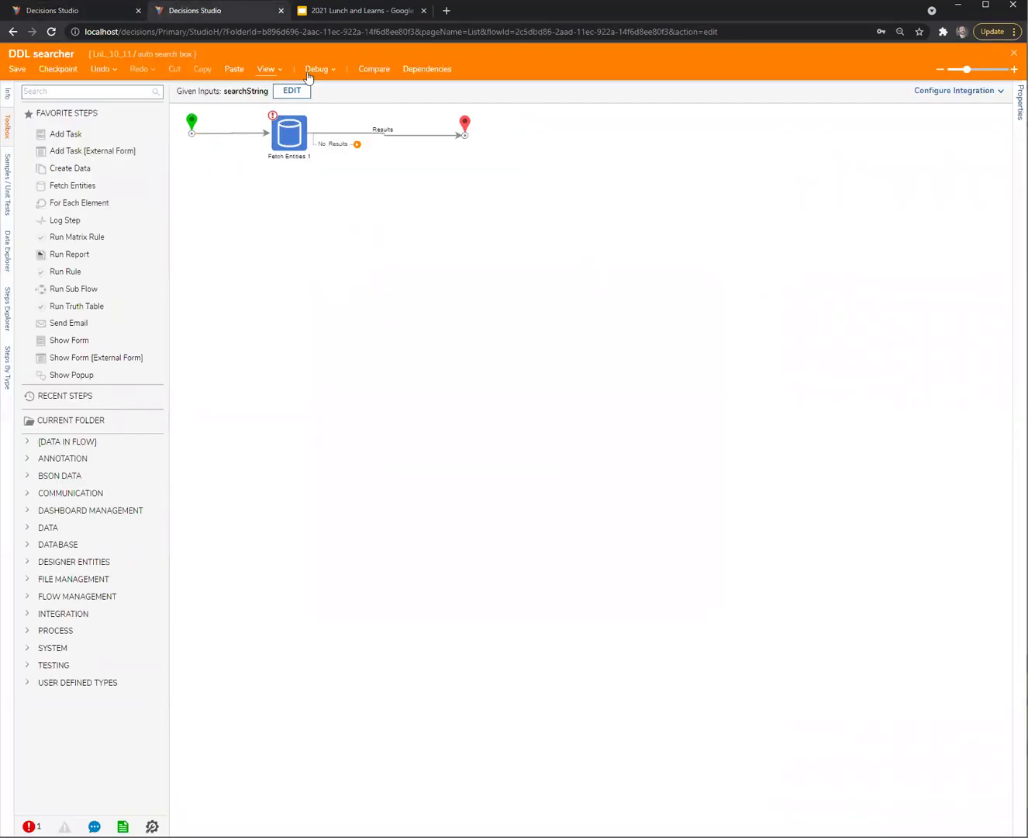
left_click(308, 77)
Save the first-name search as unit test 'Test1', run it, and start a new debug session
left_click(349, 115)
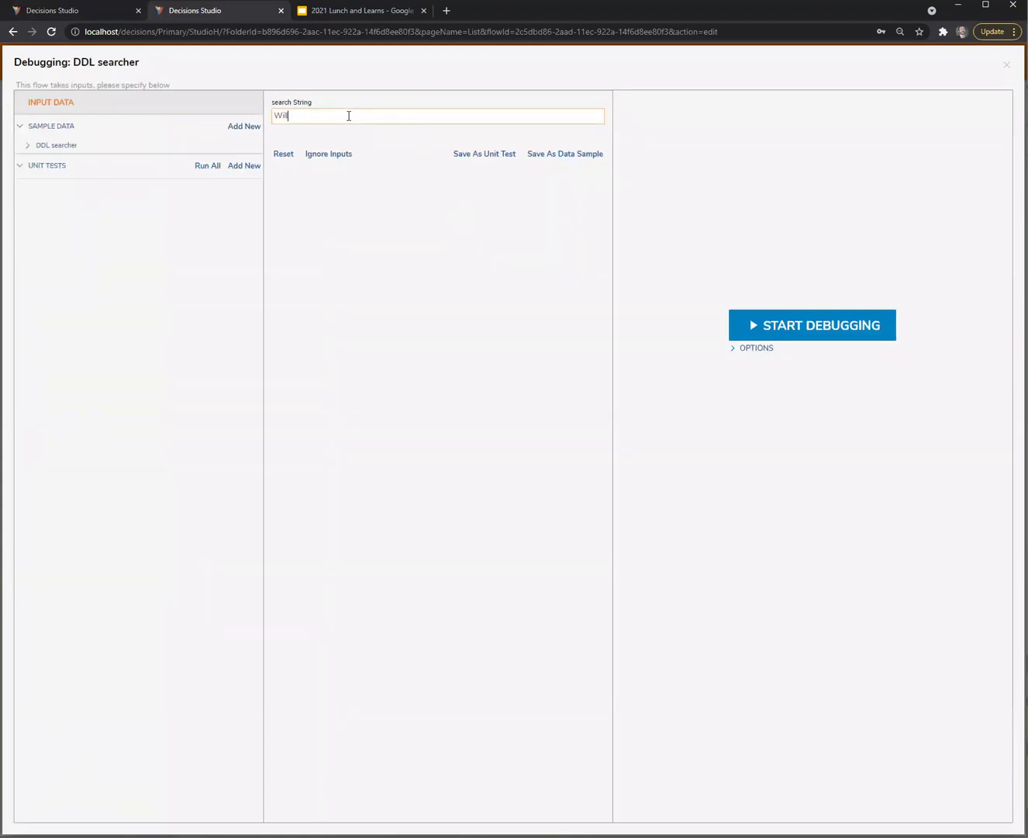
left_click(460, 154)
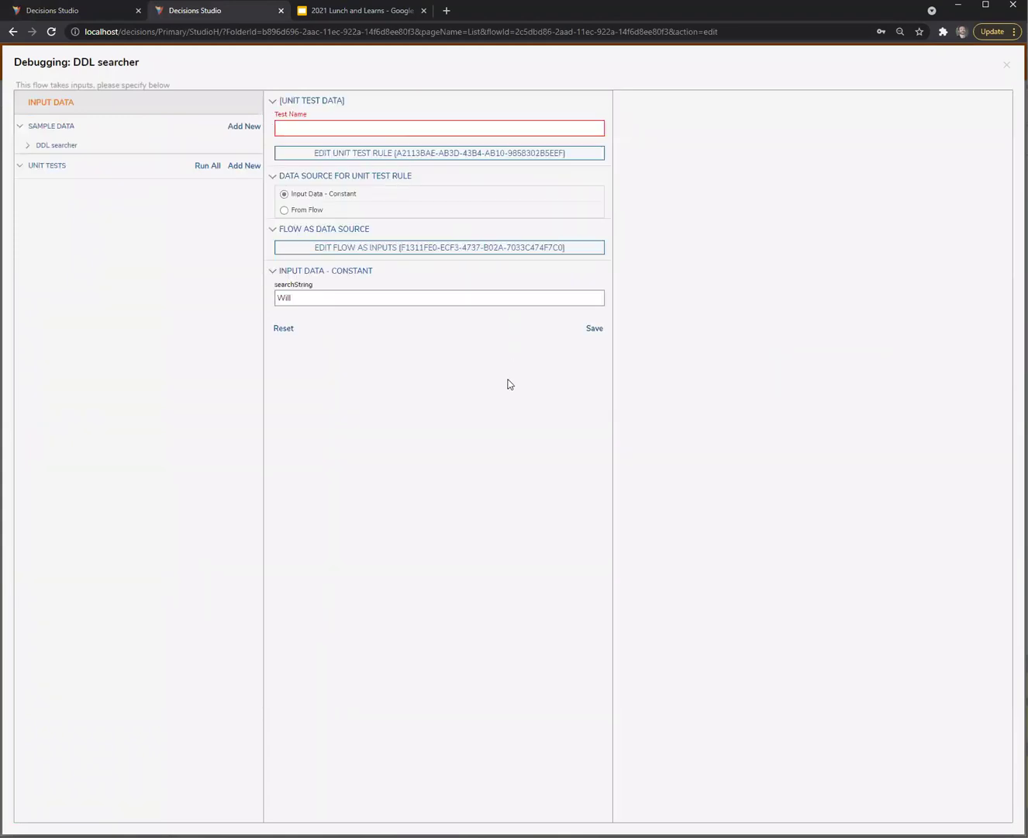
left_click(361, 128)
type("Test1")
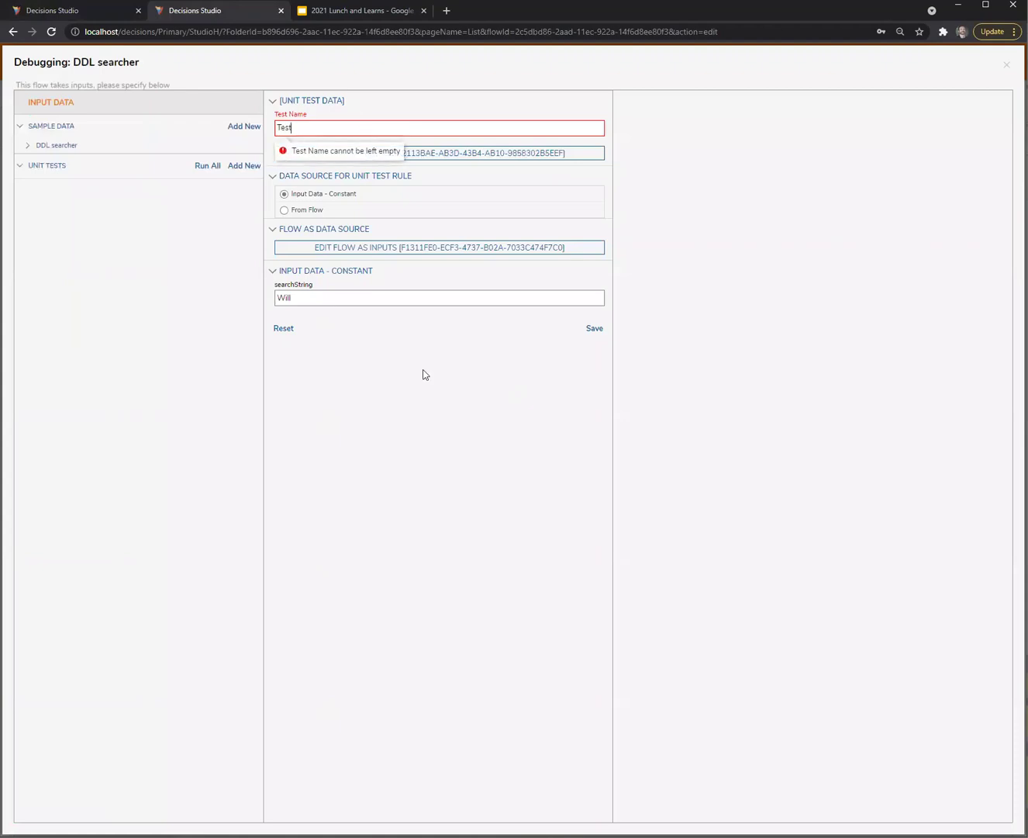
left_click(592, 329)
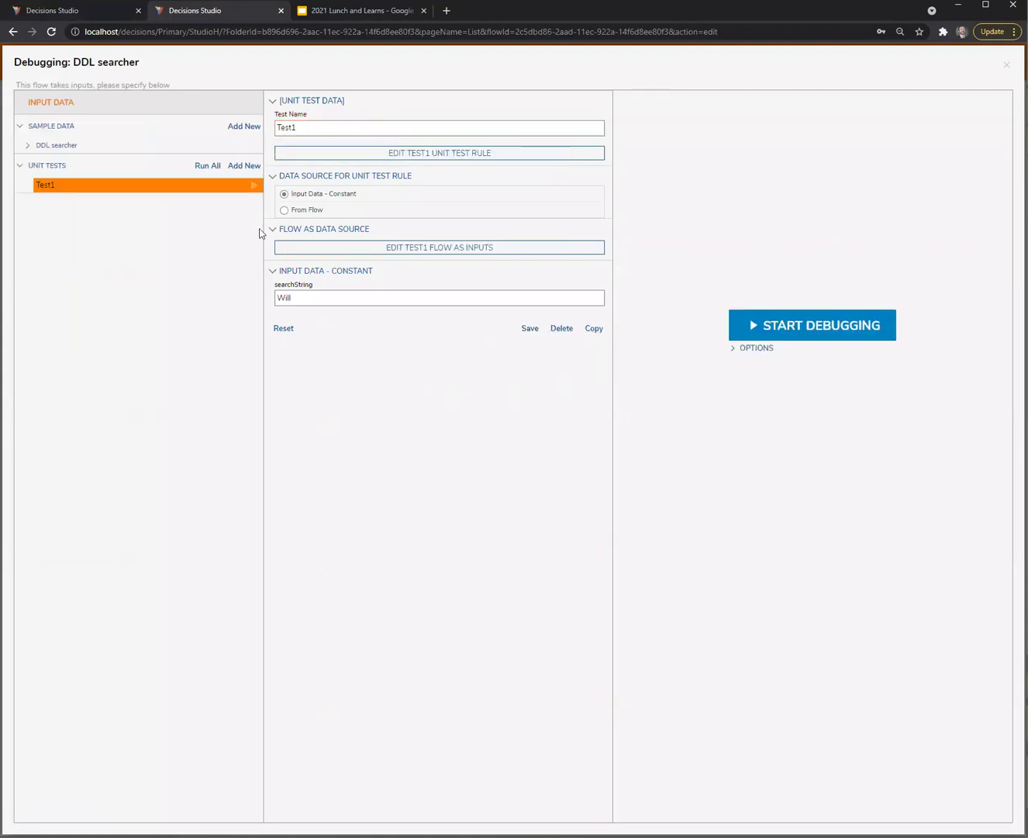
left_click(255, 186)
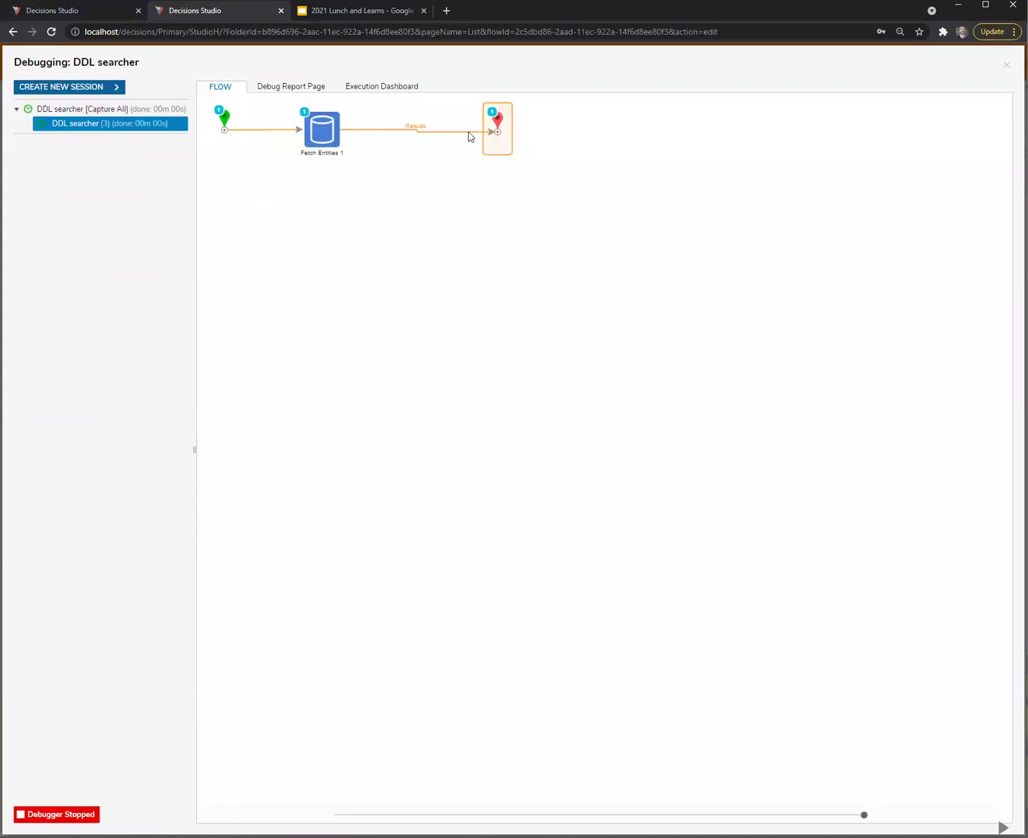
left_click(87, 90)
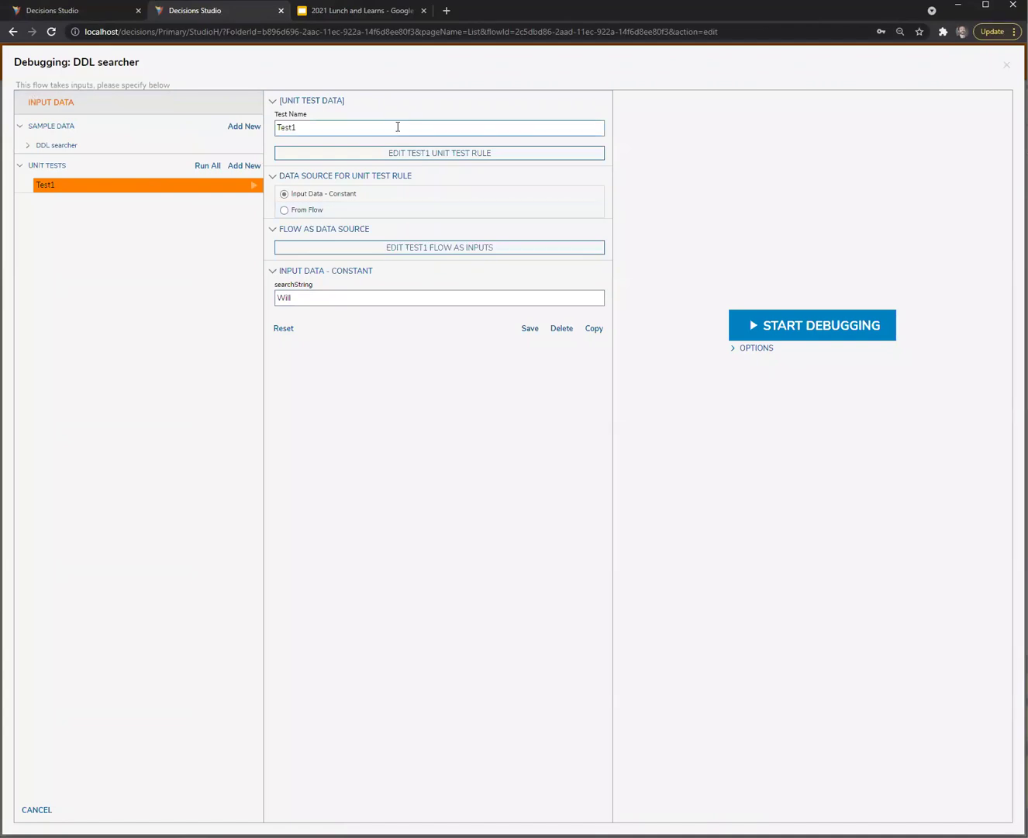
left_click(397, 127)
Add unit test 'Test2 - Last Name' with a last name as its searchString
left_click(245, 166)
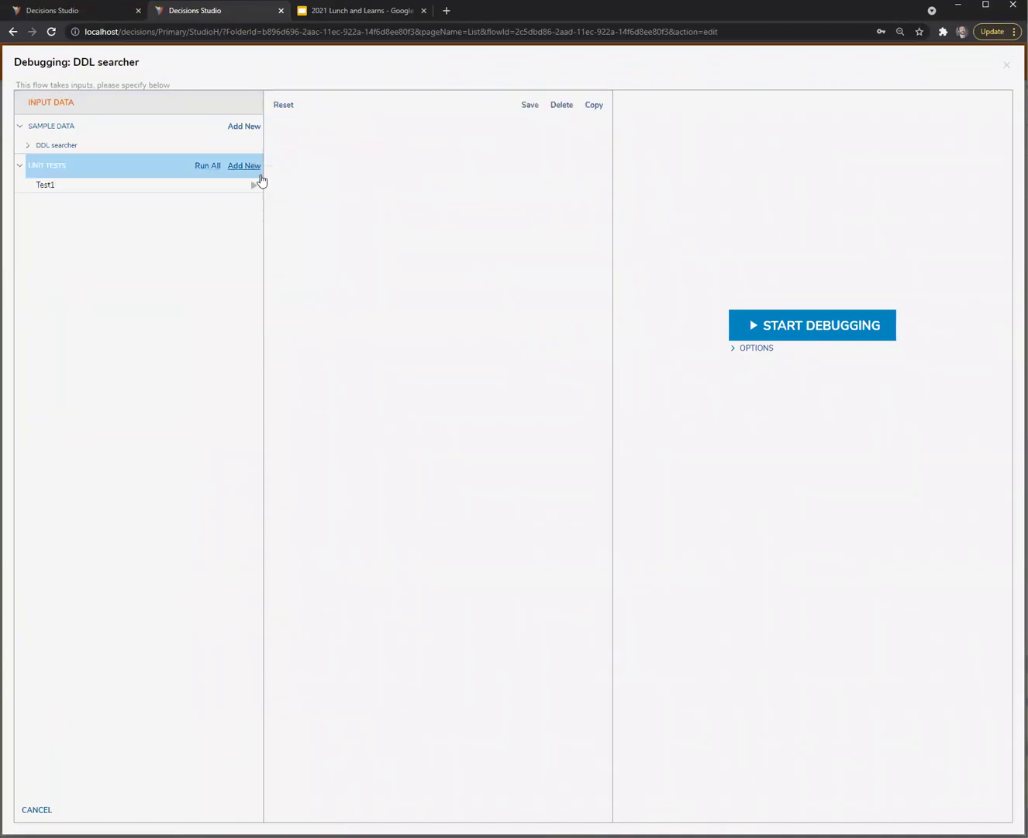
left_click(316, 130)
type("Pette")
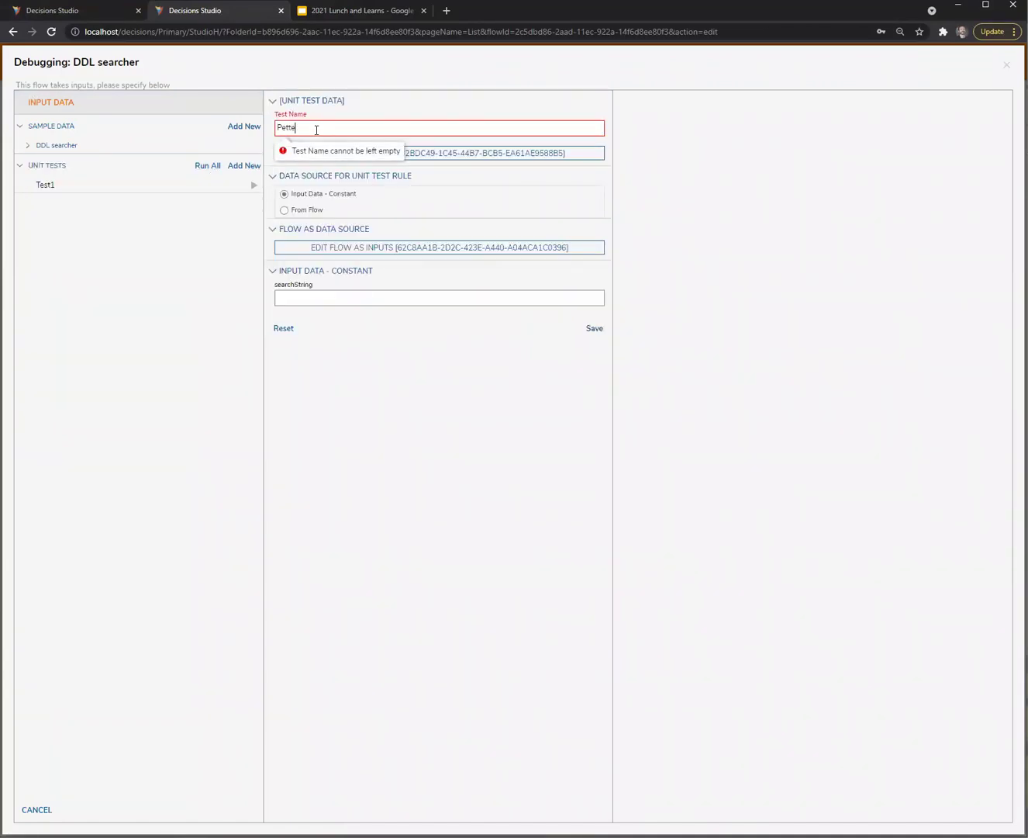
type("rson")
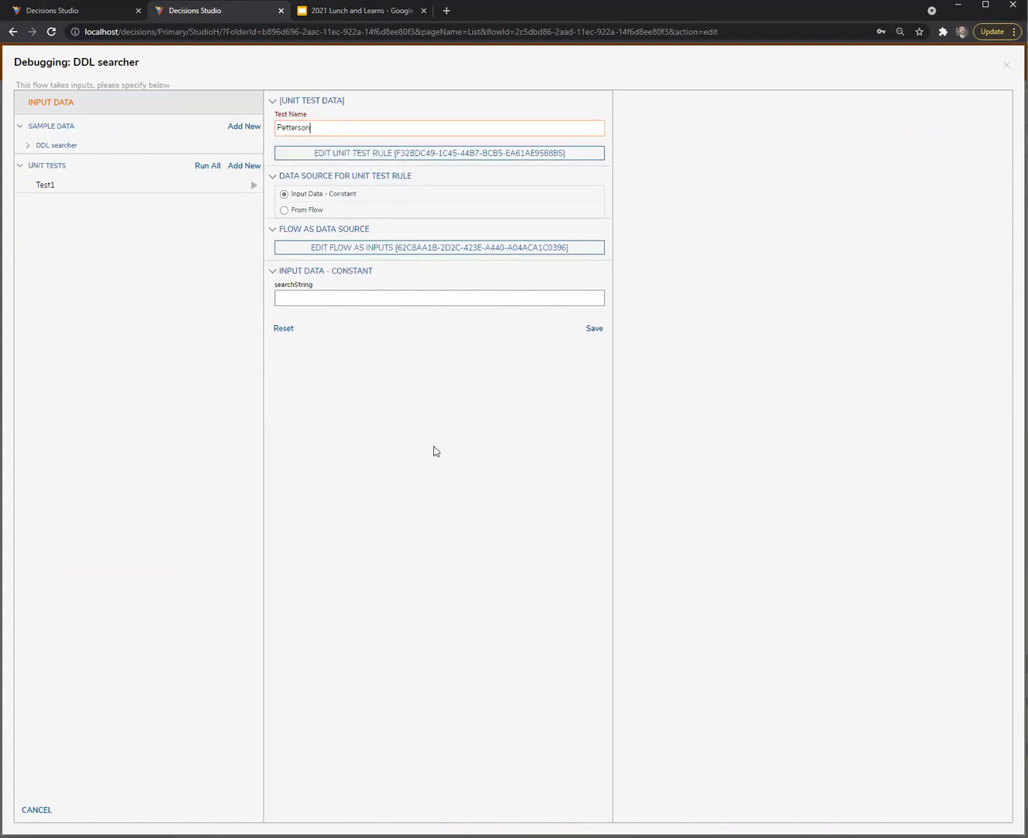
key("ctrl+a")
key("ctrl+x")
left_click(333, 300)
key("ctrl+v")
left_click(314, 126)
type("Test")
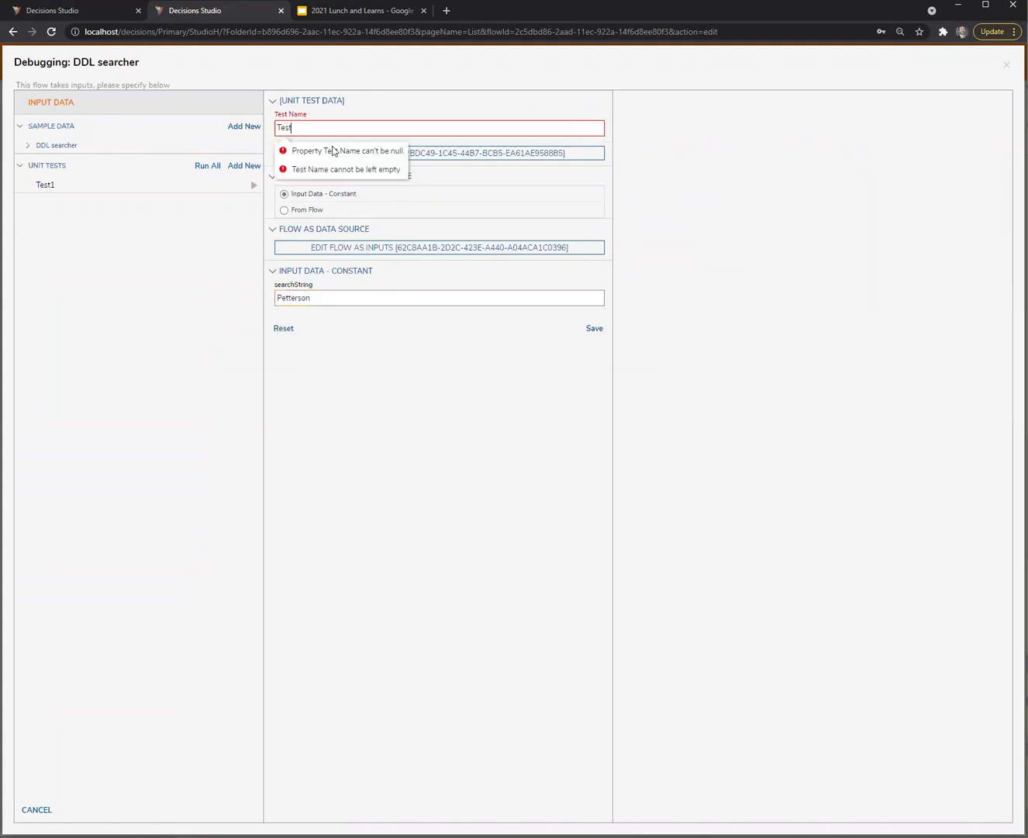
type("2 - ")
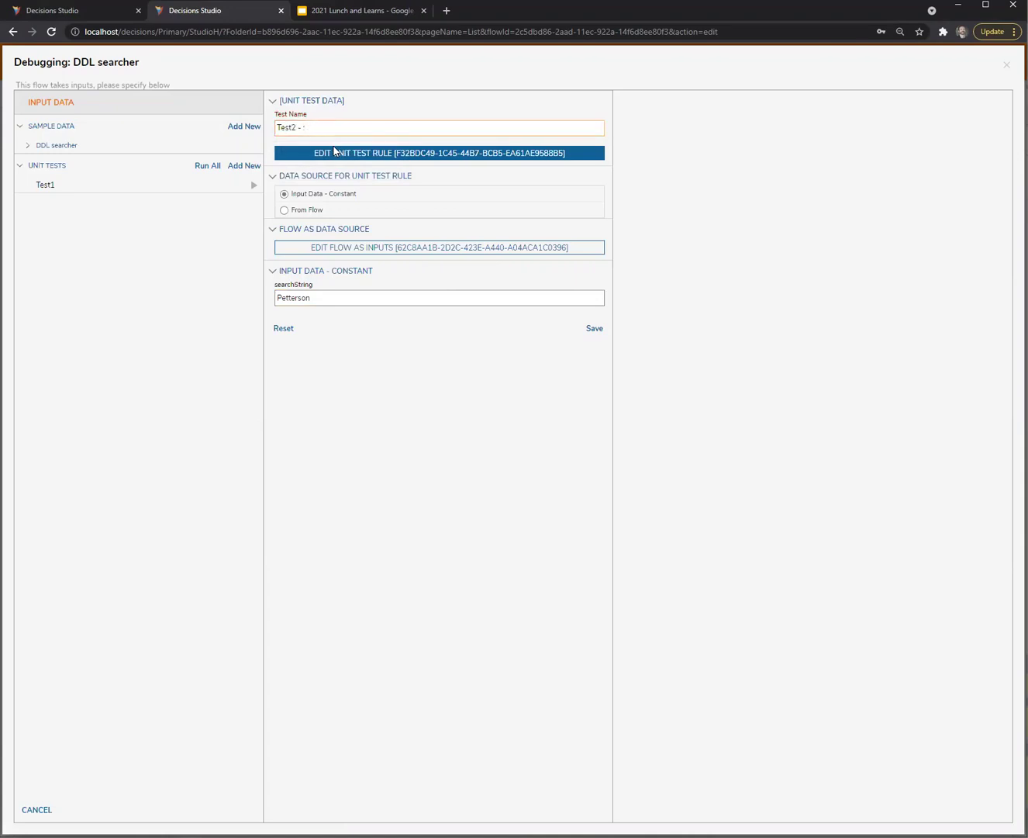
type("Last Na Name")
left_click(593, 328)
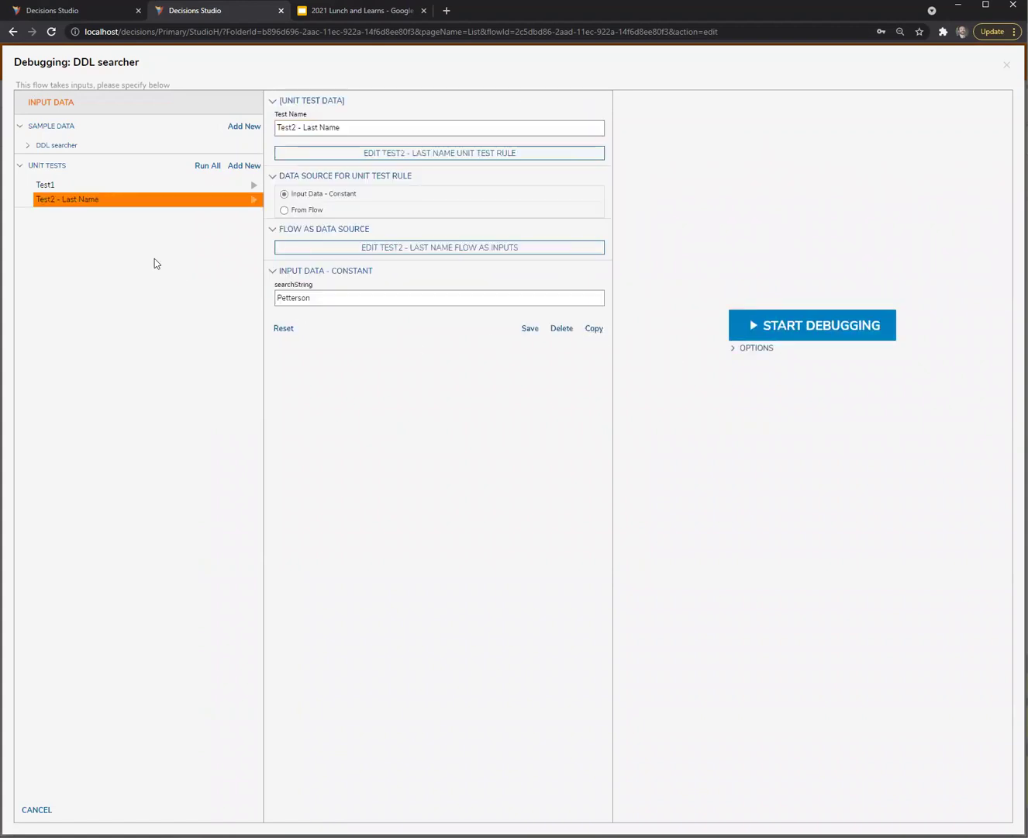
Rename unit test Test1 to 'Test1 - First Name'
left_click(142, 185)
left_click(335, 127)
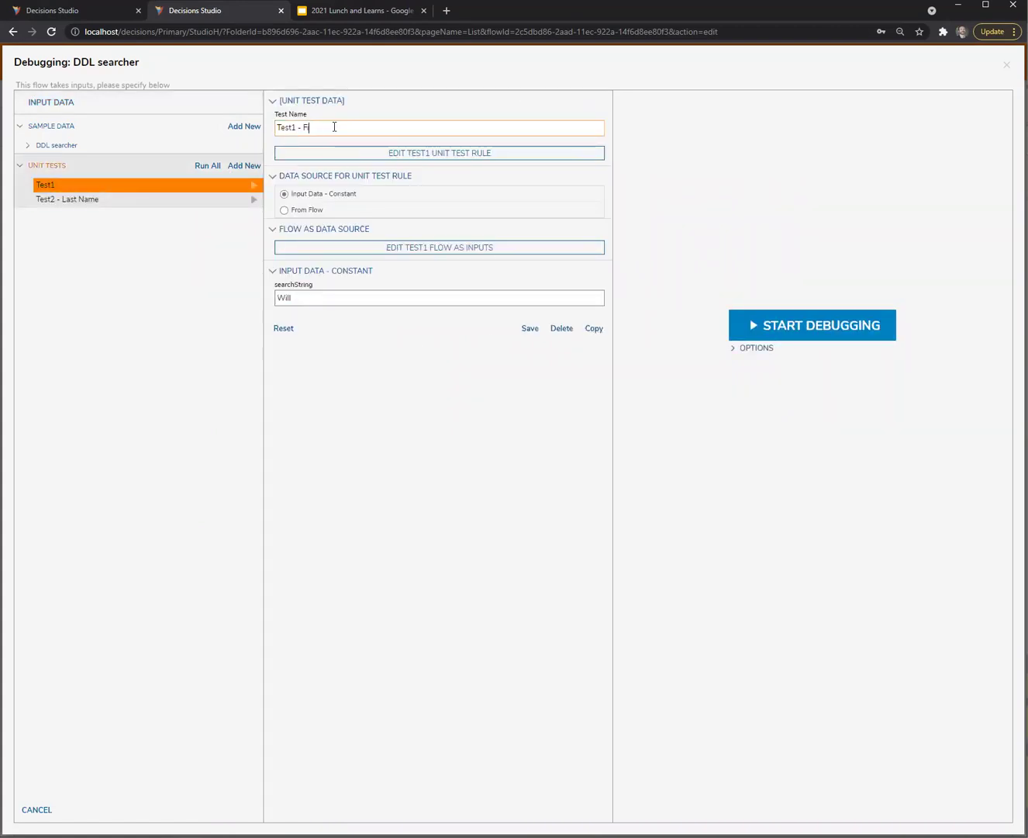
type("- First Name")
left_click(530, 328)
Run 'Test2 - Last Name' and inspect the EntityResults returned by Fetch Entities
left_click(196, 199)
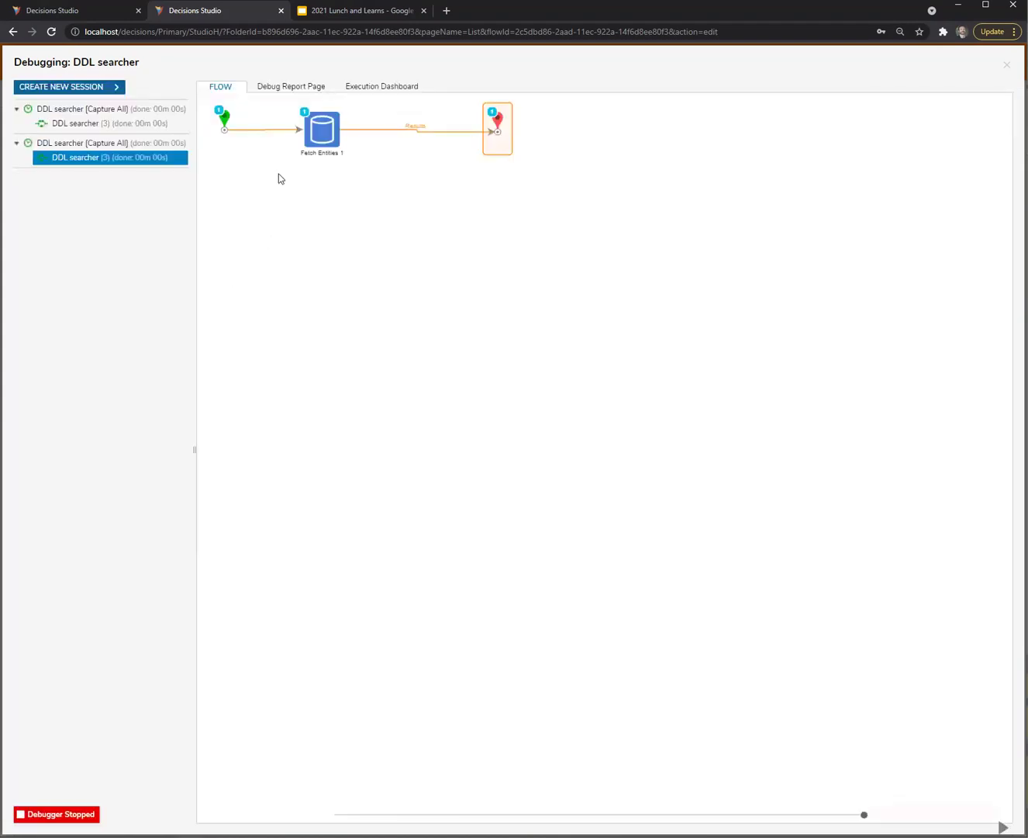
mouse_move(320, 129)
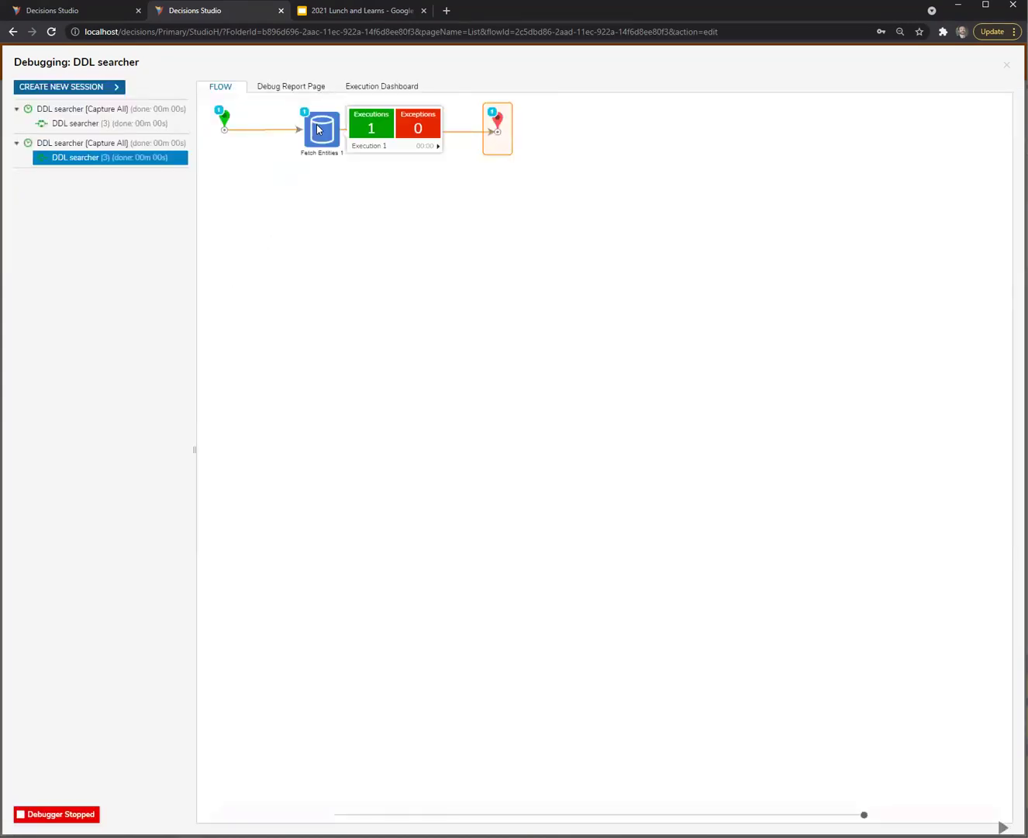
left_click(405, 145)
left_click(500, 165)
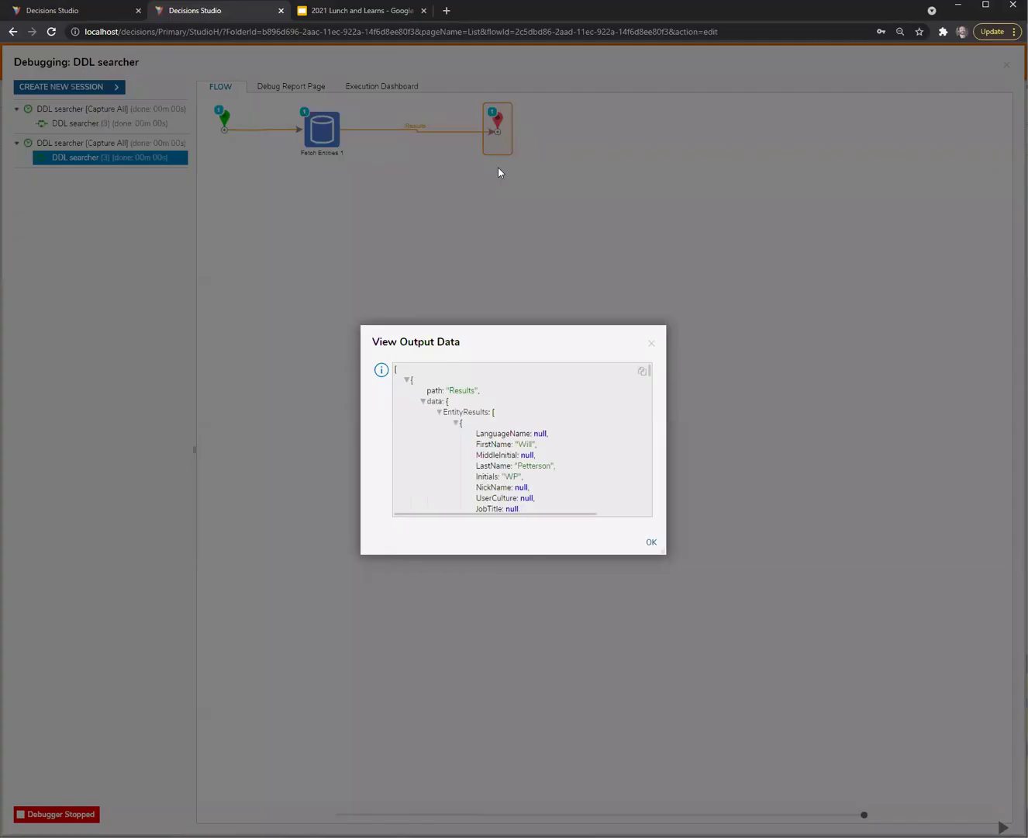
left_click(439, 412)
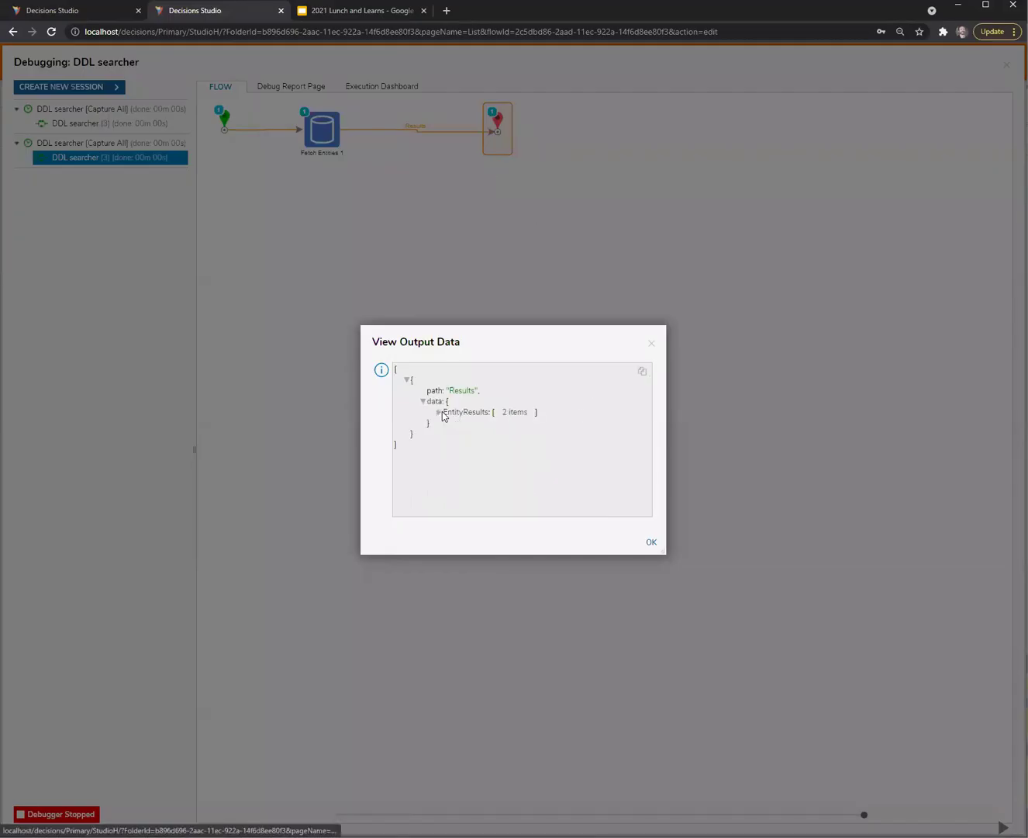
left_click(652, 343)
Launch a third Flow 1 debug session, try the account box, and close the form
left_click(65, 12)
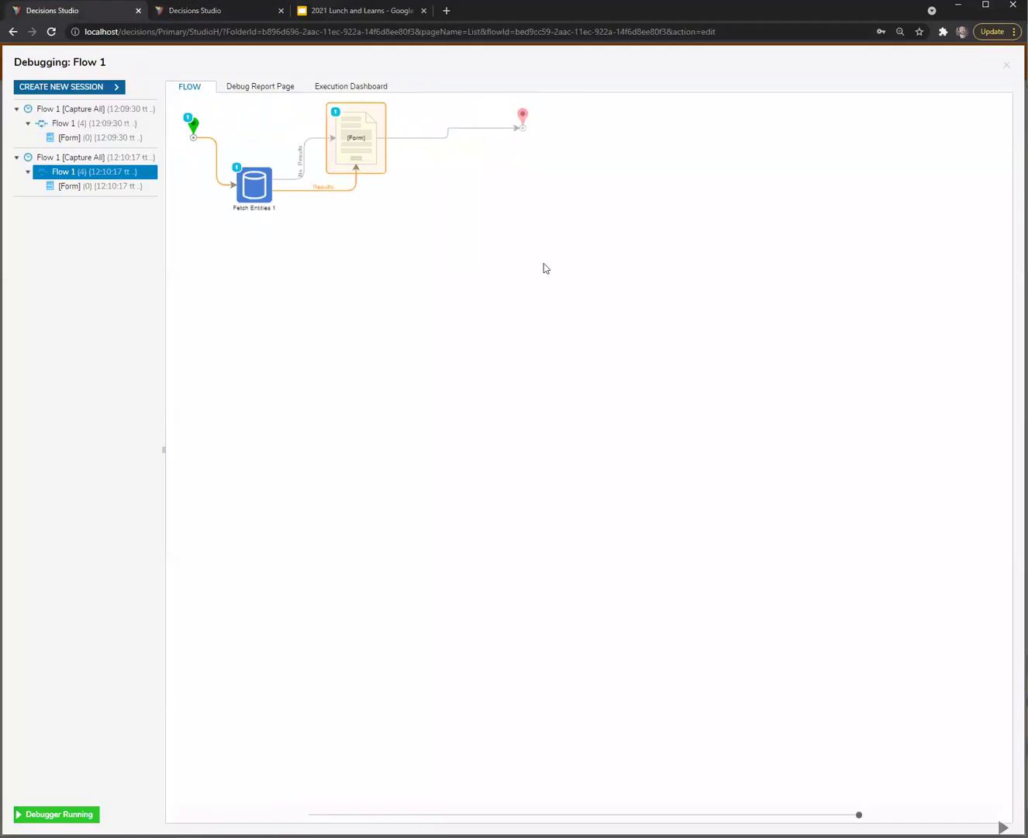
left_click(69, 86)
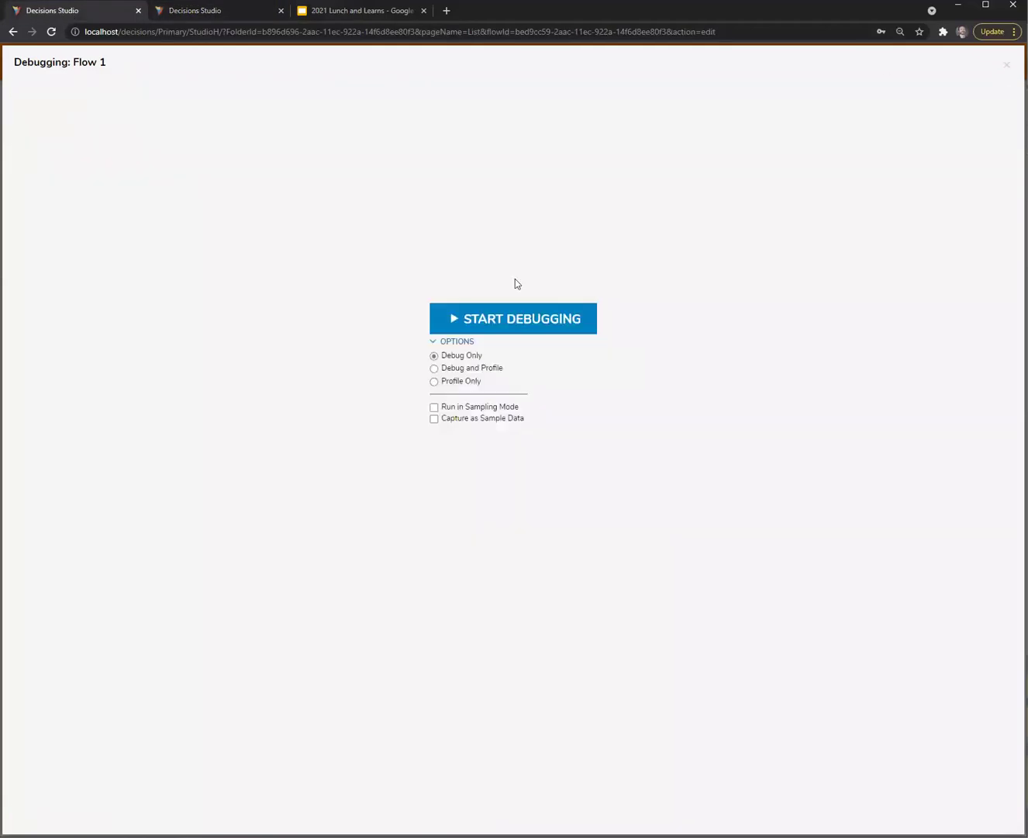
left_click(541, 322)
left_click(592, 325)
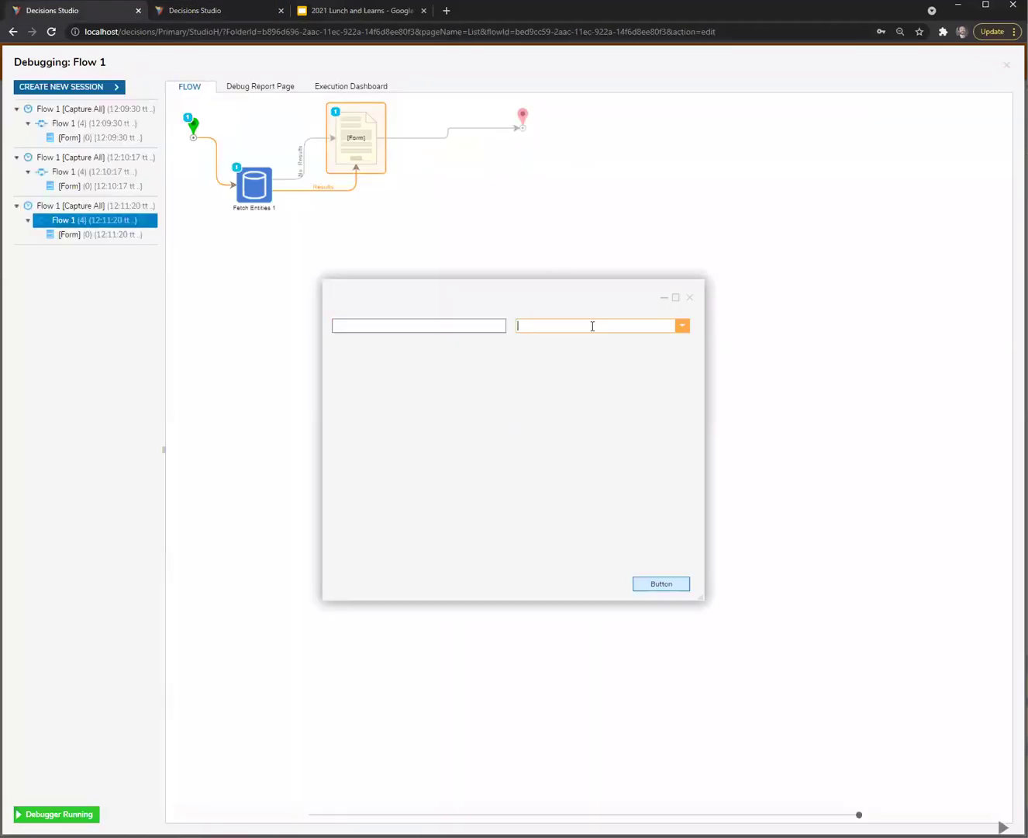
key("BackSpace")
left_click(689, 297)
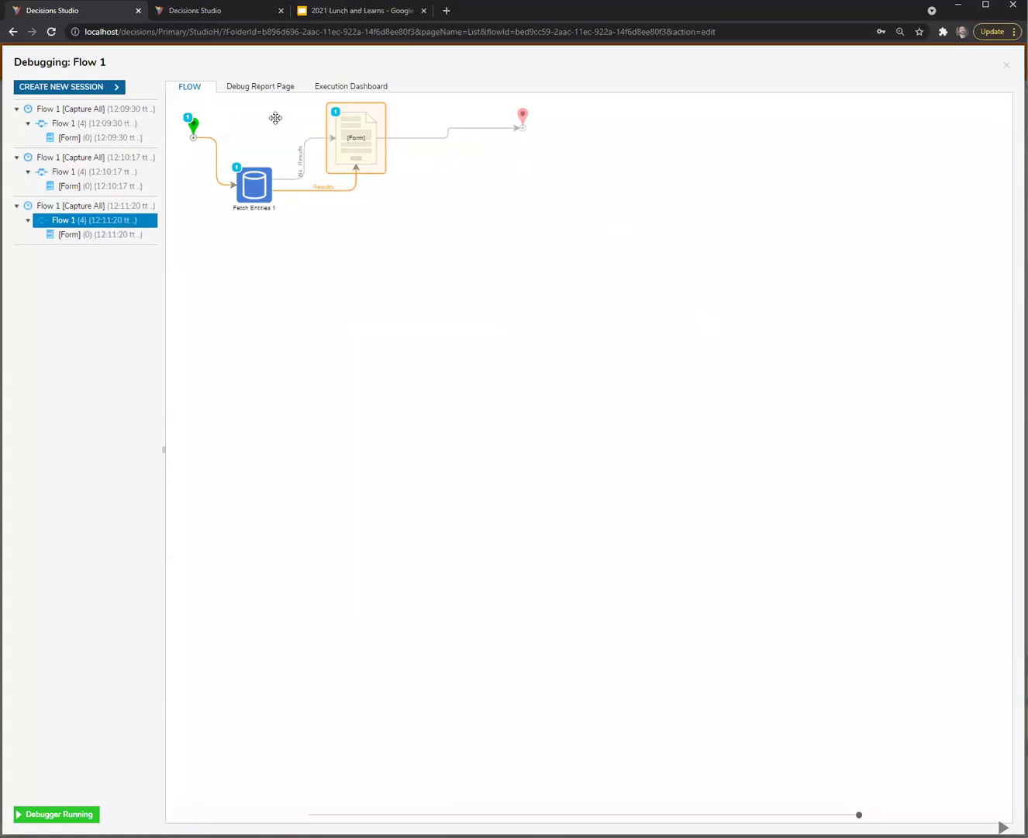
Review the third session's run in the Flow 1 debugger and close the floating form window
left_click(211, 11)
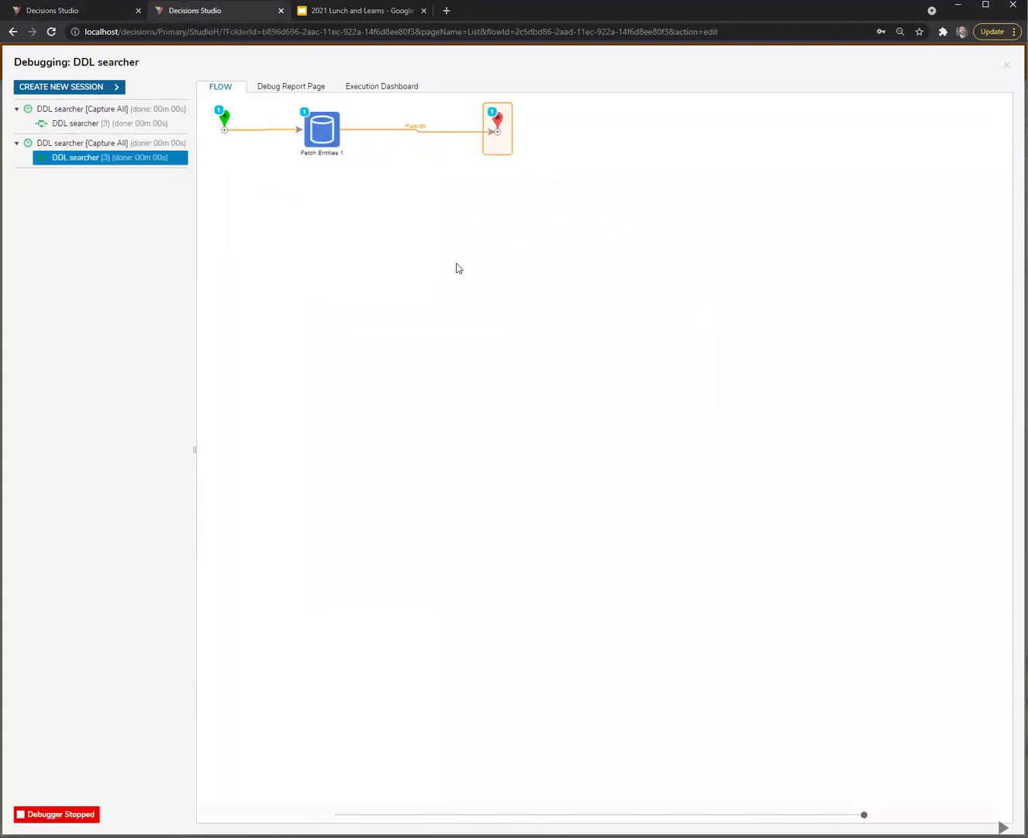
left_click(84, 12)
left_click(73, 235)
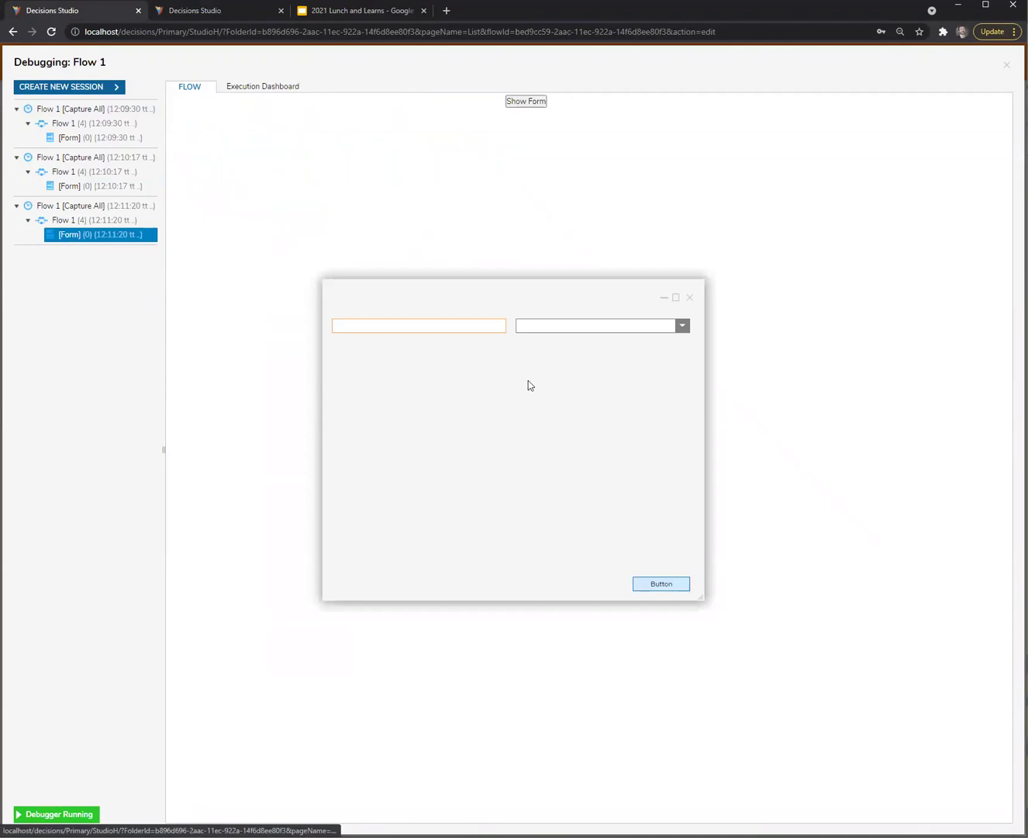
left_click(76, 223)
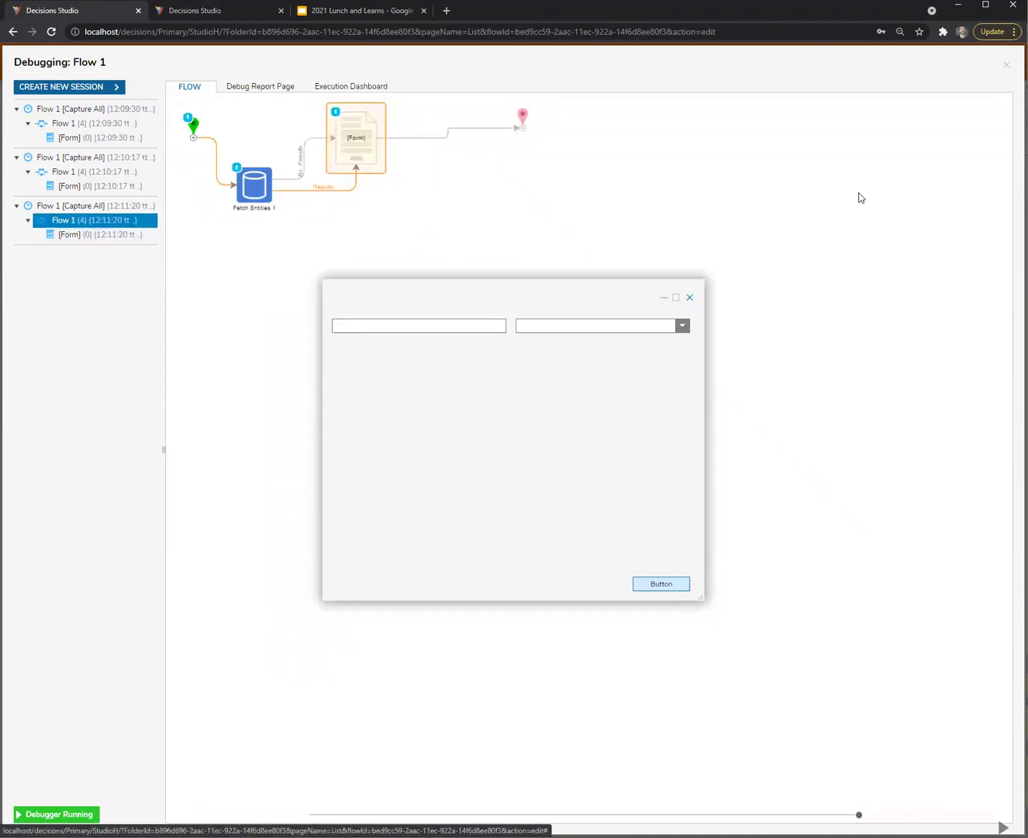
left_click(146, 233)
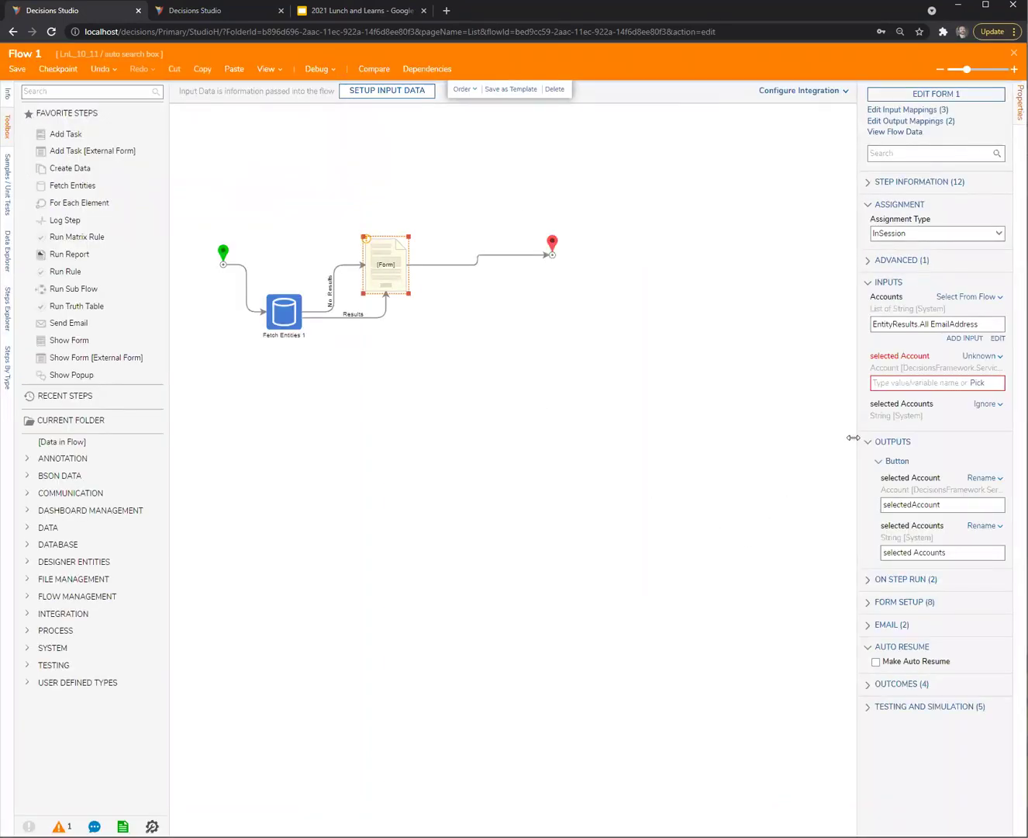
Select Flow 1's form step and open Form 1 in the form designer
left_click_drag(853, 438, 773, 443)
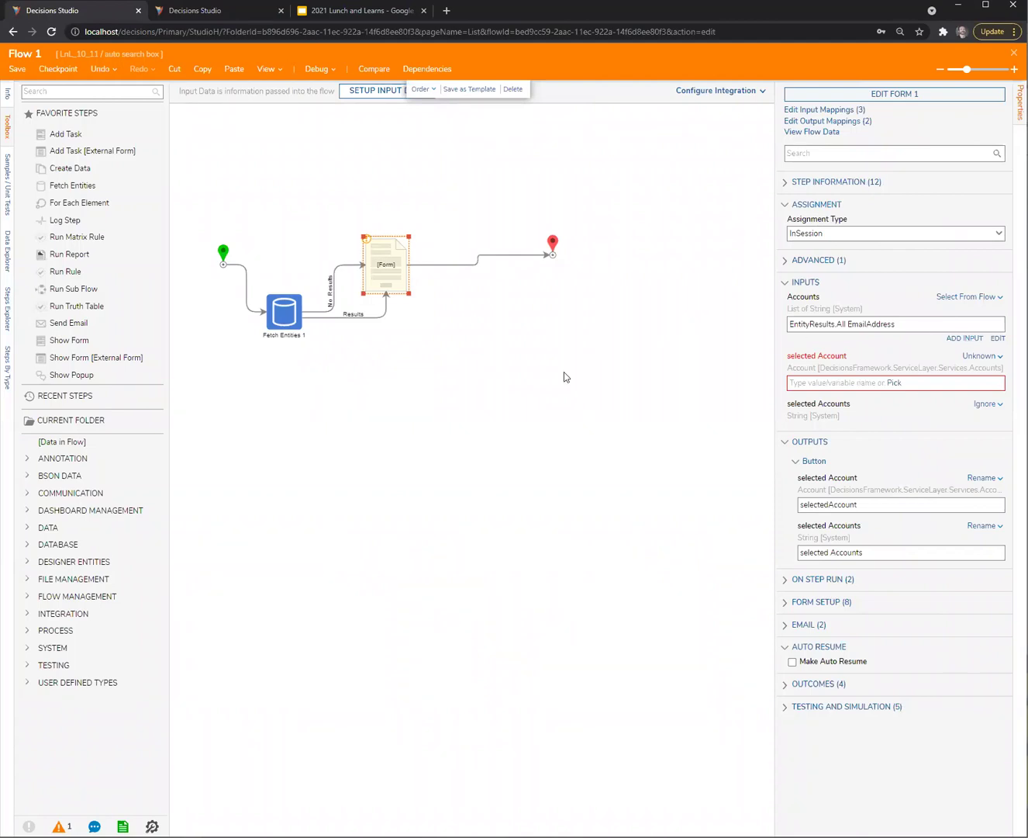
left_click(334, 287)
left_click(395, 271)
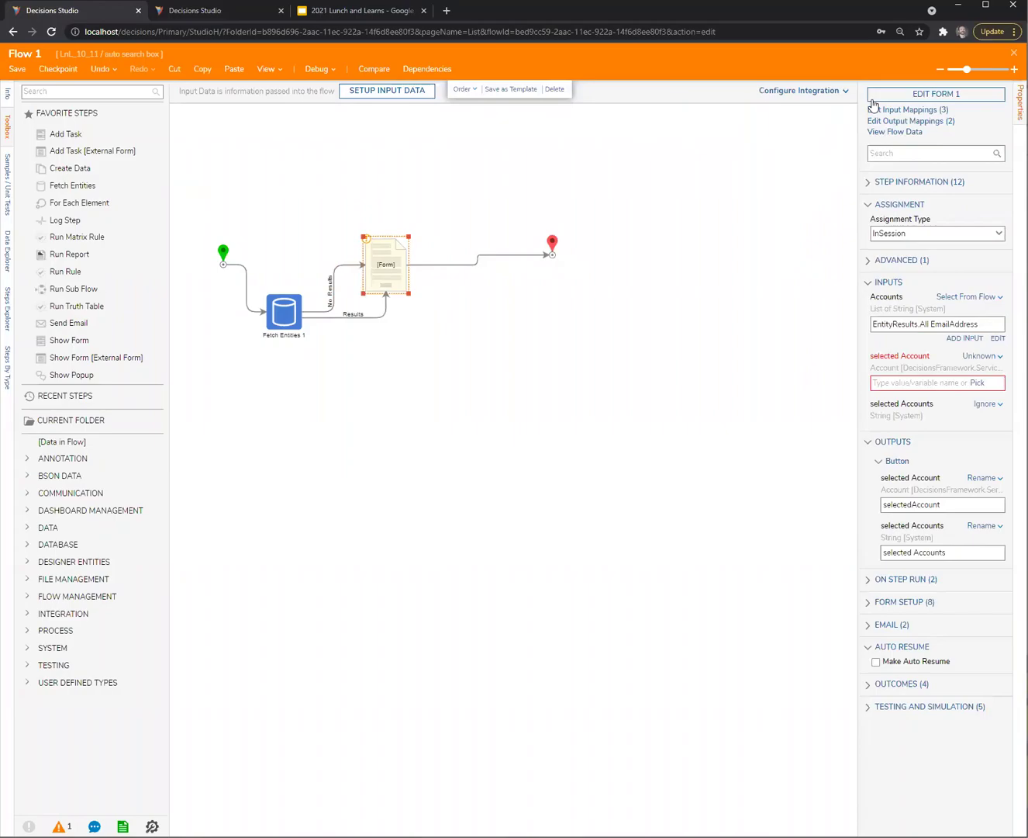
left_click(937, 97)
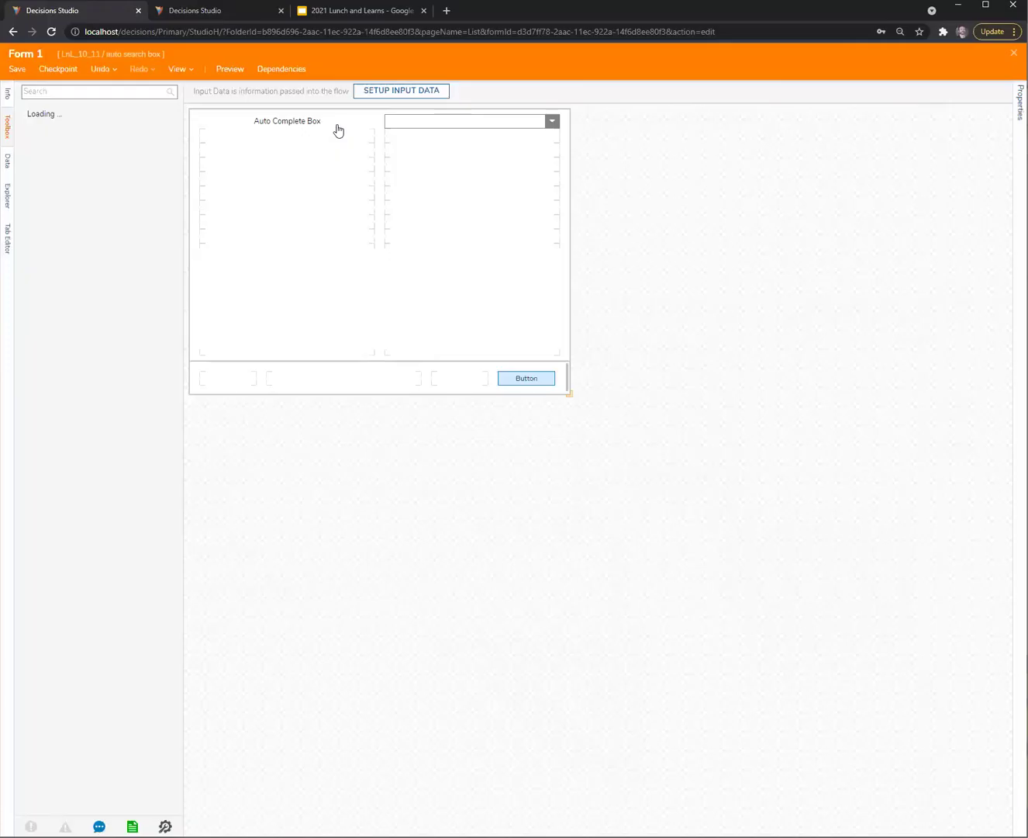
Review the Auto Complete Box, ComboBox and form settings, then close and save Form 1
left_click(339, 129)
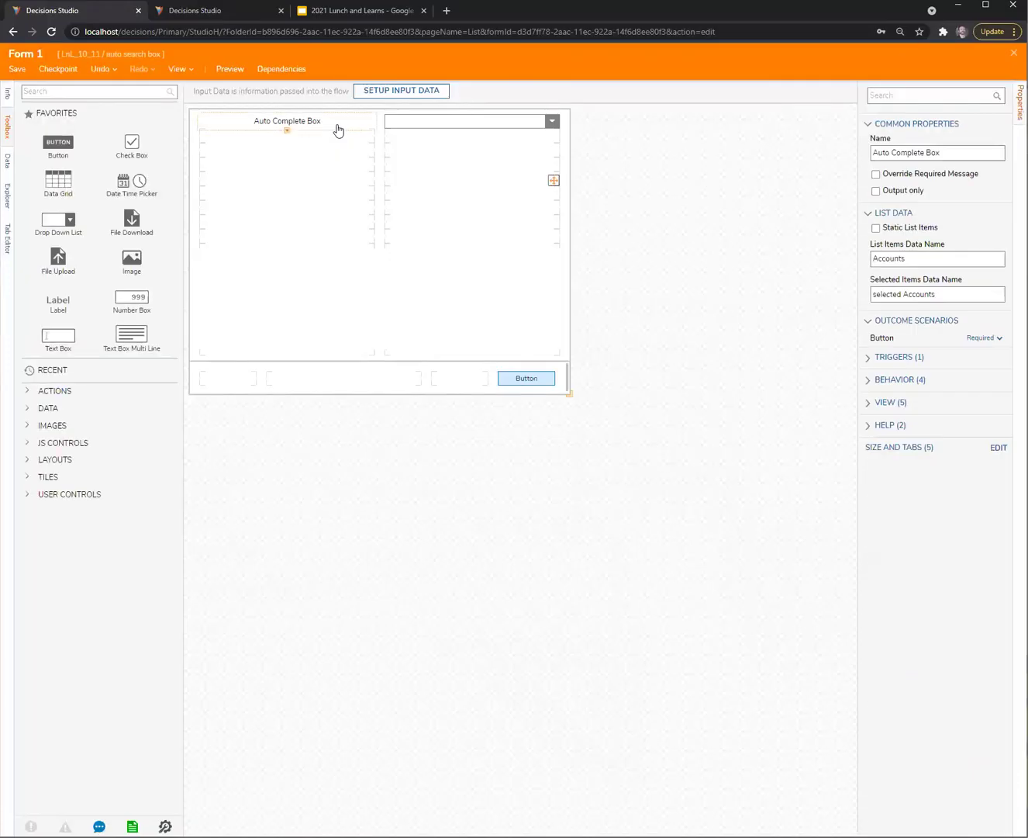
left_click(488, 125)
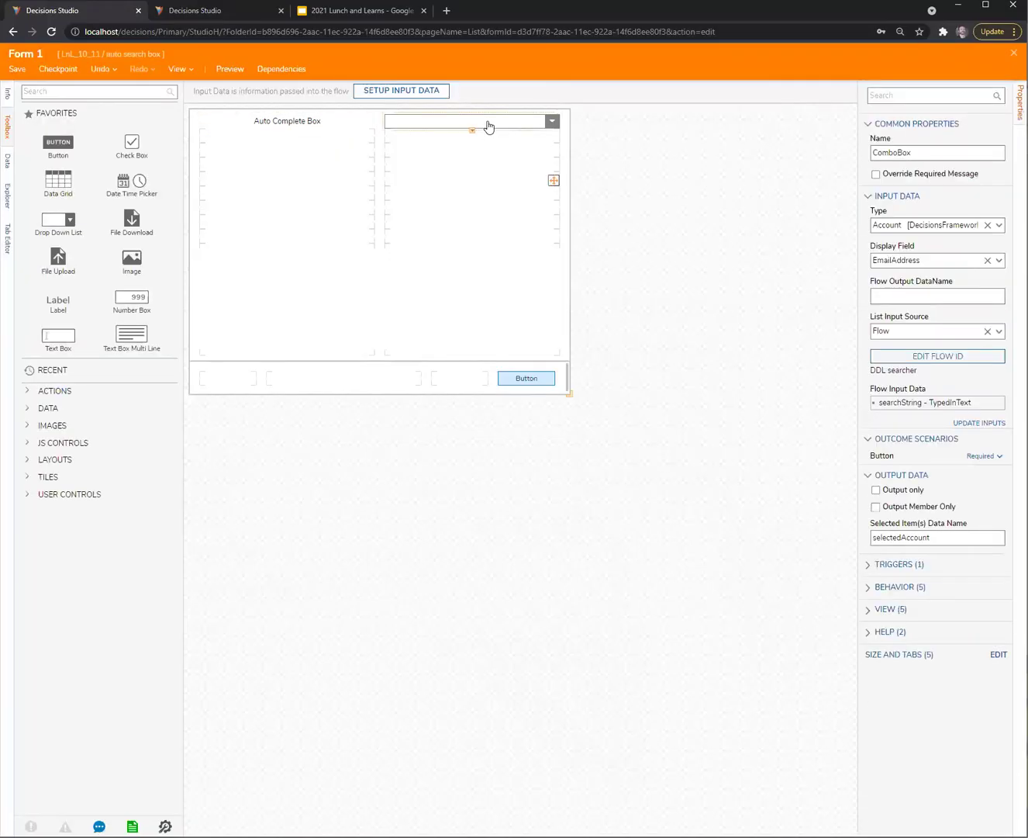
left_click(338, 128)
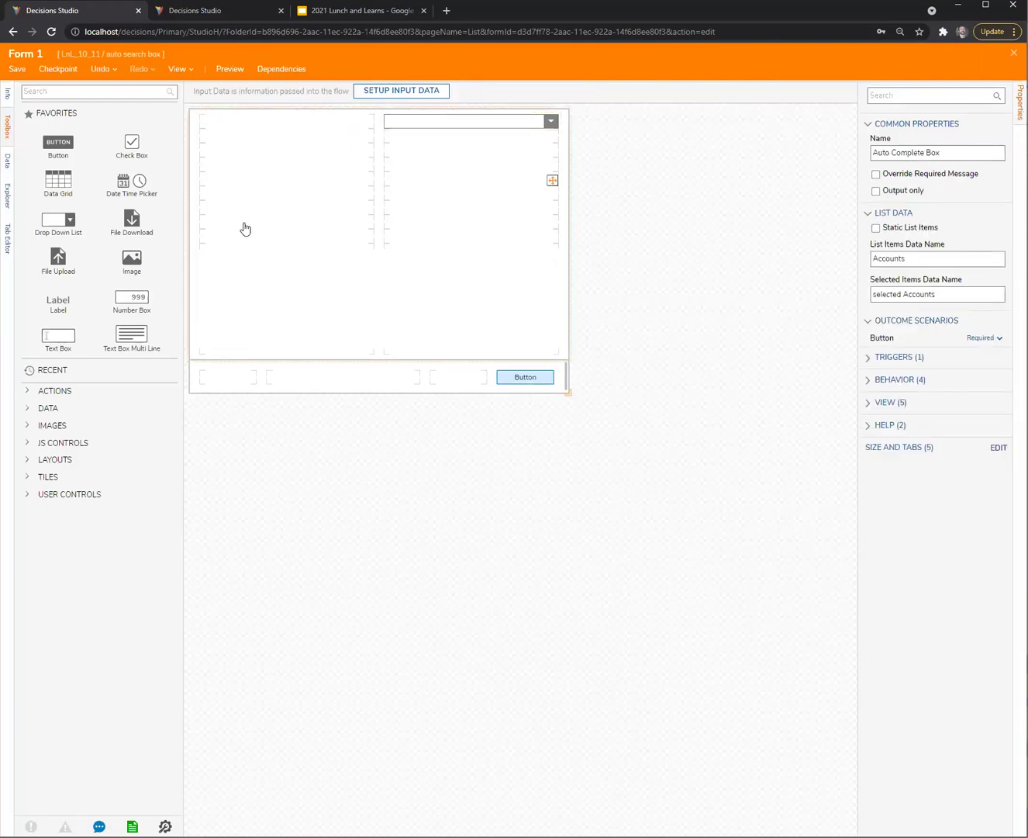
right_click(578, 178)
left_click(735, 147)
left_click(1013, 53)
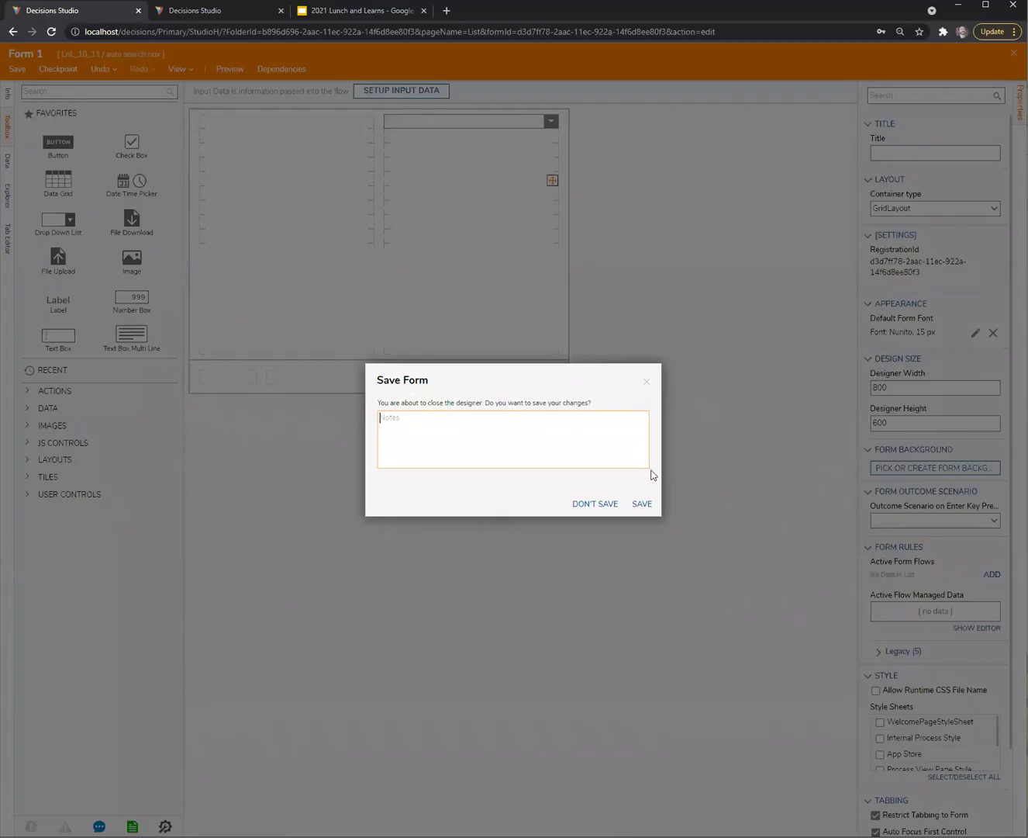
left_click(641, 504)
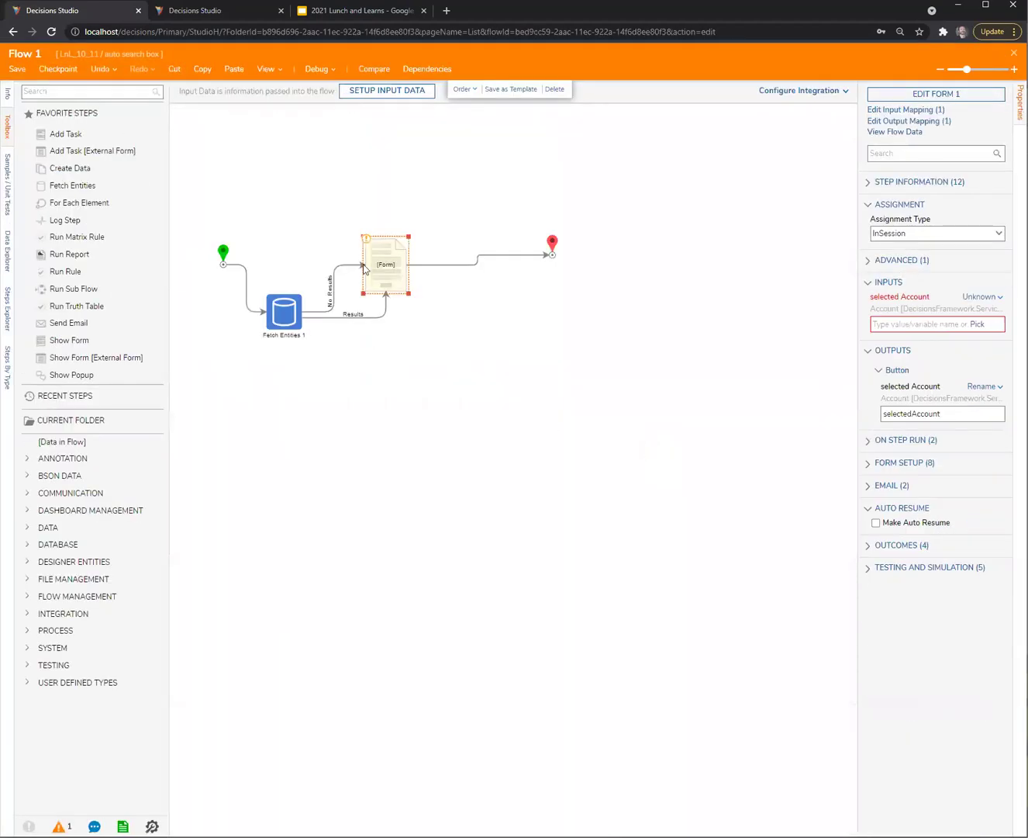
Start debugging Flow 1 and check the accounts listed in the combo box
left_click(314, 69)
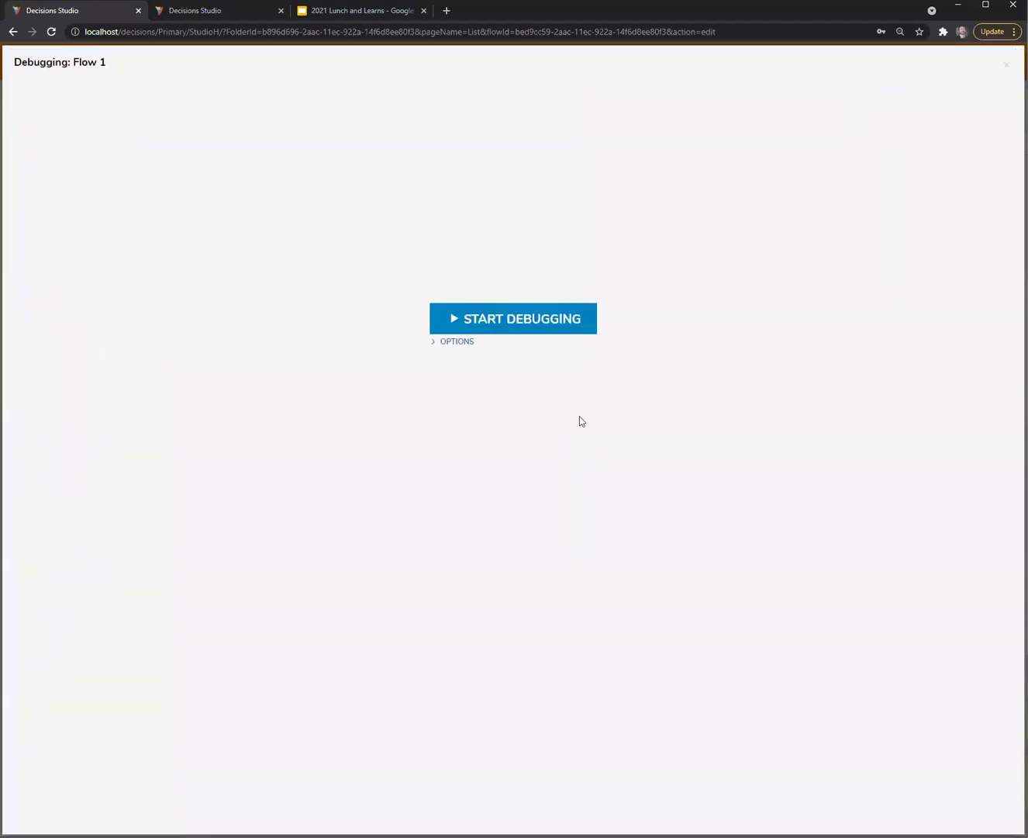
left_click(543, 330)
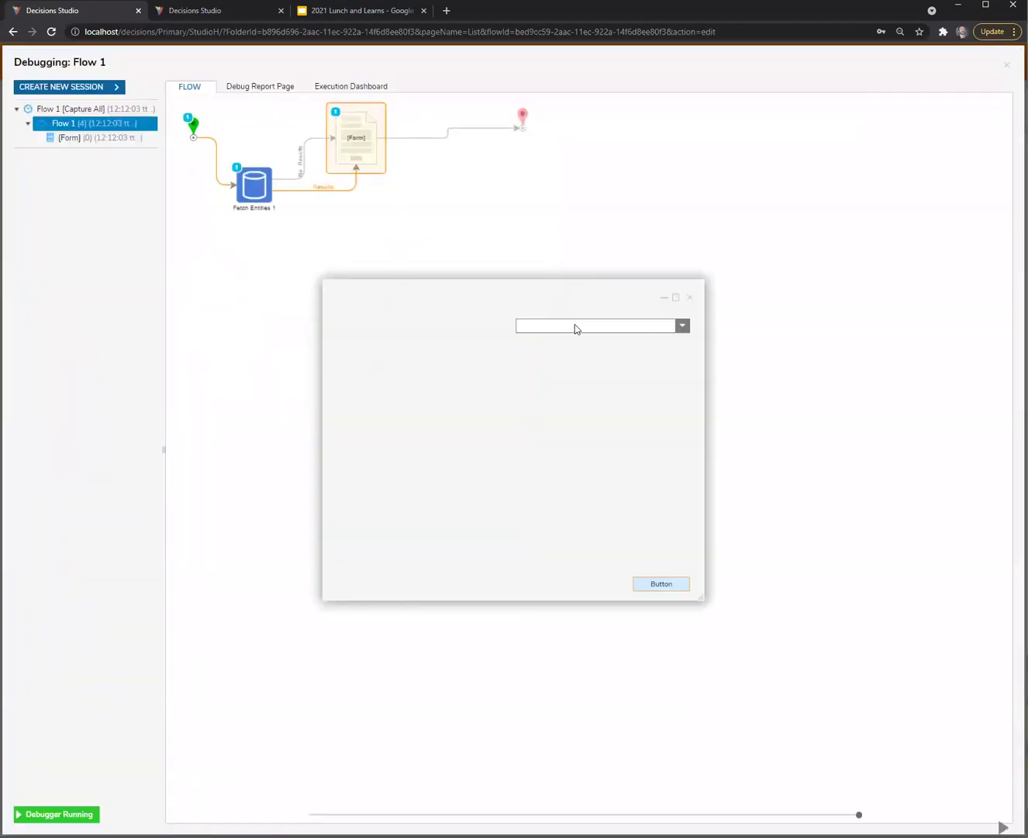
left_click(683, 326)
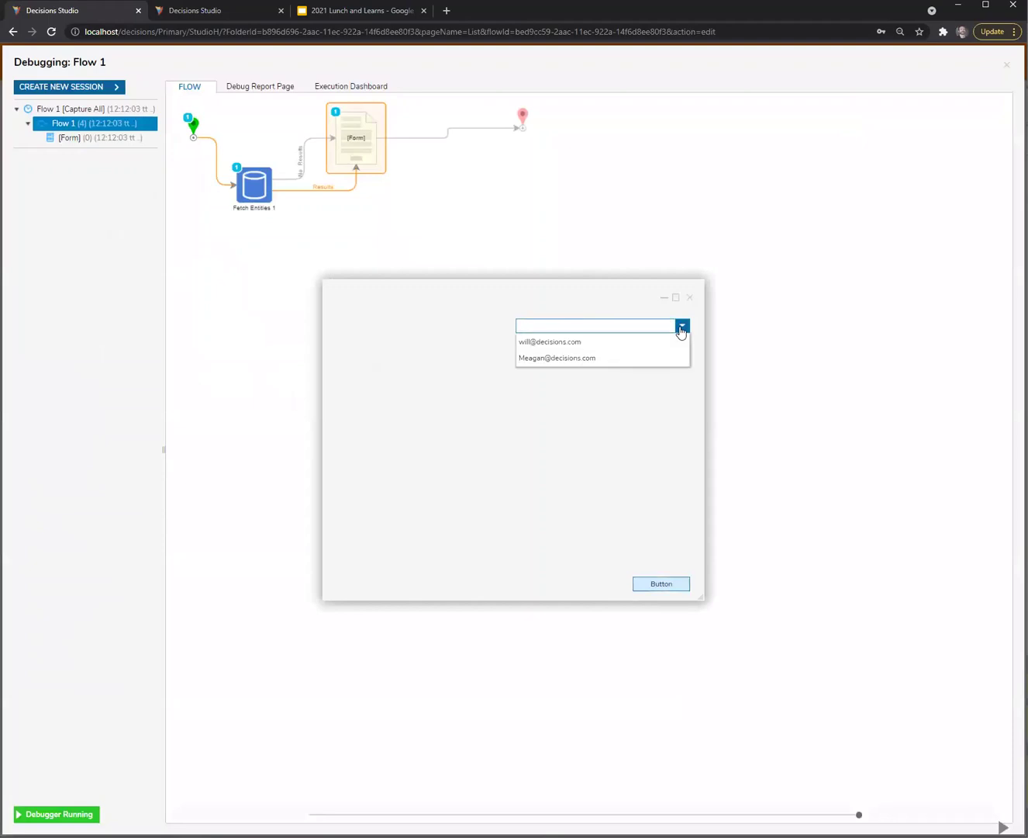
left_click(589, 283)
left_click(549, 325)
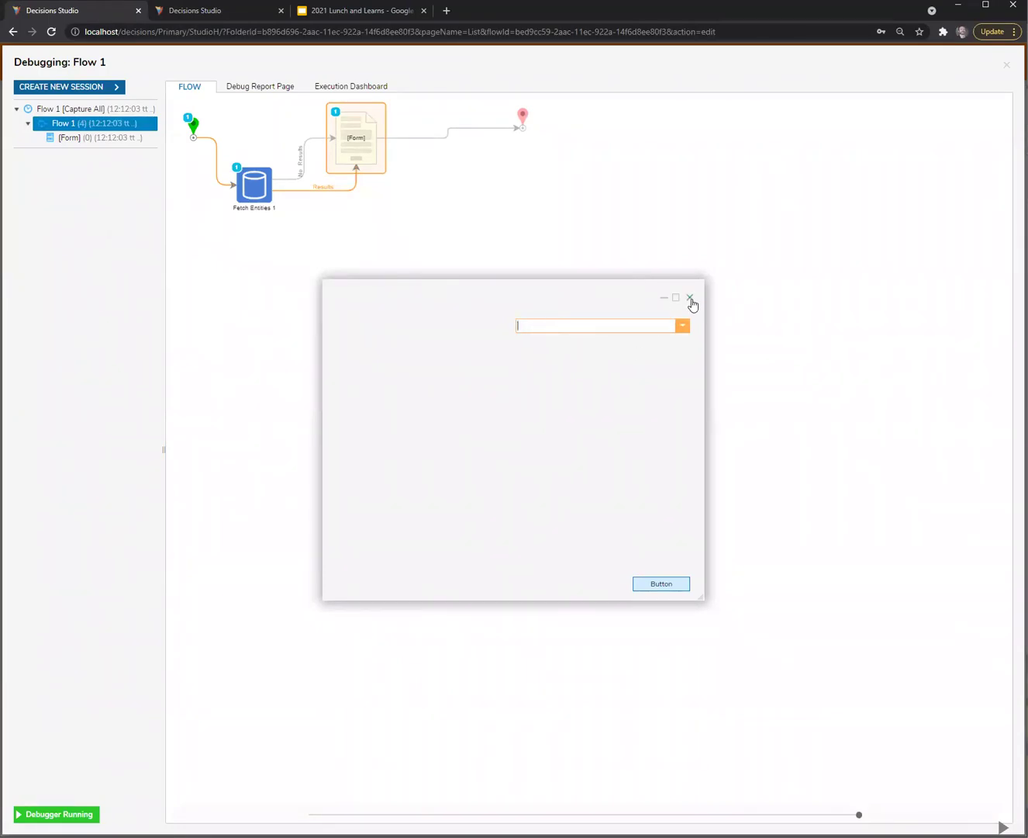
Inspect Fetch Entities 1's recorded output data, including EntityResults
left_click(265, 194)
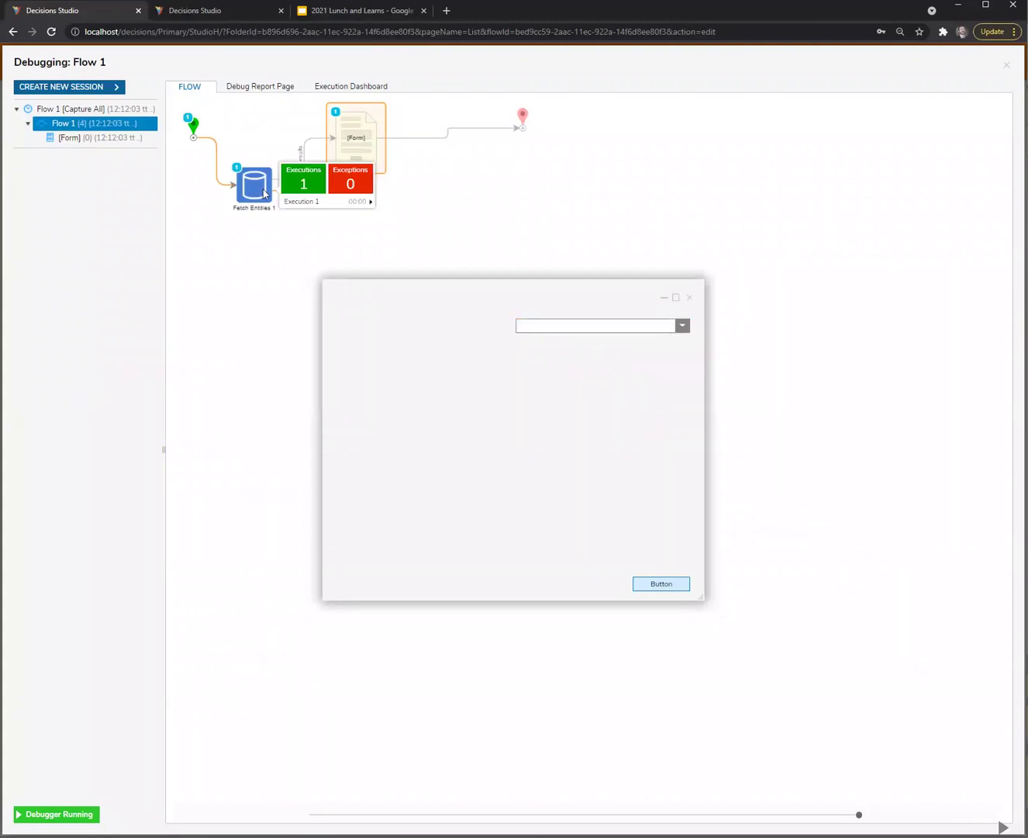
left_click(370, 202)
left_click(410, 211)
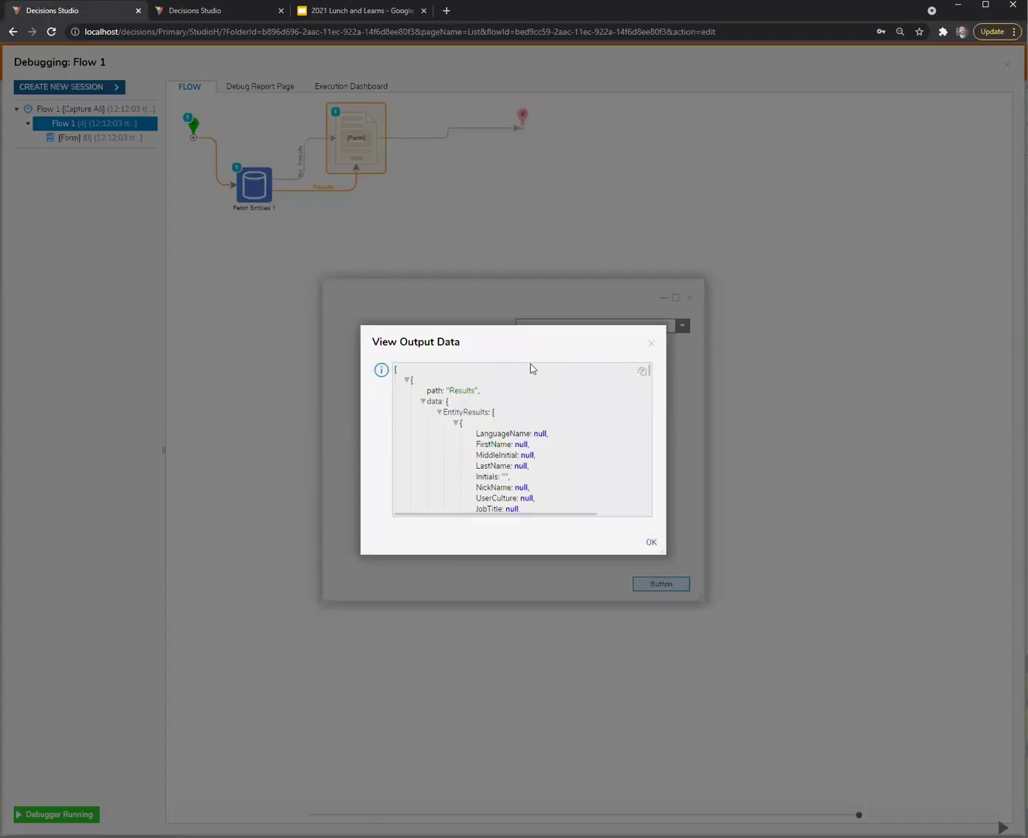
left_click(438, 412)
left_click(438, 411)
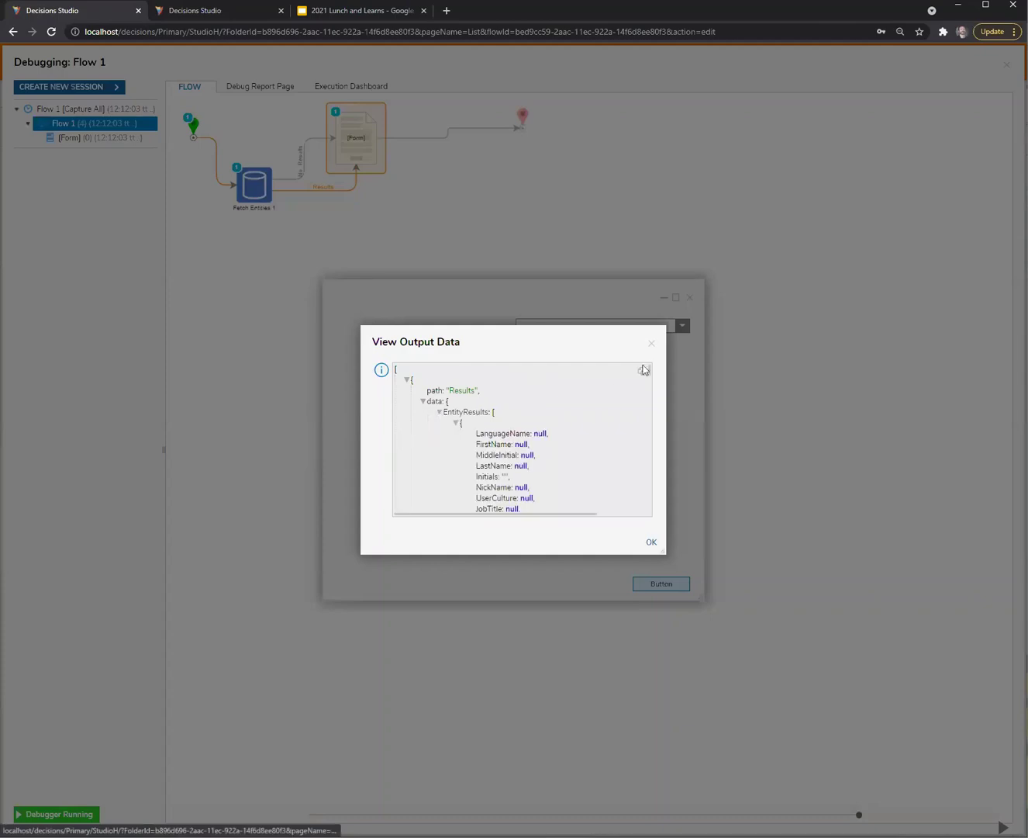
left_click(652, 345)
Type a partial search into the combo box and switch to the DDL searcher debug session
left_click(619, 327)
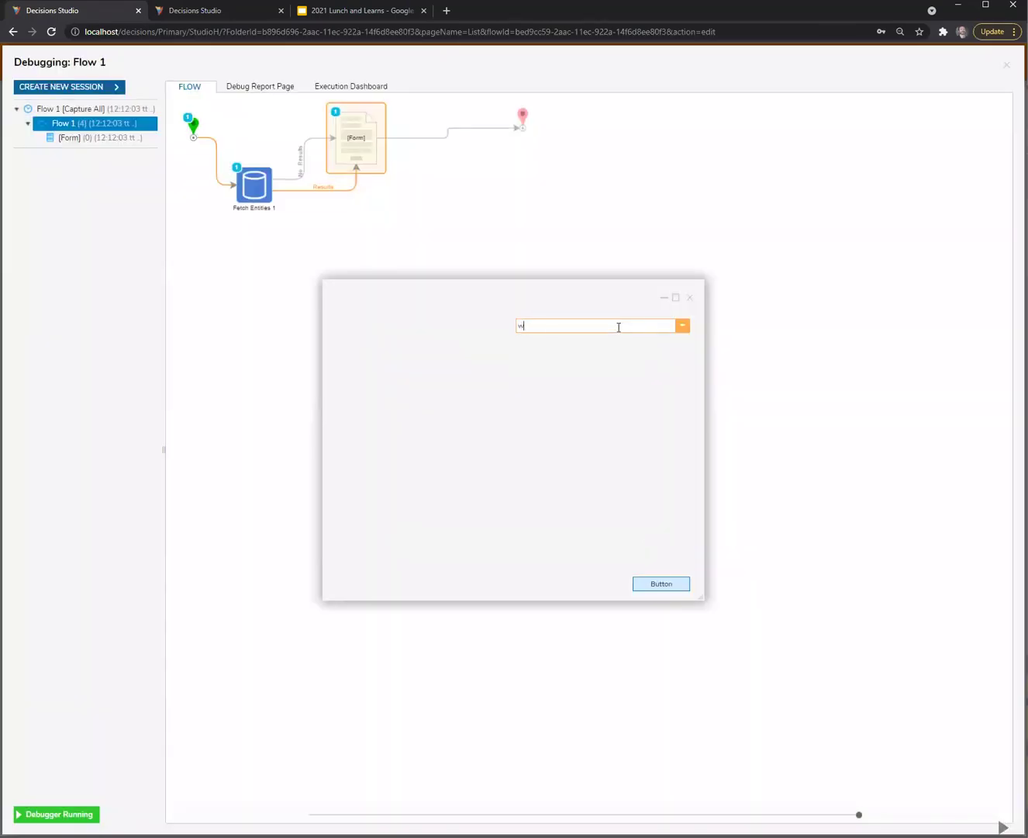
type("wi")
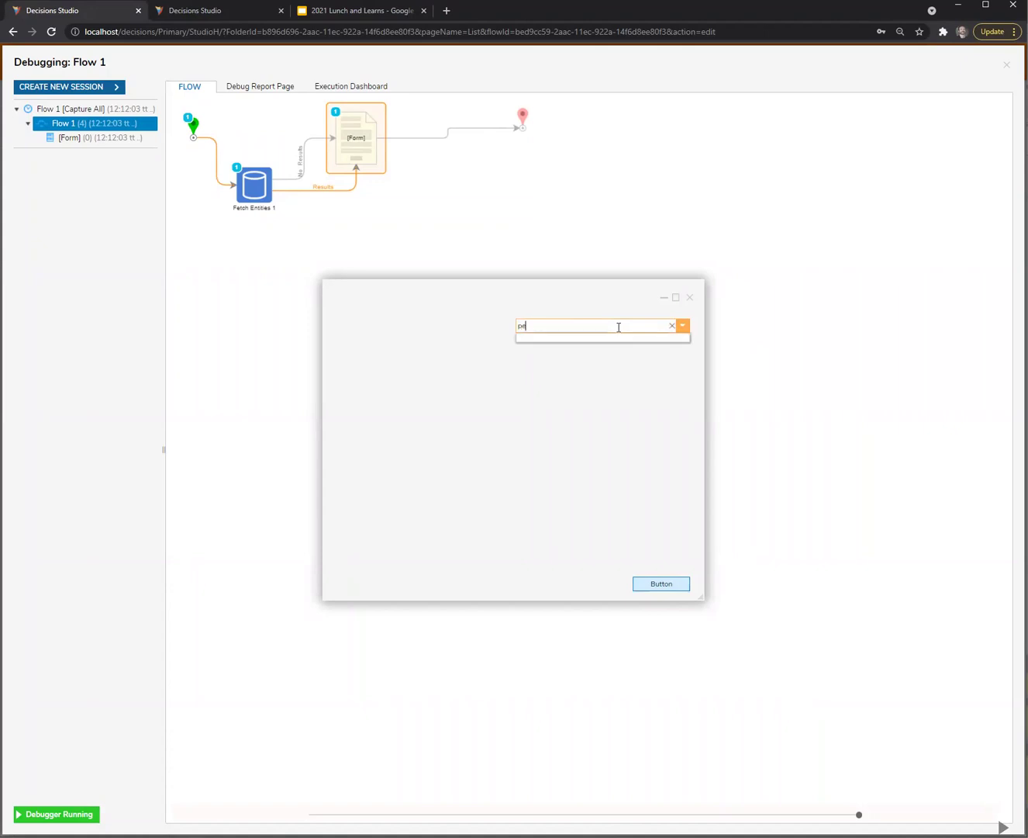
left_click(244, 9)
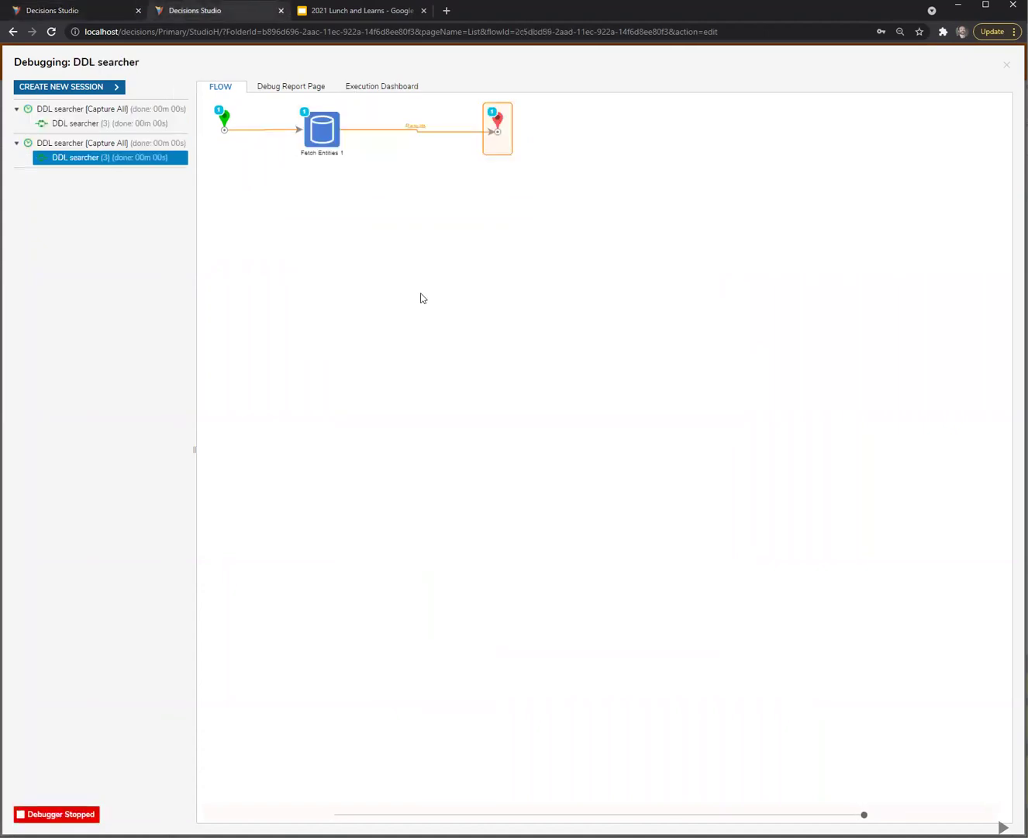
Review the DDL searcher's input/output data, then leave the debugger for the designer
mouse_move(332, 136)
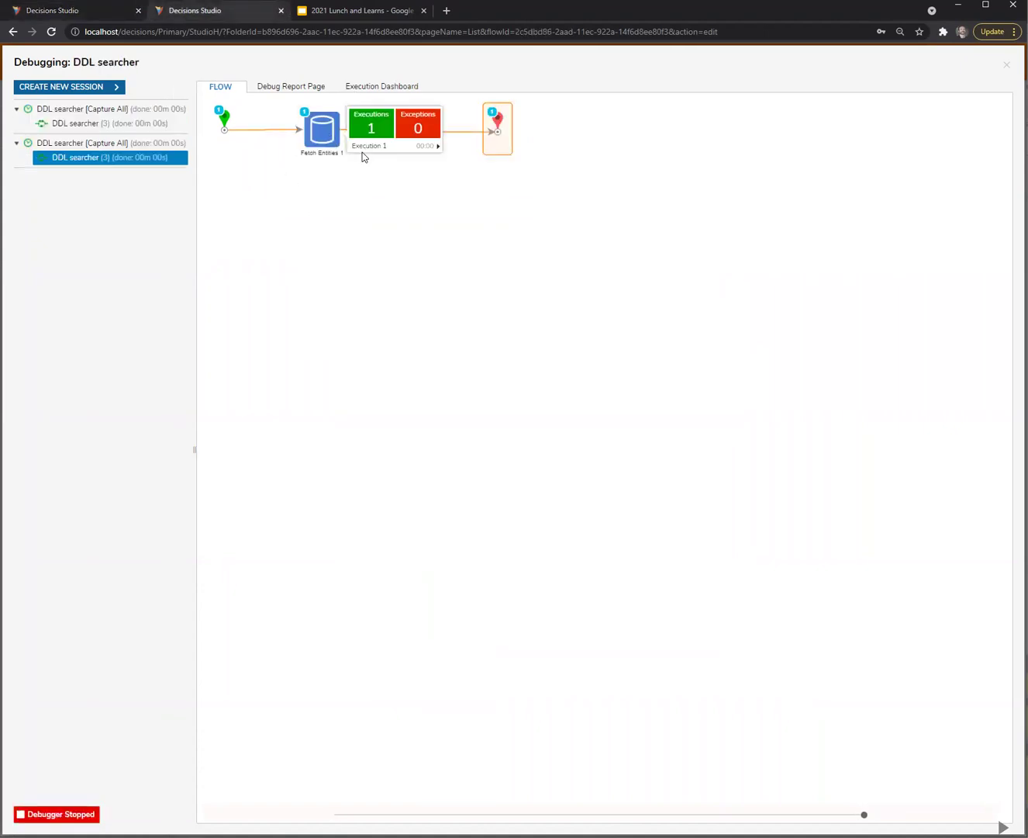
mouse_move(436, 145)
left_click(474, 152)
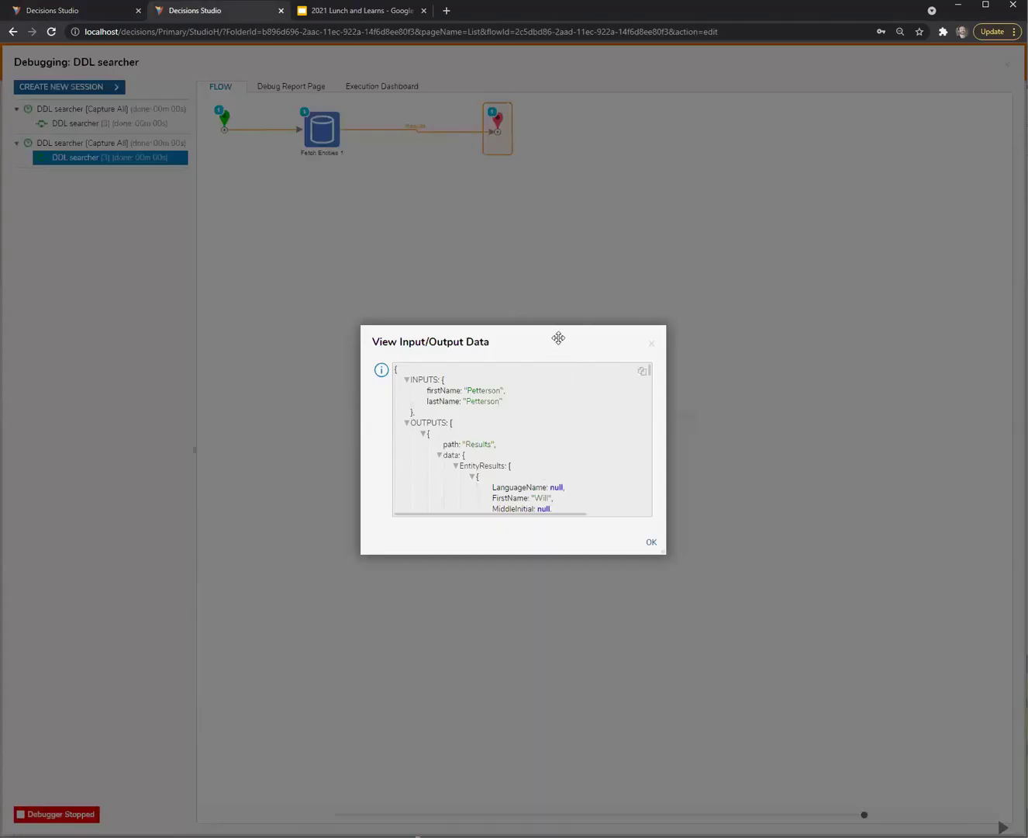
left_click(592, 336)
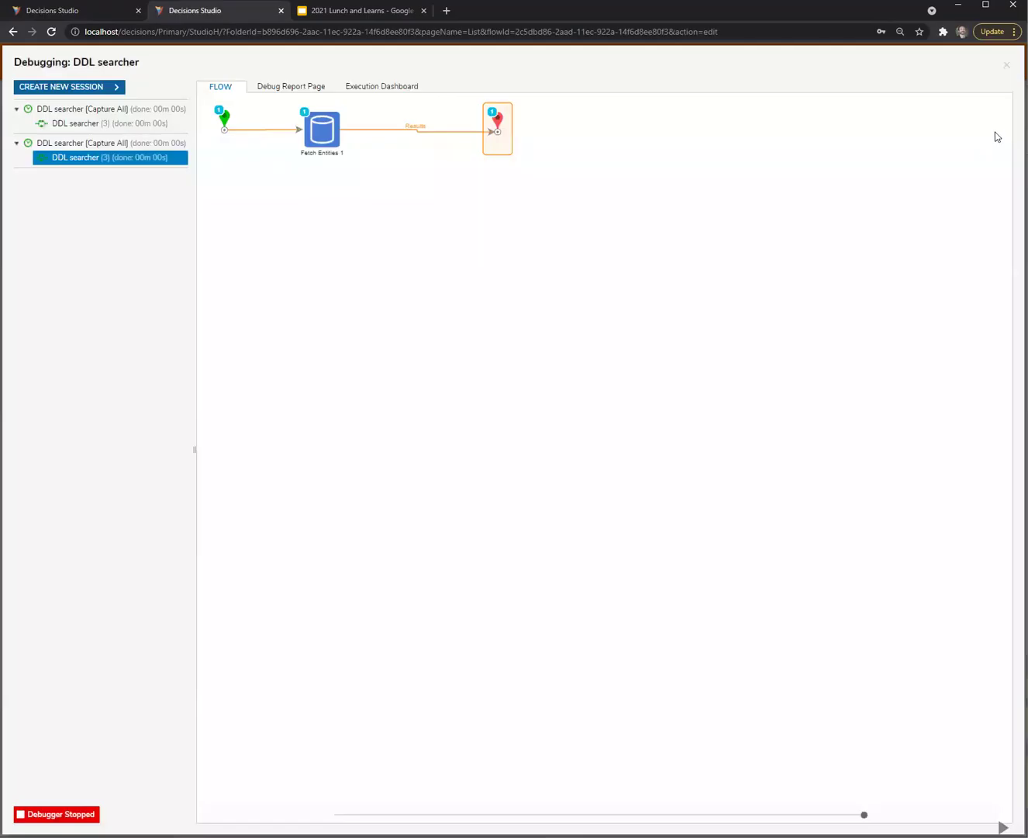
left_click(1006, 69)
Delete Fetch Entities' firstName Contains criterion, keeping lastName Contains, and save the DDL searcher
left_click(291, 138)
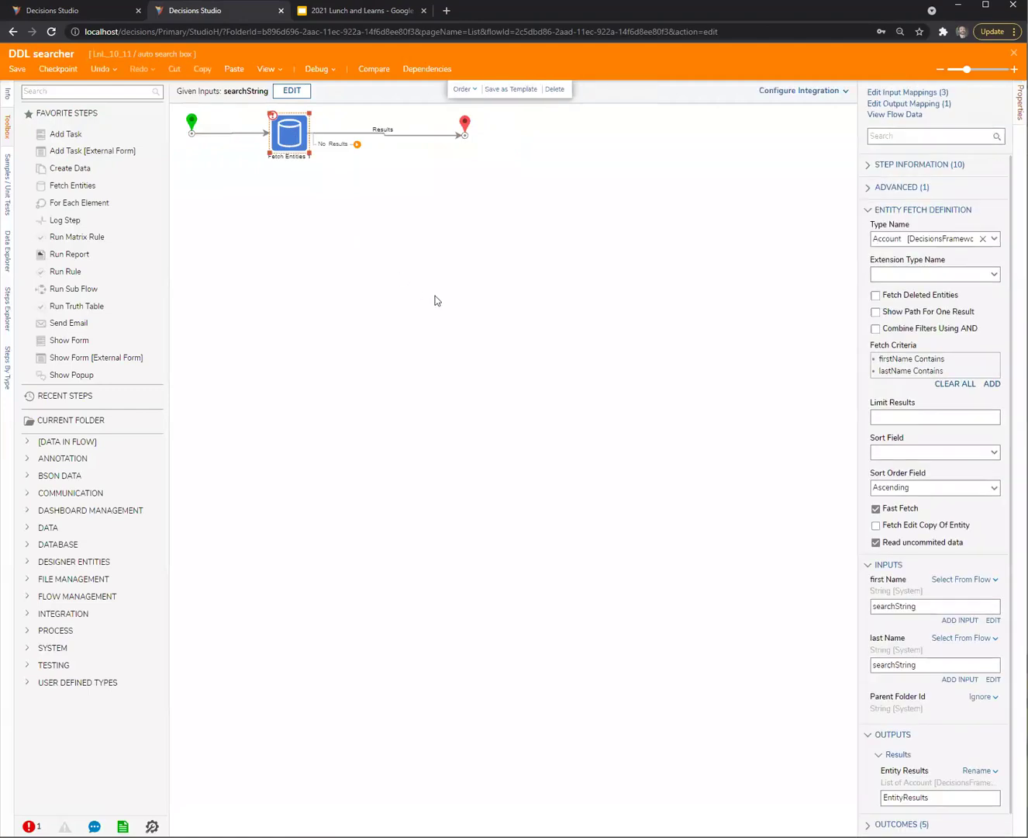
left_click_drag(860, 380, 745, 392)
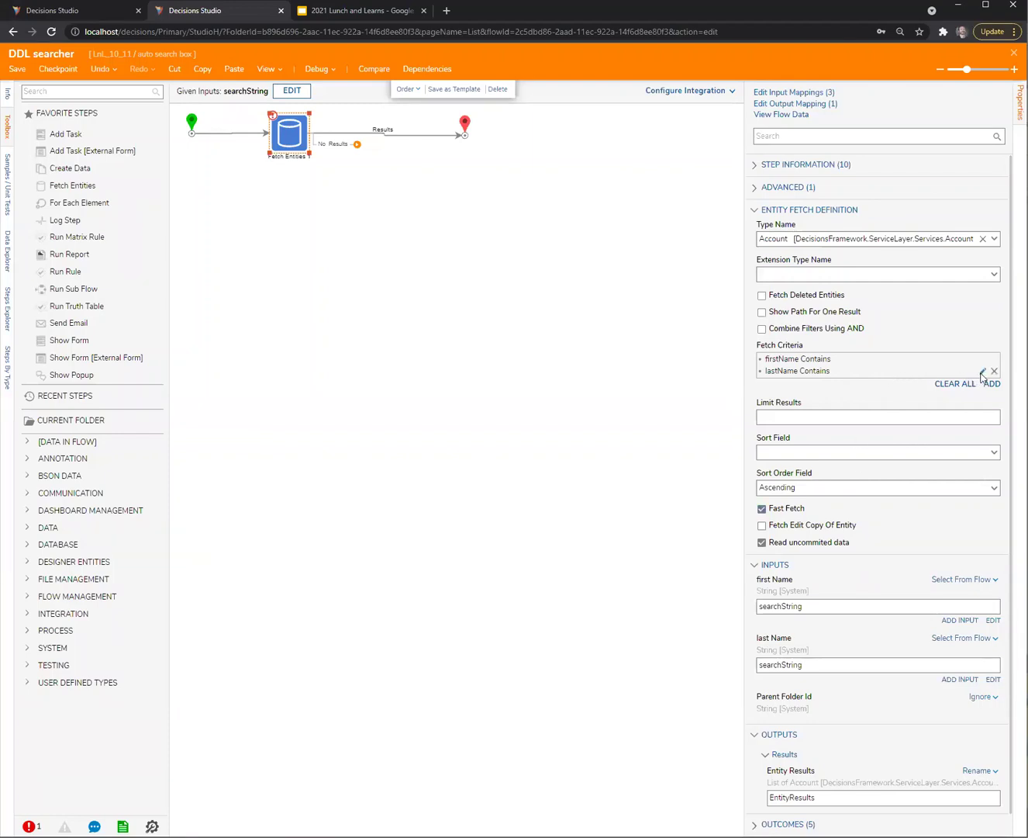
left_click(982, 371)
left_click(640, 290)
left_click(994, 359)
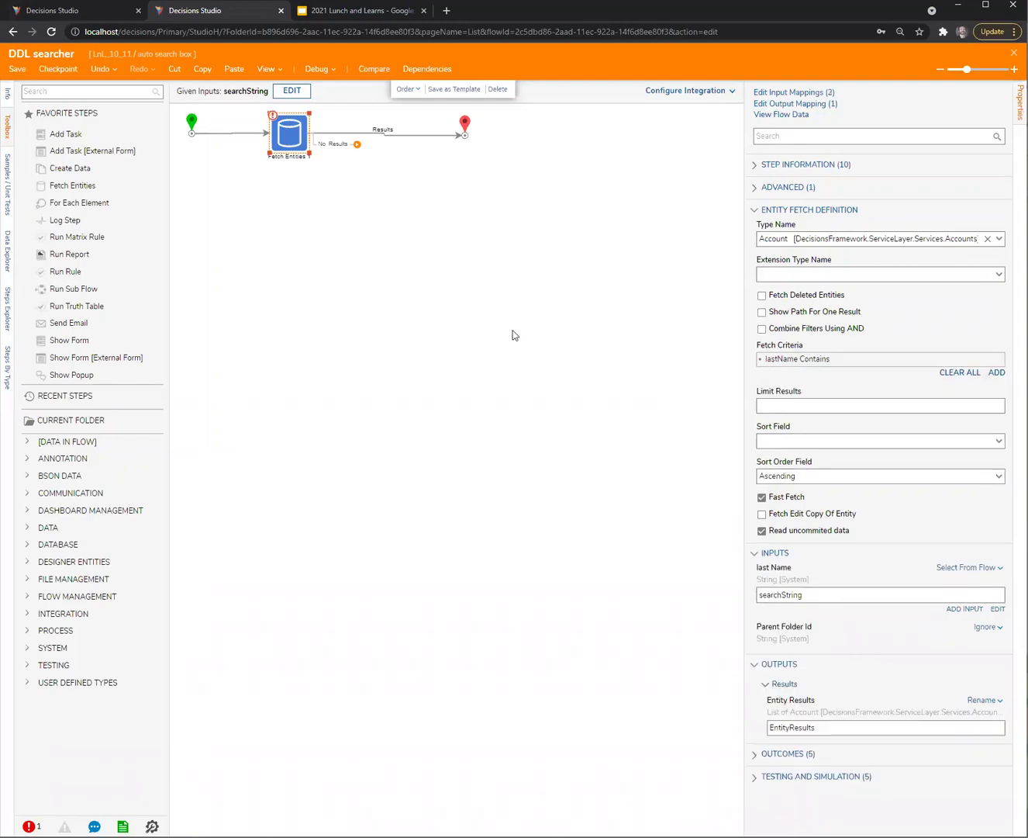
left_click(505, 338)
key("ctrl+s")
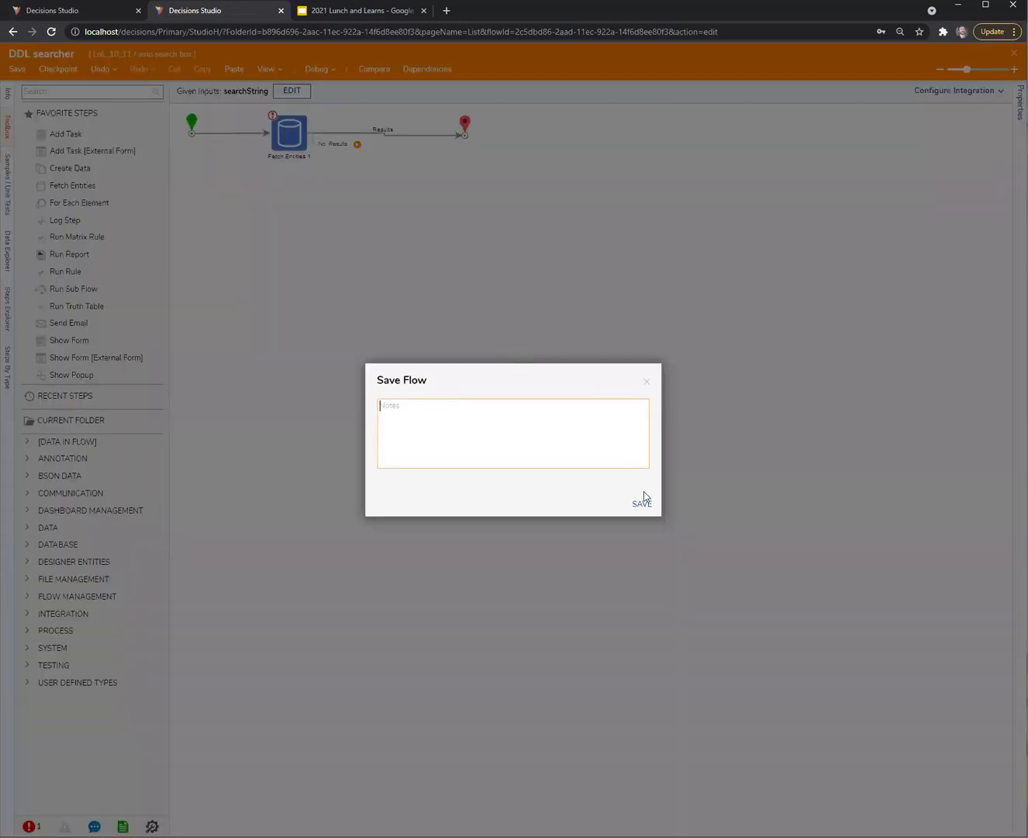
left_click(642, 497)
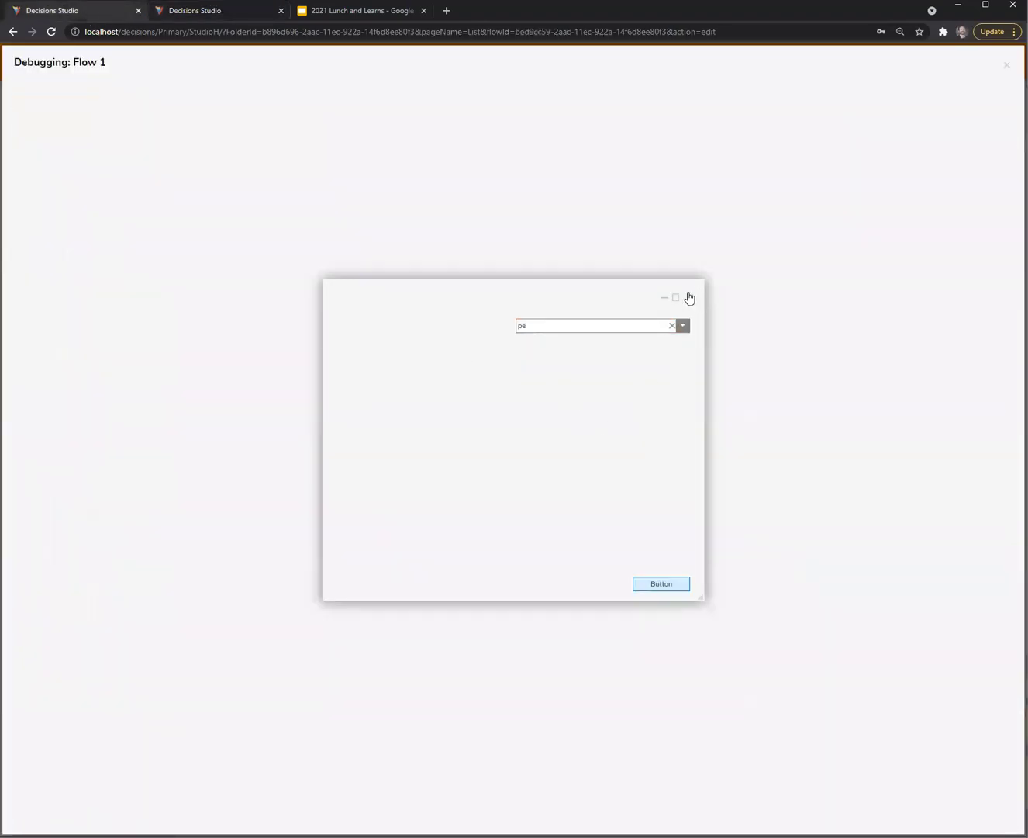
Rerun the Flow 1 debugger and test a new partial search in the combo box
left_click(689, 298)
left_click(527, 322)
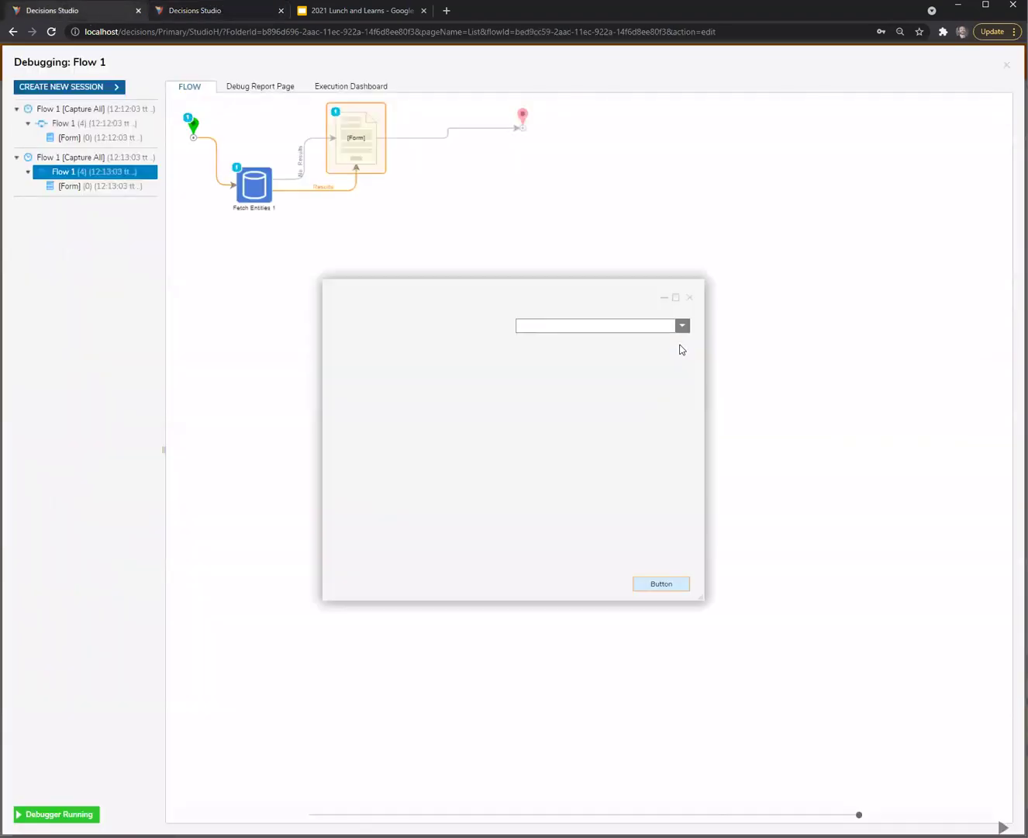
left_click(611, 324)
type("wil")
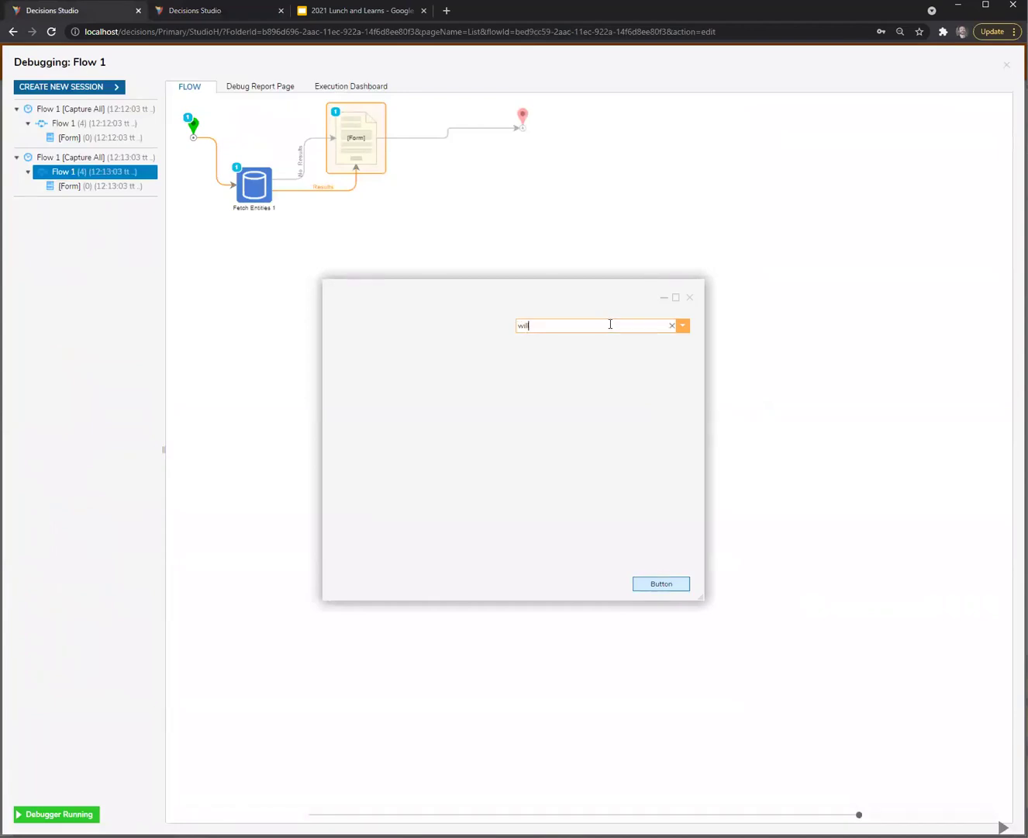
type("l")
type("pe")
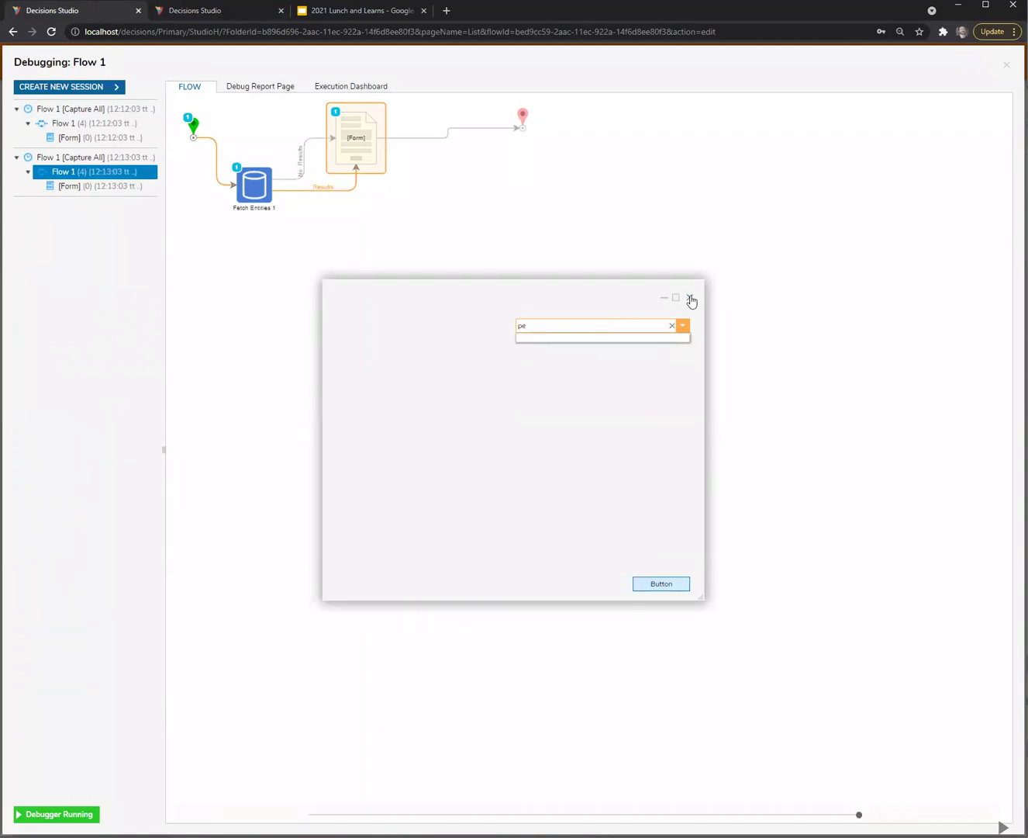
left_click(689, 298)
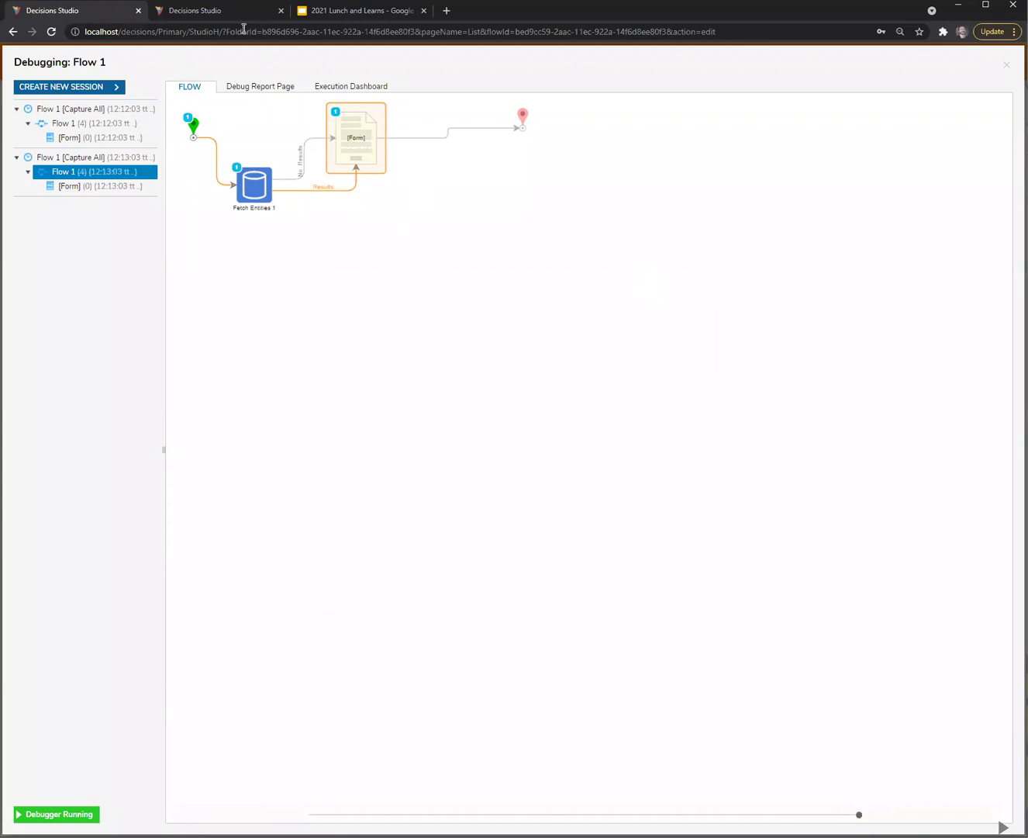
Delete Fetch Entities 1, connect Start directly to the Form step, and save Flow 1
left_click(1006, 65)
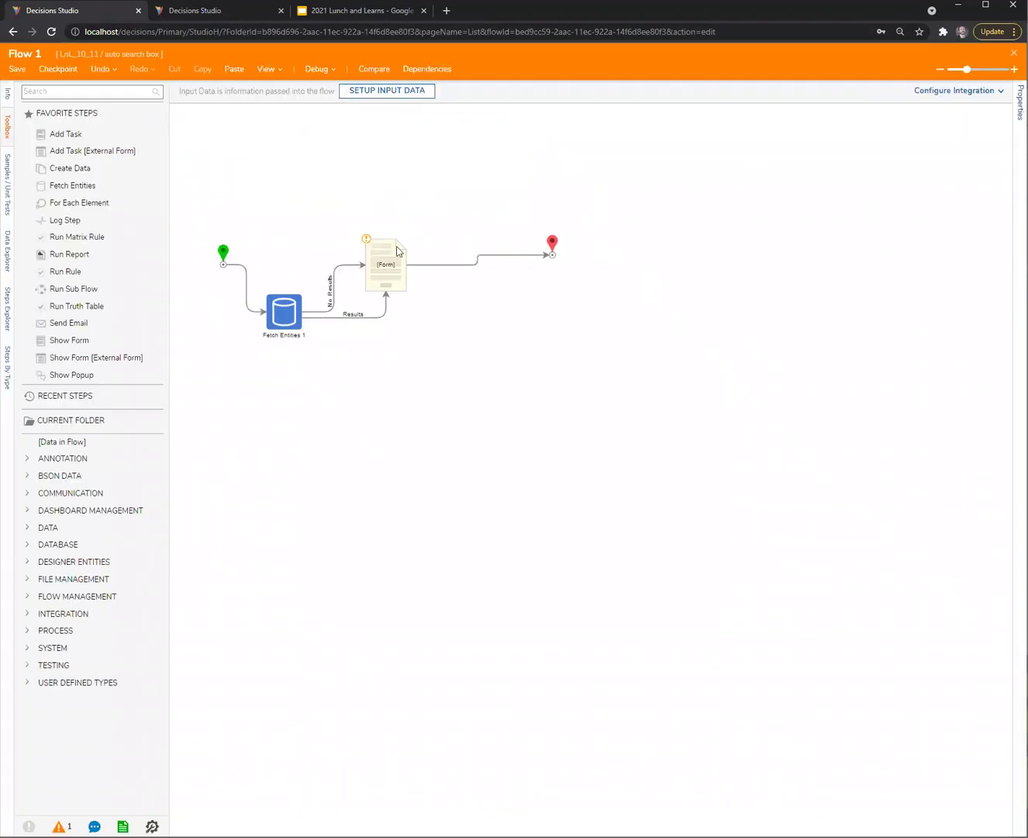
left_click(280, 321)
key("Delete")
left_click_drag(264, 266, 296, 280)
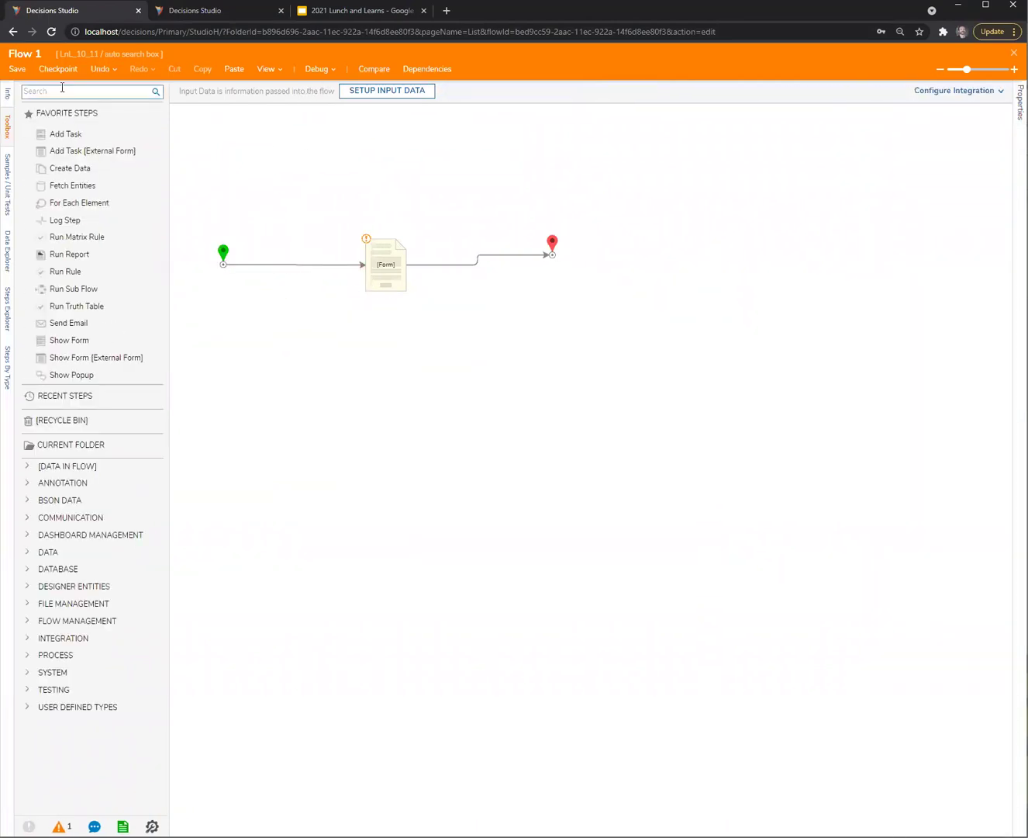
key("ctrl+s")
left_click(642, 503)
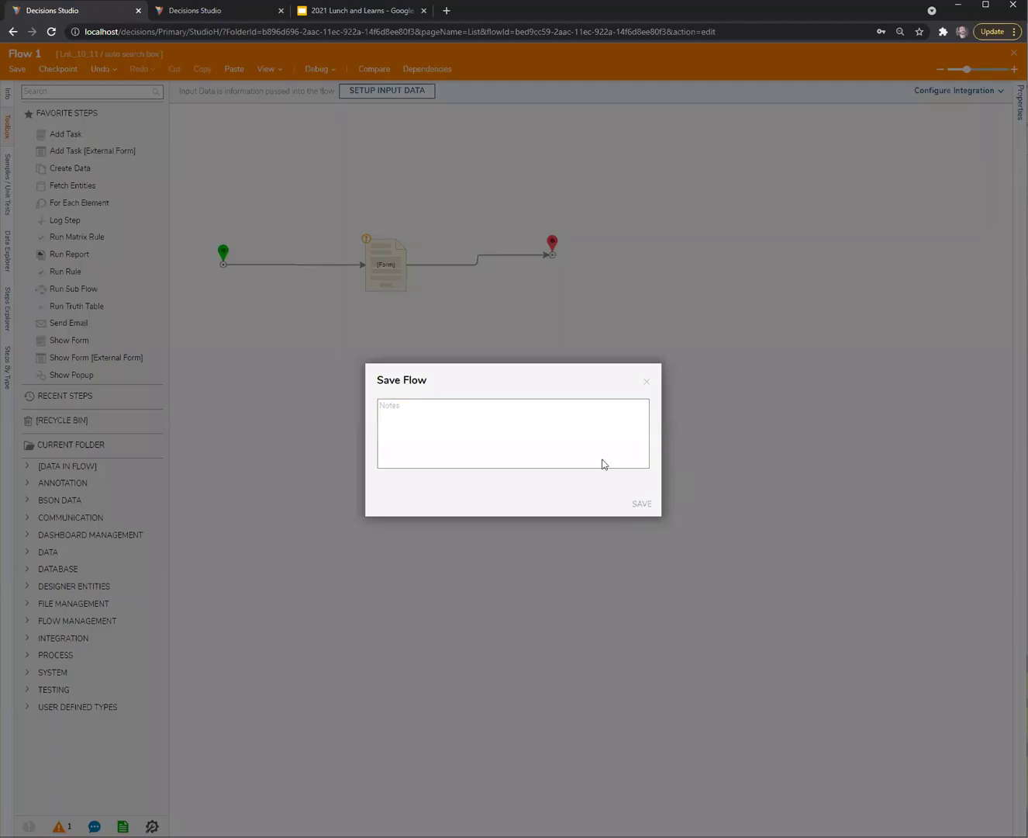
Debug the revised Flow 1, then close the debugger
left_click(315, 69)
left_click(558, 326)
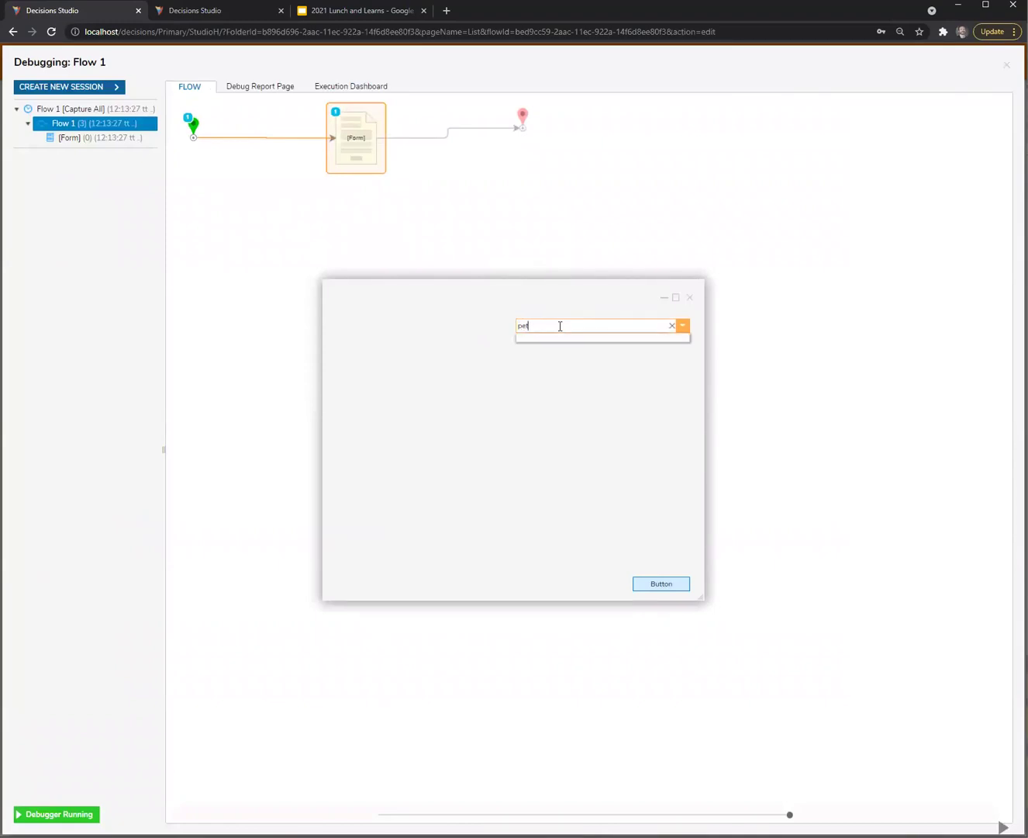
left_click(689, 297)
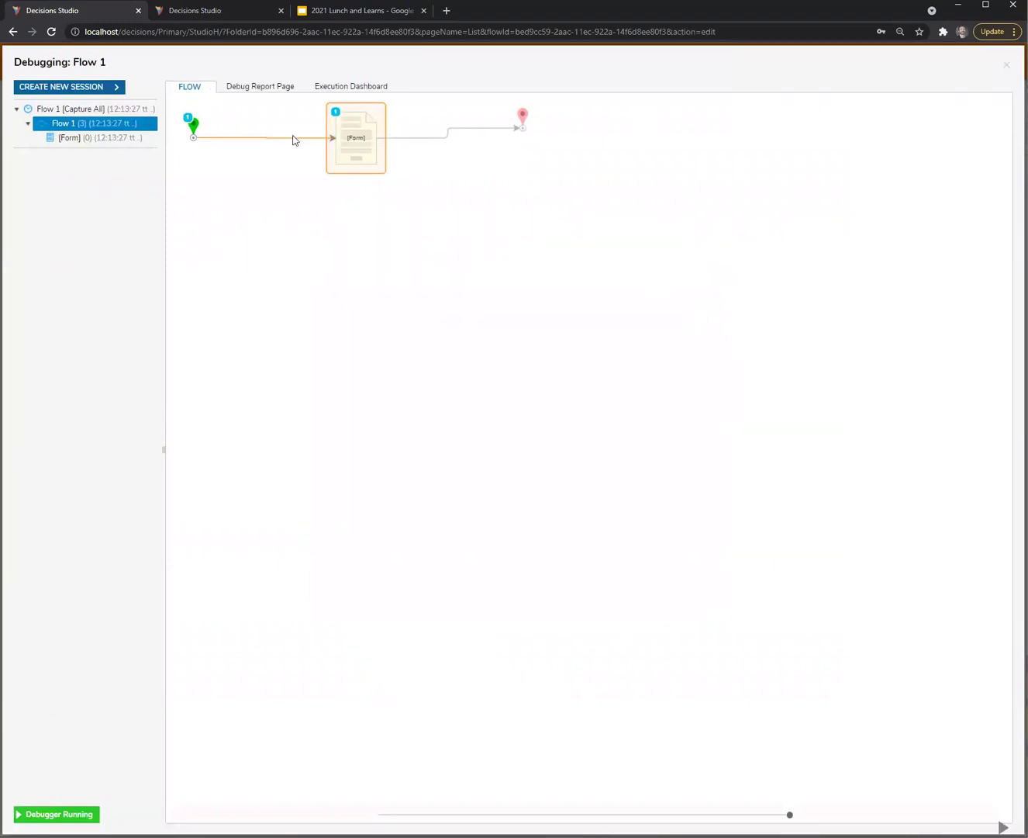
left_click(212, 14)
left_click(119, 11)
left_click(1007, 70)
Select Flow 1's Form step and open Form 1 for editing
left_click(397, 280)
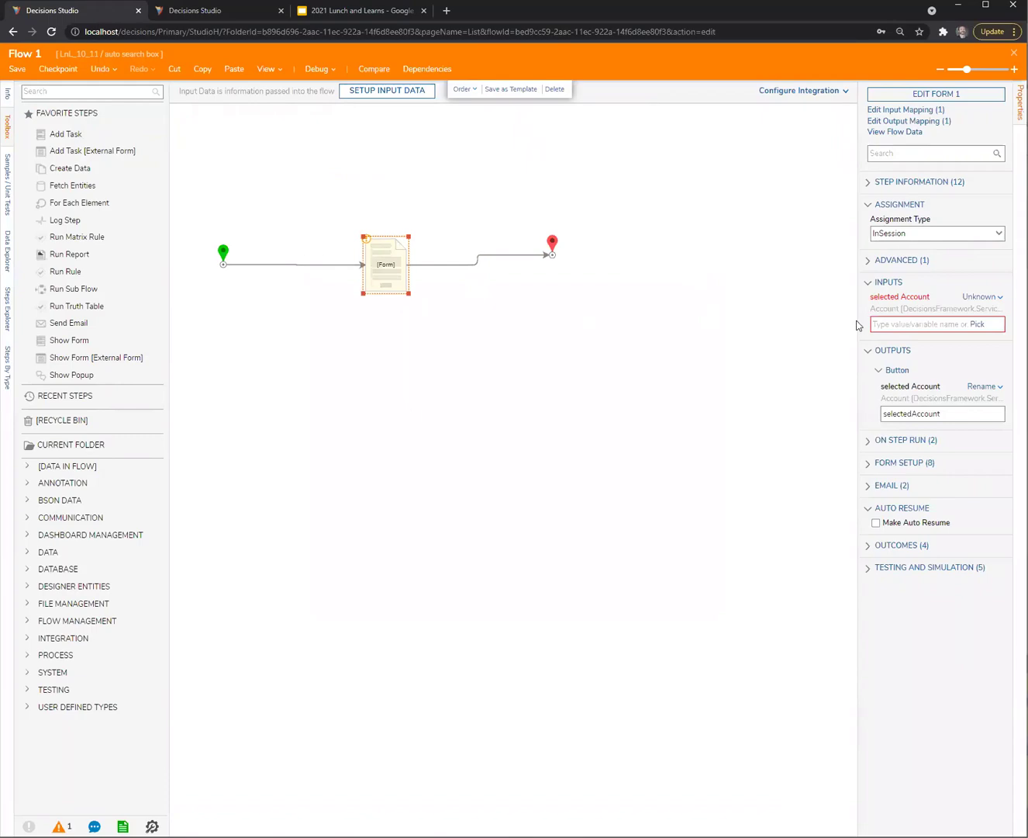
left_click_drag(851, 322, 835, 321)
left_click(944, 96)
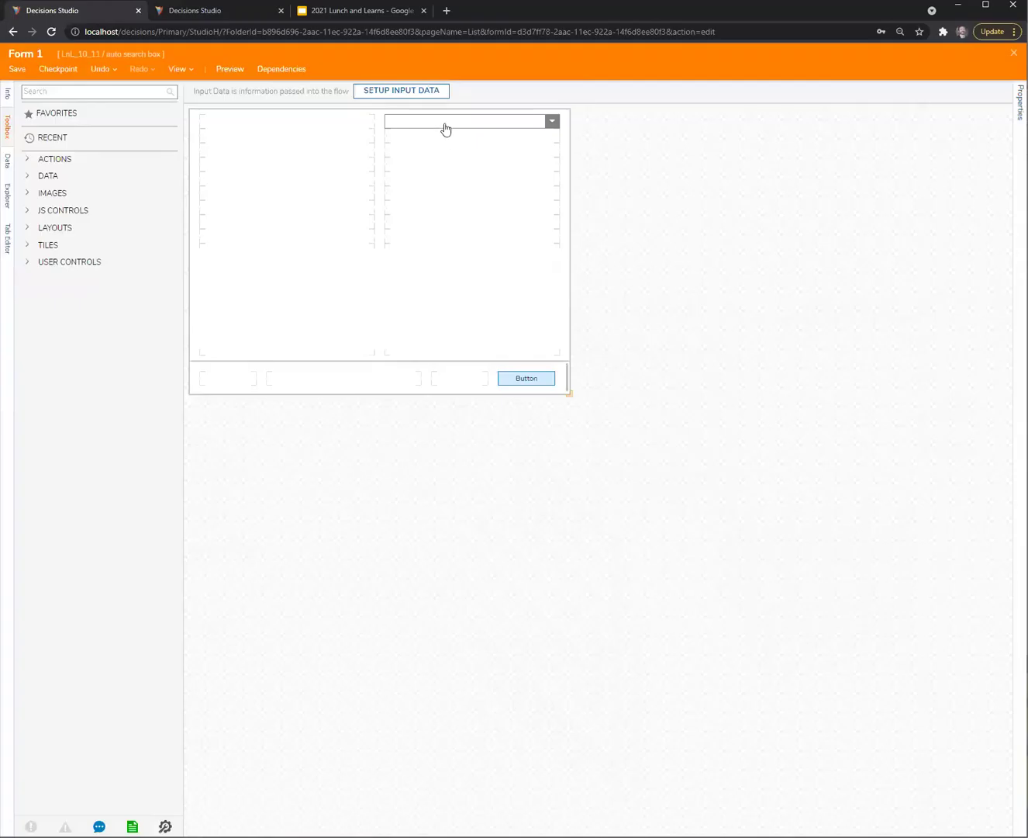
Select the combo box and open the DDL searcher flow behind it
left_click(446, 129)
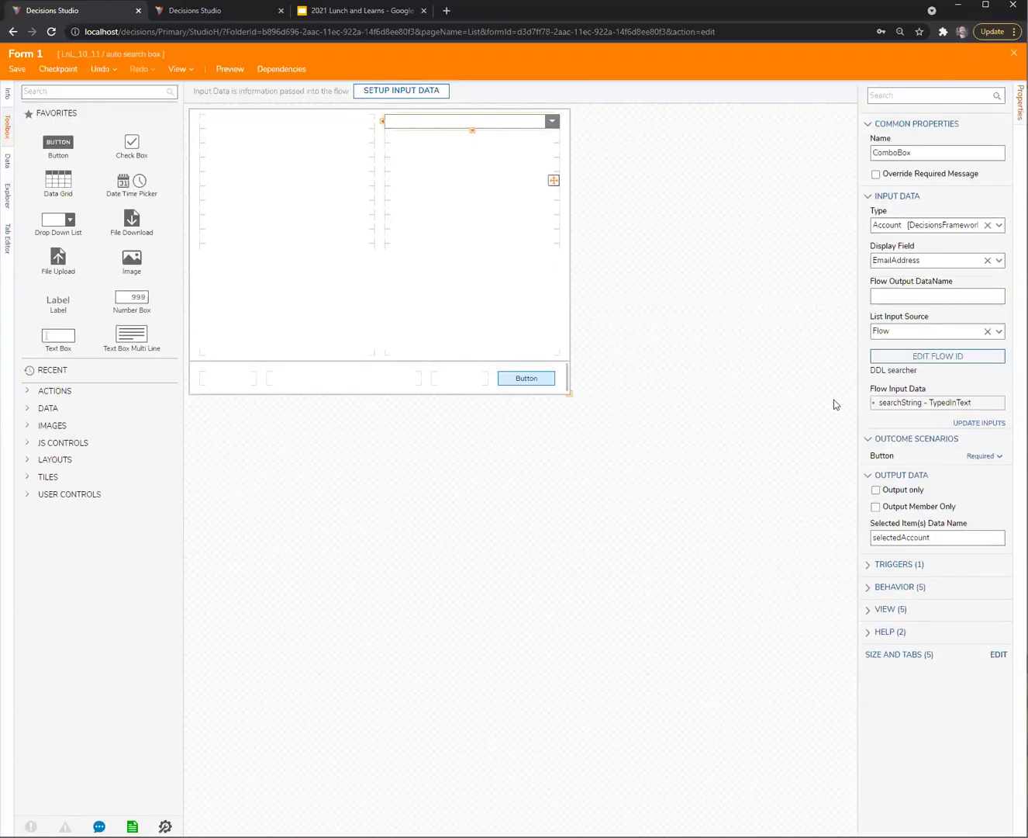
left_click_drag(756, 413, 755, 418)
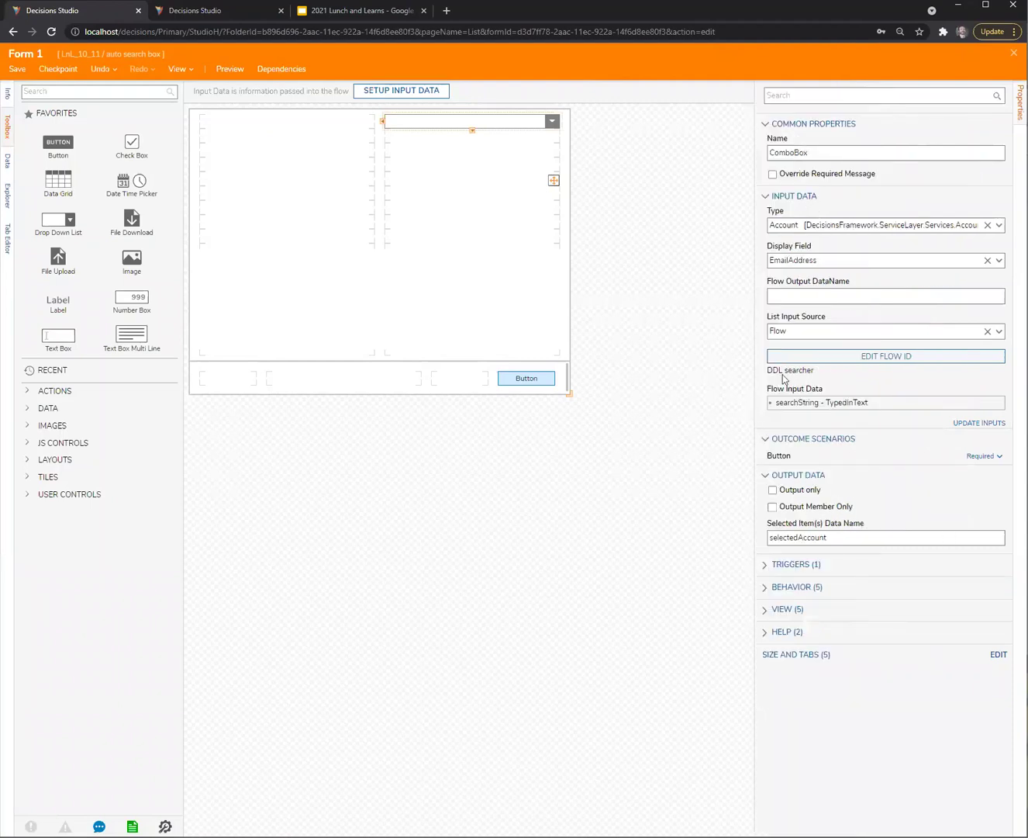
left_click(823, 300)
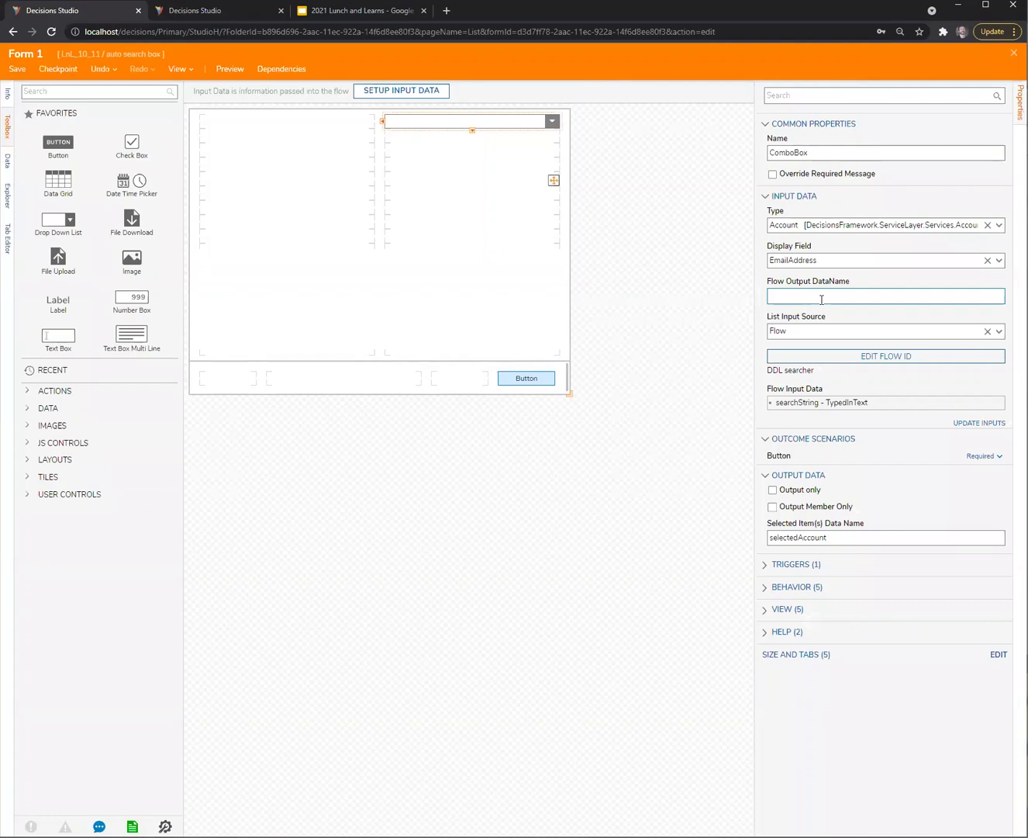
left_click(822, 299)
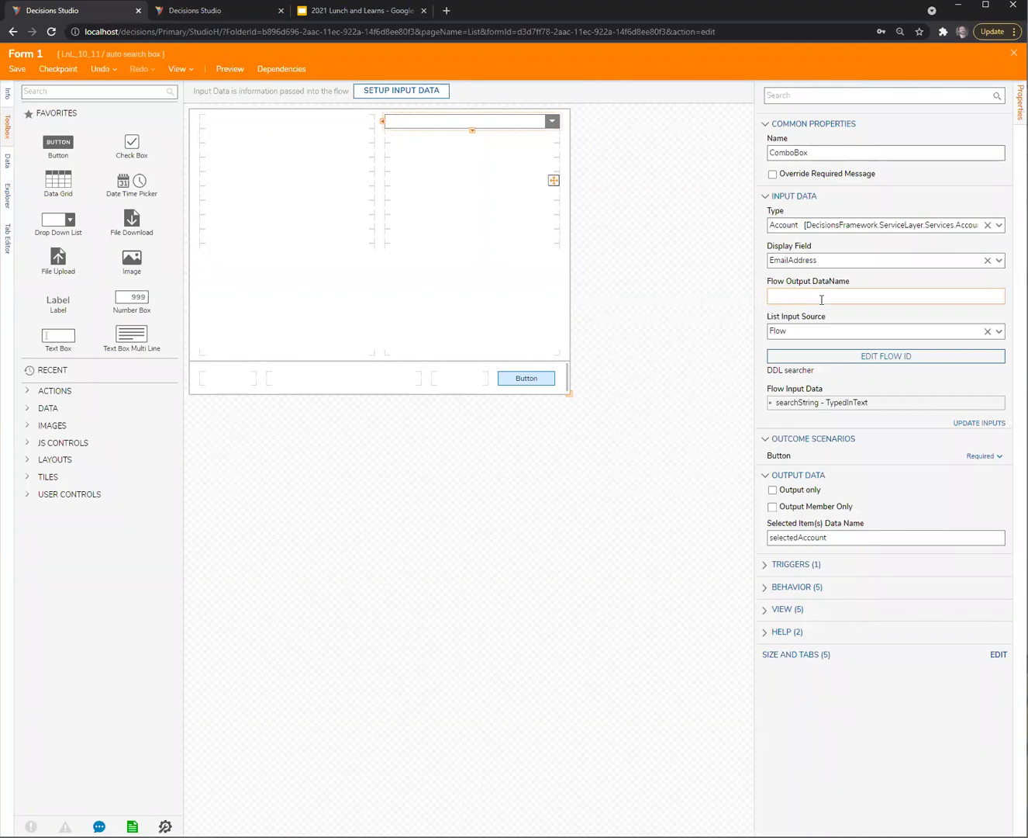
left_click(970, 356)
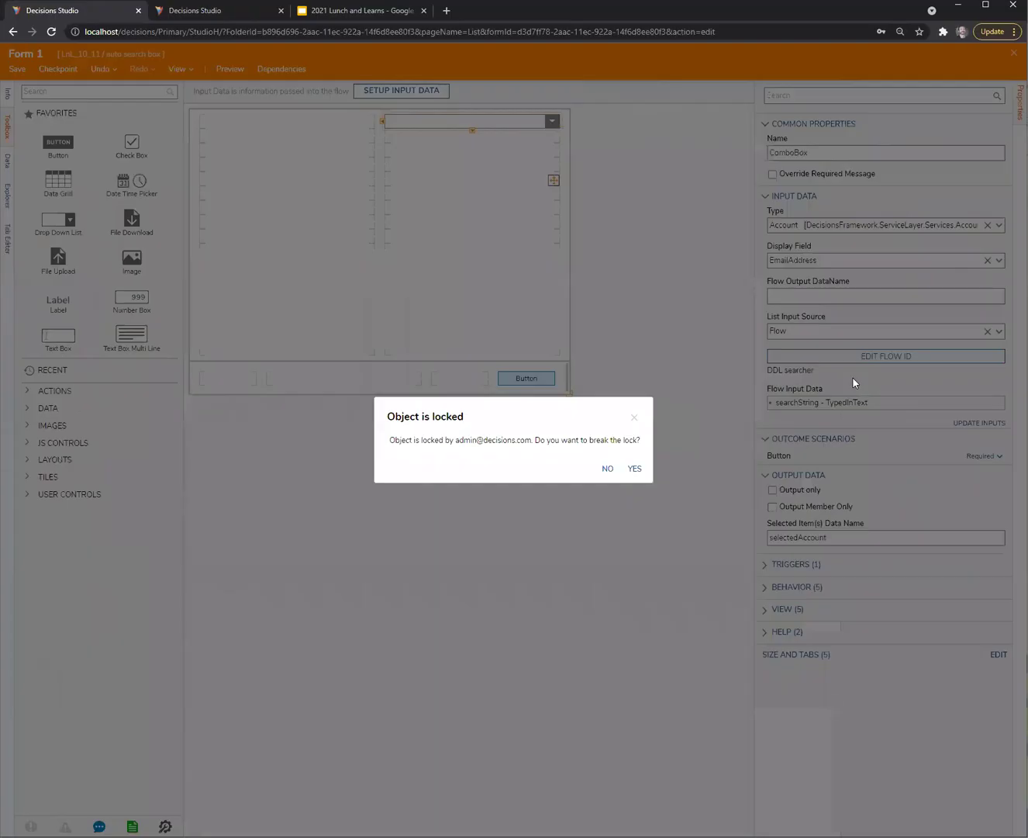
Copy the output name 'Output' from the DDL searcher End step's Output Data editor
left_click(234, 10)
left_click(466, 122)
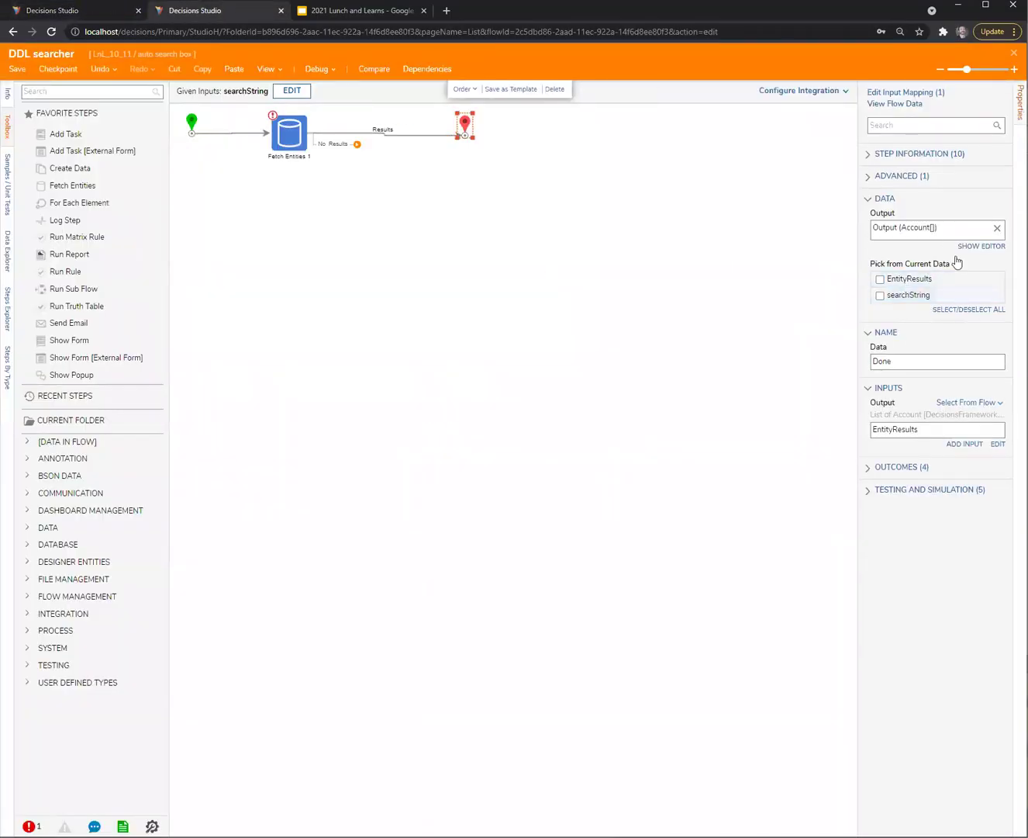
left_click(986, 246)
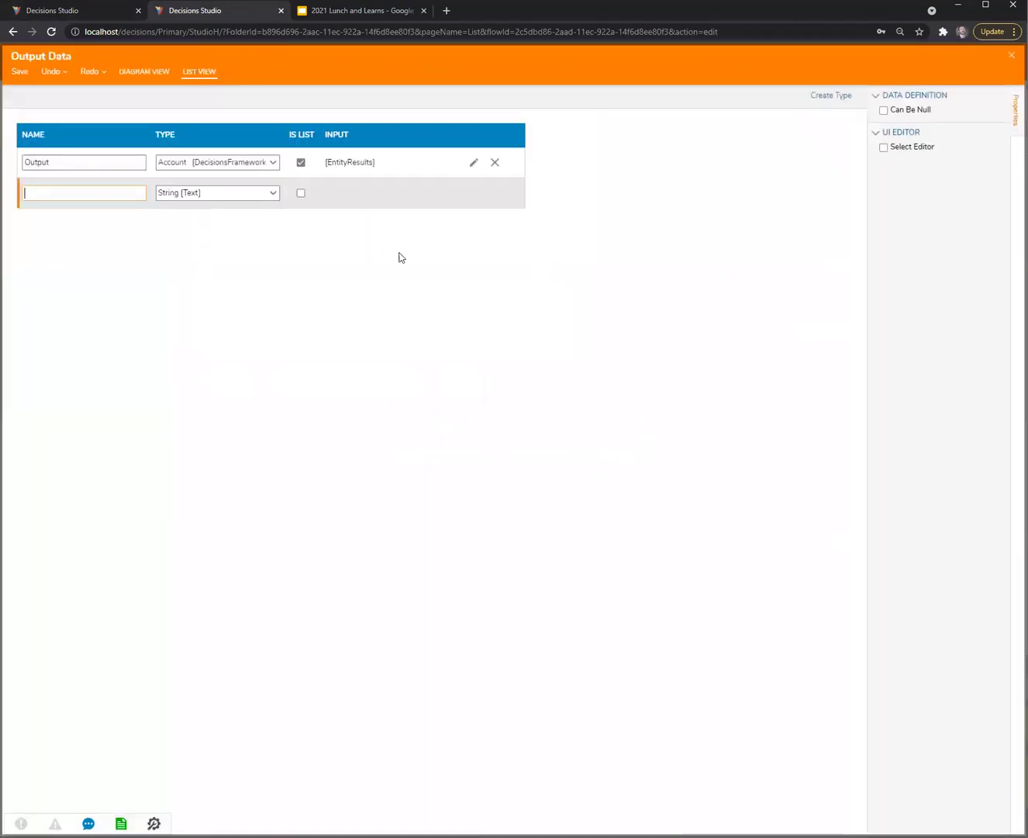
double_click(58, 160)
key("ctrl+c")
Paste 'Output' into the ComboBox's Flow Output DataName field and save Form 1
left_click(78, 10)
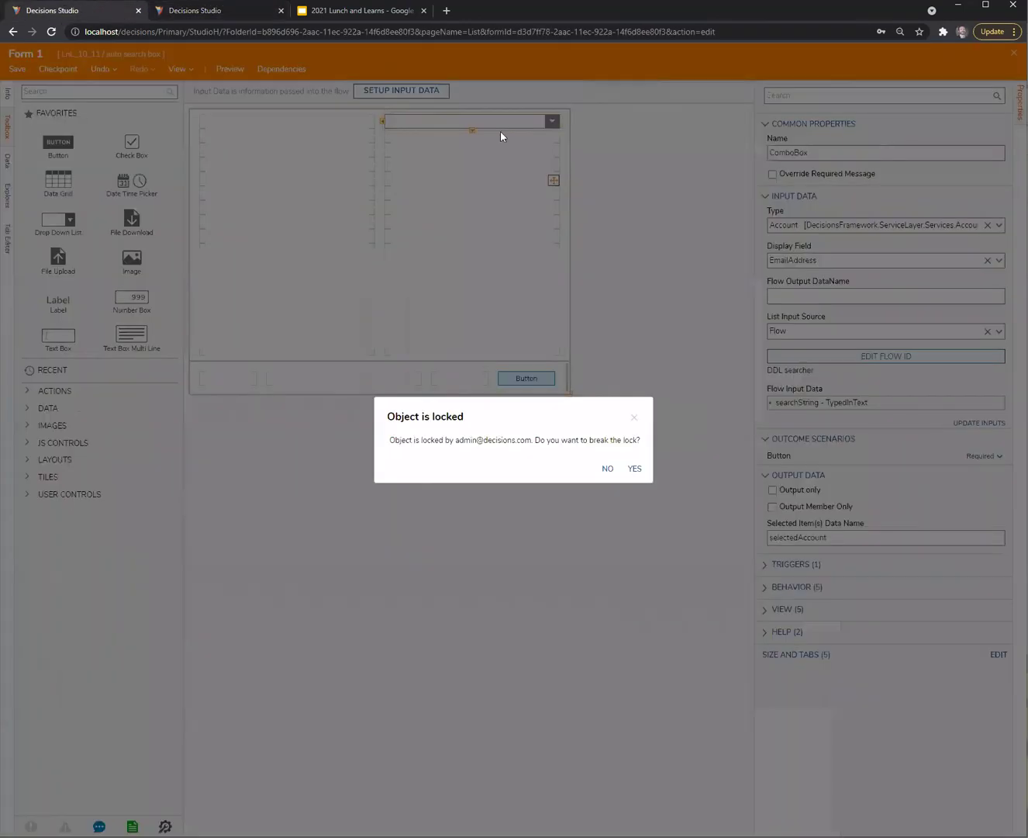
left_click(607, 469)
left_click(842, 295)
key("ctrl+v")
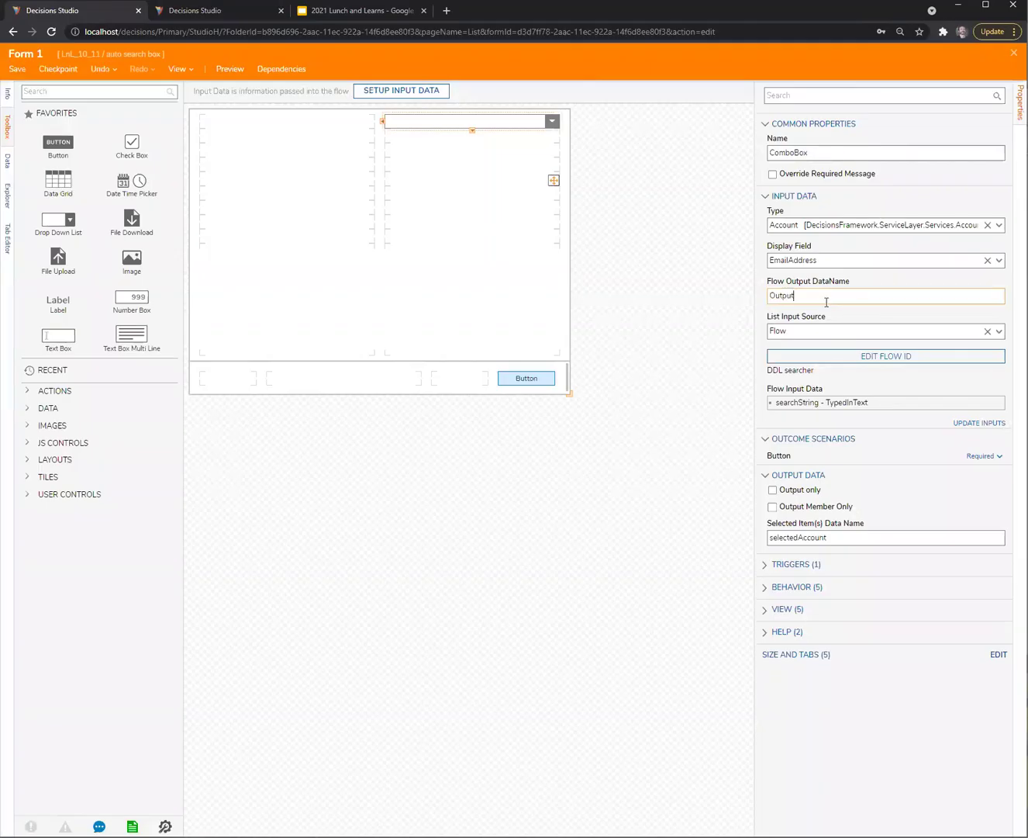
left_click(568, 512)
left_click(17, 68)
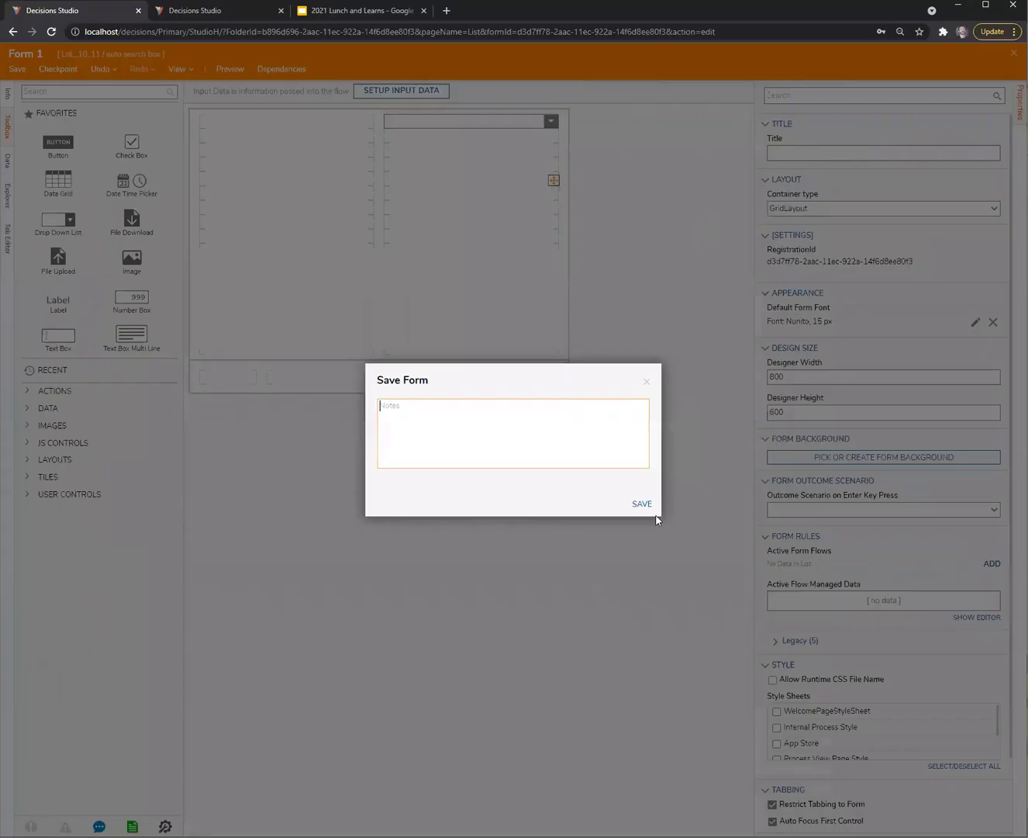
left_click(641, 502)
left_click(231, 8)
Duplicate the browser tab and open Flow 1, breaking its lock
right_click(230, 9)
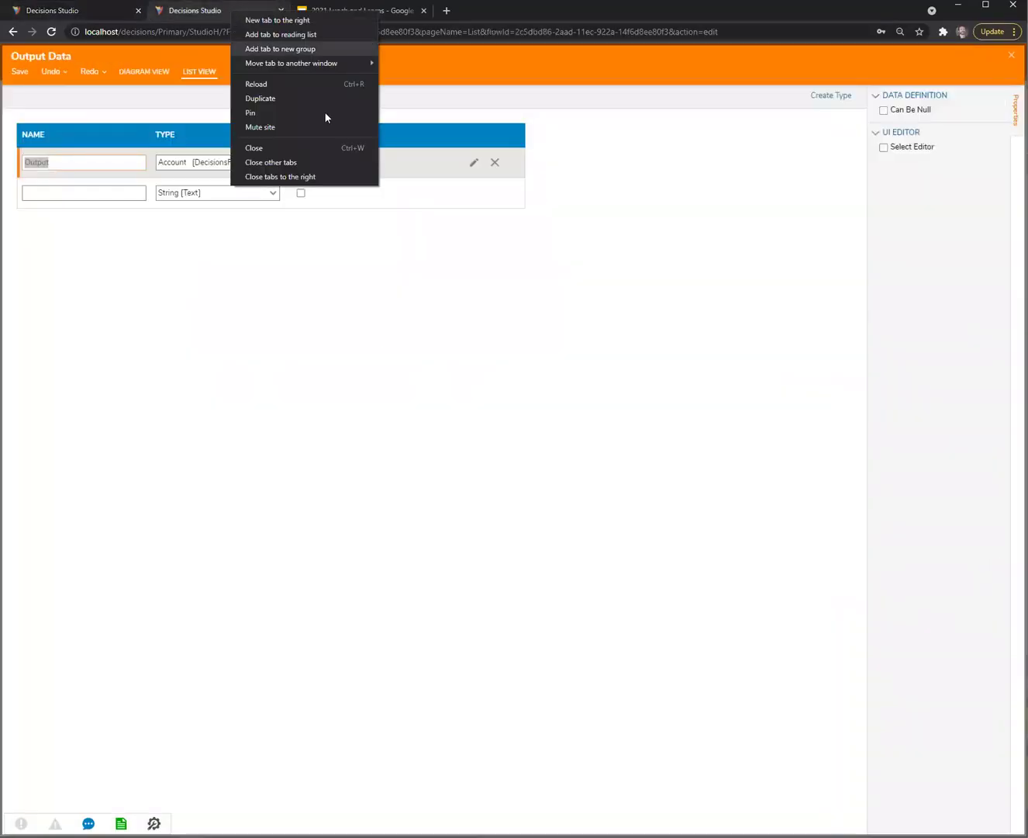
left_click(307, 99)
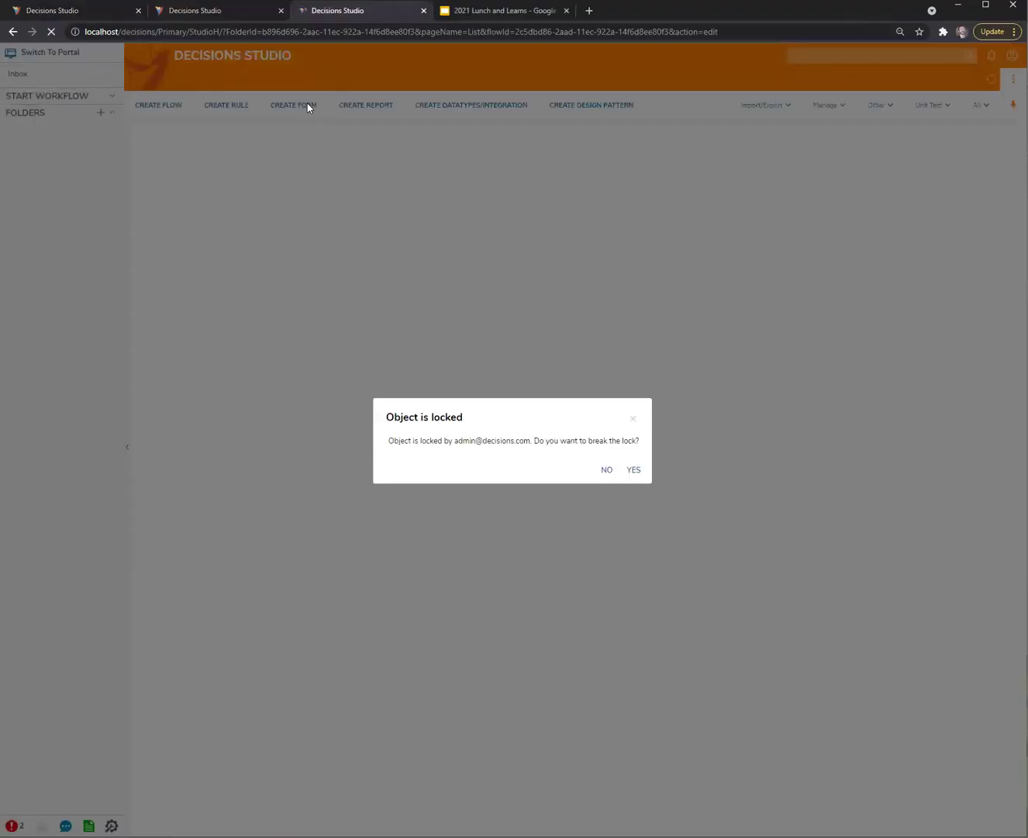
left_click(607, 469)
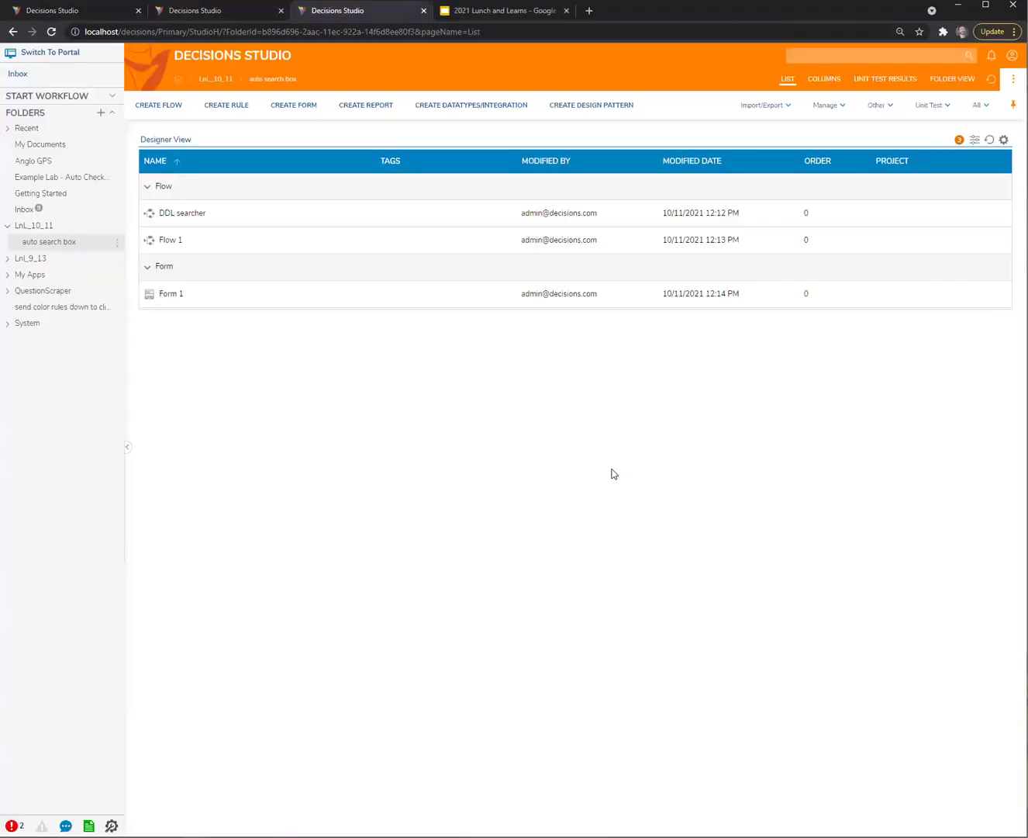
left_click(172, 243)
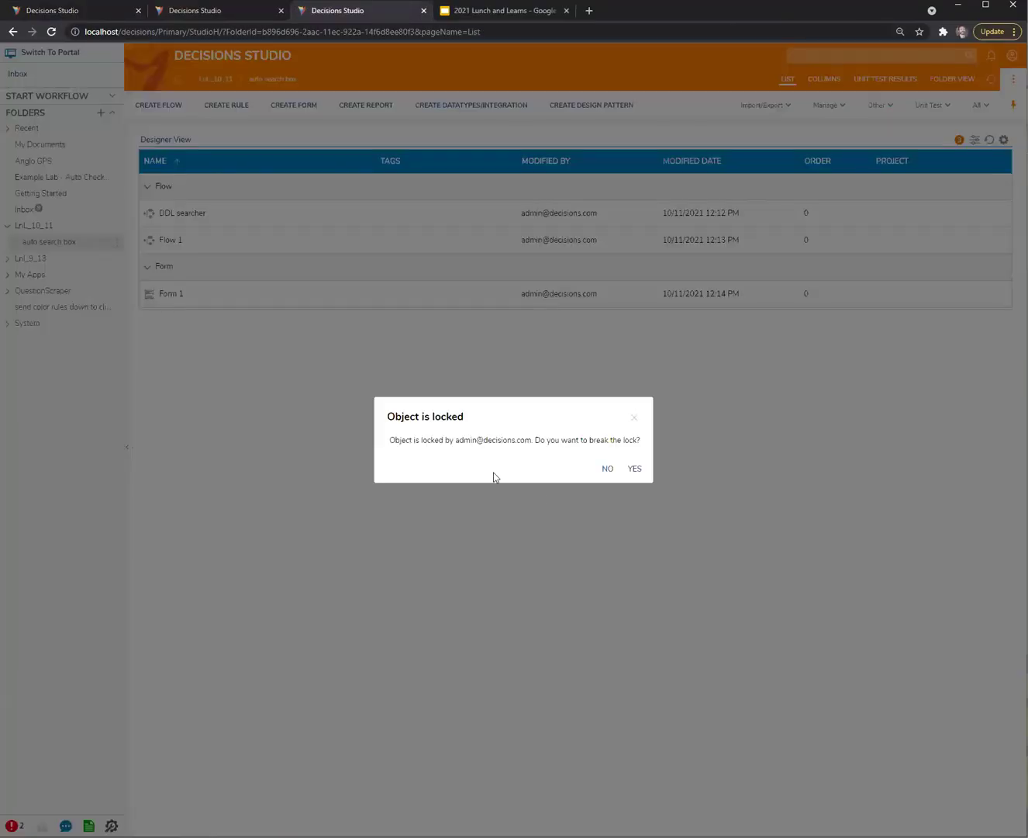
left_click(628, 470)
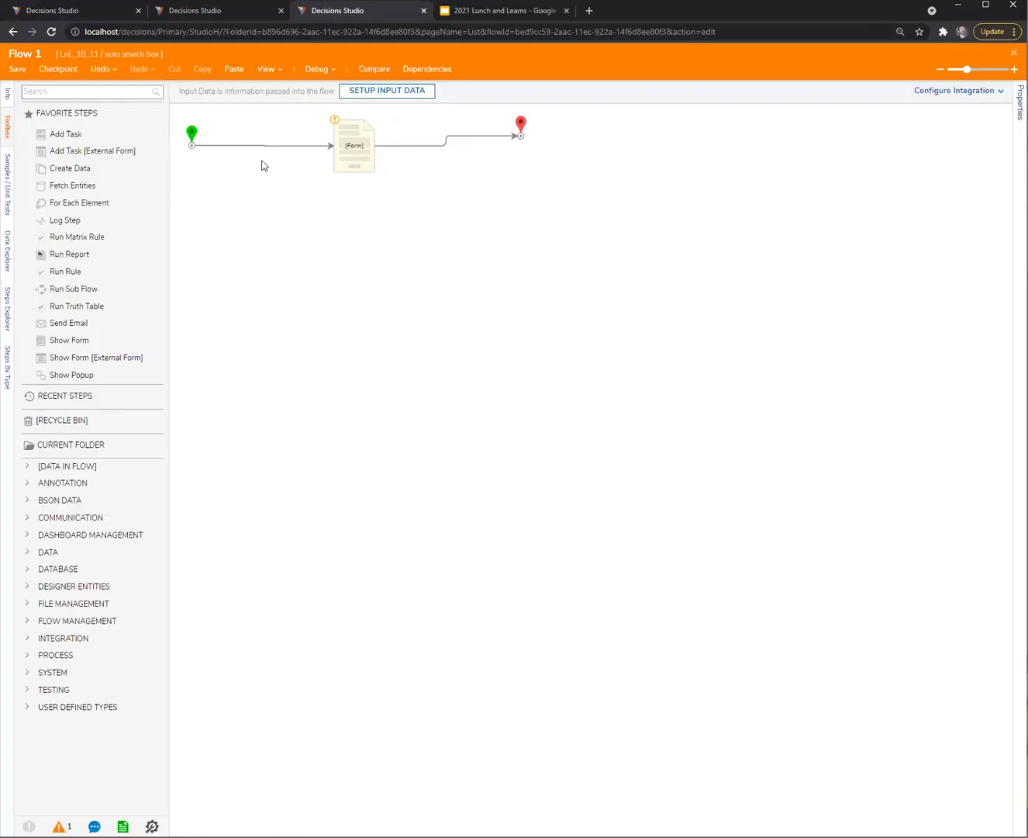
Debug Flow 1 and search accounts in the combo box
left_click(318, 75)
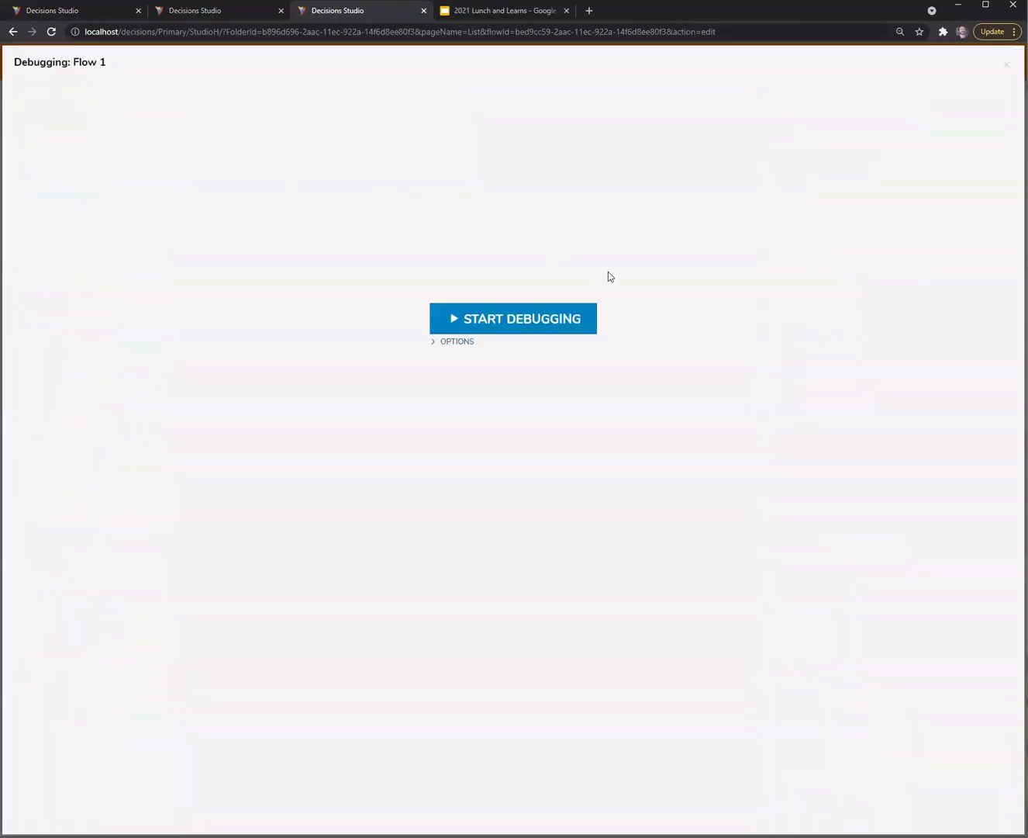
left_click(509, 323)
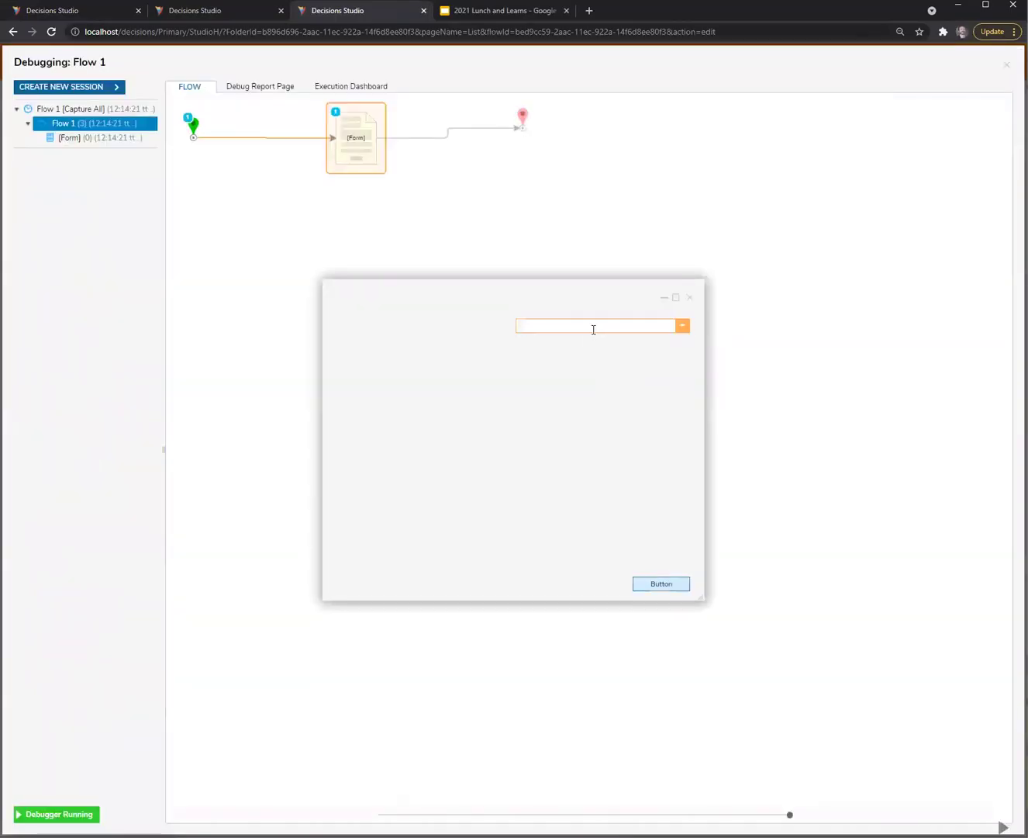
left_click(682, 326)
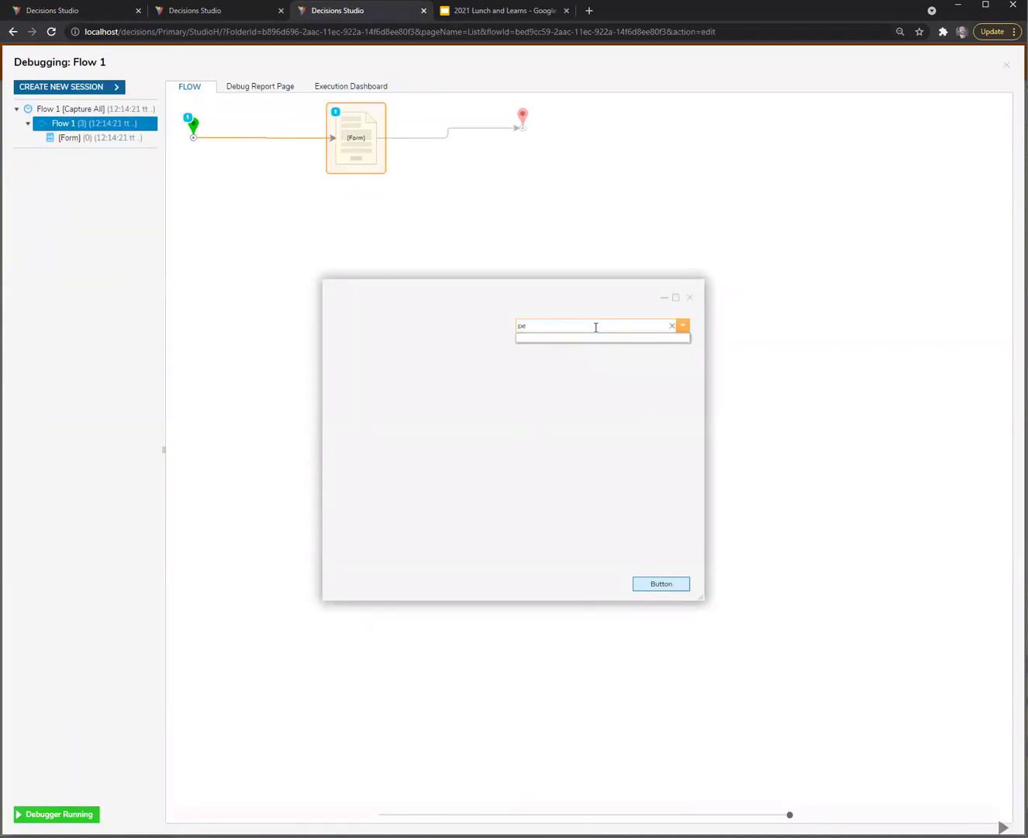
Close the DDL searcher's Output Data editor and reselect the combo box on Form 1
left_click(222, 12)
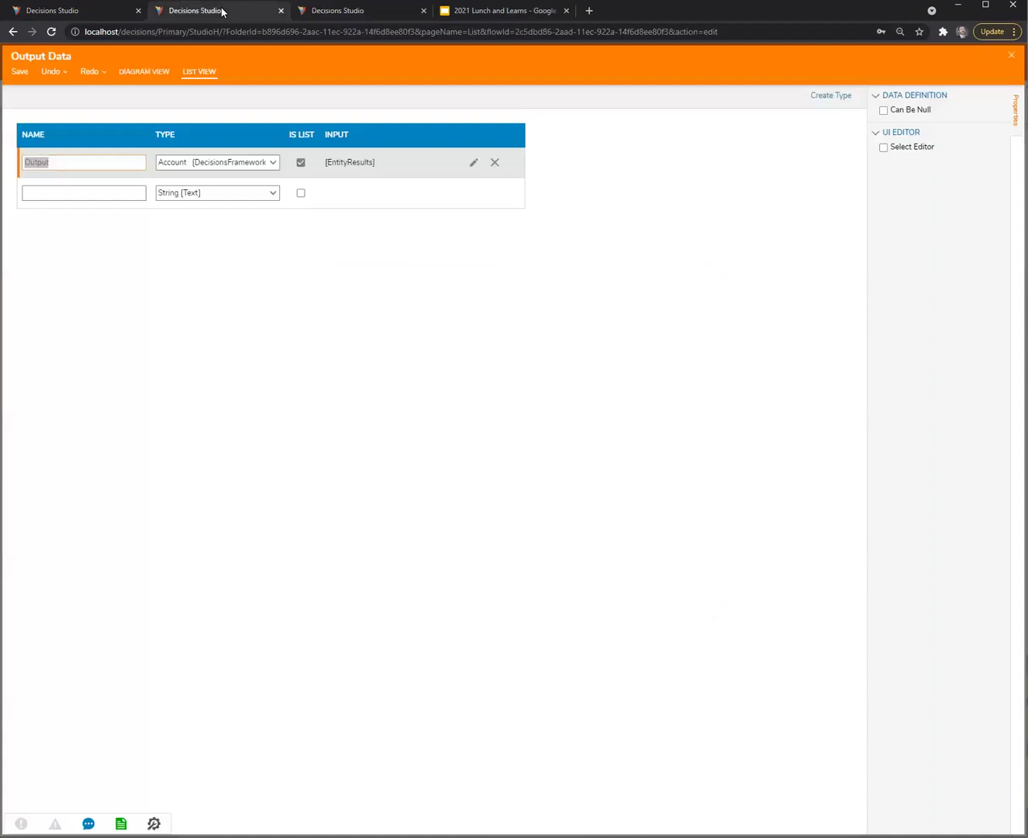
left_click(451, 271)
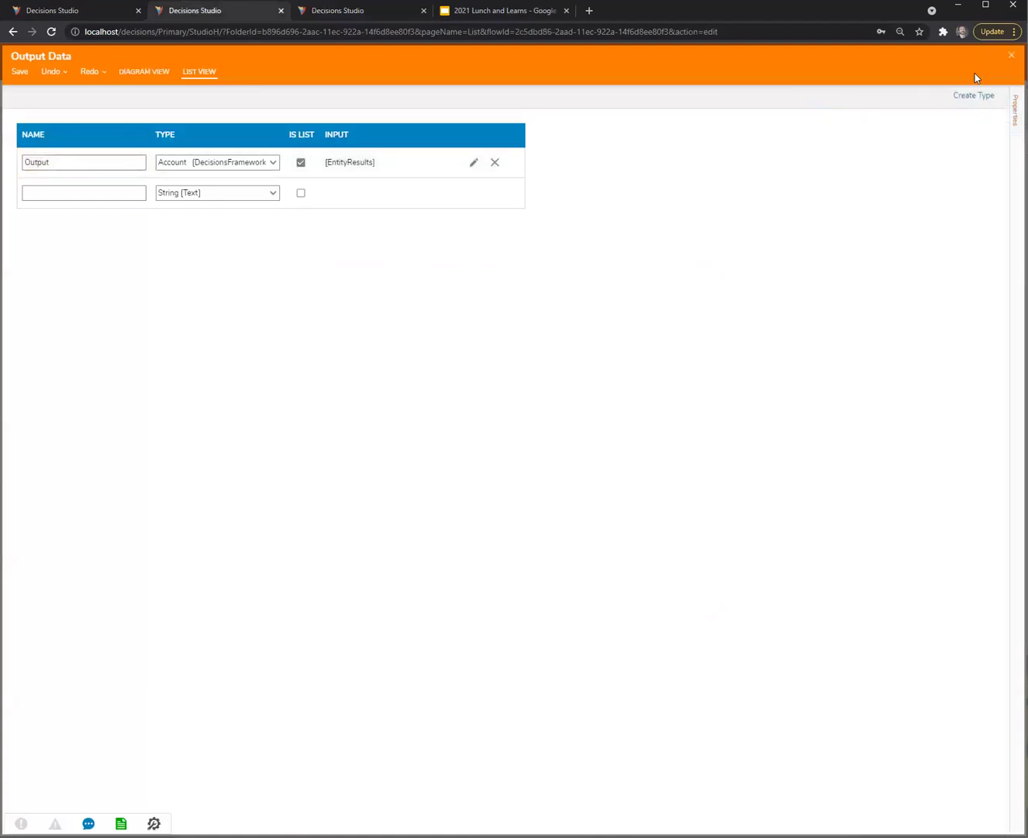
left_click(1011, 55)
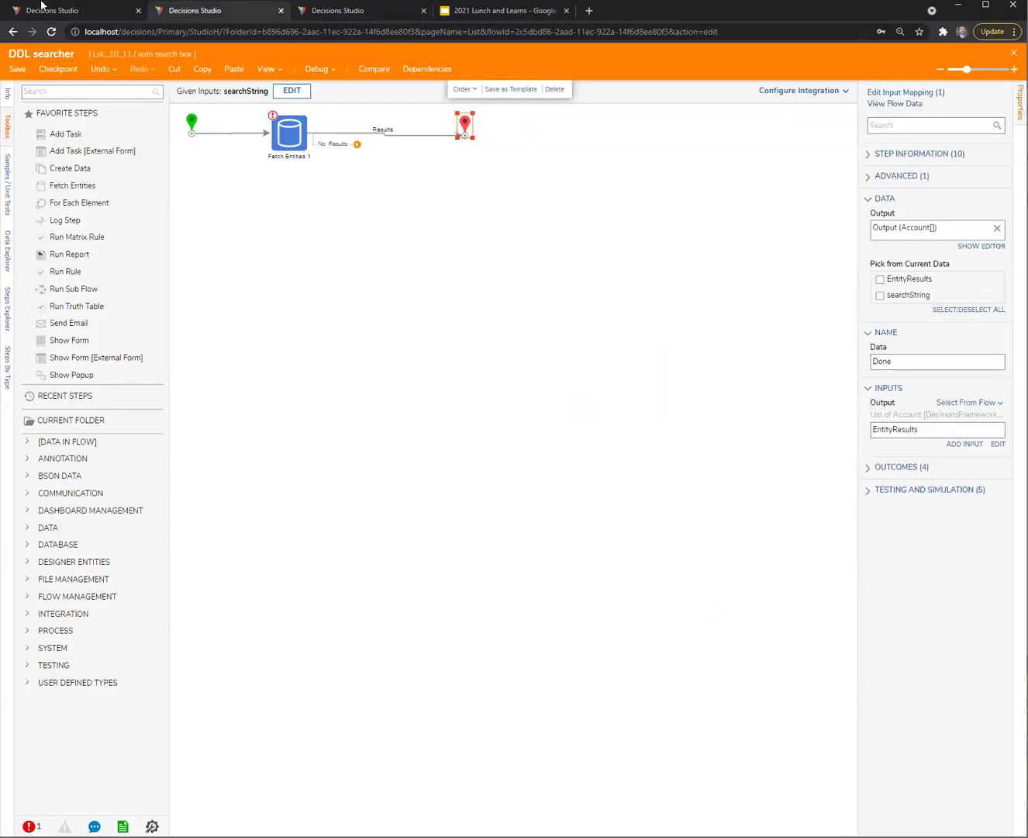
left_click(49, 11)
left_click(472, 123)
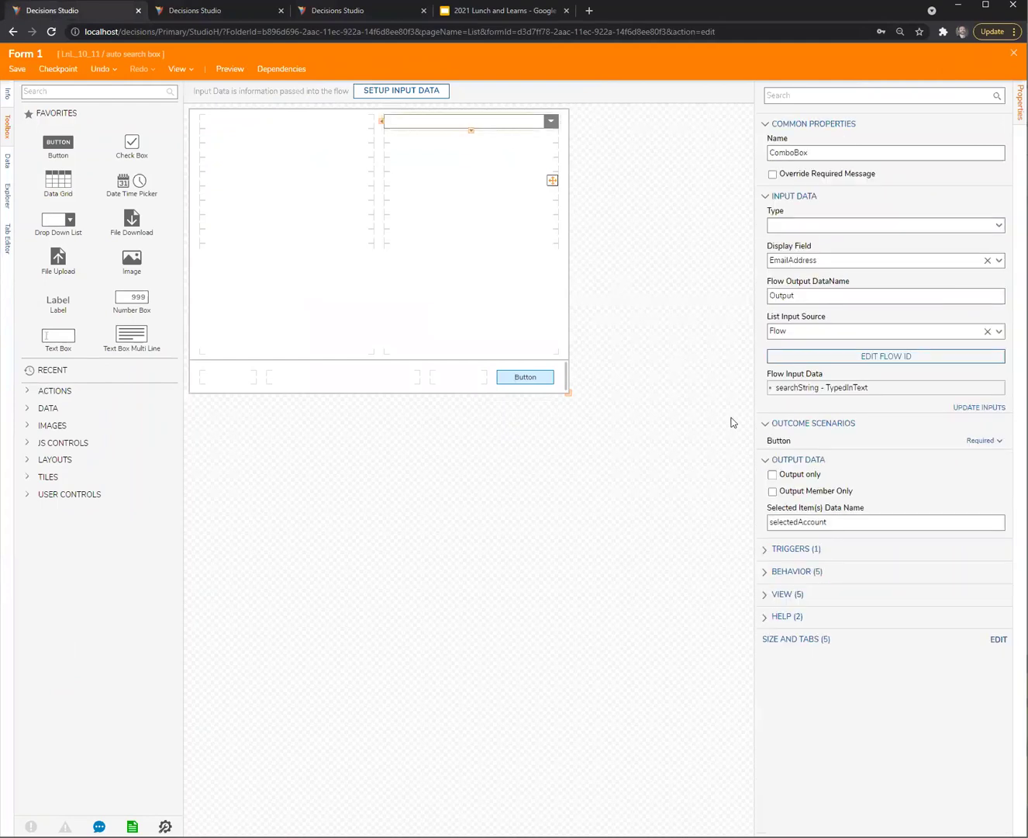
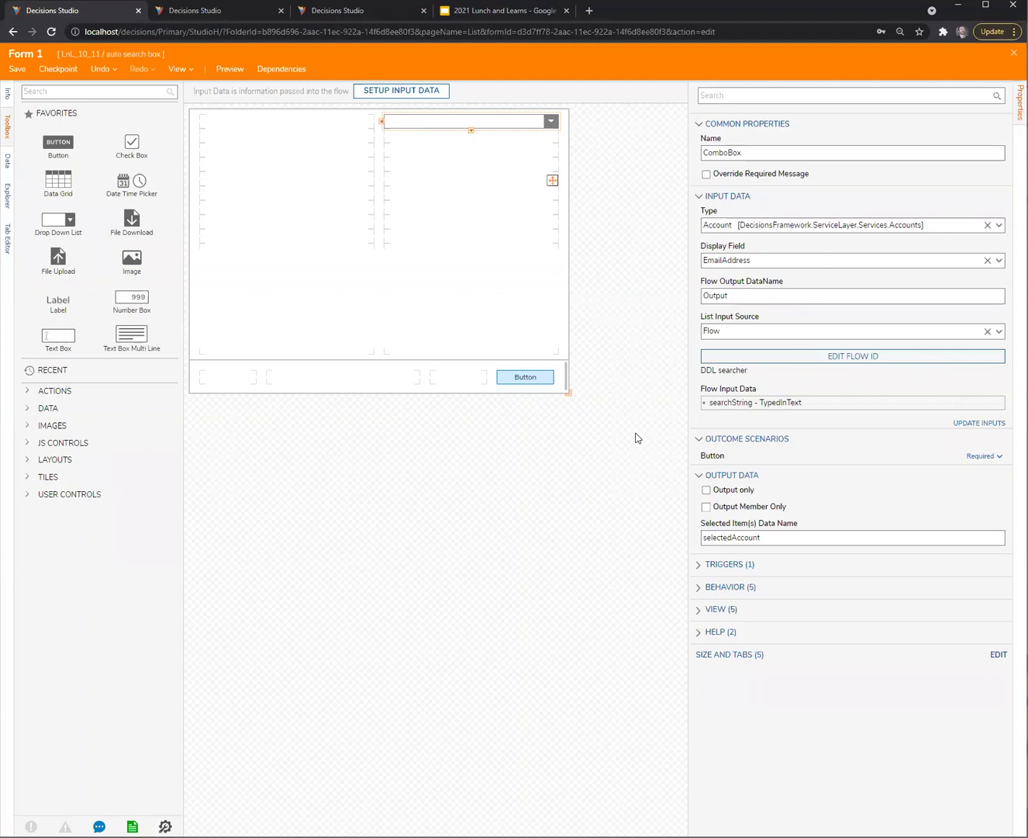
Reselect the combo box, then switch to the DDL searcher flow and select its Fetch Entities step
left_click(525, 159)
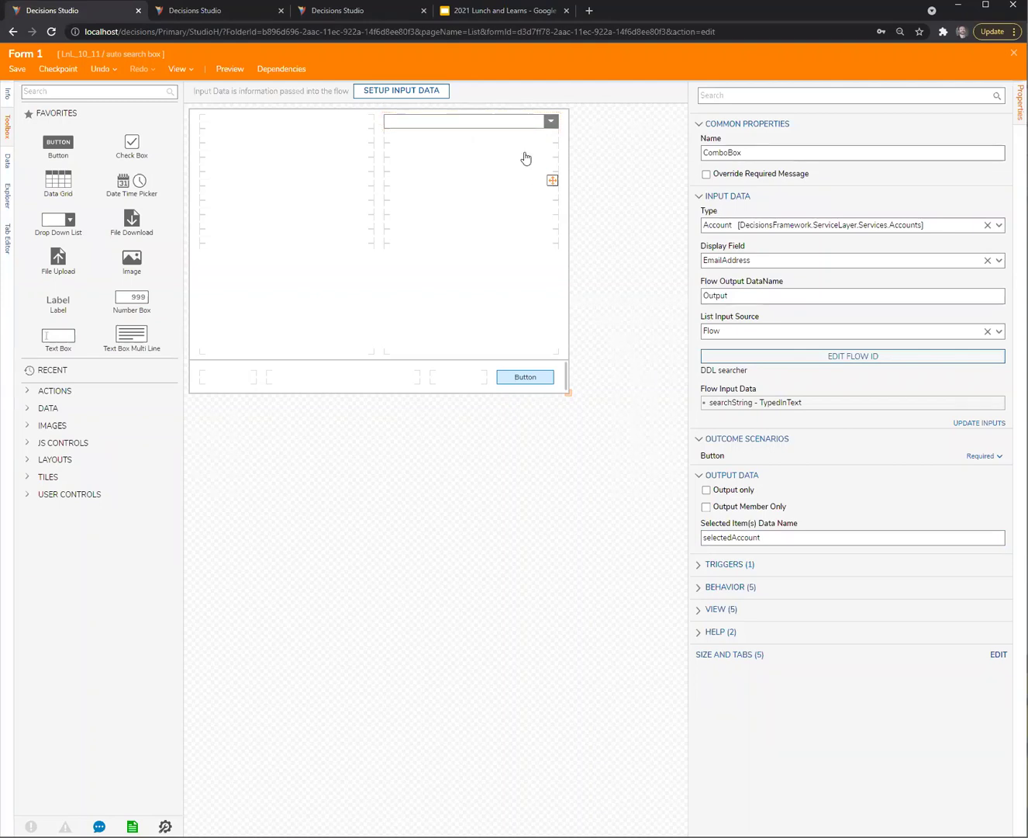
left_click(504, 125)
left_click(232, 18)
left_click(295, 138)
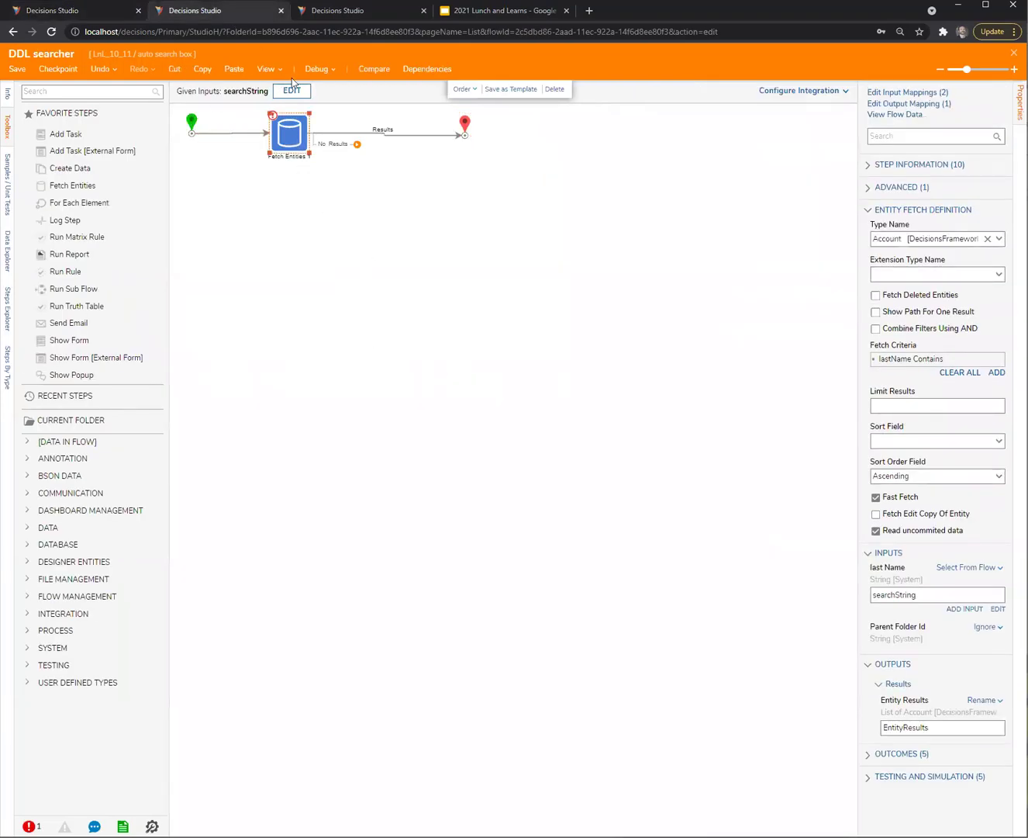
Save the DDL searcher debug inputs as unit test 'Test3 - Empty' with blank searchString, and run it
left_click(318, 69)
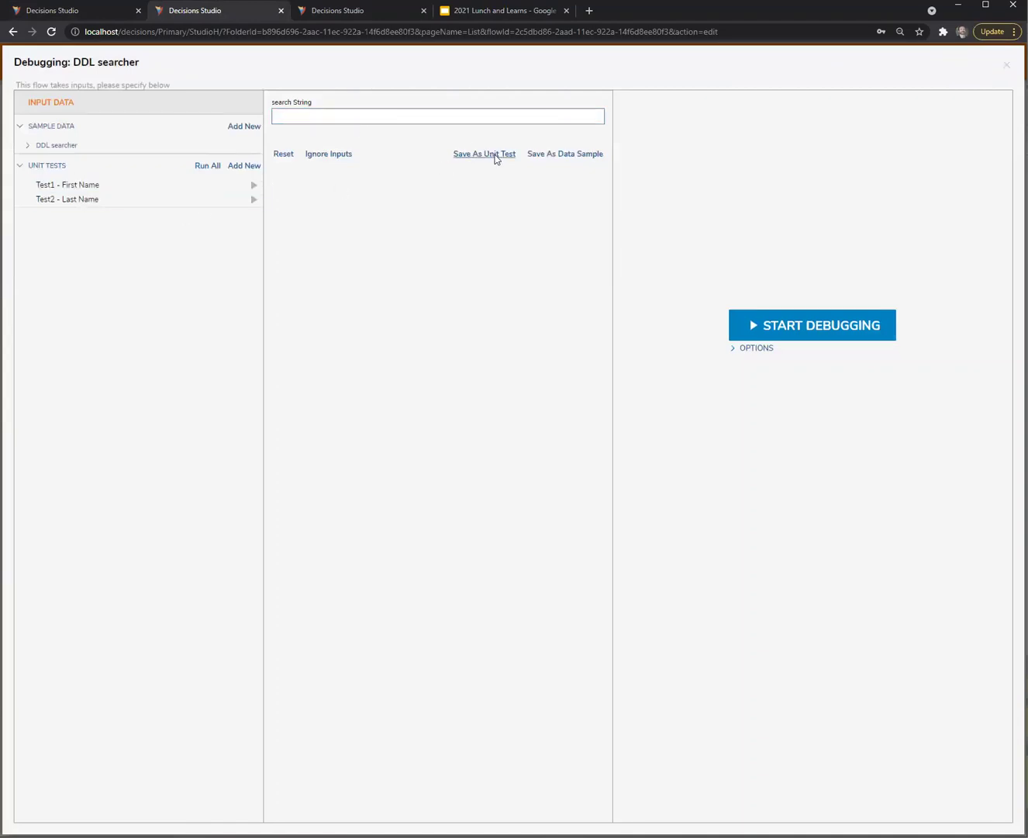
left_click(487, 154)
left_click(369, 126)
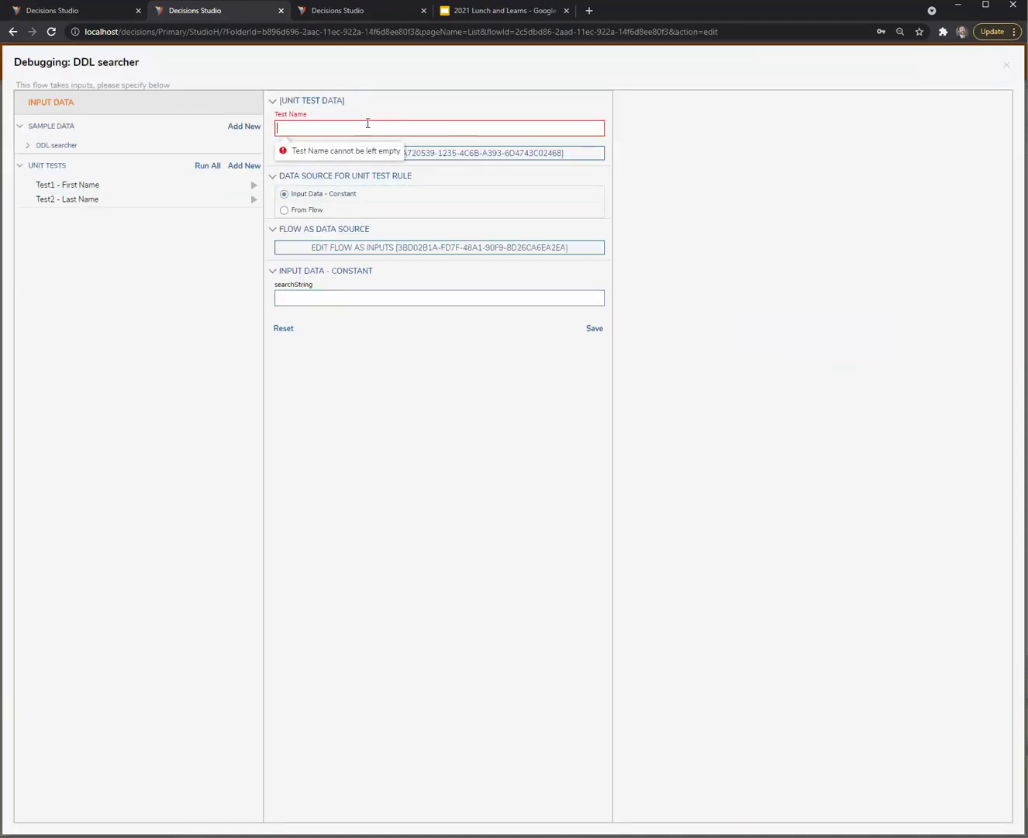
type("Test")
type("2")
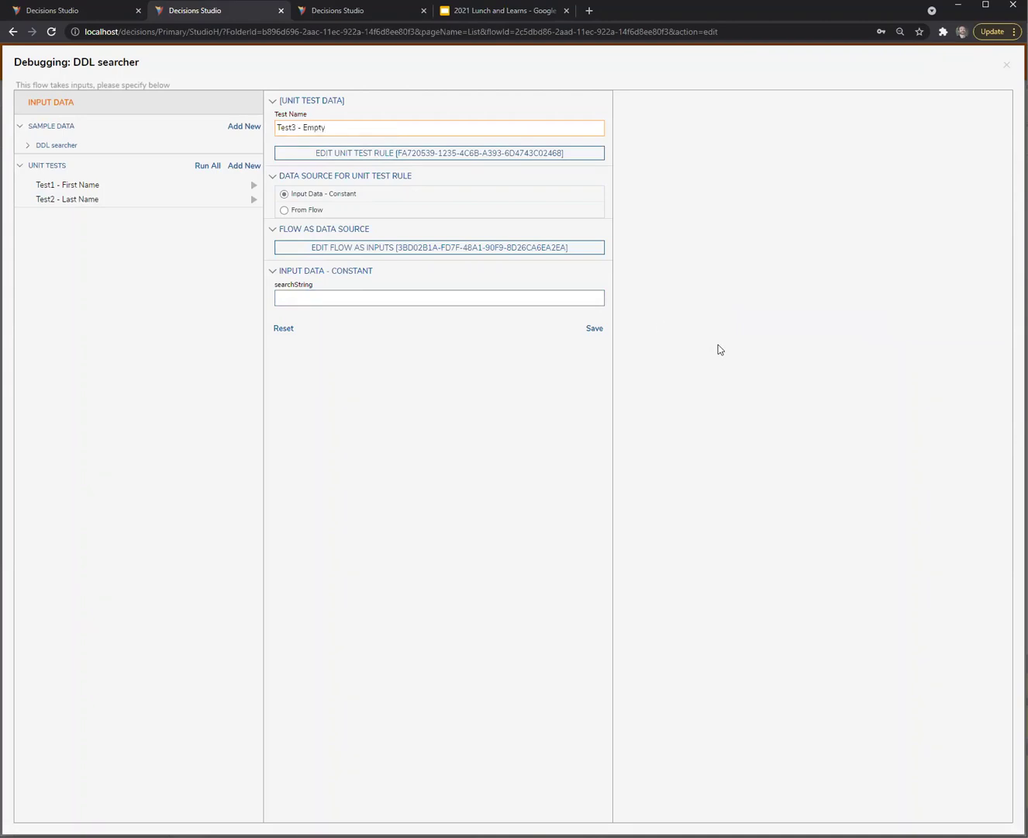
left_click(472, 293)
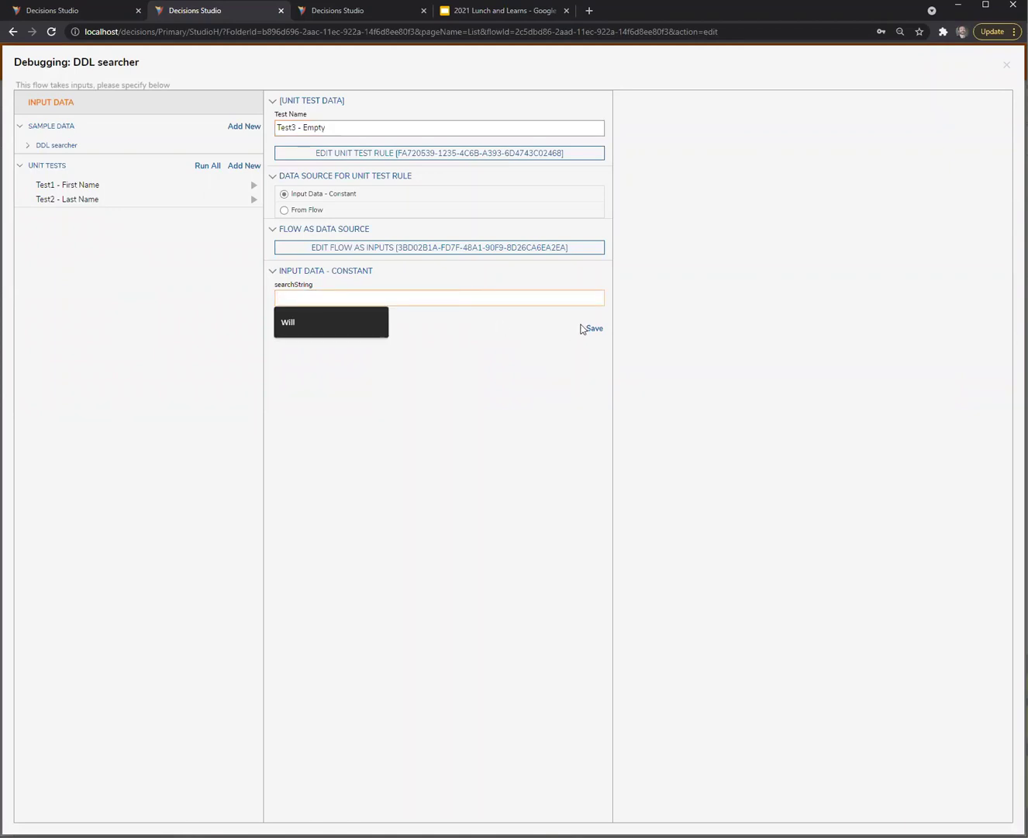
left_click(581, 328)
left_click(253, 214)
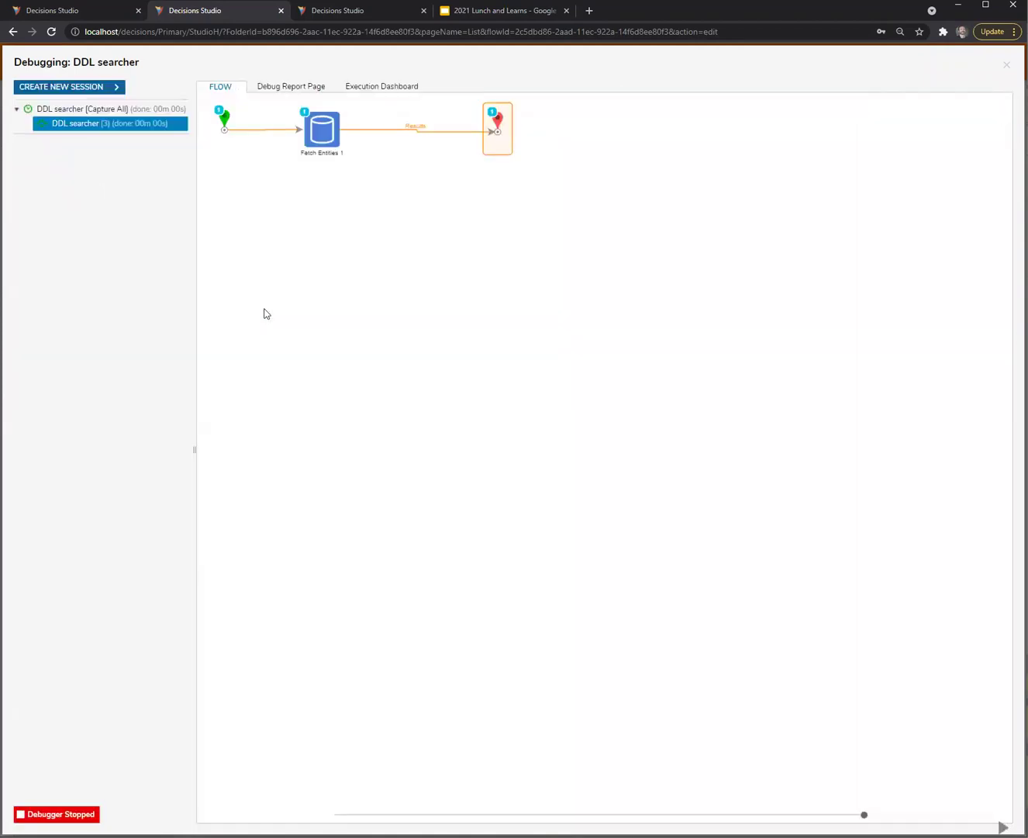
Inspect Fetch Entities 1 output data, confirming EntityResults holds 2 accounts
mouse_move(321, 124)
mouse_move(365, 145)
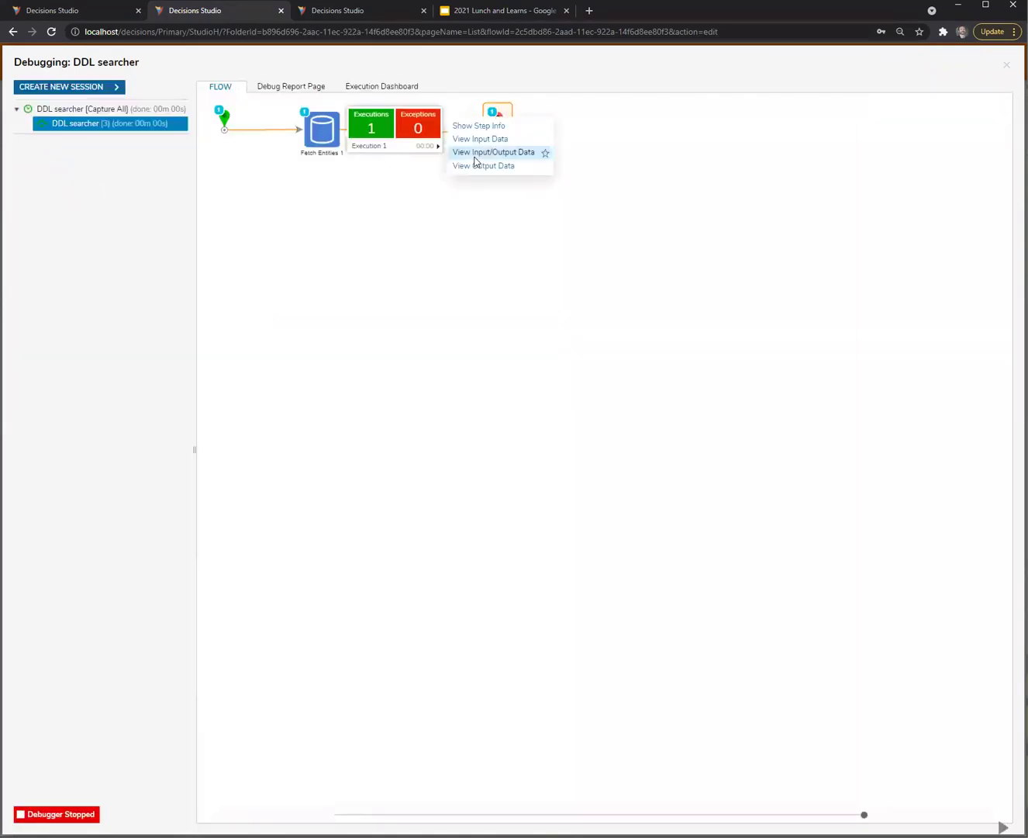
left_click(476, 167)
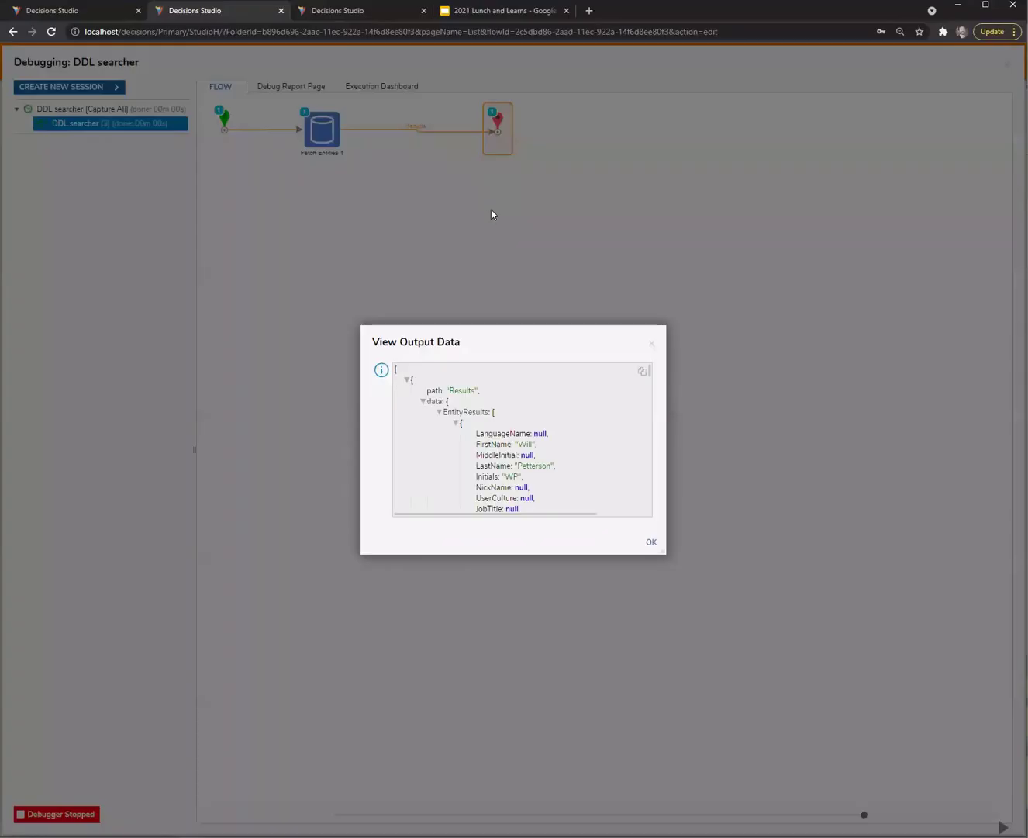
left_click(438, 413)
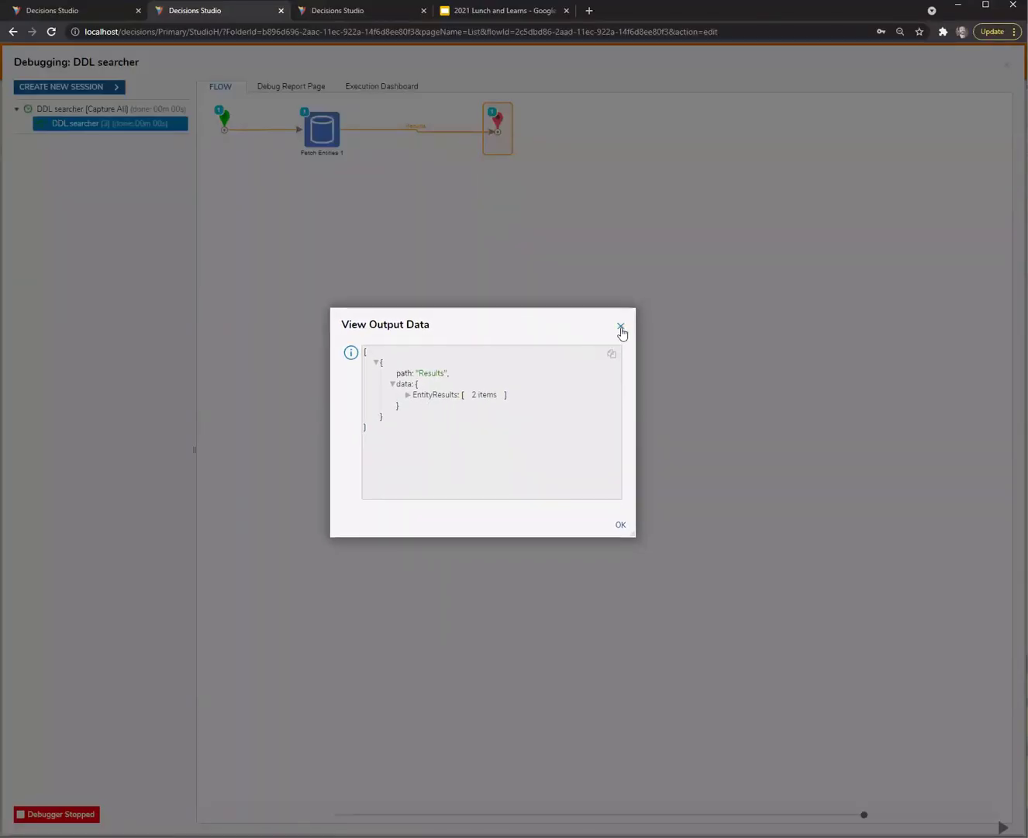
left_click(620, 328)
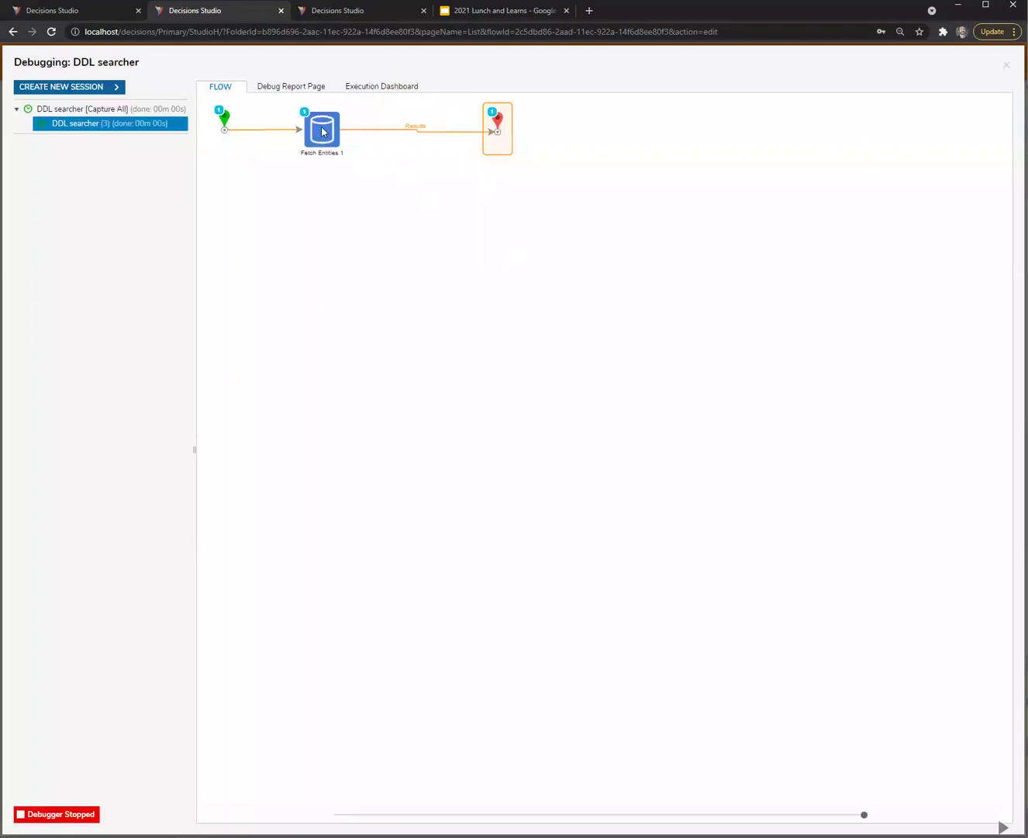
Check the run's input data showing a null lastName, then close the debugger
left_click(497, 126)
left_click(485, 144)
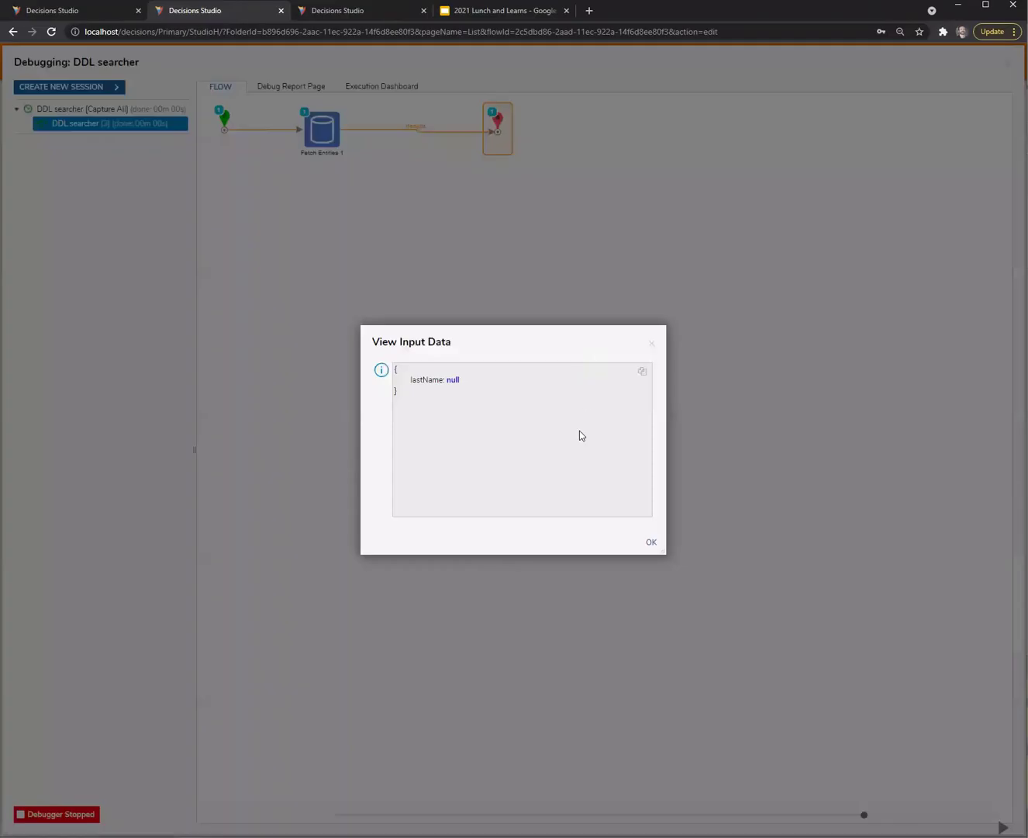
left_click(651, 343)
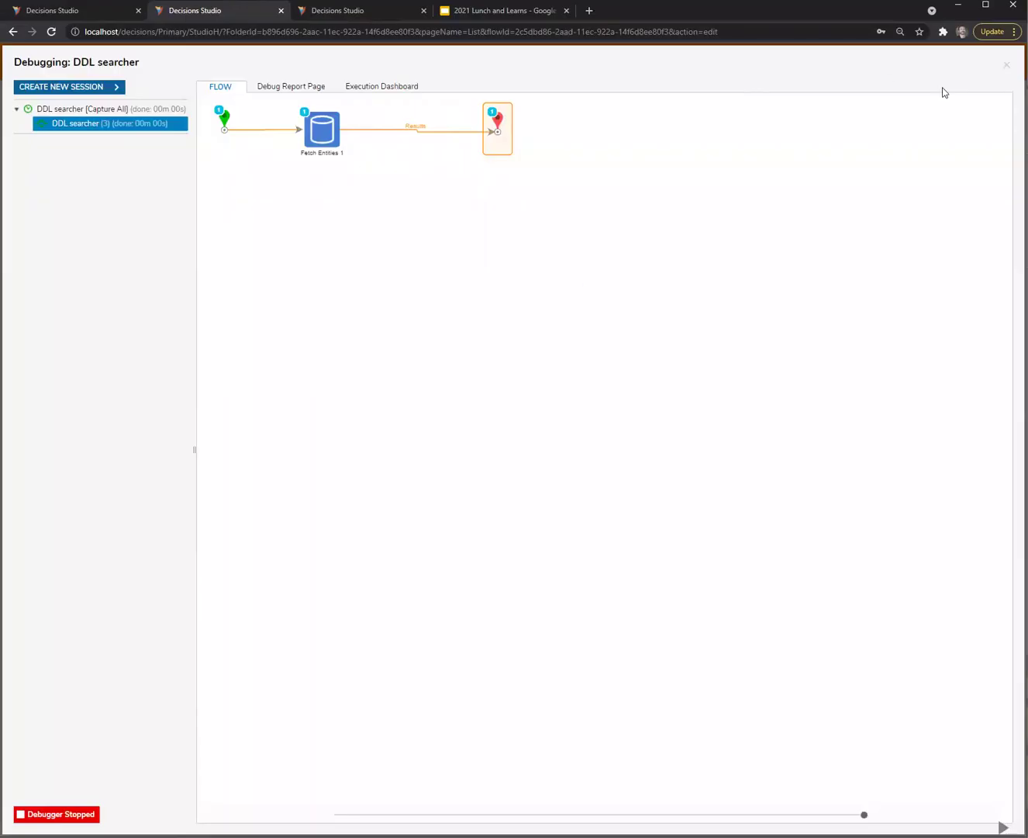
left_click(1007, 64)
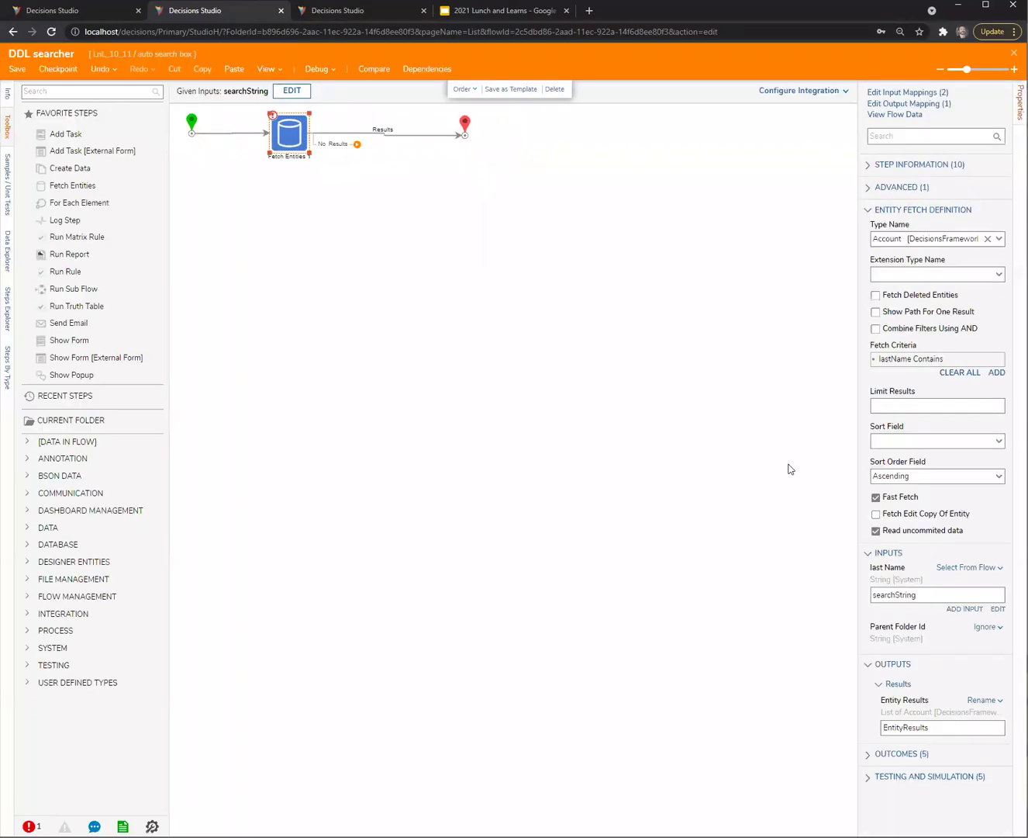
Edit Fetch Entities' Limit Results and turn on combining fetch filters with AND
left_click_drag(858, 432, 703, 429)
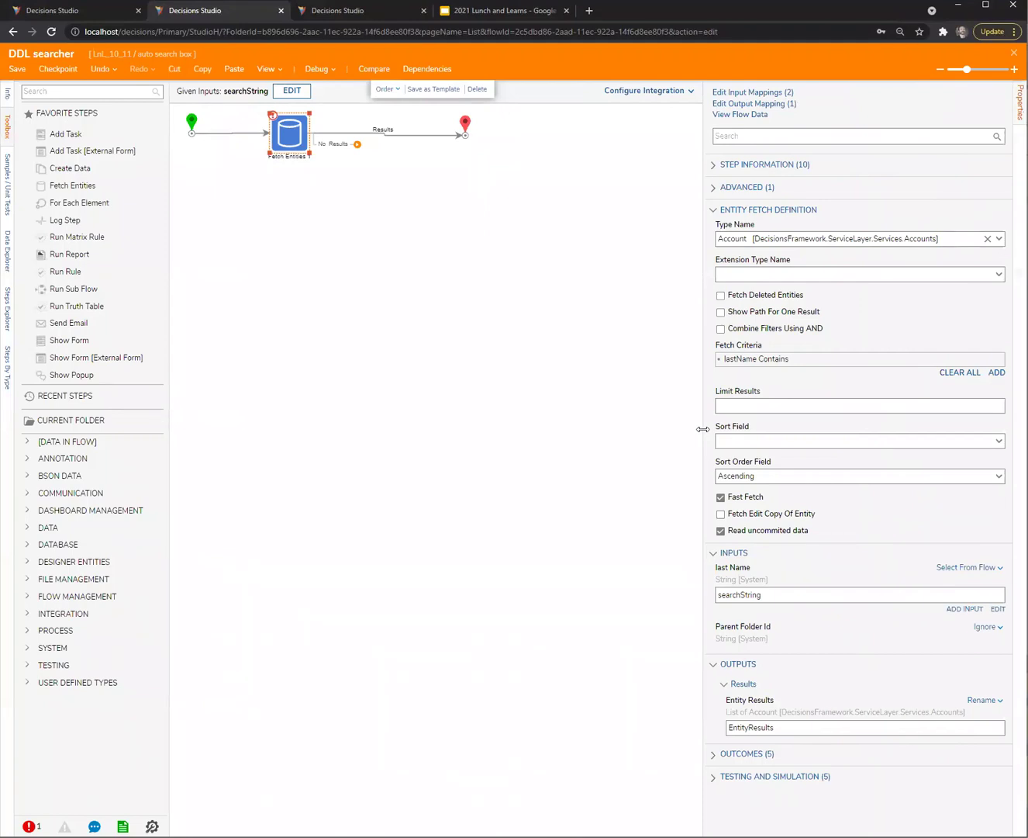
left_click(784, 408)
left_click(721, 329)
left_click(260, 232)
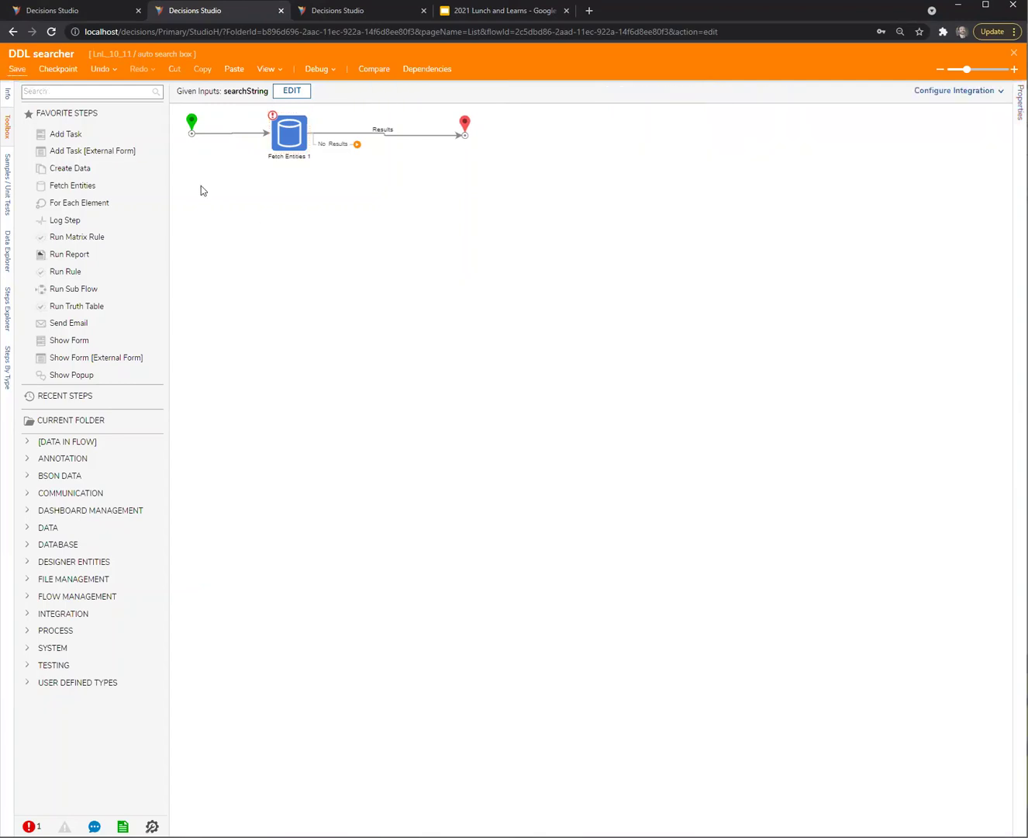
Save the DDL searcher flow and return to the Form 1 designer
key("ctrl+s")
left_click(641, 505)
left_click(106, 14)
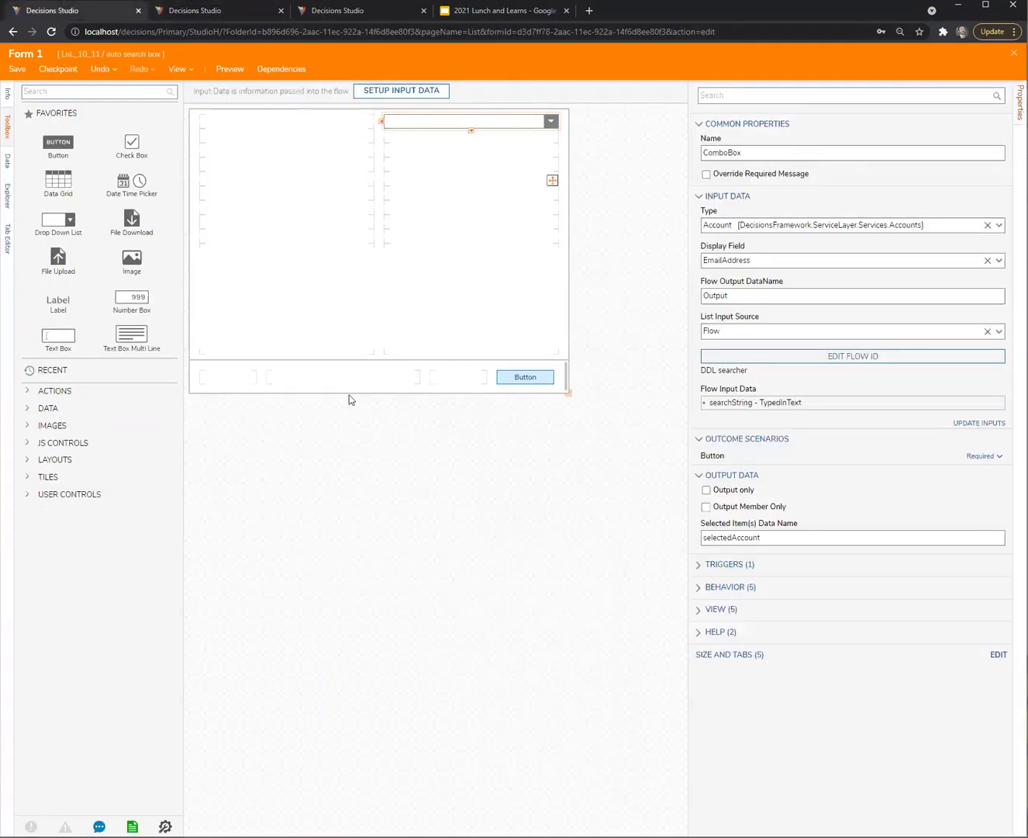
Close the previous Flow 1 form and start debugging Flow 1 in a new session
left_click(353, 12)
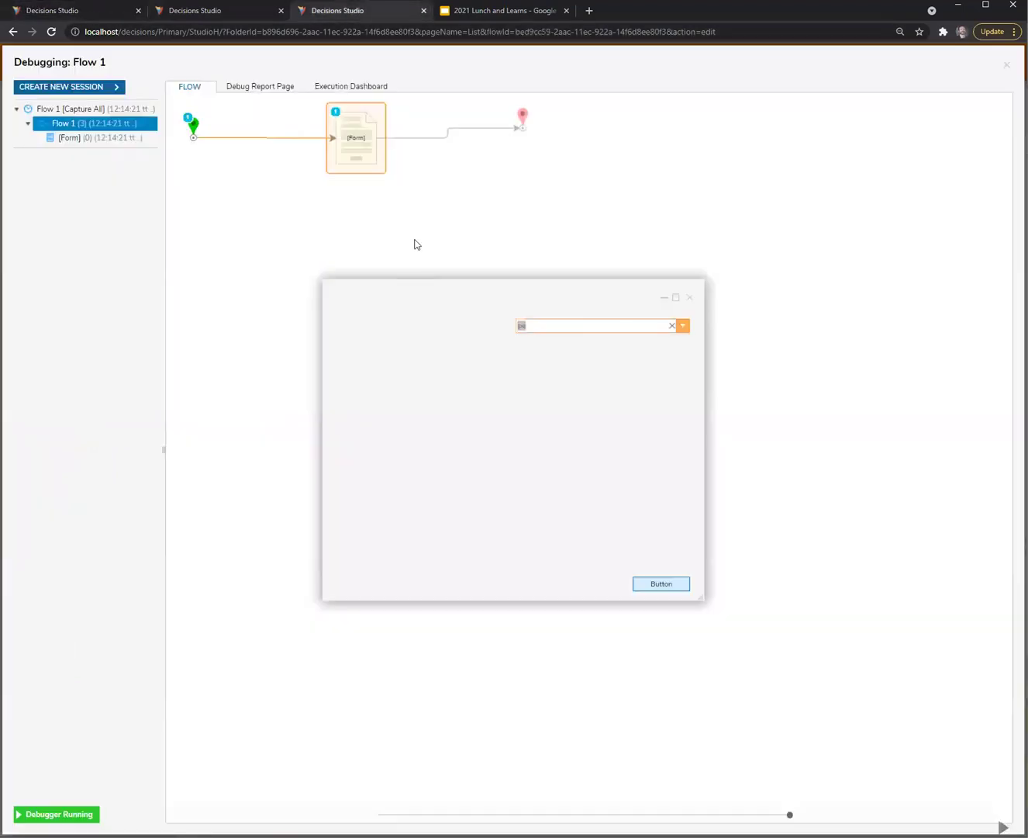
left_click(689, 297)
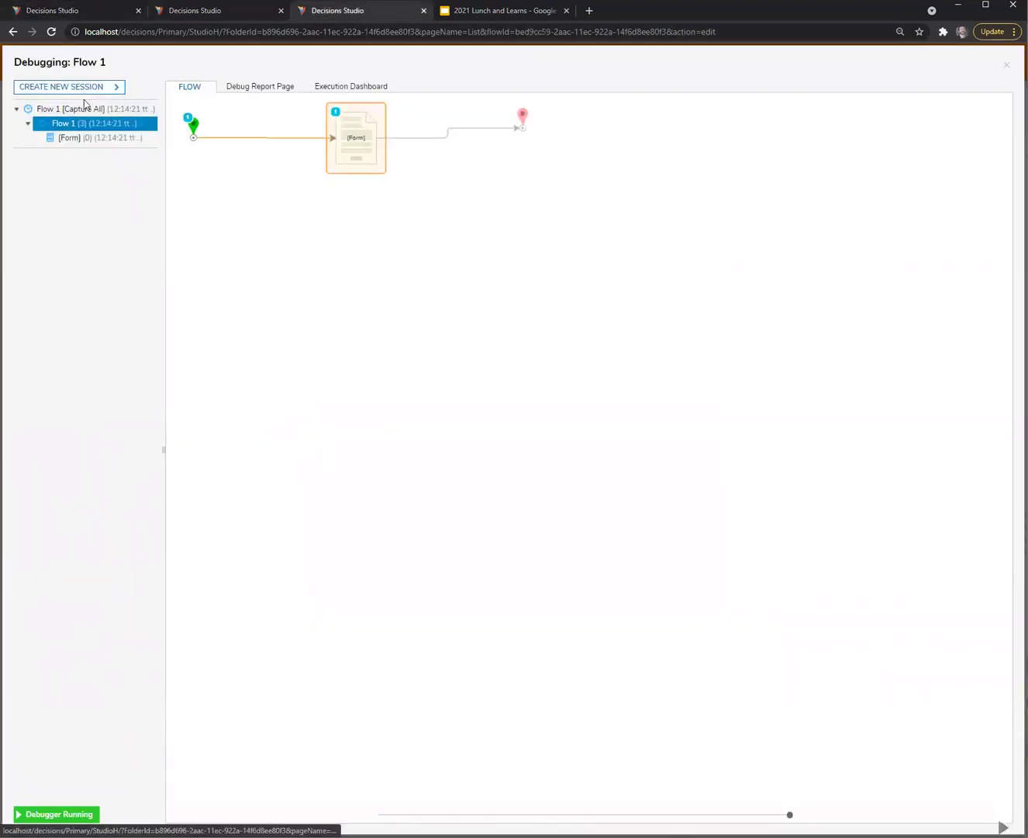
left_click(81, 86)
left_click(519, 319)
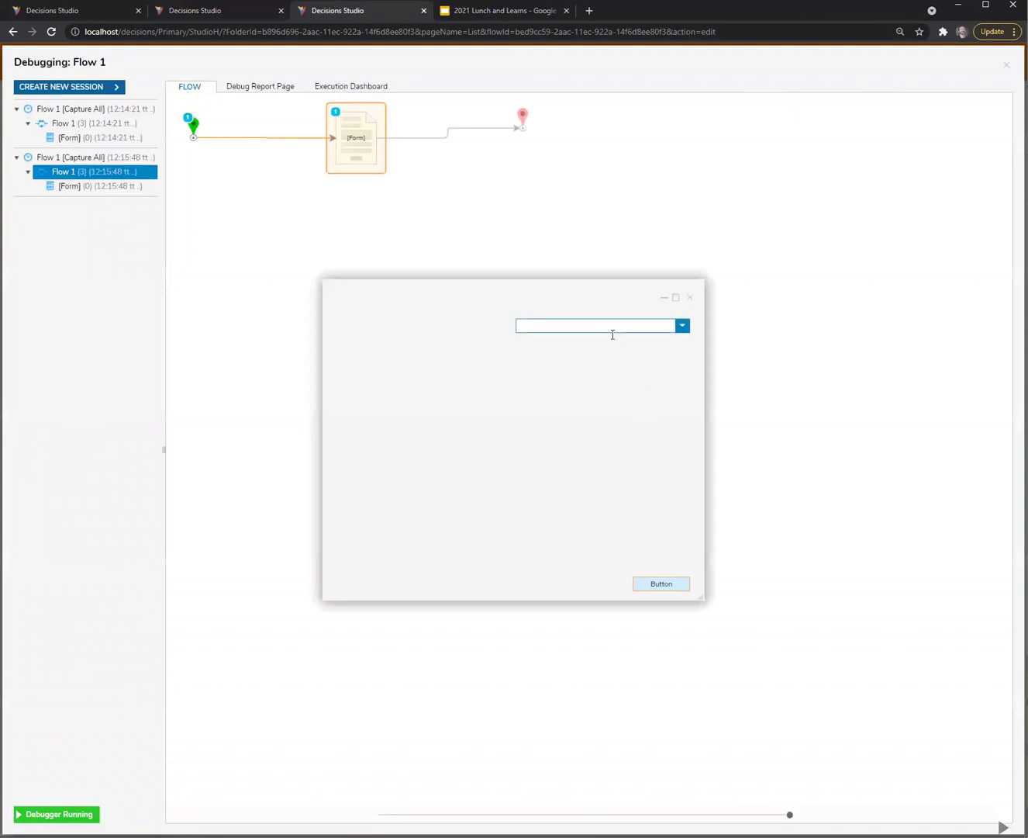
Search the combo box with 'w', accept the suggested account e-mail, and close the form
left_click(682, 326)
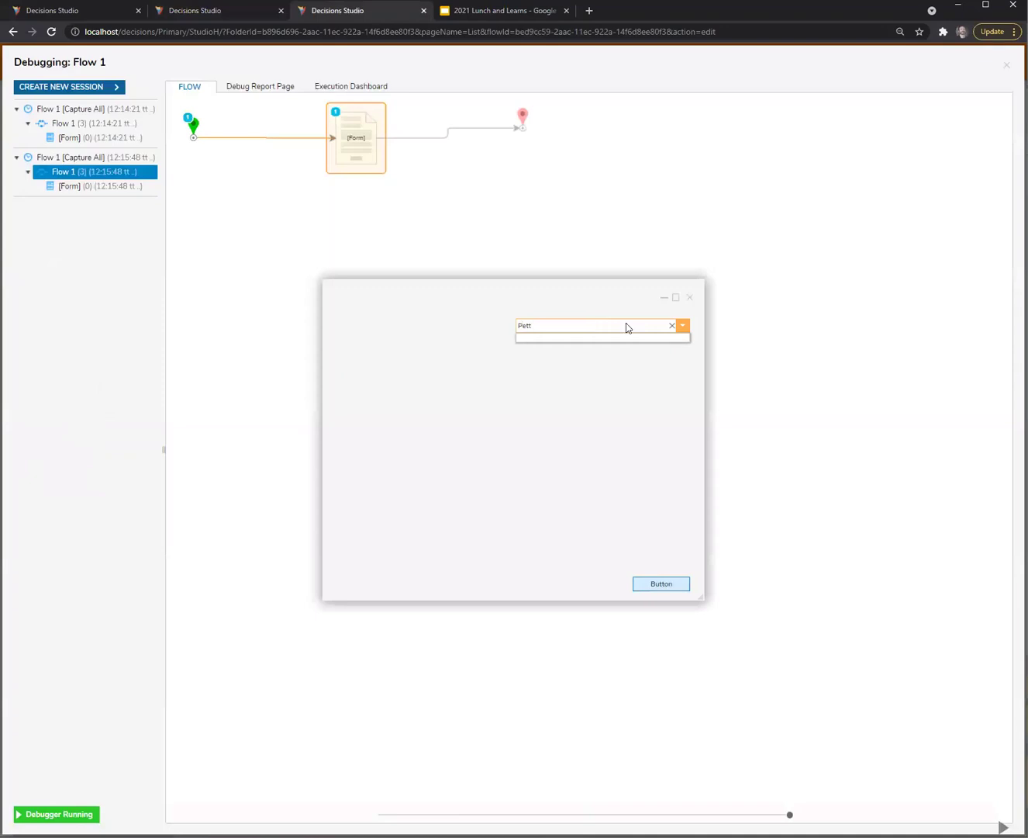
left_click(673, 326)
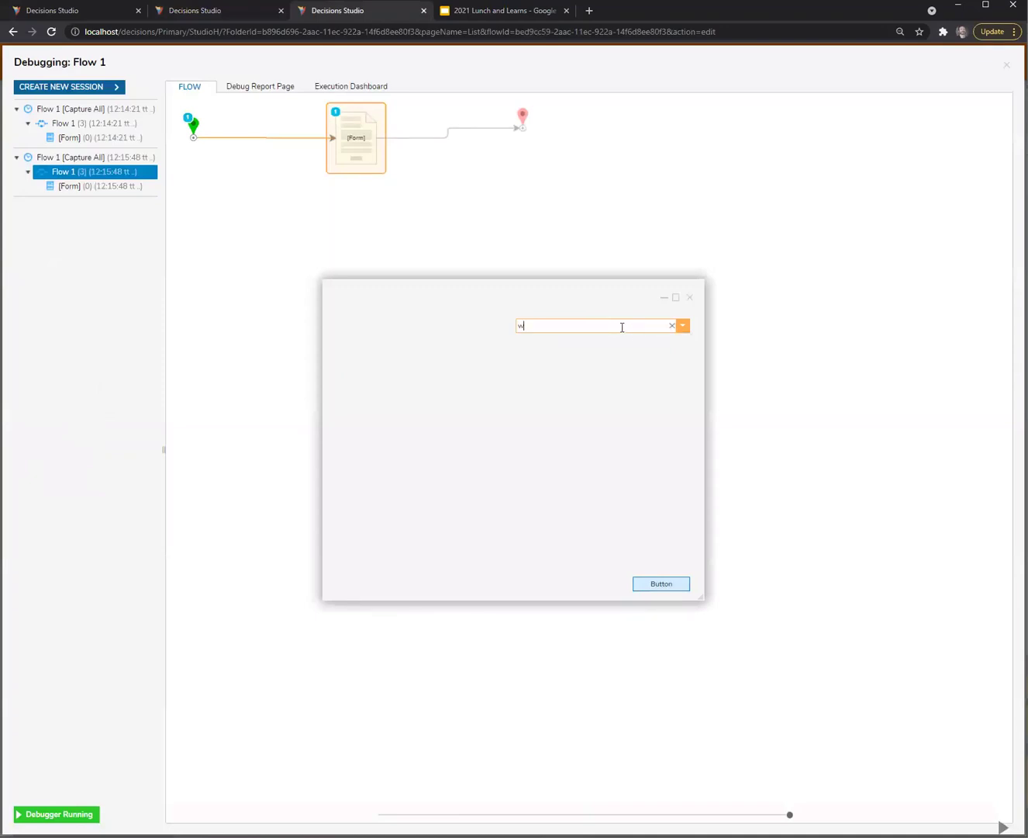
type("w")
key("Return")
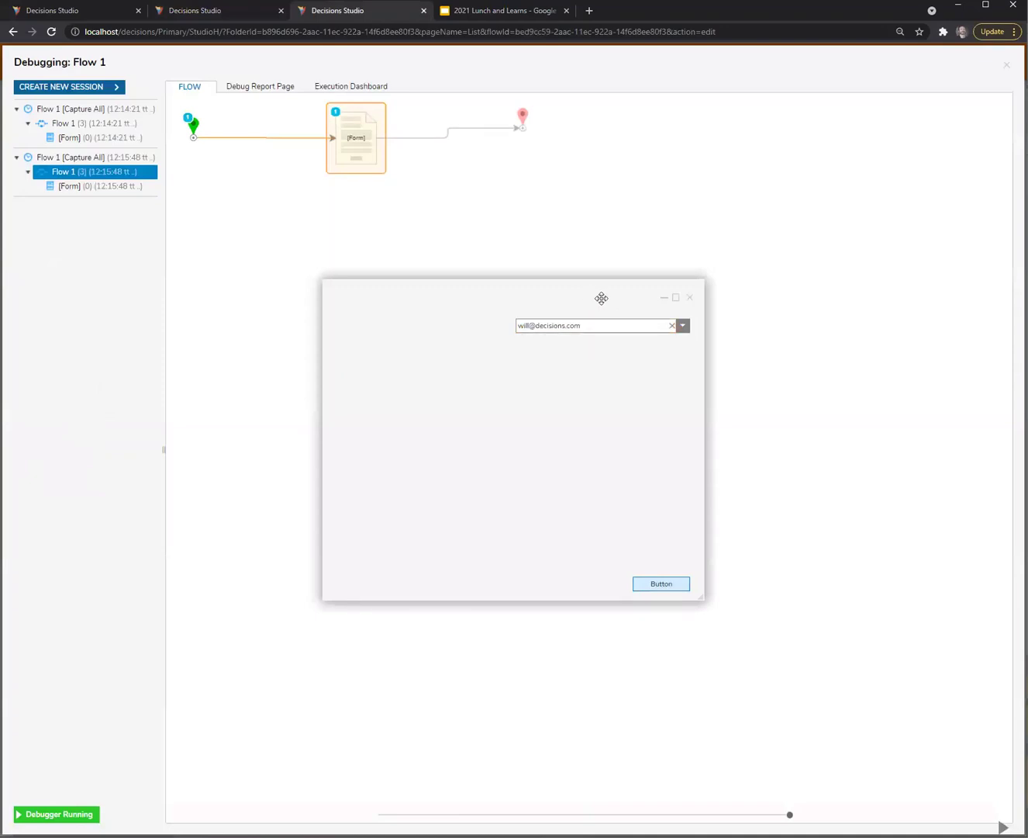
left_click(688, 297)
Expose the combo box's searchString flow input as a form input named 'Name'
left_click(190, 13)
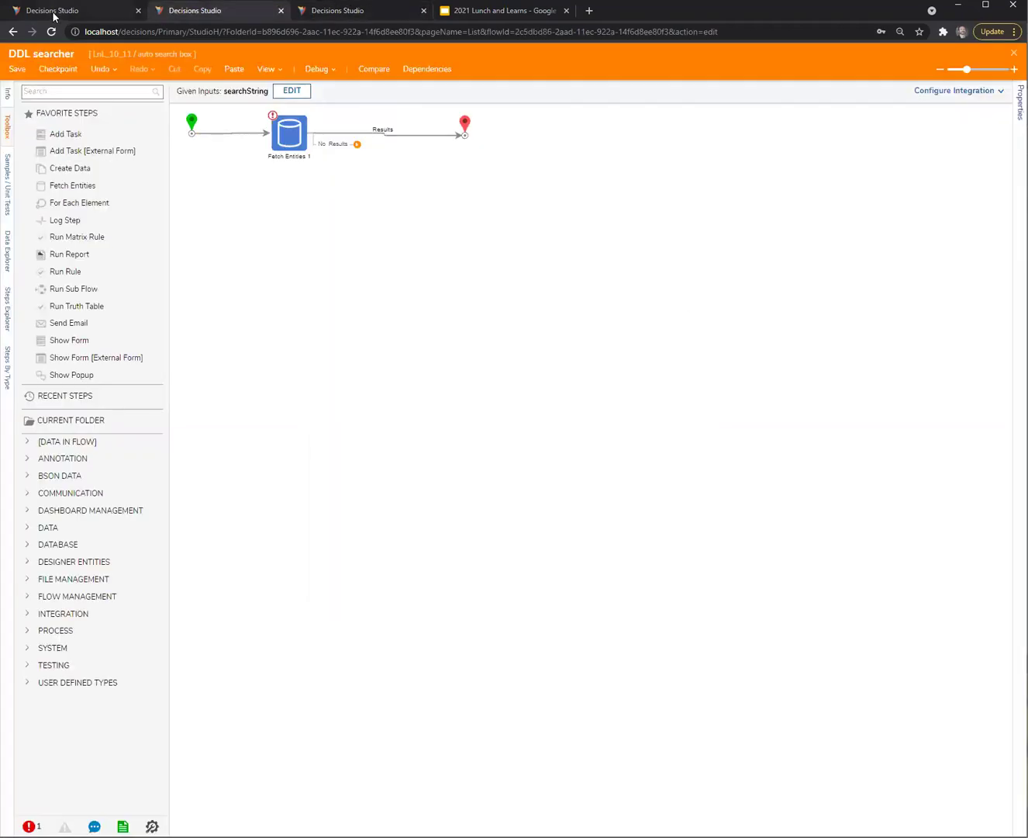
left_click(55, 14)
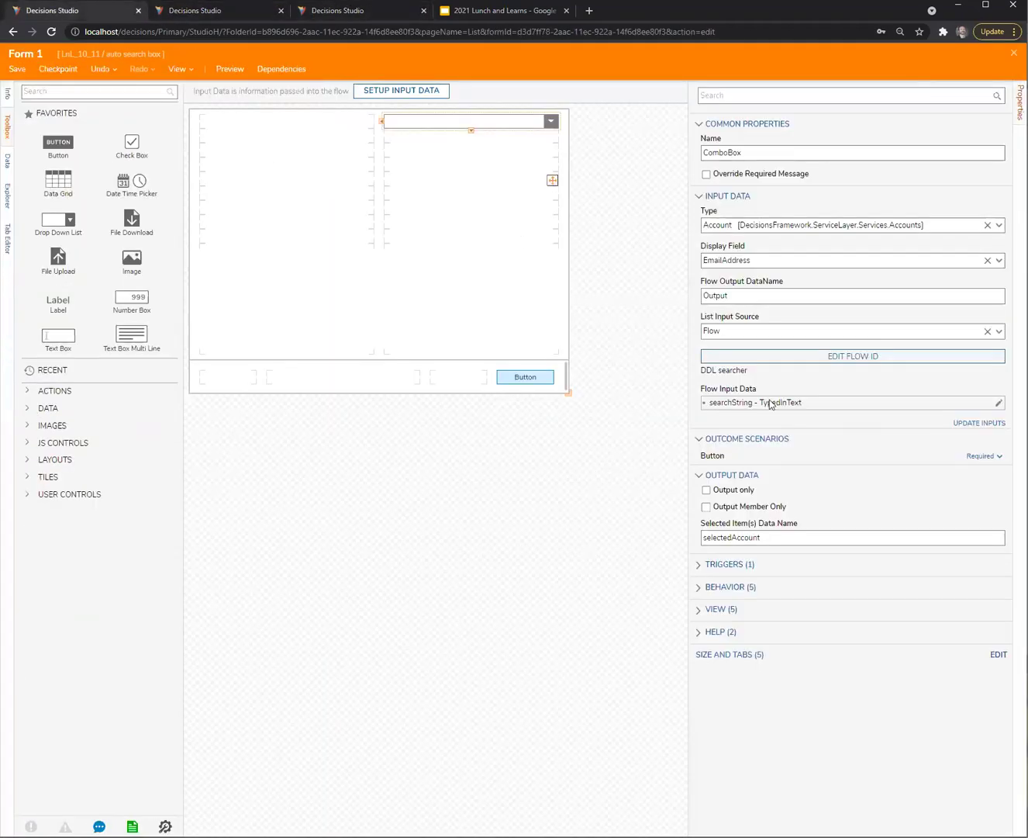
left_click(999, 403)
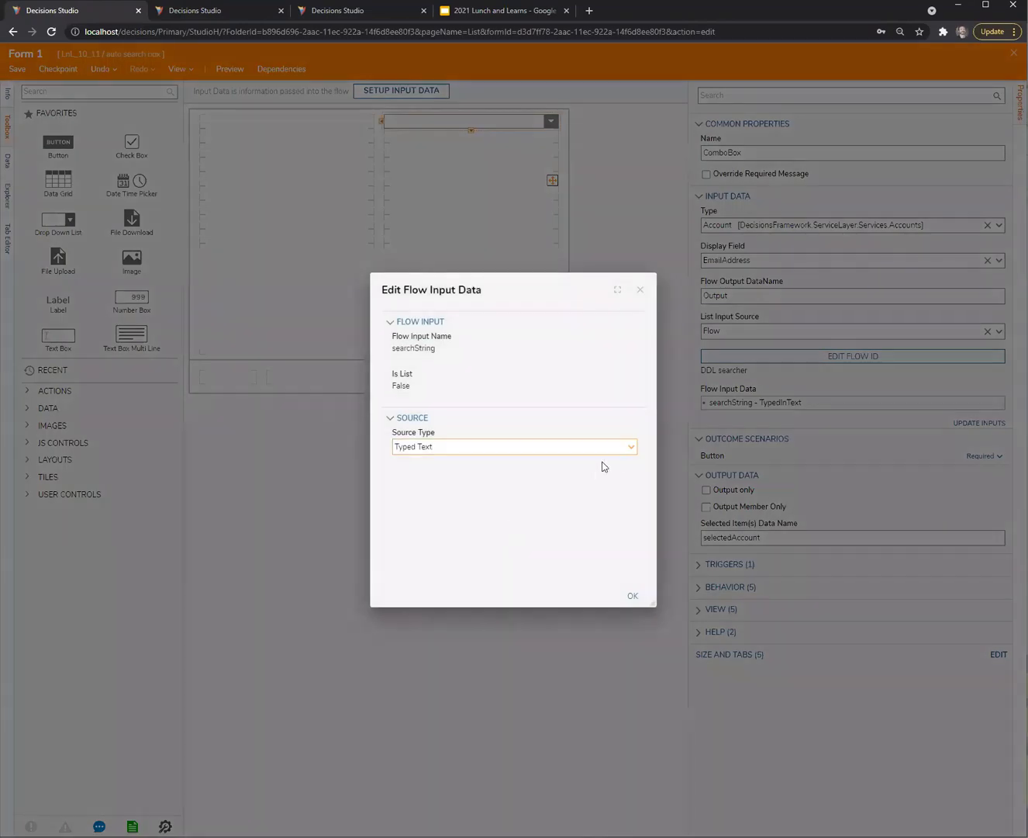
left_click(632, 447)
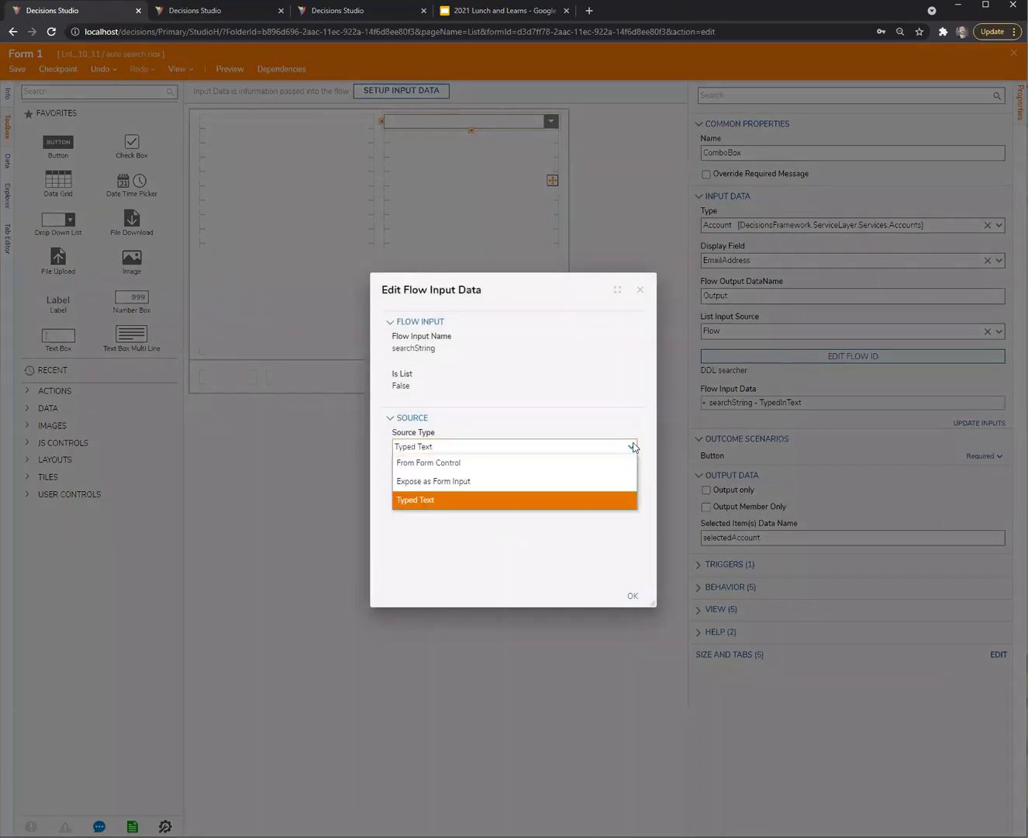
left_click(464, 481)
left_click(453, 482)
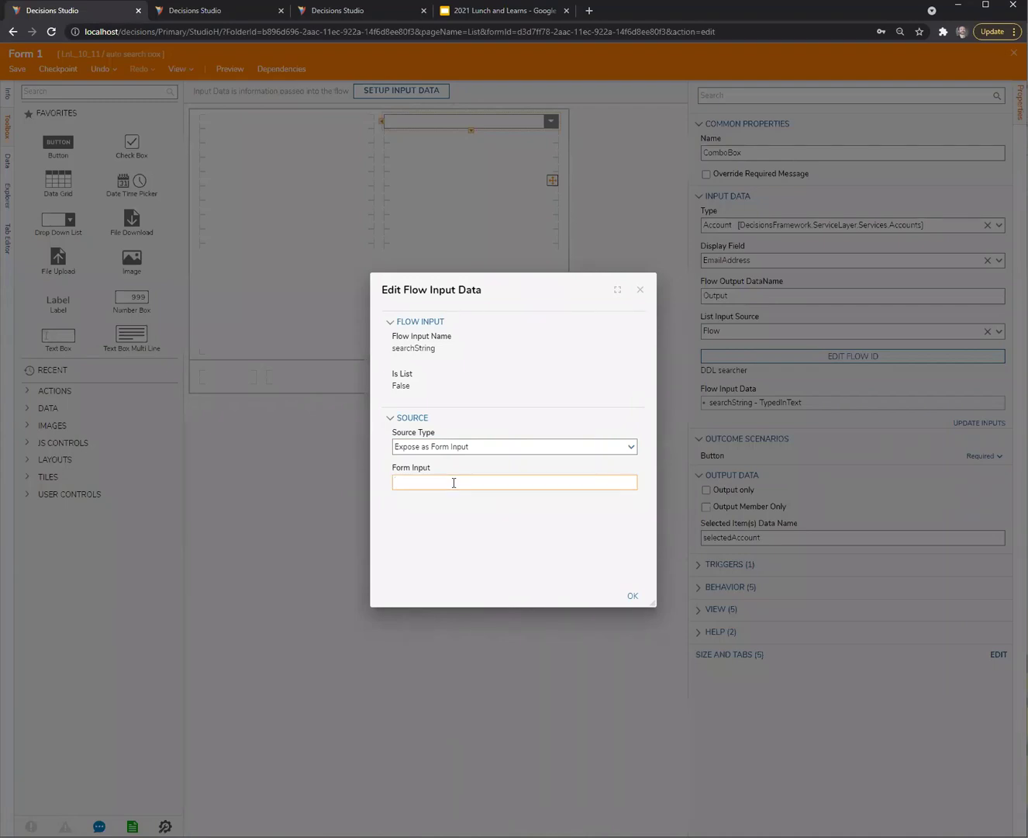
type("Name")
left_click(634, 594)
Save Form 1, close Flow 1's debugger, and select its Form step
left_click(19, 69)
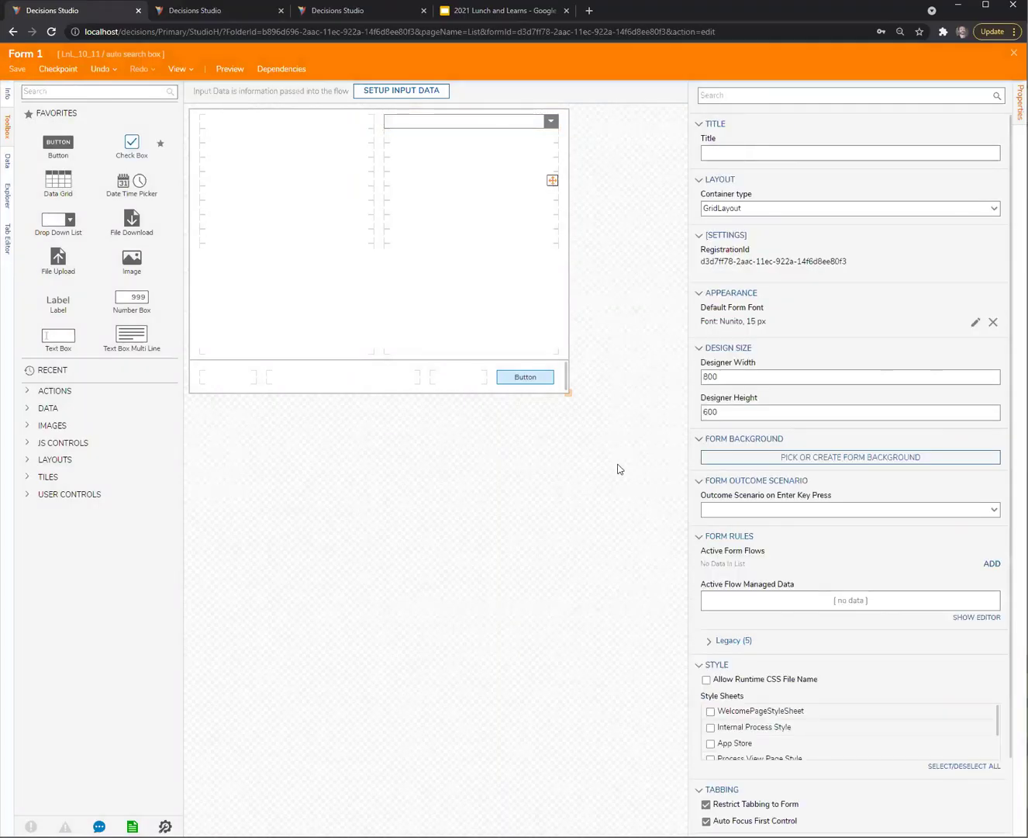
left_click(642, 516)
left_click(228, 11)
left_click(341, 11)
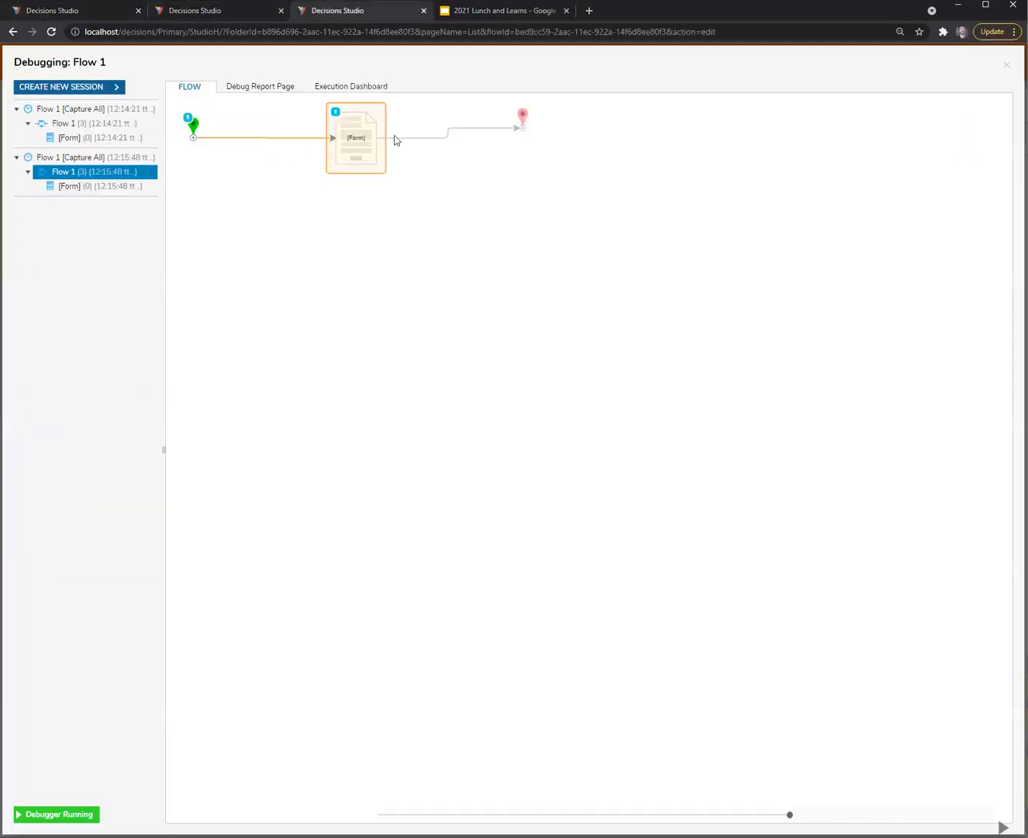
left_click(1007, 65)
left_click(355, 145)
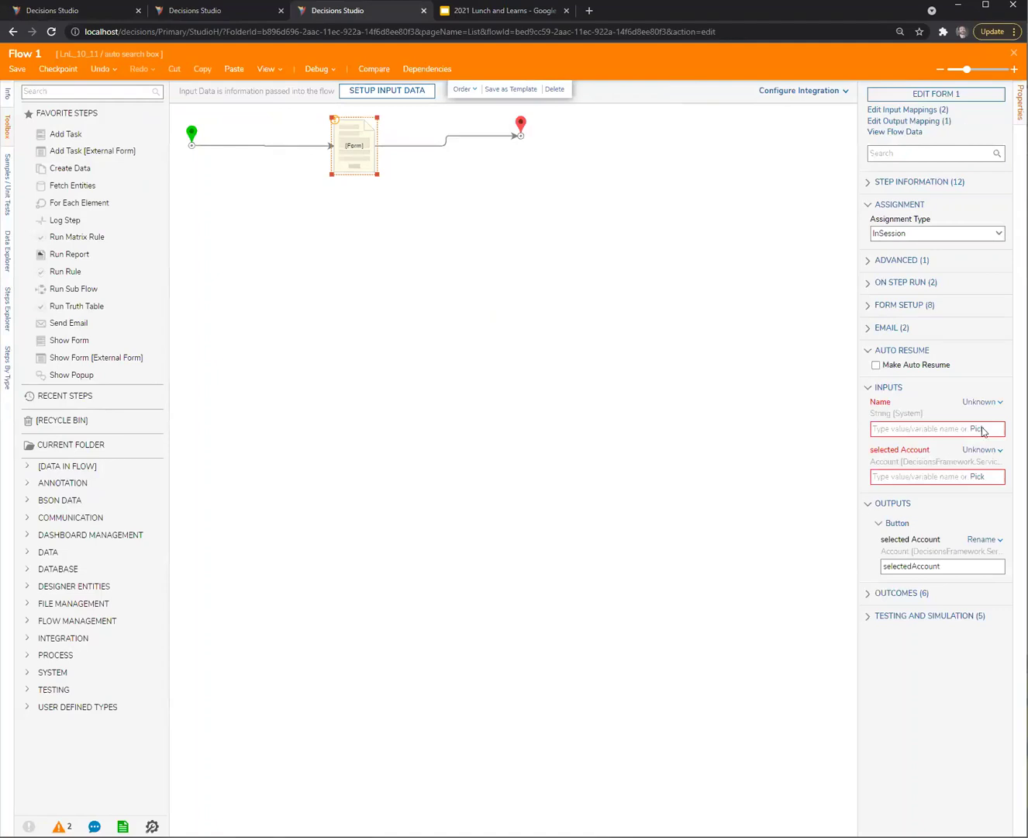
Map the Form step's Name input to a constant surname and save Flow 1
left_click(982, 402)
left_click(905, 350)
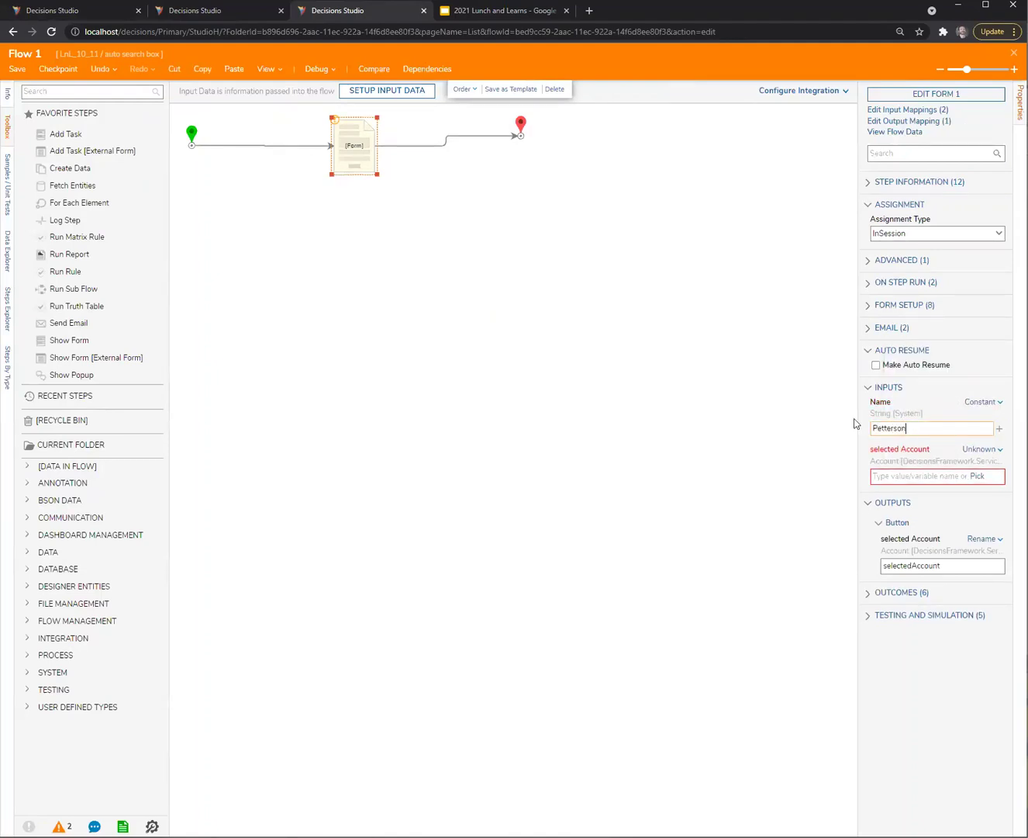
left_click(183, 197)
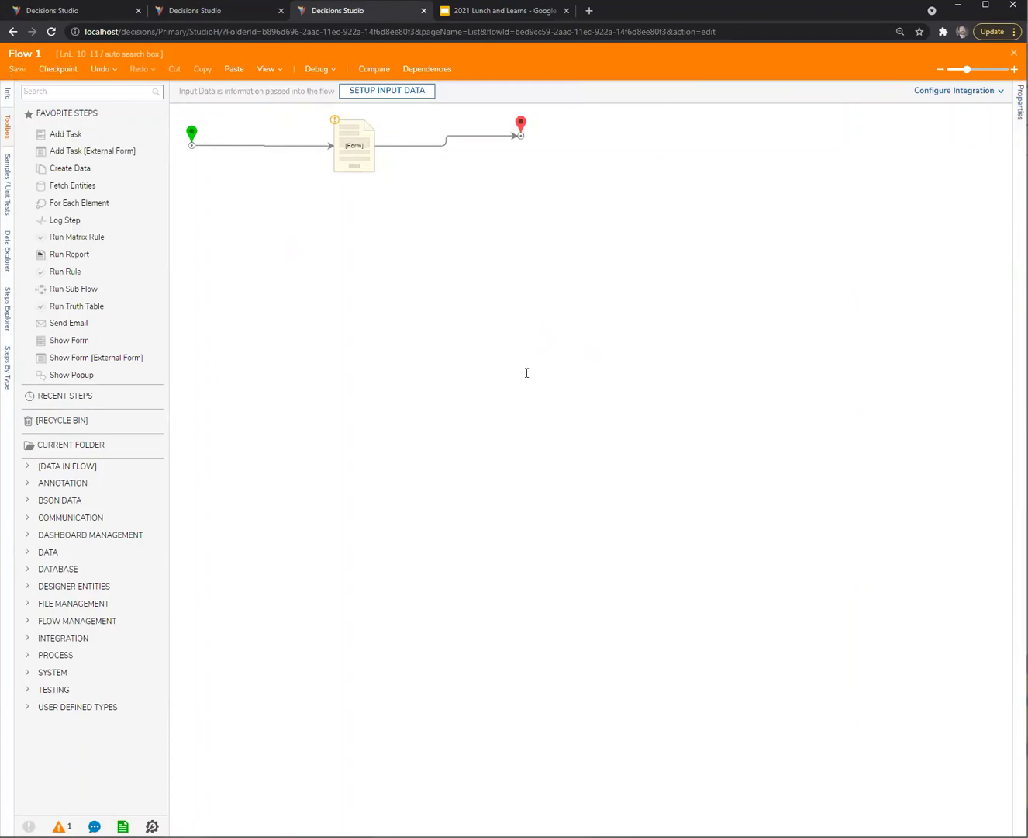
left_click(17, 68)
key("Return")
Return to the Flow 1 tab and open its debugger
left_click(128, 11)
left_click(195, 12)
left_click(321, 6)
left_click(319, 69)
Debug Flow 1, try the account search box, then close the form and debugger
left_click(581, 330)
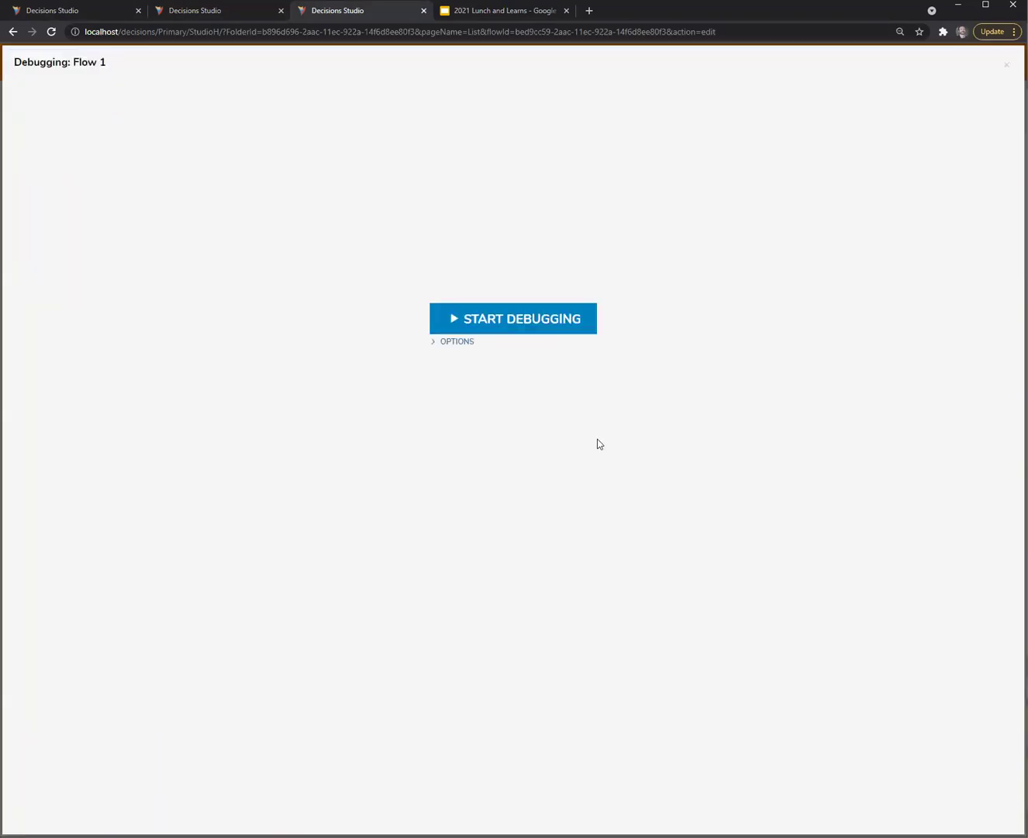
left_click(682, 325)
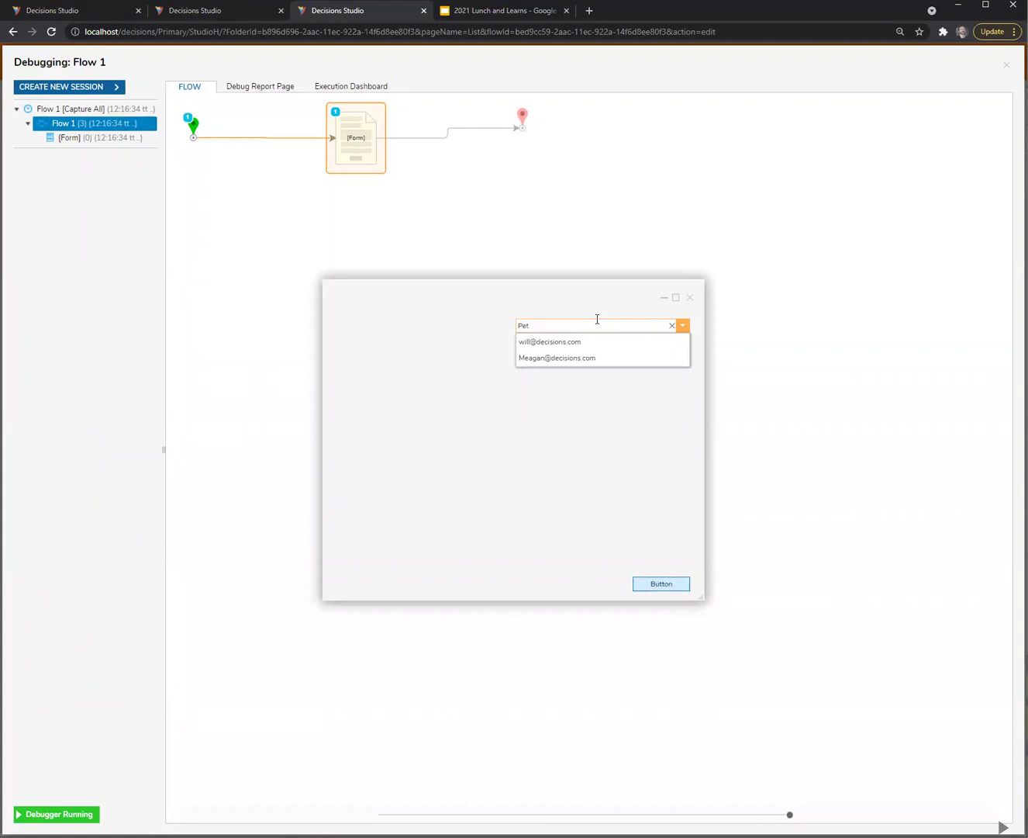
key("ctrl+a")
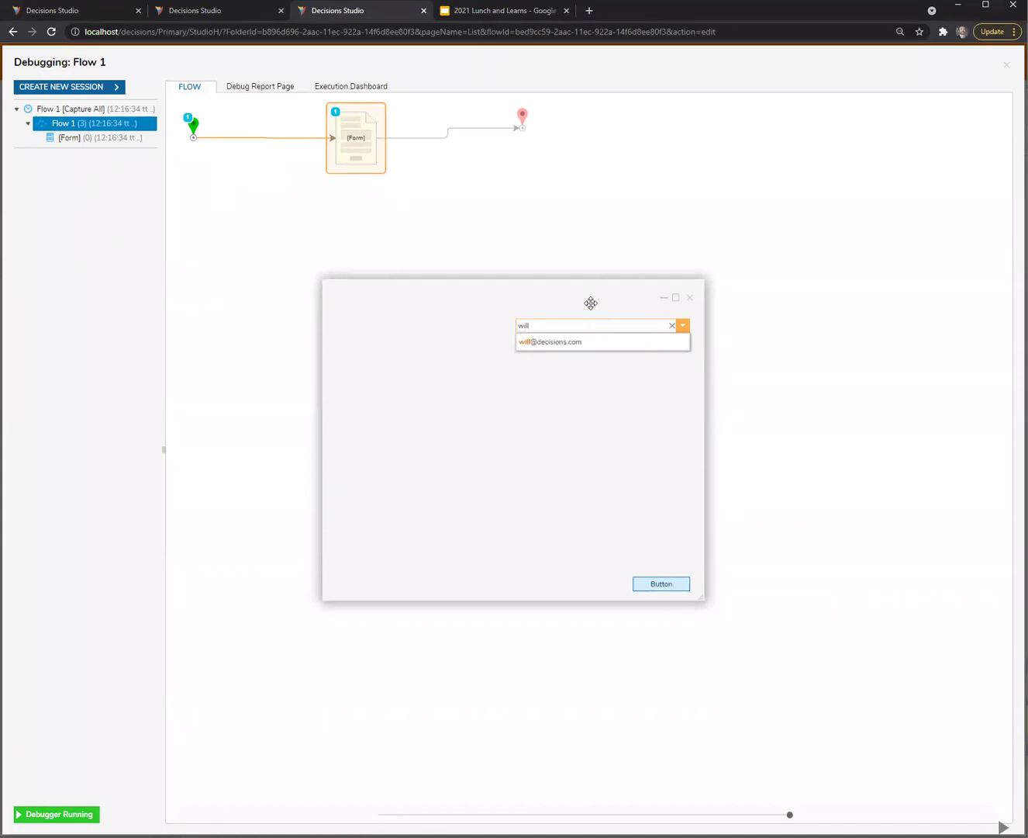
left_click(689, 297)
left_click(1006, 65)
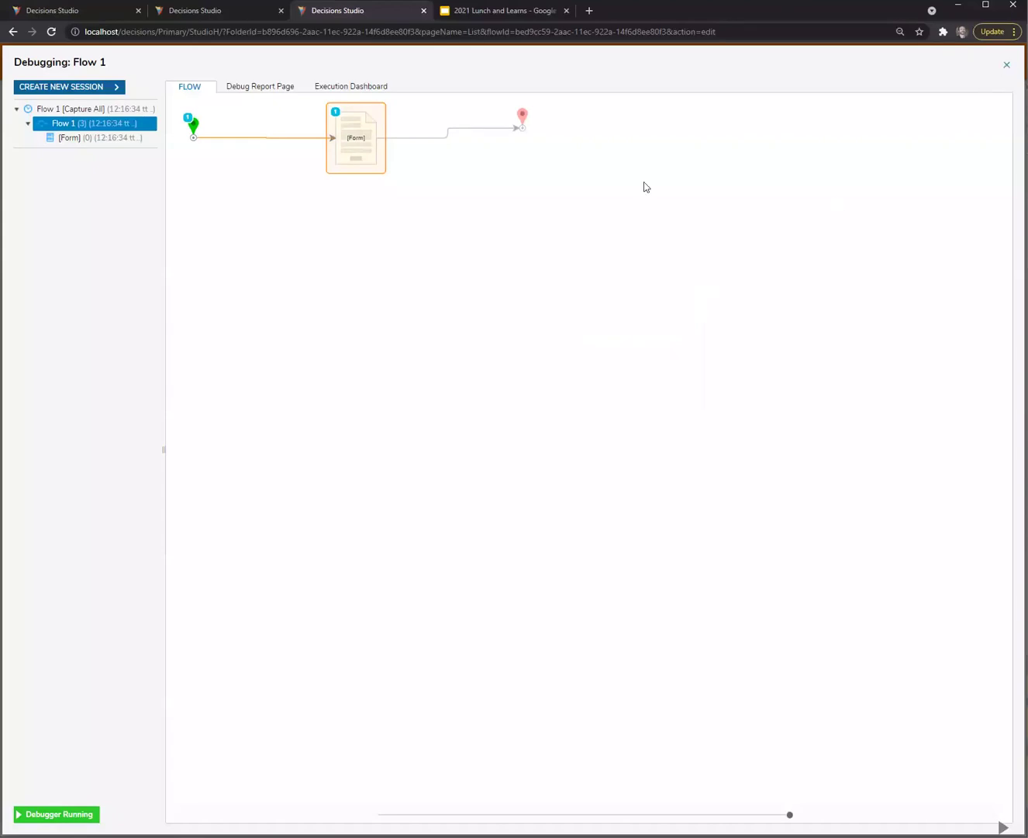
Change the Form step's Name constant to 'asdf' and start a new debug run
left_click(370, 169)
left_click(929, 428)
key("ctrl+a")
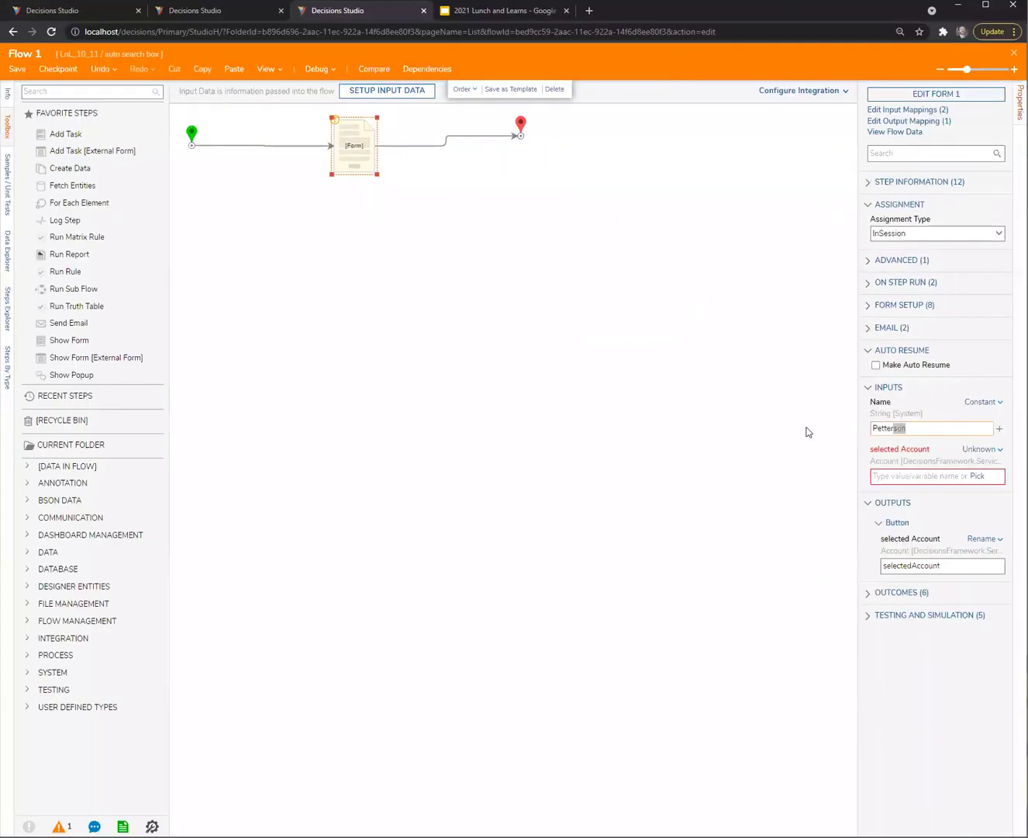
type("asdf")
left_click(314, 74)
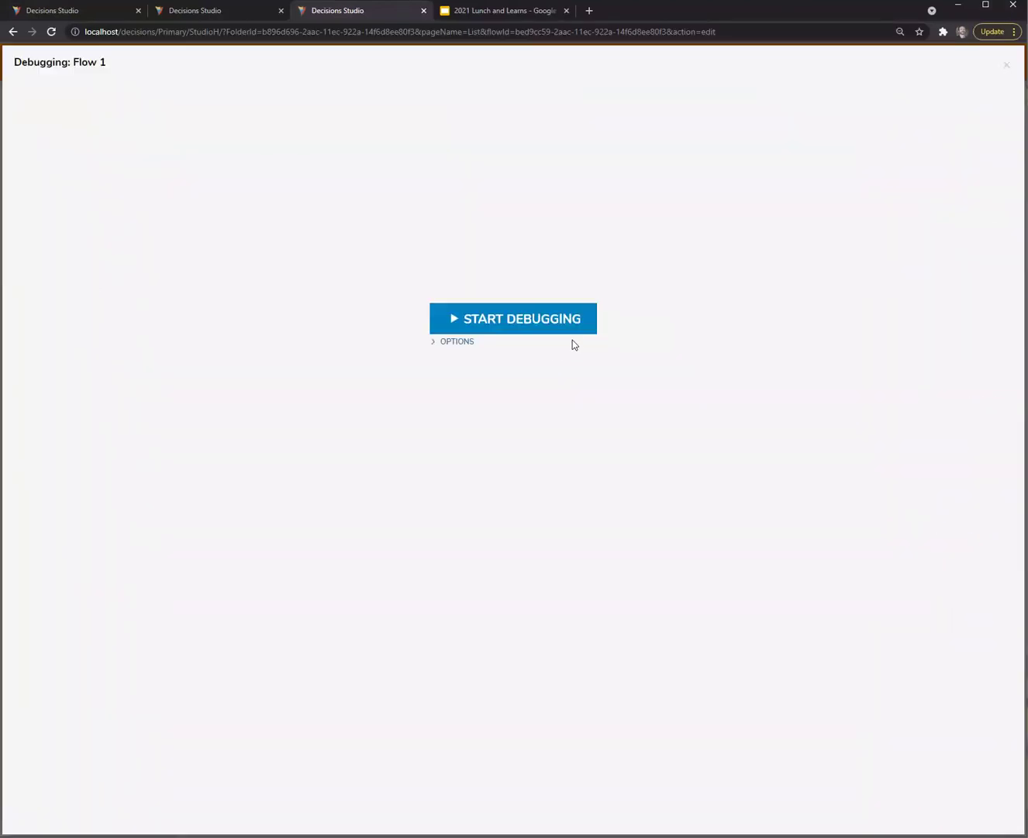
left_click(570, 326)
left_click(366, 145)
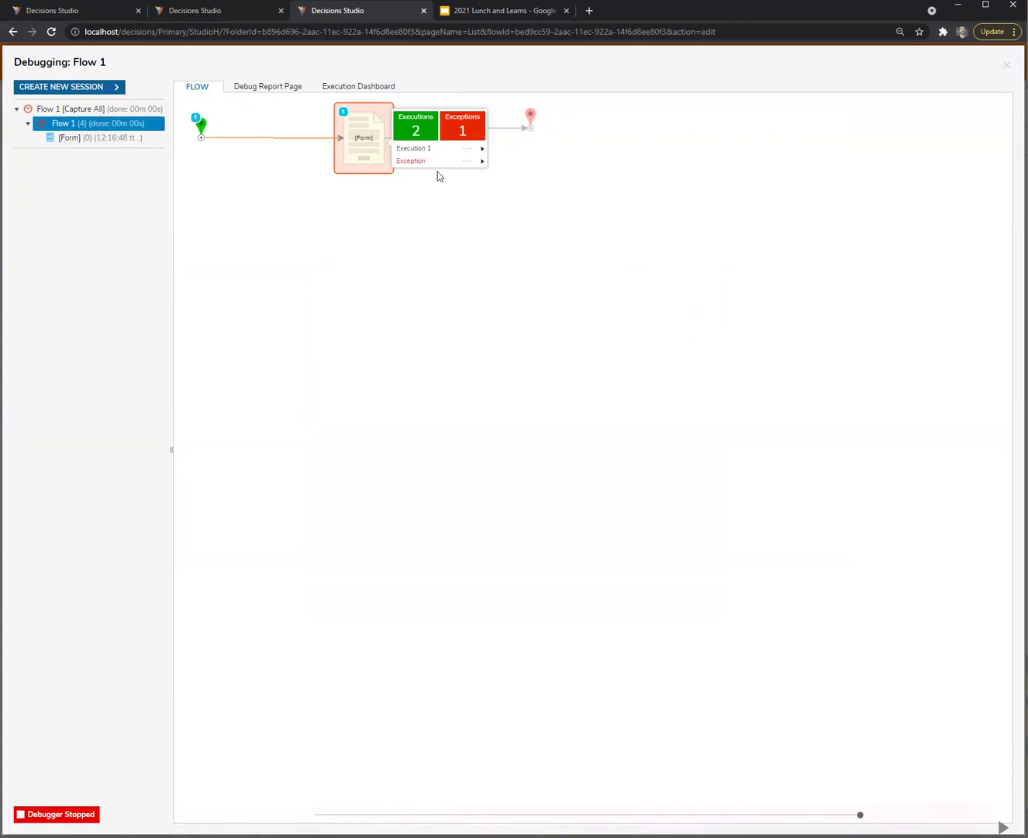
Read the exception showing Fetch Entities 1 lacks a No Results path, then close the debugger
mouse_move(474, 160)
left_click(543, 161)
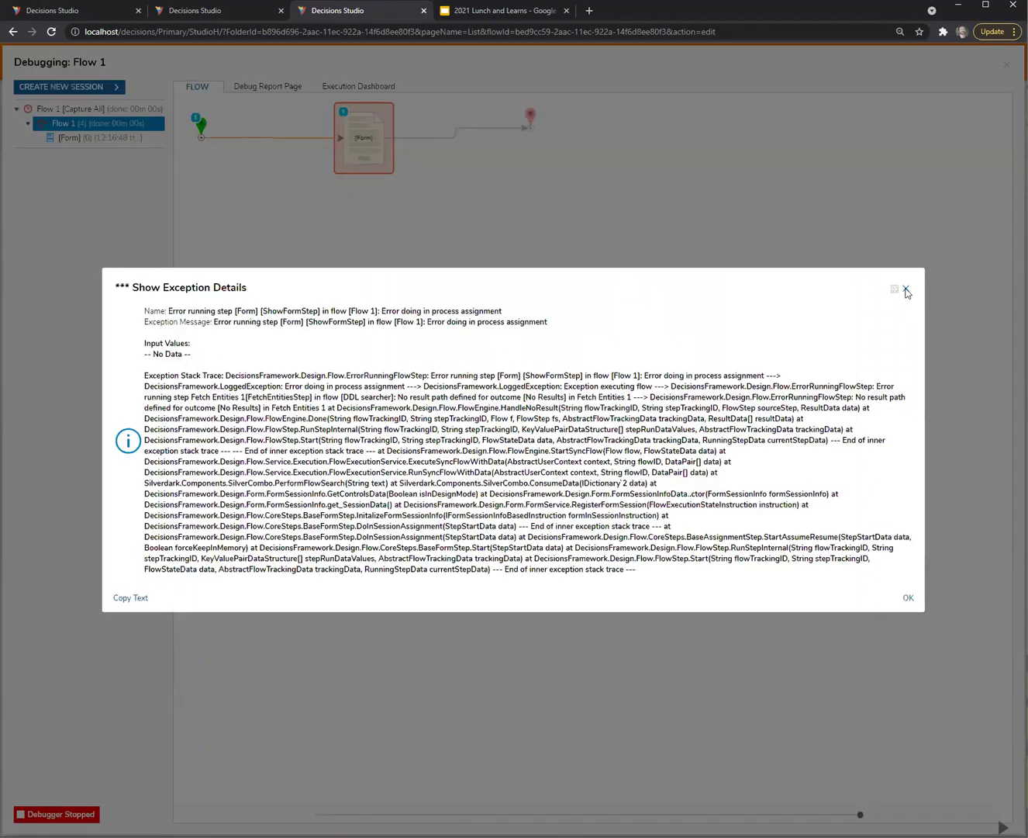
left_click(904, 290)
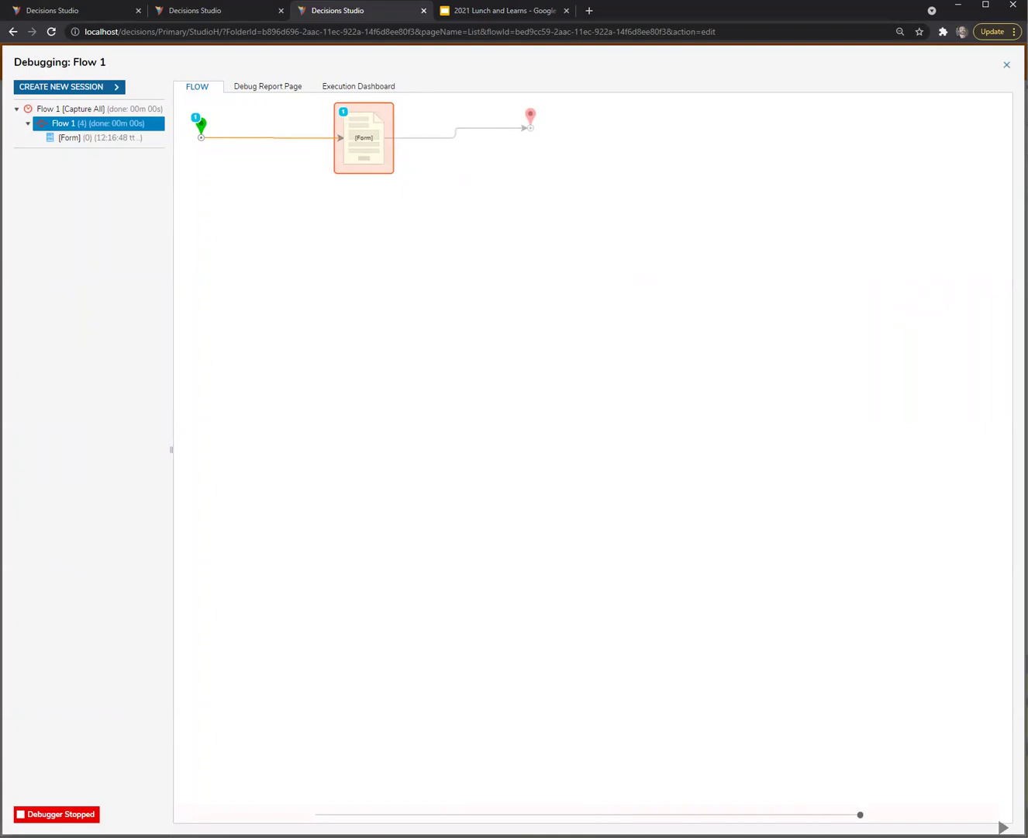
left_click(1006, 64)
In Form 1, set the combo box's searchString source type to Typed Text
left_click(357, 155)
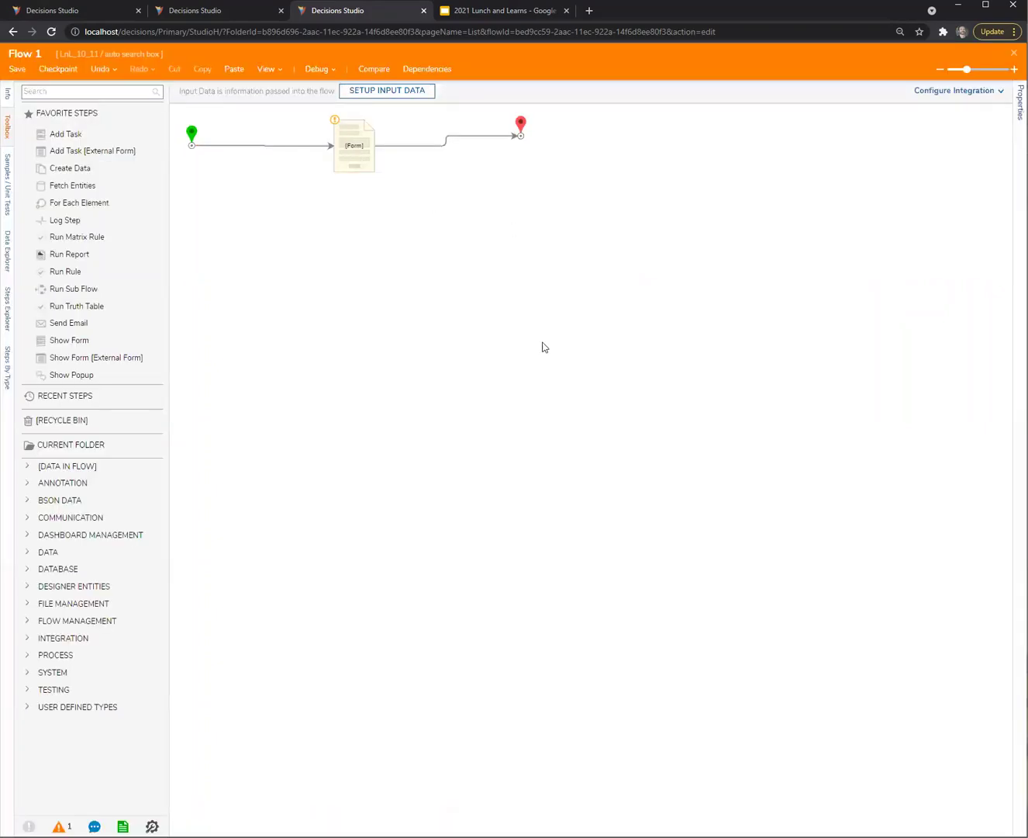
left_click(216, 10)
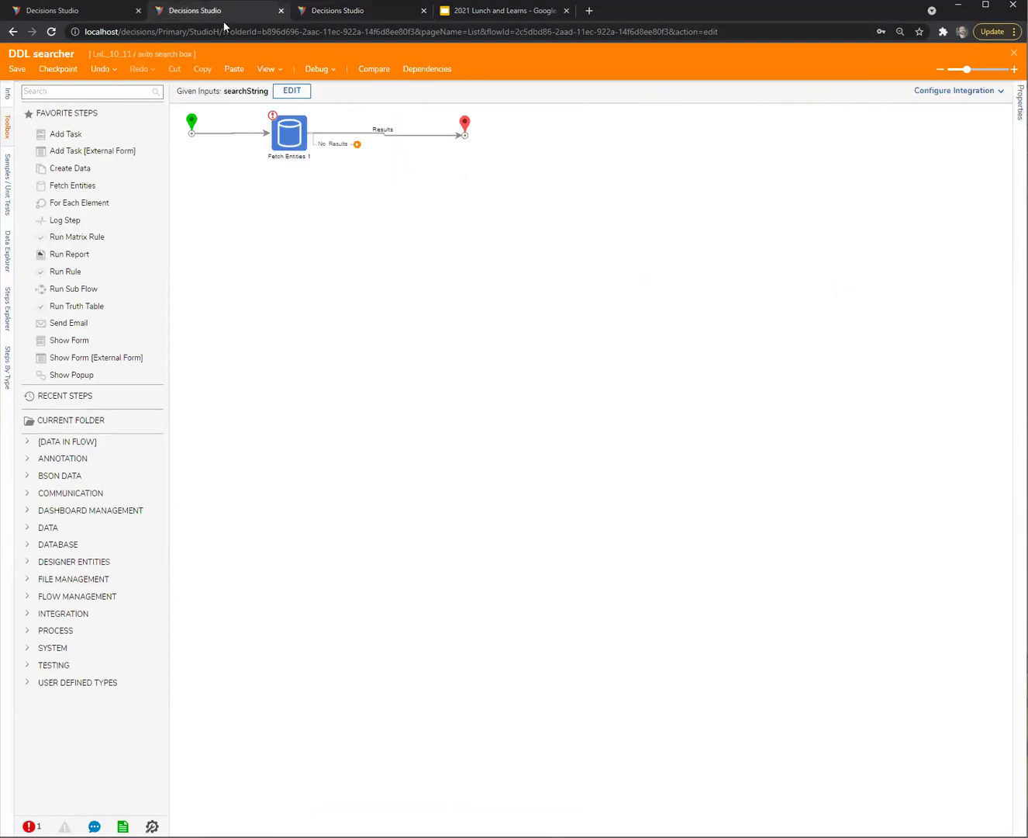
left_click(98, 11)
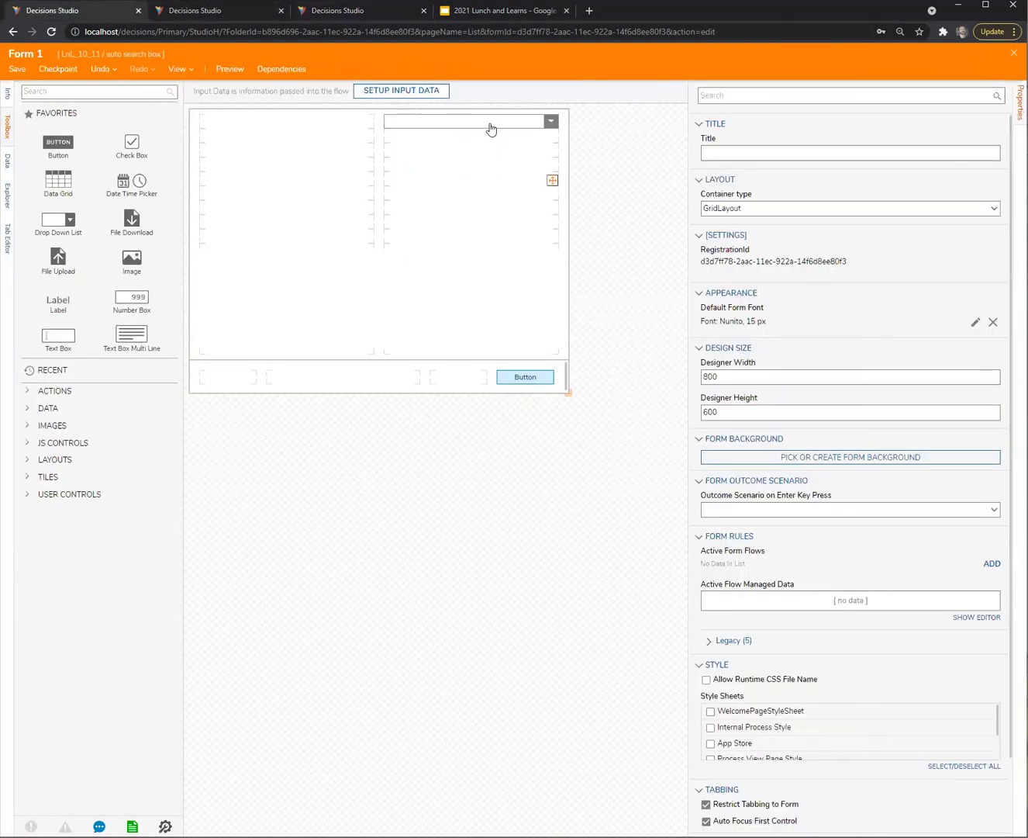
left_click(522, 122)
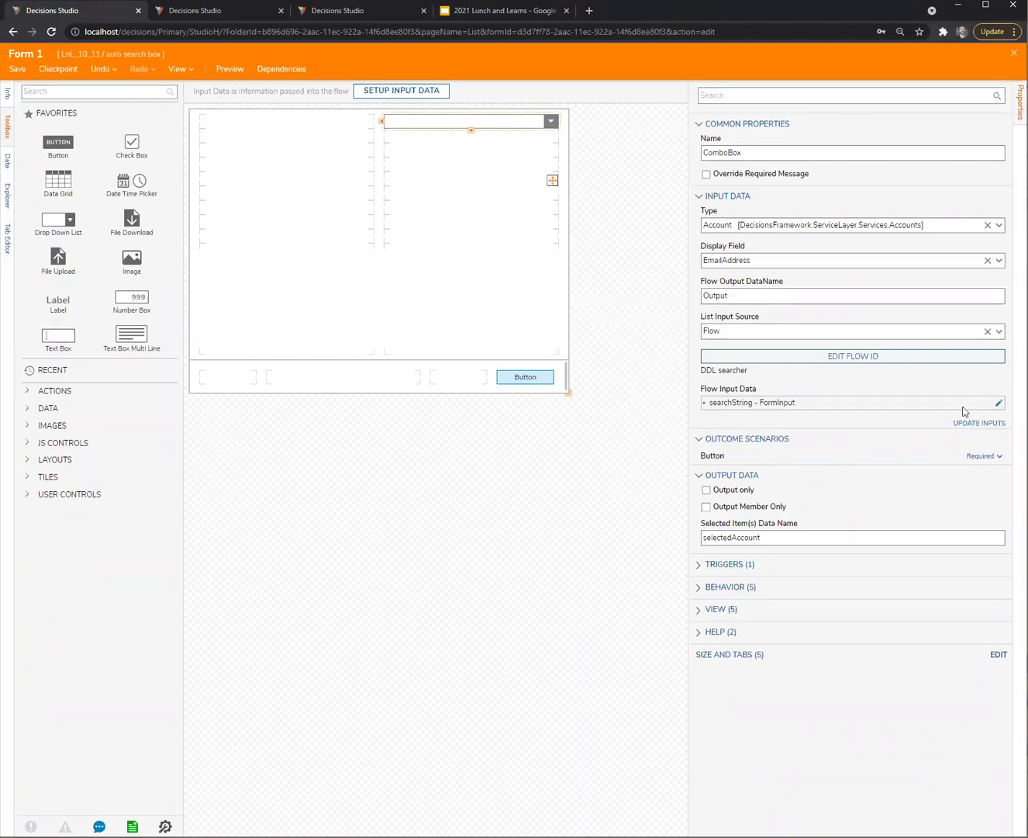
left_click(998, 402)
left_click(630, 447)
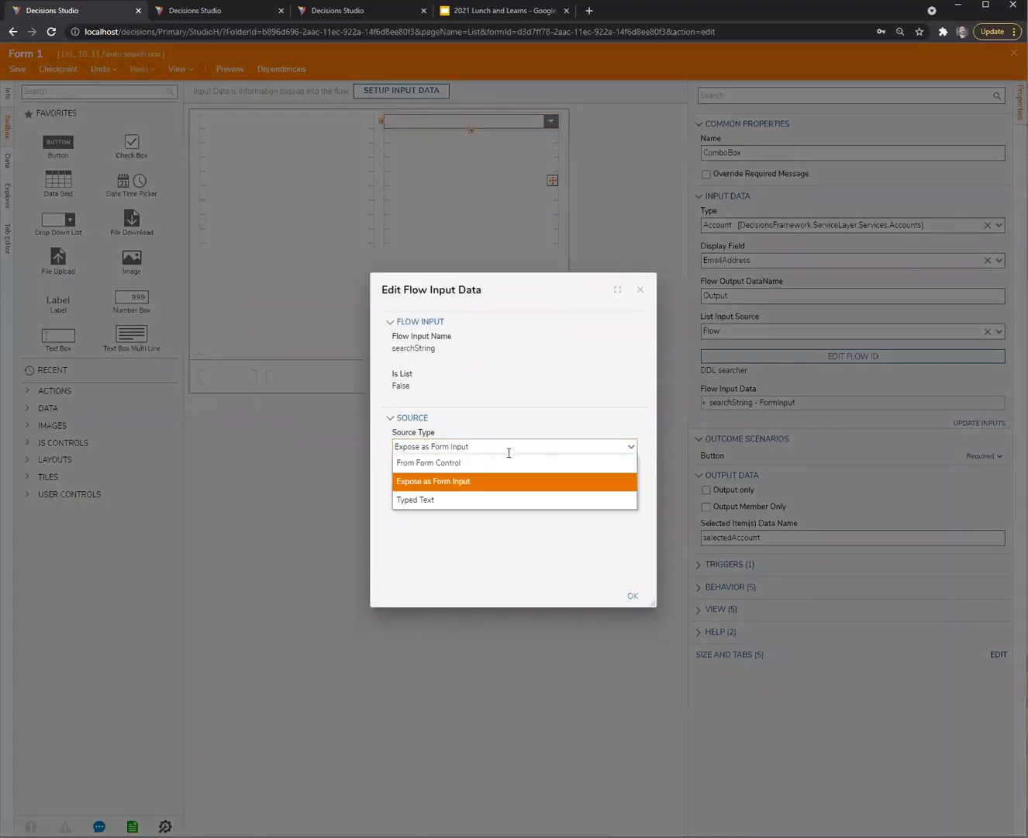
left_click(494, 499)
left_click(633, 596)
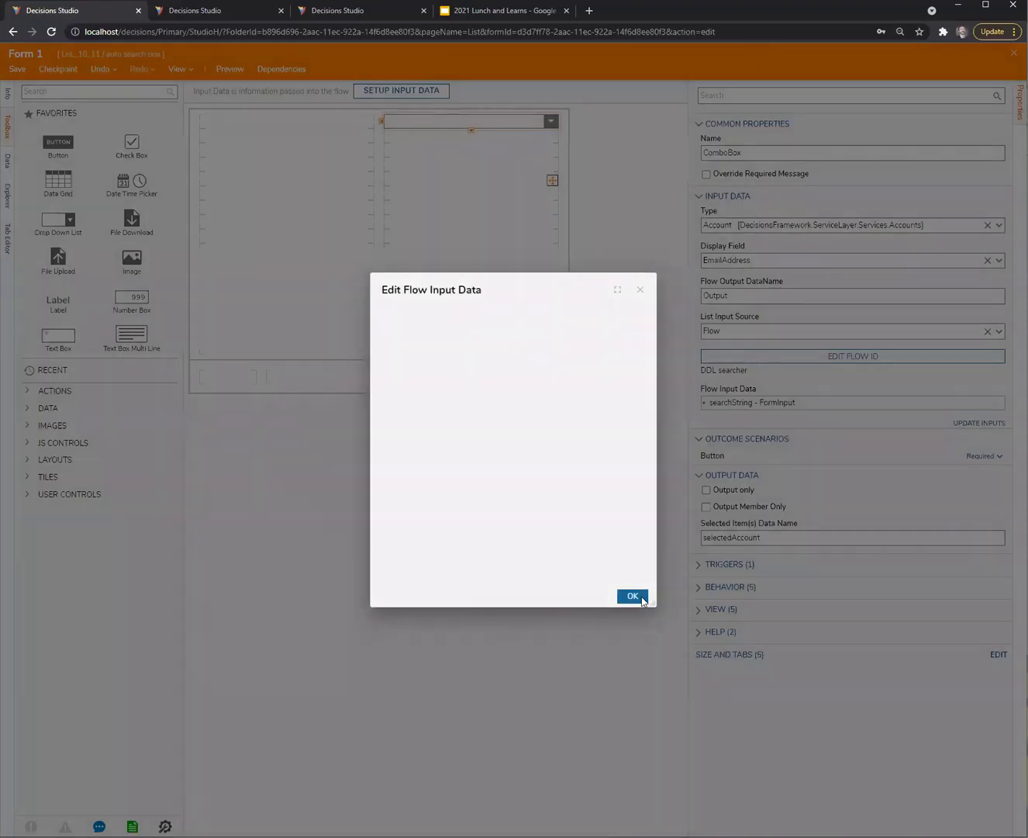
left_click(604, 513)
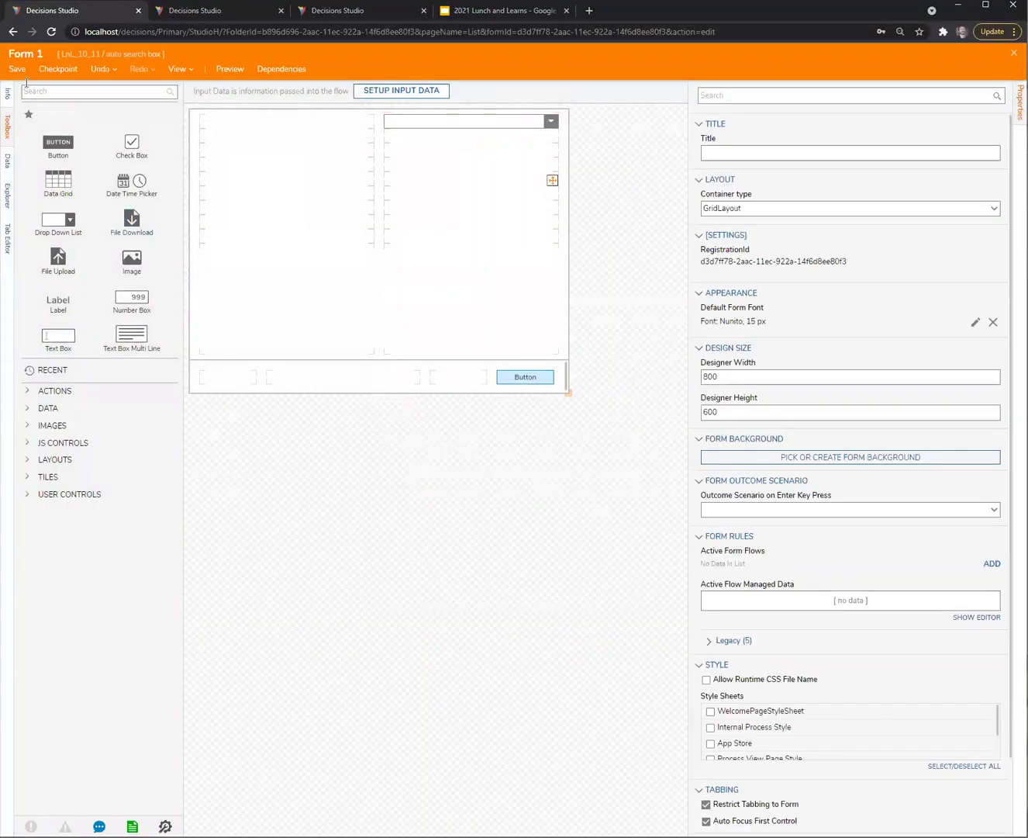
Save Form 1 and open Flow 1's debugger
key("ctrl+s")
left_click(641, 517)
left_click(342, 10)
left_click(312, 73)
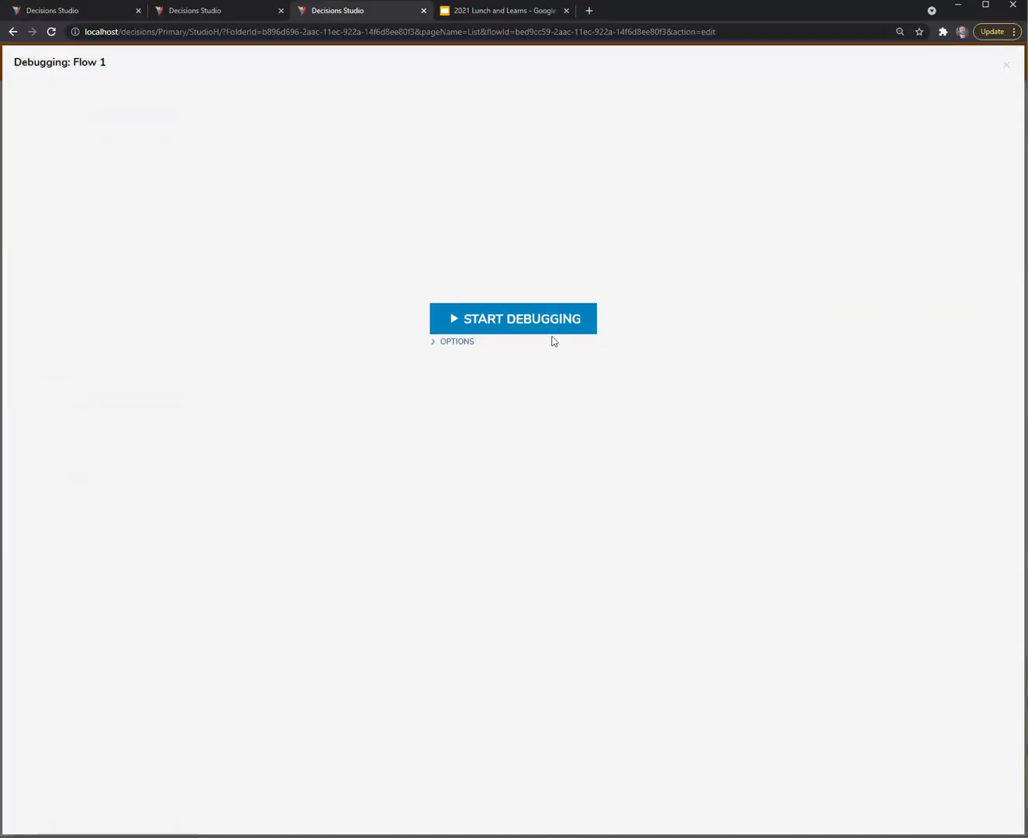
Debug Flow 1 with the no-match search 'asdf', then bring up the Flow 1 tab's options
left_click(552, 335)
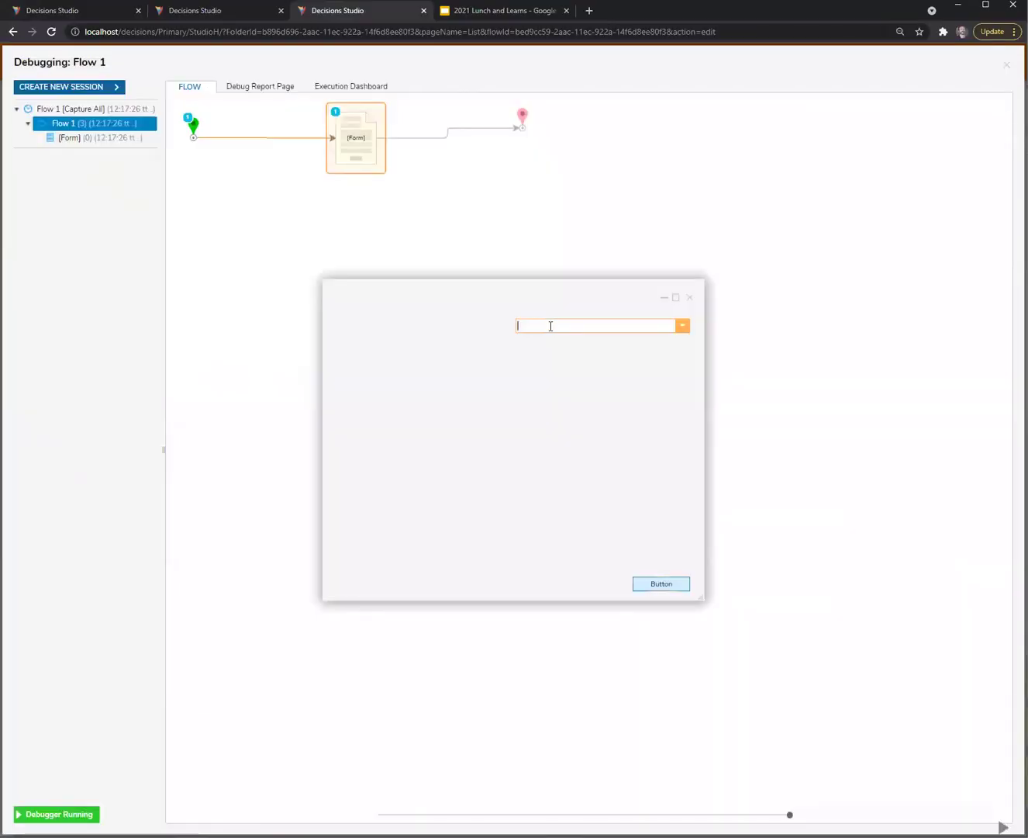
type("asdf")
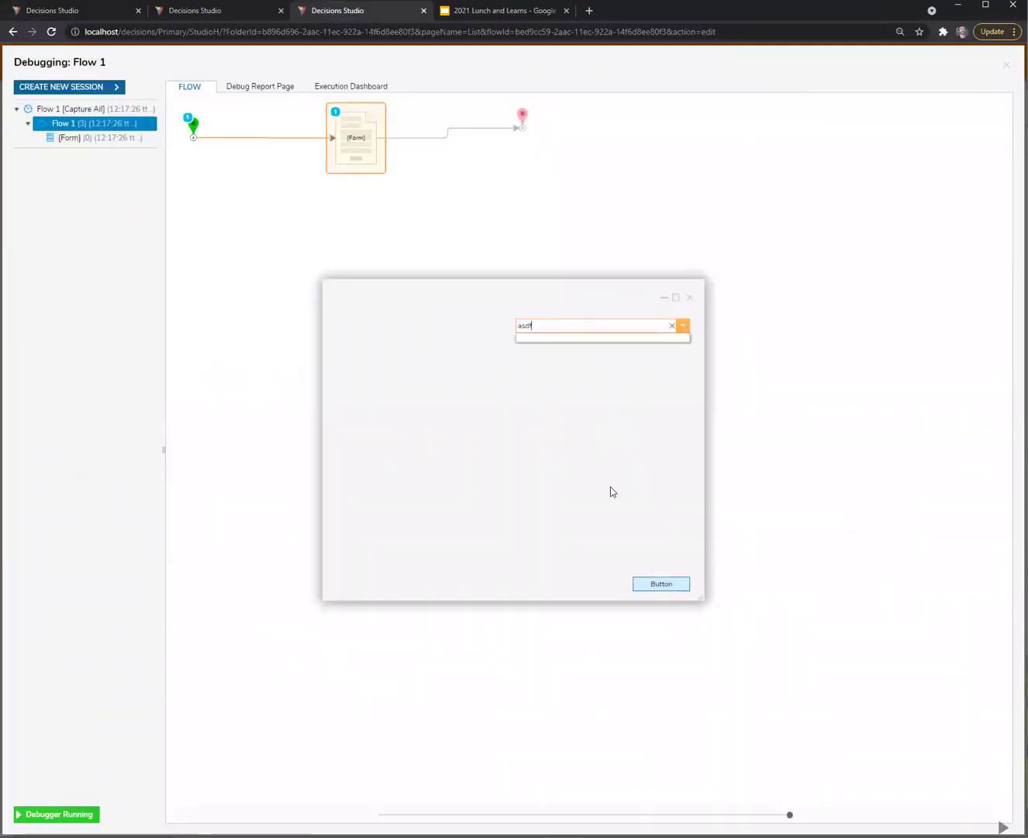
left_click(224, 11)
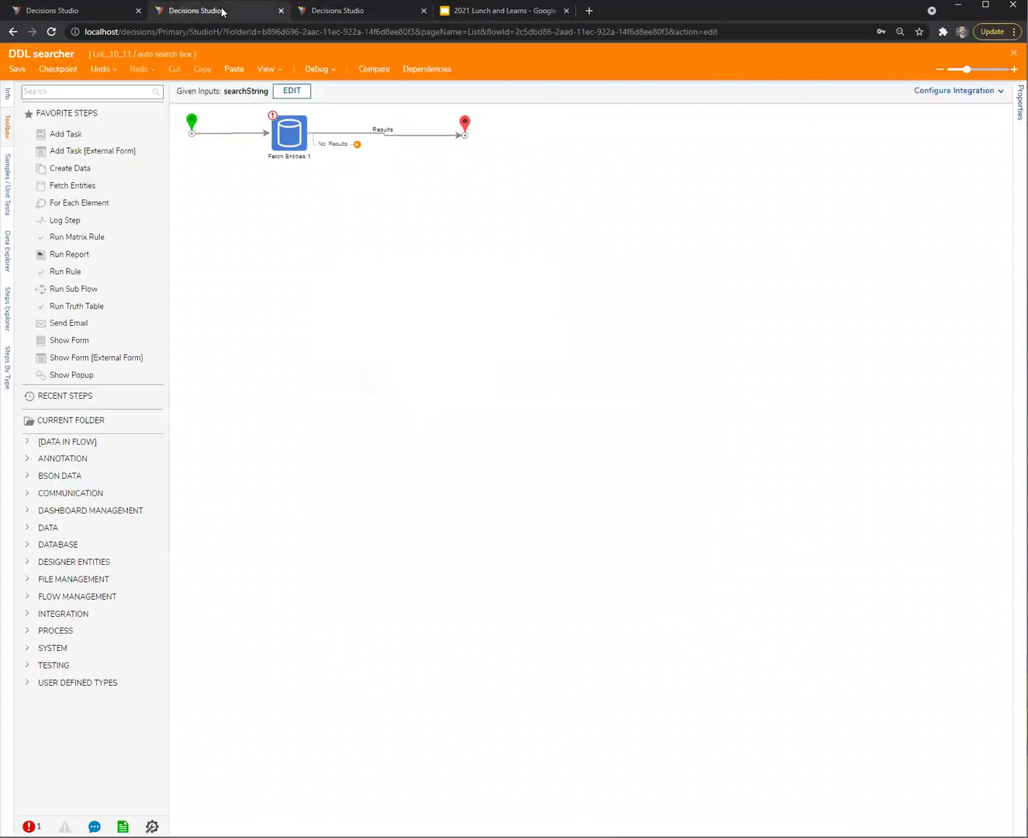
left_click(97, 10)
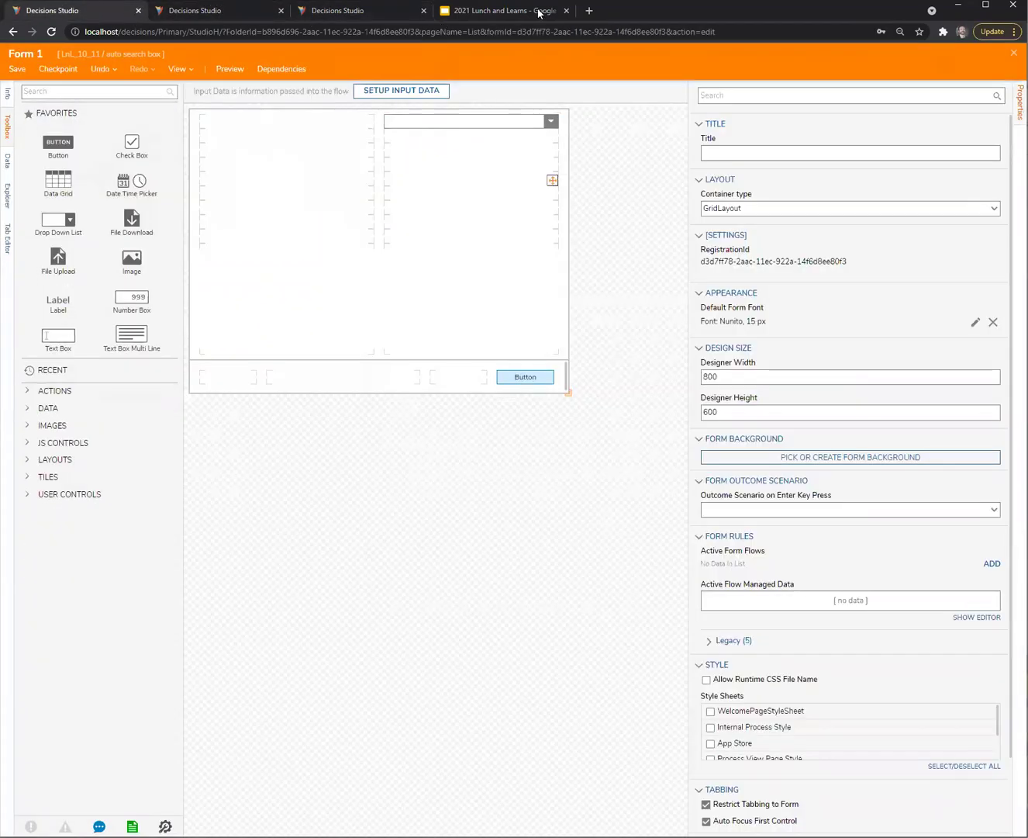
left_click(370, 11)
right_click(369, 11)
Duplicate the Flow 1 tab without locking and expand System > Administration > System Tools
left_click(414, 99)
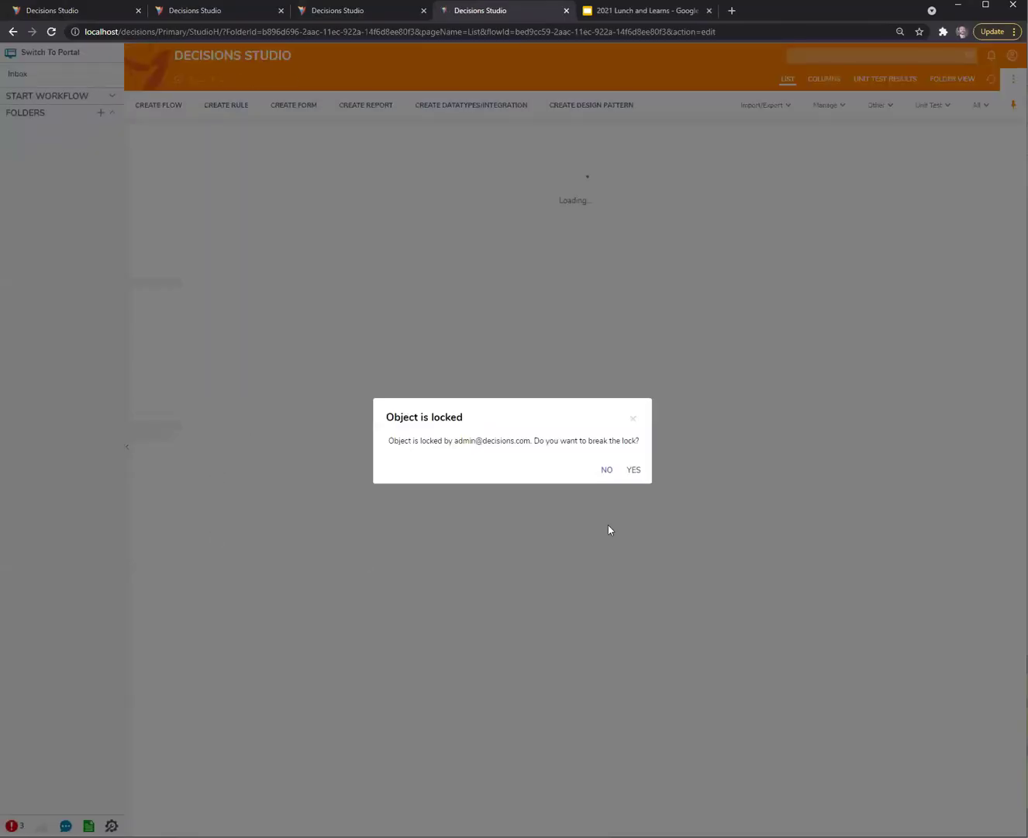
left_click(607, 470)
left_click(7, 324)
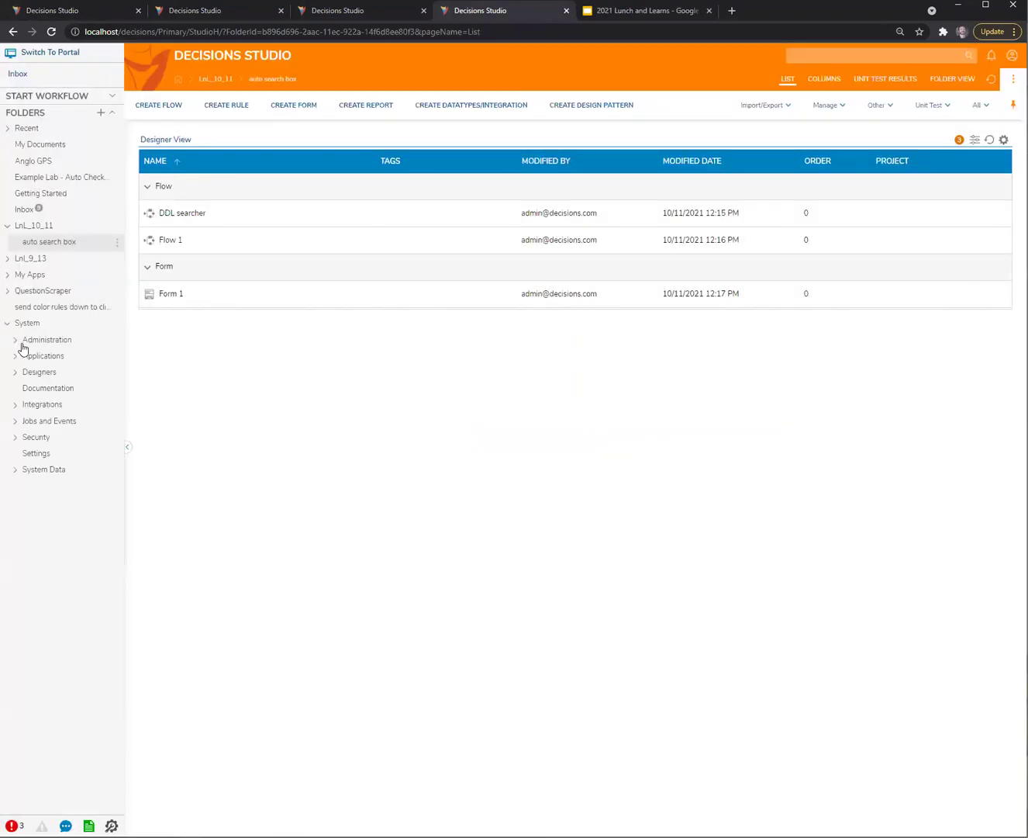
left_click(17, 342)
left_click(23, 534)
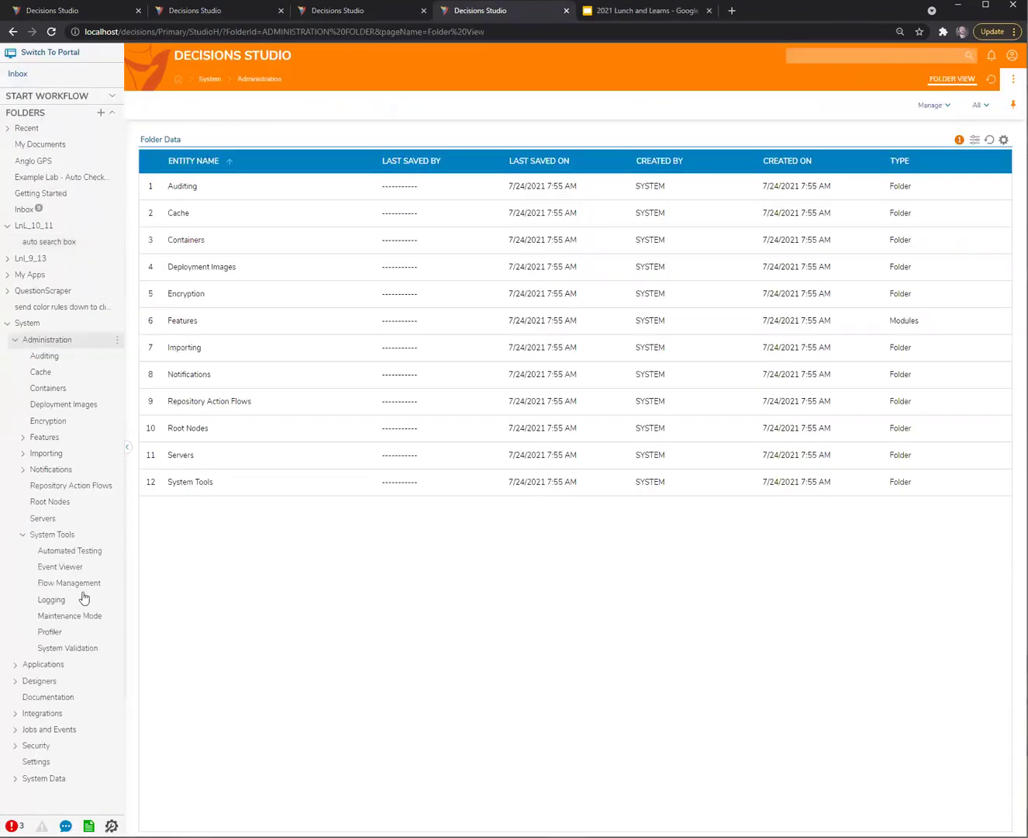
Open Logging and read the newest exception about the missing No Results path
left_click(54, 600)
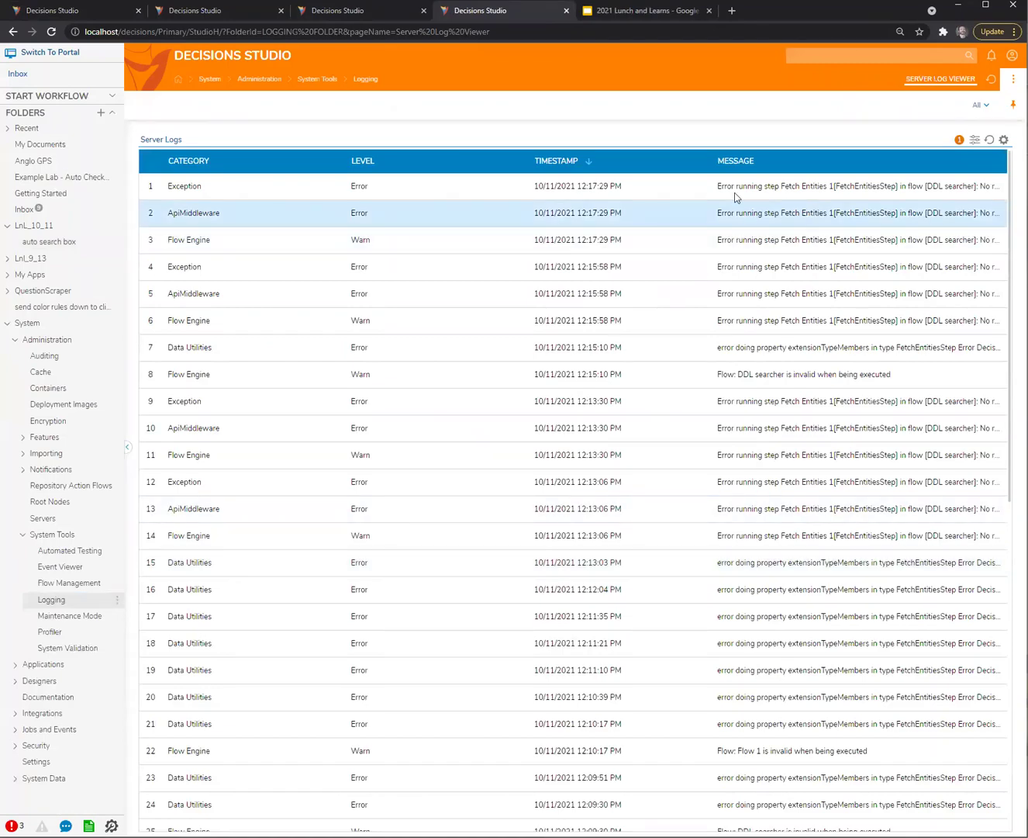
left_click(688, 184)
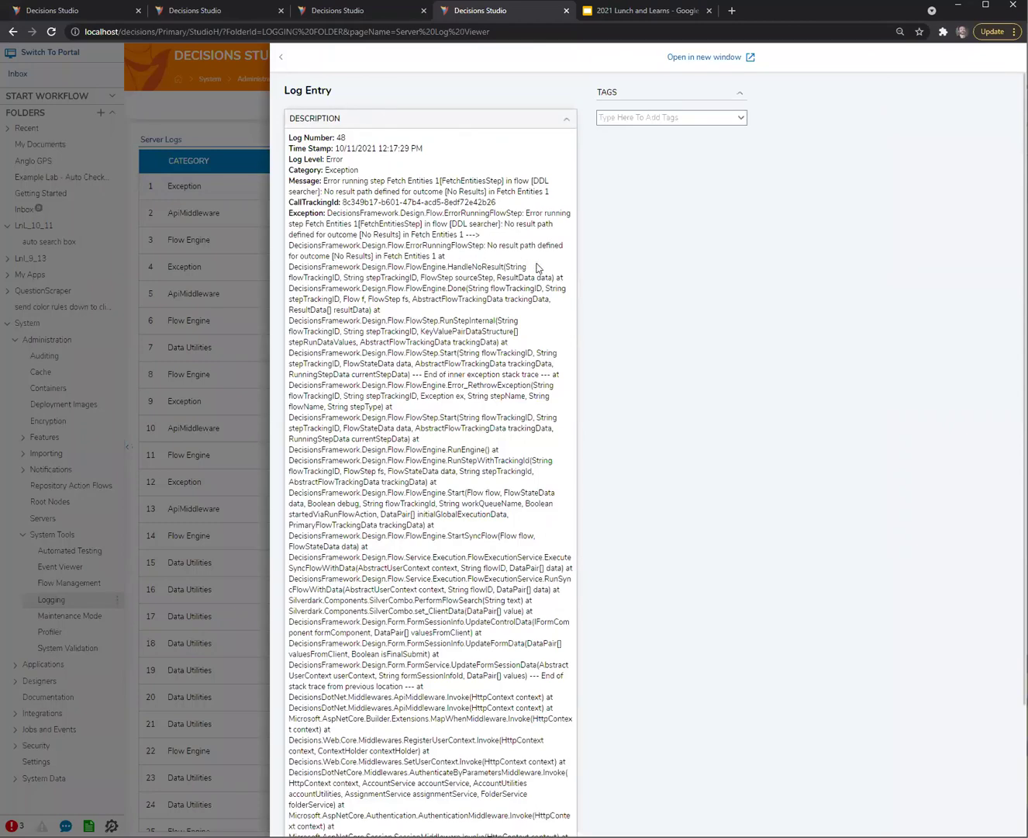
left_click(377, 11)
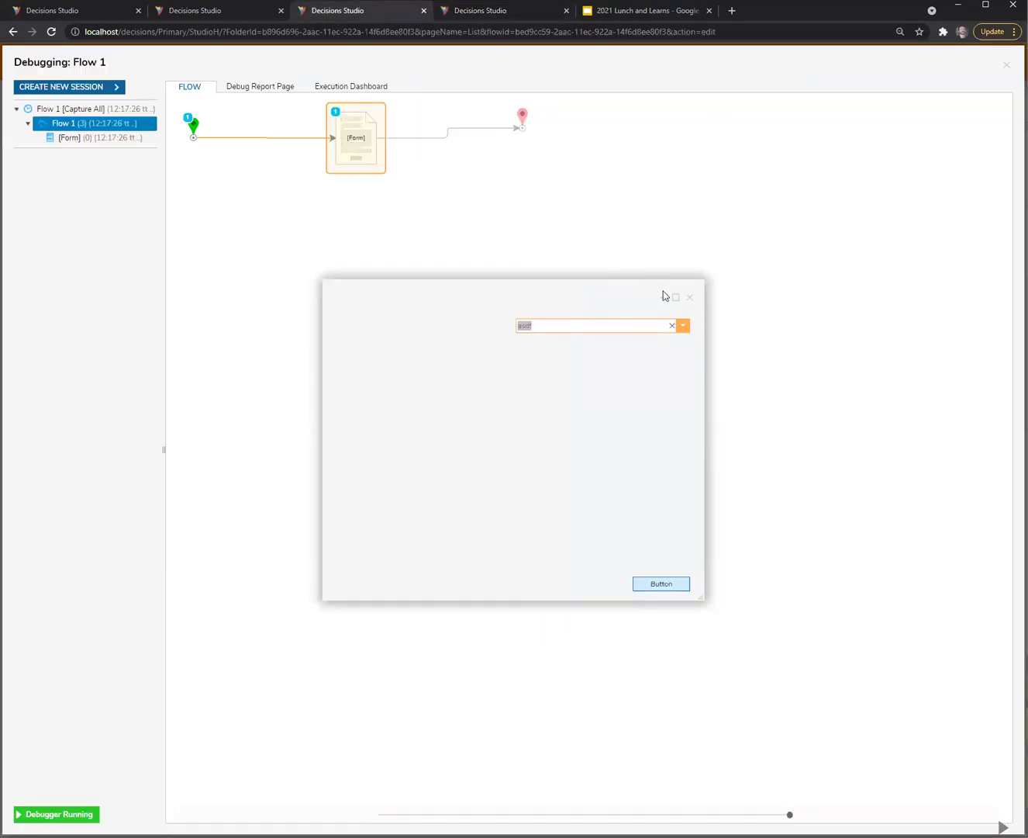
Close the old test form, start a new Flow 1 debug session, and search for 'Pe'
left_click(689, 297)
left_click(85, 86)
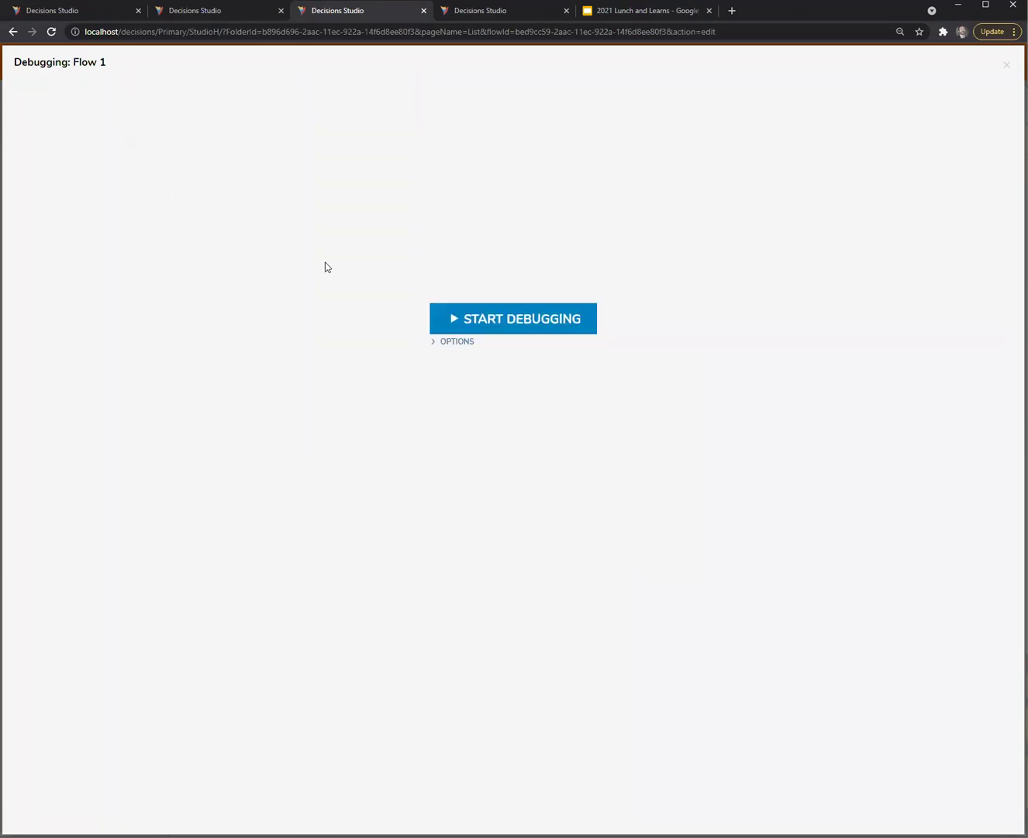
left_click(560, 321)
left_click(588, 329)
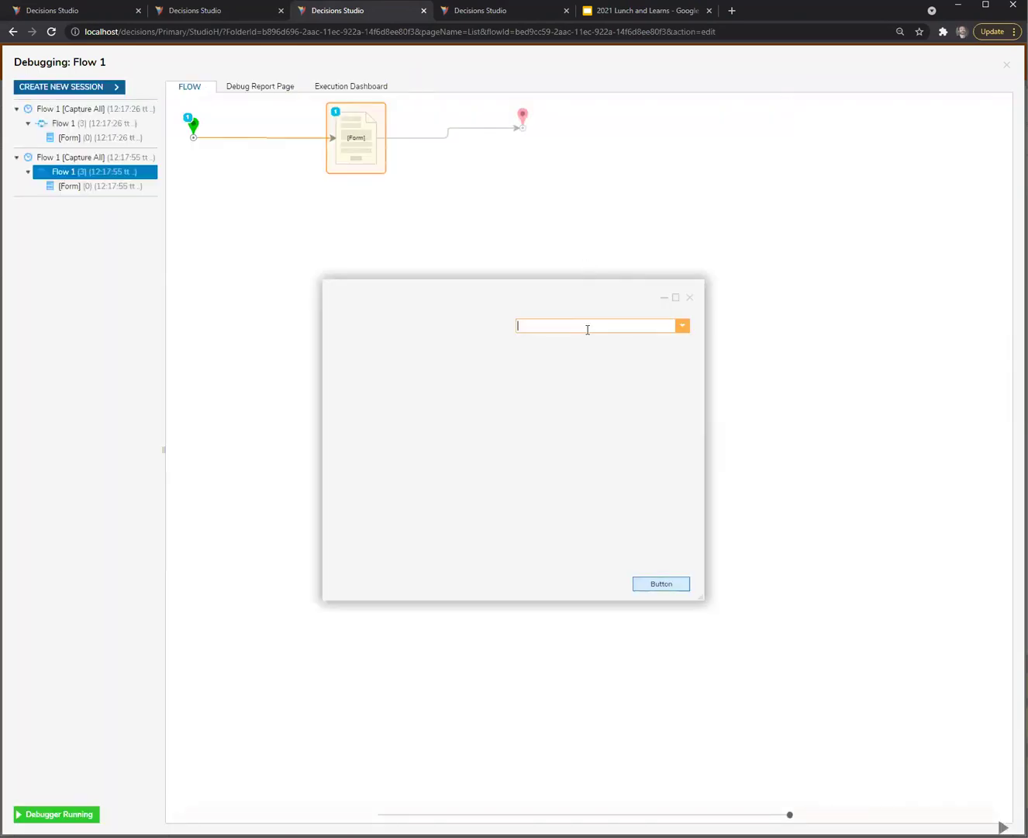
type("Petterson")
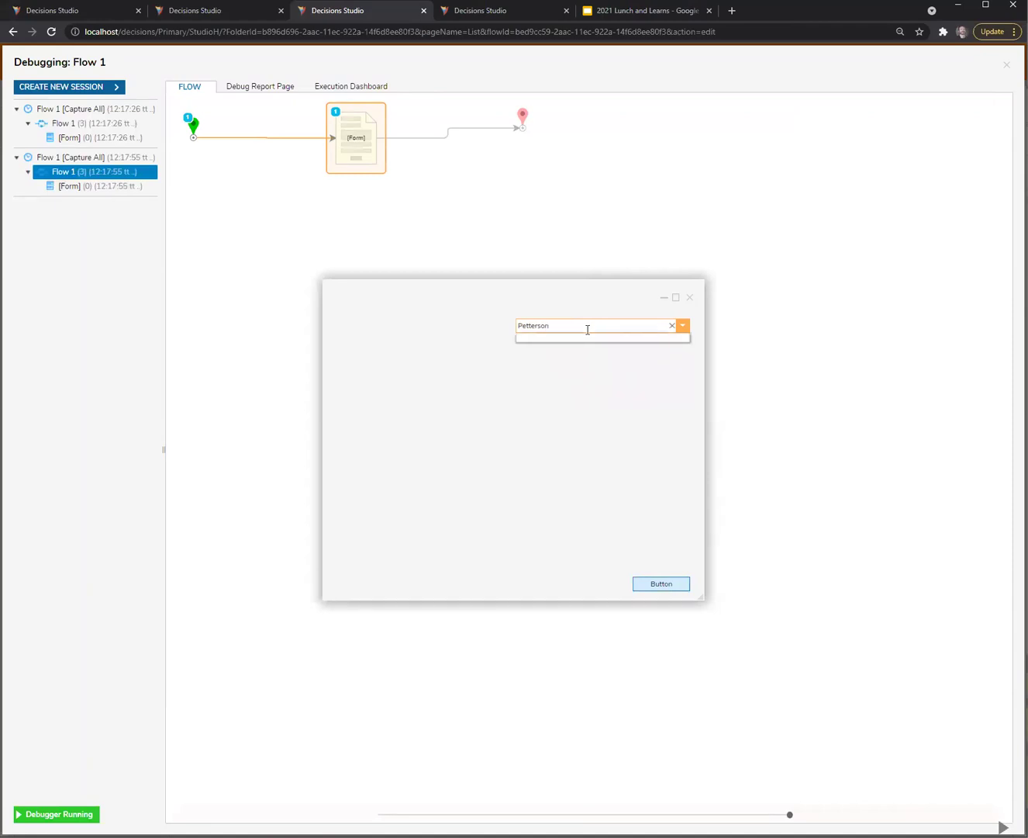
left_click(577, 424)
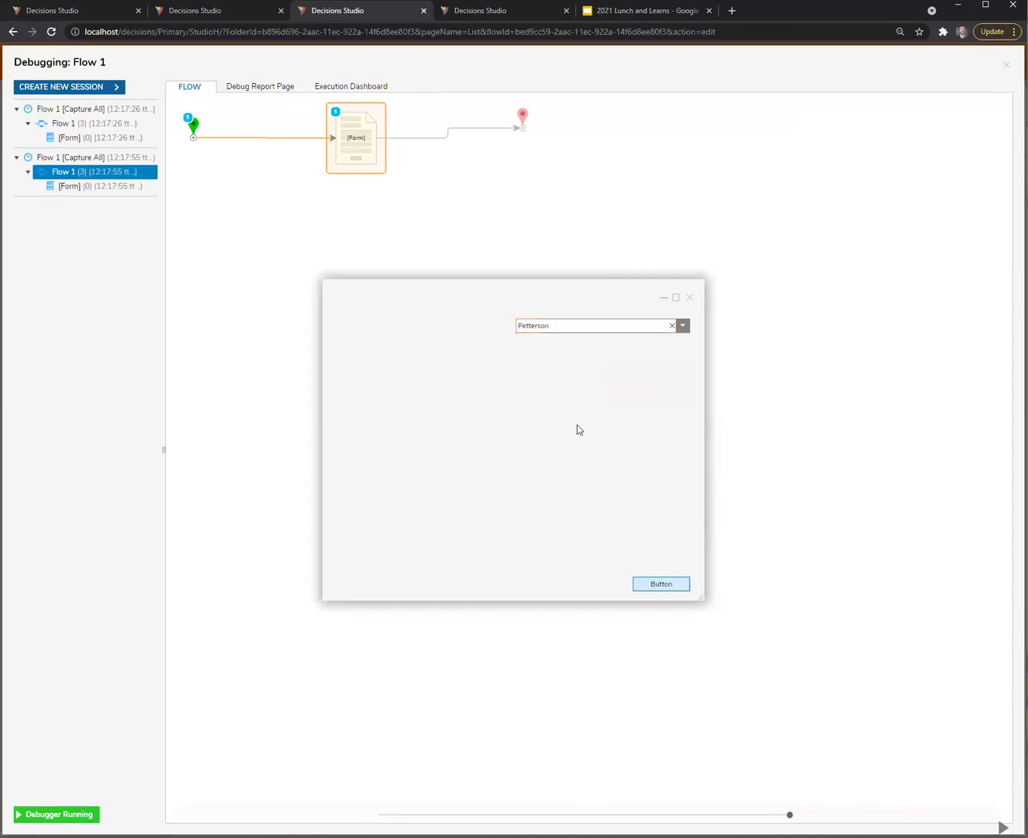
Retry the search with 'asdf' and refresh the server logs to show new 12:18:10 errors
left_click(518, 12)
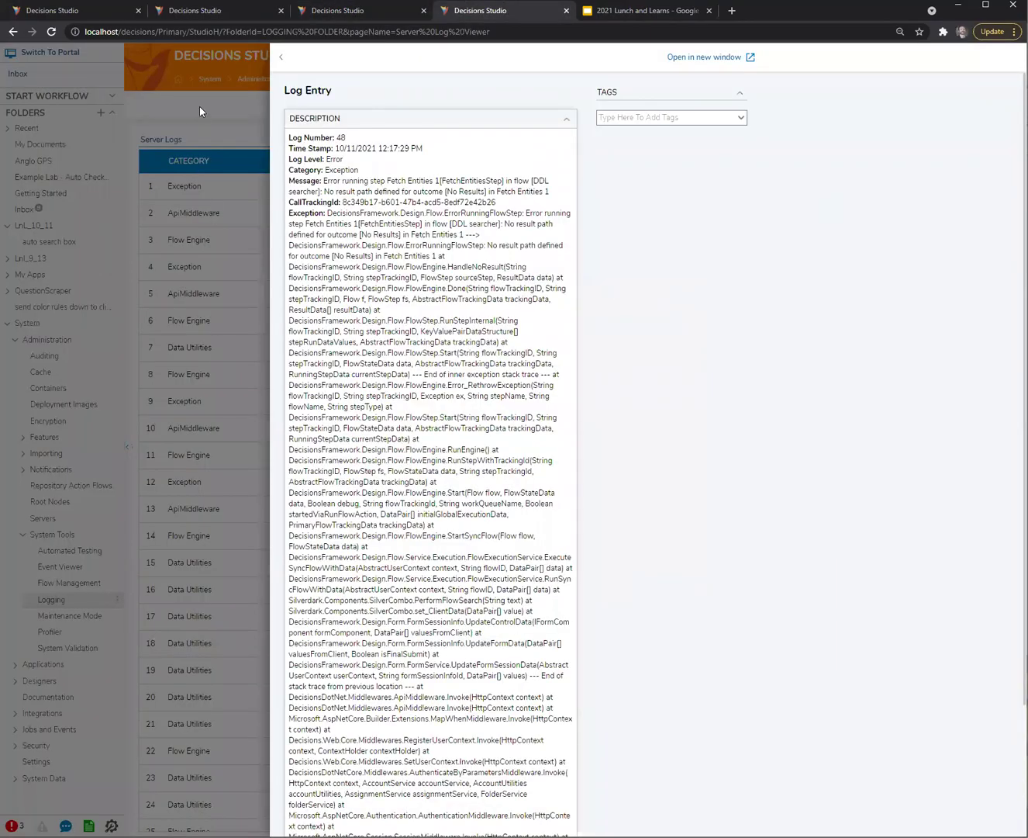
left_click(200, 111)
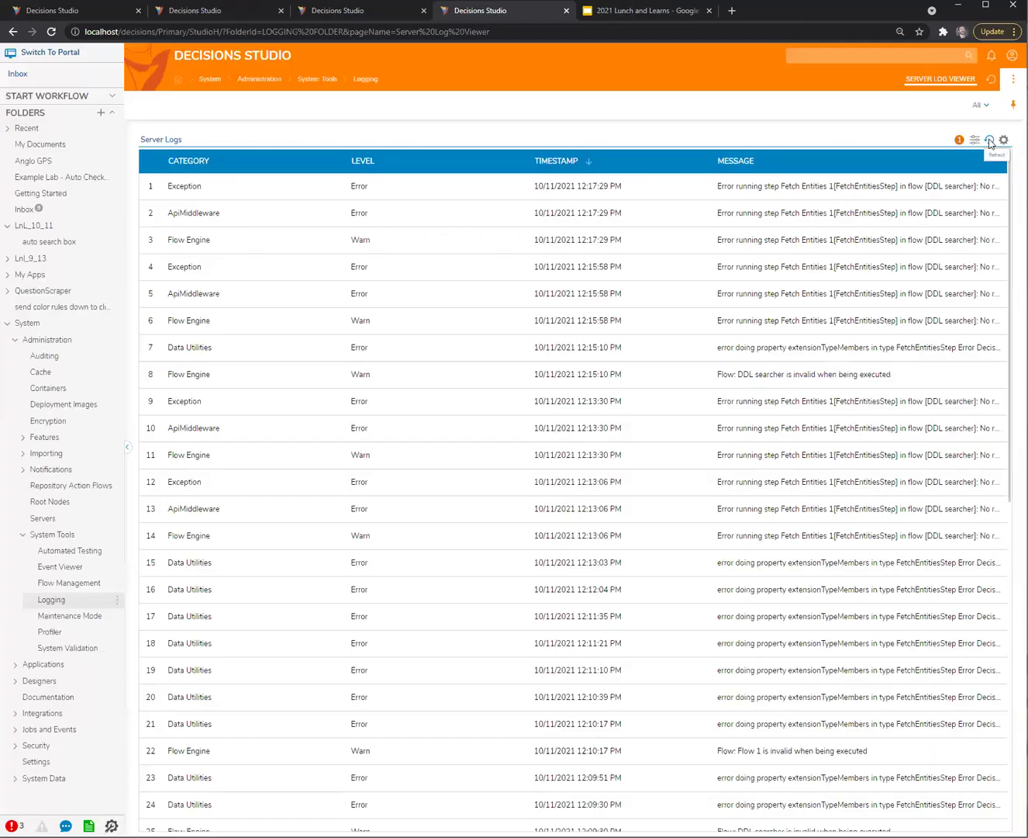
left_click(389, 12)
left_click(568, 325)
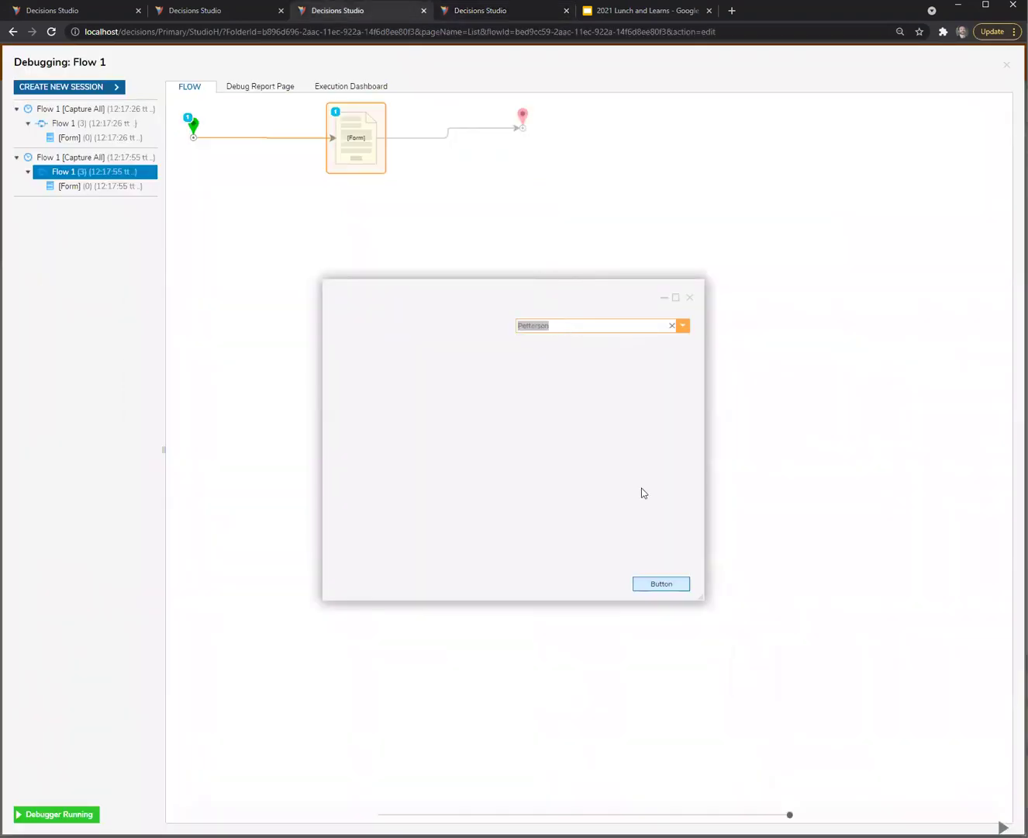
type("asdf")
left_click(474, 11)
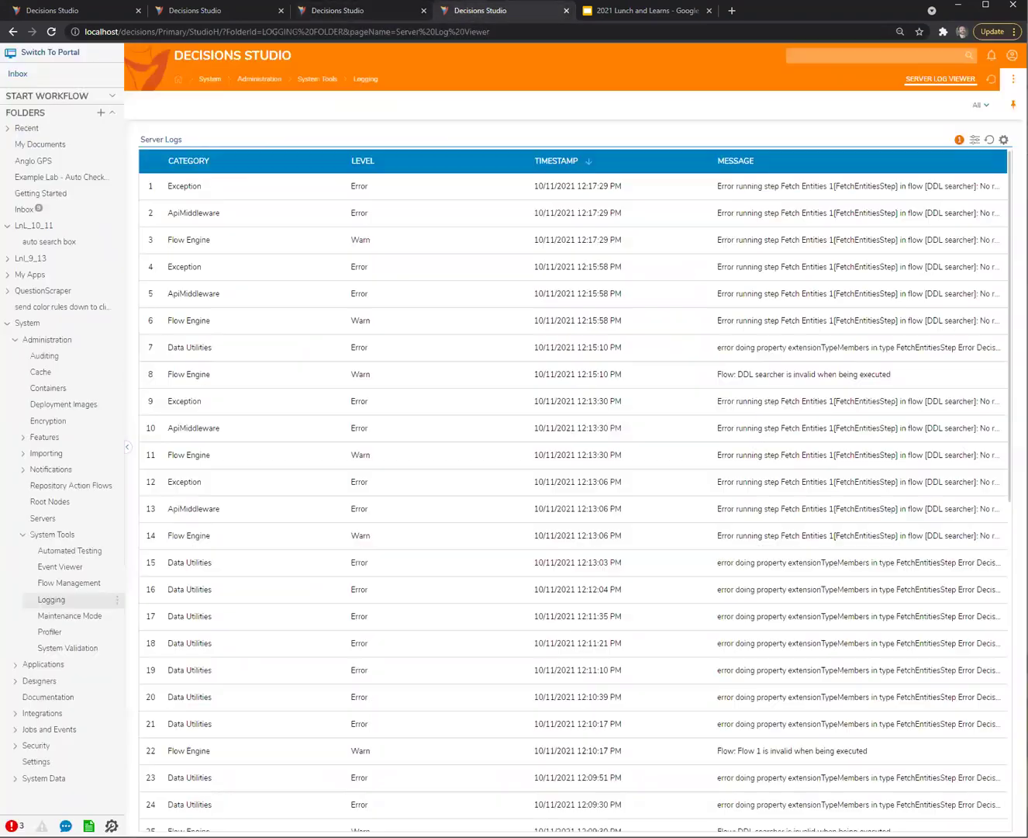
left_click(989, 140)
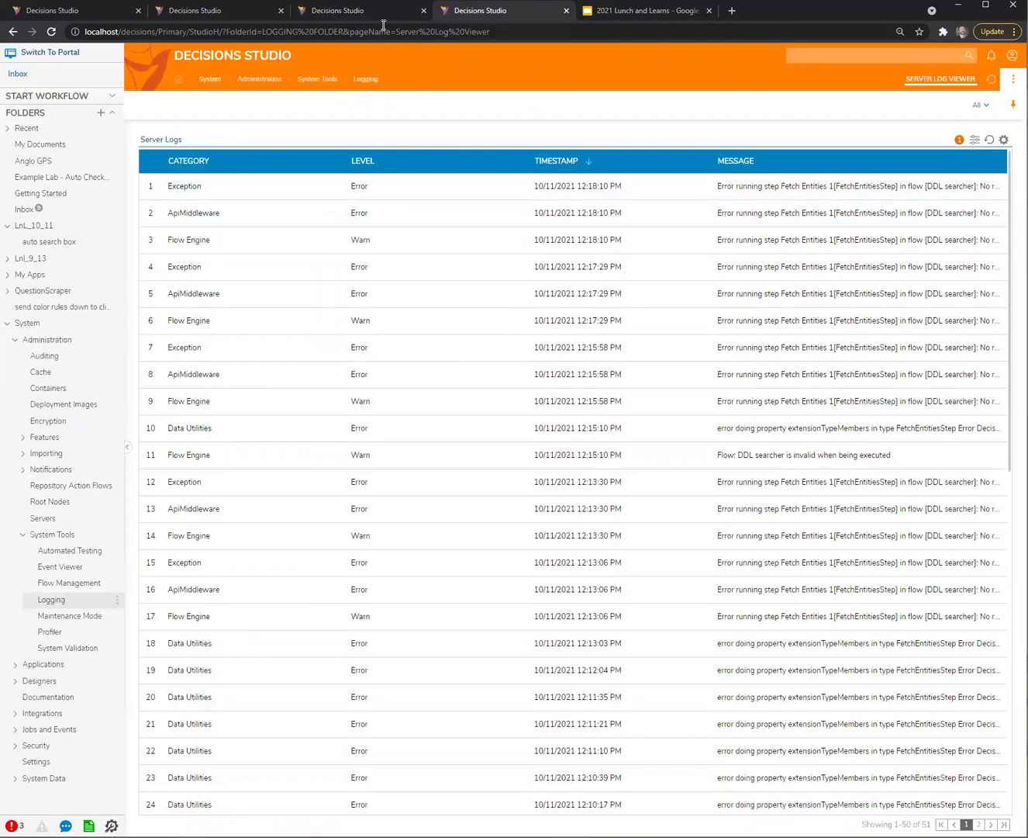
Search the debug form for 'pett', then recheck the server logs for new errors
left_click(349, 11)
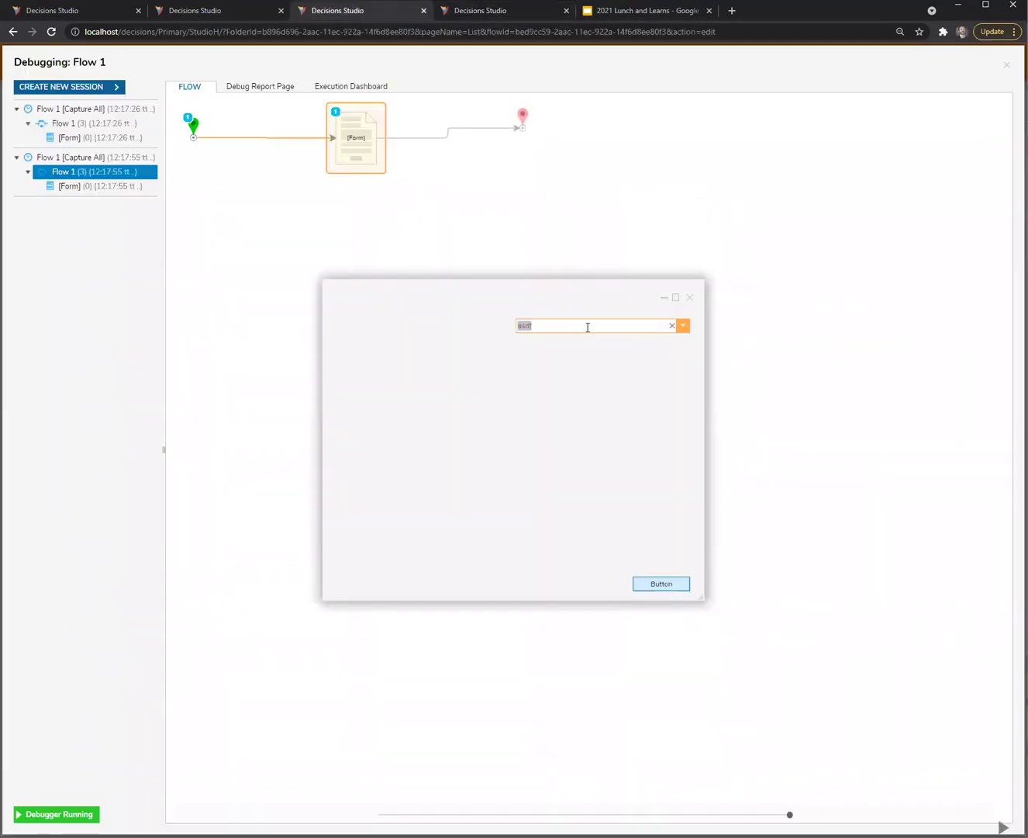
type("pett")
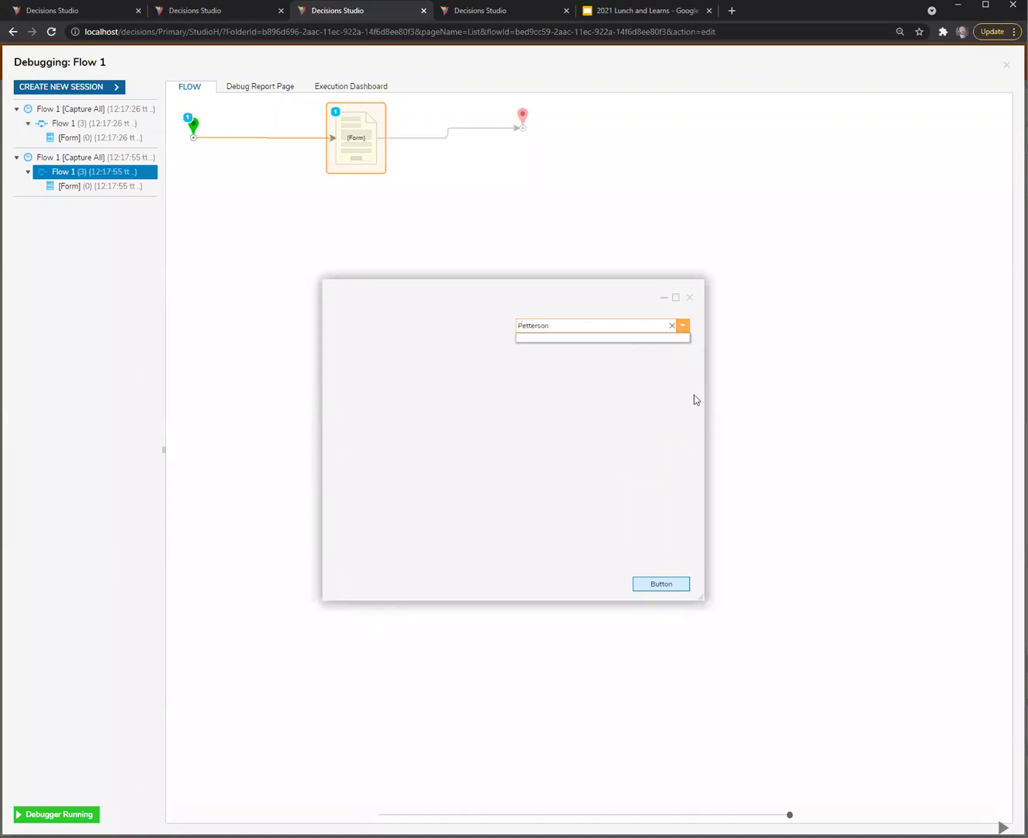
left_click(571, 411)
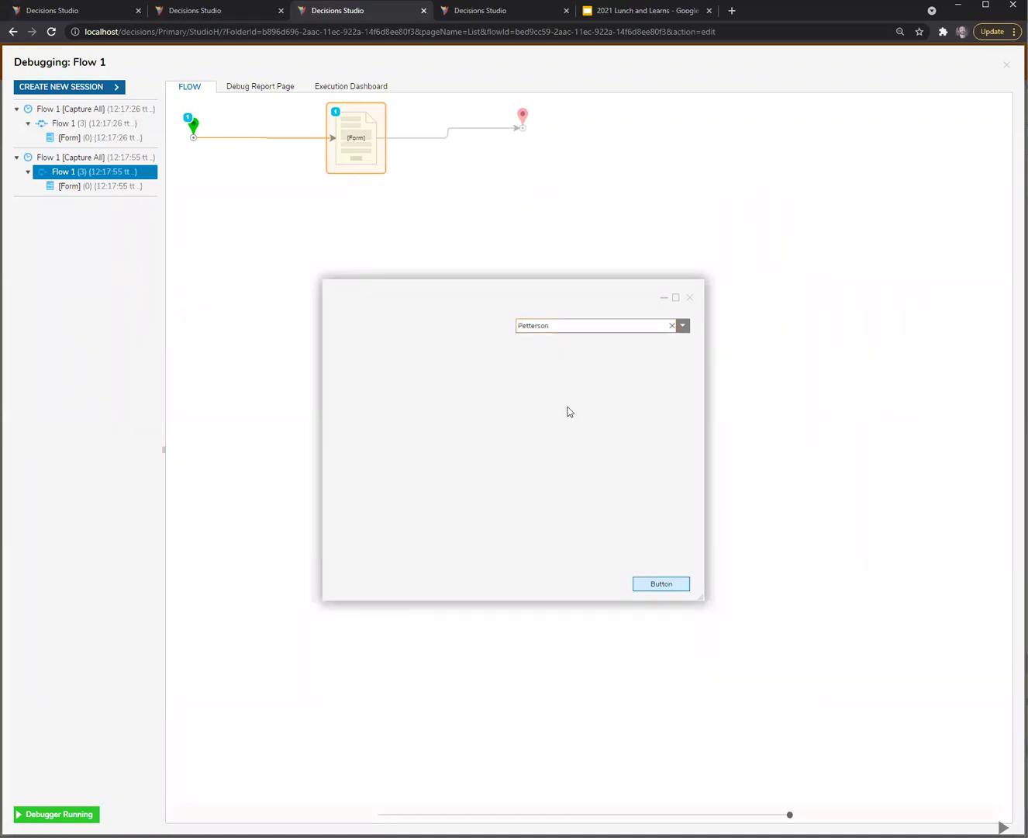
left_click(478, 9)
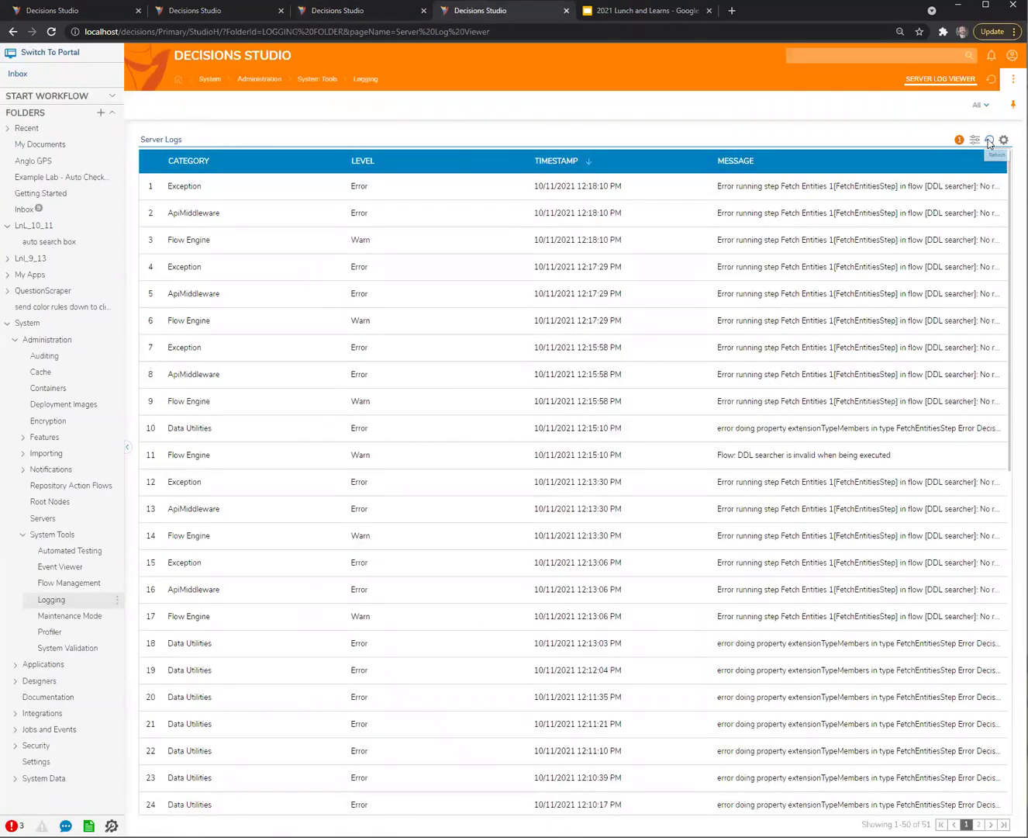
left_click(387, 16)
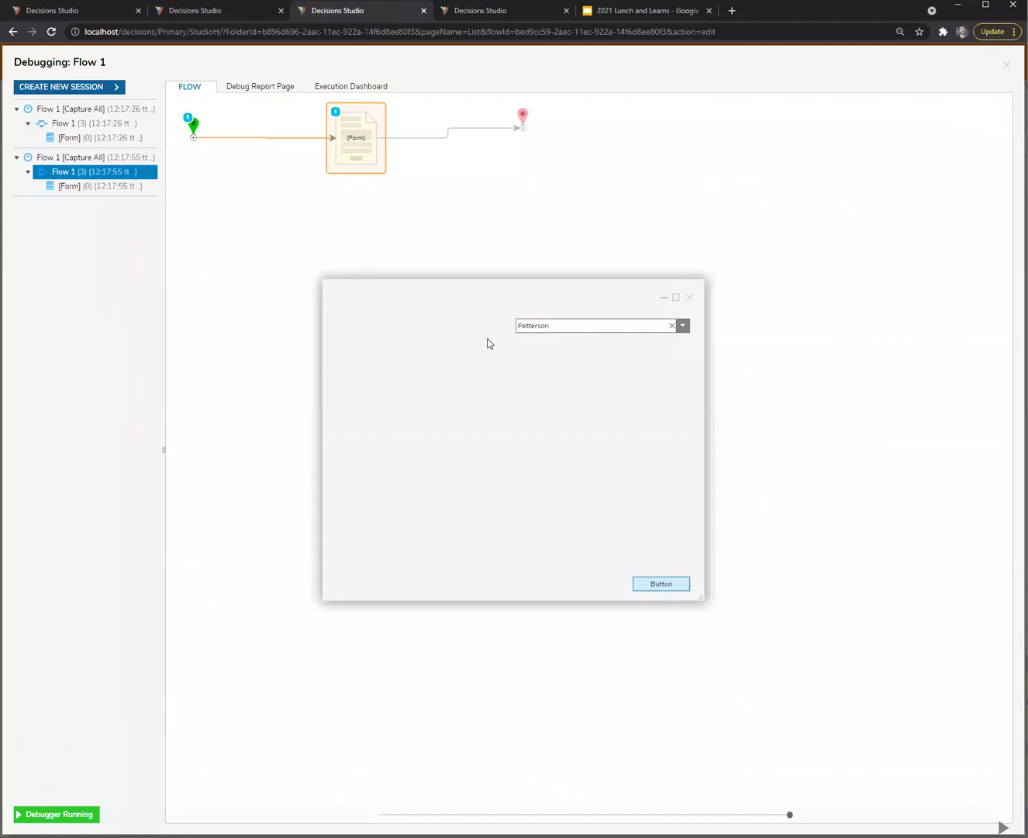
left_click(237, 11)
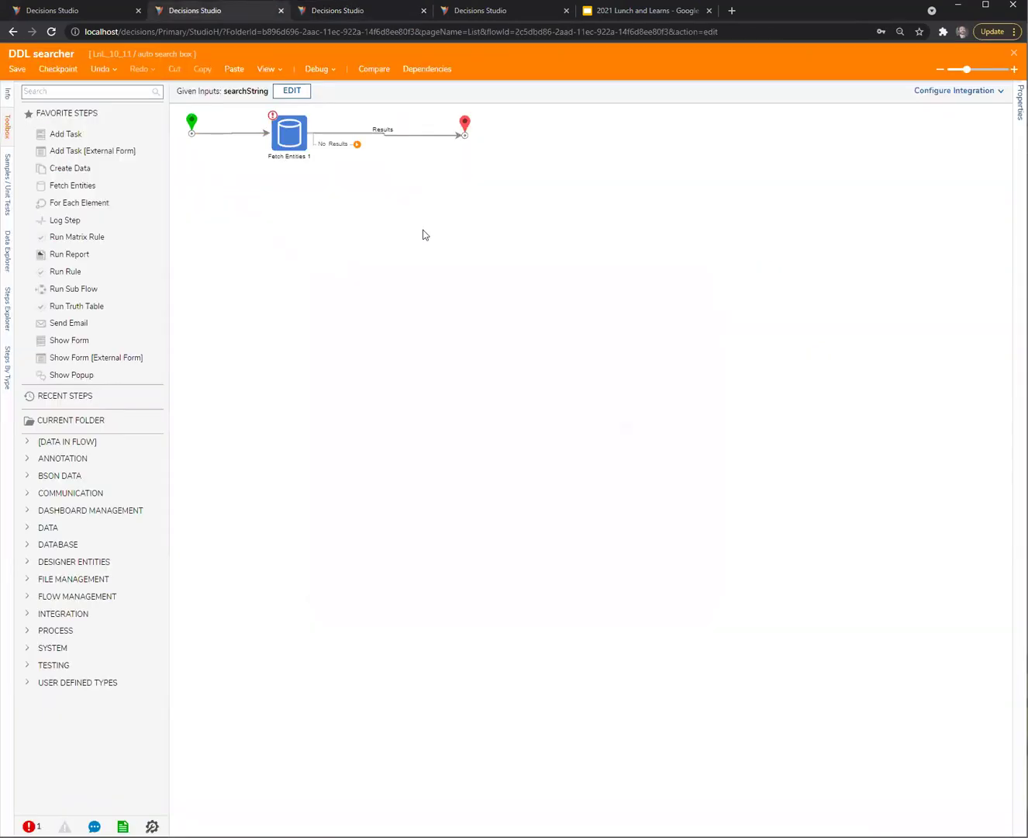
Change Fetch Entities 1's lastName criterion from Contains to Equals and save the DDL searcher flow
left_click(277, 129)
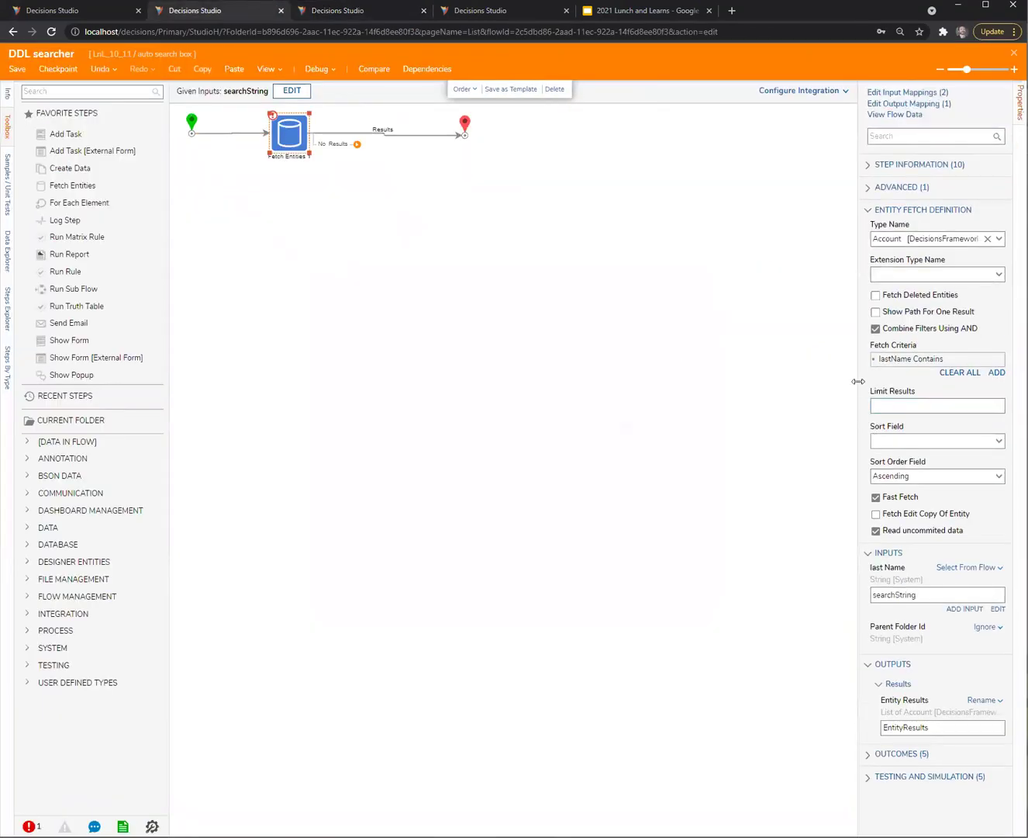
left_click_drag(859, 381, 793, 386)
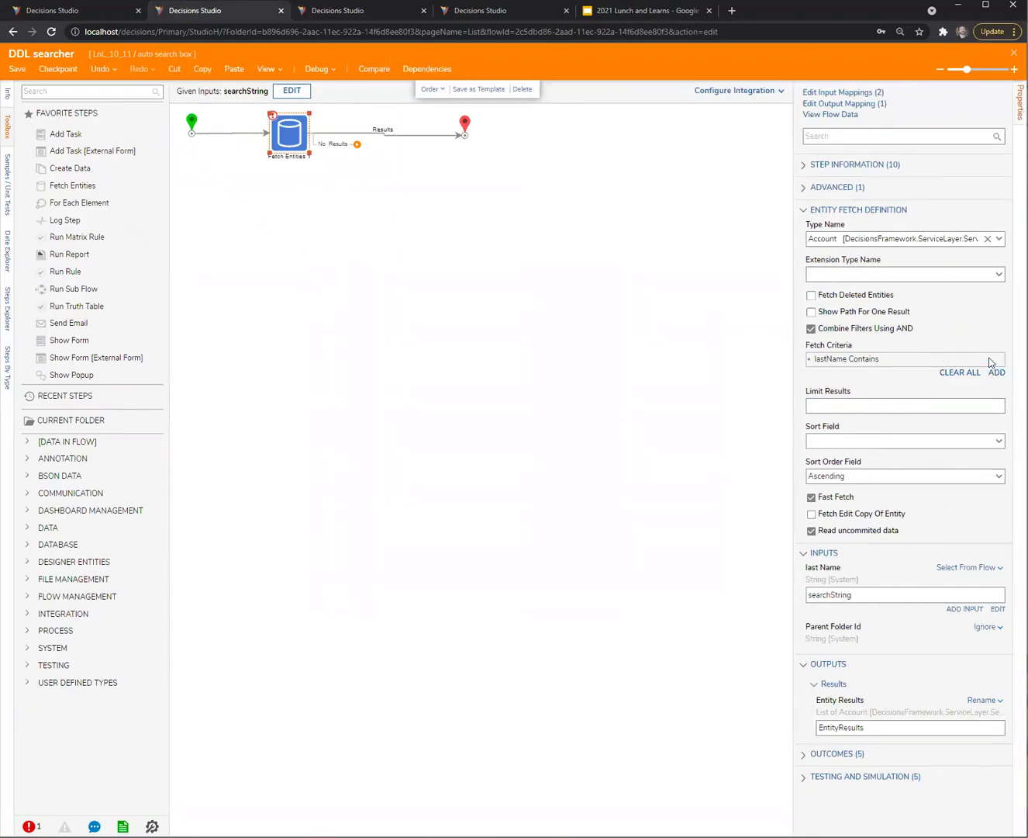
left_click(990, 361)
left_click(631, 374)
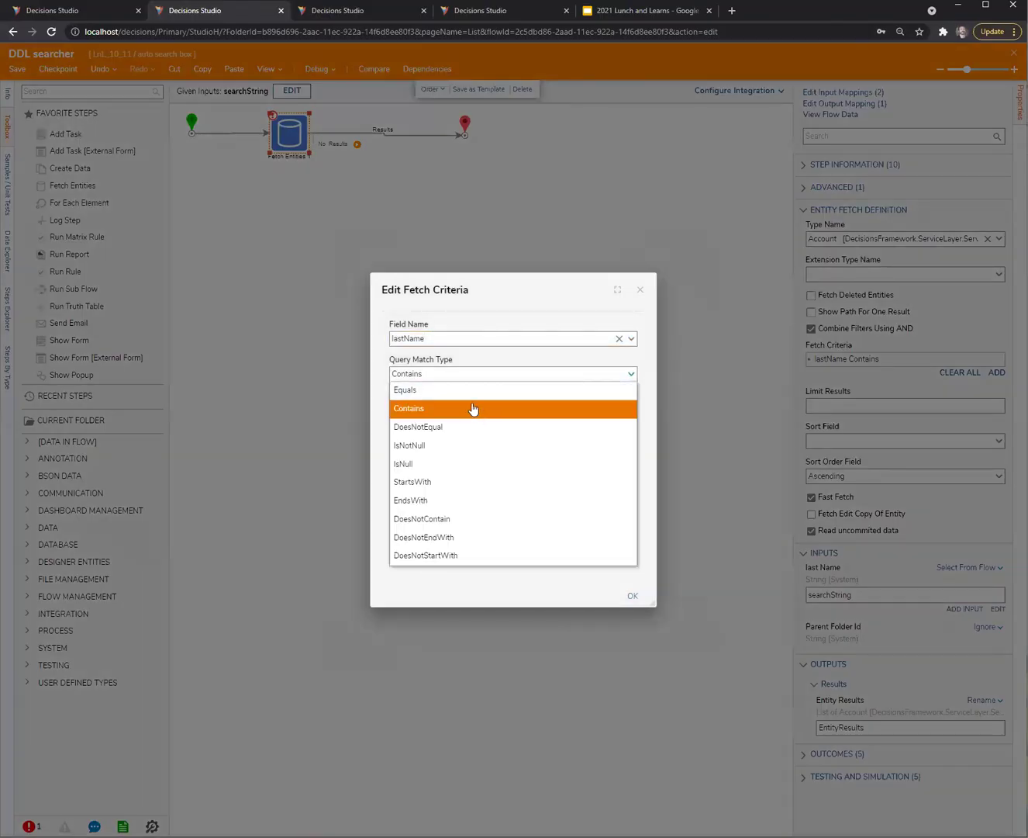
left_click(418, 389)
left_click(633, 594)
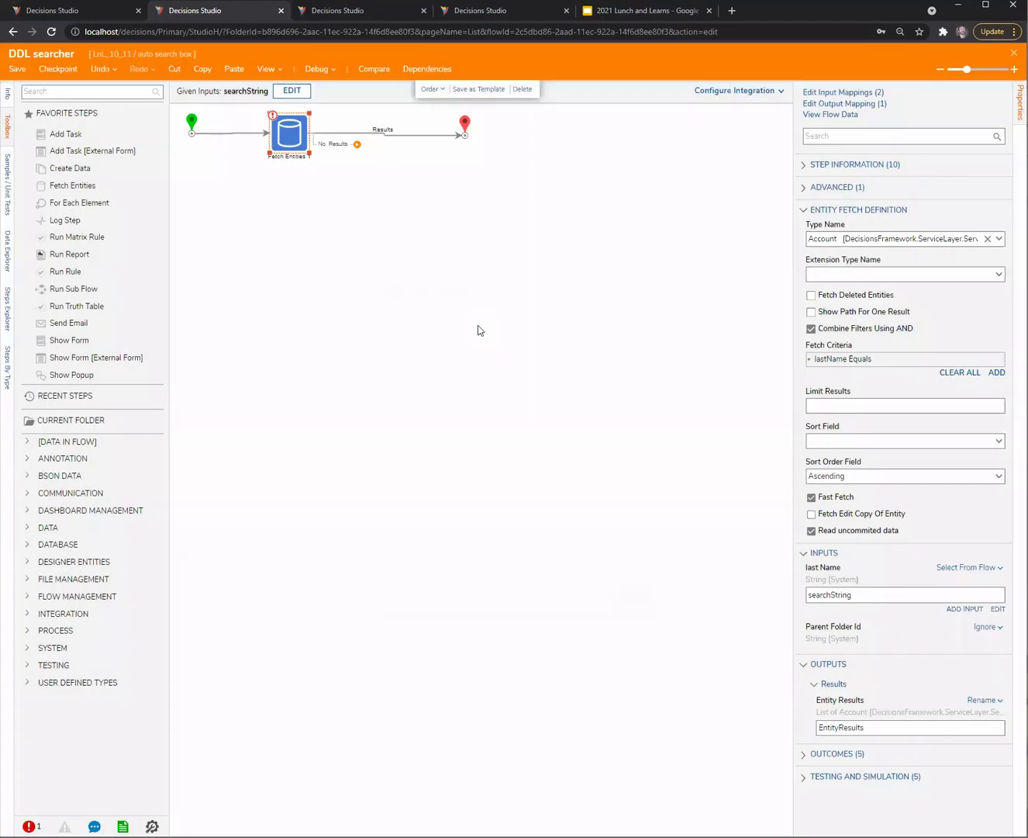
left_click(478, 325)
key("ctrl+s")
Confirm the save, close the old test form, and launch a new Flow 1 debug session
left_click(639, 507)
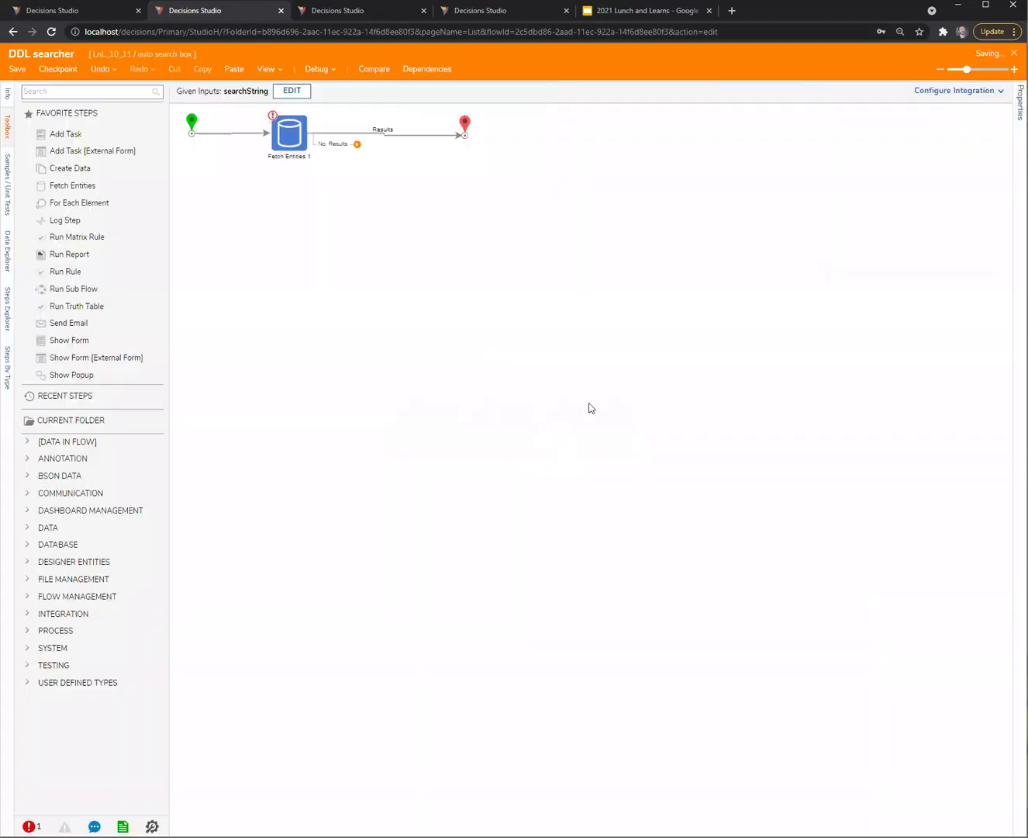
left_click(476, 11)
left_click(389, 10)
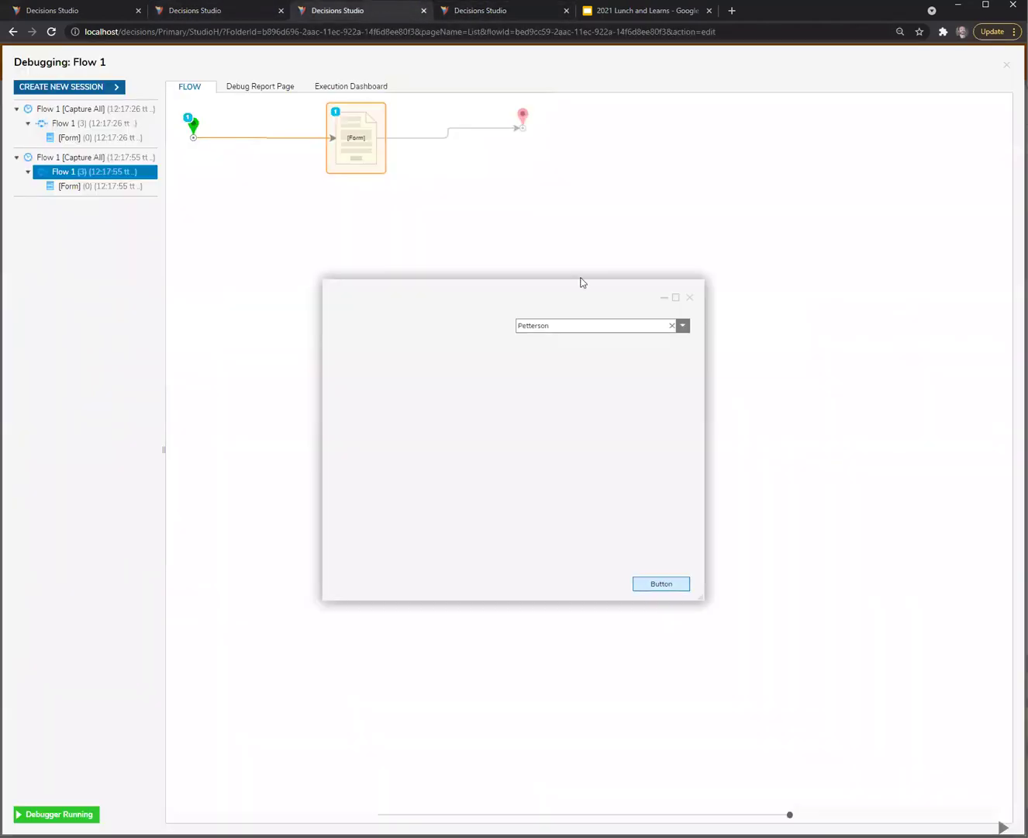
left_click(690, 297)
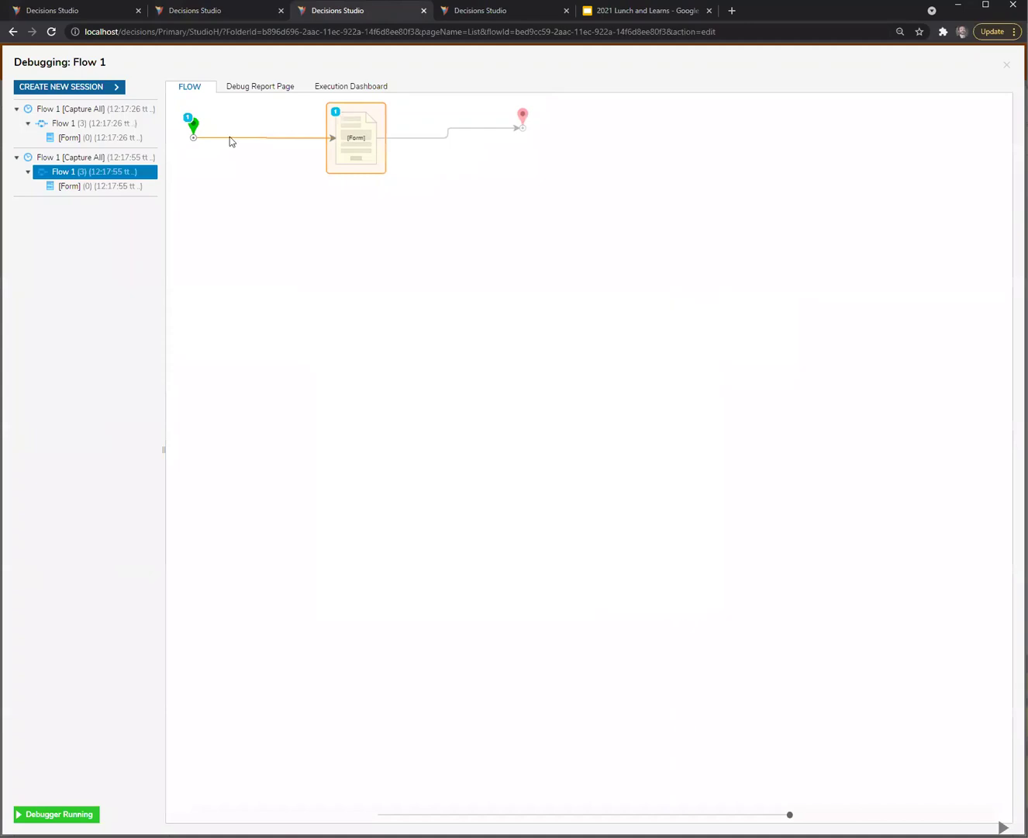
left_click(83, 88)
left_click(559, 325)
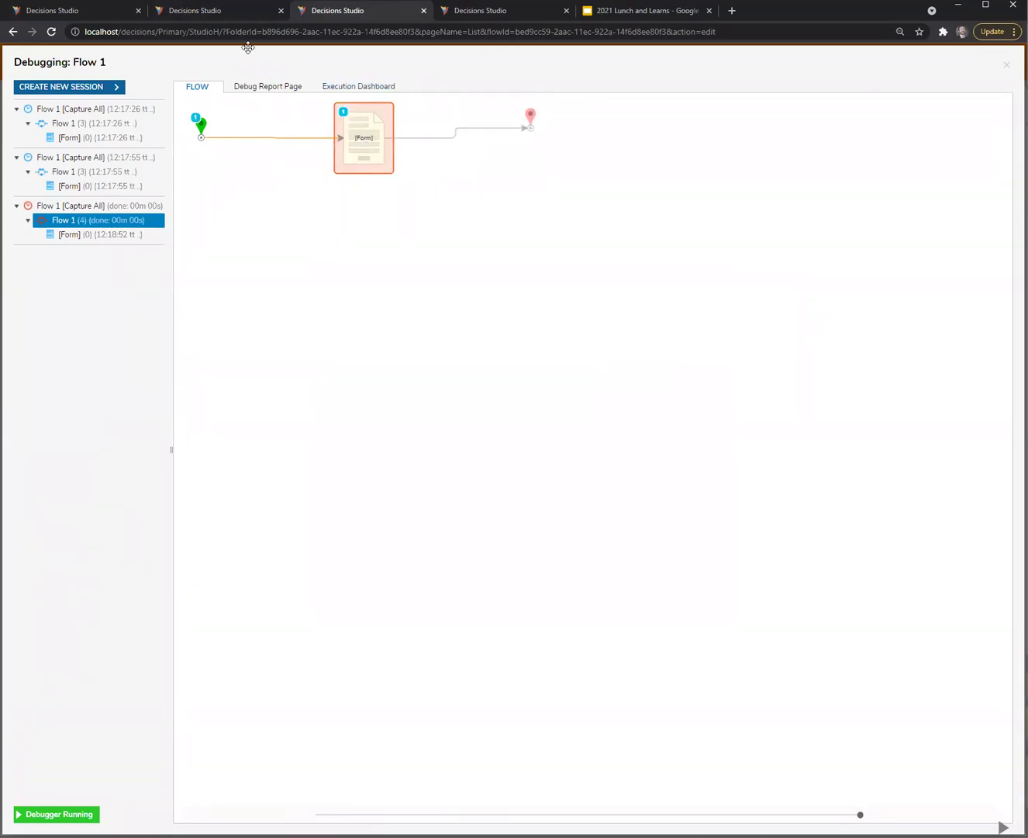
left_click(206, 12)
Connect Fetch Entities 1's No Results outcome to the end step and save the DDL searcher flow
left_click_drag(357, 145, 464, 133)
left_click(335, 133)
left_click(293, 136)
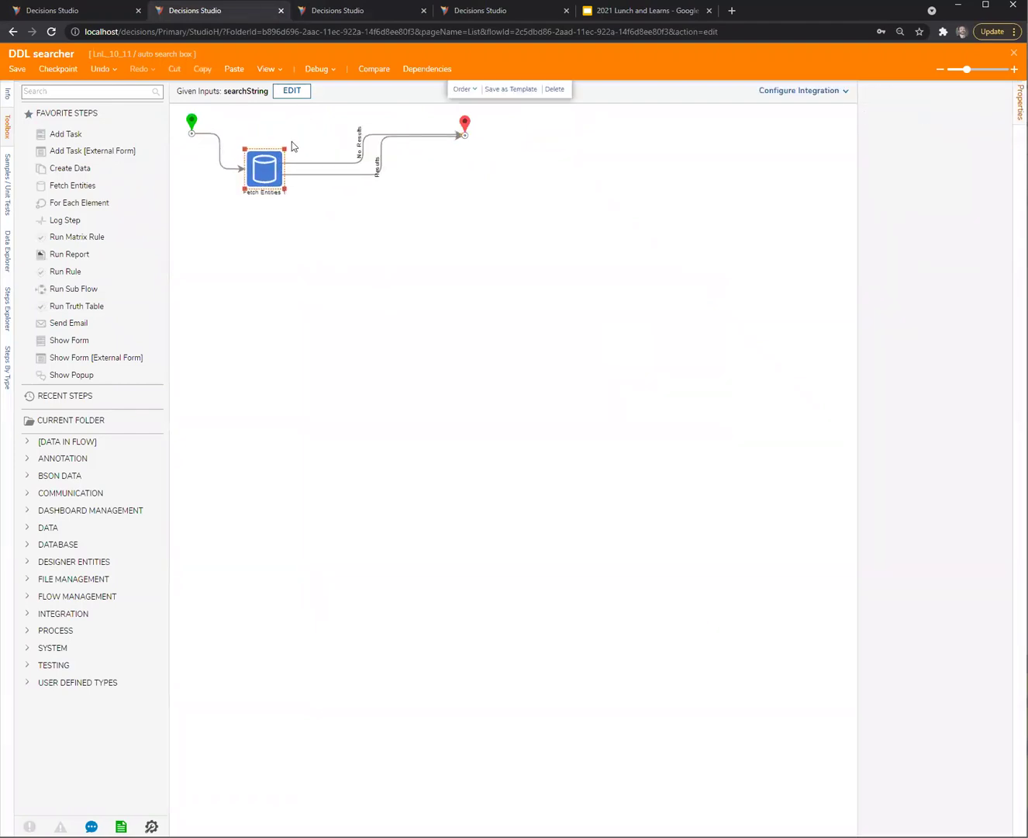
left_click(12, 73)
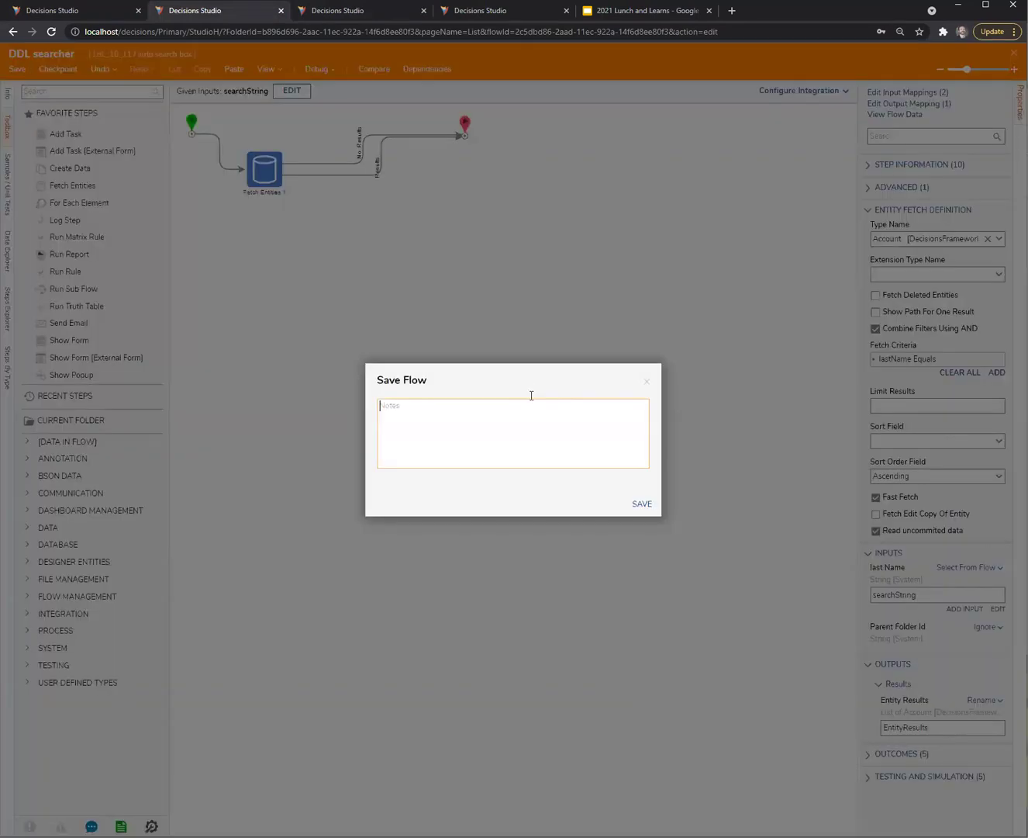
left_click(645, 508)
Debug Flow 1, try 'Petterson' in the account lookup field, then close the form
left_click(363, 12)
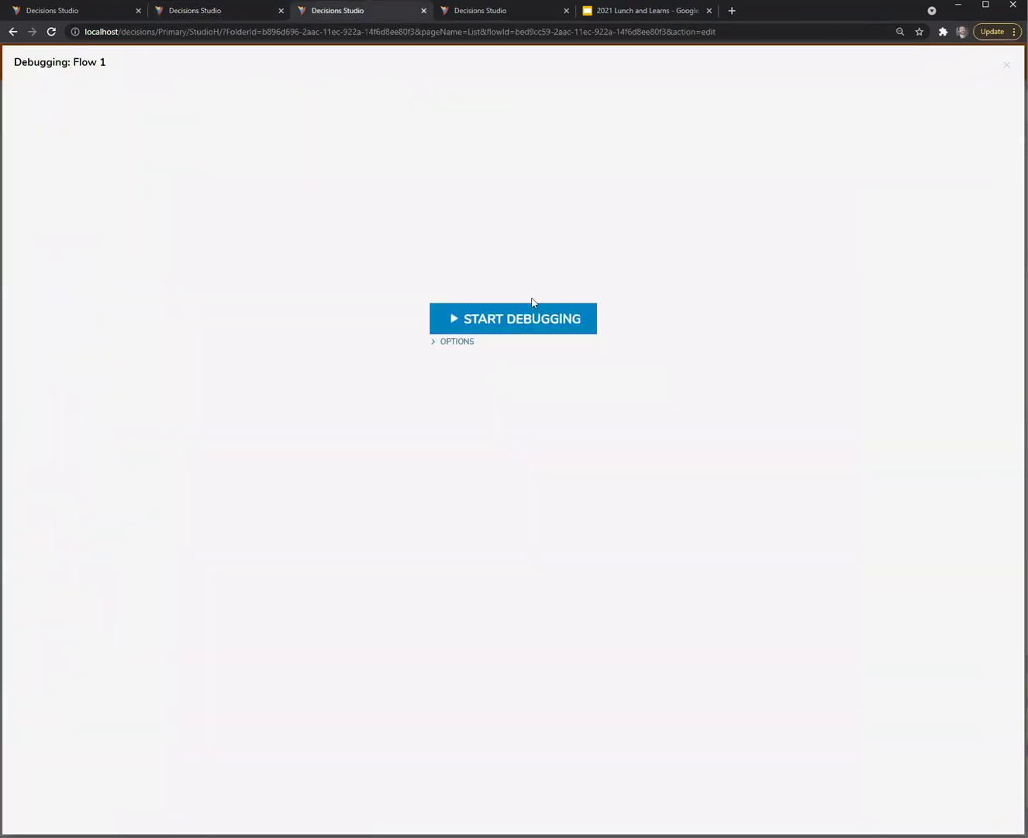
left_click(528, 312)
left_click(642, 325)
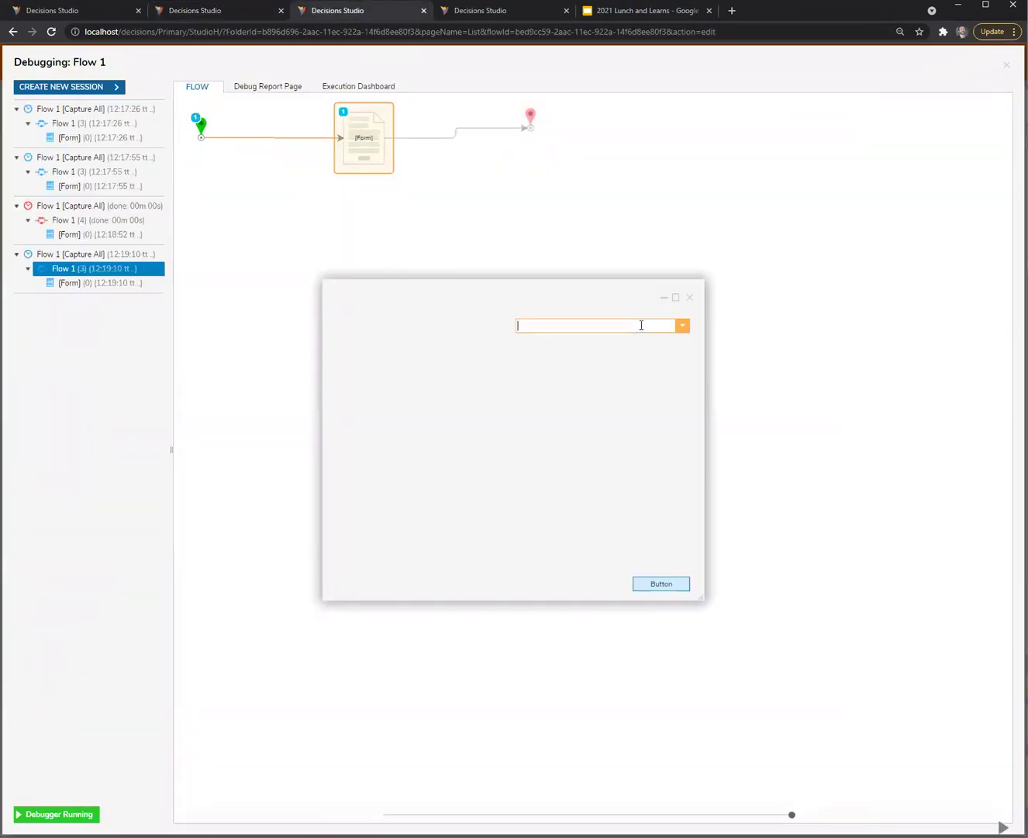
type("Petterson")
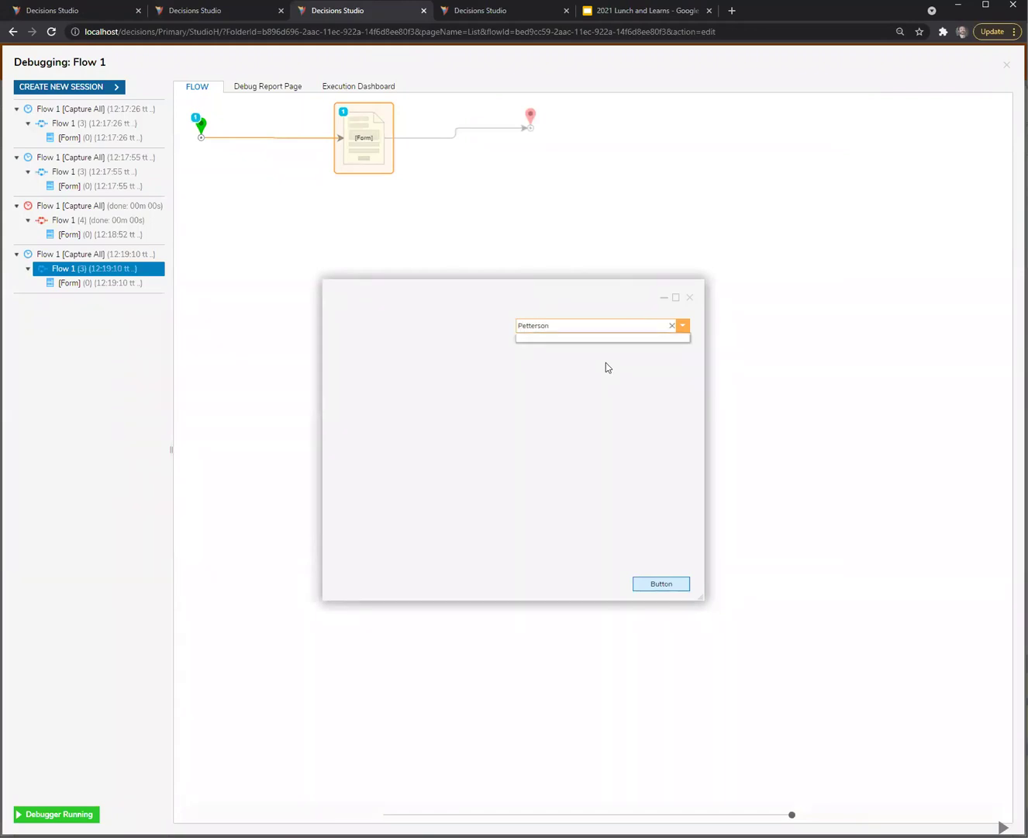
left_click(672, 327)
left_click(683, 326)
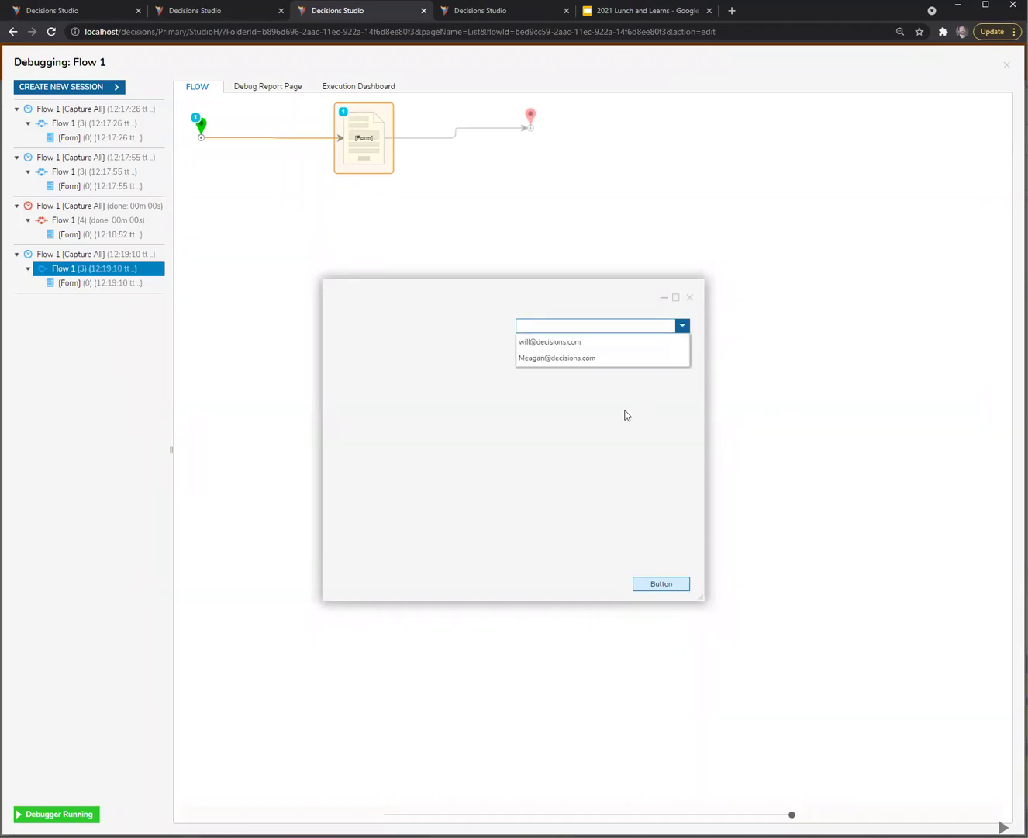
left_click(524, 426)
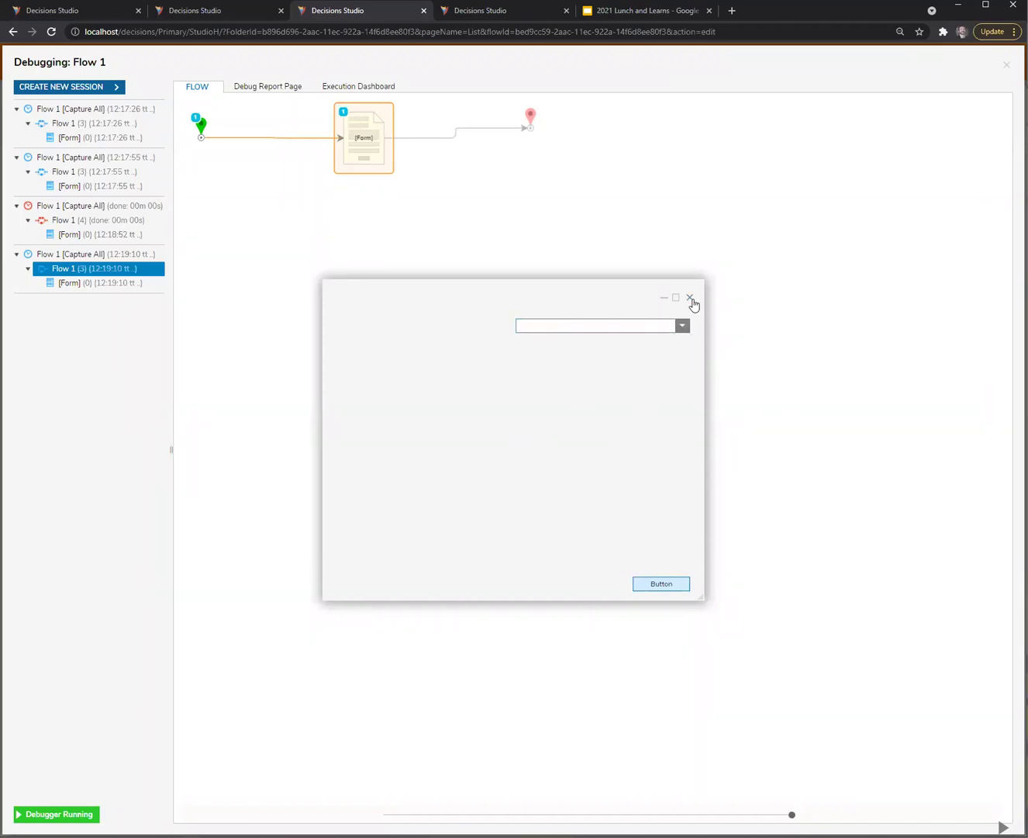
left_click(690, 299)
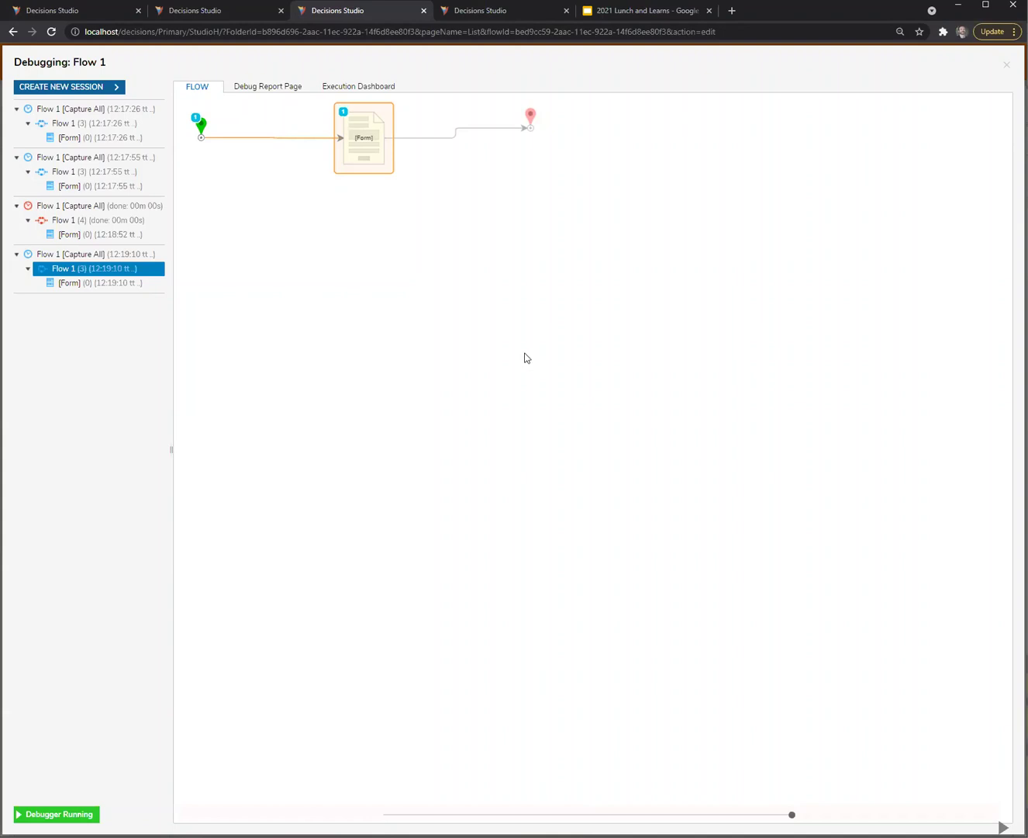
left_click(221, 9)
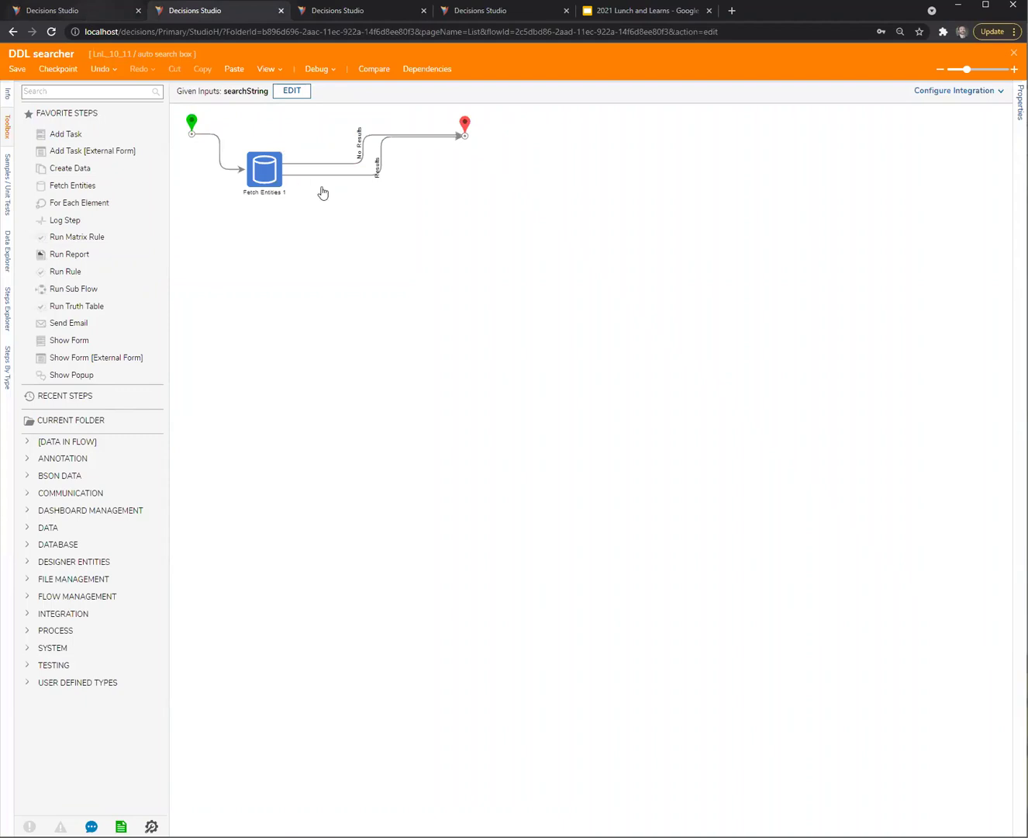
key("ctrl+shift+Tab")
Select Form 1's ComboBox to show its Display Field and DDL searcher list source settings
left_click(422, 123)
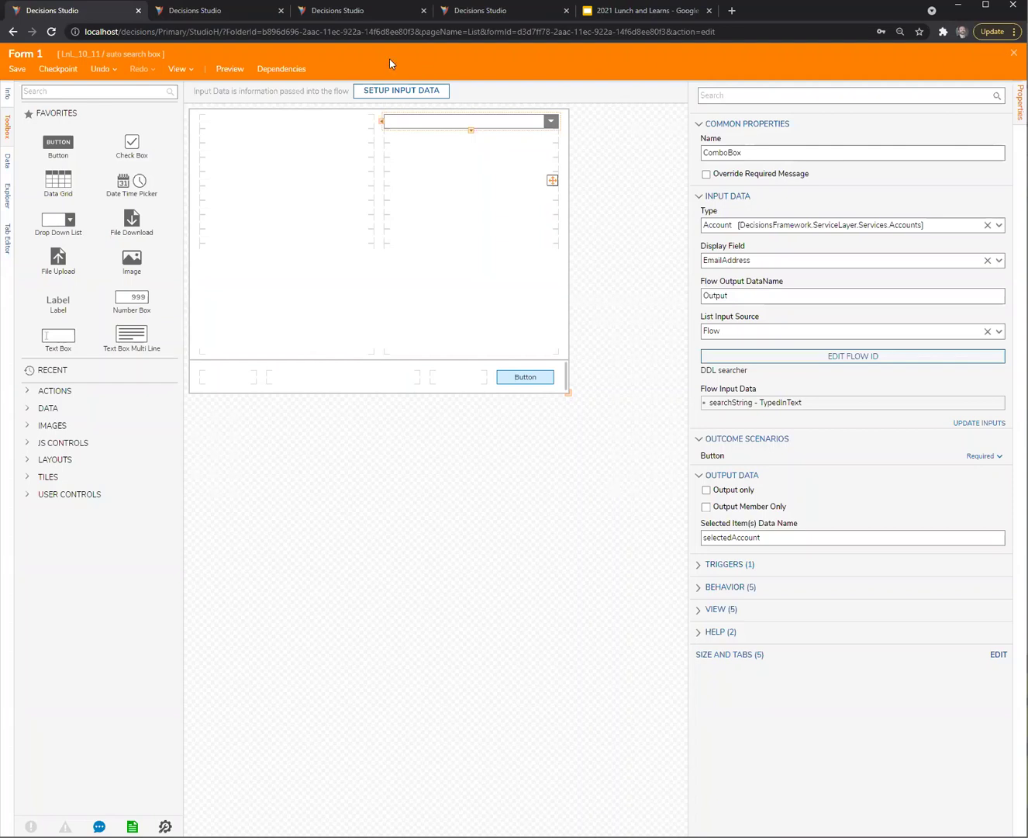
Drag Fetch Entities 1 and the end step up into line with the start step
left_click(235, 12)
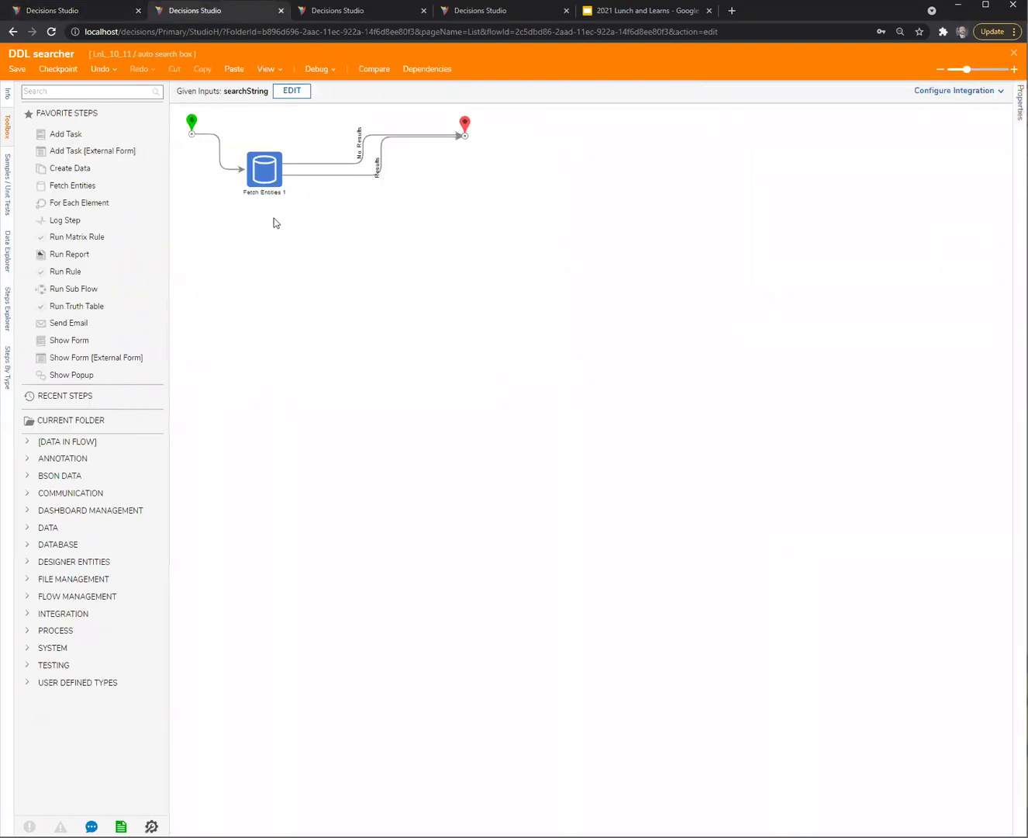
left_click(259, 159)
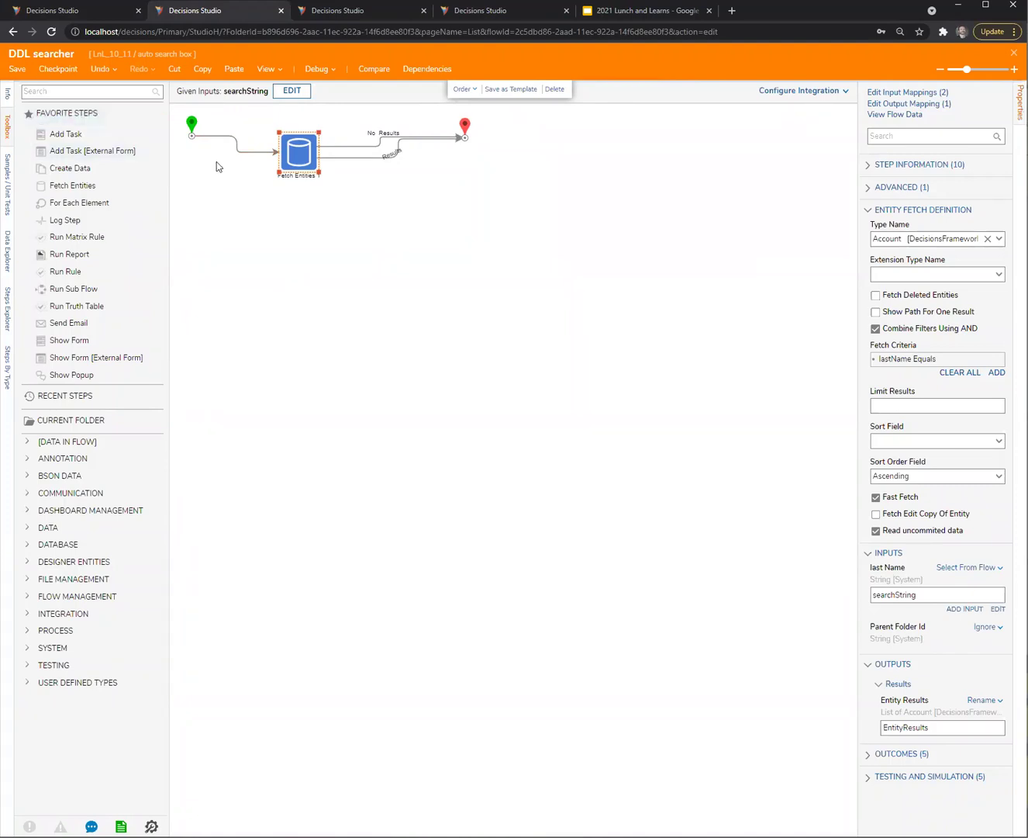
left_click(303, 161)
left_click_drag(302, 161, 303, 146)
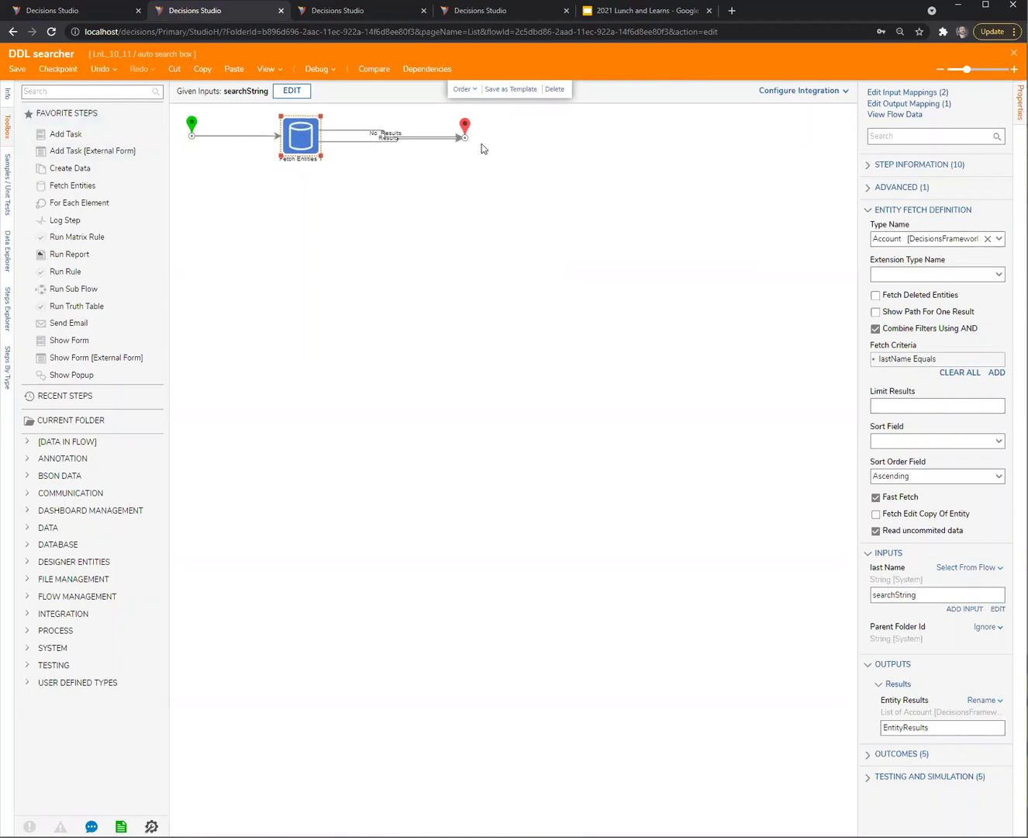
left_click_drag(468, 128, 466, 122)
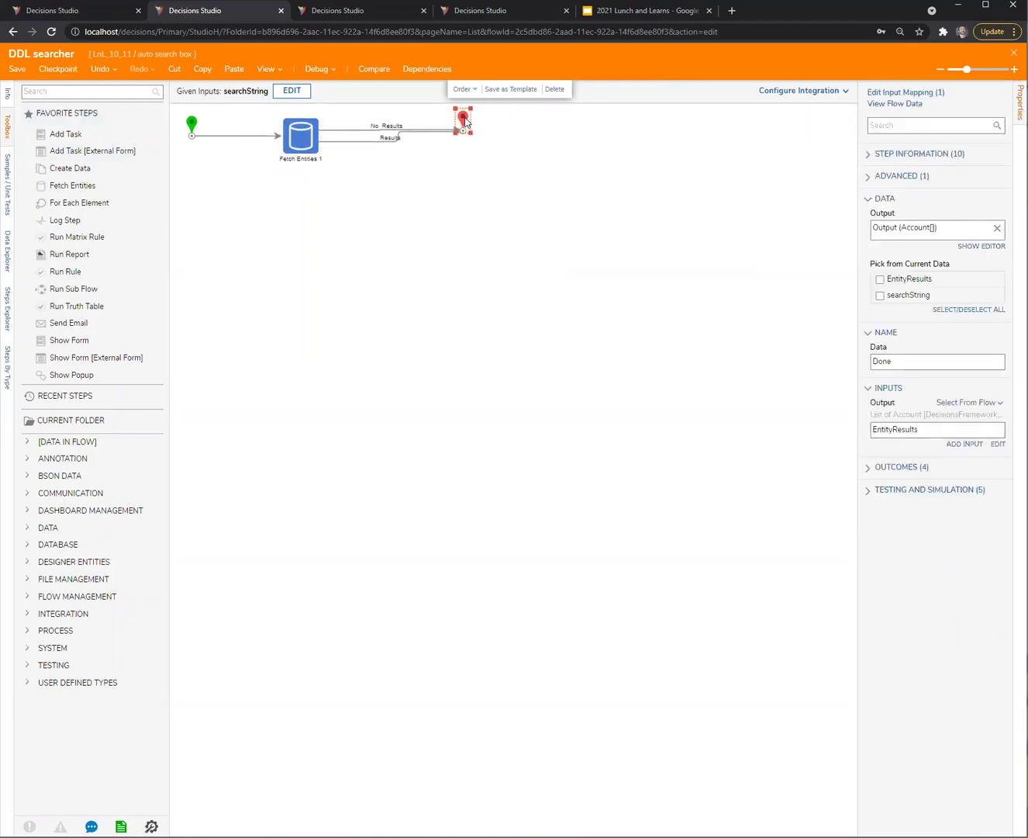
Deselect the end step in the DDL searcher flow designer
left_click(540, 300)
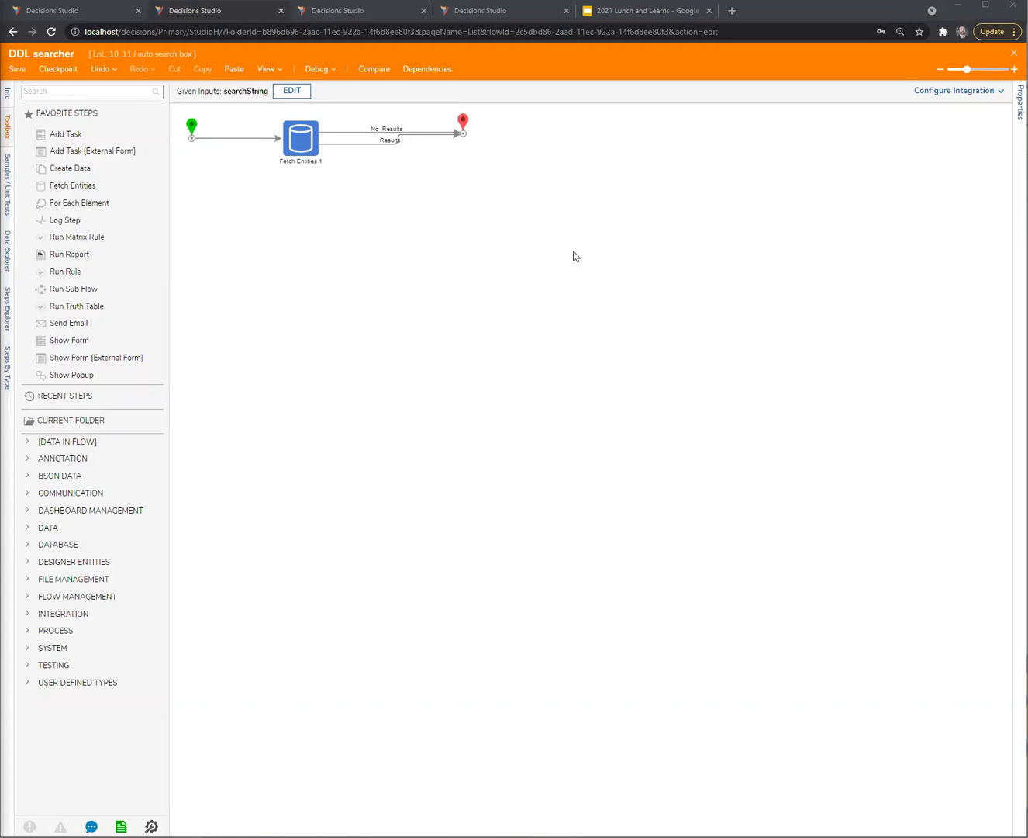
Save and close the DDL searcher flow, then select the LnL_10_11 folder
key("Escape")
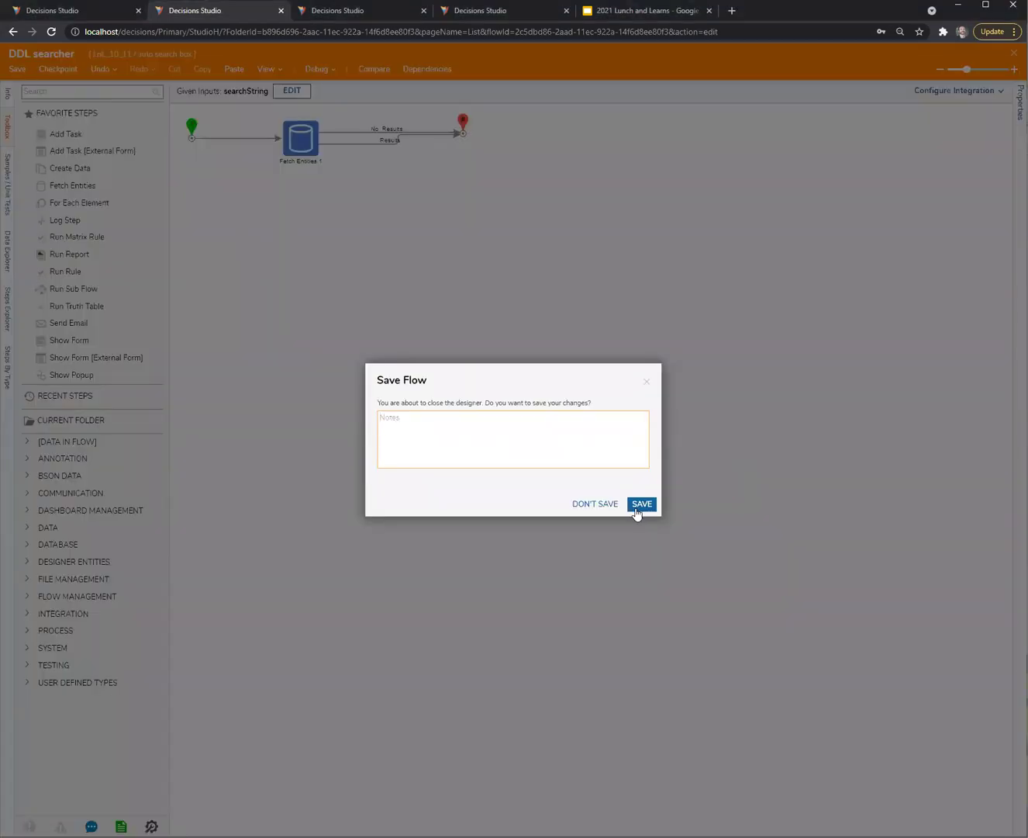
left_click(642, 503)
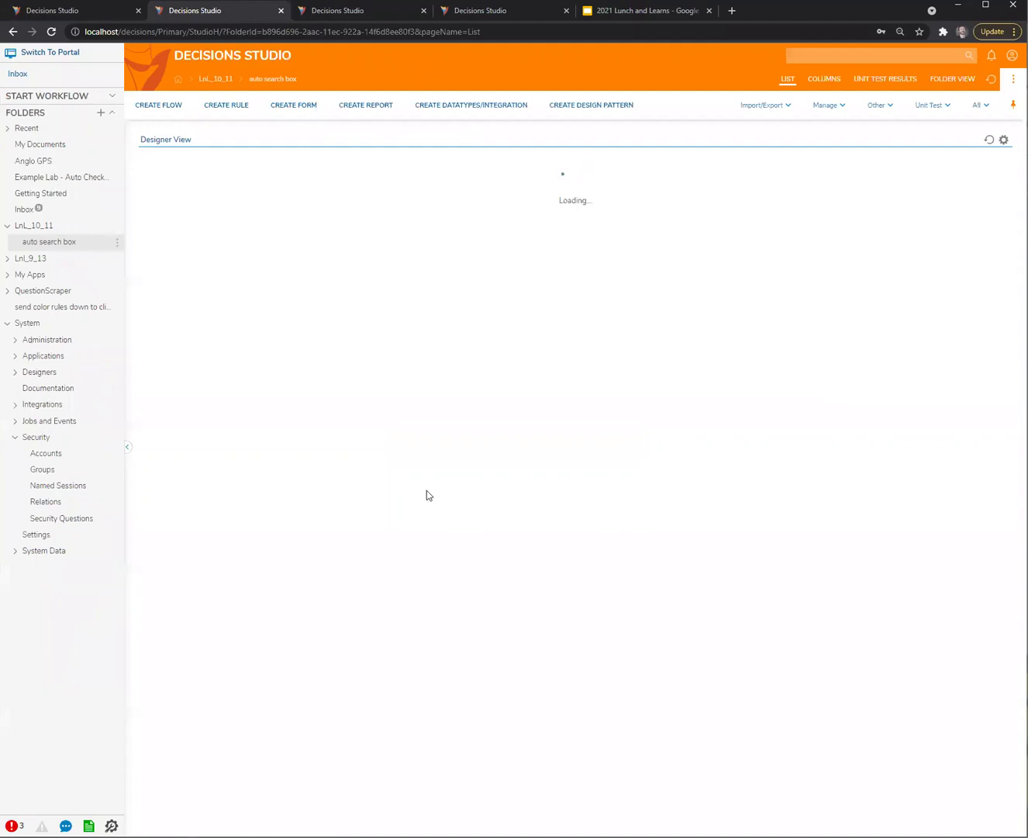
left_click(47, 227)
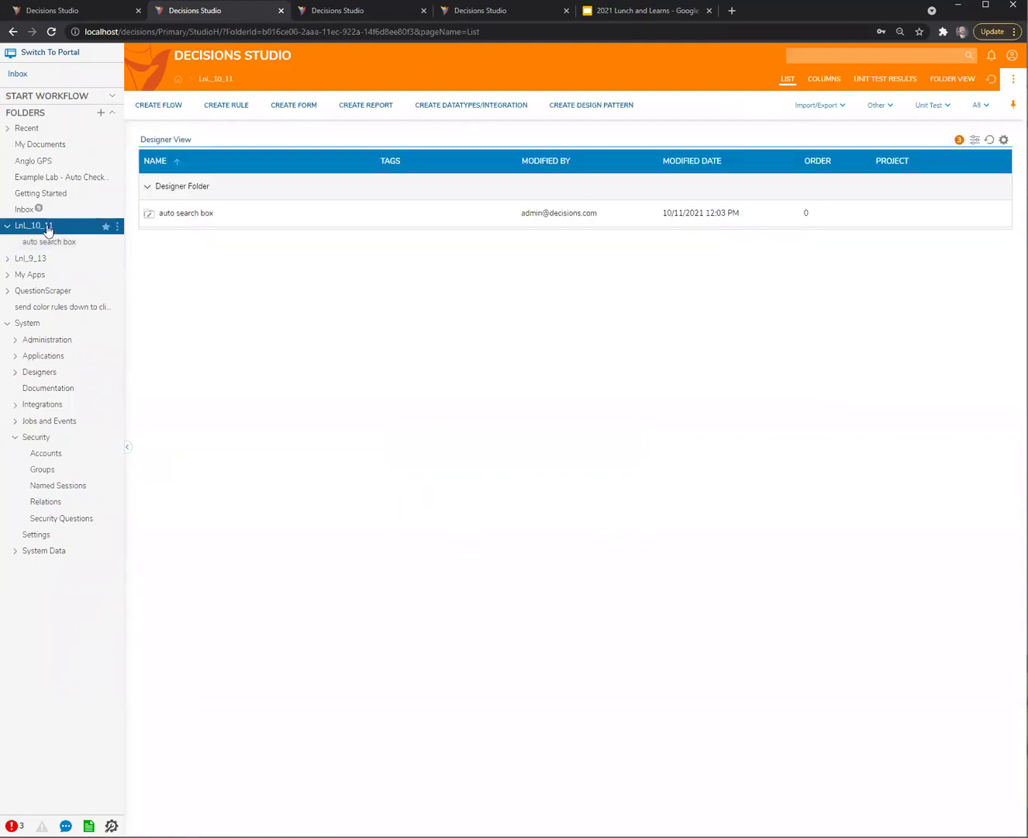
Create a new designer project folder for the question inside LnL_10_11
left_click(118, 226)
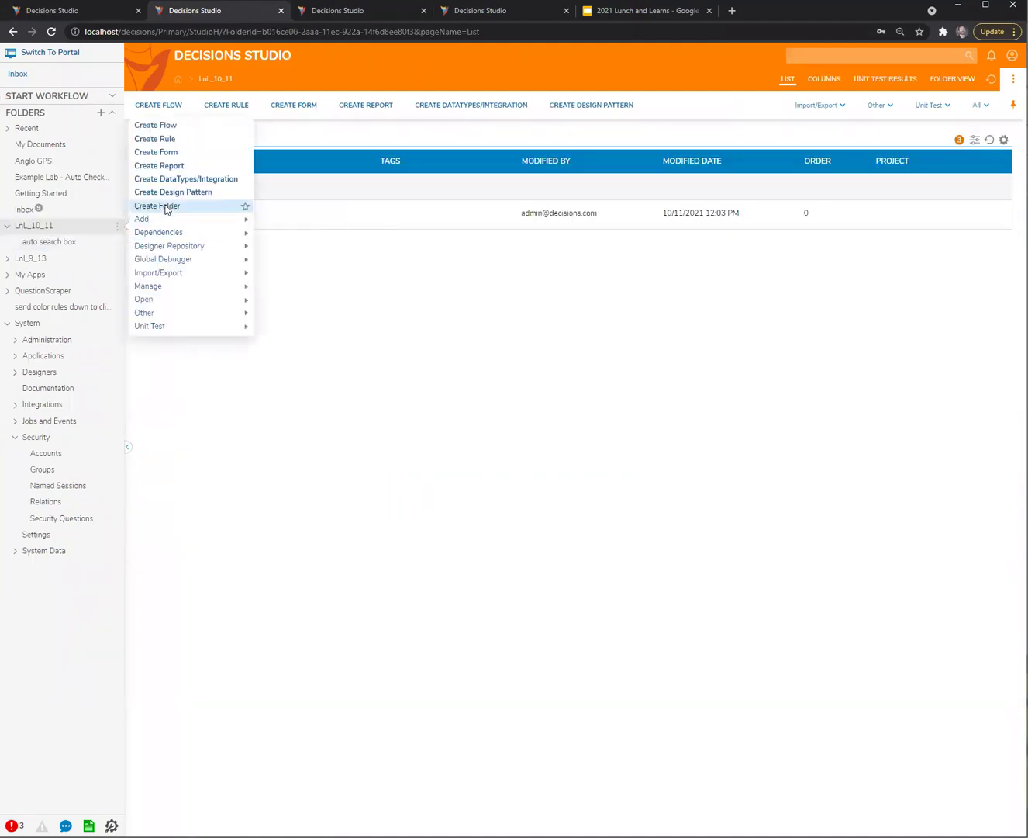
left_click(167, 206)
left_click(612, 452)
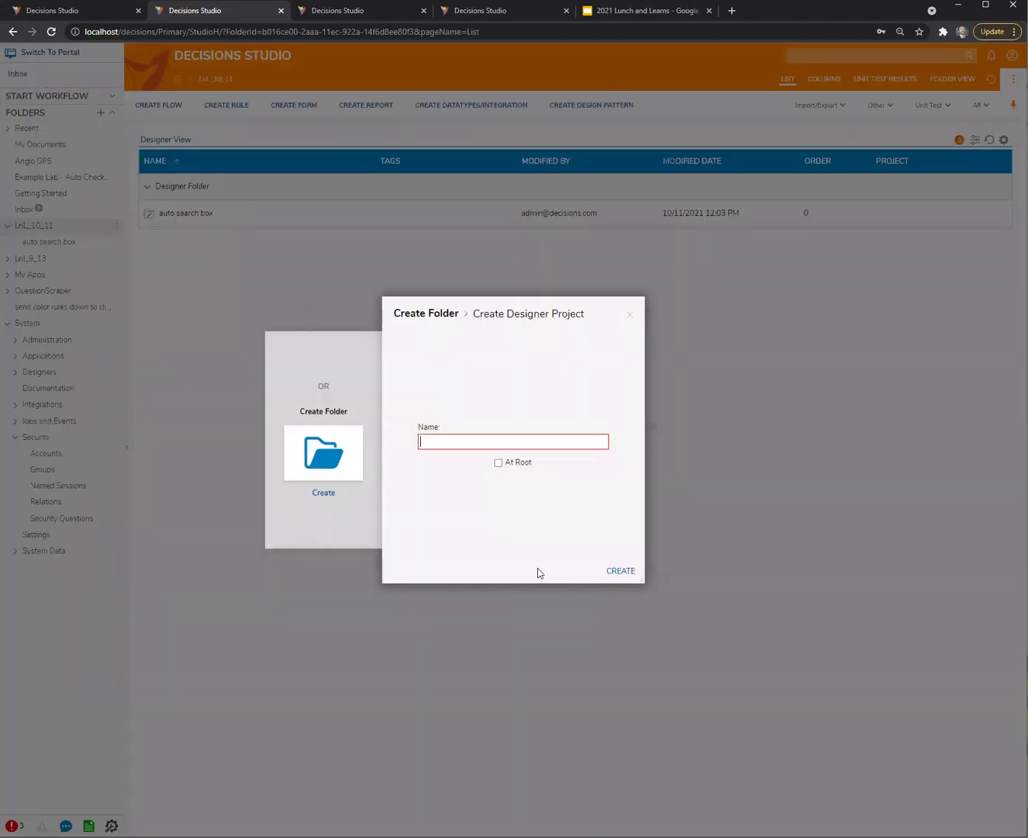
type("Davi")
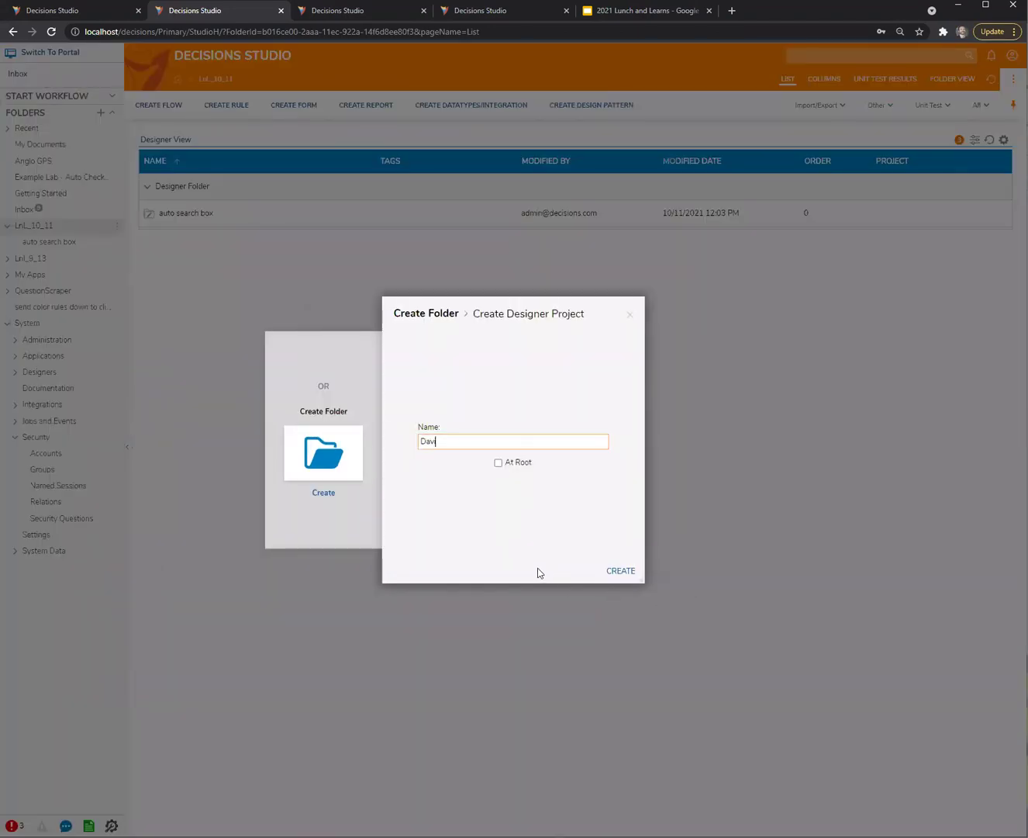
type("d Questio")
key("BackSpace")
type("ion")
left_click(632, 573)
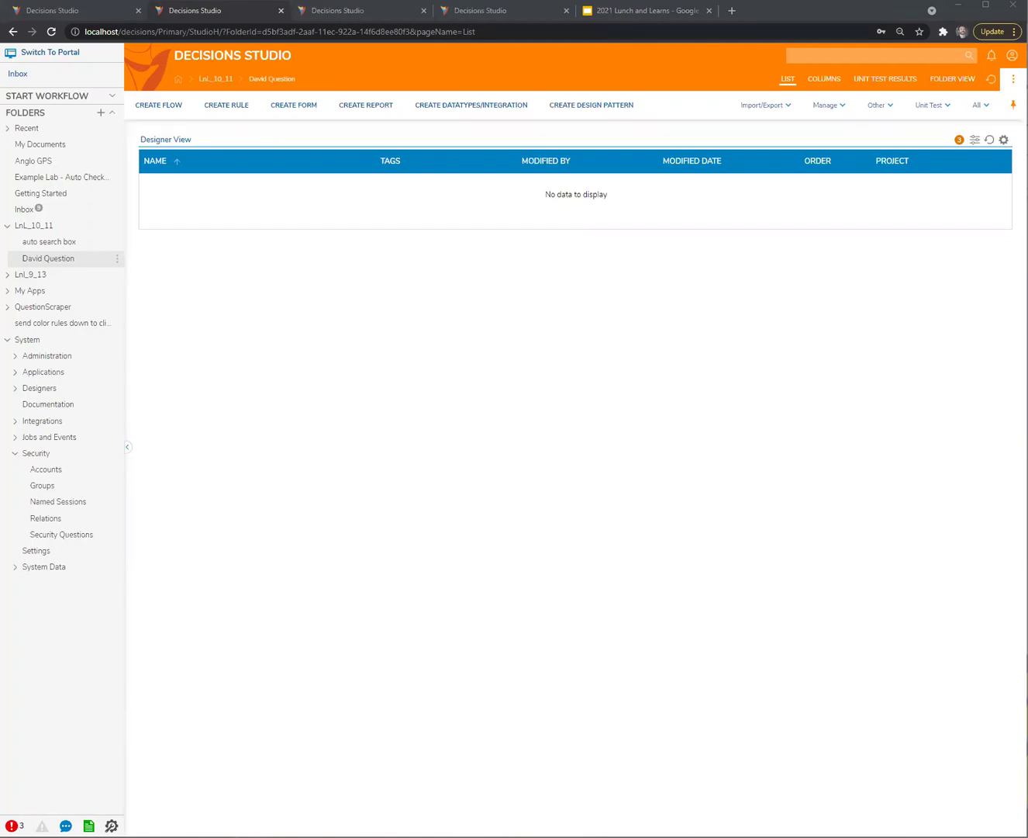
Create a new standard flow, Flow 1, in the question folder
left_click(158, 106)
left_click(646, 456)
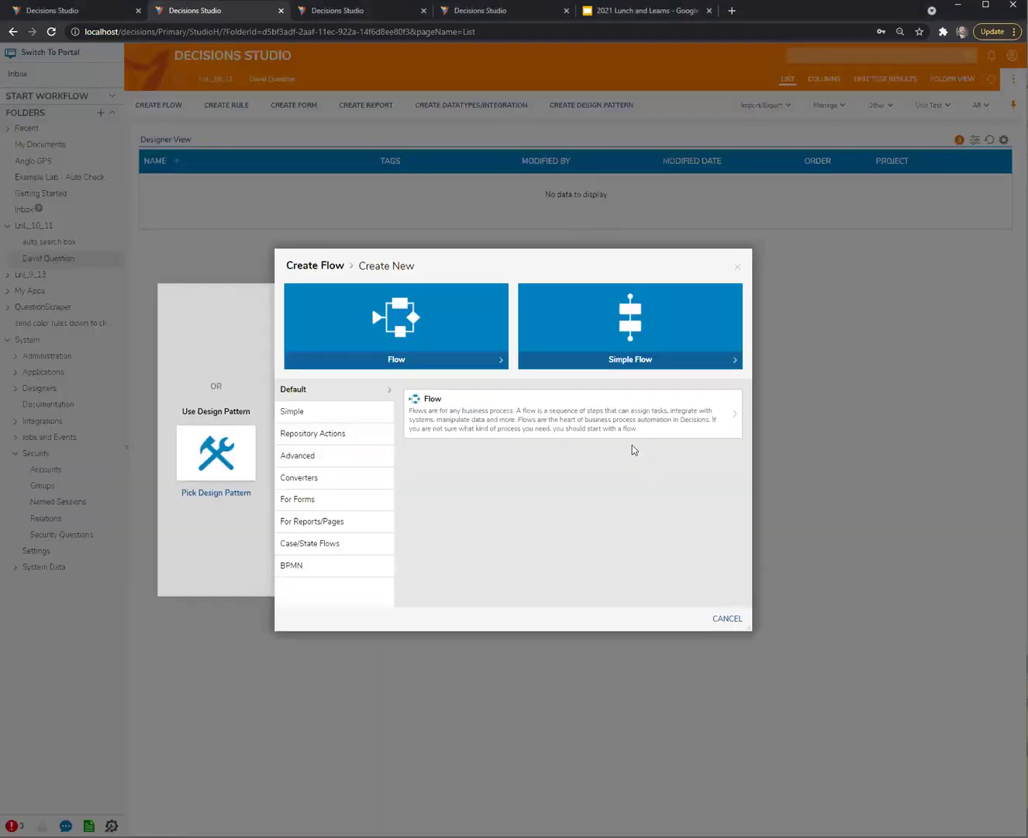
left_click(598, 407)
left_click(636, 489)
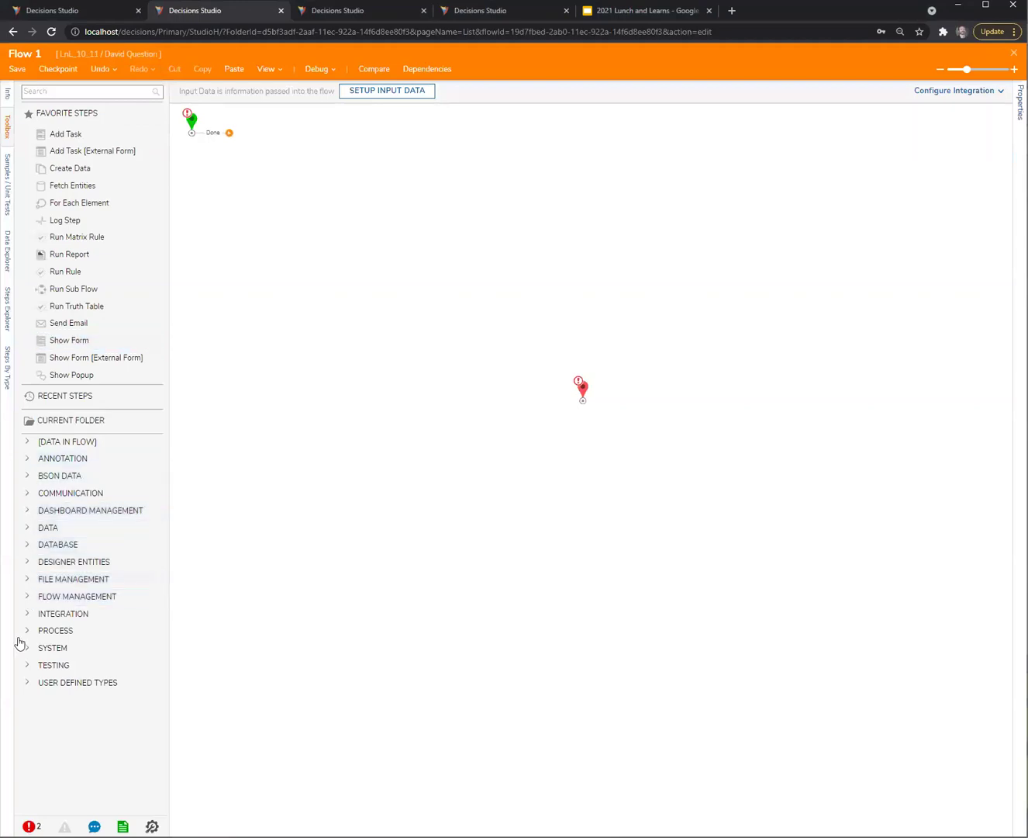
Drag a Start Flow With Data step from Integration > Internal Services > FlowExecutionService onto the canvas
left_click(28, 613)
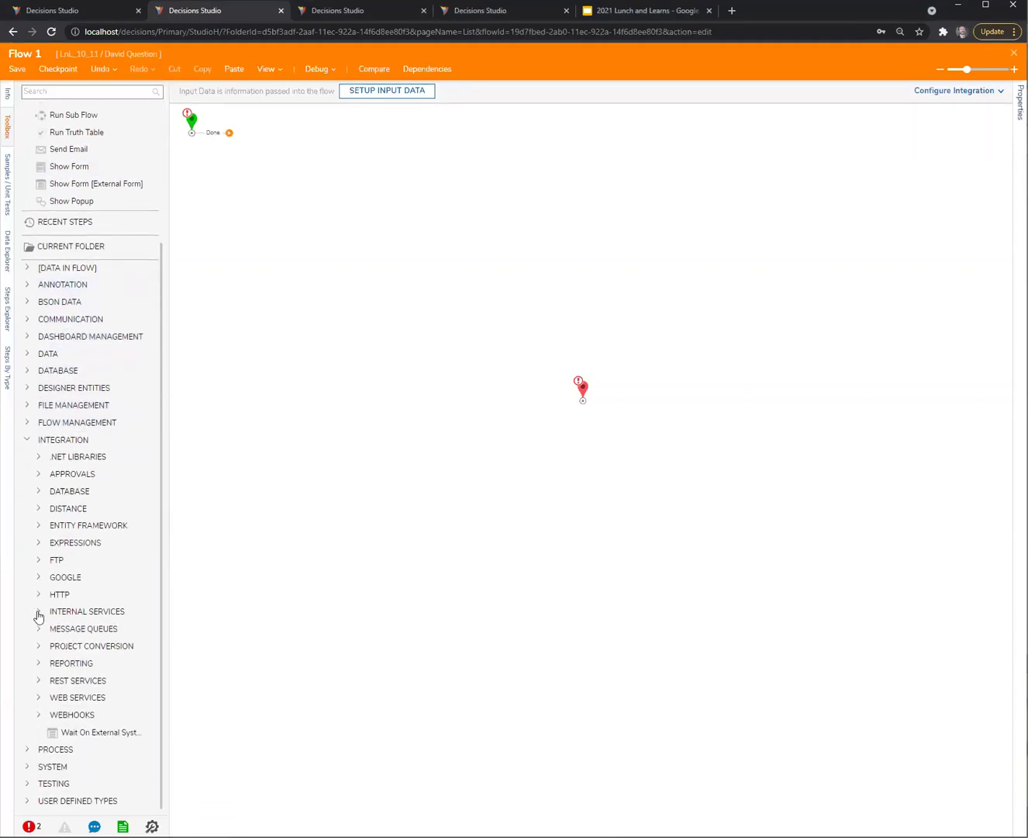
left_click(38, 613)
scroll(103, 666, "down", 6)
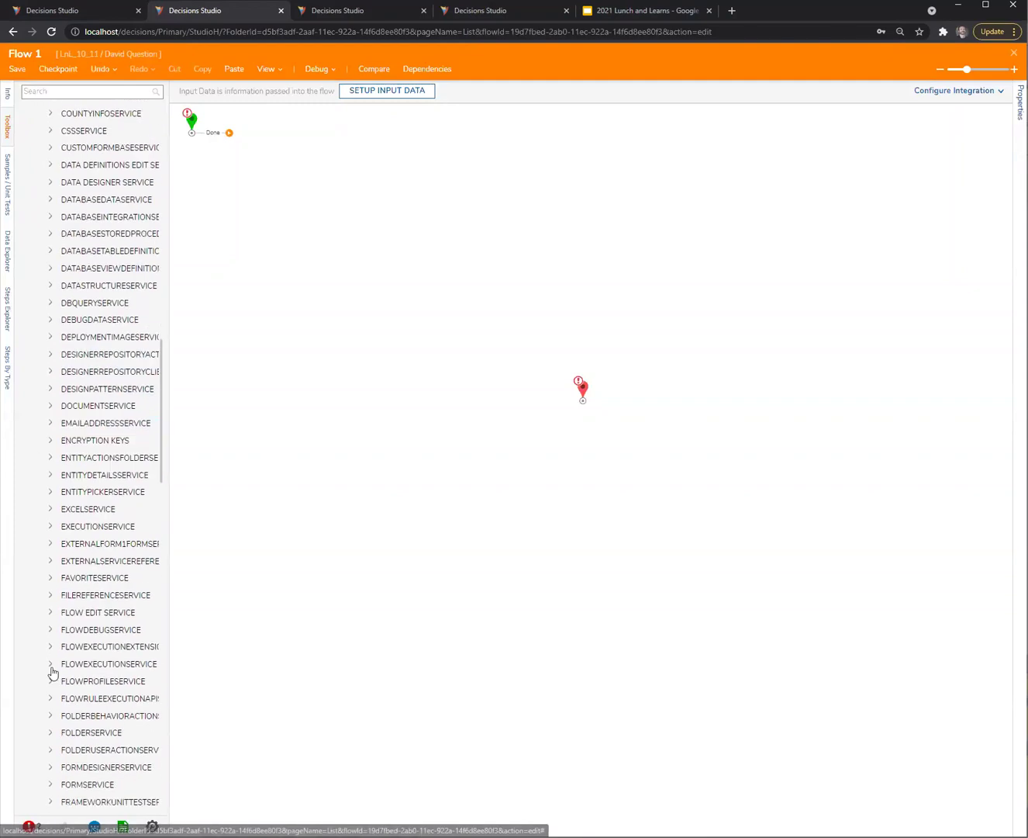
left_click(169, 659)
left_click_drag(167, 653, 227, 653)
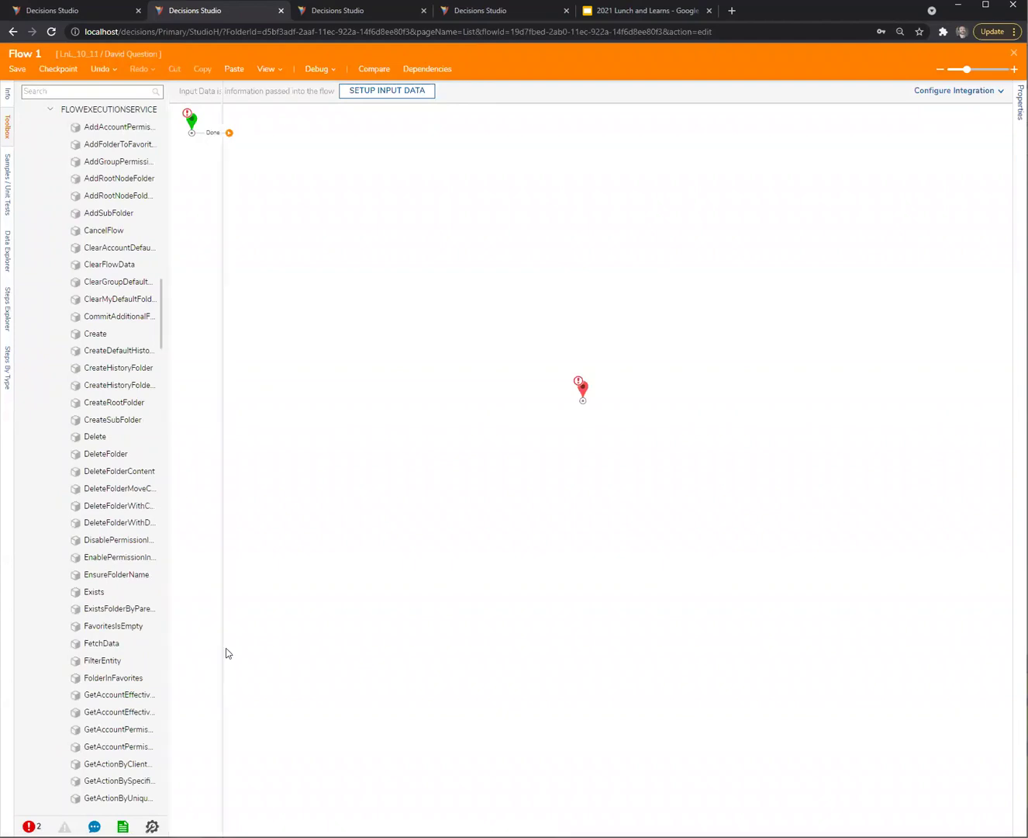
scroll(132, 640, "down", 15)
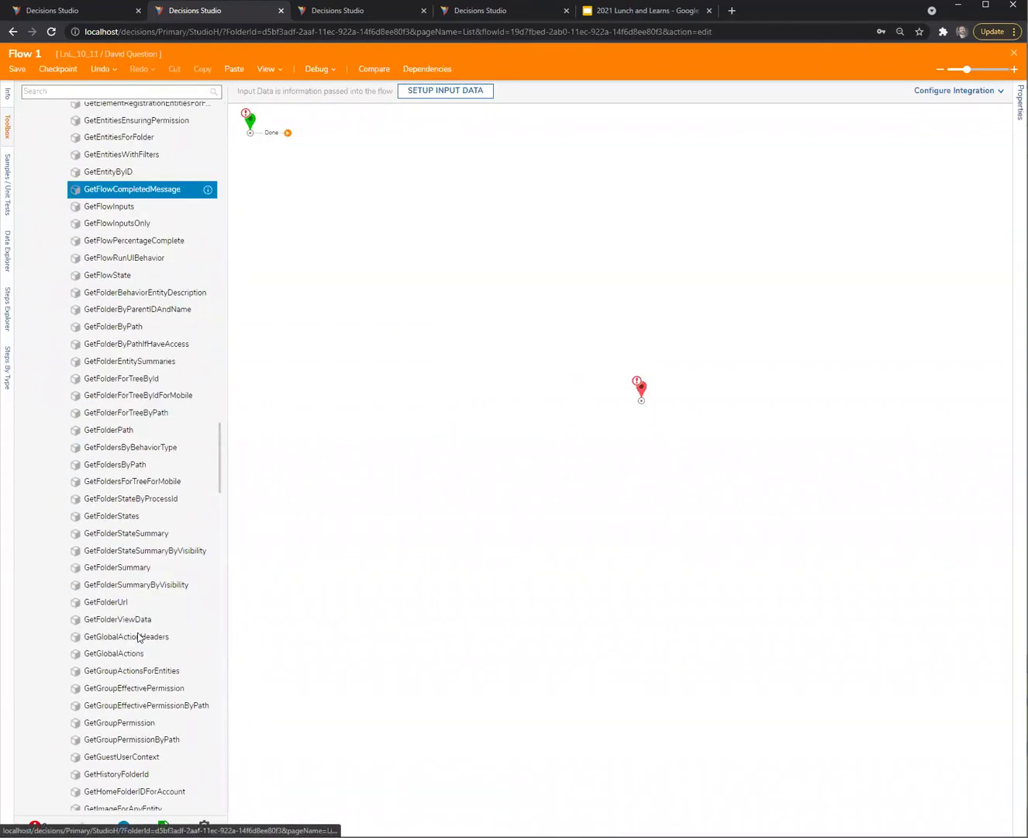
scroll(134, 614, "down", 20)
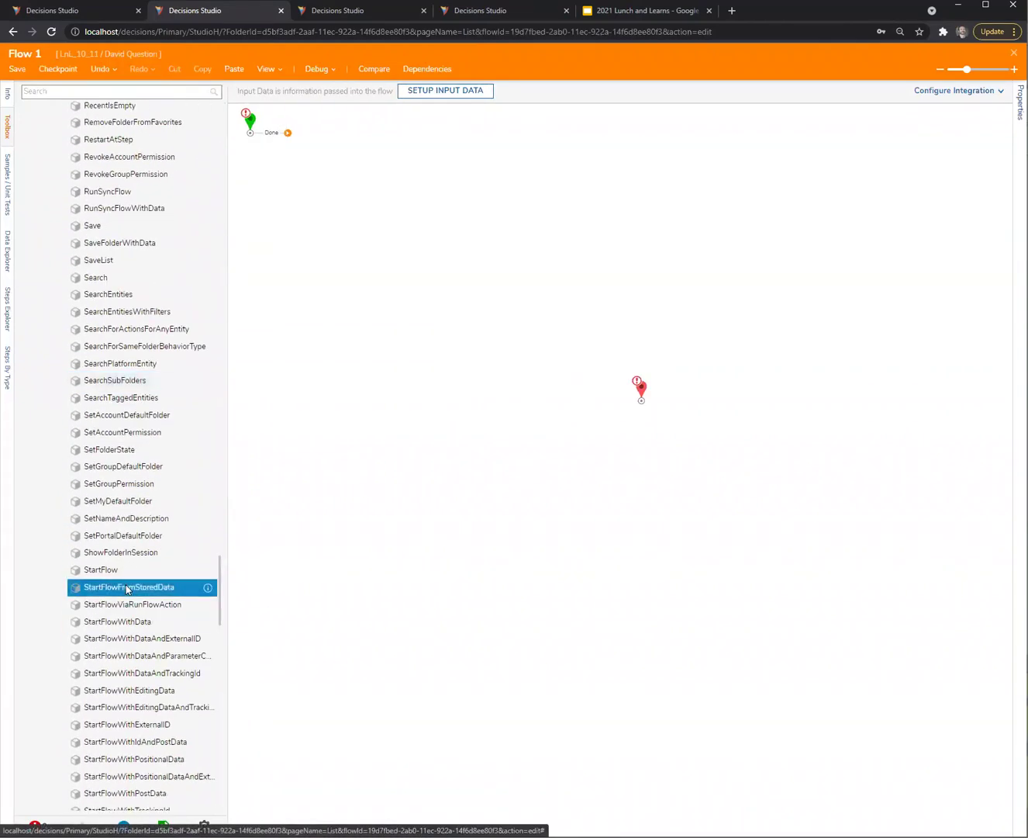
left_click_drag(124, 621, 377, 212)
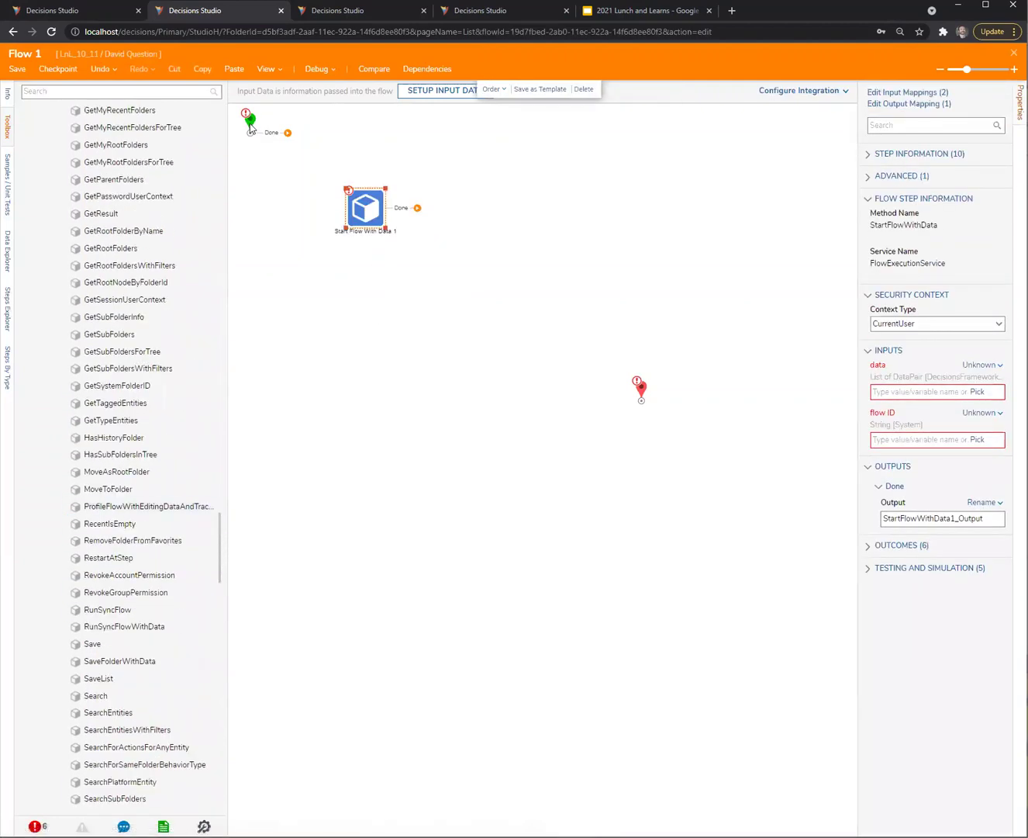
Move the start point left and the end point right of the Start Flow With Data step
left_click_drag(251, 122, 288, 225)
left_click(361, 231)
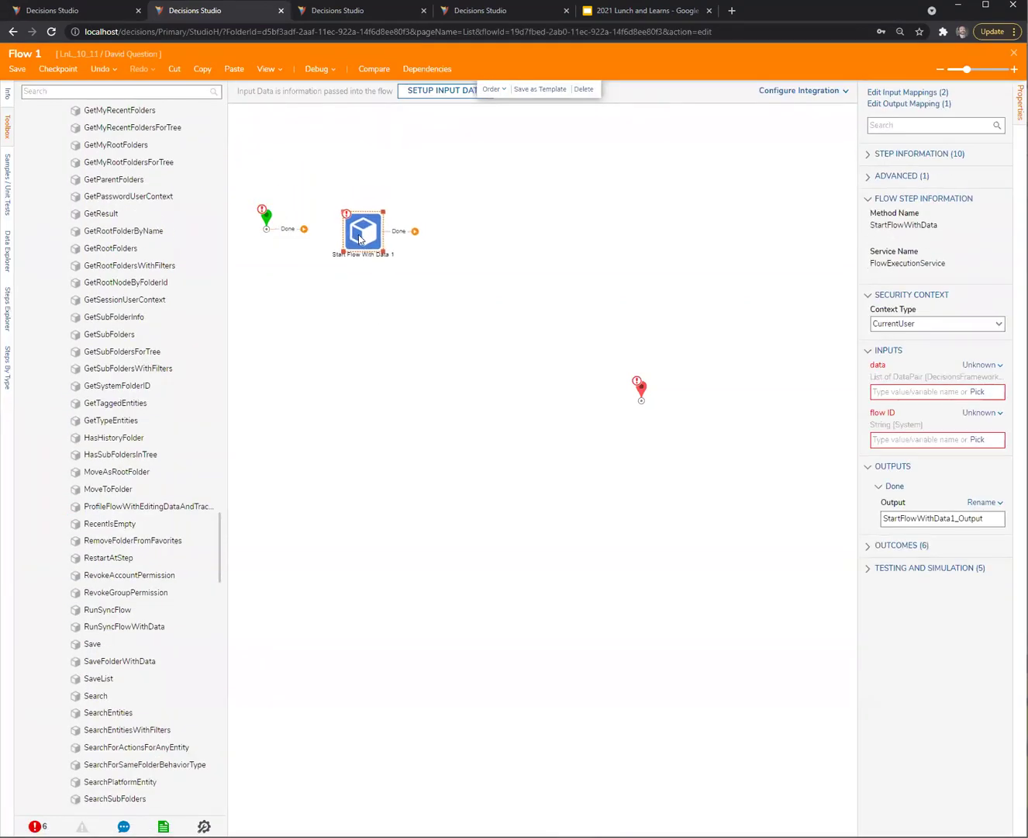
left_click_drag(641, 389, 696, 268)
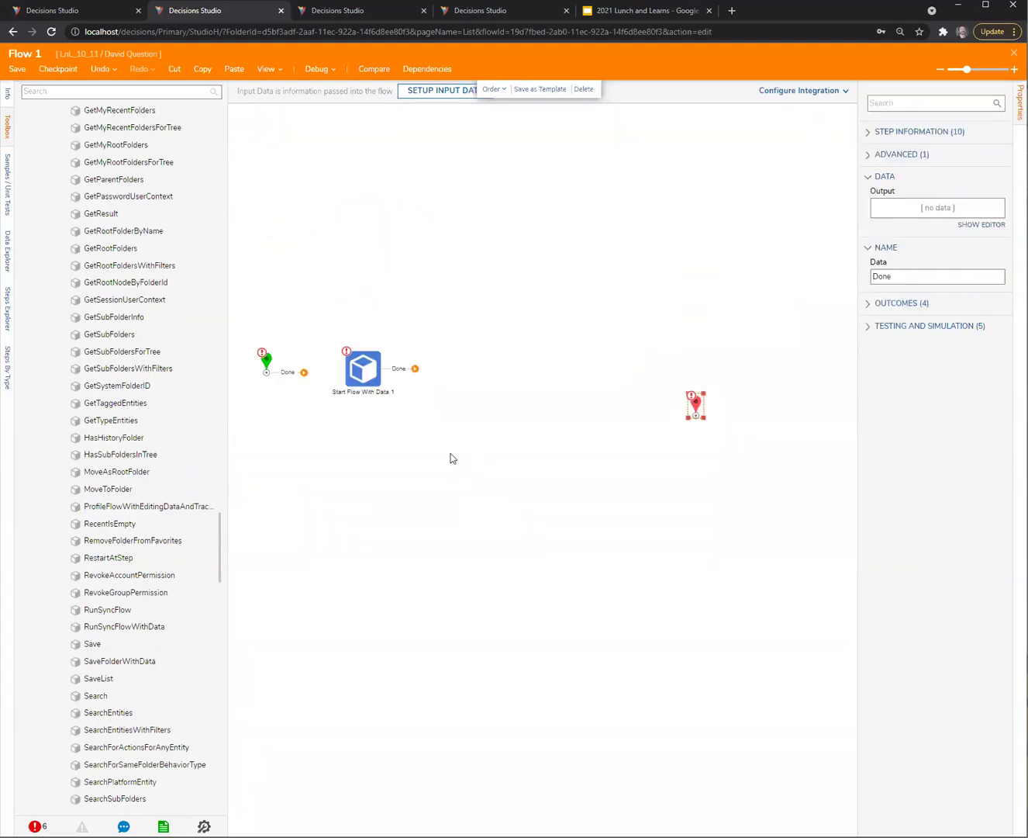
left_click(359, 376)
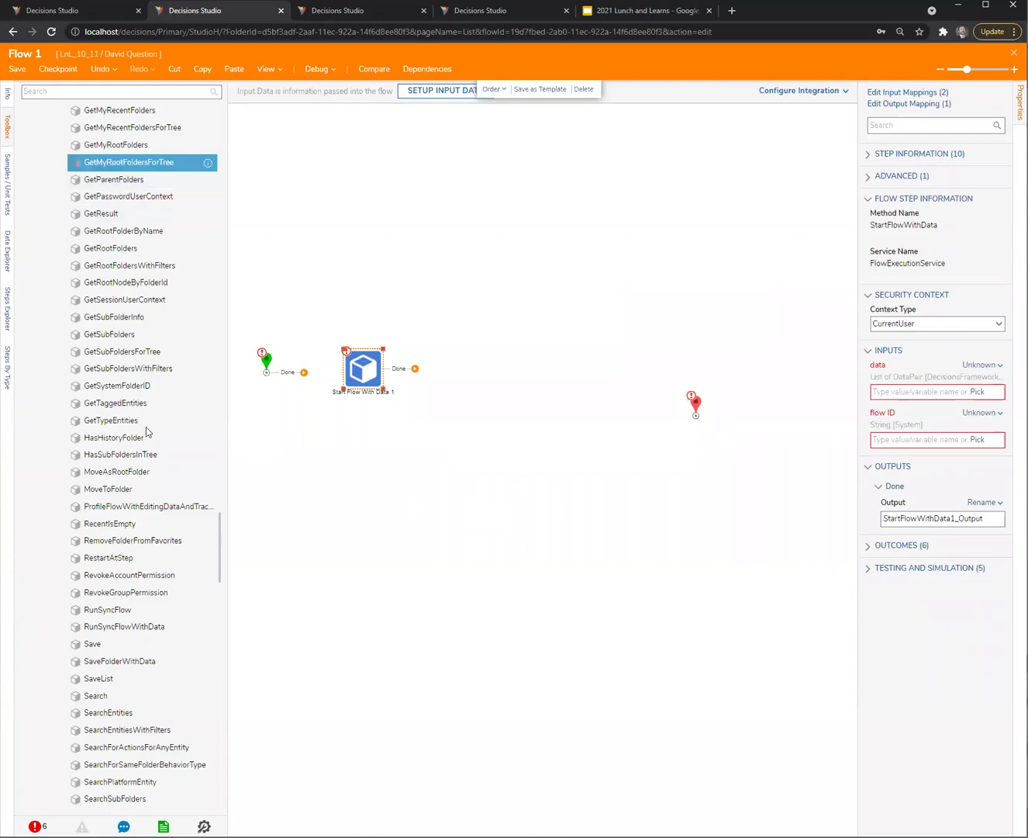
scroll(152, 437, "up", 8)
scroll(151, 435, "up", 10)
left_click(93, 510)
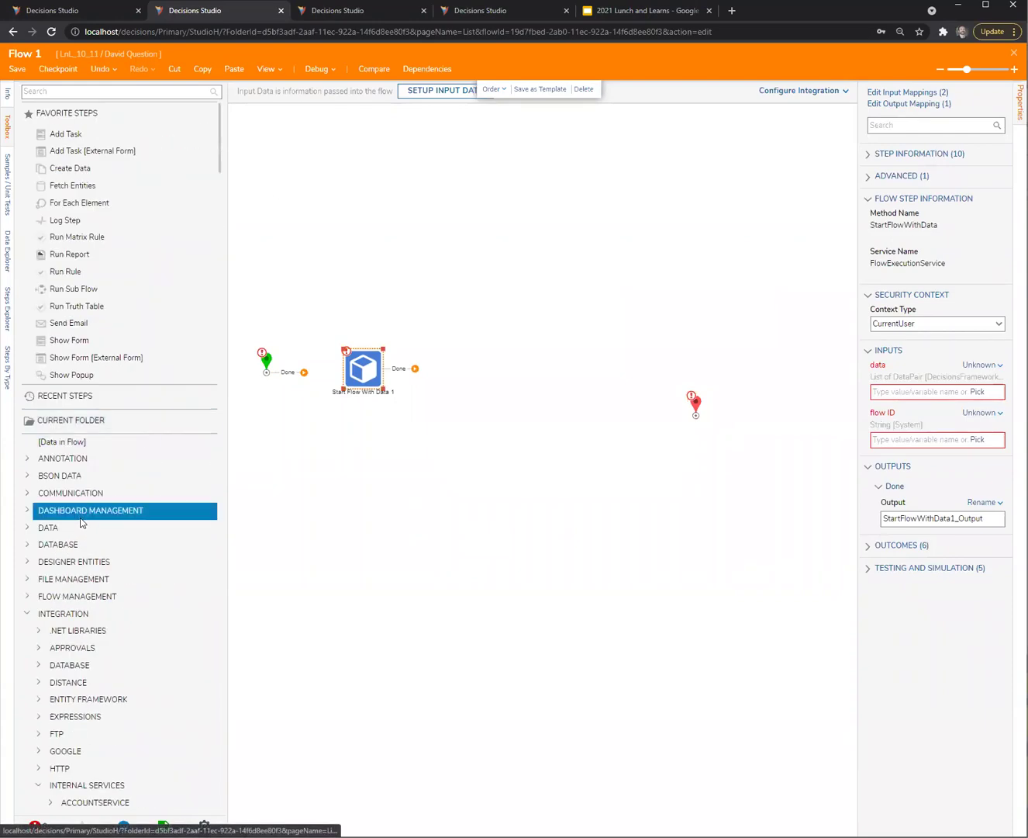
left_click(24, 615)
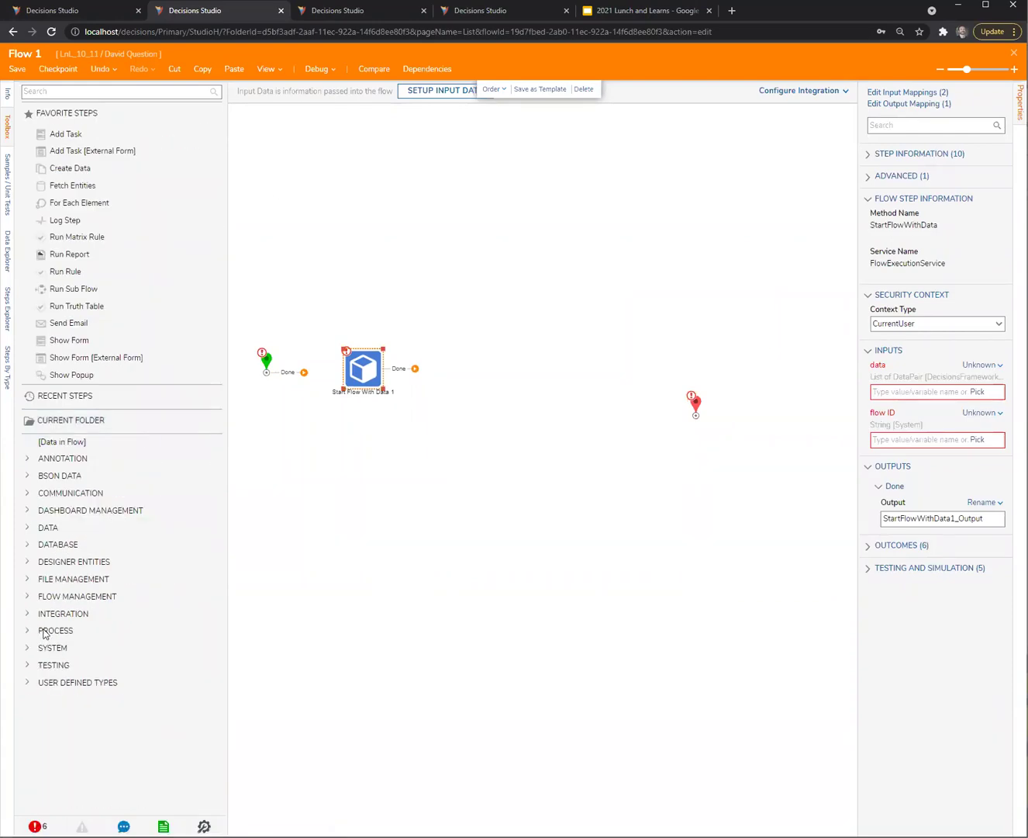
left_click(43, 615)
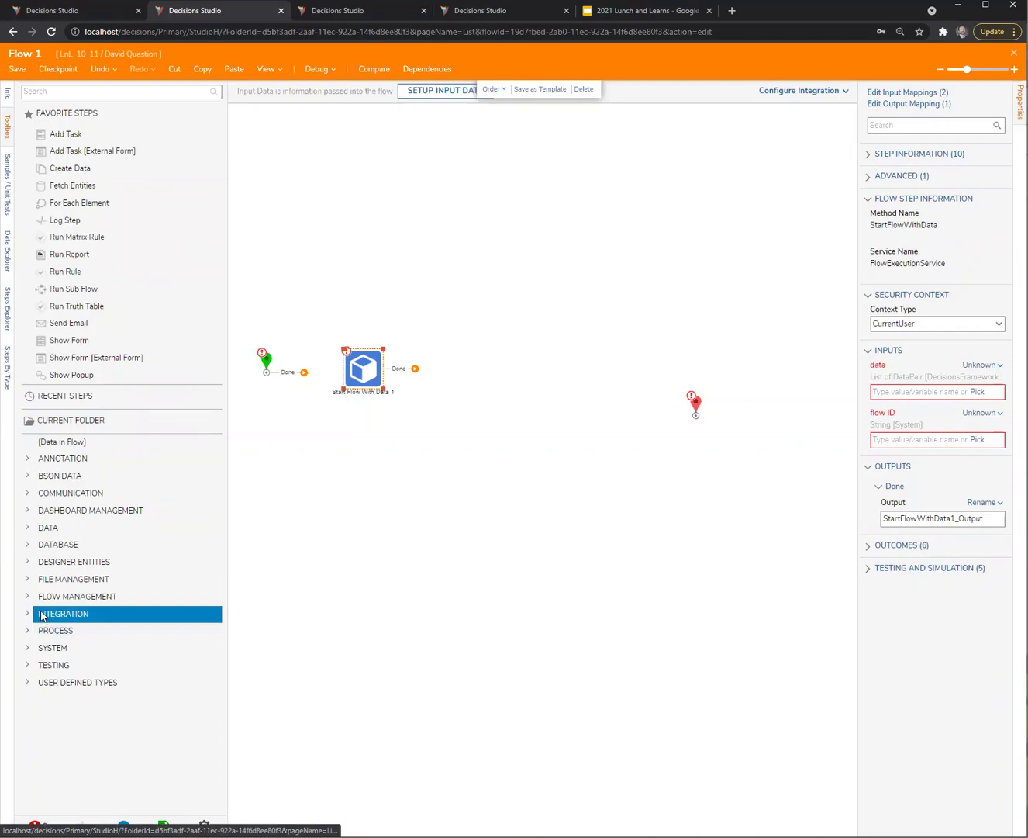
Fine-tune the Start Flow With Data step's position and widen the properties panel
left_click_drag(353, 373, 346, 376)
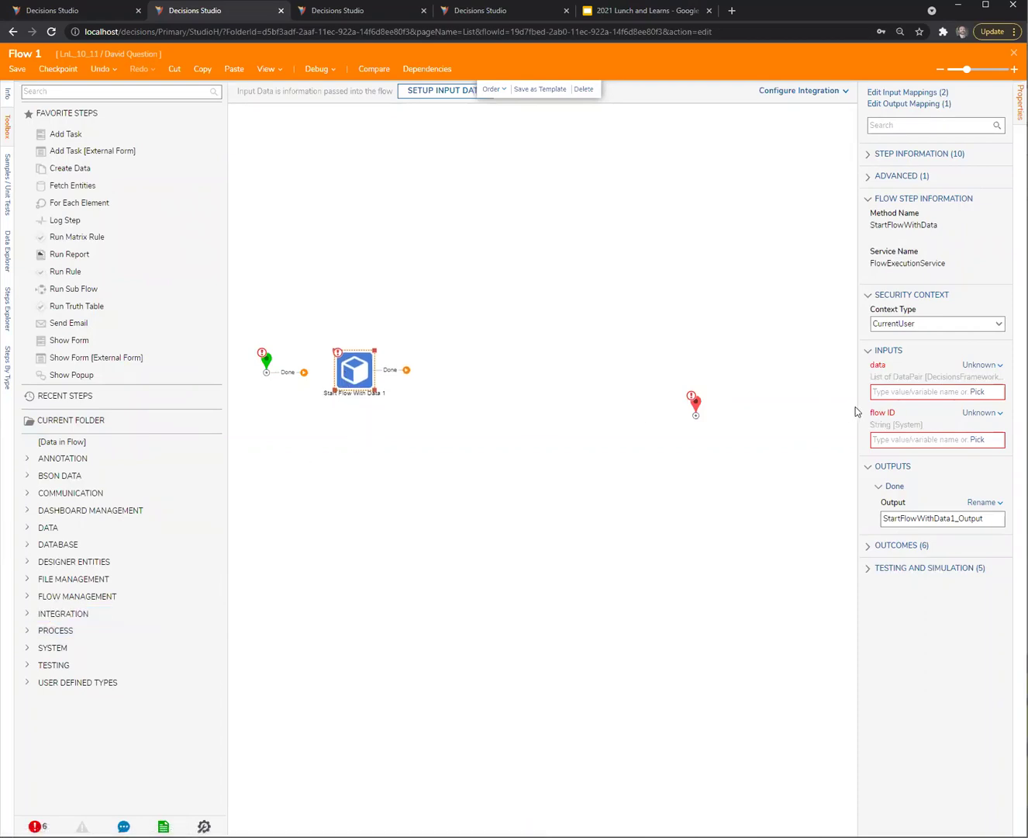
left_click_drag(849, 404, 808, 403)
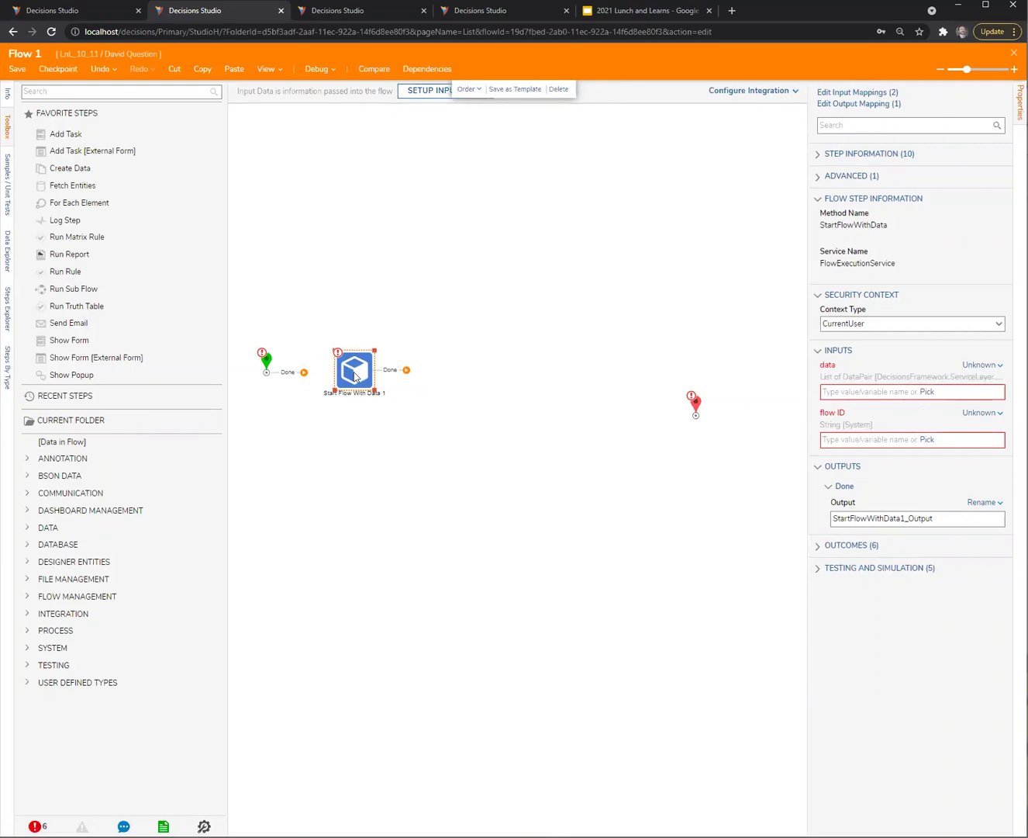
left_click_drag(355, 376, 394, 373)
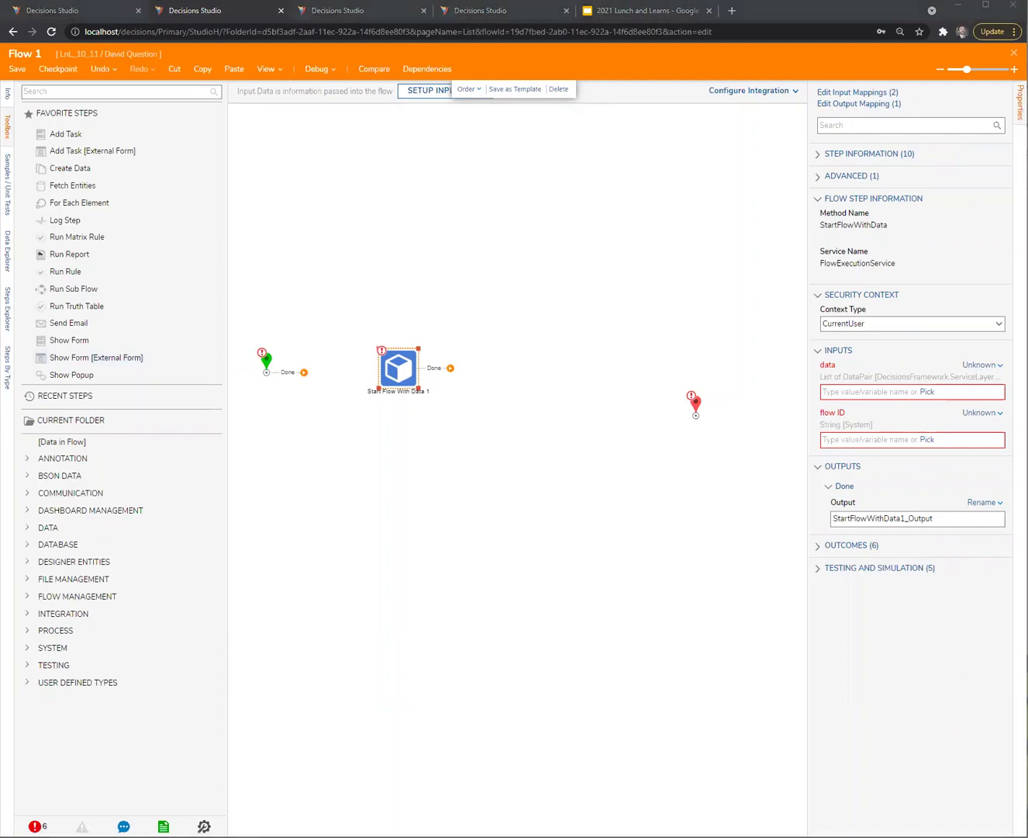
left_click_drag(393, 373, 380, 373)
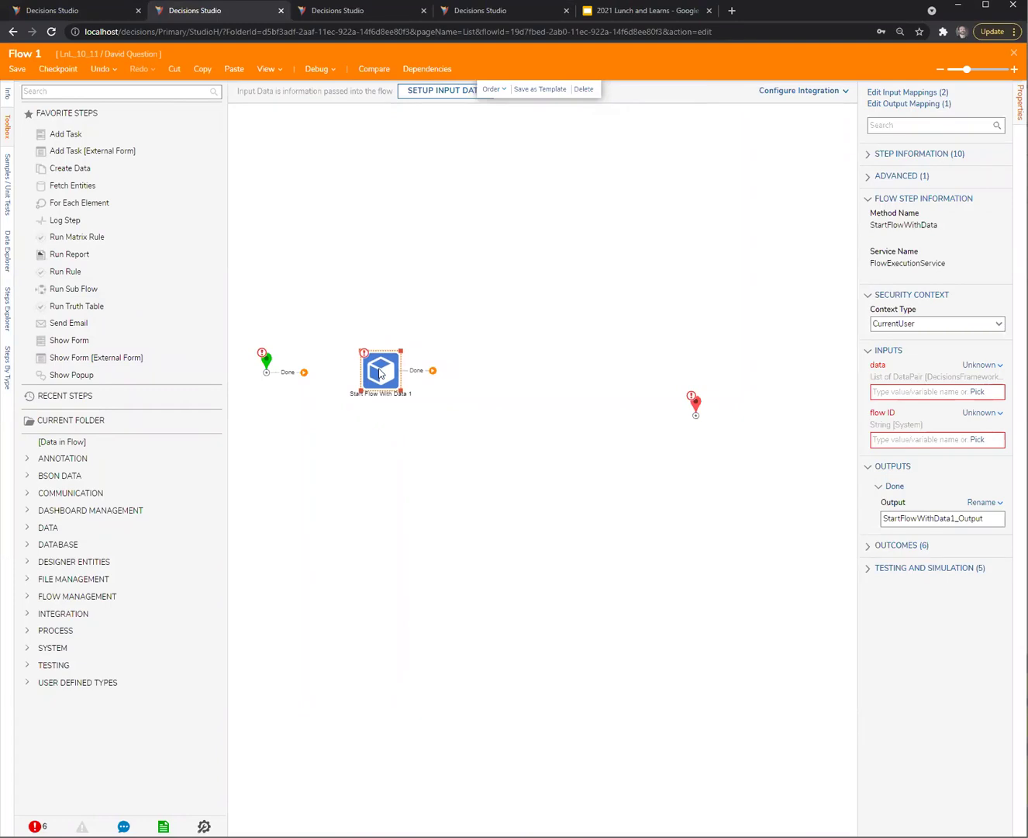
left_click(383, 415)
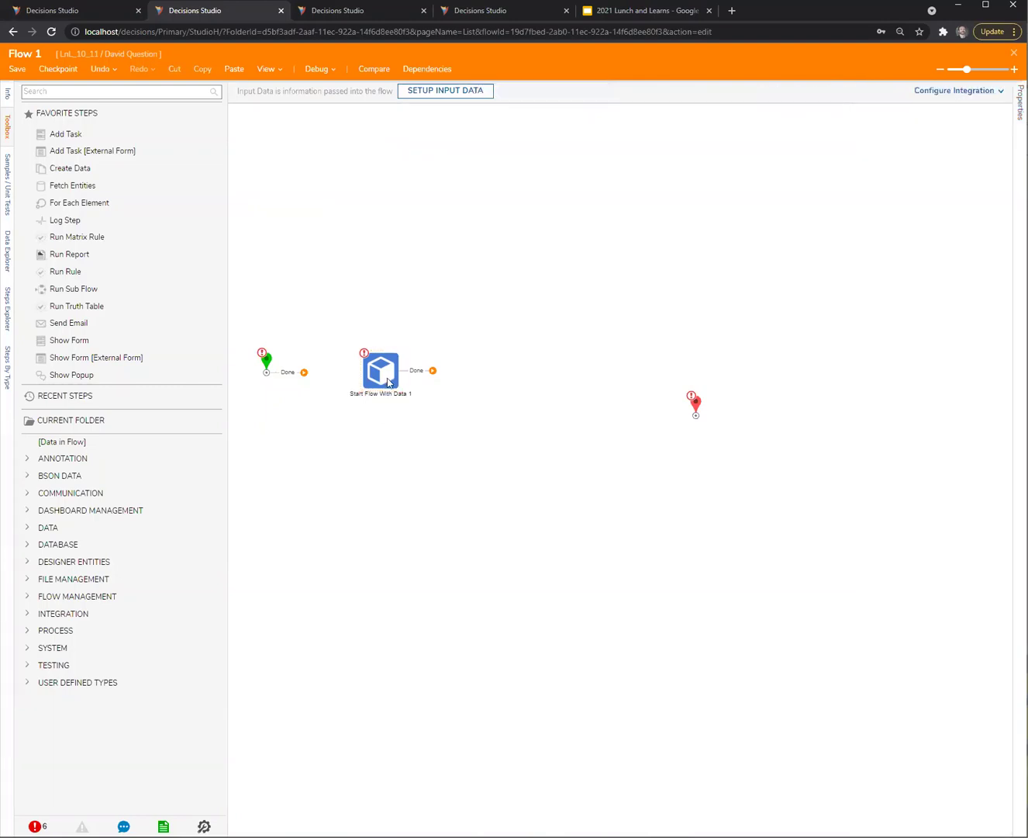
left_click_drag(389, 380, 480, 369)
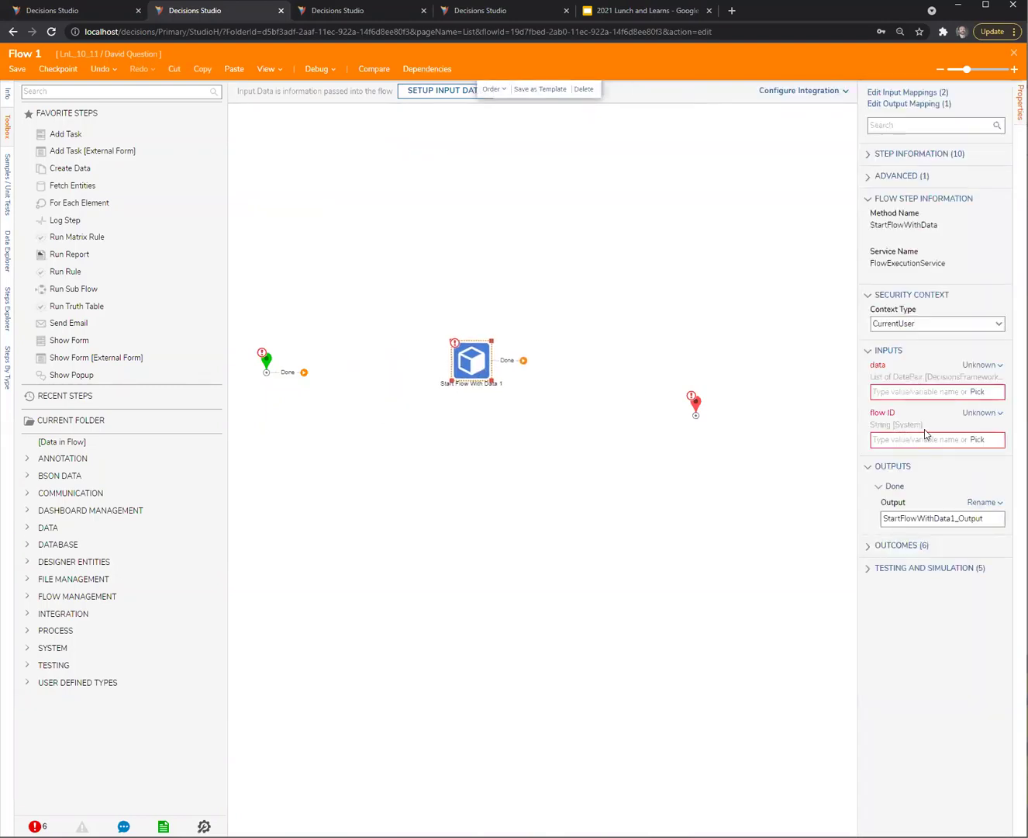
left_click(540, 217)
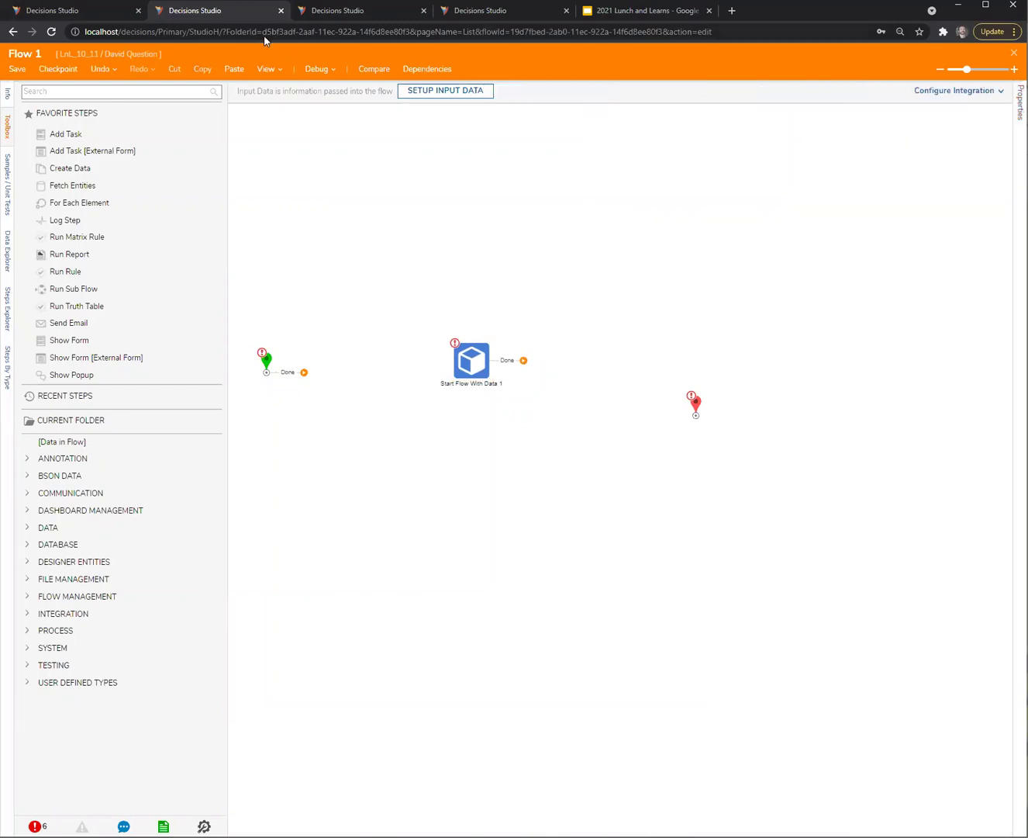
Close the debugger and server log tabs, then close and save Flow 1
left_click(359, 12)
left_click(424, 10)
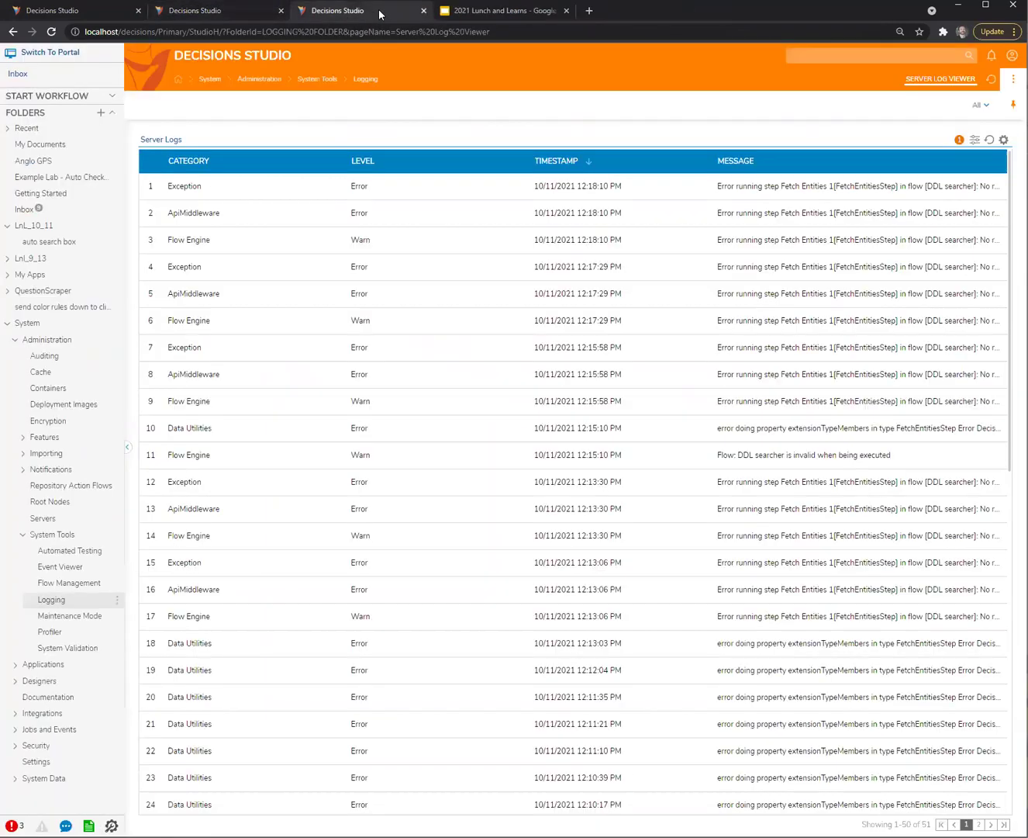
left_click(423, 10)
left_click(104, 9)
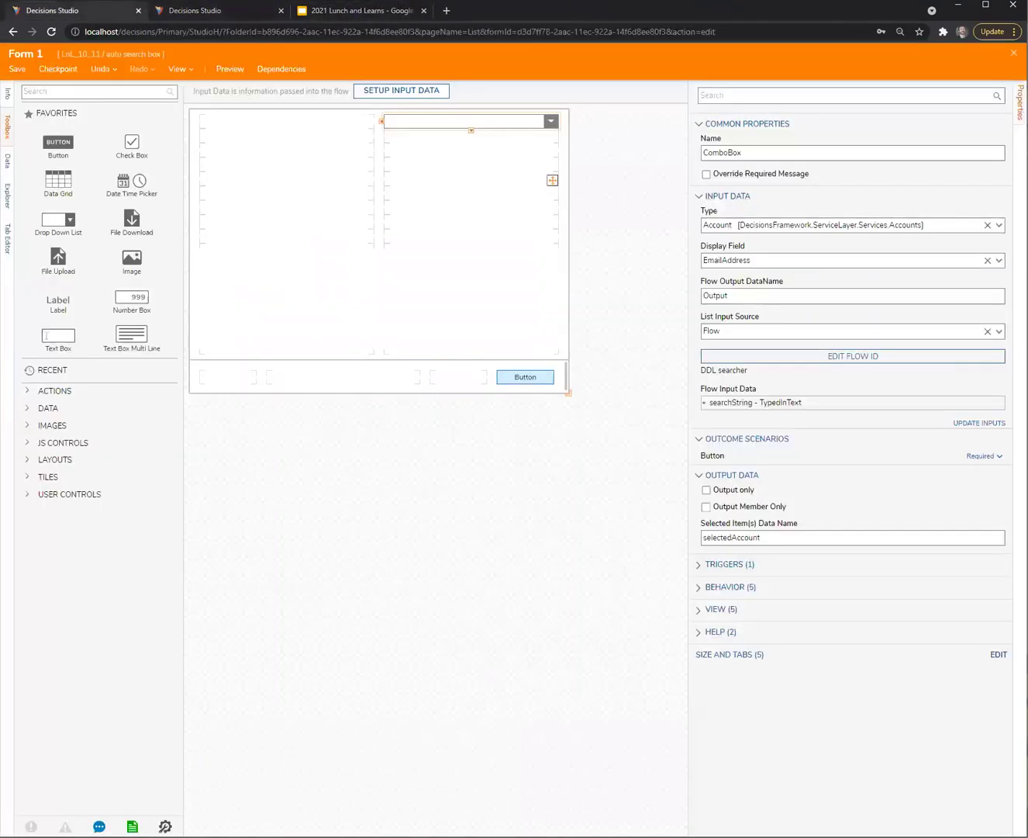
left_click(531, 499)
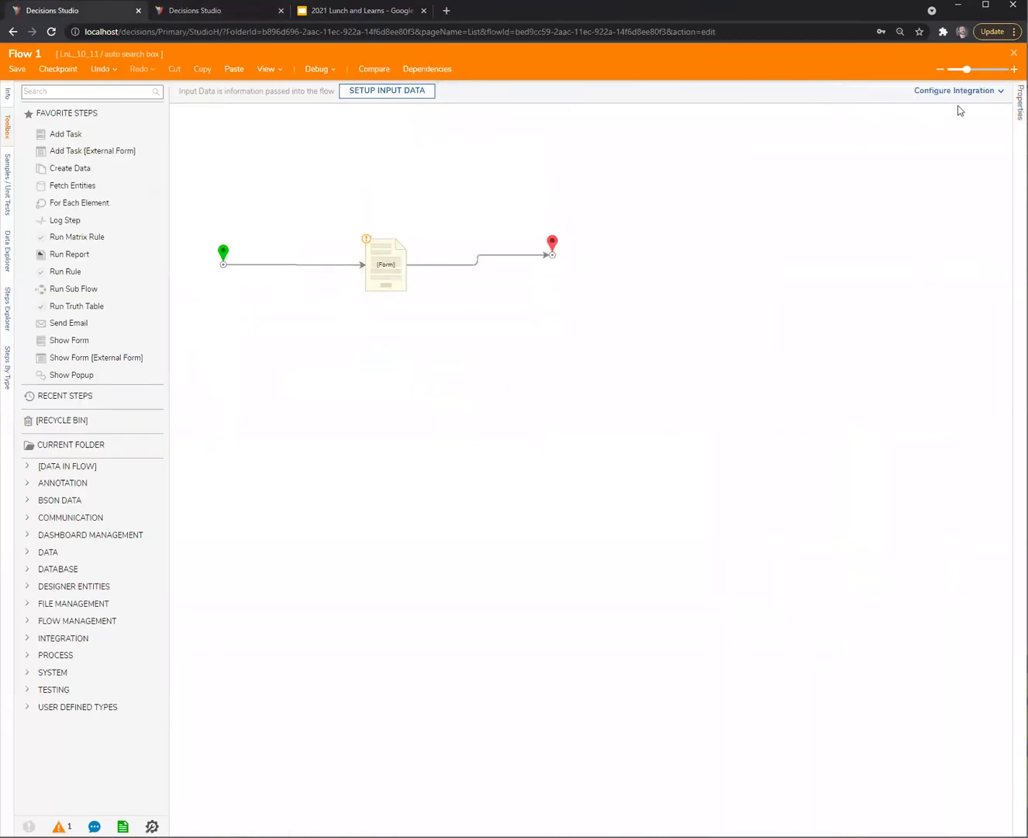
left_click(1014, 53)
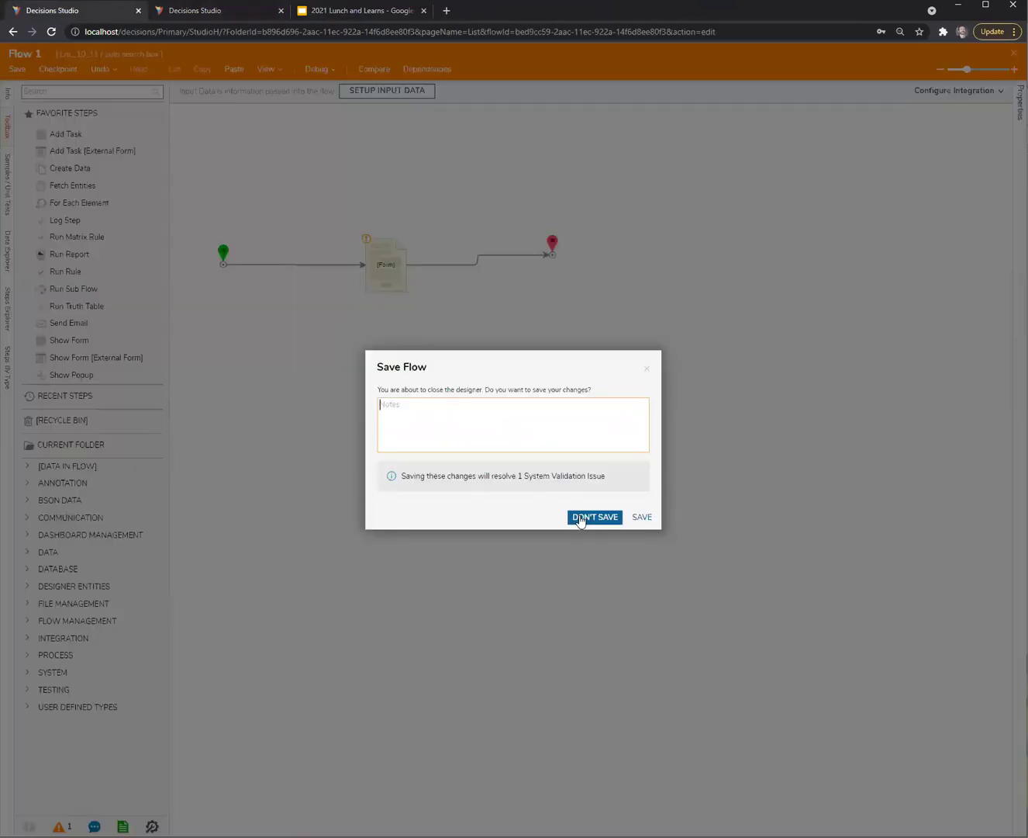
left_click(582, 521)
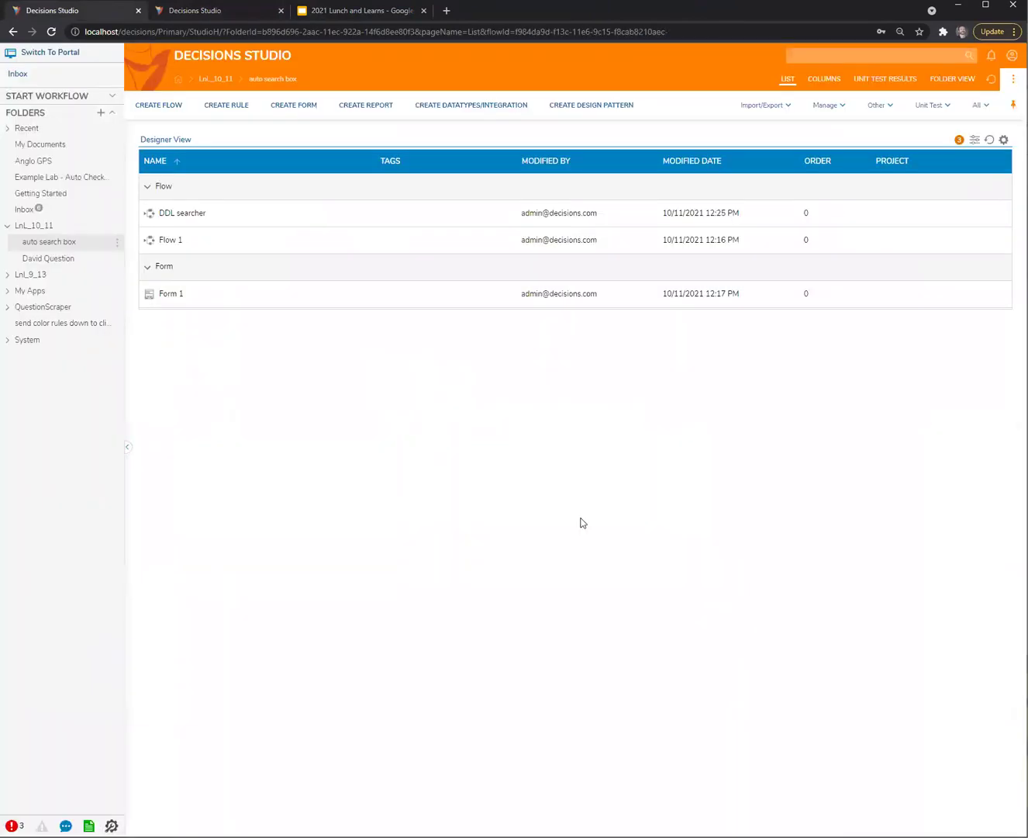
Create a new standard flow named 'runtime test1' in the project folder
left_click(38, 258)
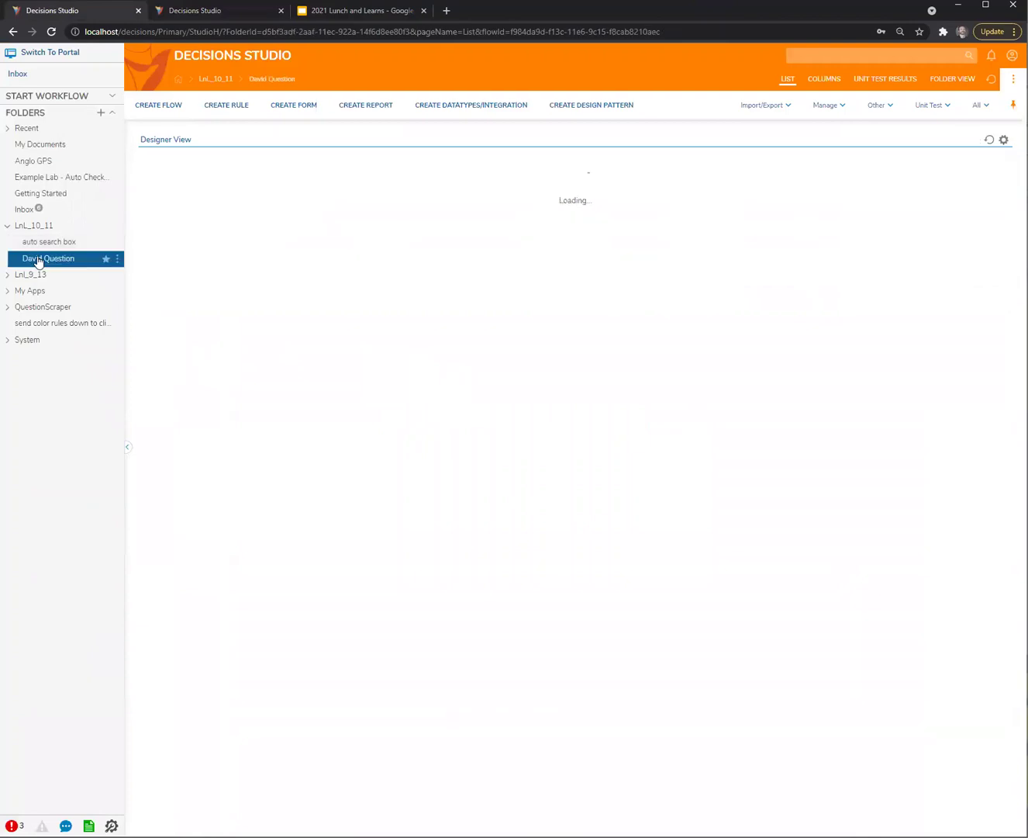
left_click(160, 108)
left_click(620, 445)
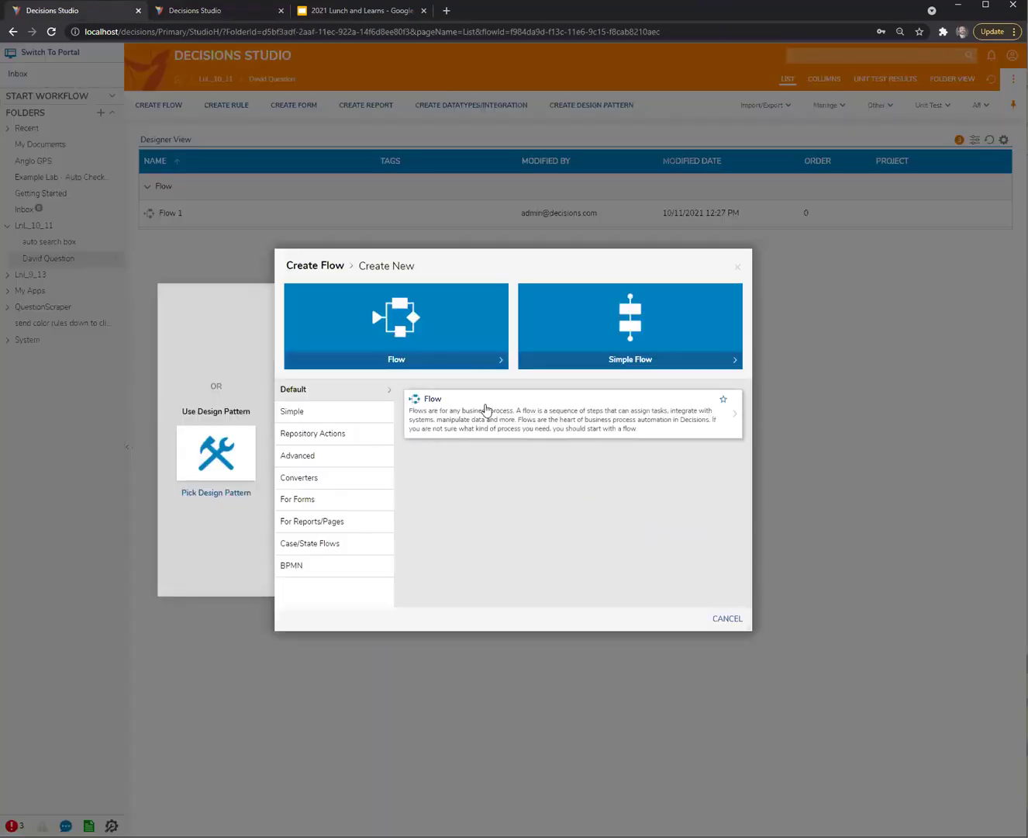
left_click(485, 408)
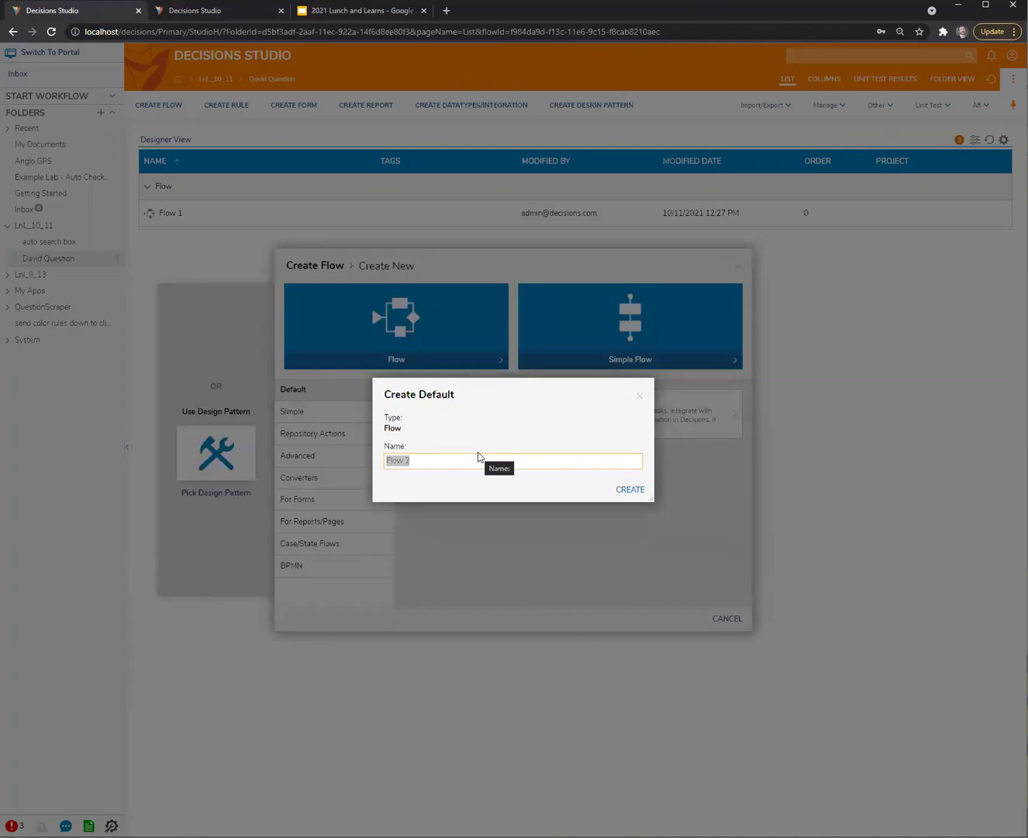
type("runtime test1")
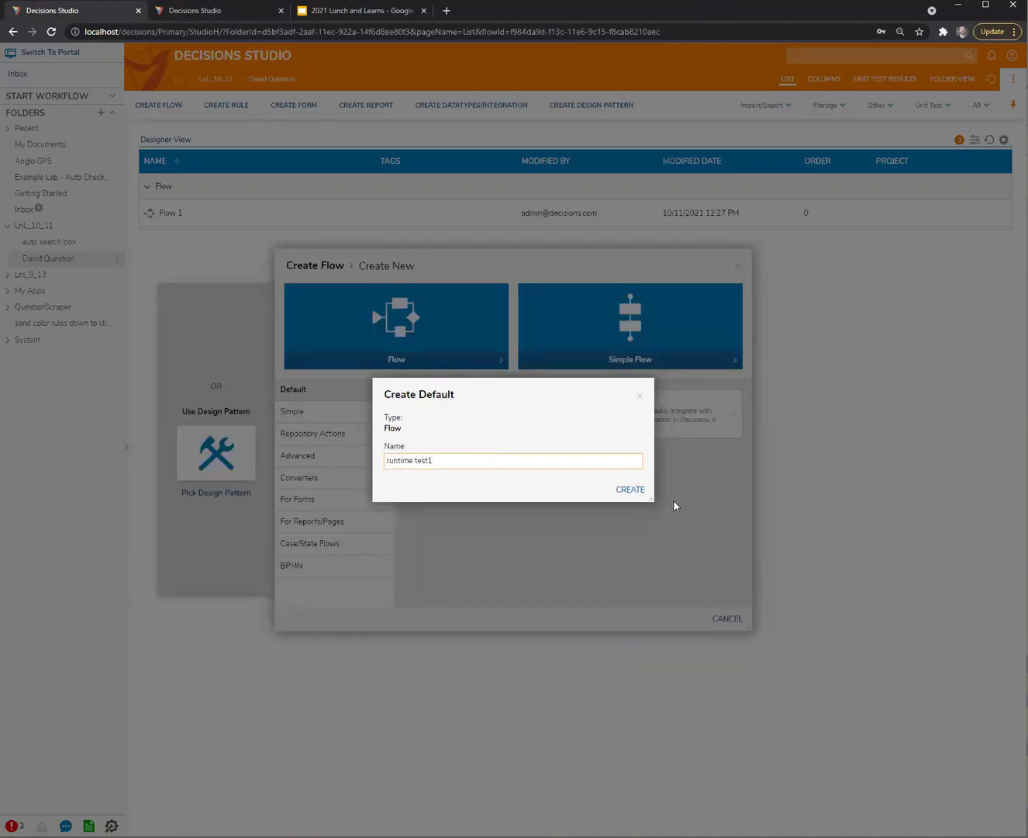
left_click(630, 490)
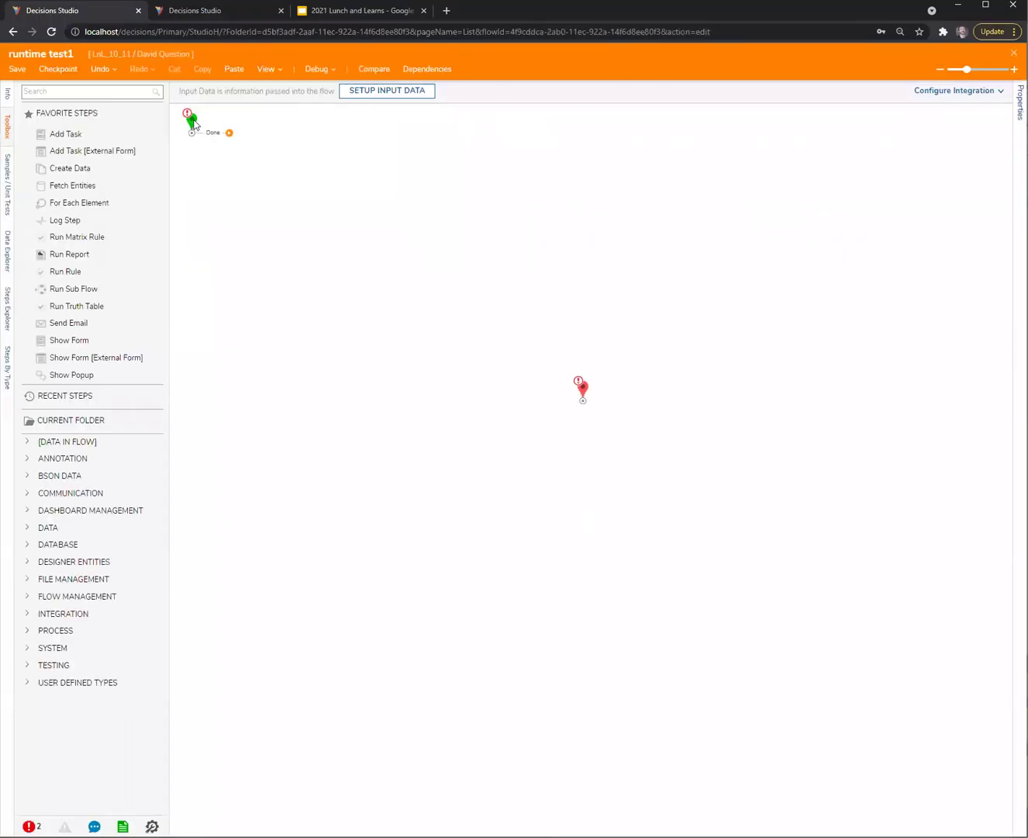
Line up the start and end points level on the runtime test1 canvas
left_click_drag(188, 134, 234, 305)
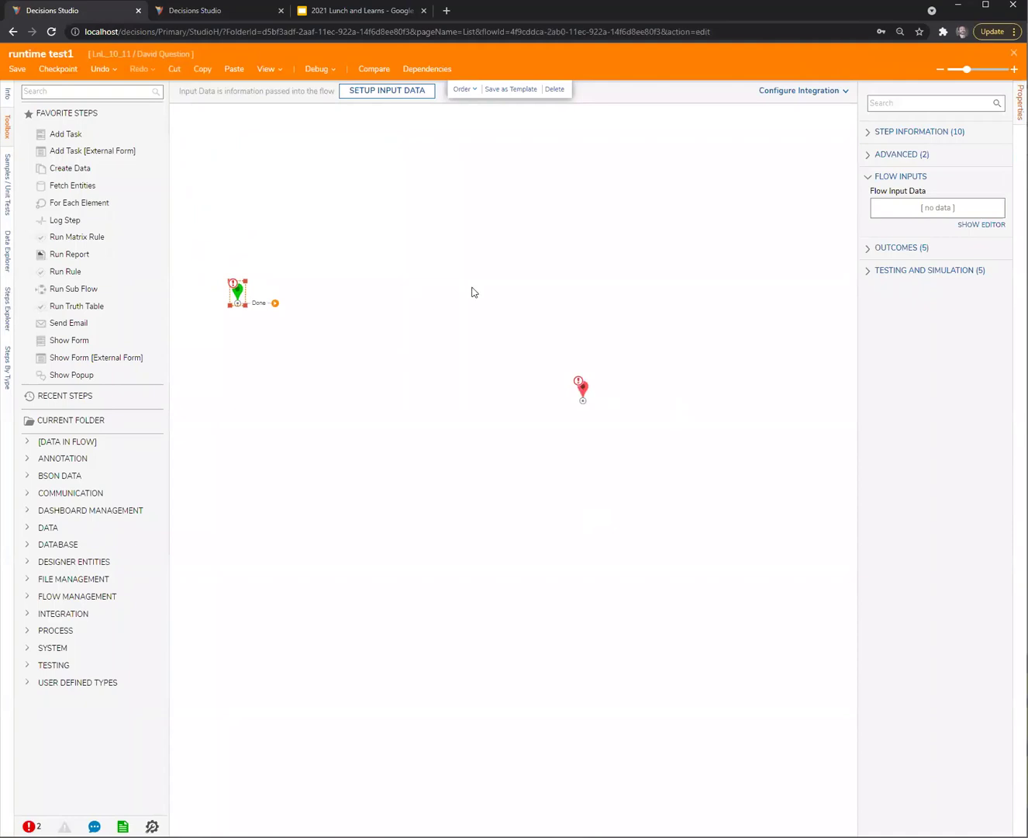
left_click(587, 387)
left_click_drag(559, 322, 552, 297)
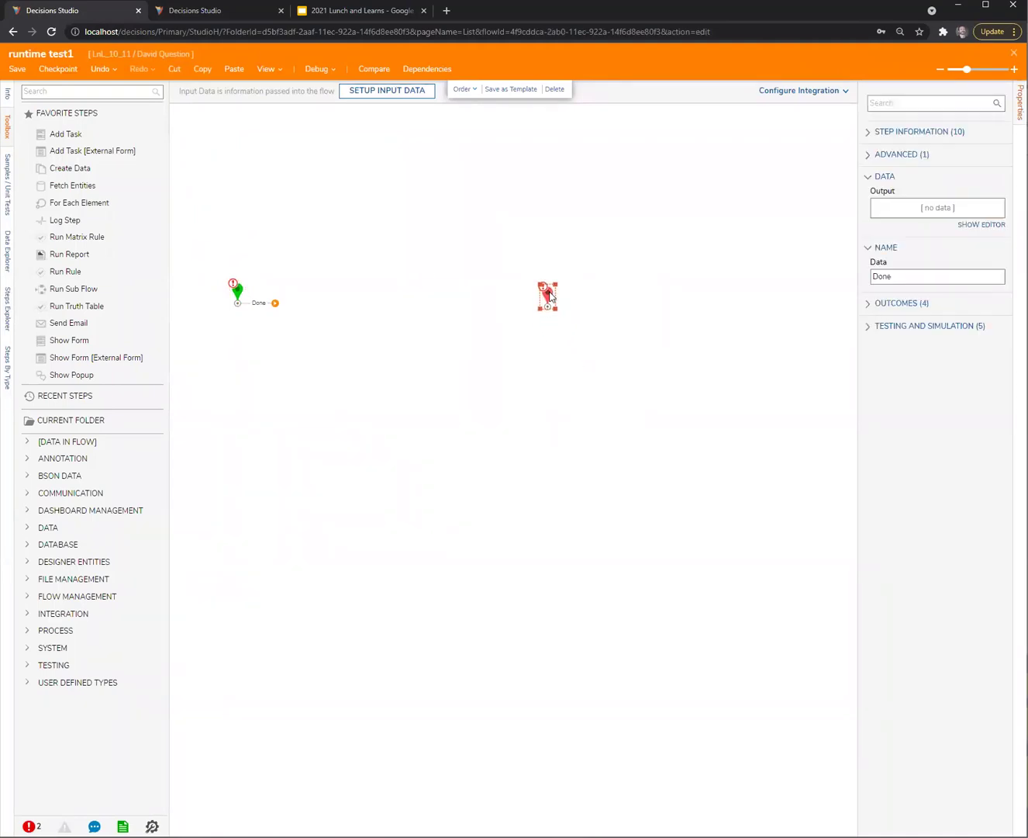
Add String flow inputs str1 and str2 and save them
left_click(236, 291)
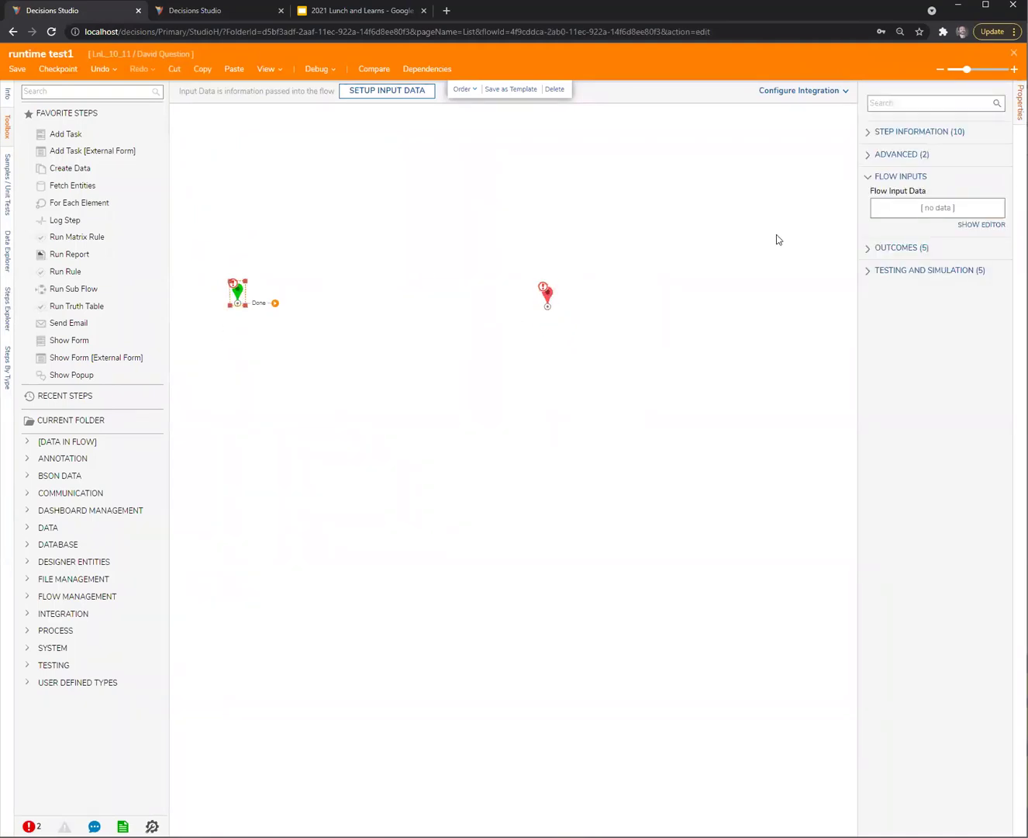
left_click(969, 228)
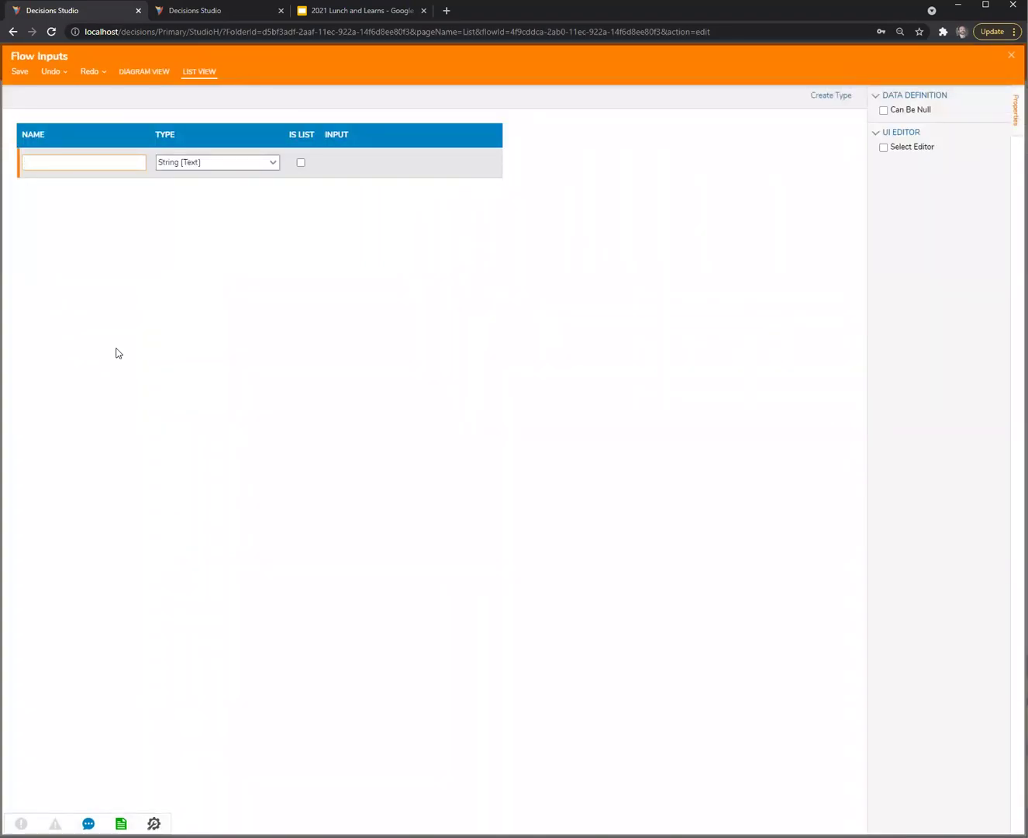
type("str1")
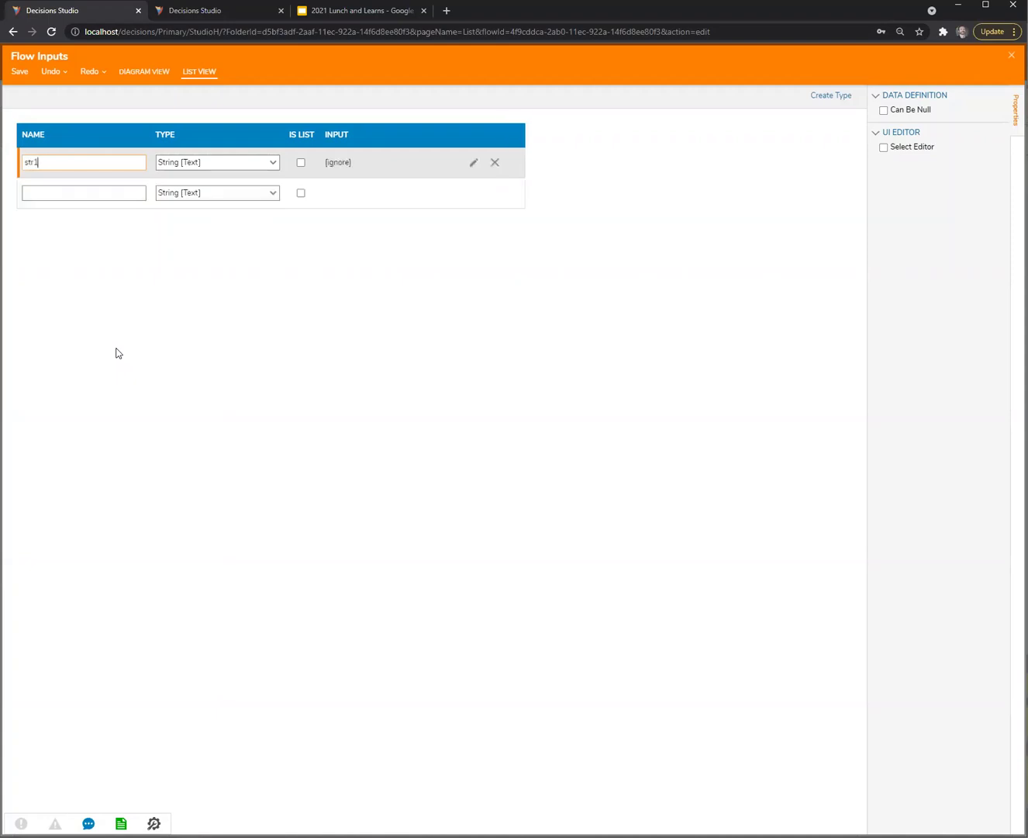
key("Tab")
key("Tab")
key("Tab")
type("a")
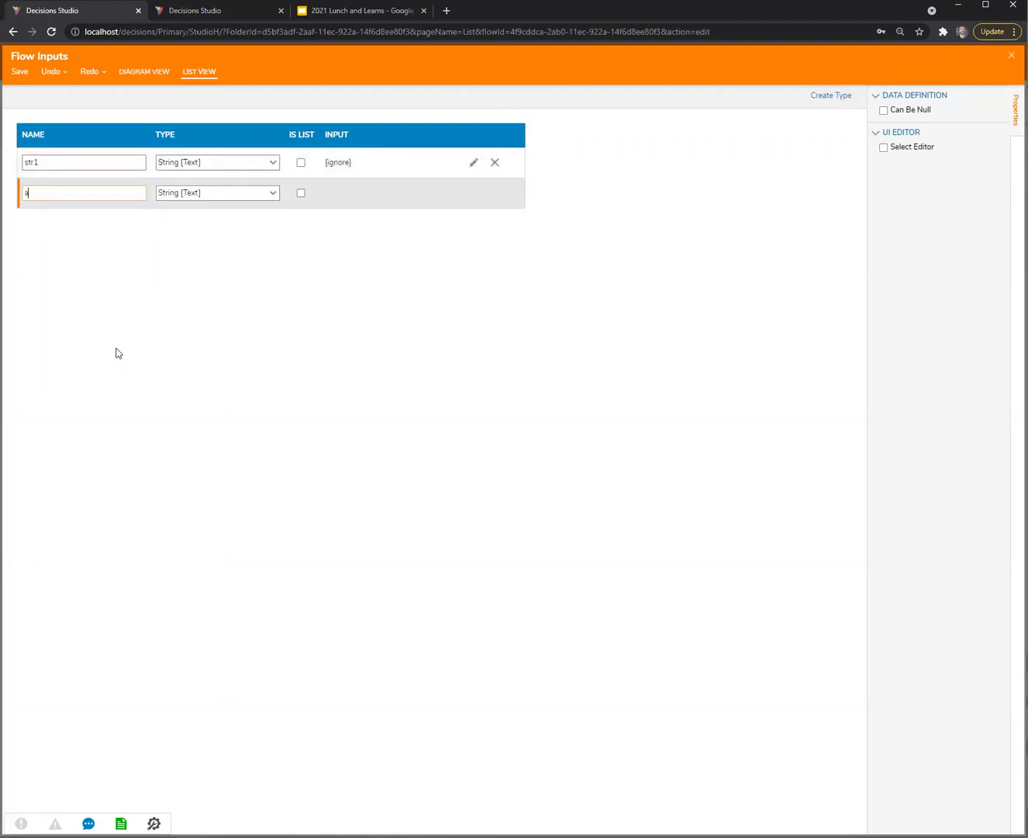
key("BackSpace")
type("str2")
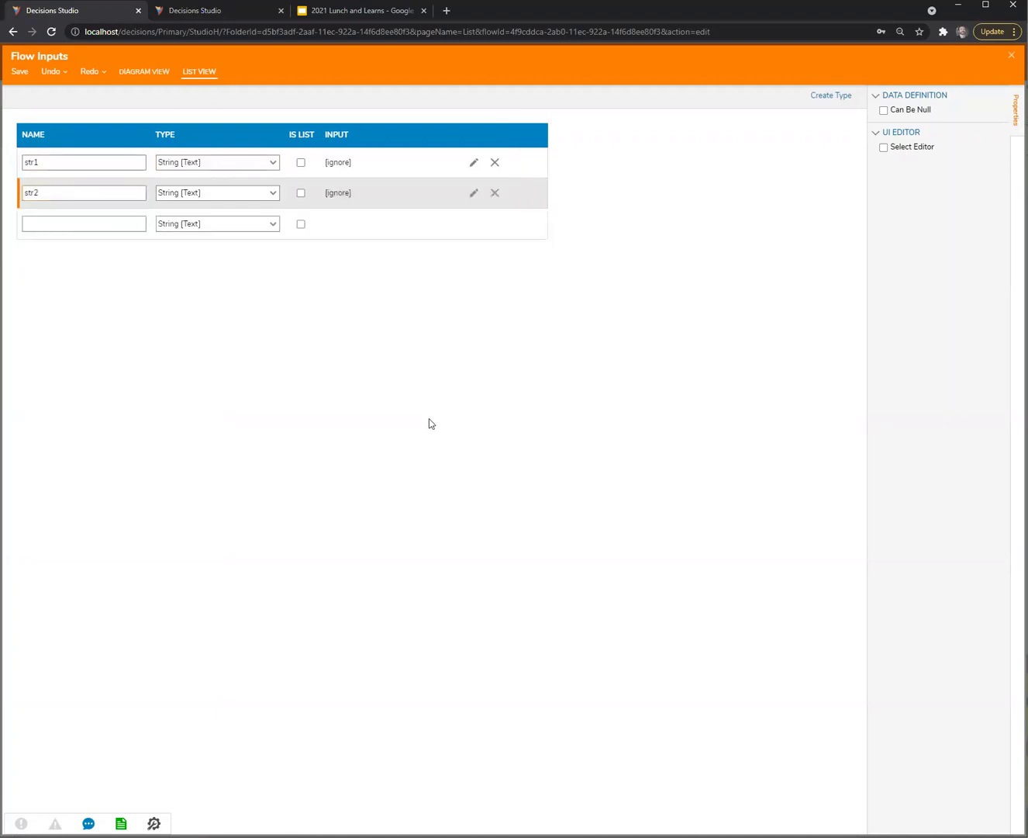
left_click(1011, 55)
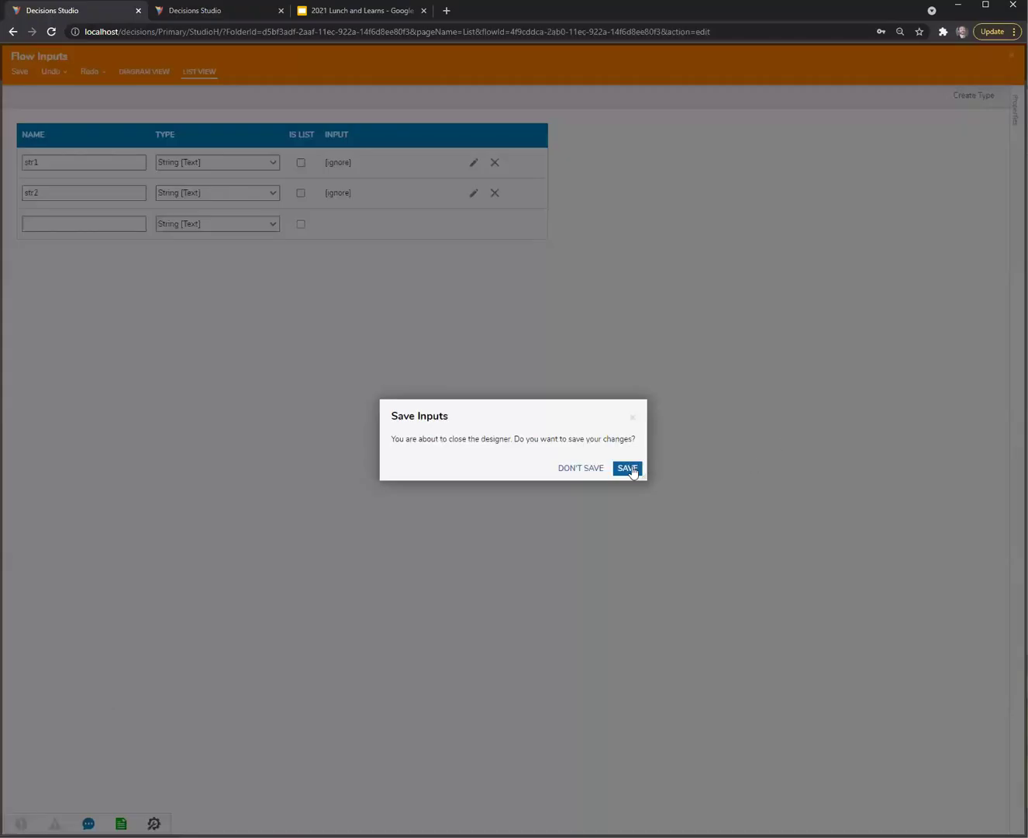
left_click(630, 469)
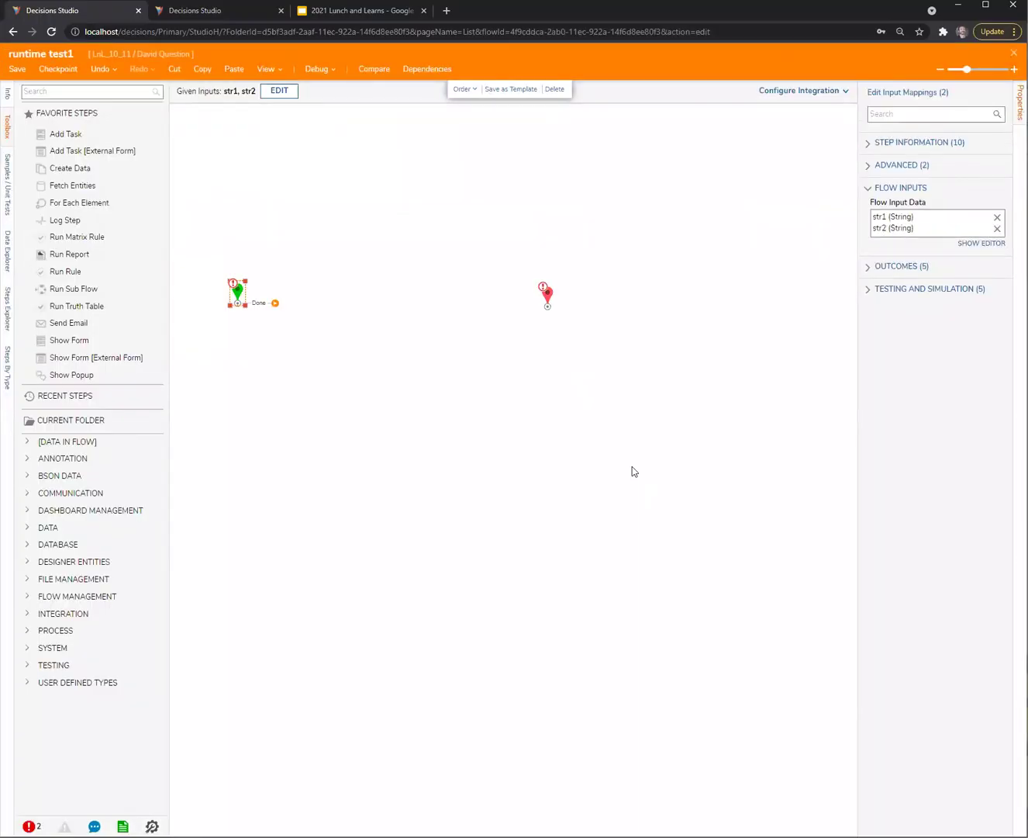
left_click(574, 356)
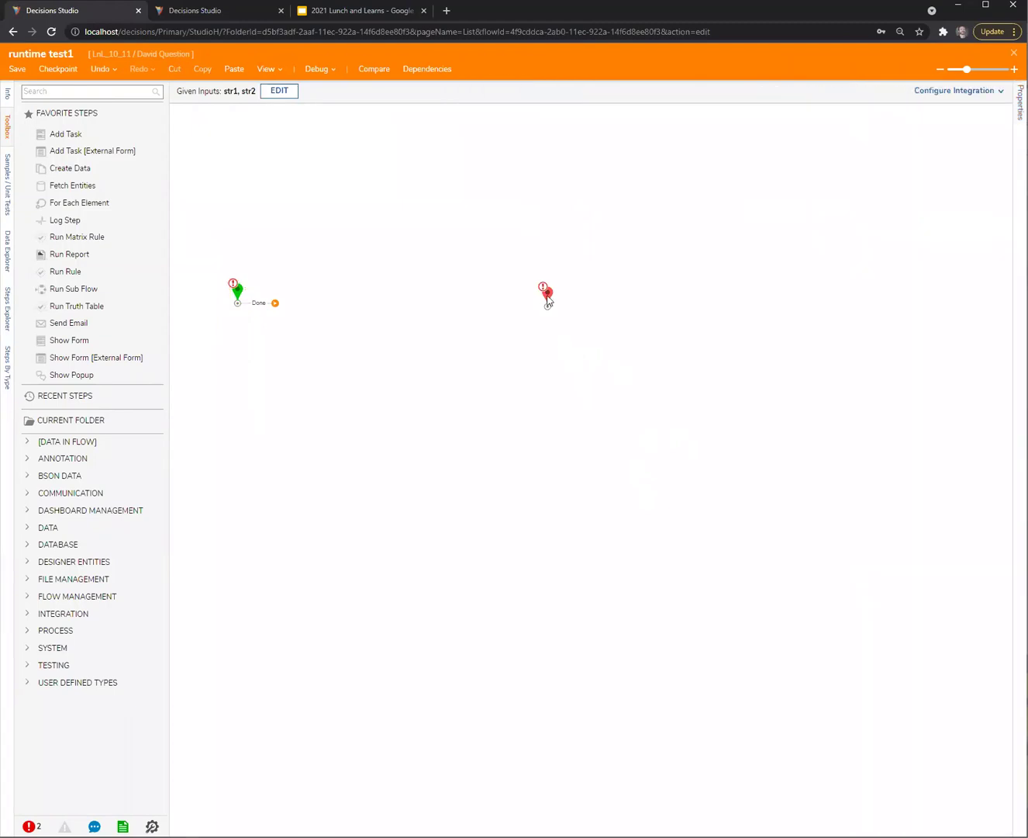
Place a Show Popup step after the start and connect its Done output to the end
left_click(548, 300)
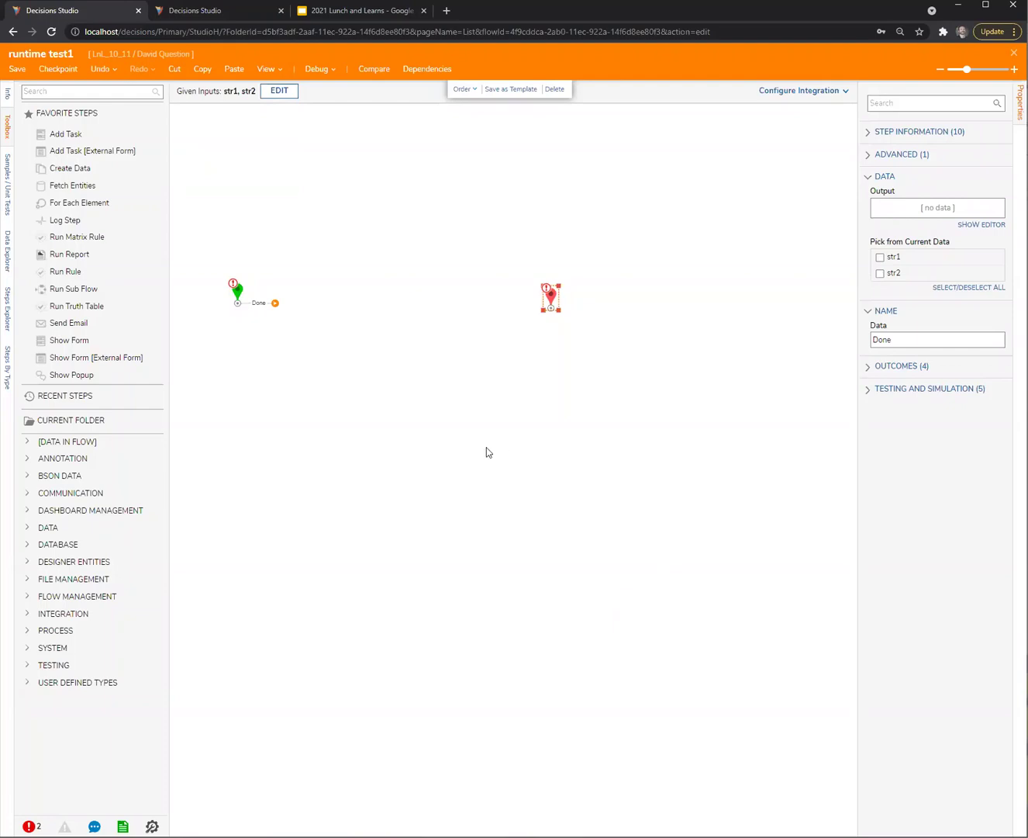
left_click_drag(91, 378, 351, 309)
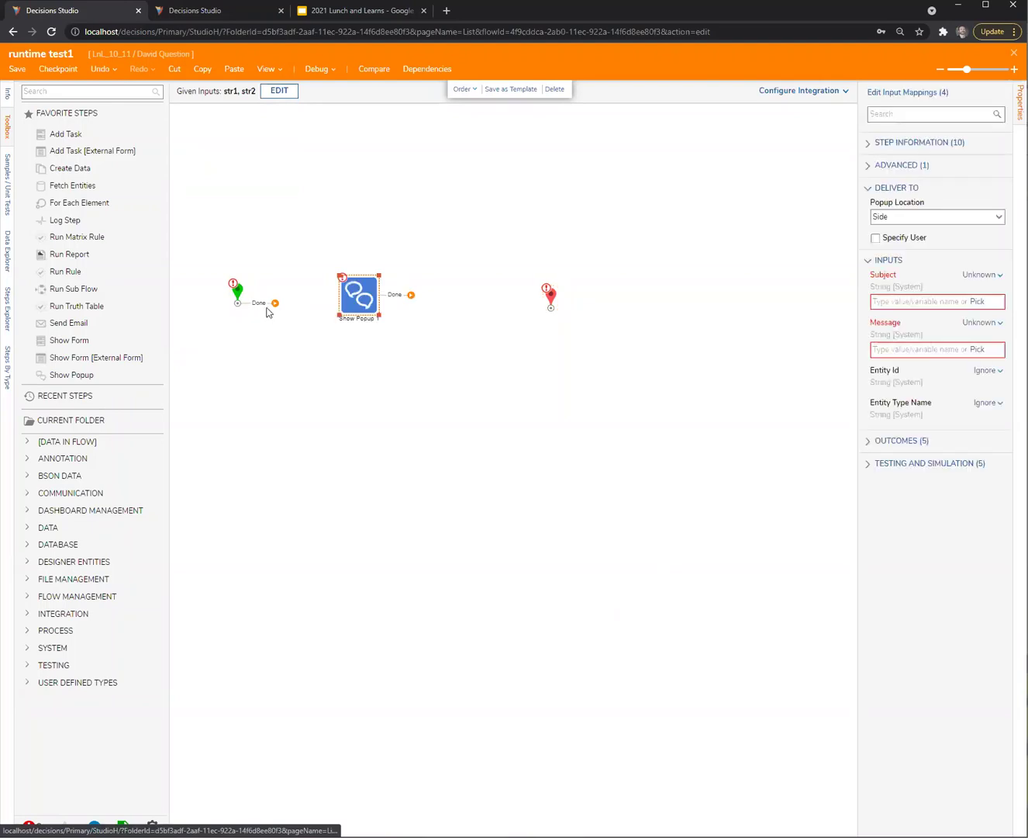
left_click_drag(275, 302, 358, 298)
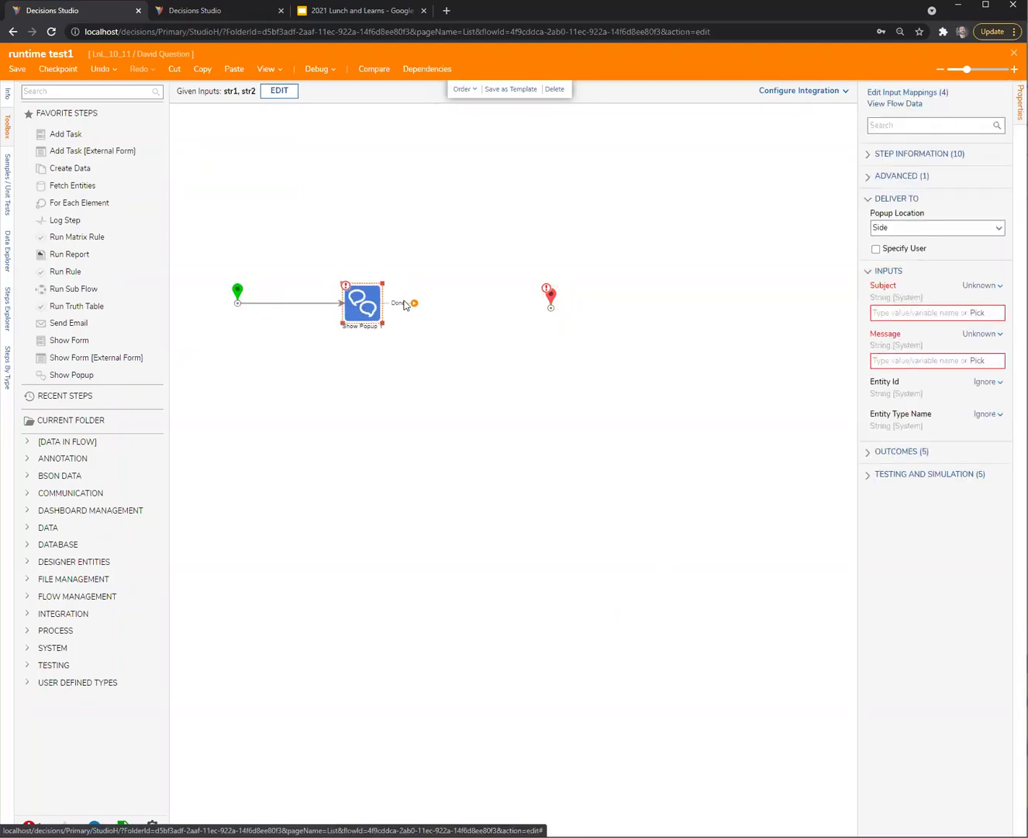
left_click_drag(415, 303, 549, 308)
Map the popup Subject as merged plain text 'asdf' plus the str2 value
left_click(983, 286)
left_click(923, 322)
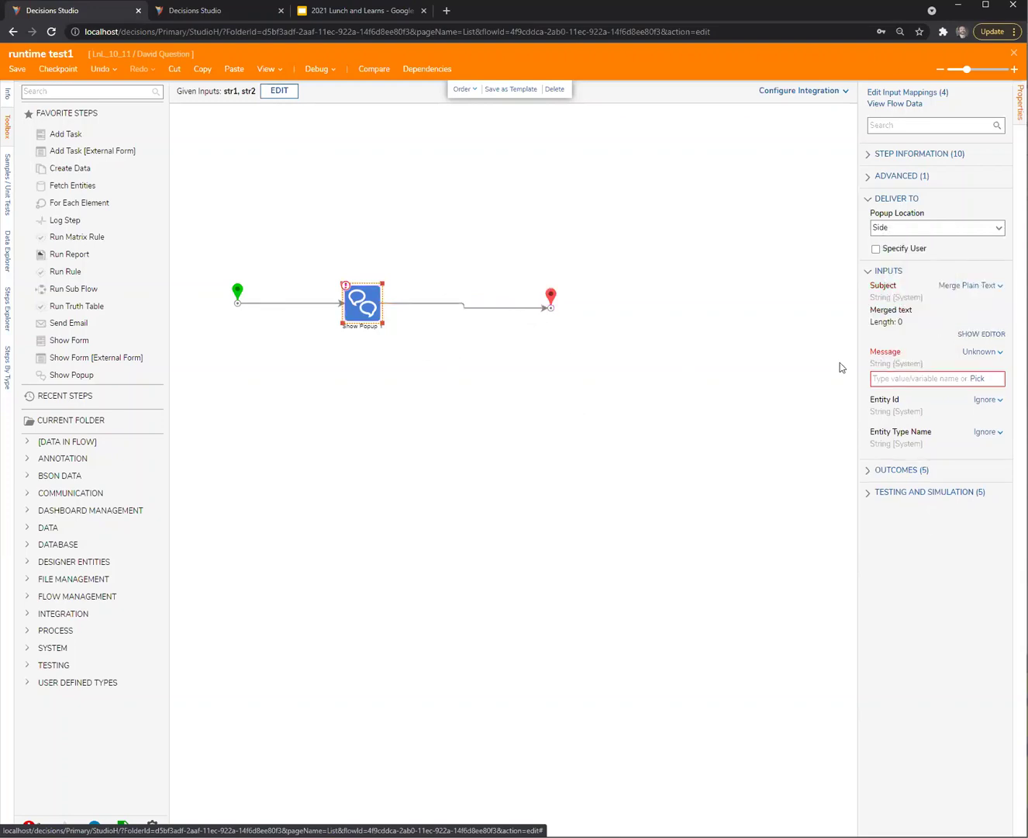
left_click(971, 336)
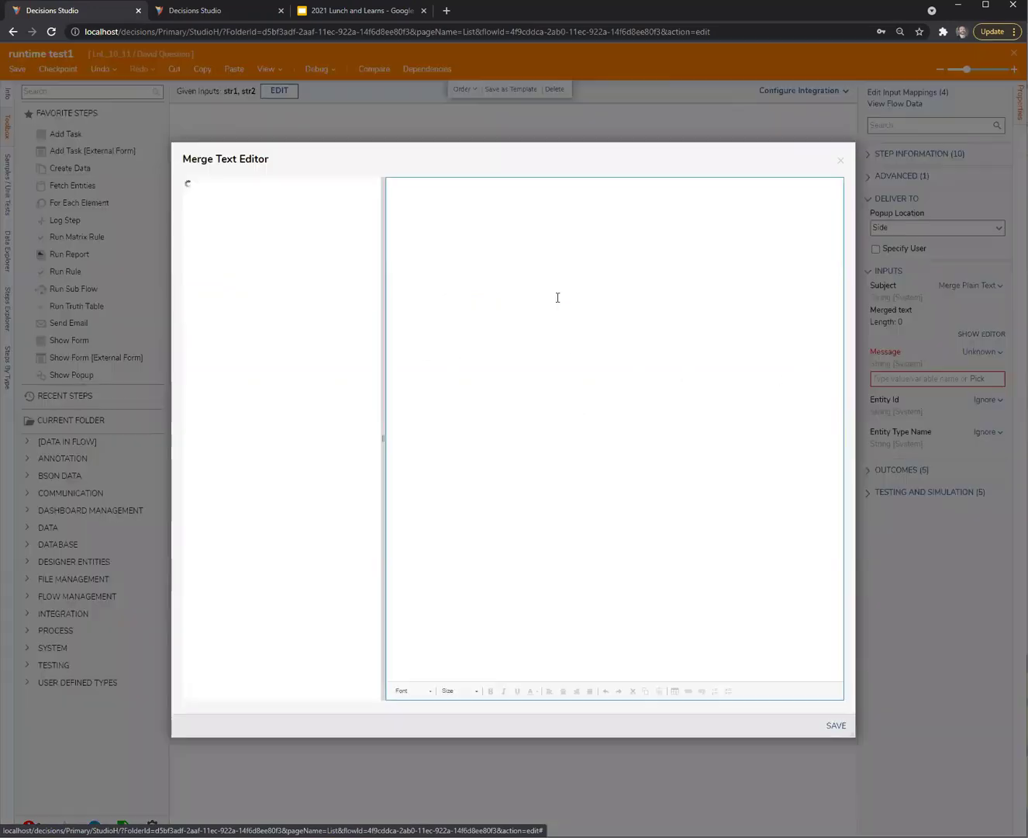
type("asdf str1")
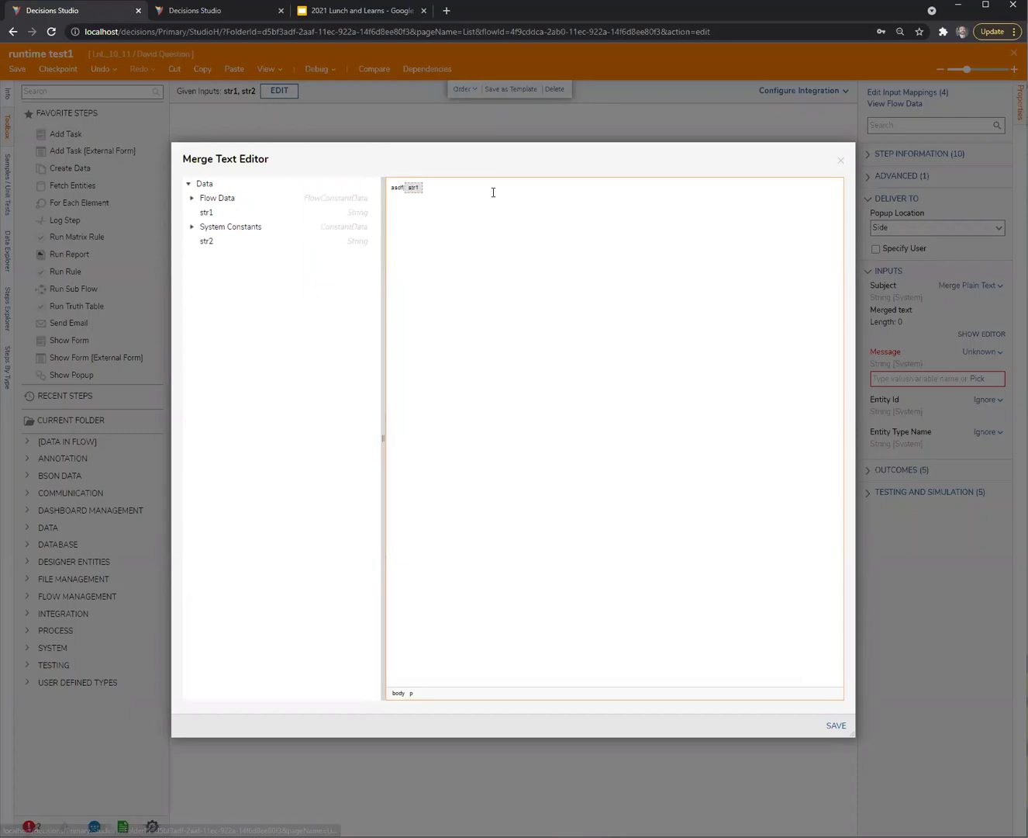
double_click(365, 247)
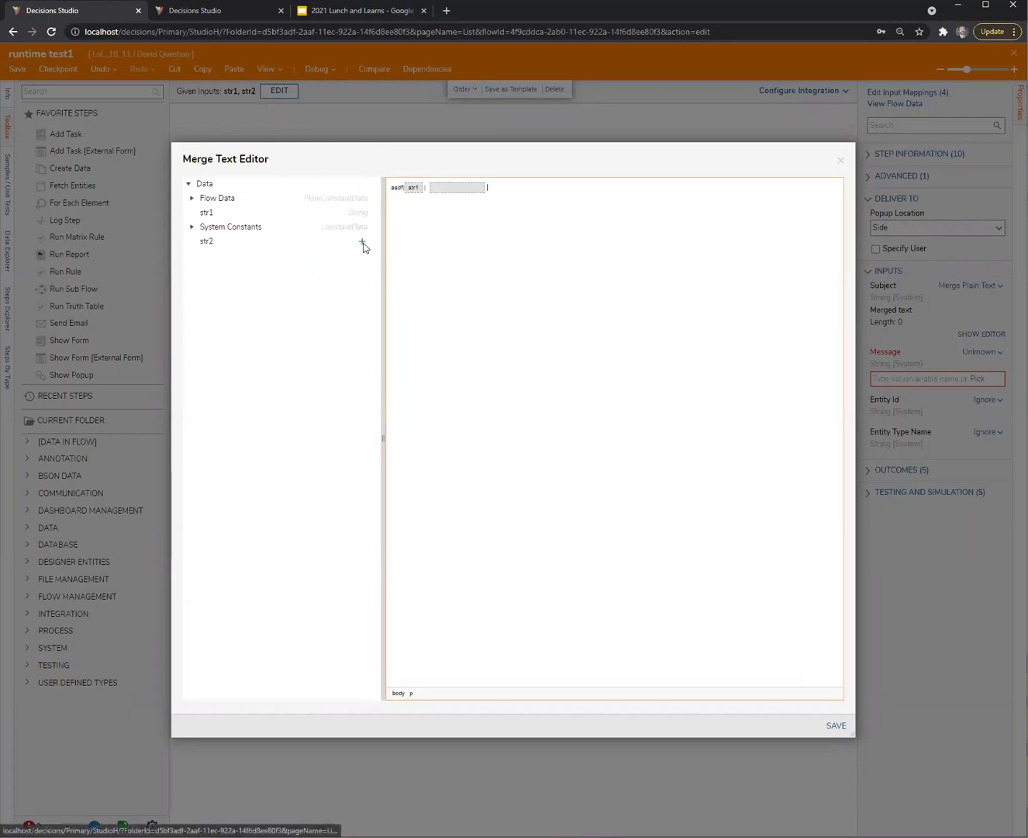
left_click(837, 726)
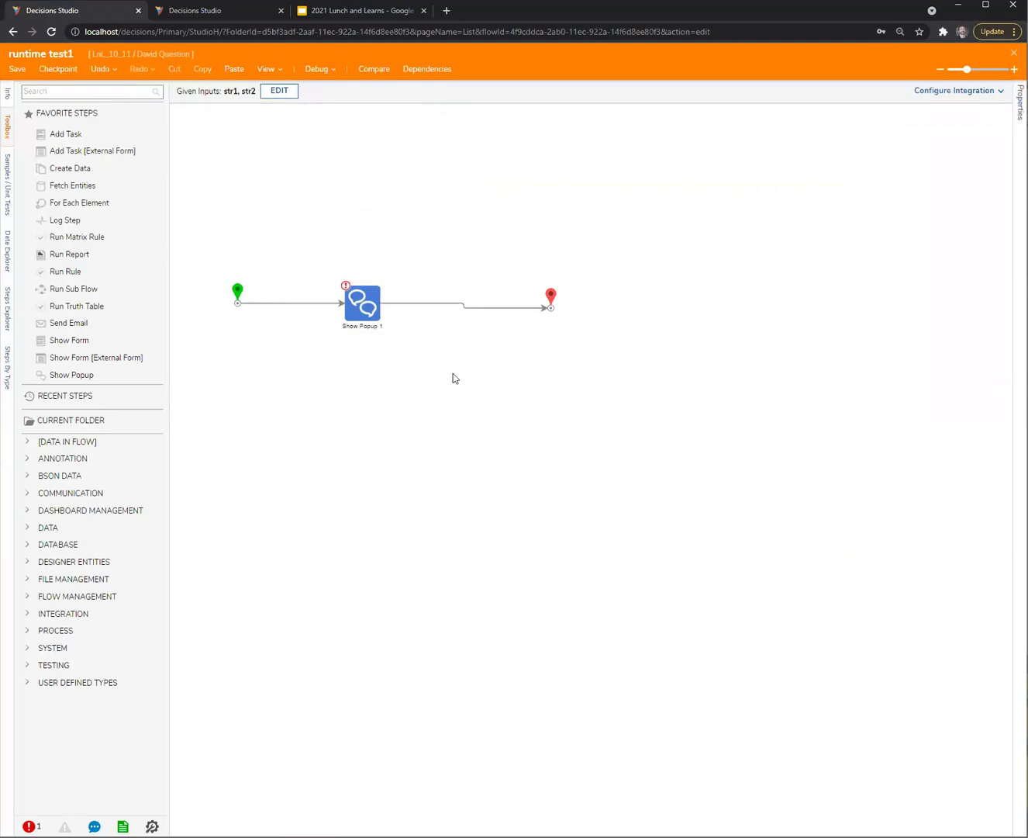
Map the popup Message as merged plain text containing str1
left_click(366, 308)
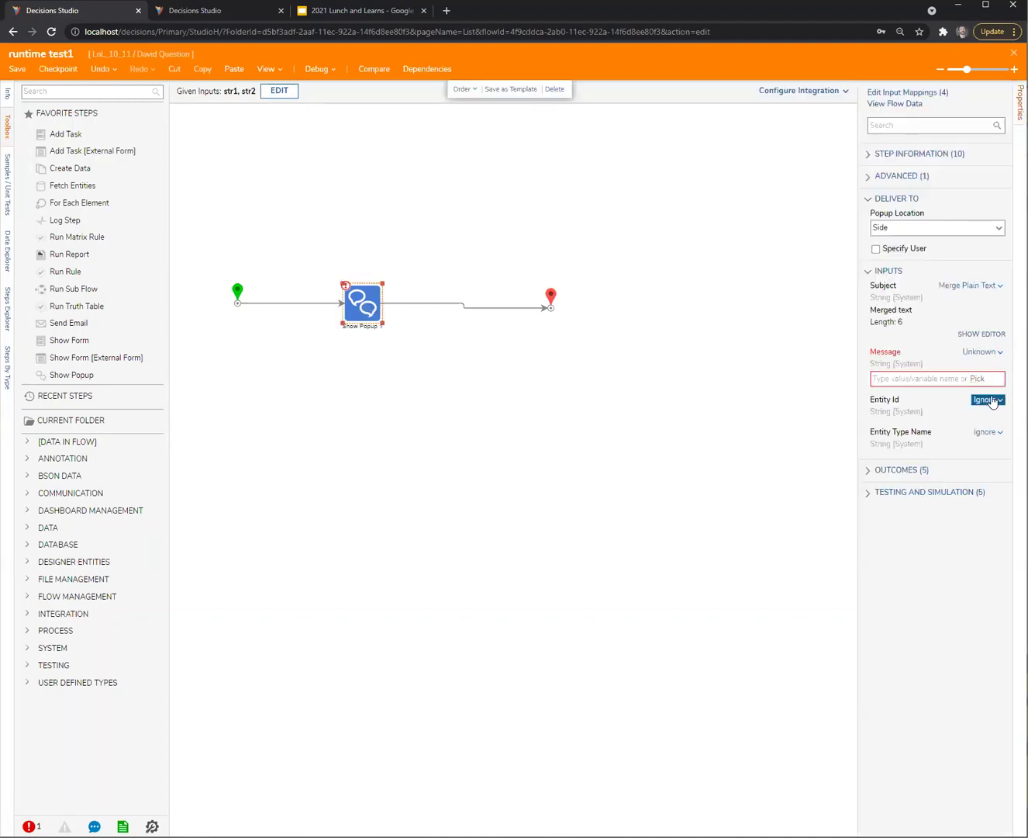
left_click(986, 355)
left_click(904, 371)
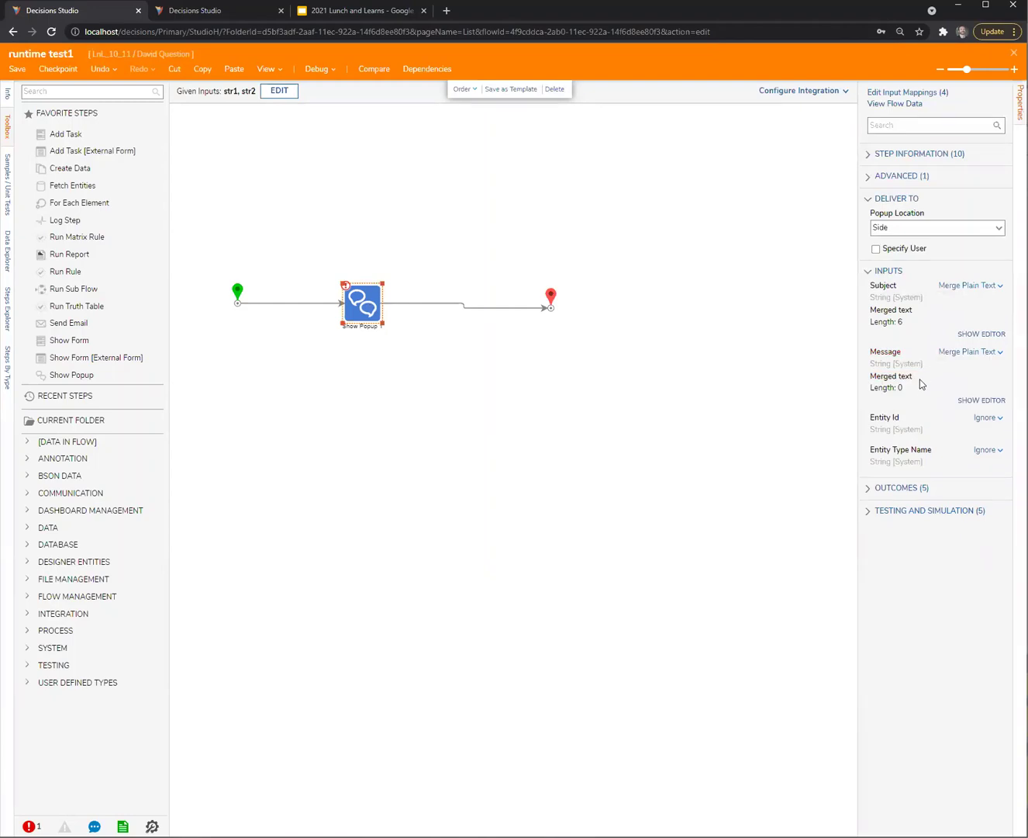
left_click(974, 401)
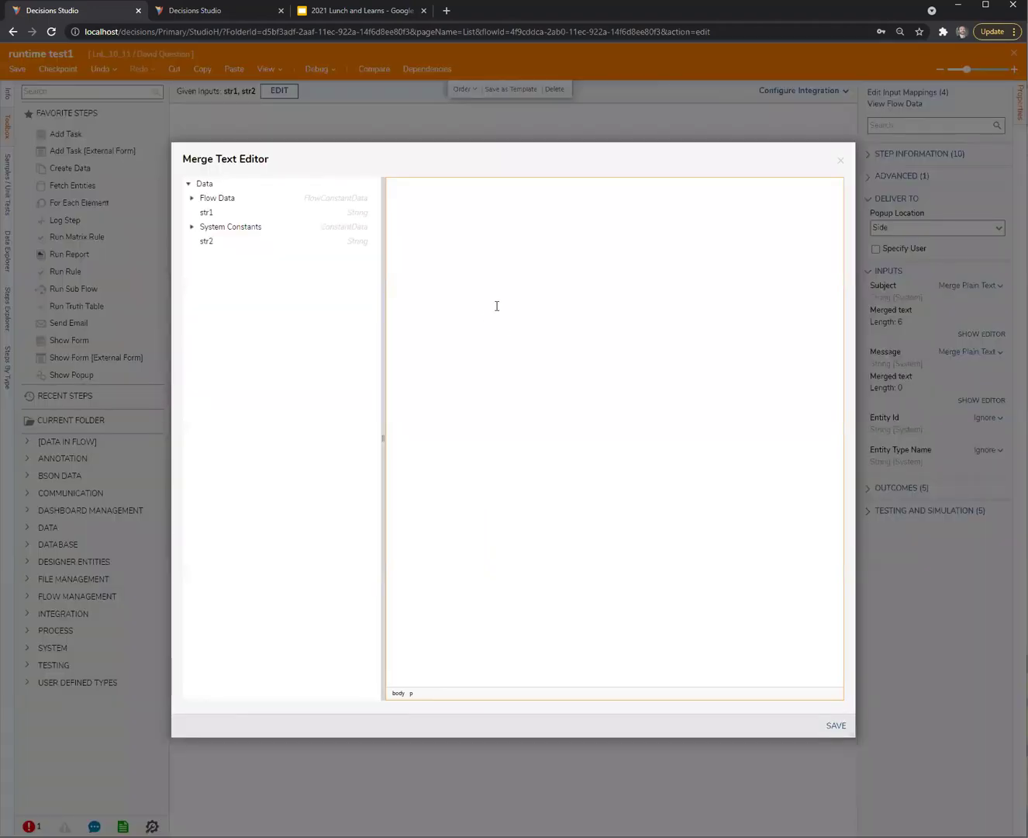
type("str1")
left_click(836, 725)
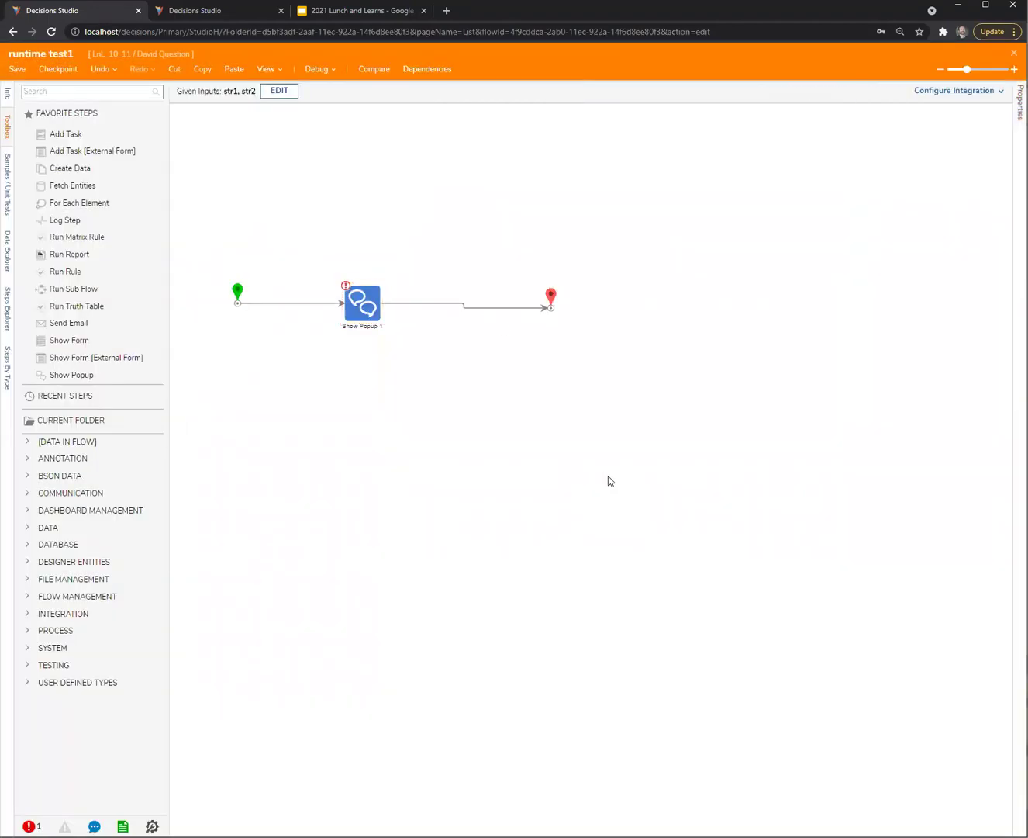
Save and close runtime test1, then bring up its actions in the folder
left_click(1015, 52)
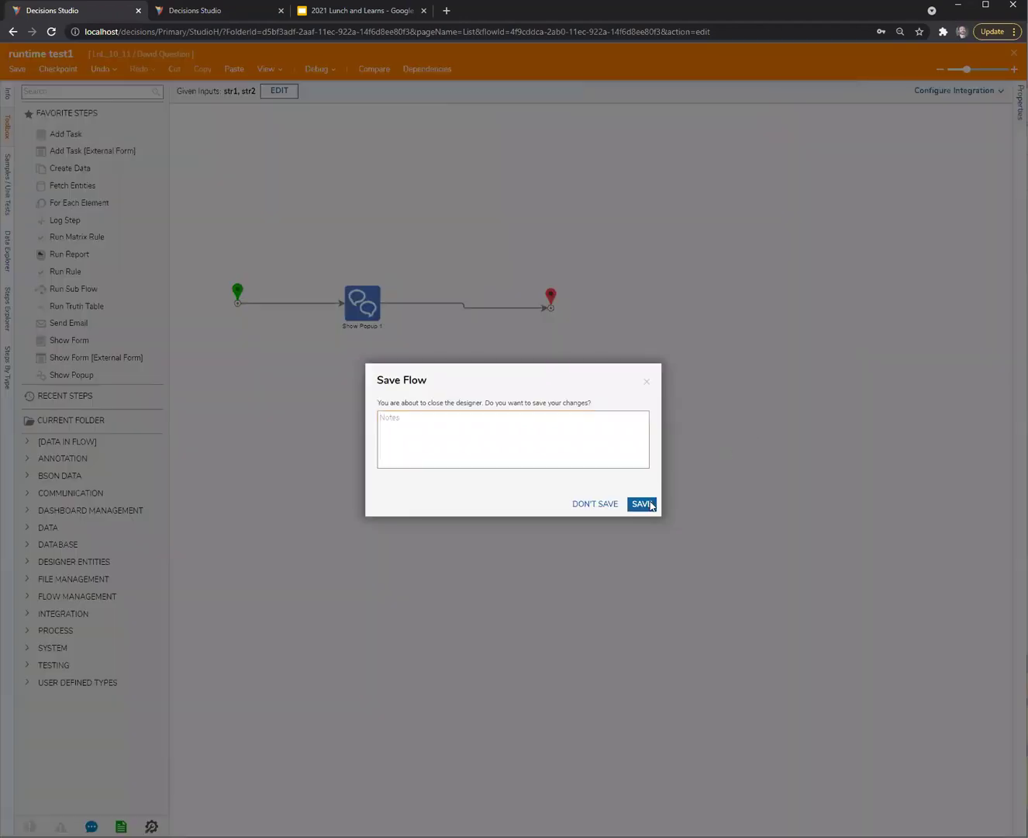
left_click(645, 501)
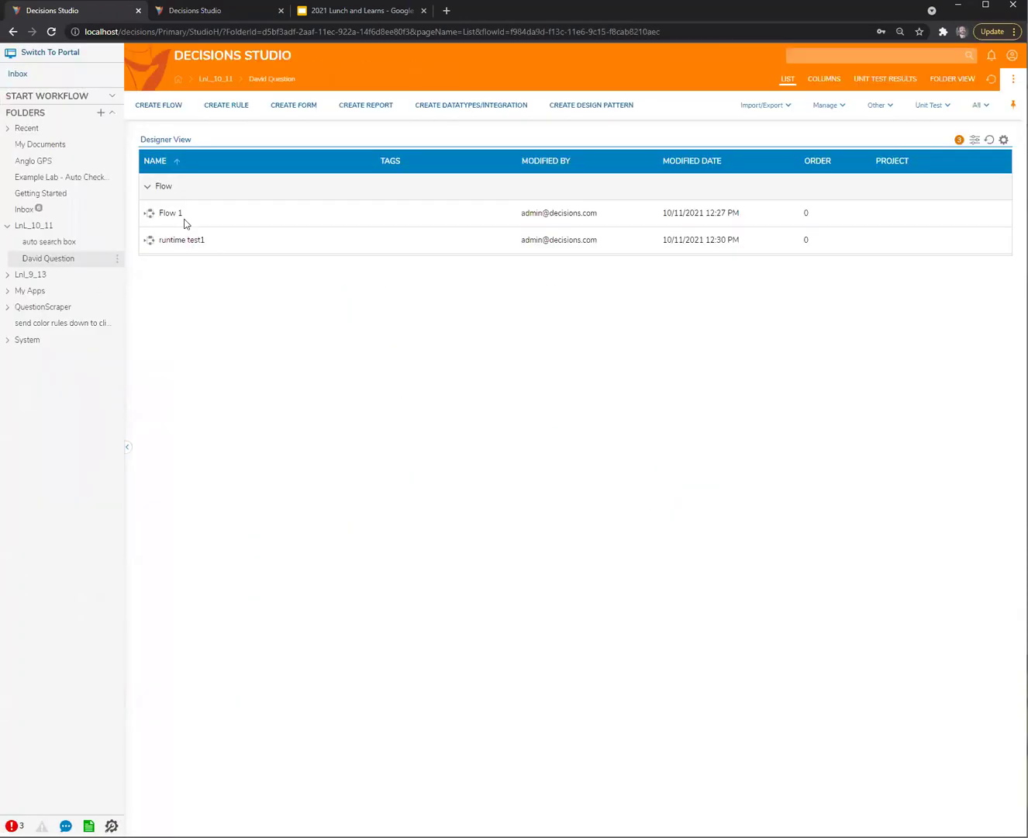
right_click(193, 243)
mouse_move(256, 316)
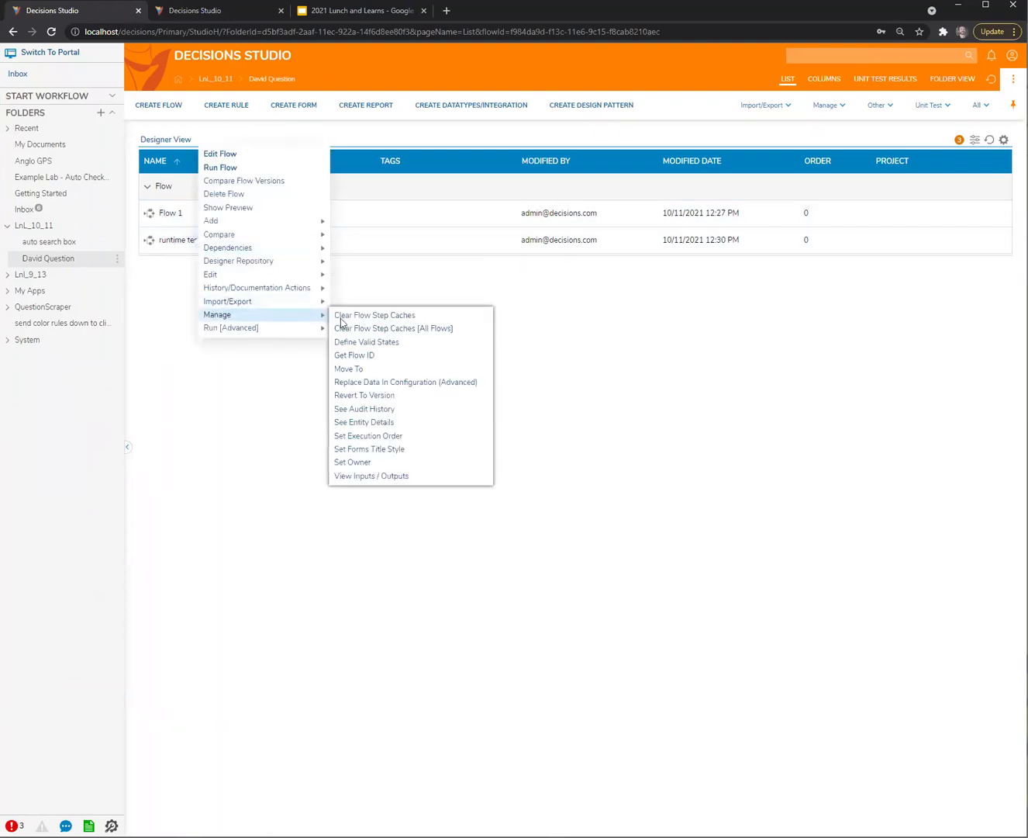
left_click(355, 355)
left_click(453, 474)
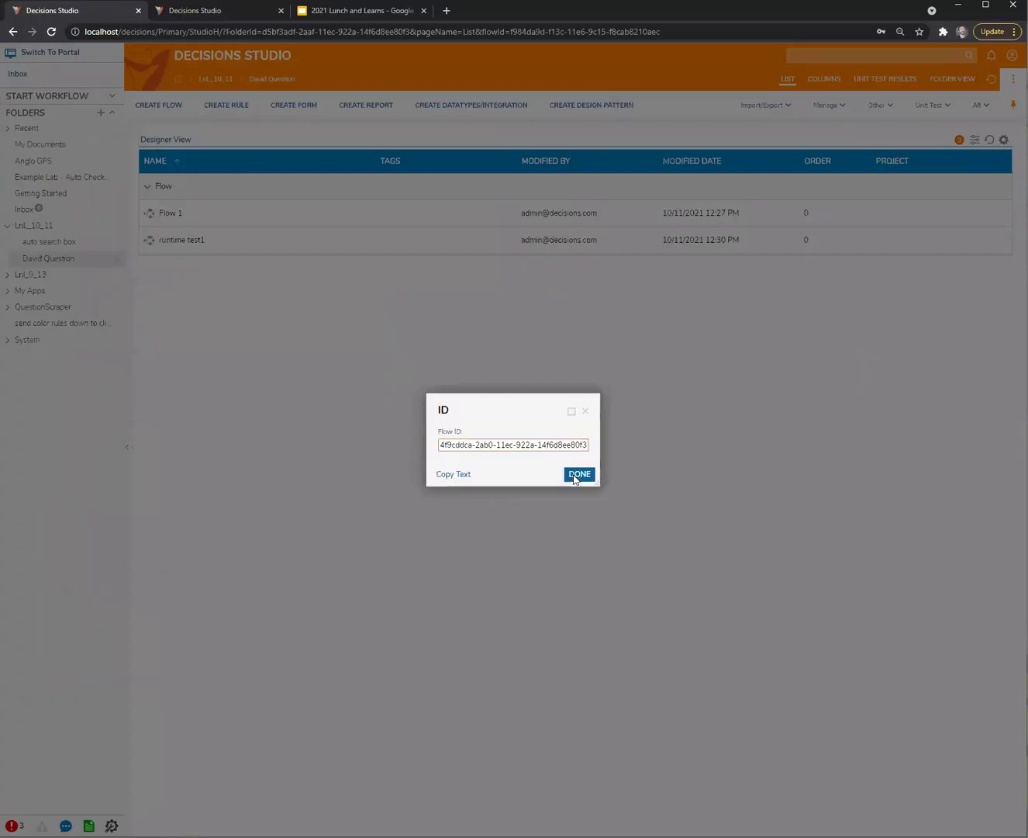
left_click(575, 474)
double_click(169, 216)
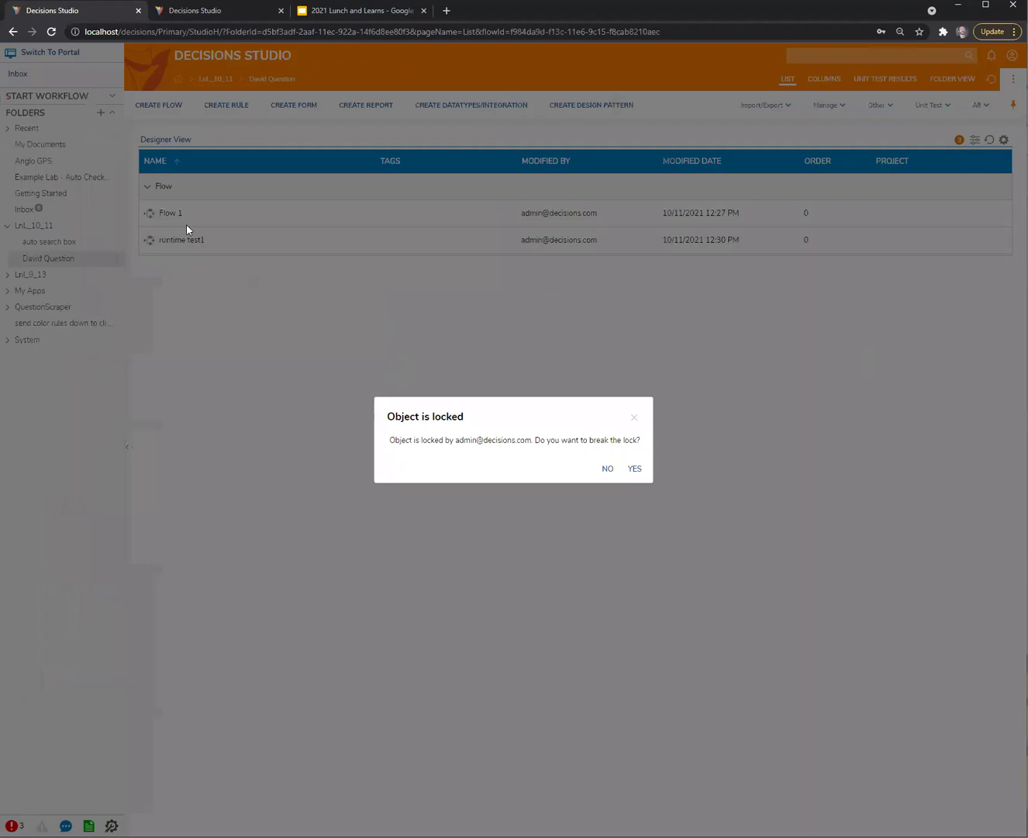
left_click(625, 475)
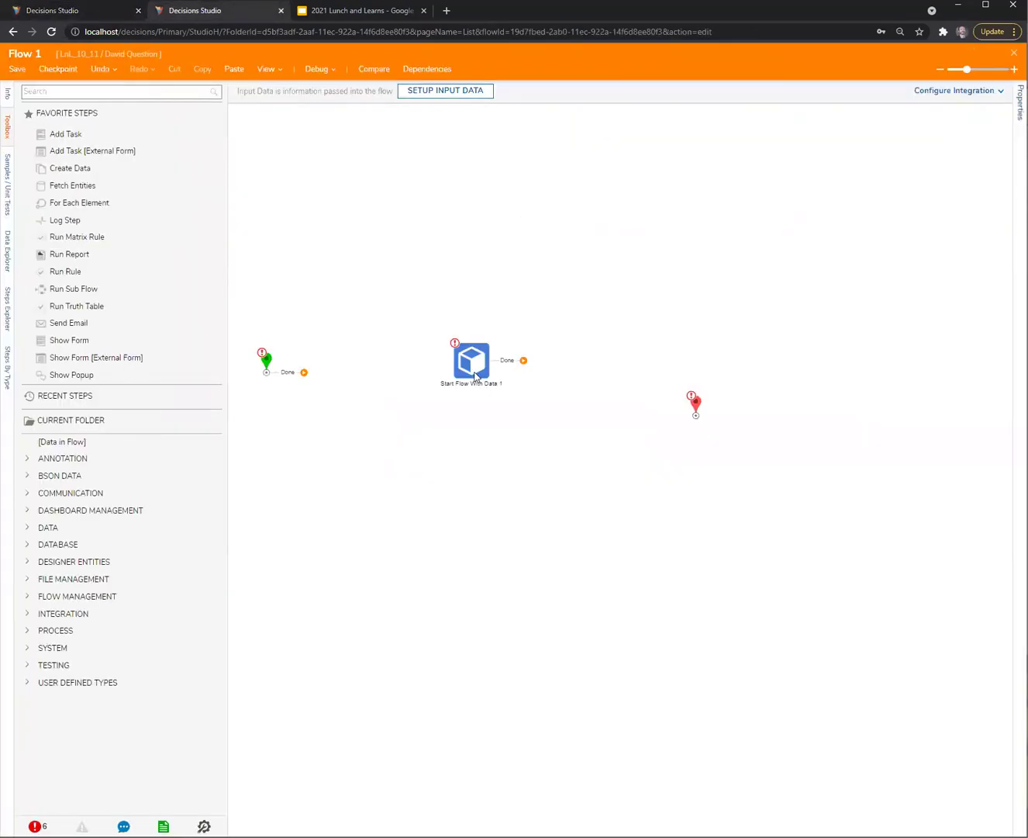
left_click(476, 376)
left_click(960, 399)
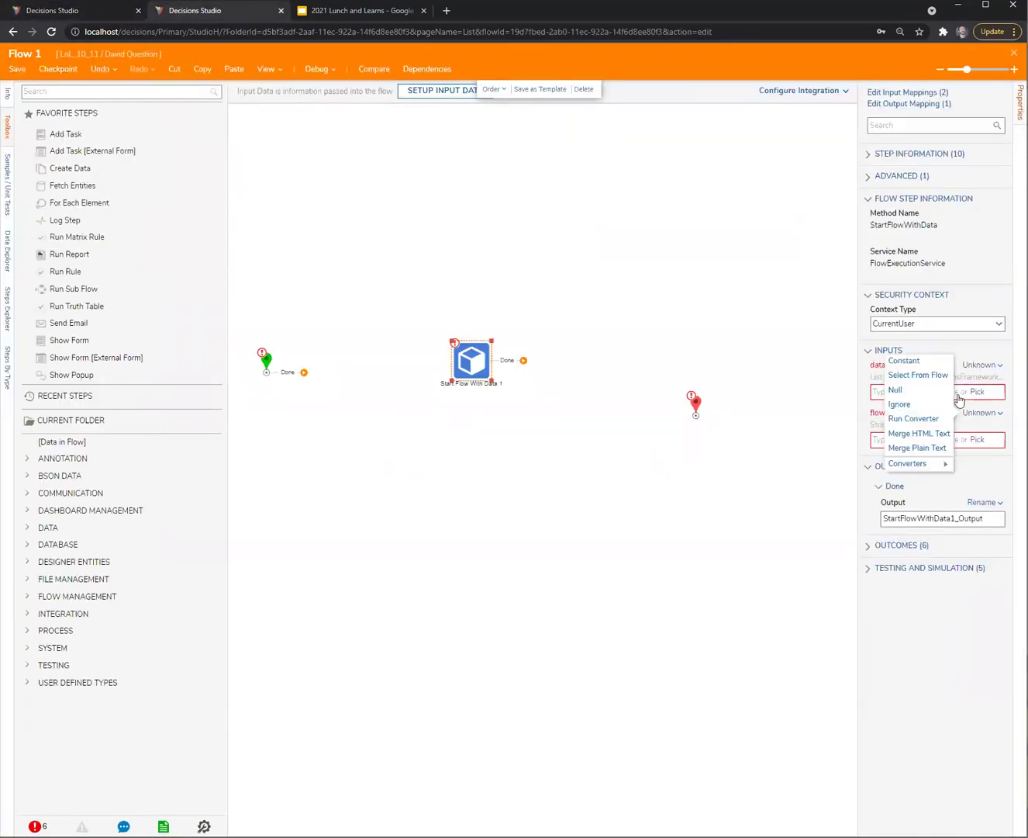
left_click(905, 362)
key("ctrl+v")
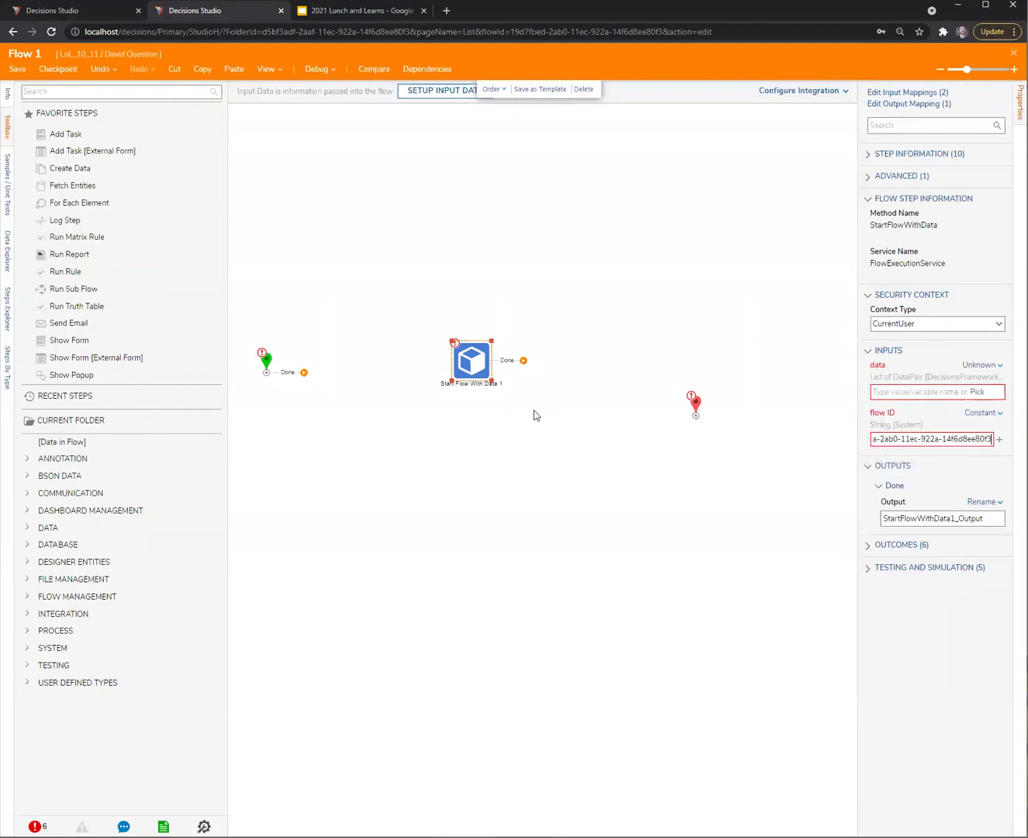
left_click(533, 415)
left_click_drag(454, 364, 491, 382)
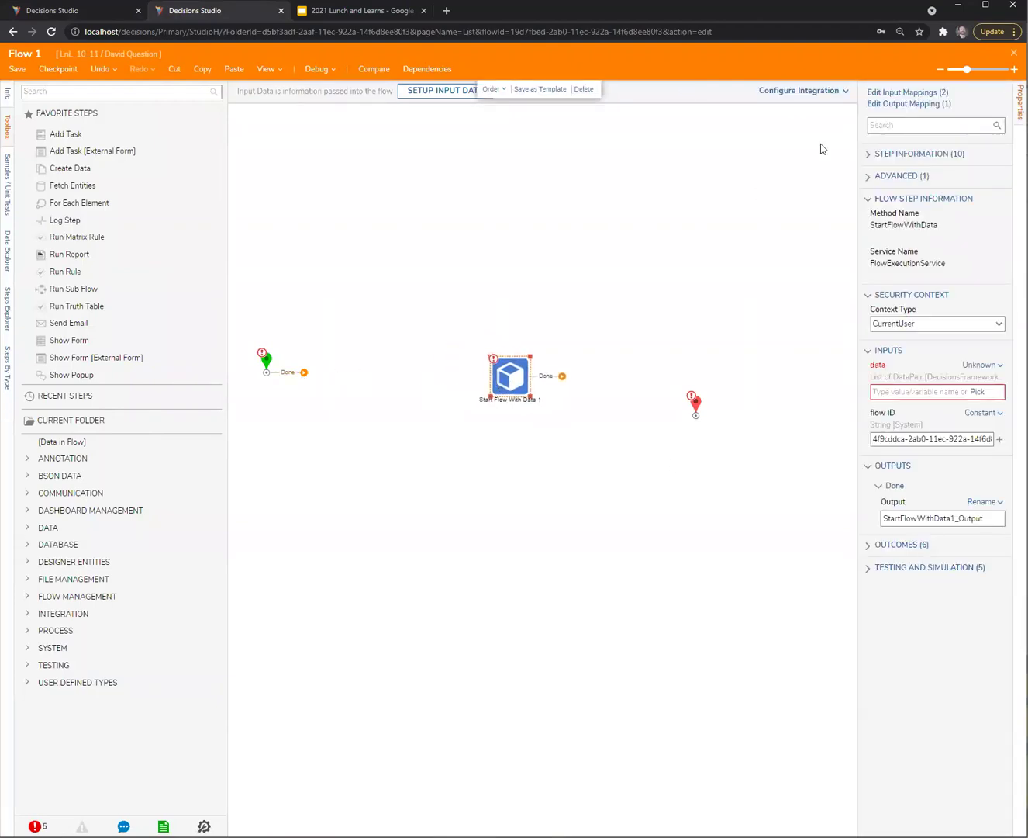
left_click_drag(697, 410, 681, 380)
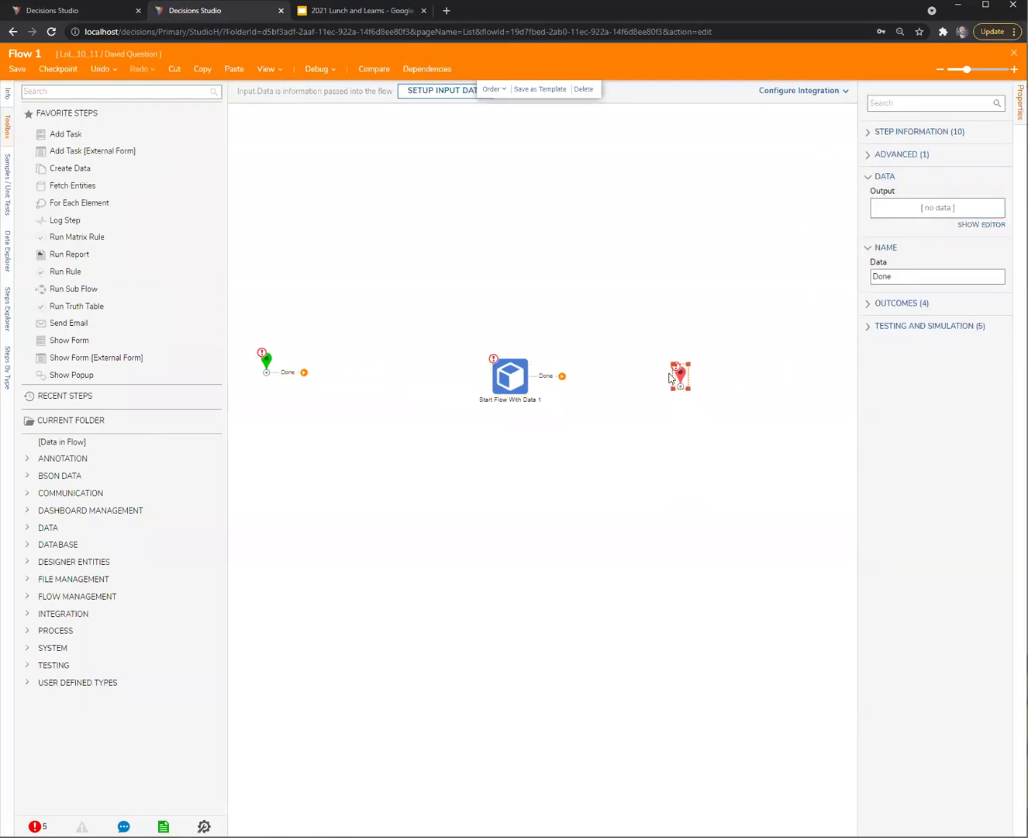
left_click_drag(563, 377, 659, 372)
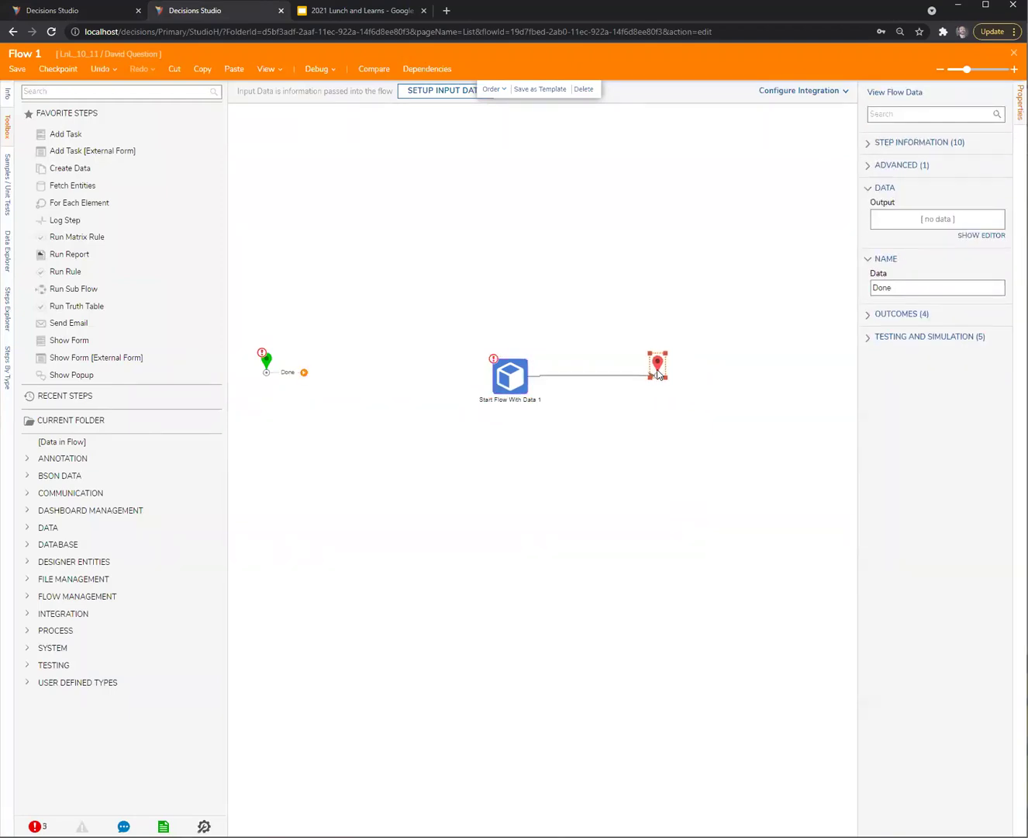
left_click(628, 488)
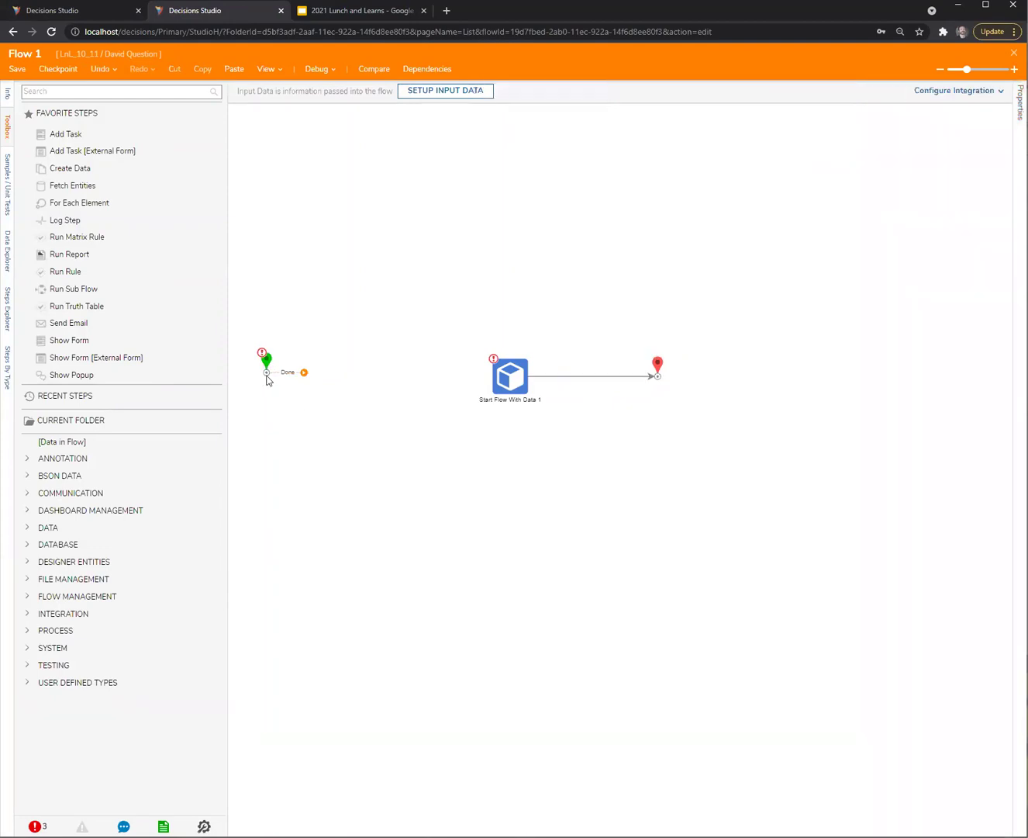
Add Create Data 1 defining DataPairsList as a DataPair list, and connect Start to it
left_click_drag(270, 366, 280, 376)
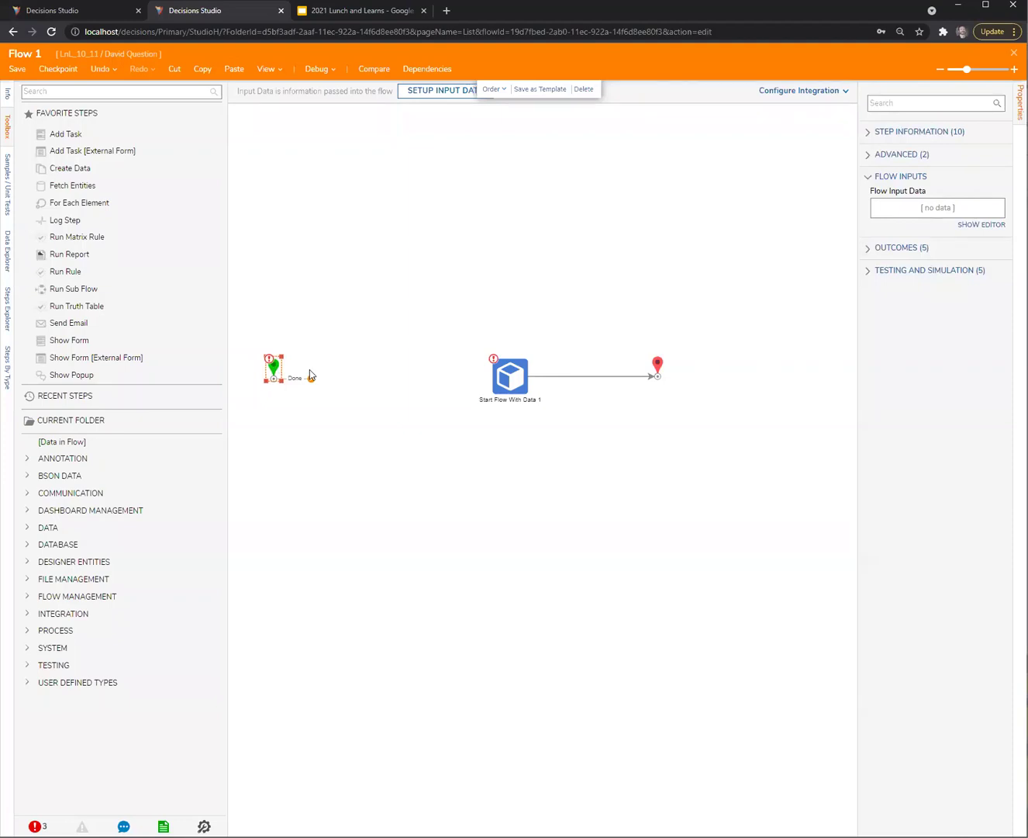
left_click_drag(70, 168, 364, 375)
left_click(983, 225)
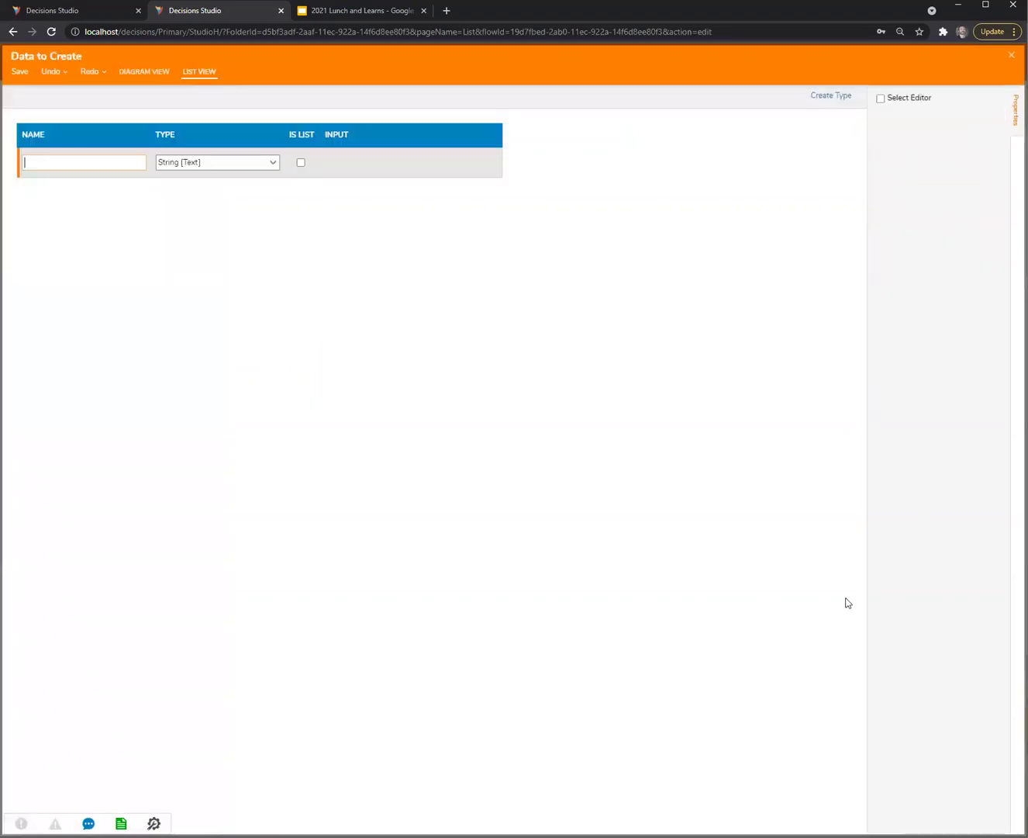
type("DataPairsL")
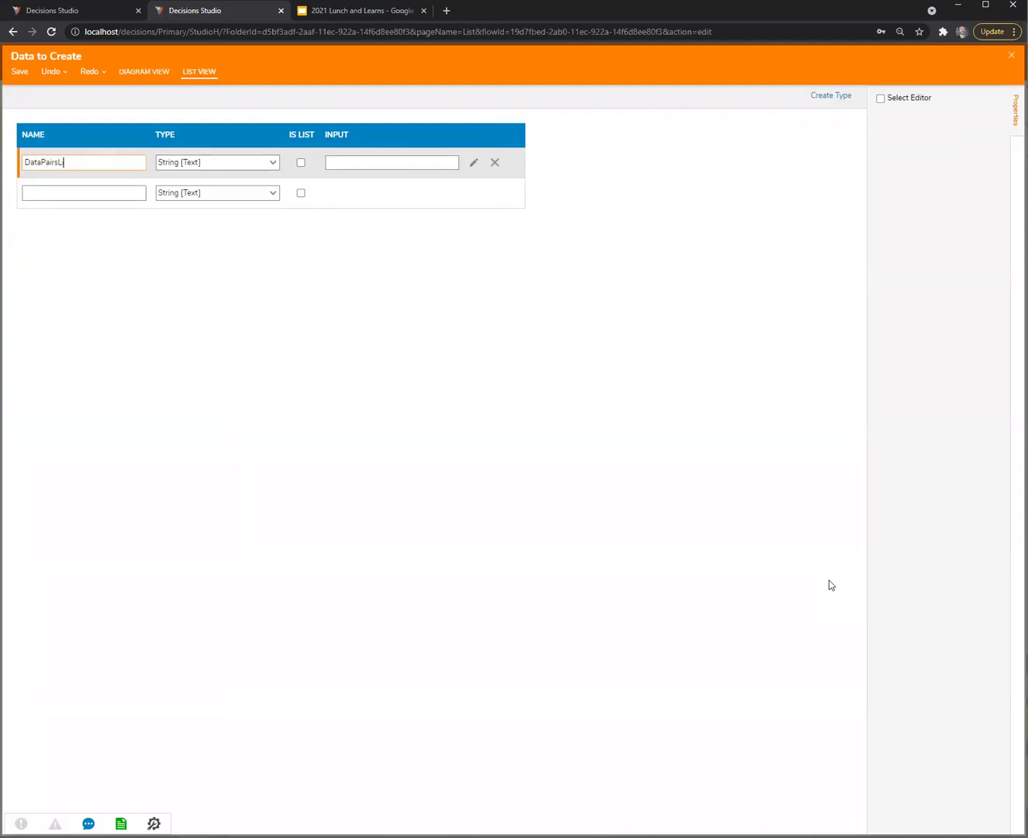
type("ist")
key("Tab")
type("p")
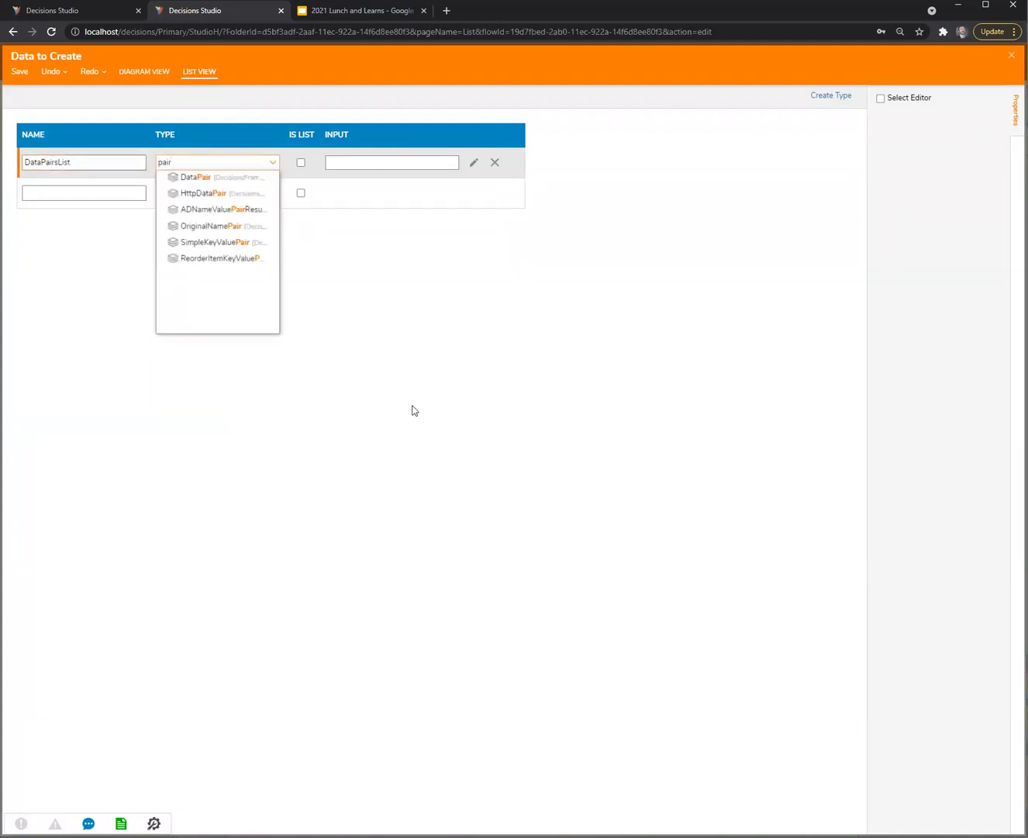
left_click(199, 177)
left_click(300, 163)
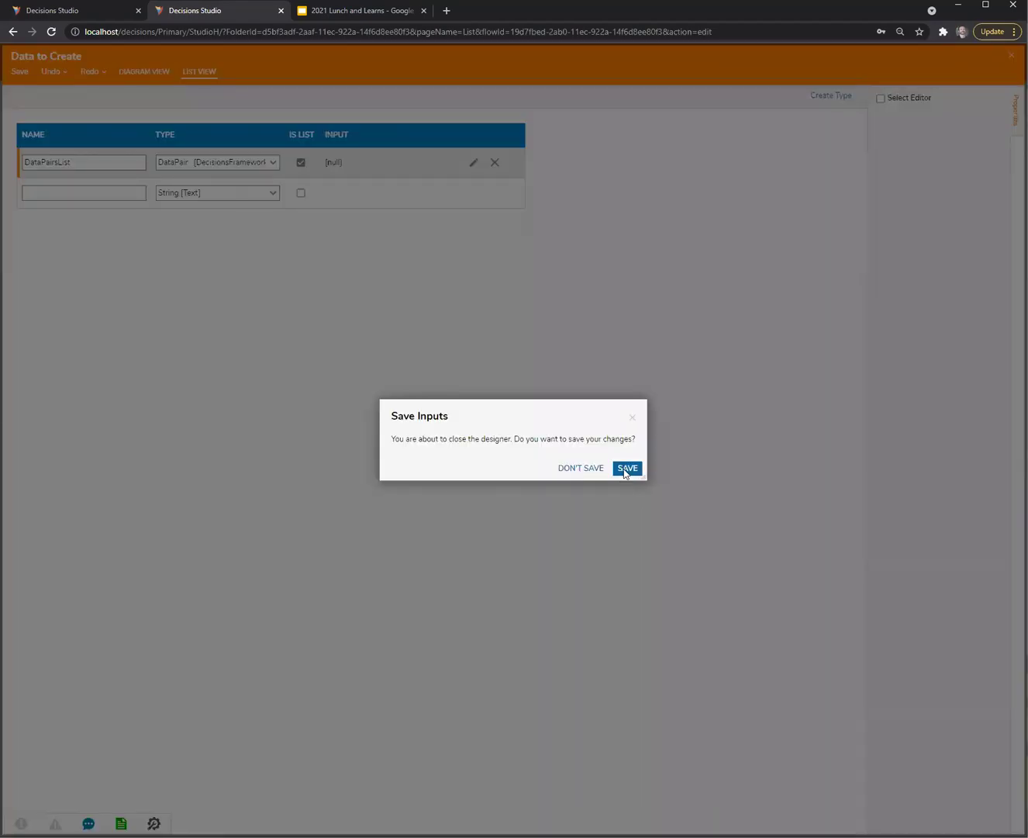
left_click(627, 469)
left_click_drag(311, 378, 345, 370)
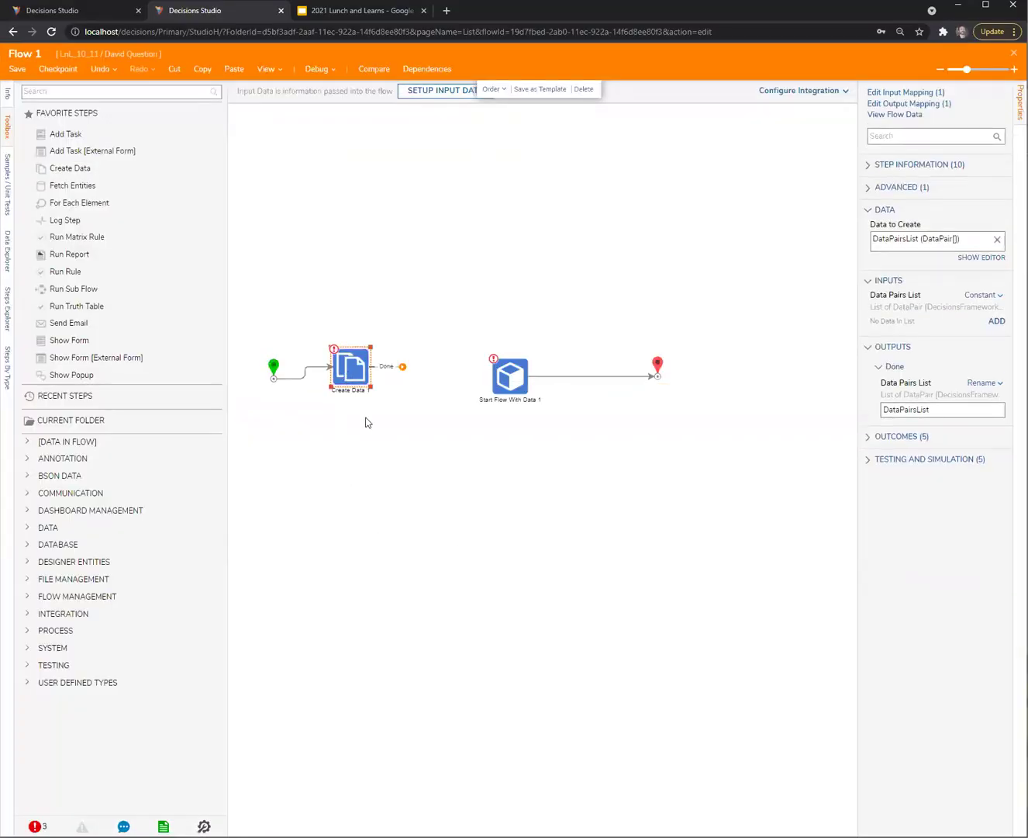
Build Data Pairs List as an array of two constant DataPair items named Str1 and Str2
left_click(983, 295)
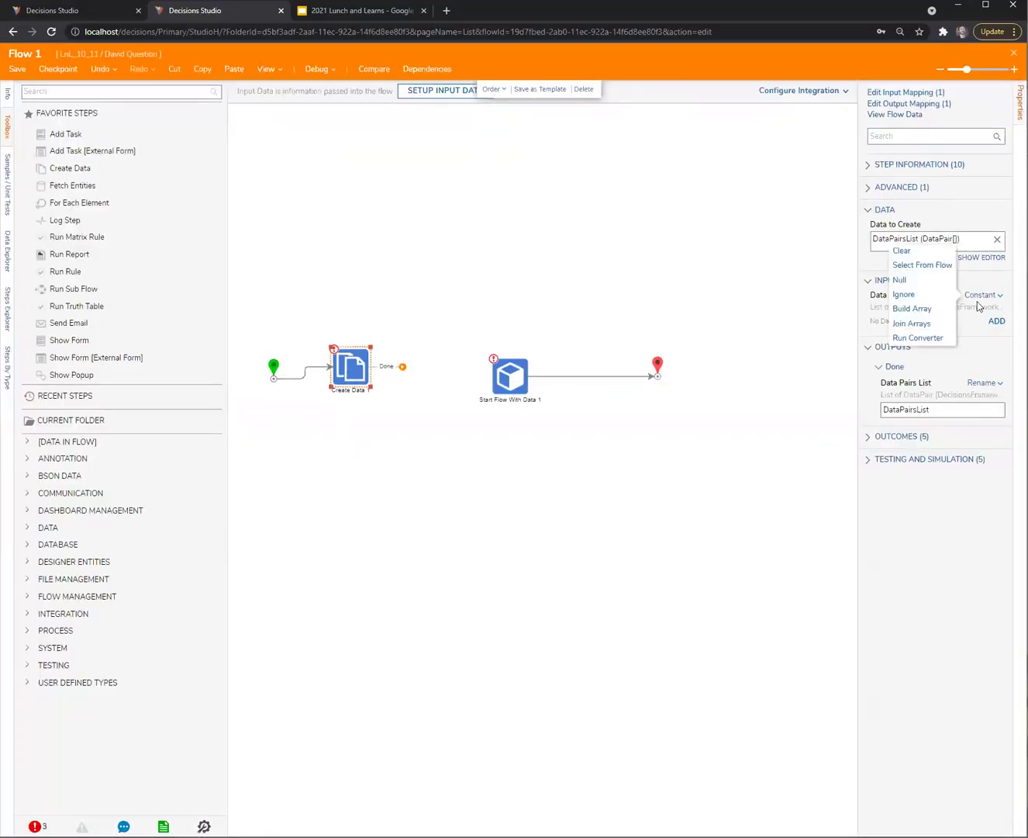
left_click(928, 312)
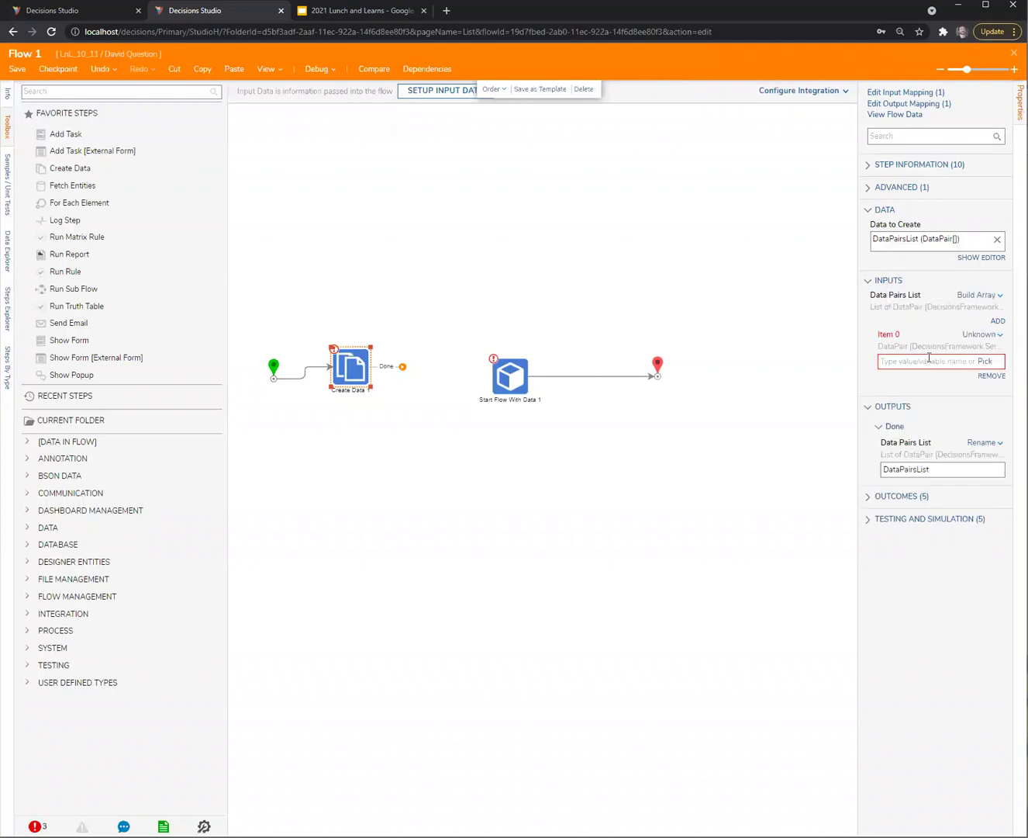
left_click(998, 320)
left_click(981, 295)
left_click(905, 297)
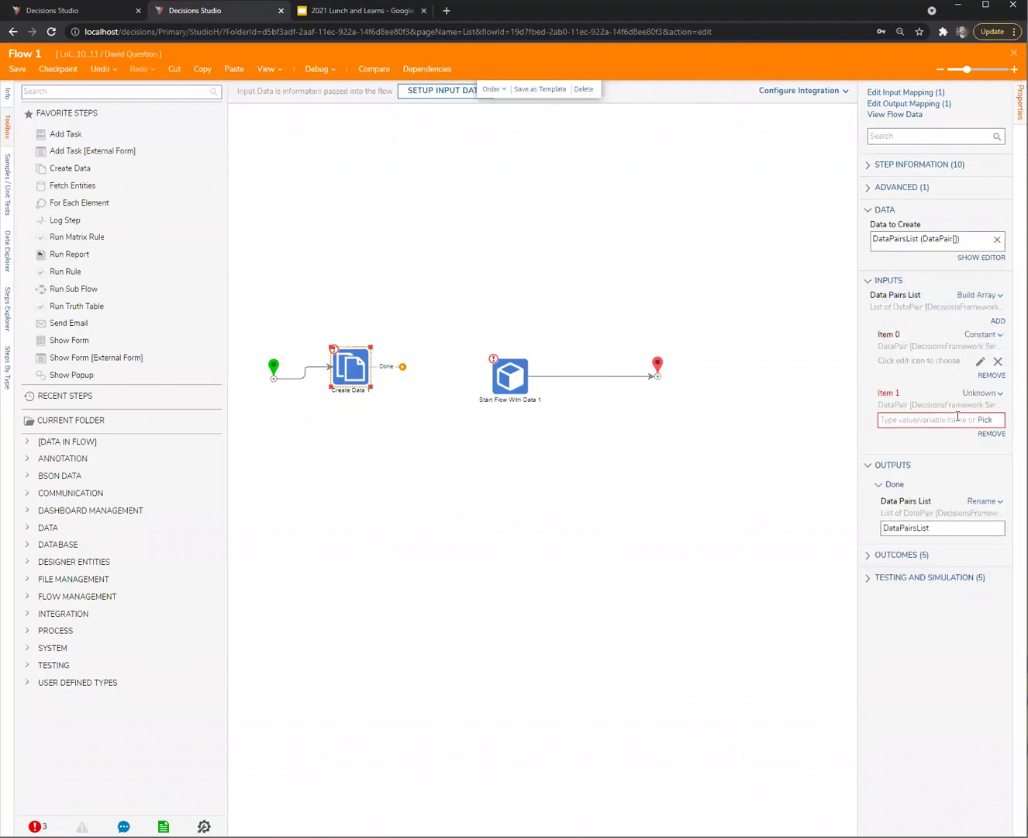
left_click(980, 361)
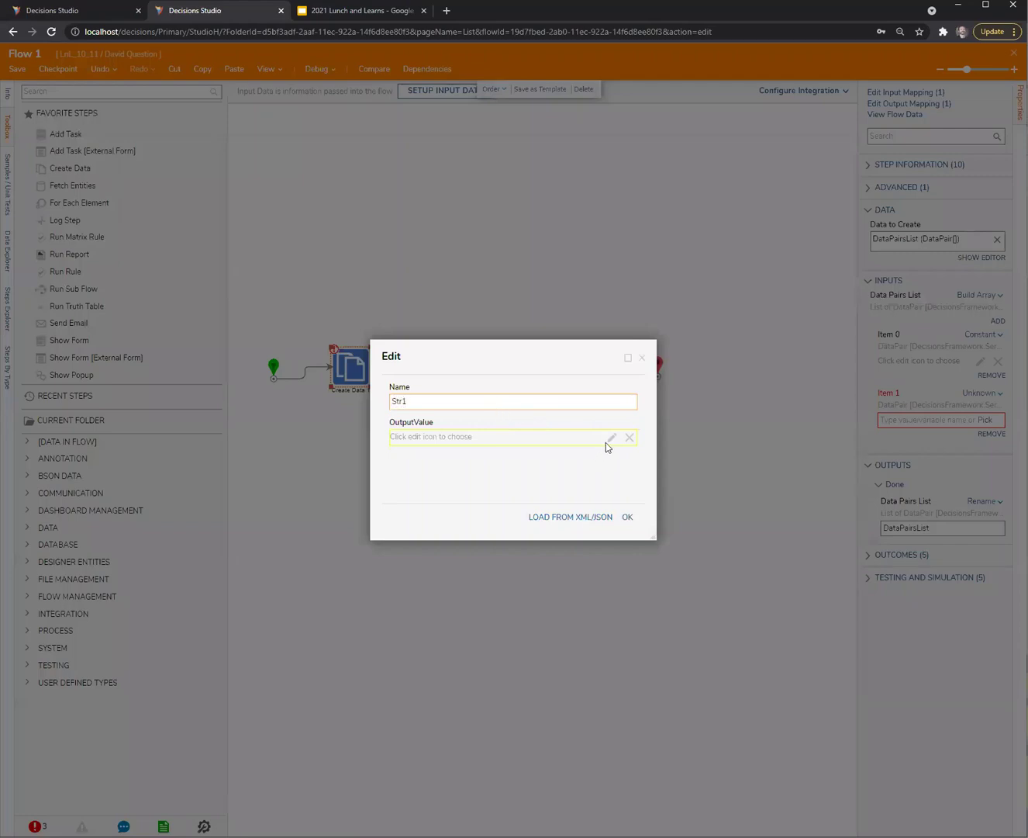
left_click(627, 516)
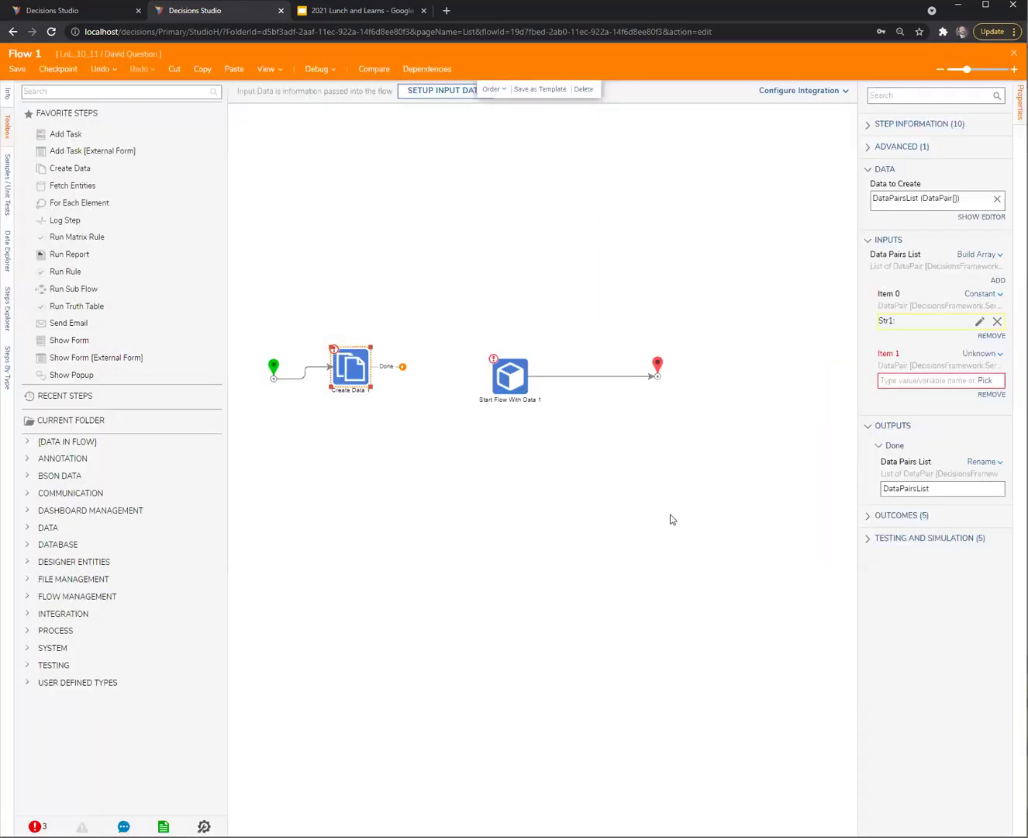
left_click(983, 356)
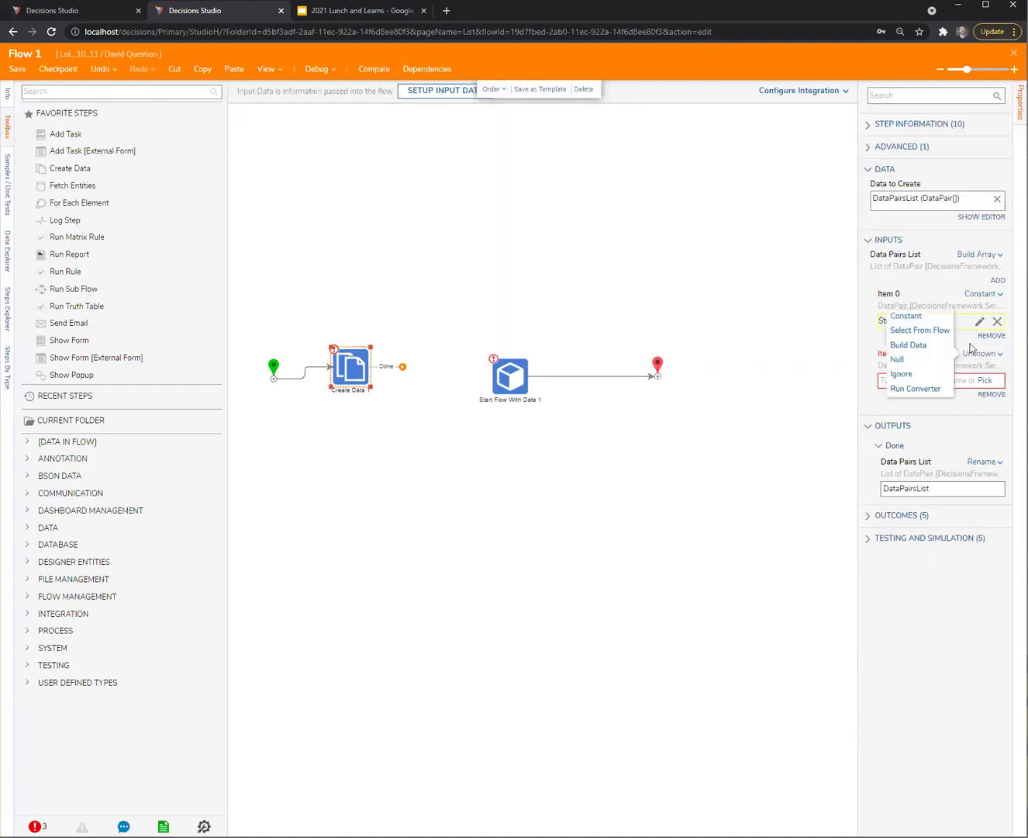
left_click(906, 316)
left_click(980, 378)
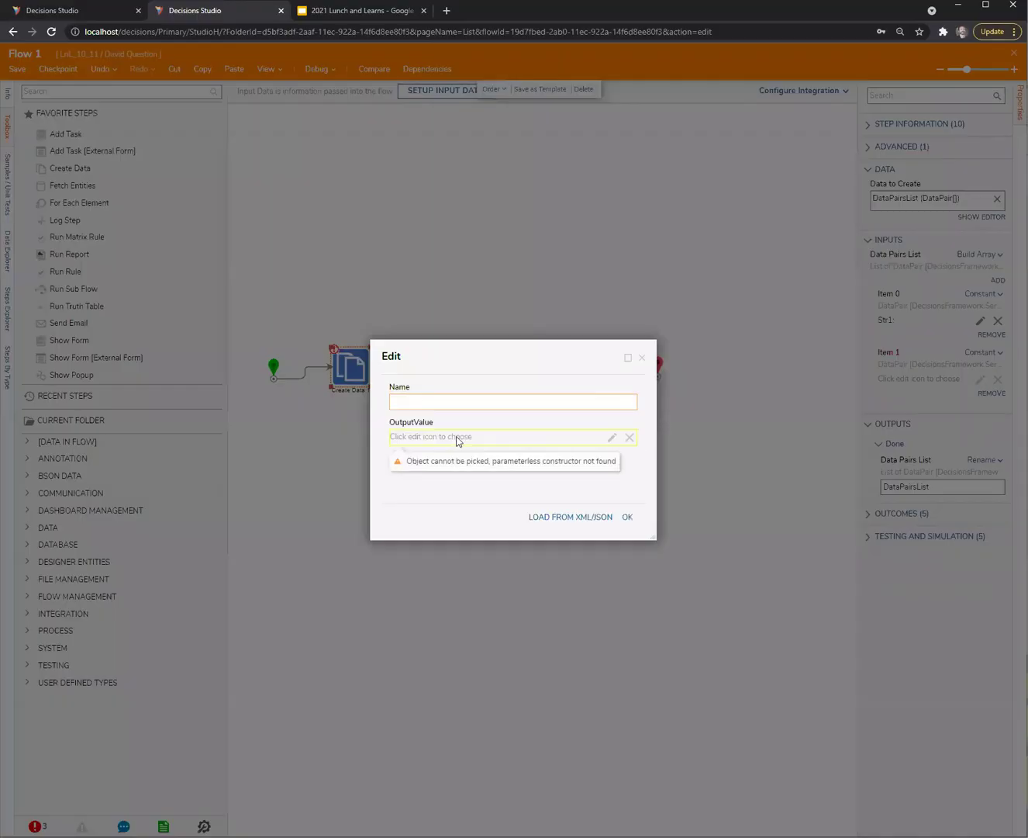
left_click(628, 517)
Select Start Flow With Data 1 and the end node together
left_click(572, 570)
left_click(361, 376)
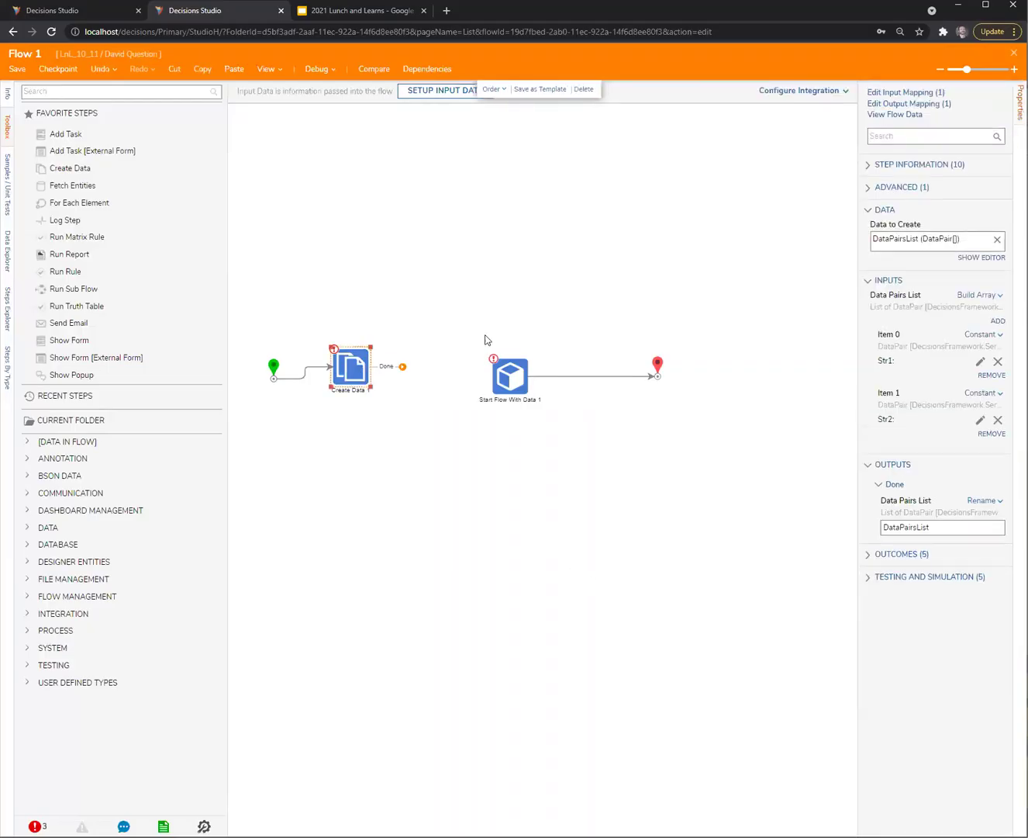
left_click_drag(465, 301, 719, 458)
Shift the trailing steps right and place a Set Value step found by searching 'set value'
left_click_drag(516, 385, 587, 377)
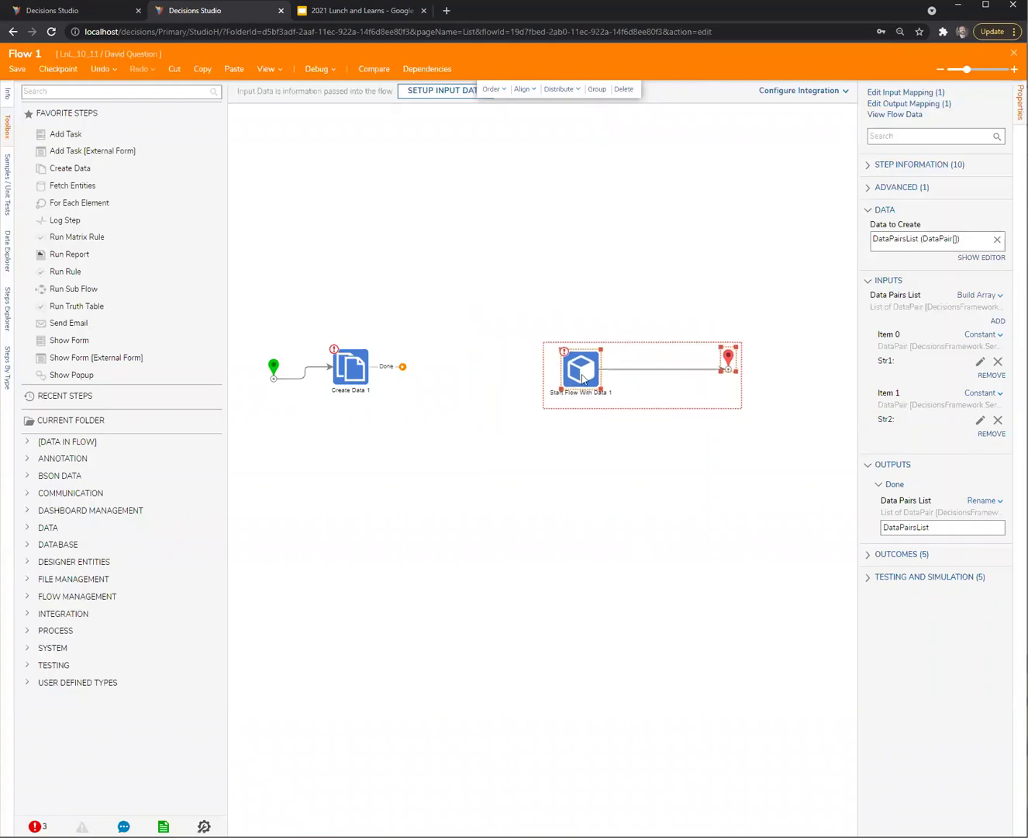
left_click(87, 92)
type("set")
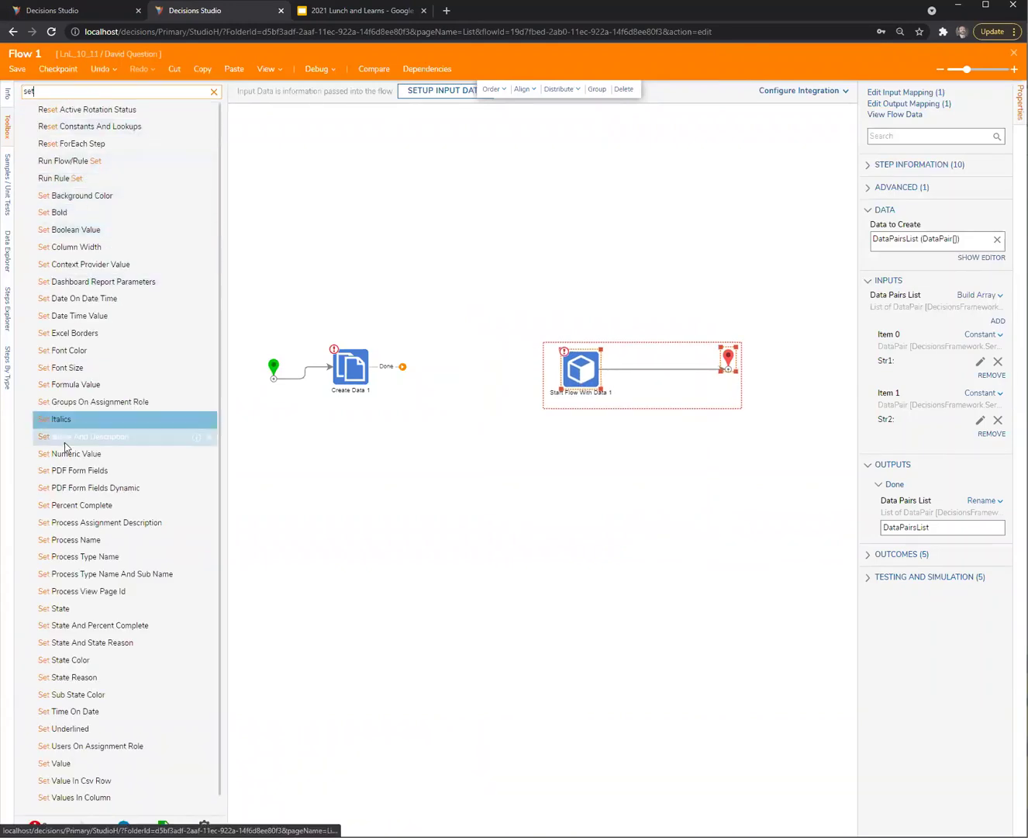
type(" value")
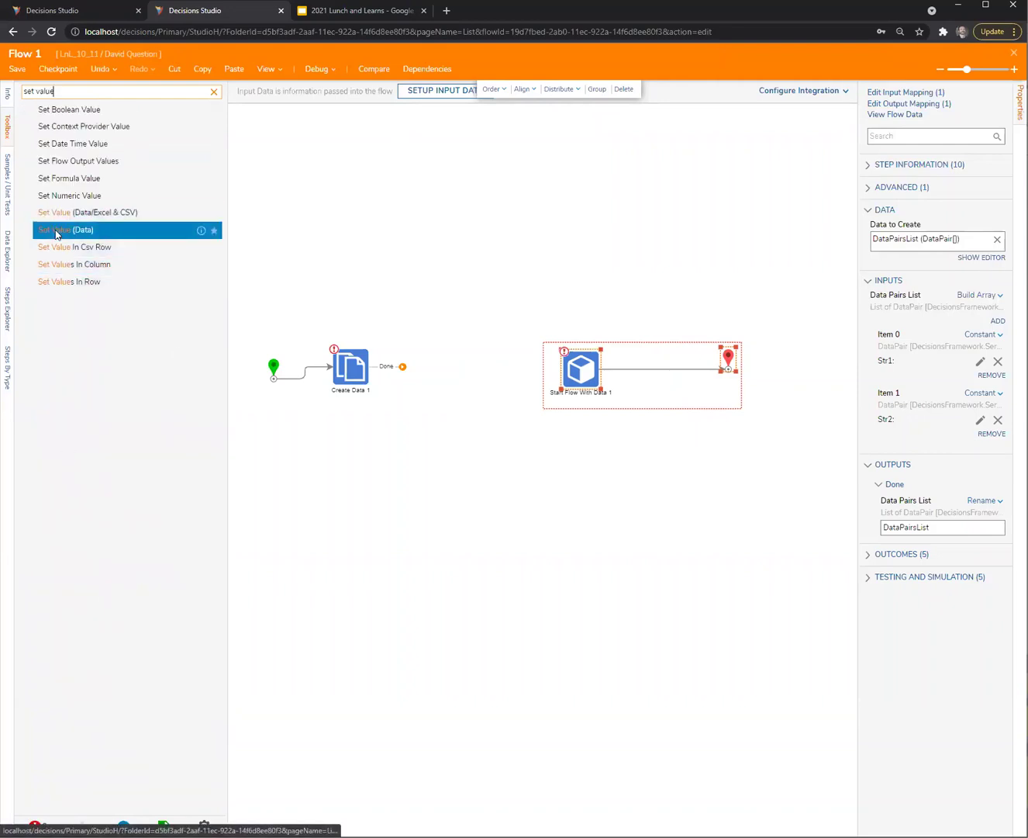
left_click_drag(364, 494, 347, 493)
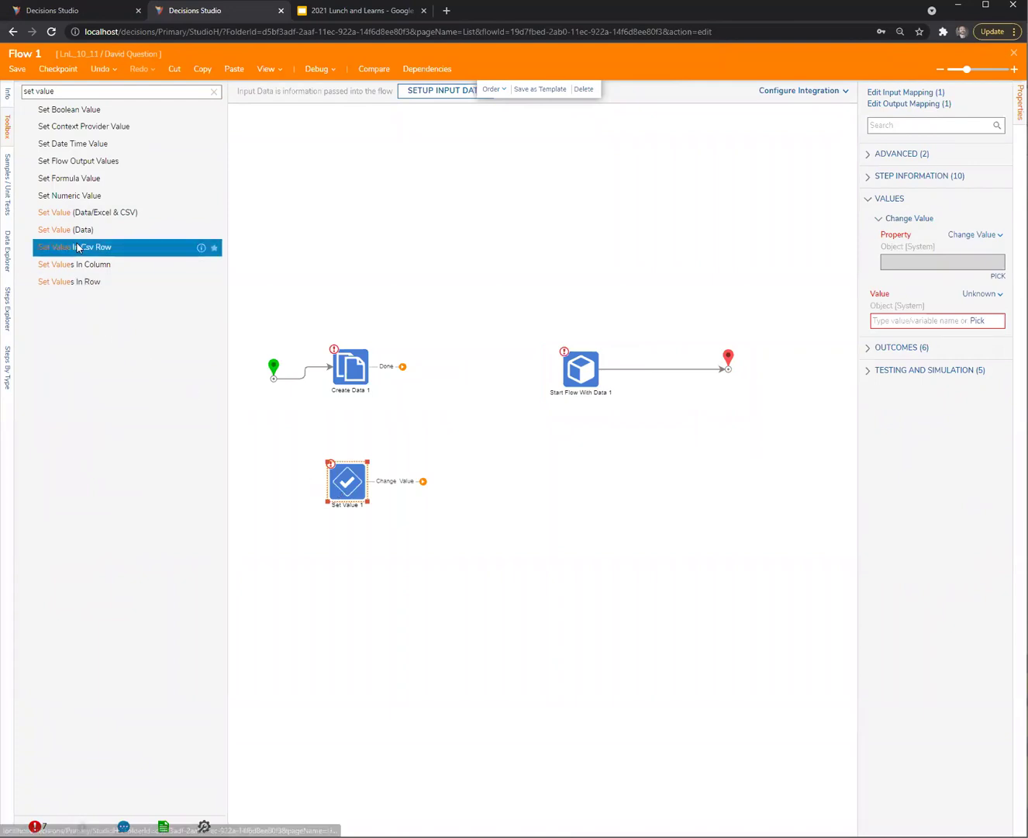
left_click_drag(83, 248, 94, 330)
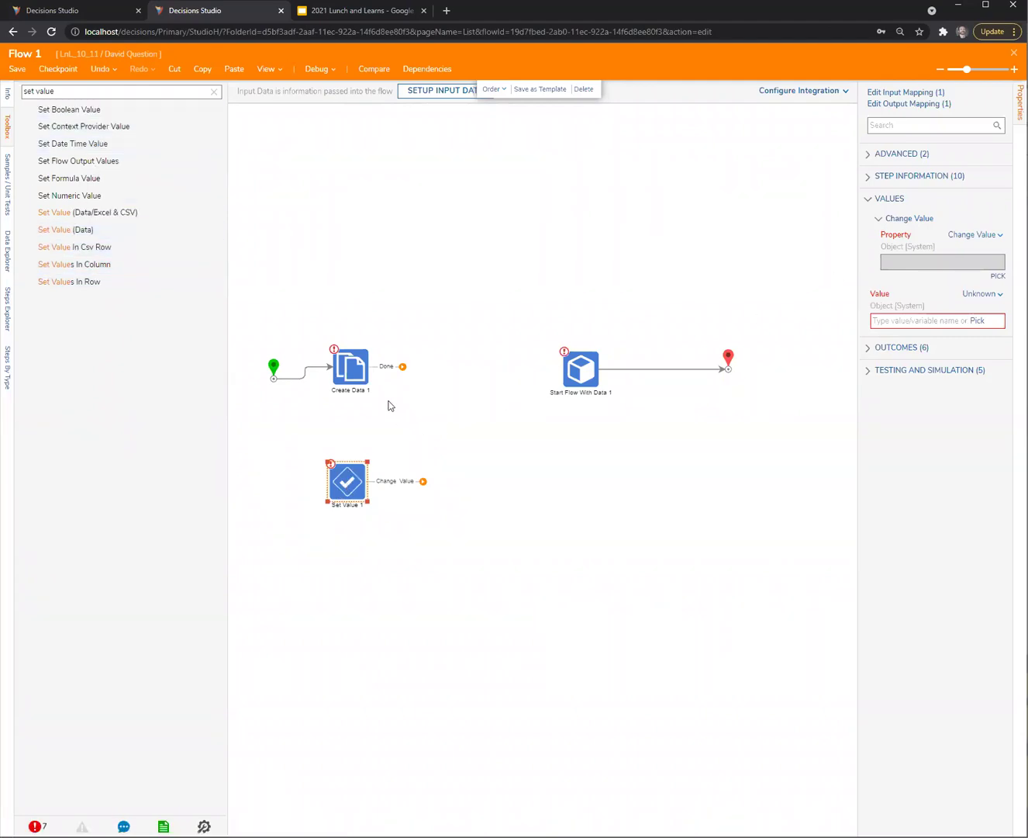
Connect Create Data 1's Done outcome to Set Value 1 and browse Data Pairs List in its property picker
left_click_drag(402, 367, 346, 481)
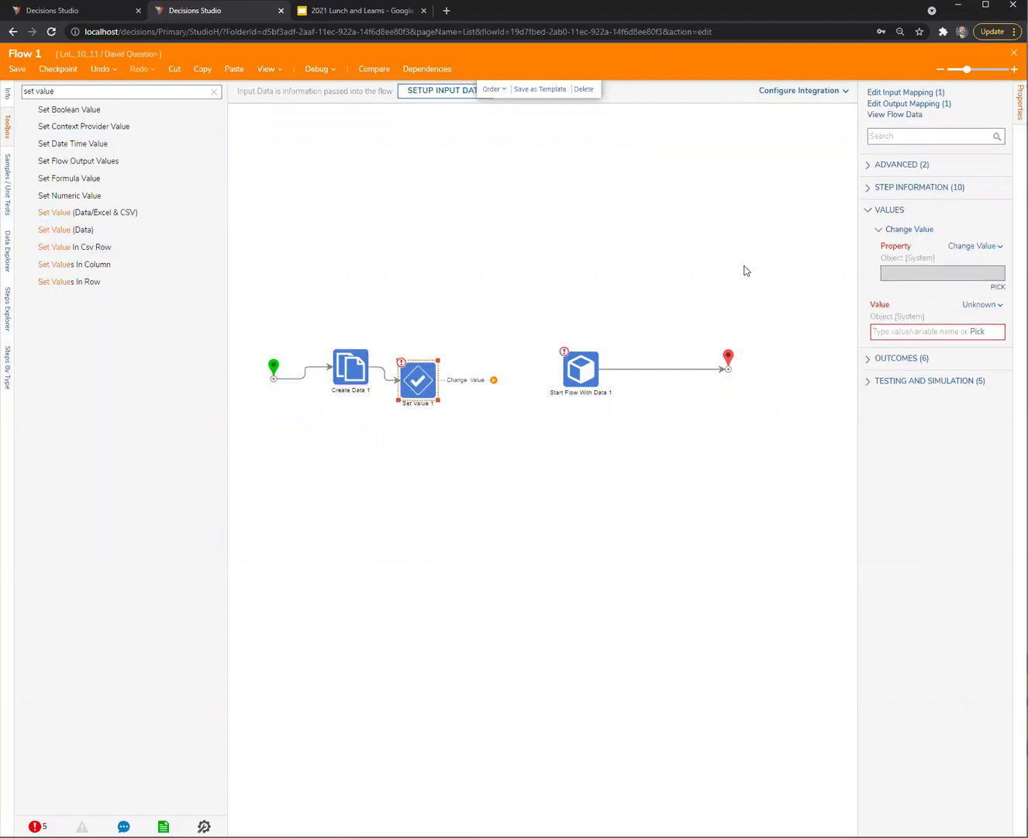
left_click(998, 286)
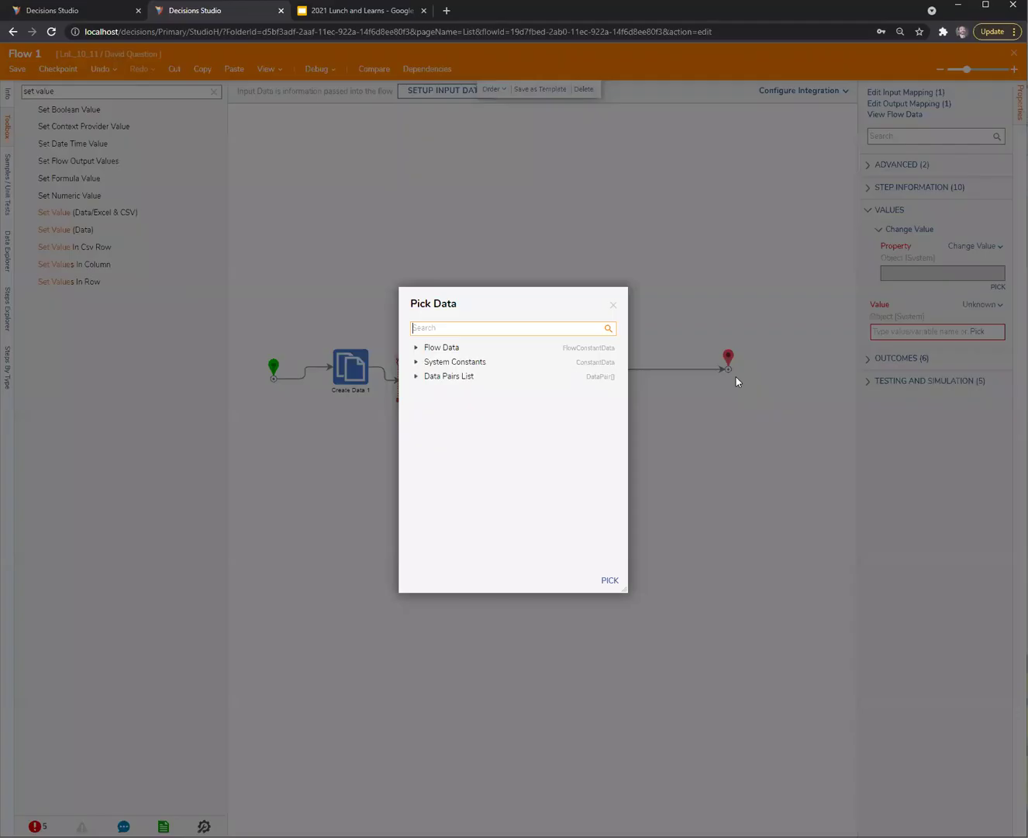
left_click(416, 378)
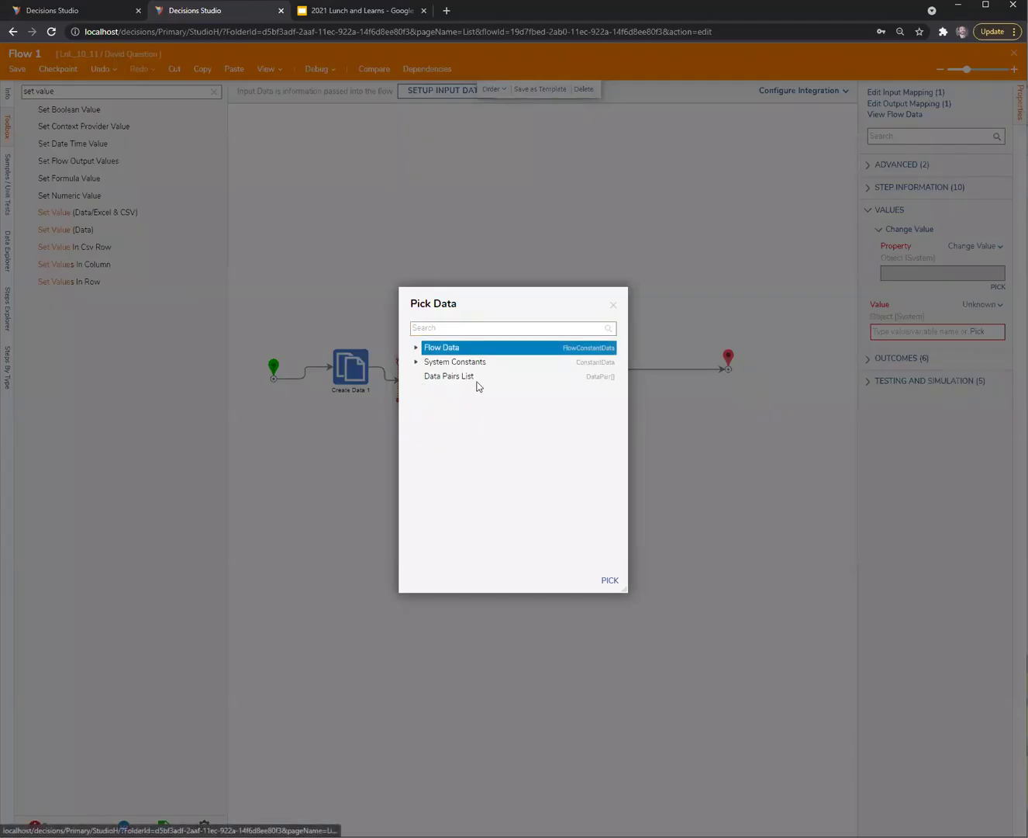
left_click(458, 376)
left_click(612, 305)
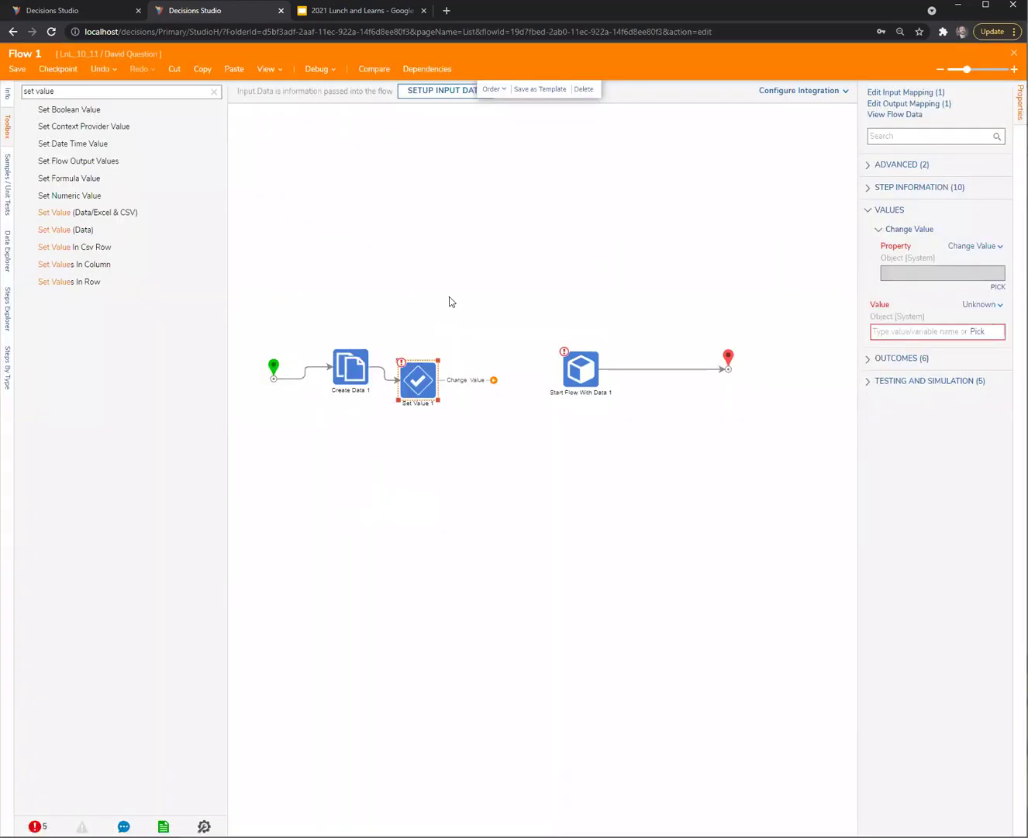
left_click(428, 385)
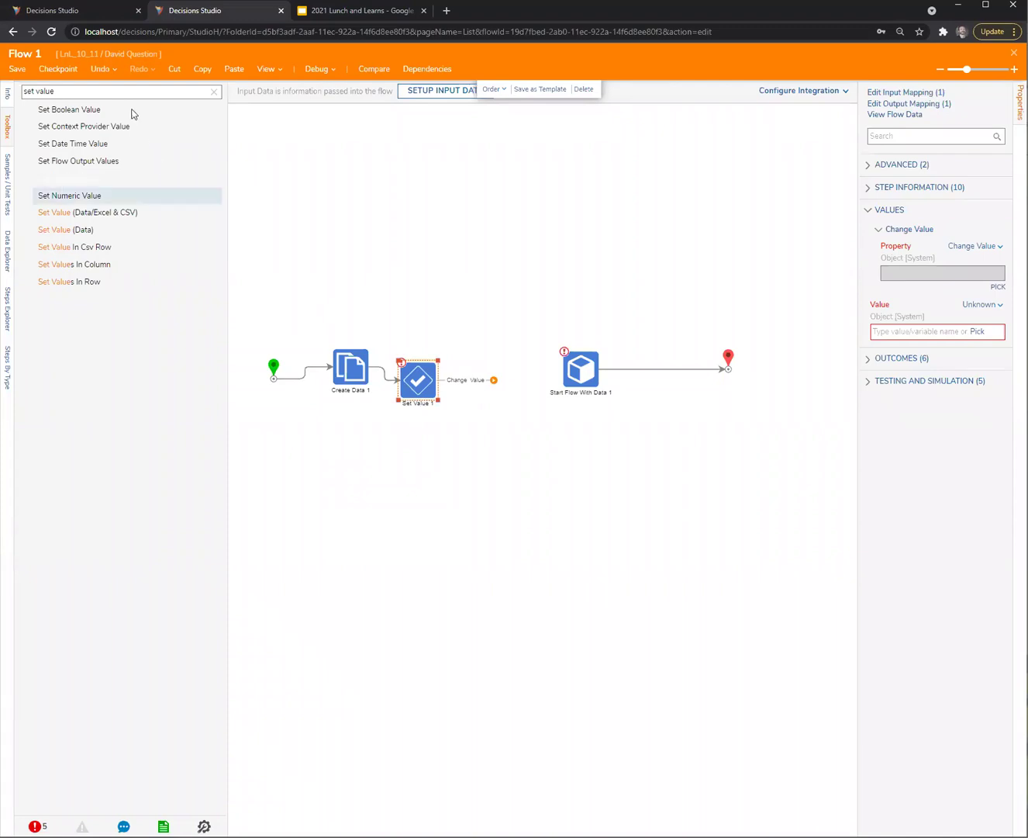
Insert ForEach Step 1 after Create Data 1, with Next into Set Value 1 and Done to Start Flow With Data 1
left_click_drag(55, 92, 31, 92)
type("fo")
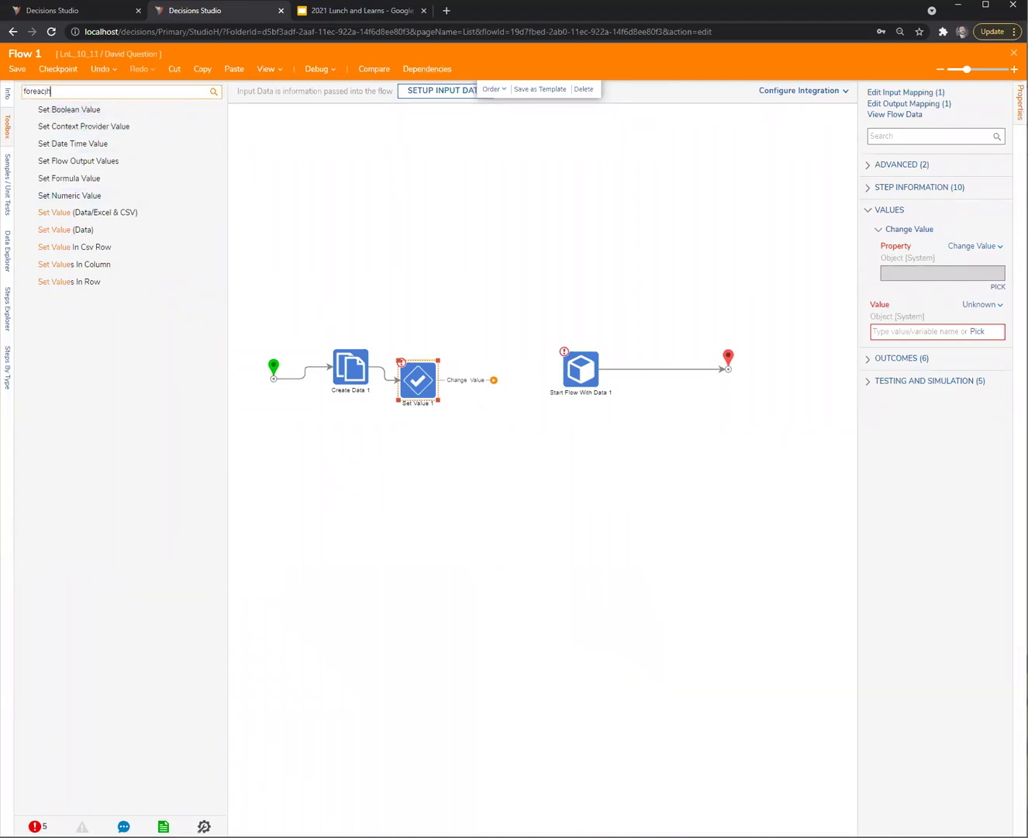
type("reac")
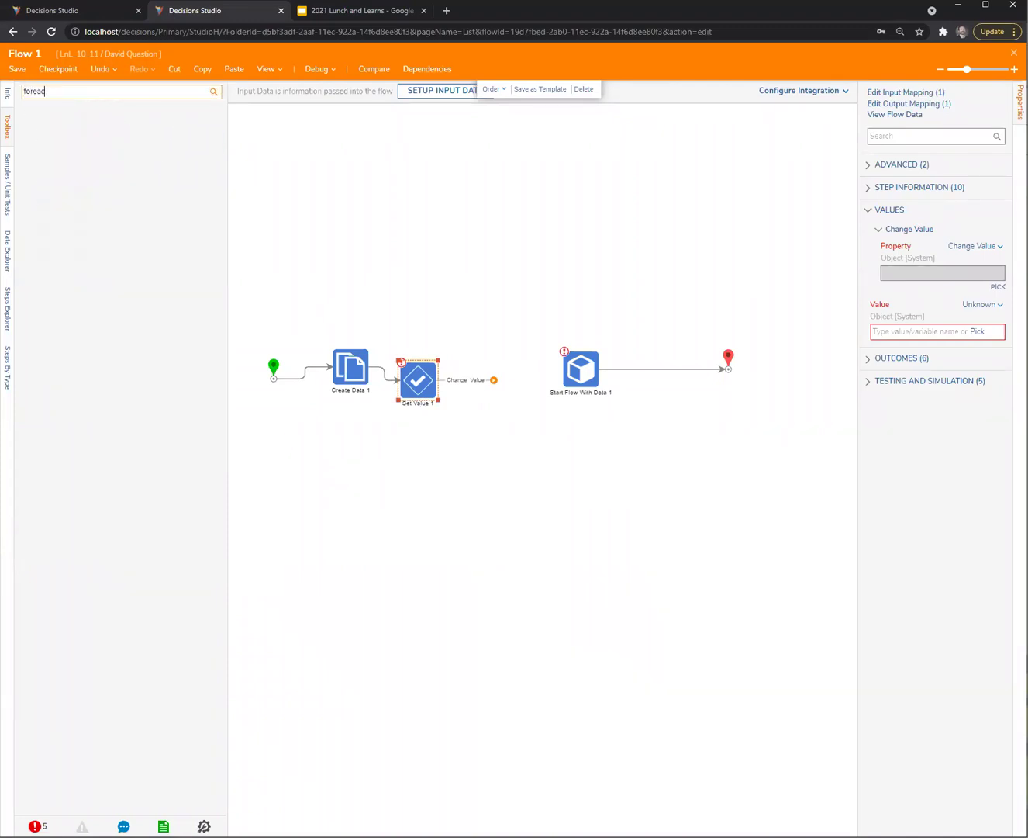
type("jh")
left_click_drag(70, 178, 462, 423)
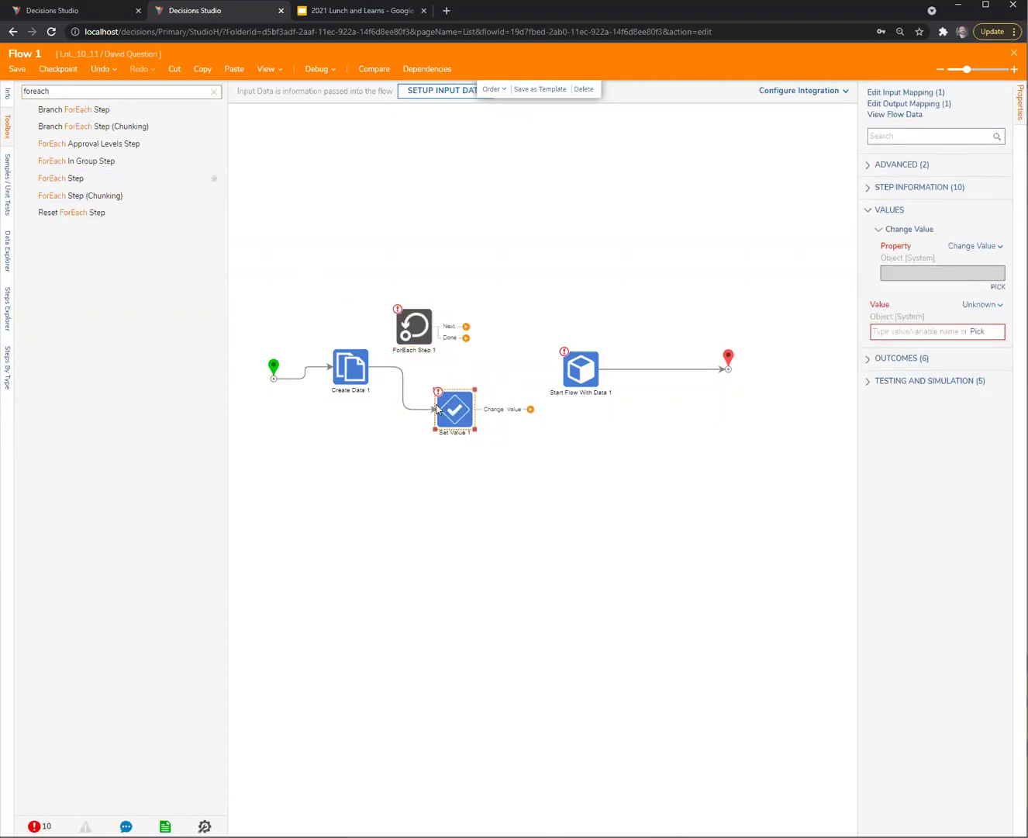
left_click(385, 368)
key("Delete")
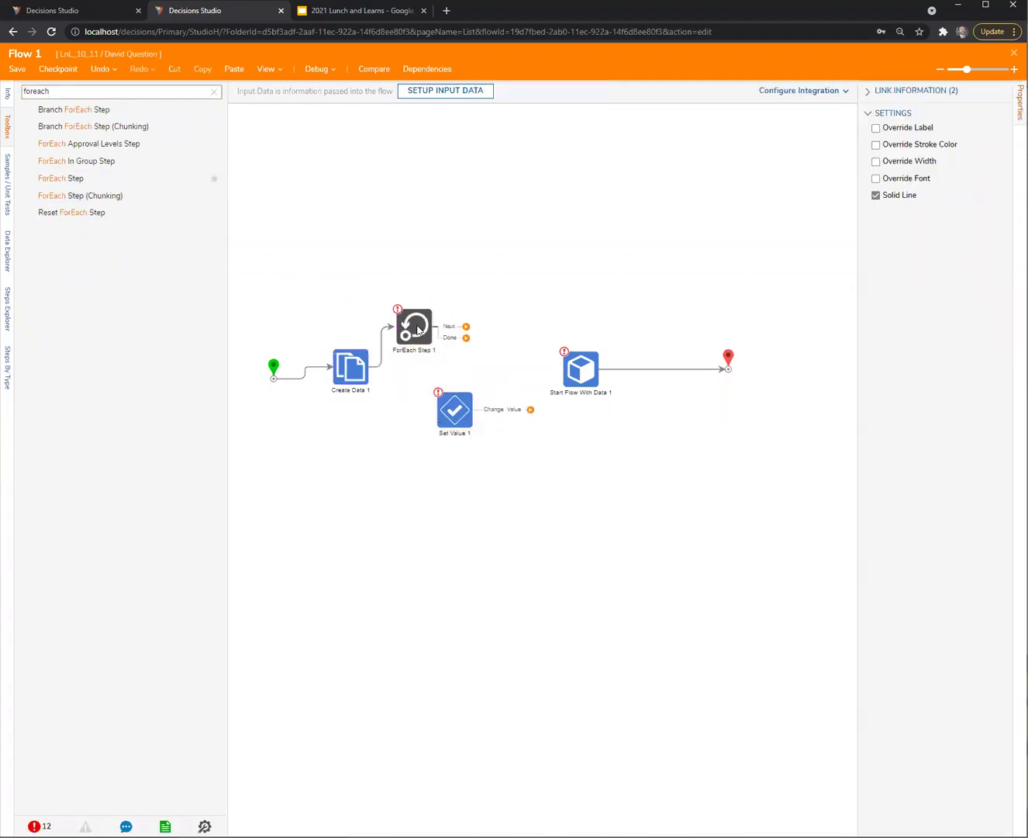
left_click_drag(414, 326, 488, 458)
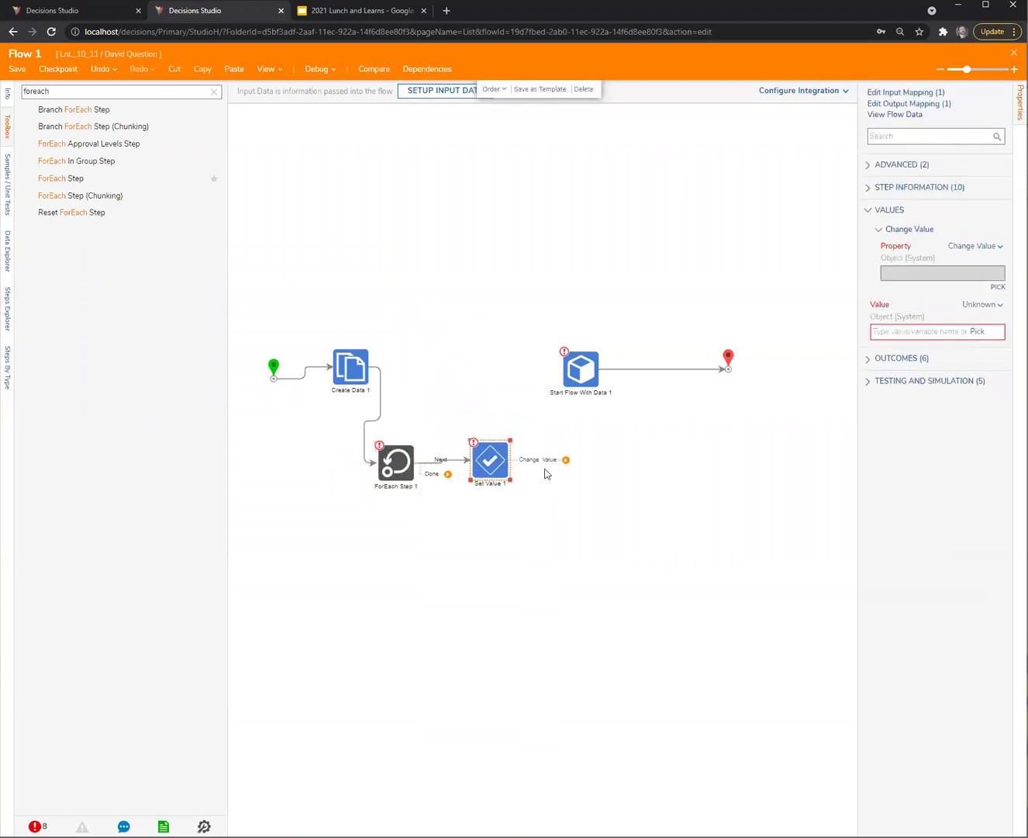
left_click_drag(554, 462, 397, 440)
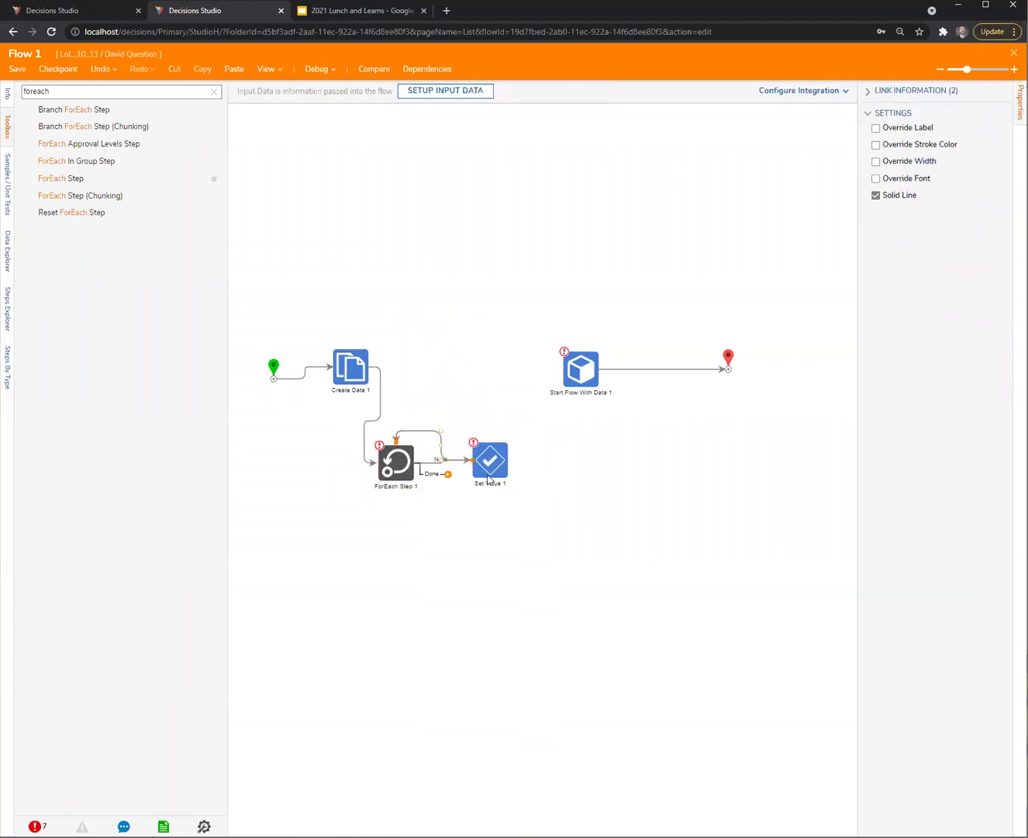
left_click_drag(447, 474, 516, 503)
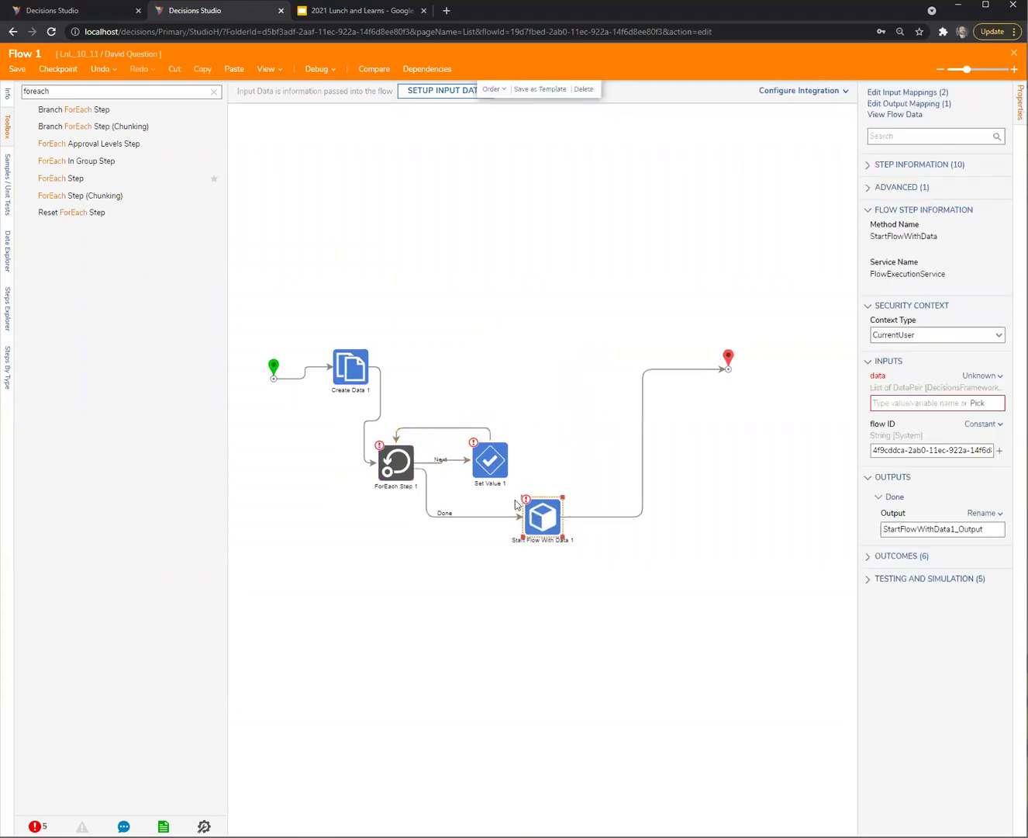
Set ForEach Step 1 to iterate over the data pairs list
left_click(402, 471)
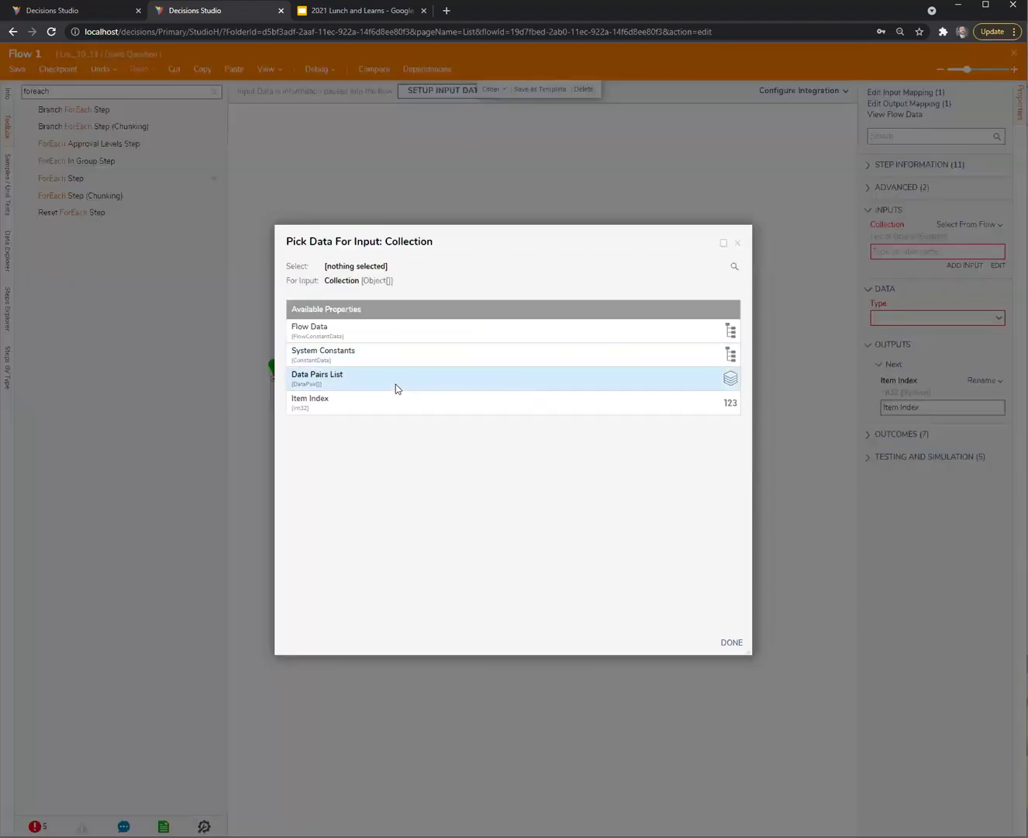
left_click(395, 388)
left_click(728, 642)
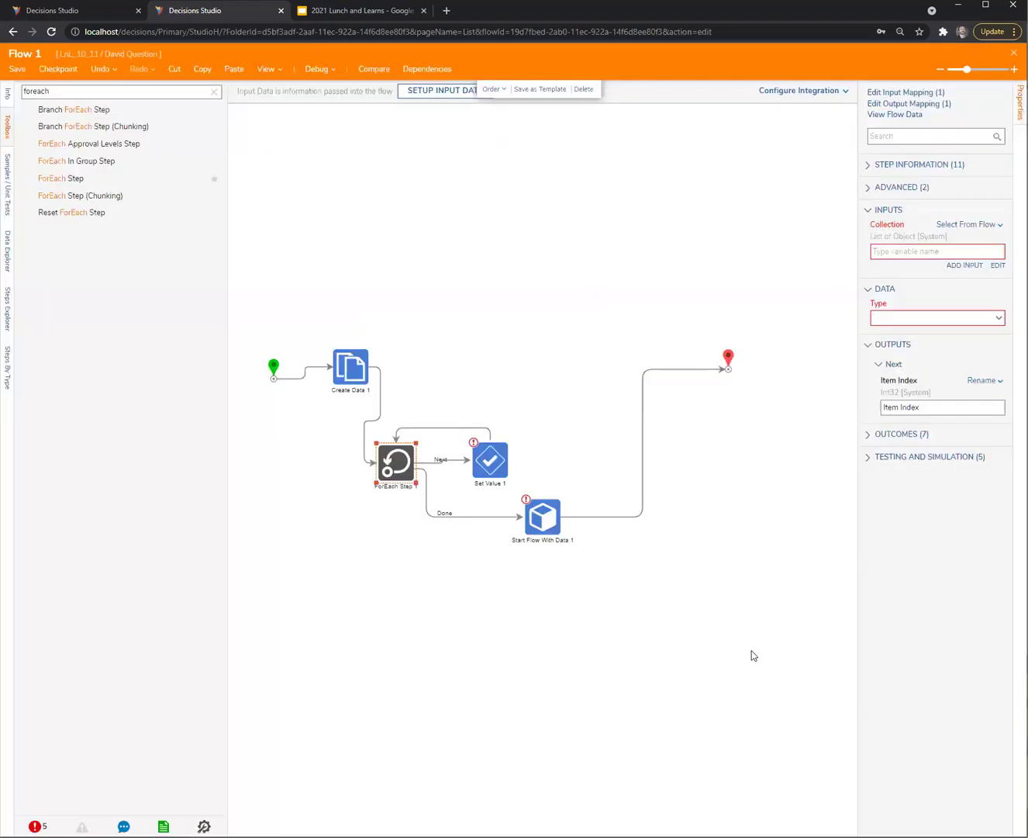
left_click(750, 656)
Make Set Value 1 change Item.OutputValue with a constant Value, and move it right
left_click(503, 466)
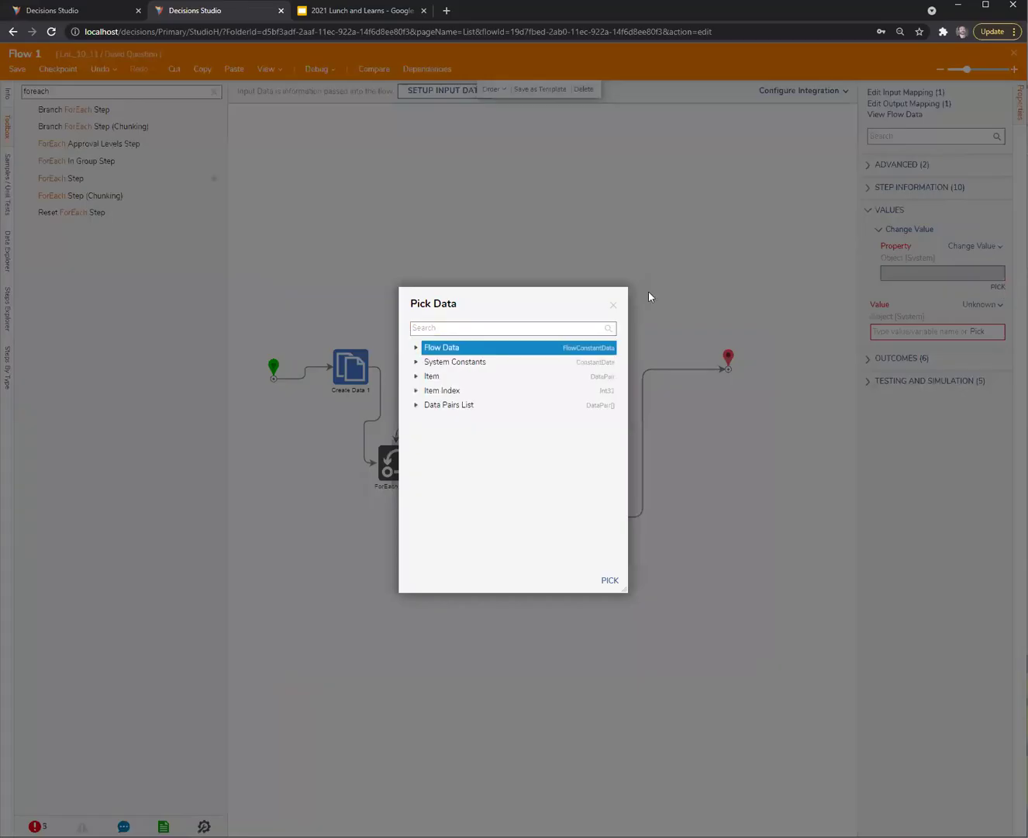
left_click(997, 286)
left_click(416, 377)
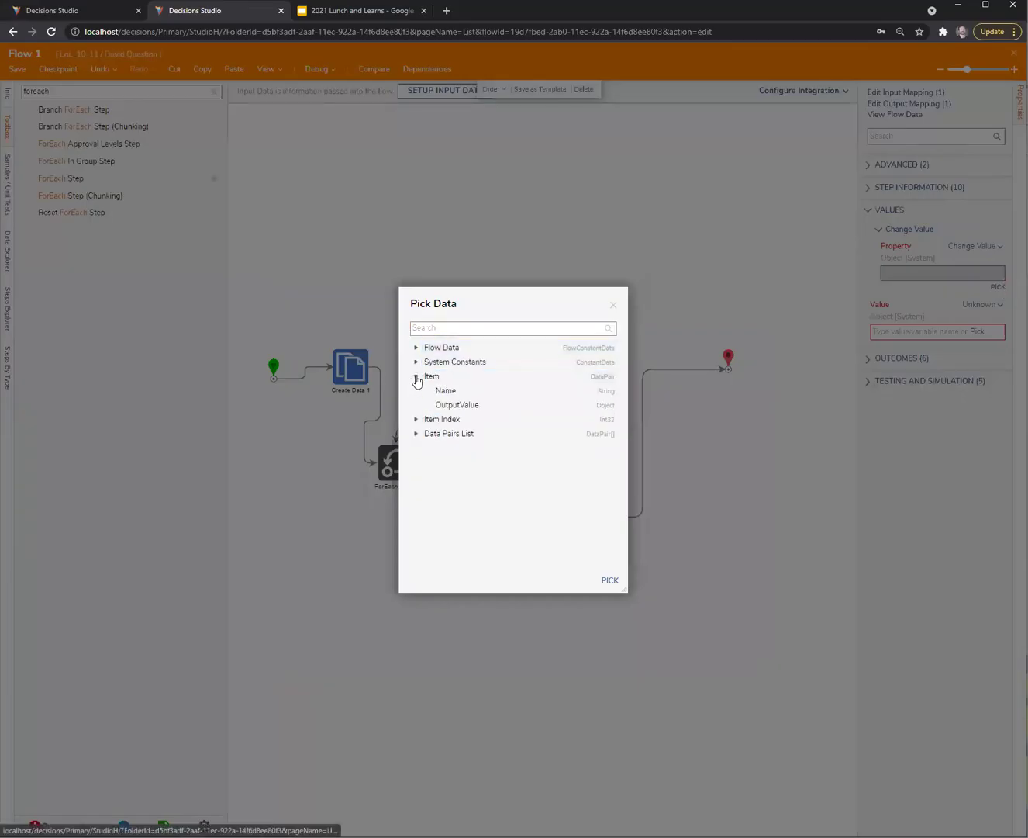
double_click(457, 404)
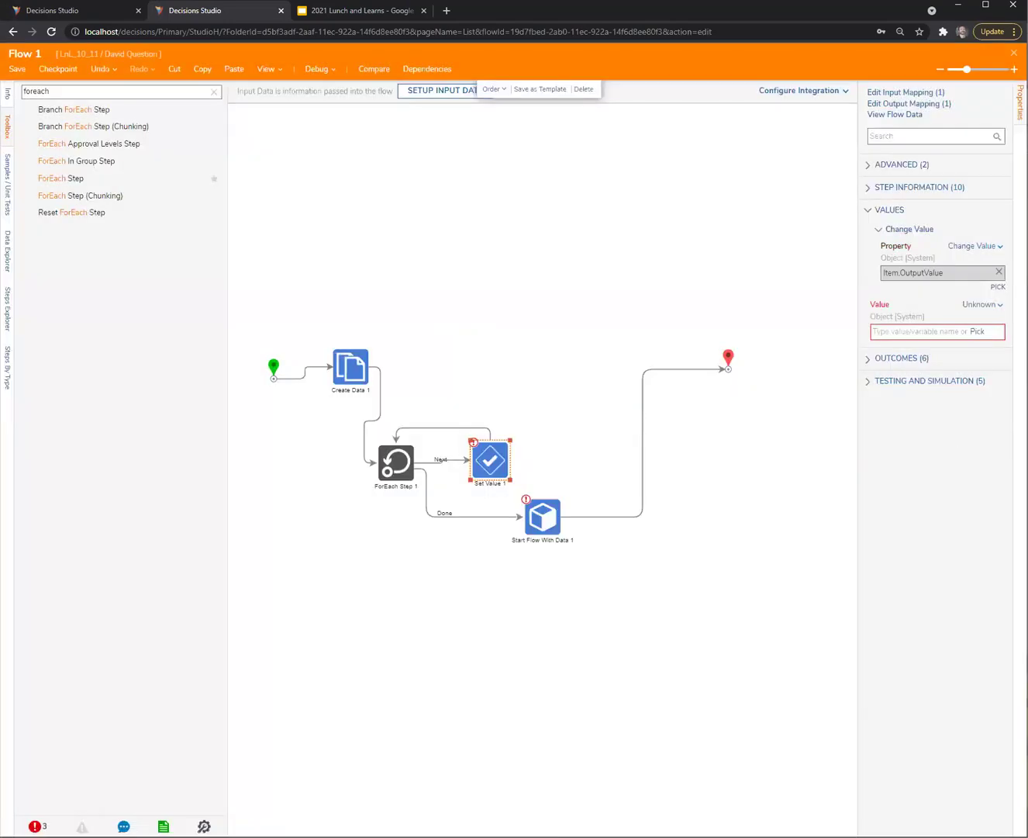
left_click(990, 306)
left_click(959, 307)
left_click(888, 275)
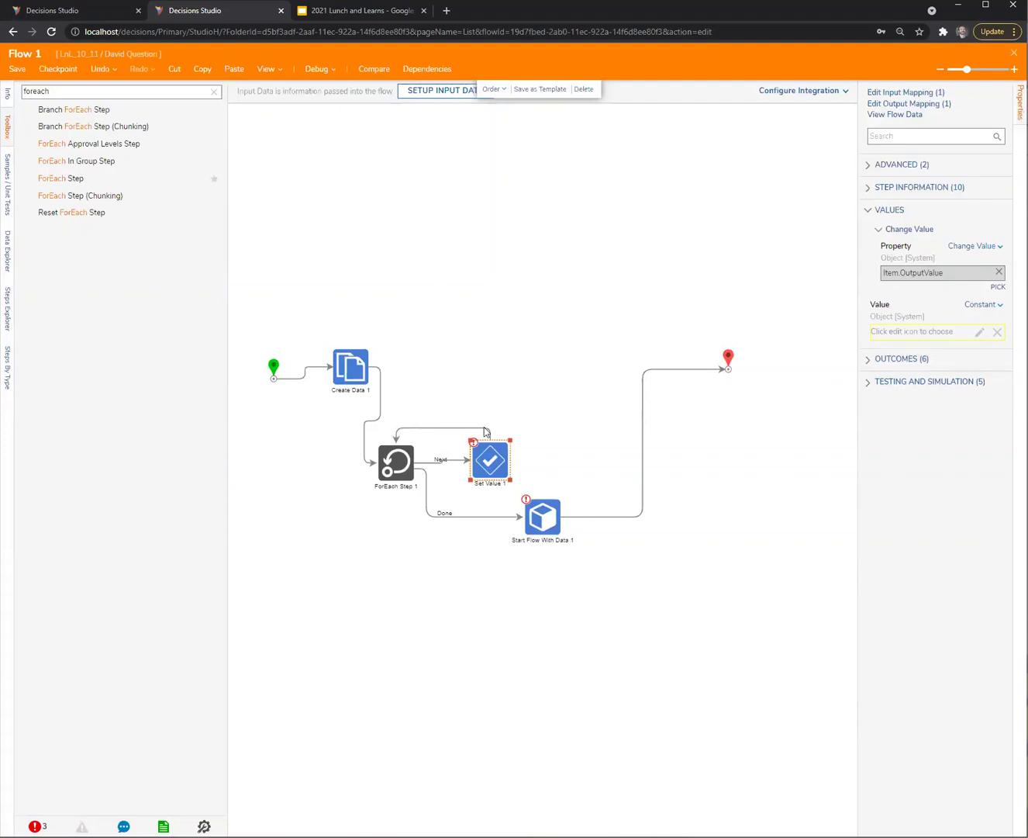
left_click_drag(490, 461, 525, 452)
Add a Create Data step to the loop that defines a SampleString string
left_click(213, 93)
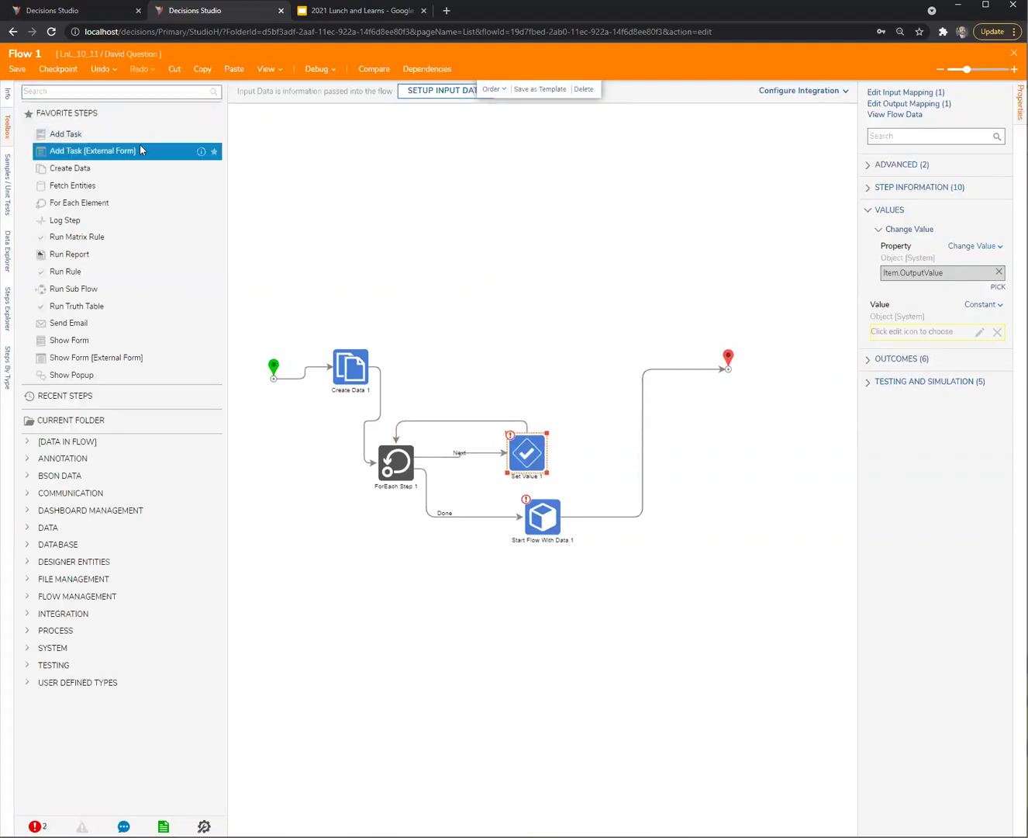
left_click_drag(69, 167, 456, 475)
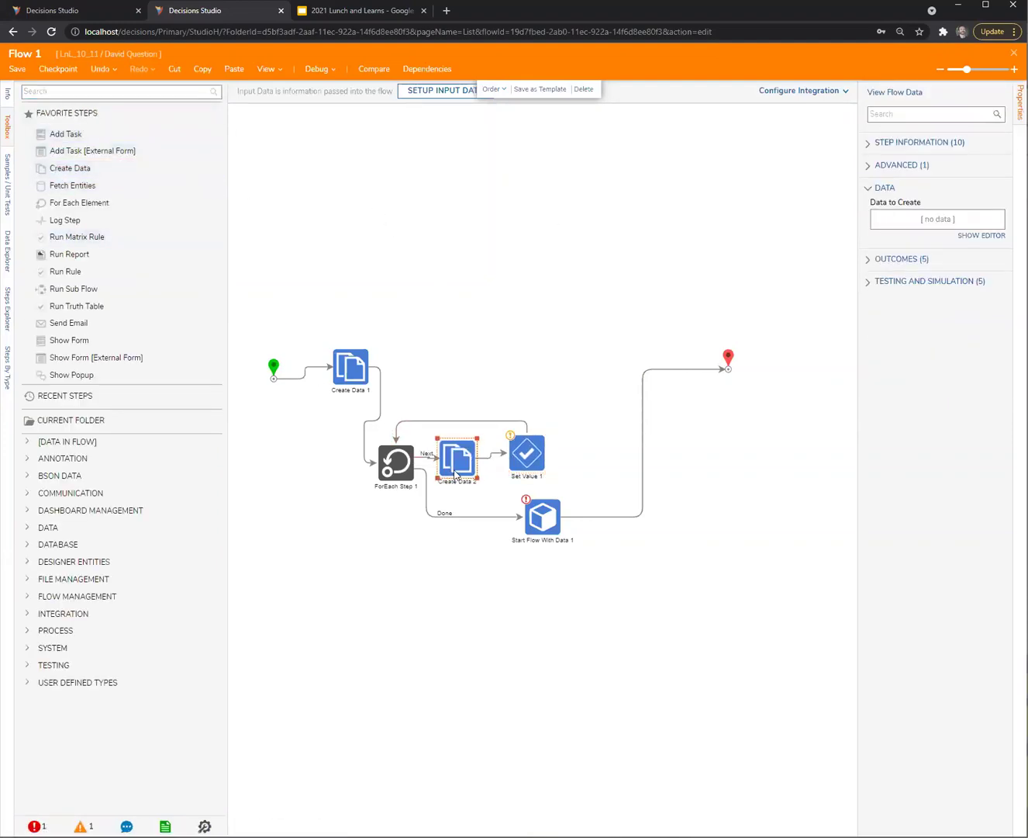
left_click(998, 235)
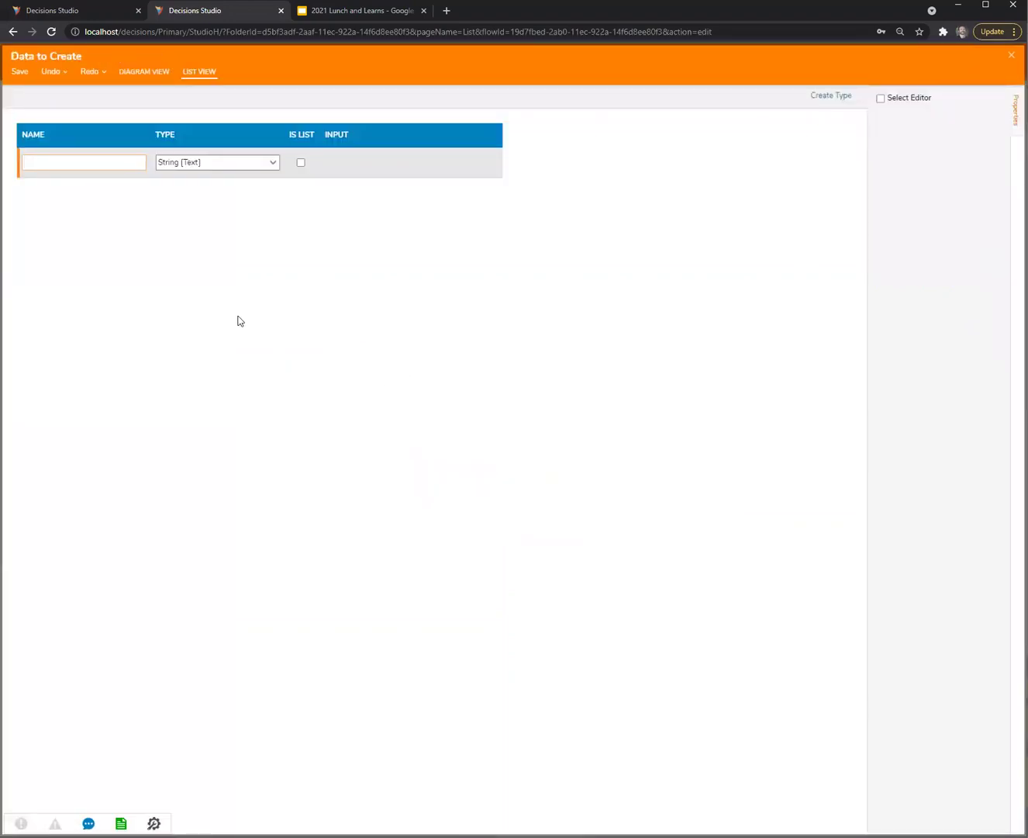
type("SampleString")
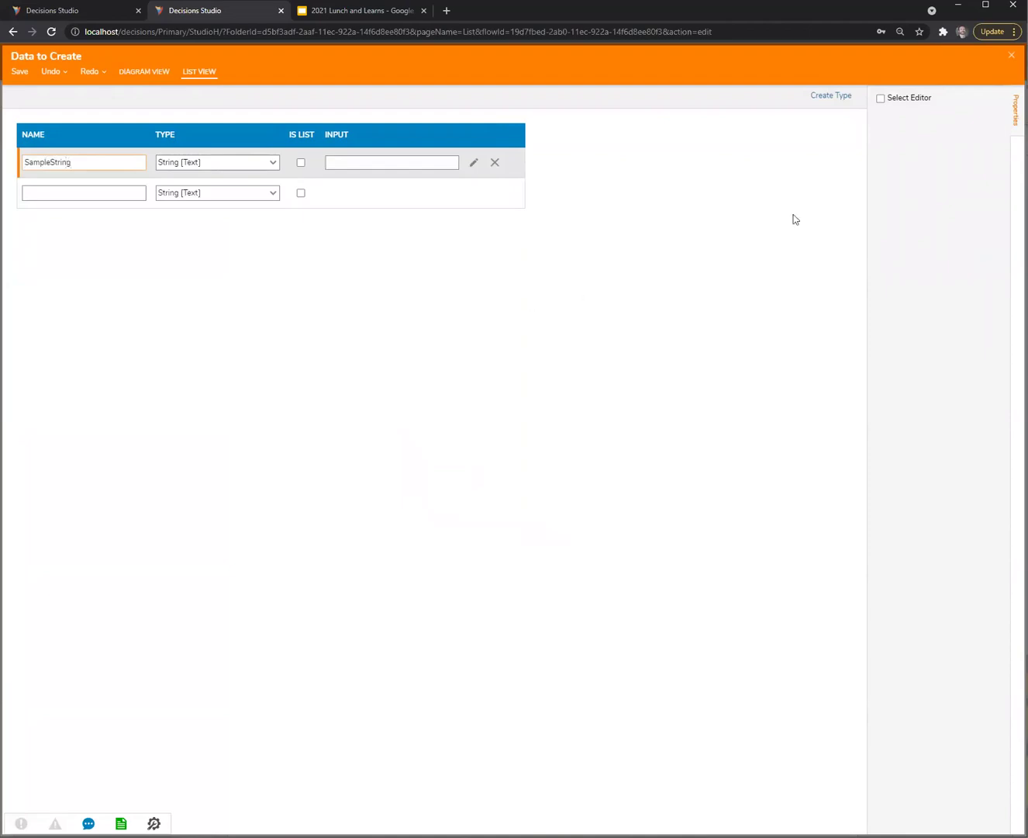
key("Escape")
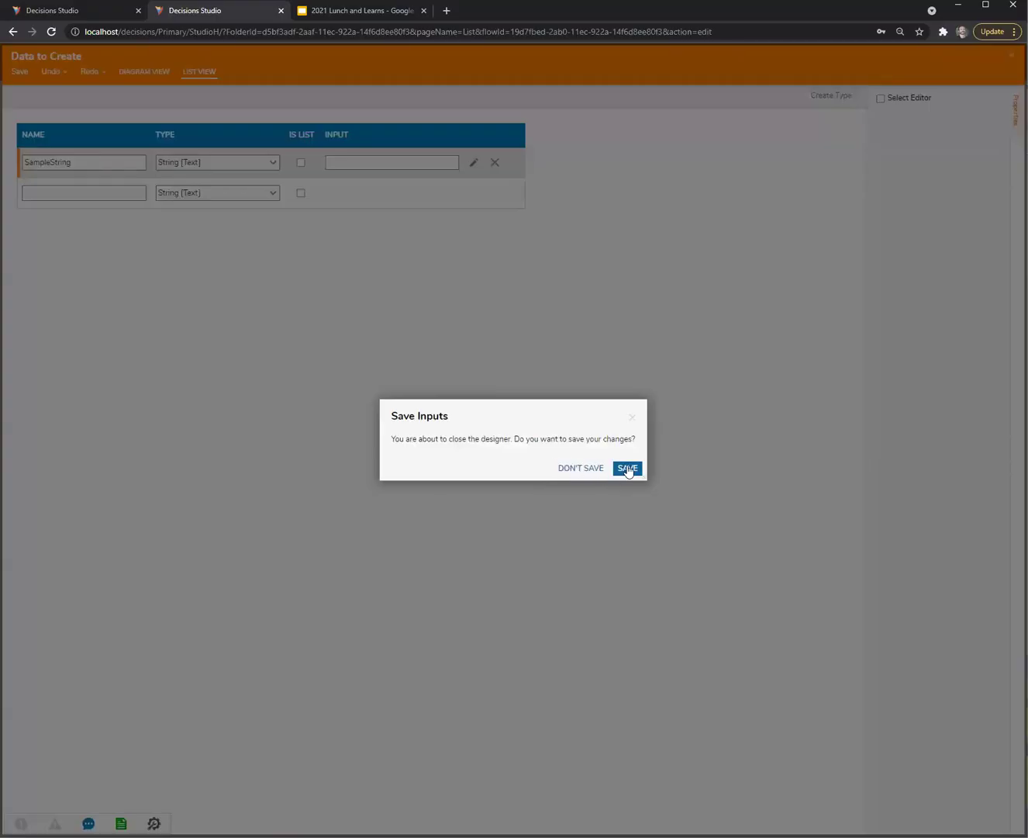
left_click(628, 470)
Set SampleString to Merge Plain Text 'I am A string' with a flow value appended
left_click(983, 295)
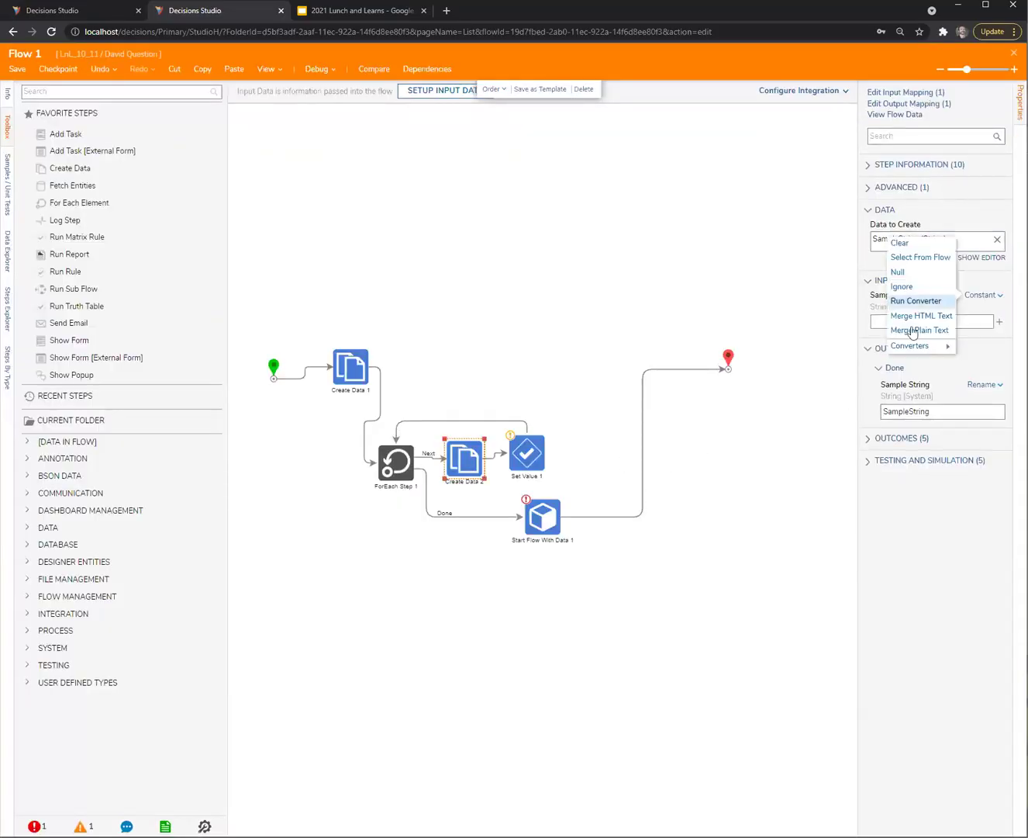
left_click(924, 332)
left_click(980, 342)
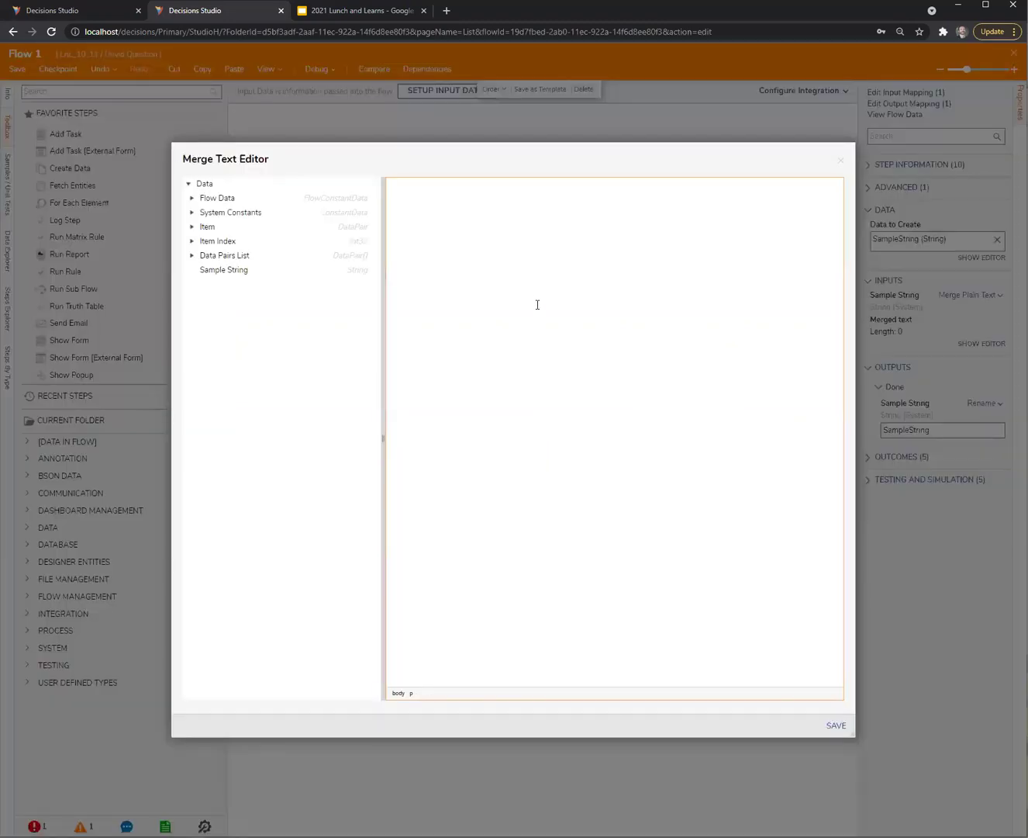
type("I am A string")
double_click(361, 242)
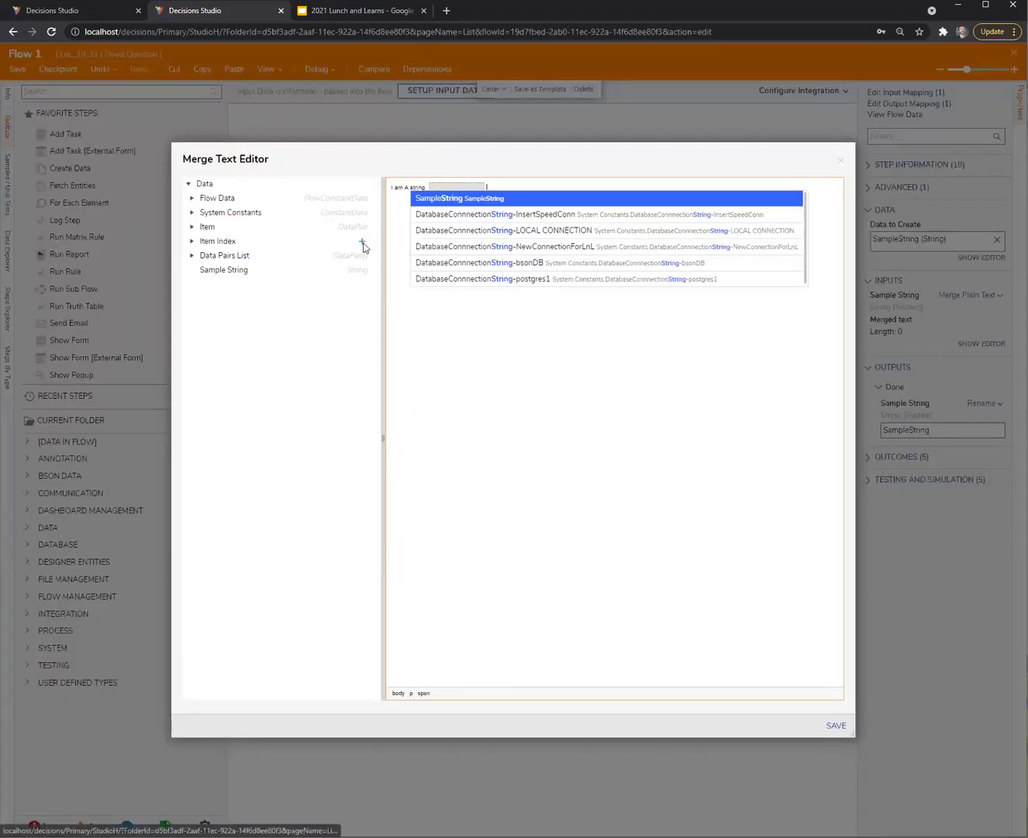
left_click(832, 725)
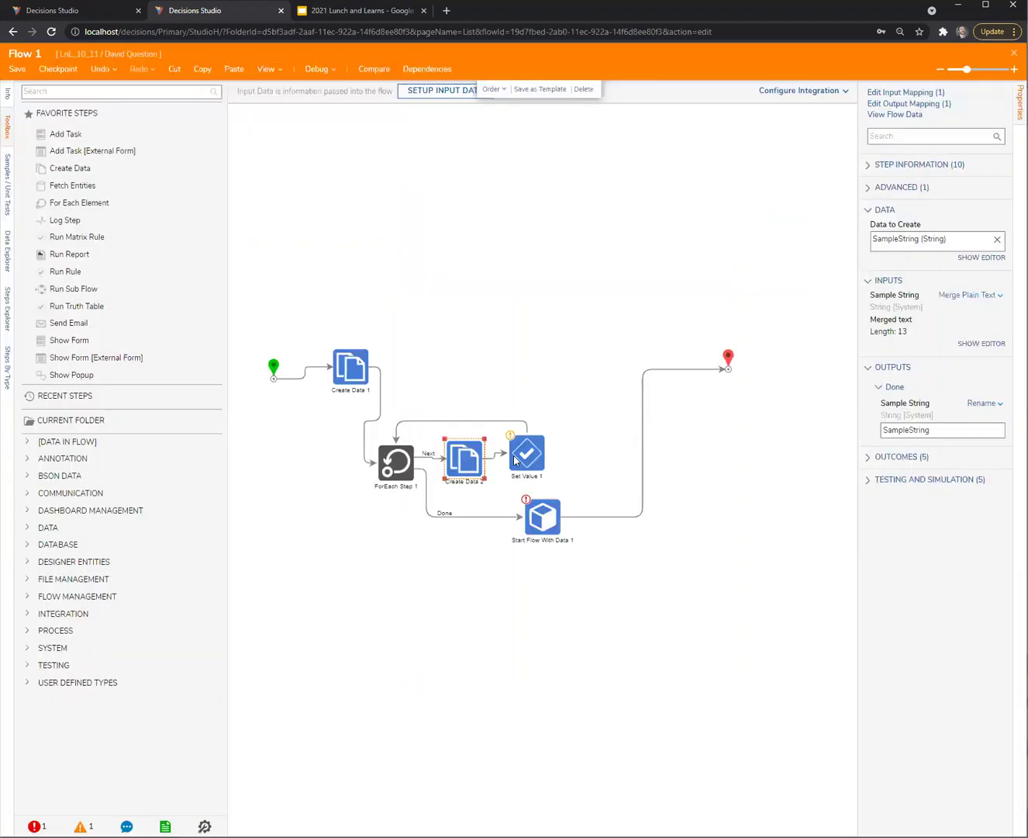
left_click(979, 303)
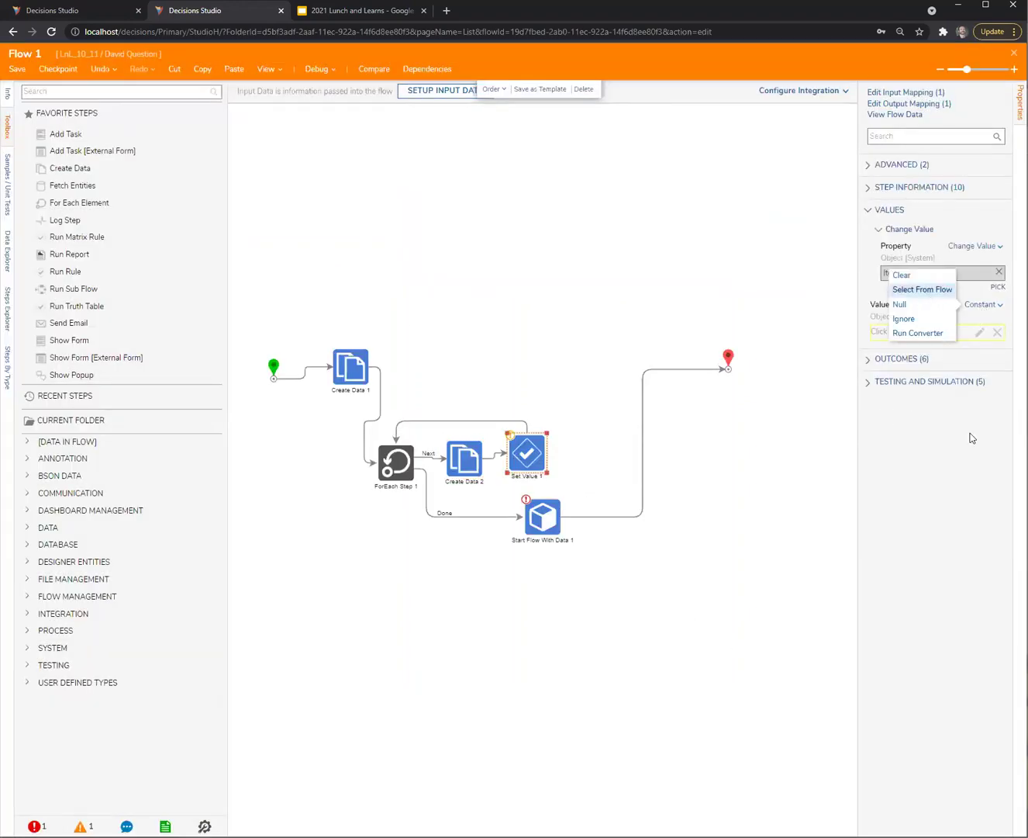
Set Set Value 1's Value to SampleString from the flow
left_click(925, 293)
left_click(314, 377)
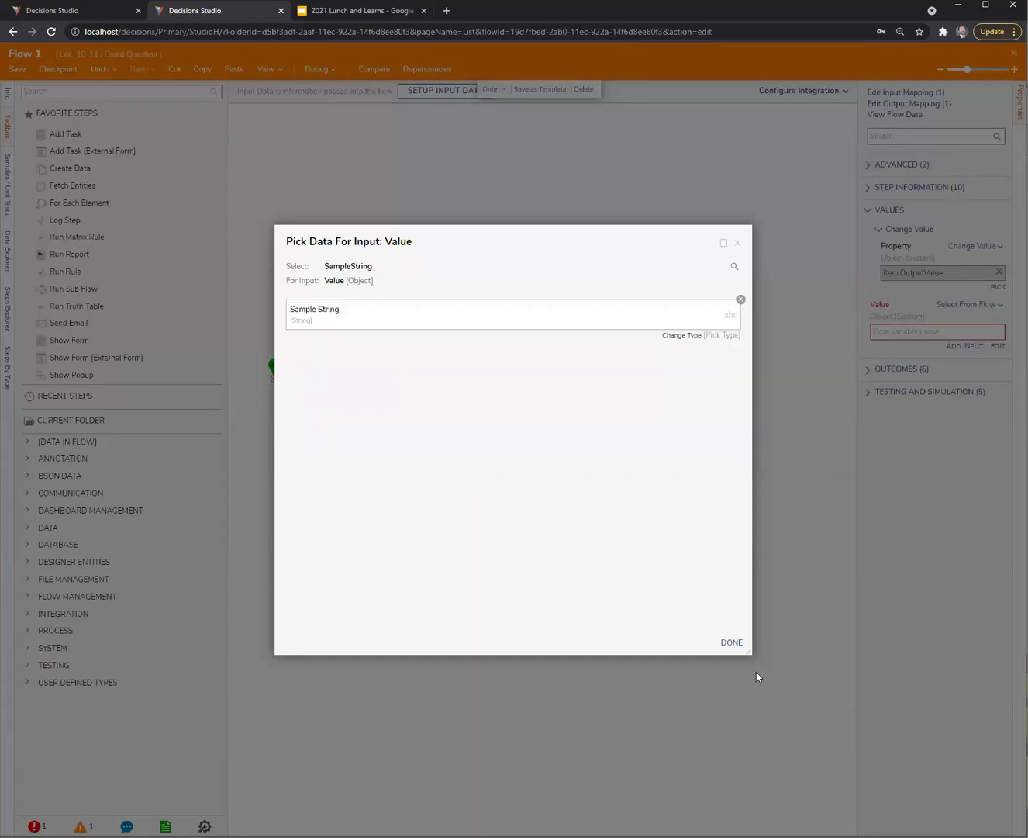
left_click(730, 641)
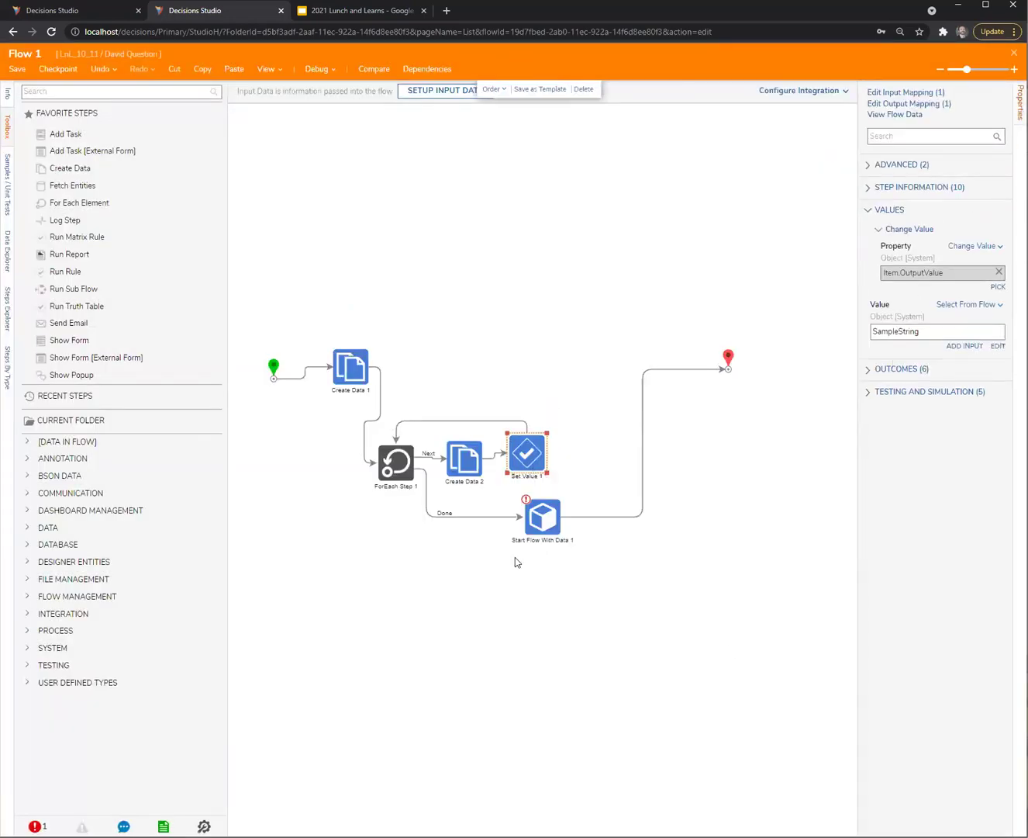
Pass DataPairsList from the flow into Start Flow With Data 1's data input
left_click(541, 518)
left_click(981, 375)
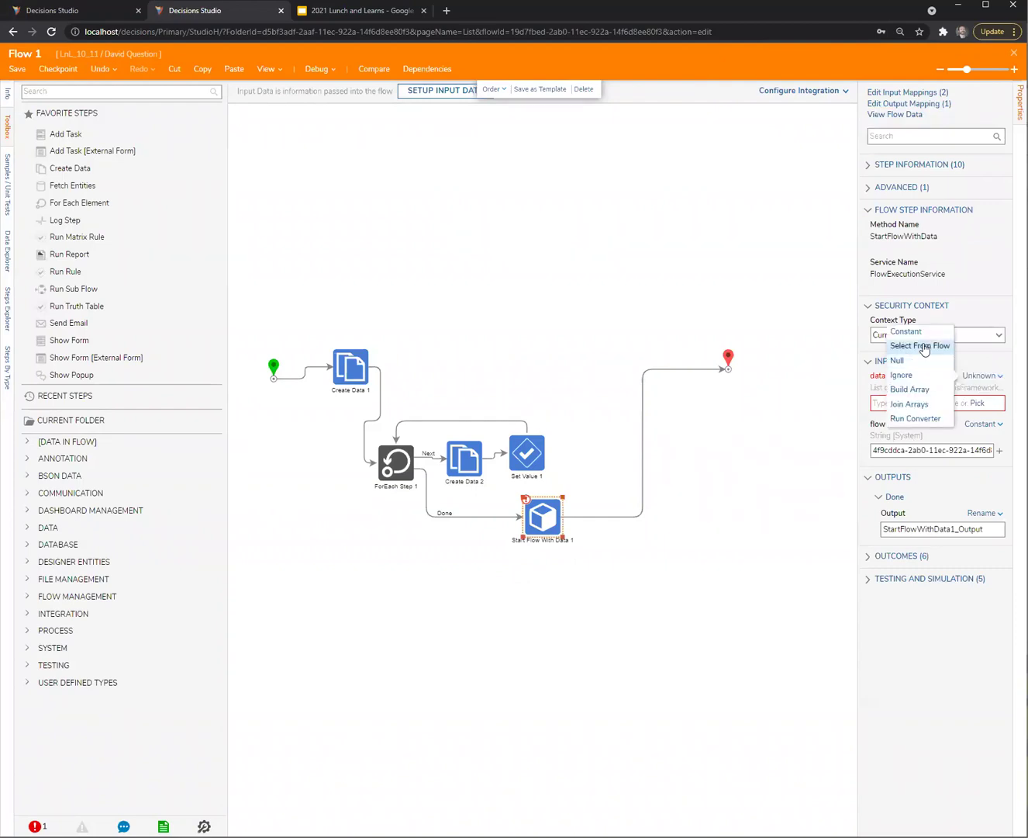
left_click(925, 347)
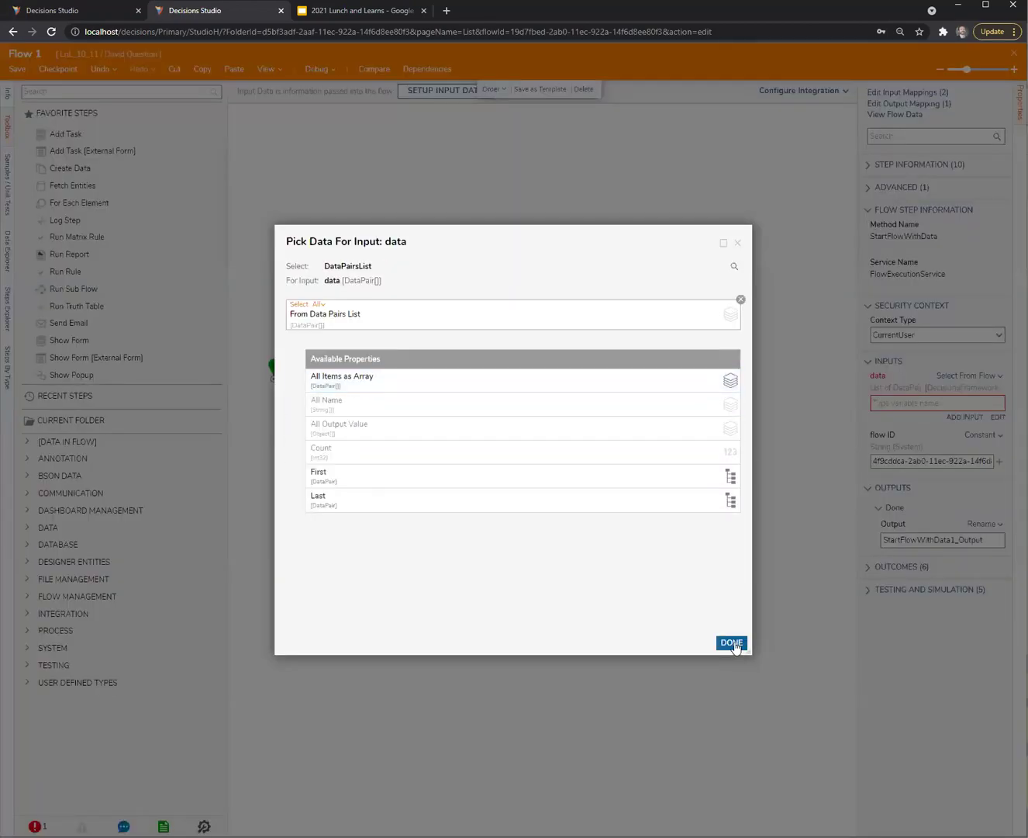
left_click(732, 643)
left_click(548, 251)
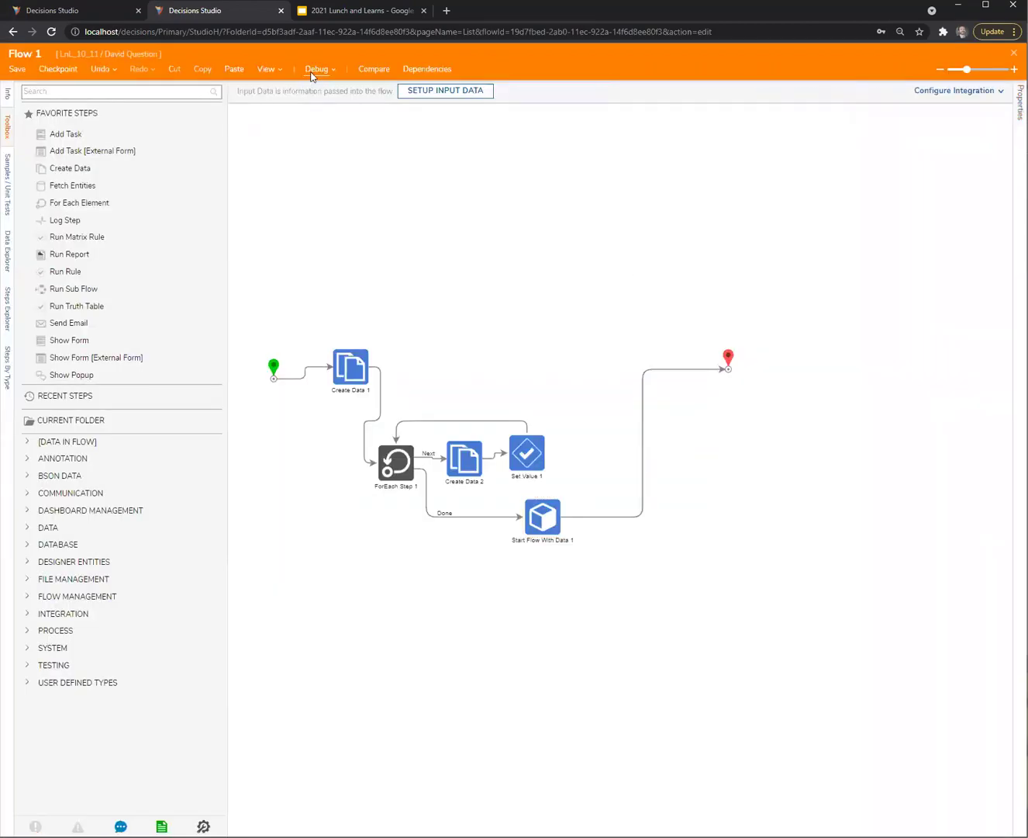
Debug Flow 1 and inspect the runtime test1 run's end-step input and output data
left_click(314, 69)
left_click(558, 324)
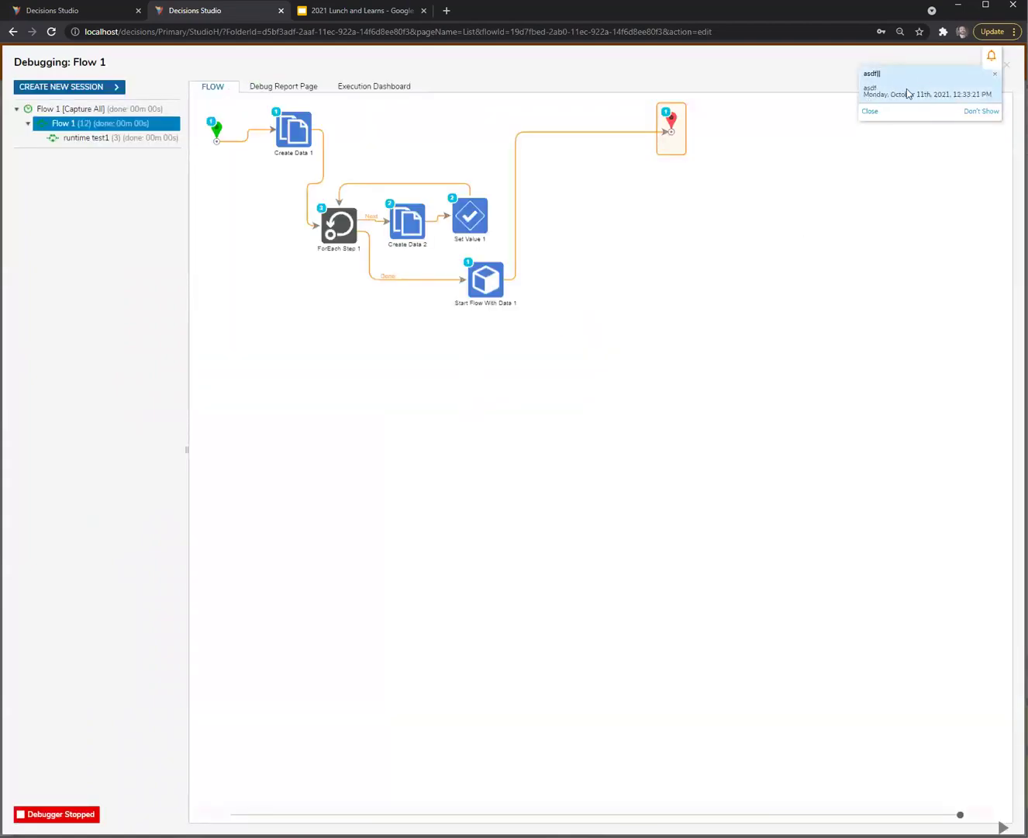
left_click(85, 139)
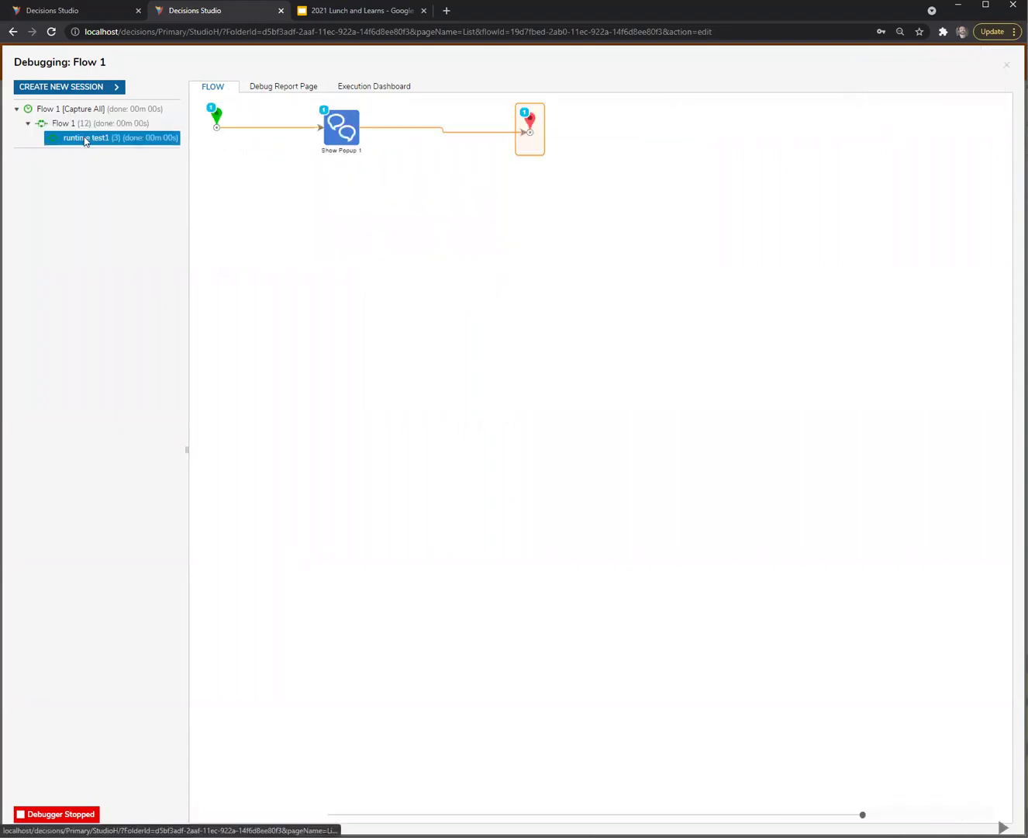
mouse_move(332, 145)
left_click(529, 130)
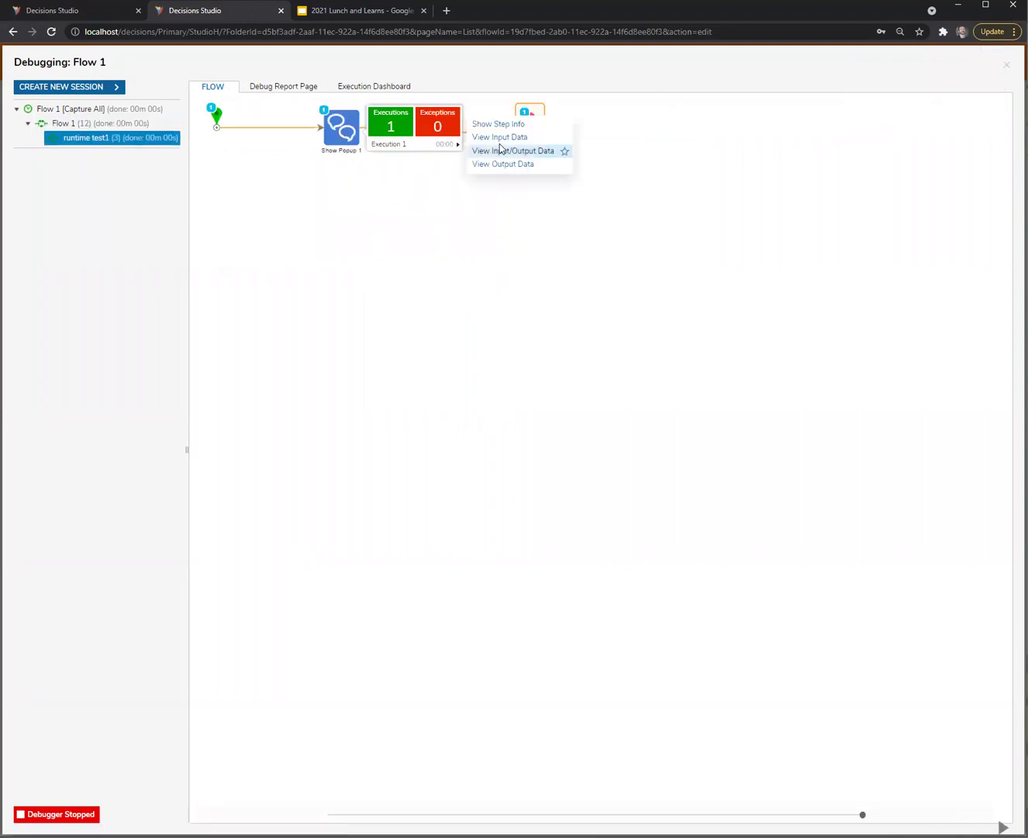
left_click(498, 140)
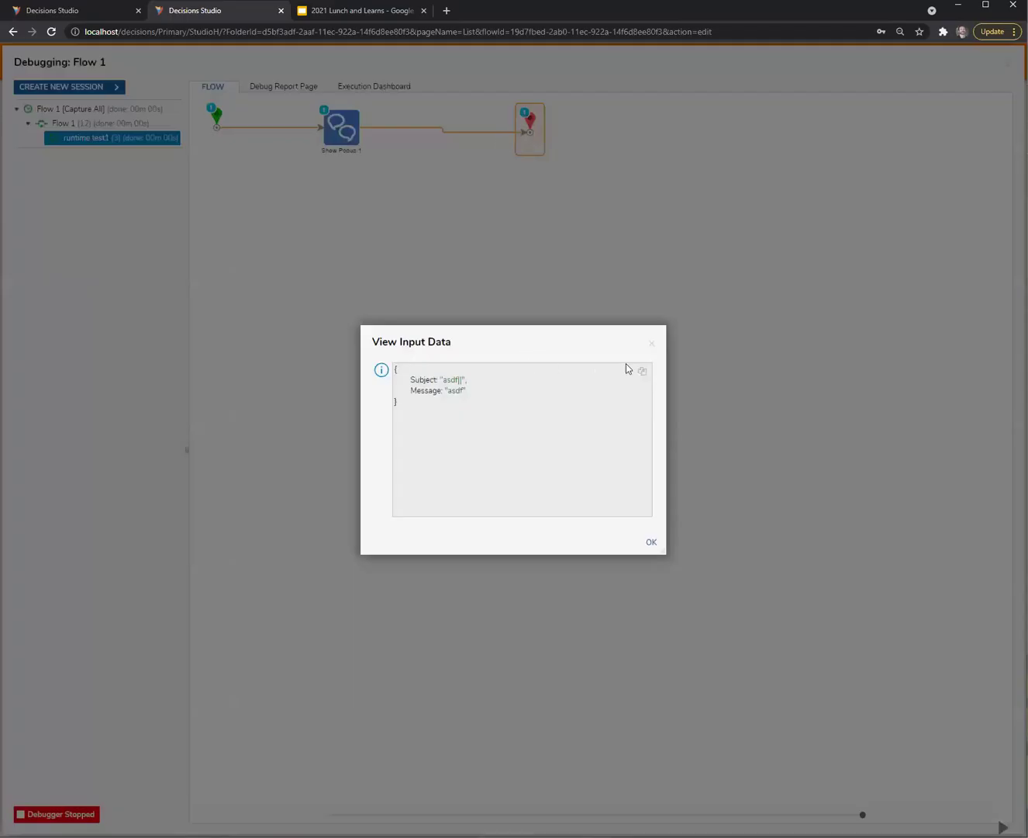
left_click(652, 343)
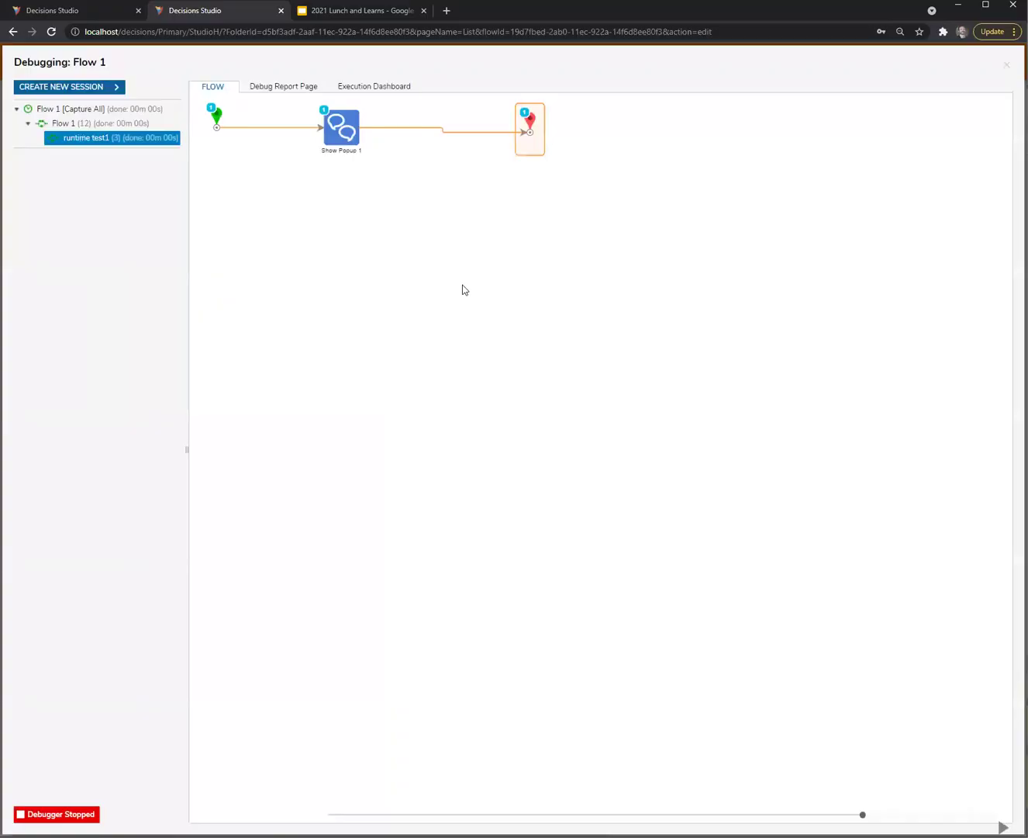
mouse_move(220, 116)
left_click(314, 136)
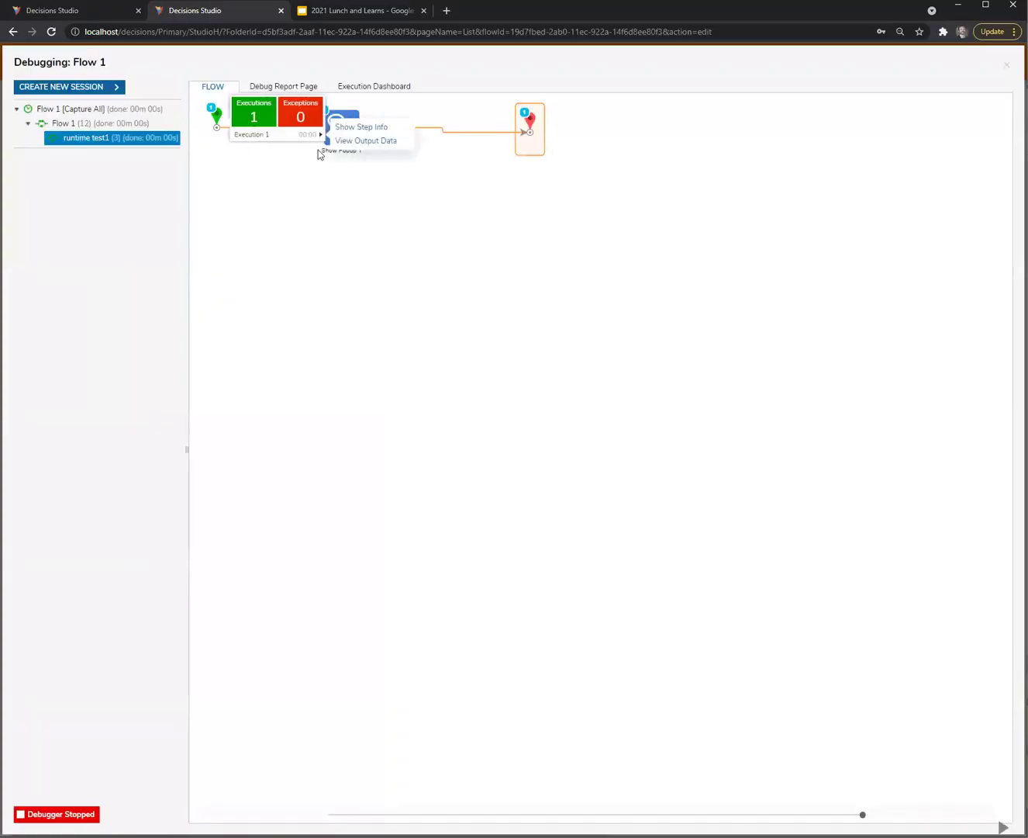
left_click(367, 140)
left_click(650, 344)
Check Start Flow With Data 1's input/output data in an enlarged dialog, then close the debugger
left_click(93, 124)
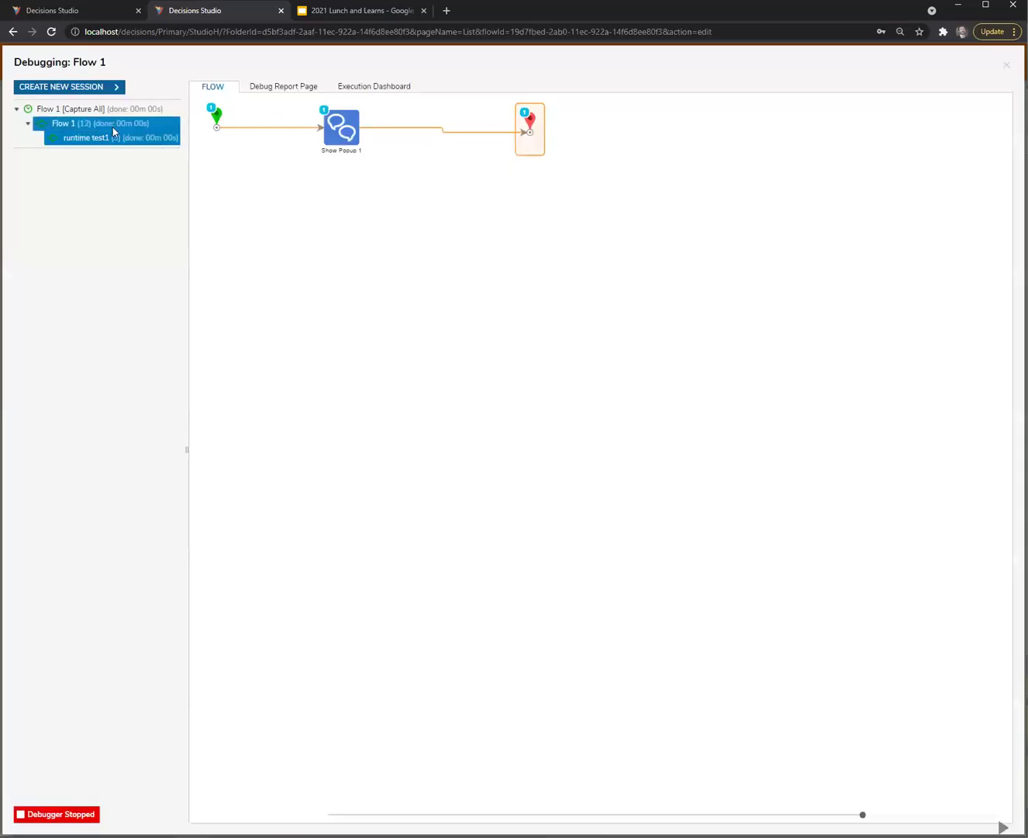
mouse_move(496, 293)
left_click(575, 300)
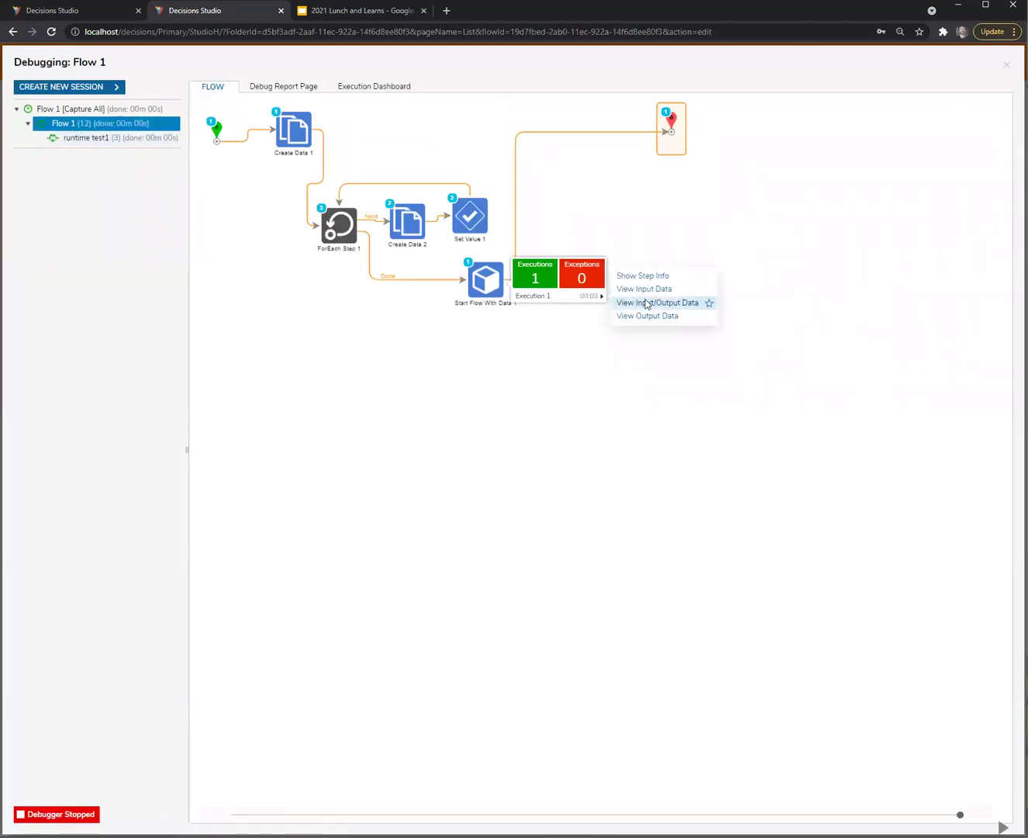
left_click(650, 301)
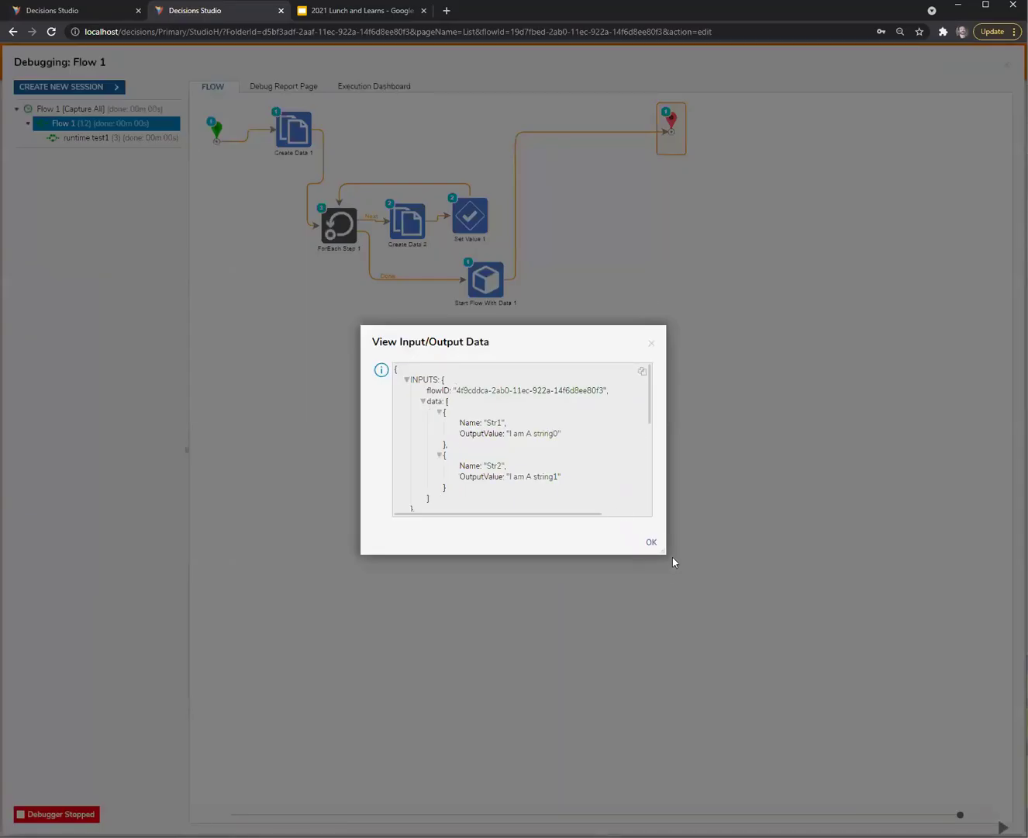
left_click_drag(661, 549, 737, 620)
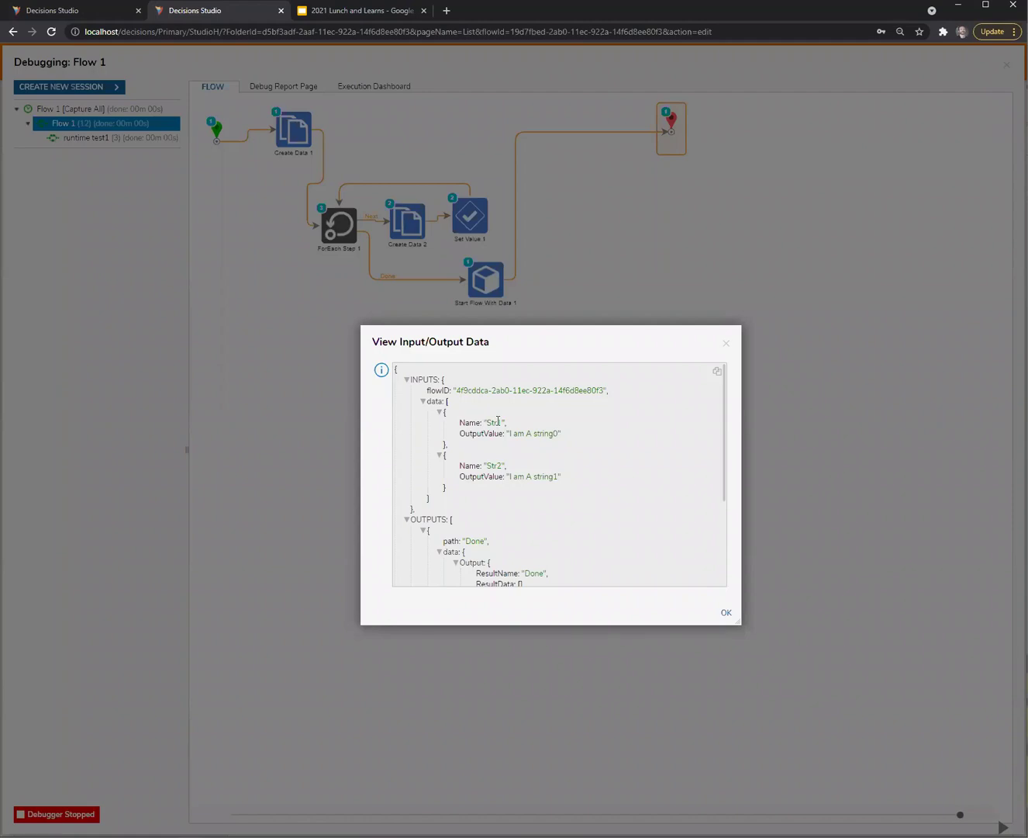
left_click(726, 344)
left_click(477, 283)
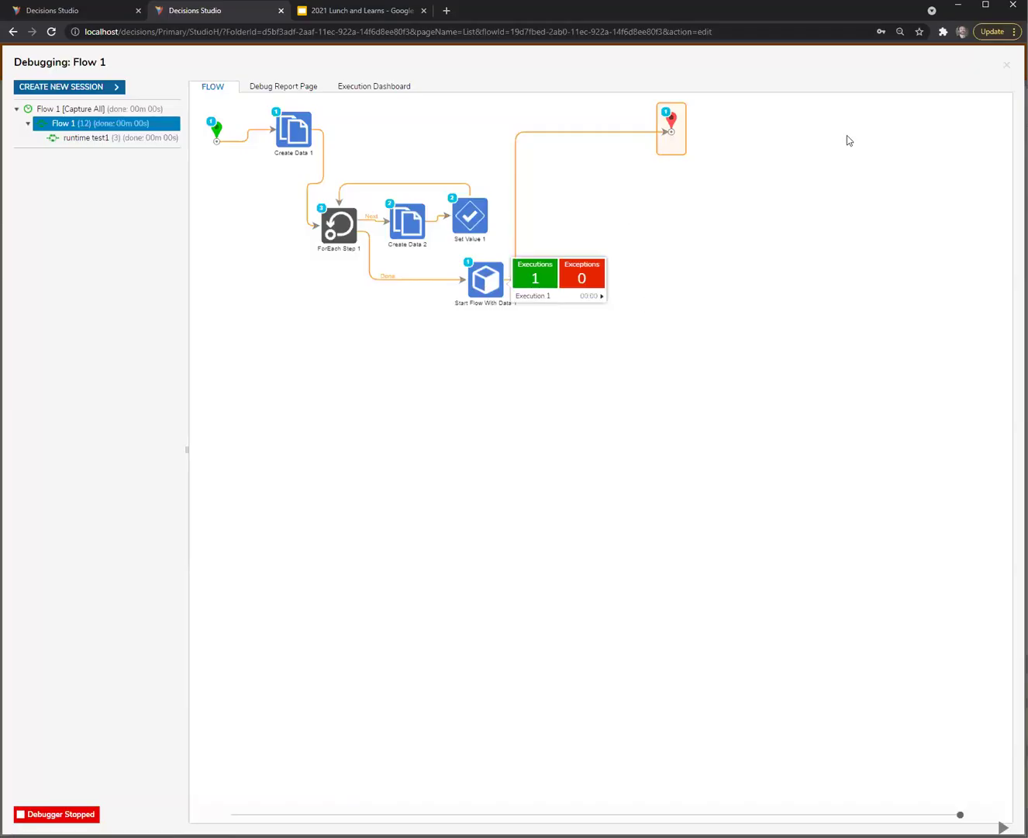
left_click(1008, 65)
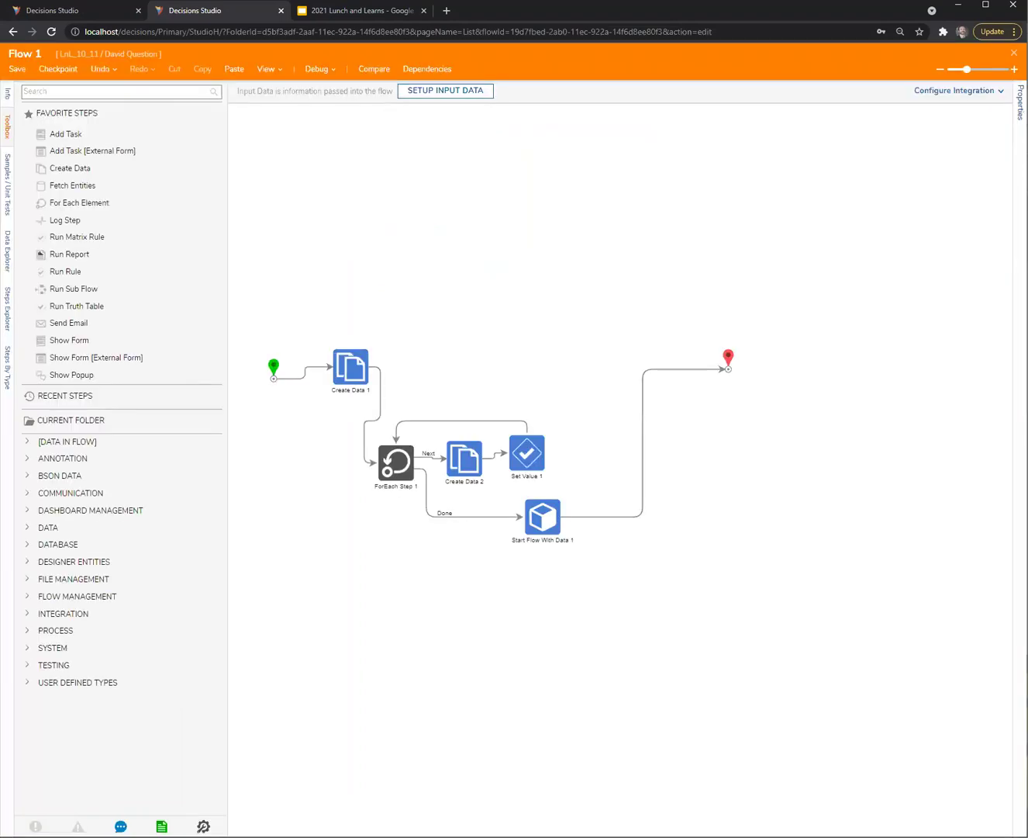
Review Start Flow With Data 1's properties, then reopen Flow 1 in the other tab, breaking its lock
left_click(544, 517)
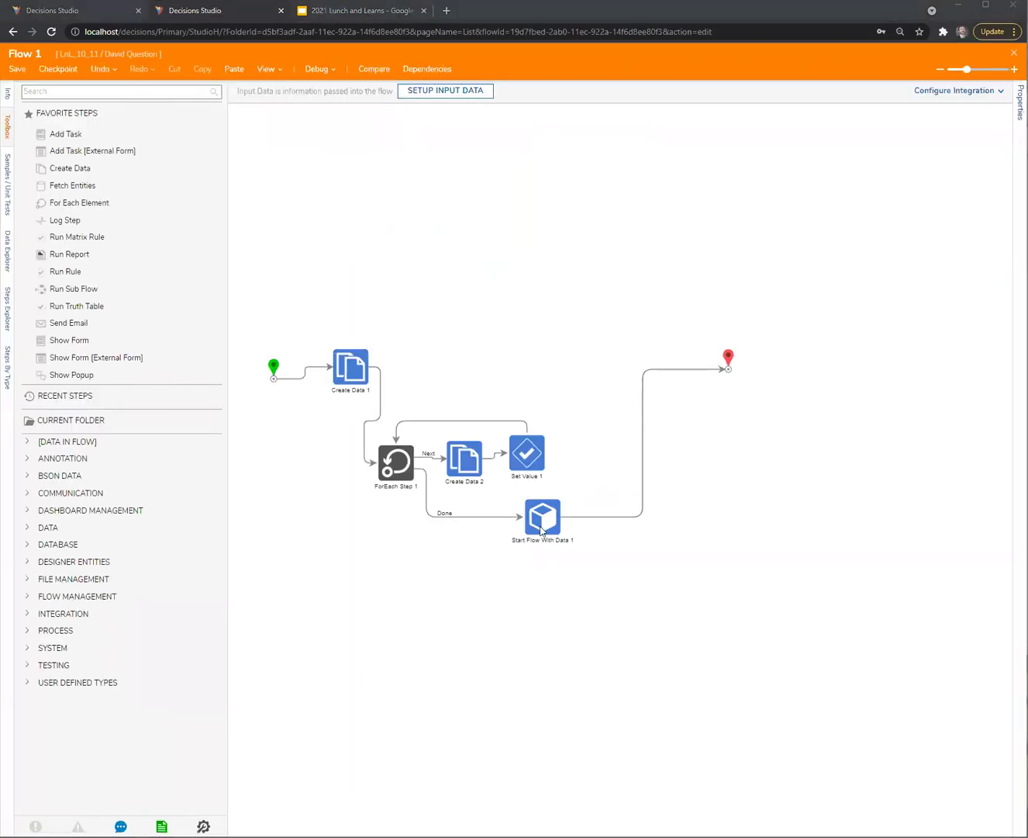
left_click_drag(859, 417, 788, 420)
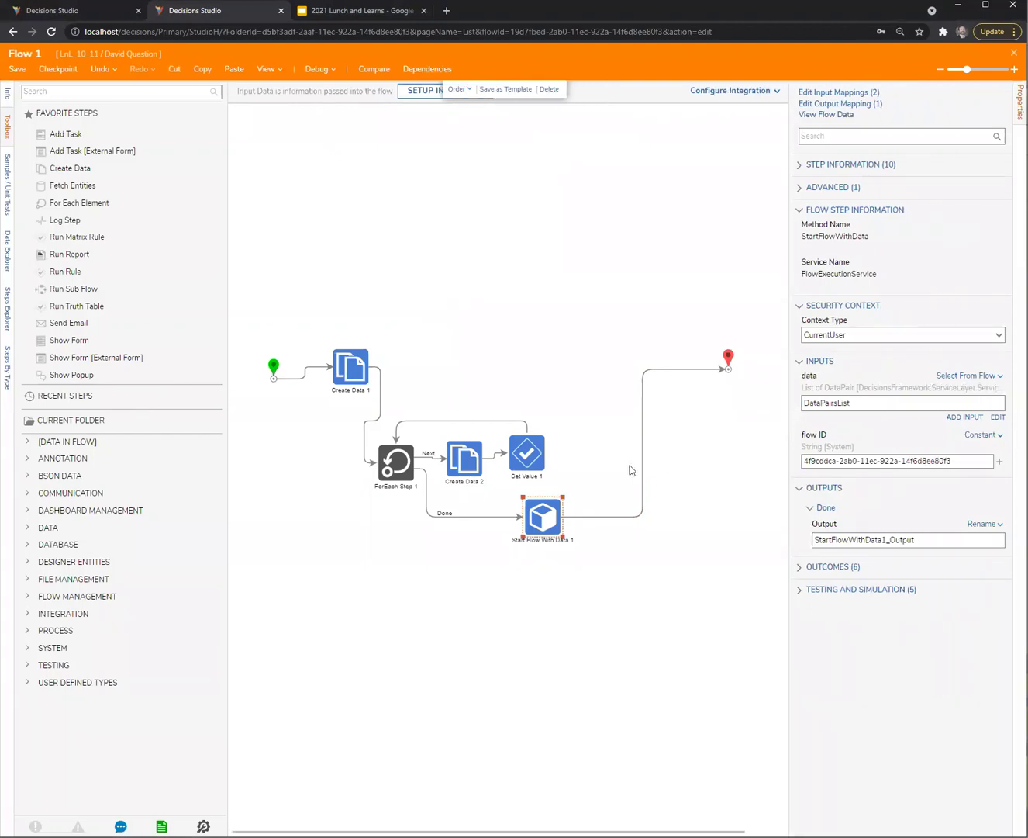
left_click(124, 13)
double_click(170, 214)
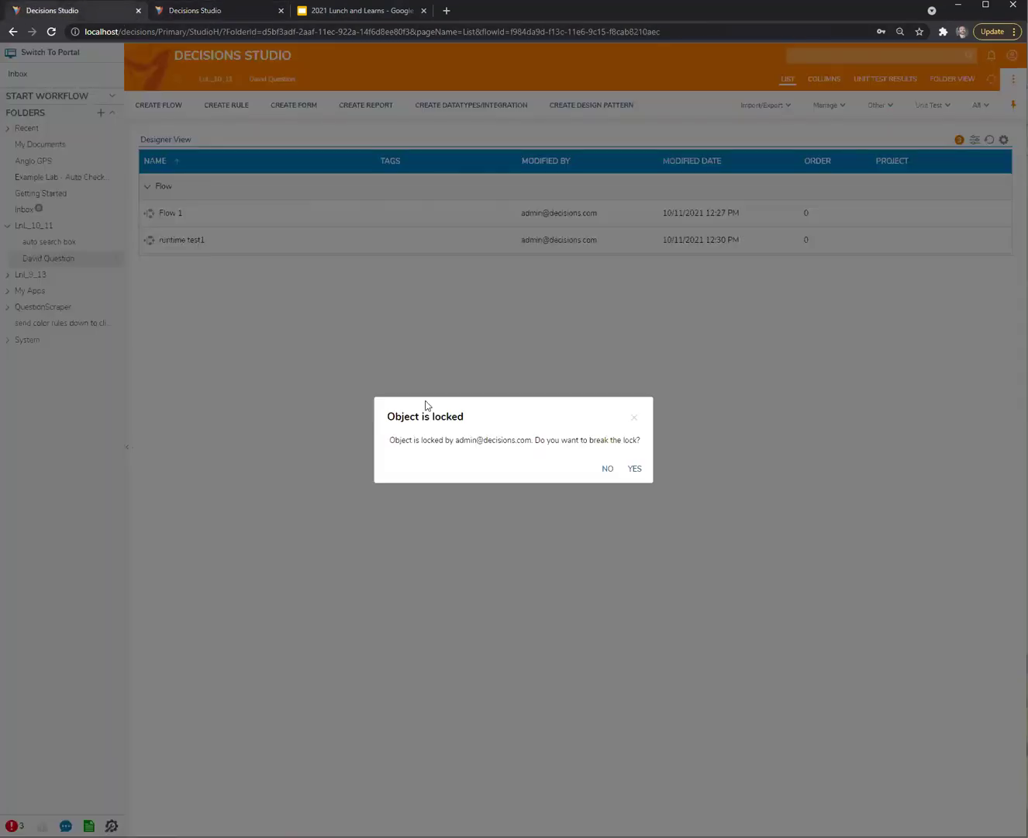
left_click(646, 474)
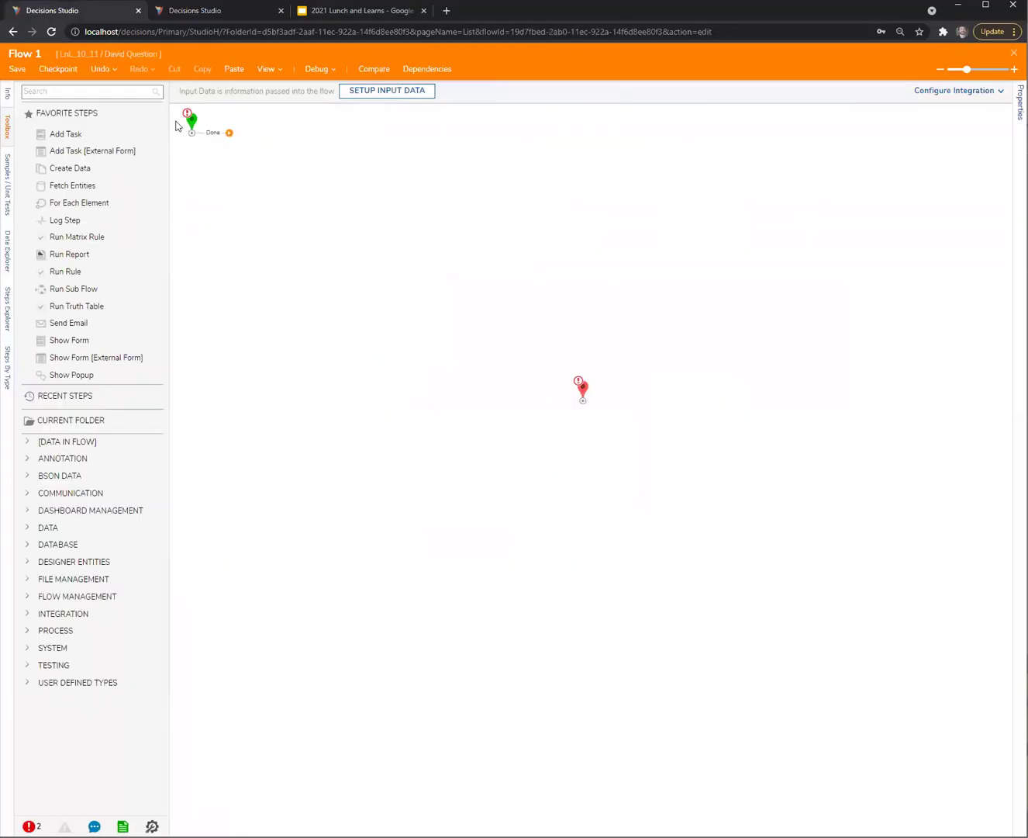
Glance at runtime test1, reopen Flow 1, and compare its saved and edited versions
left_click(192, 124)
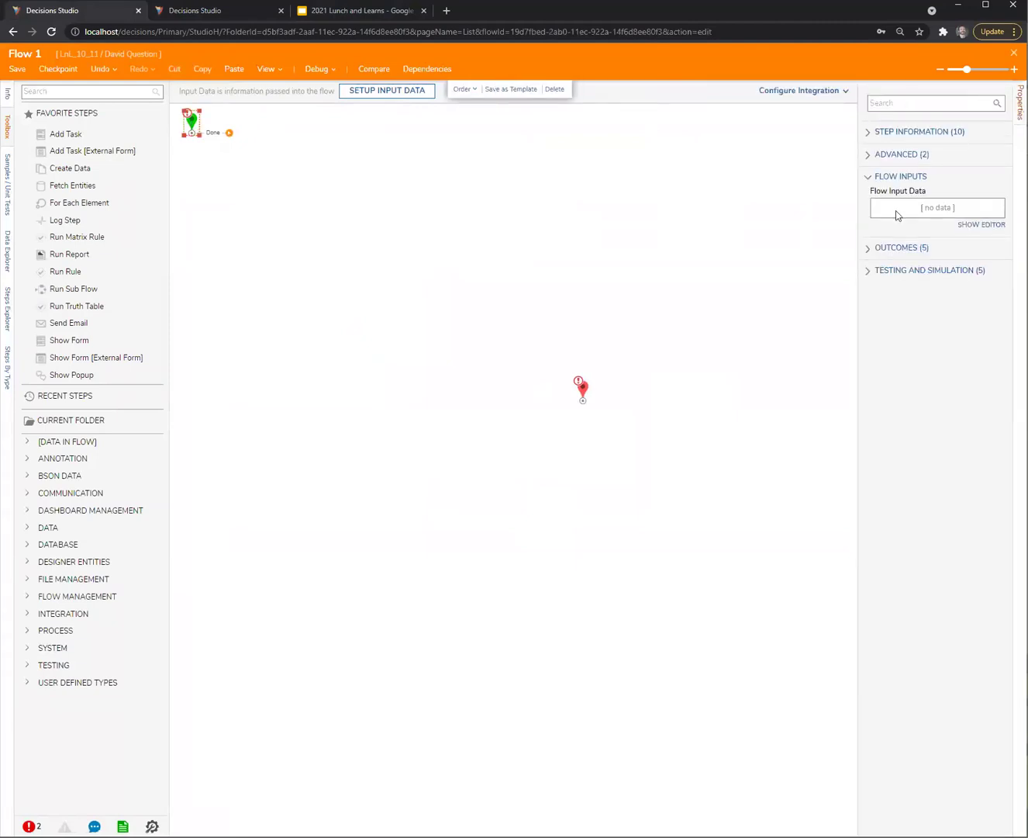
double_click(172, 239)
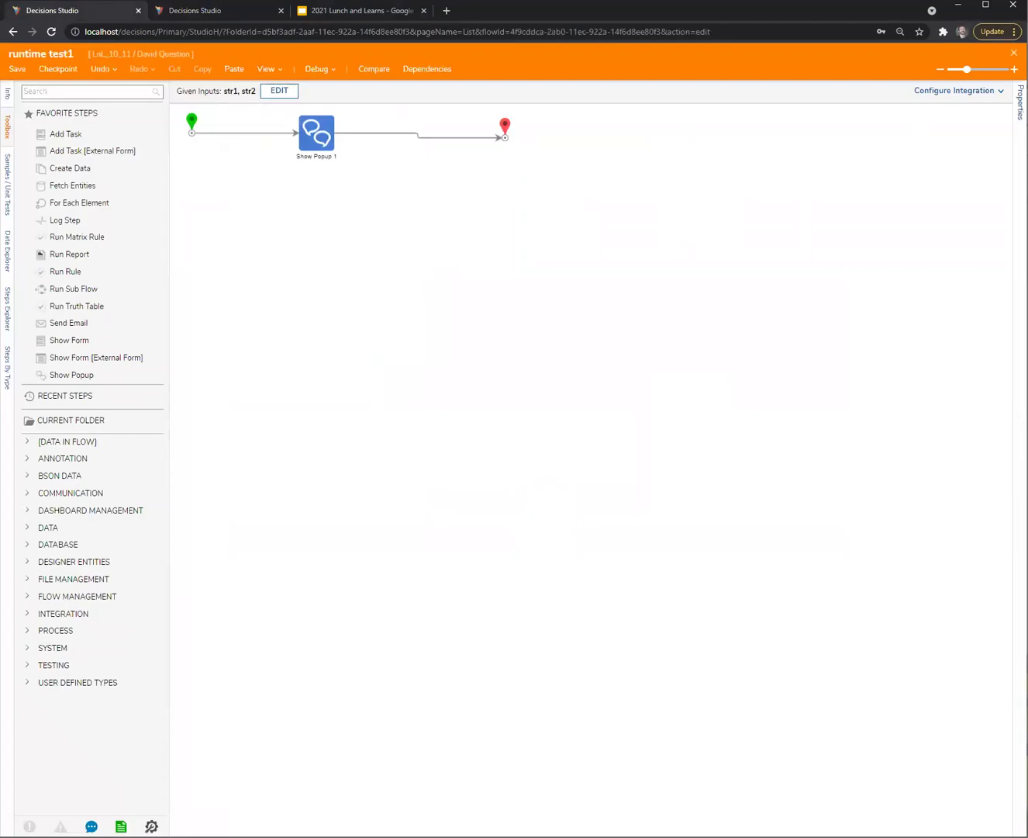
left_click(1015, 53)
double_click(179, 217)
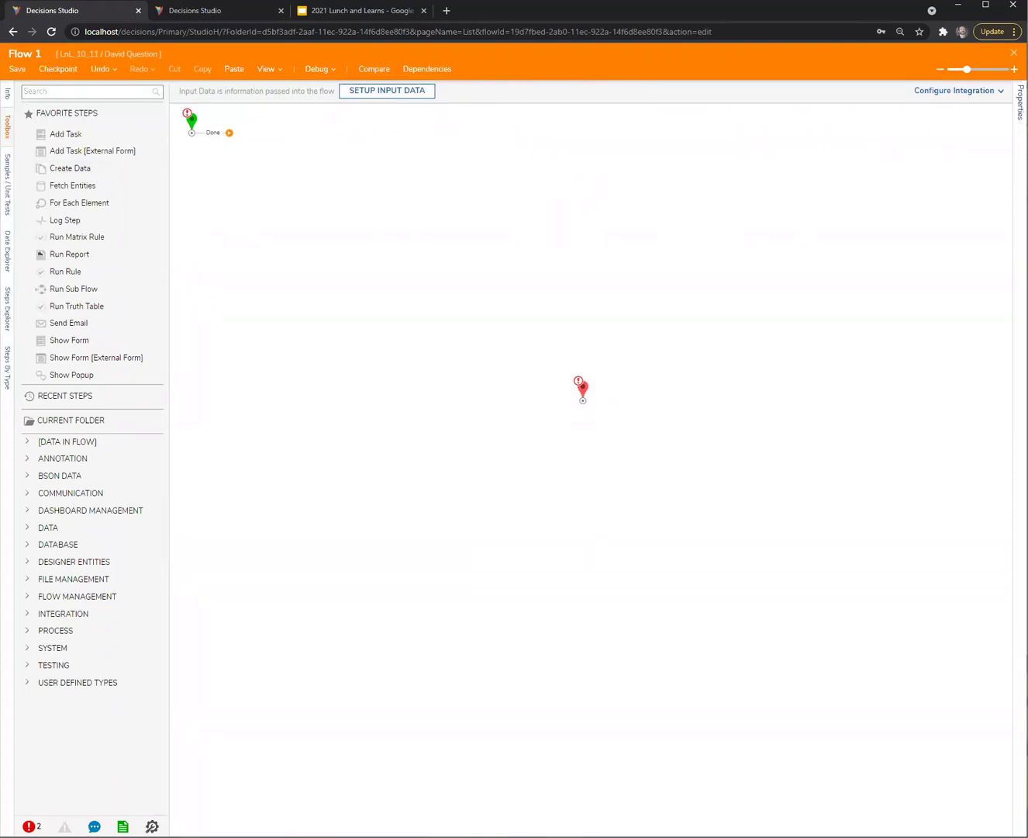
left_click(373, 71)
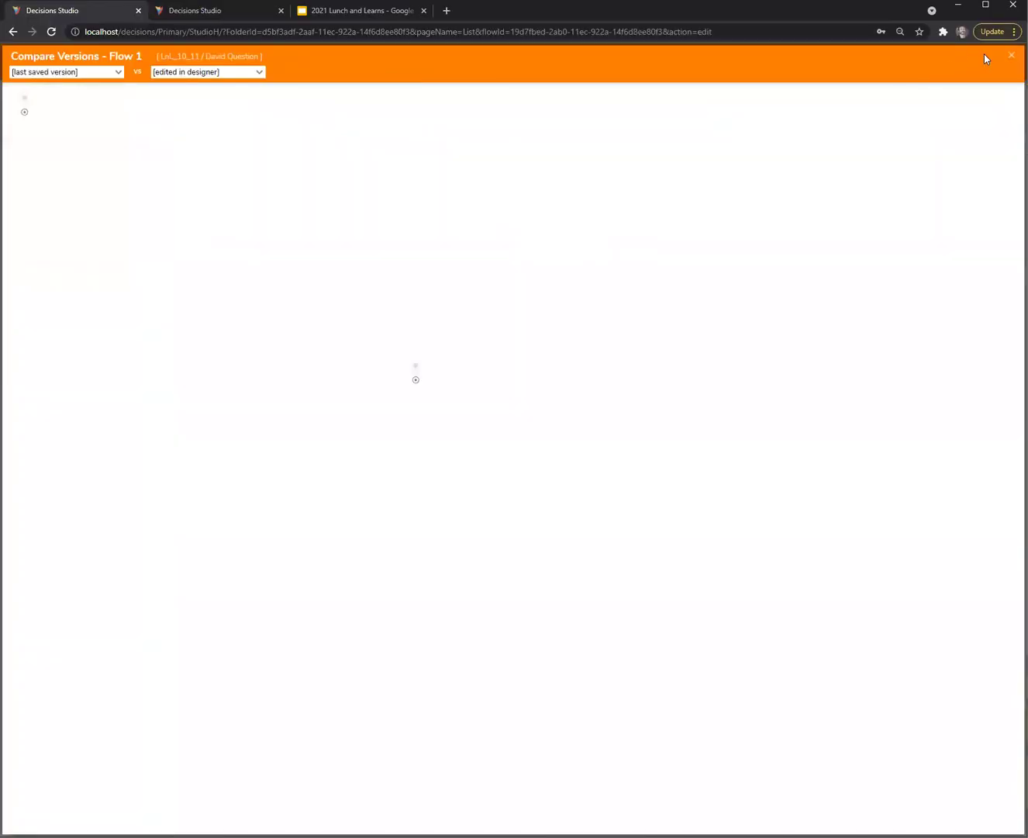
Close the comparison, cancel the checkpoint, and close the Flow 1 copy without saving
left_click(1013, 55)
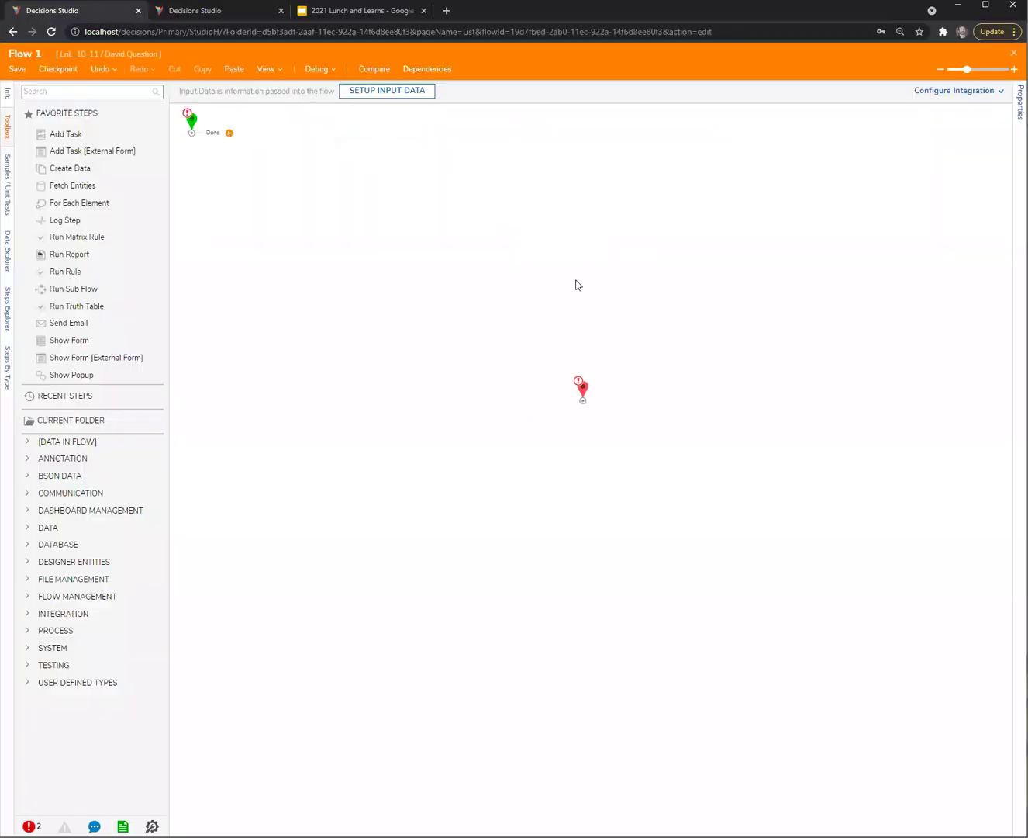
left_click(58, 70)
left_click(559, 503)
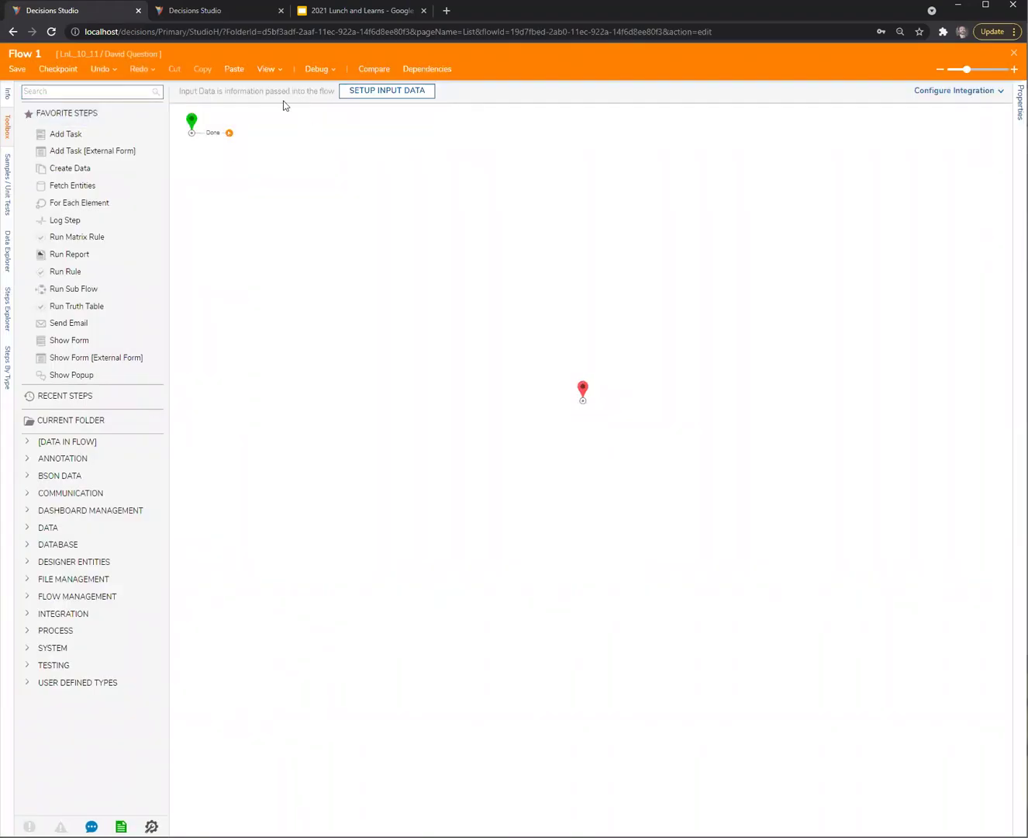
left_click(275, 74)
left_click(592, 237)
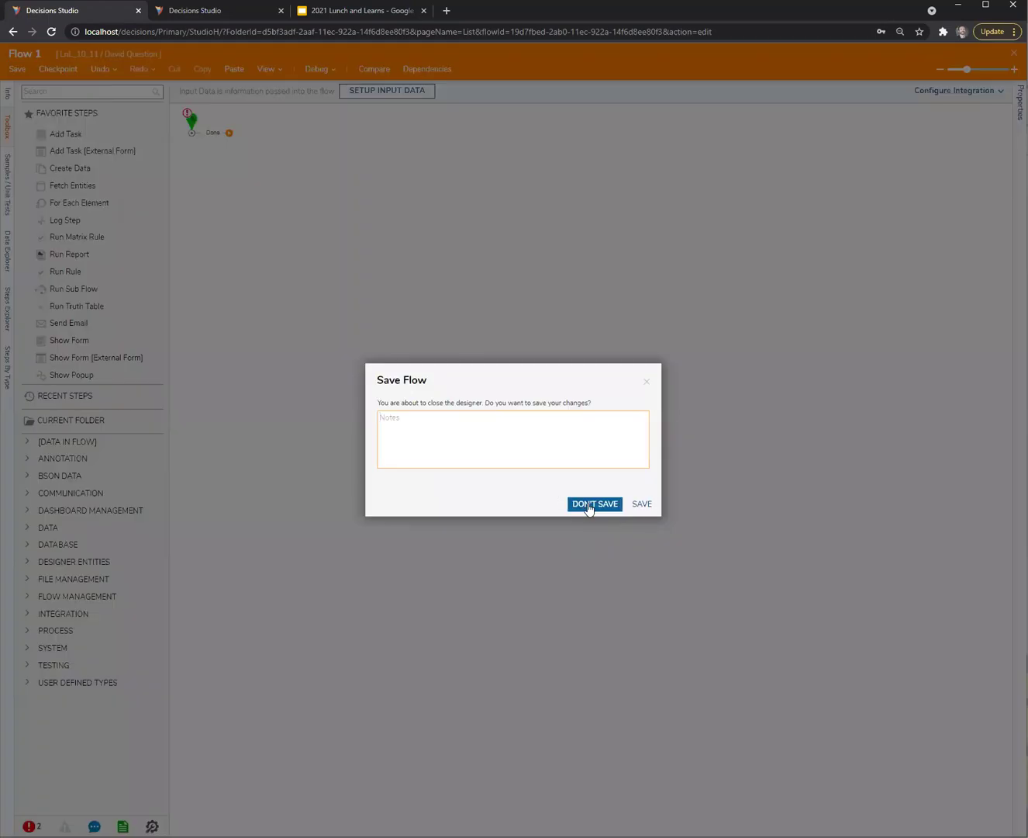
left_click(592, 502)
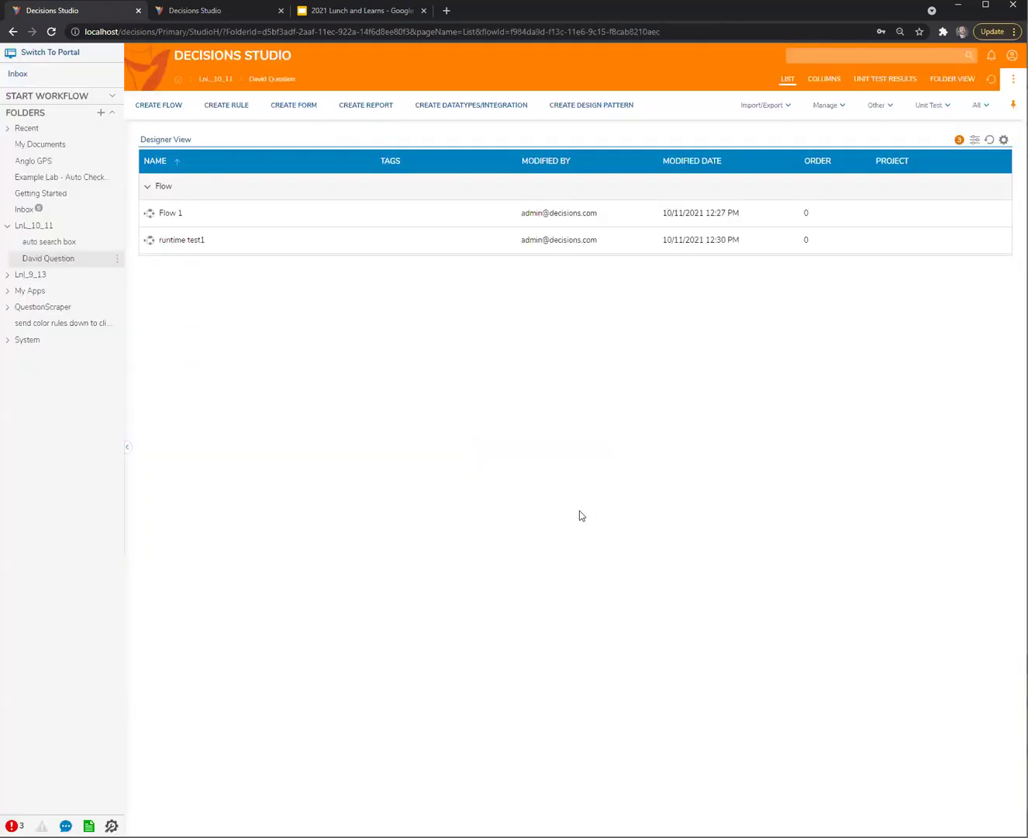
View Flow 1's history and documentation, then return to the Flow 1 designer tab
left_click(247, 235)
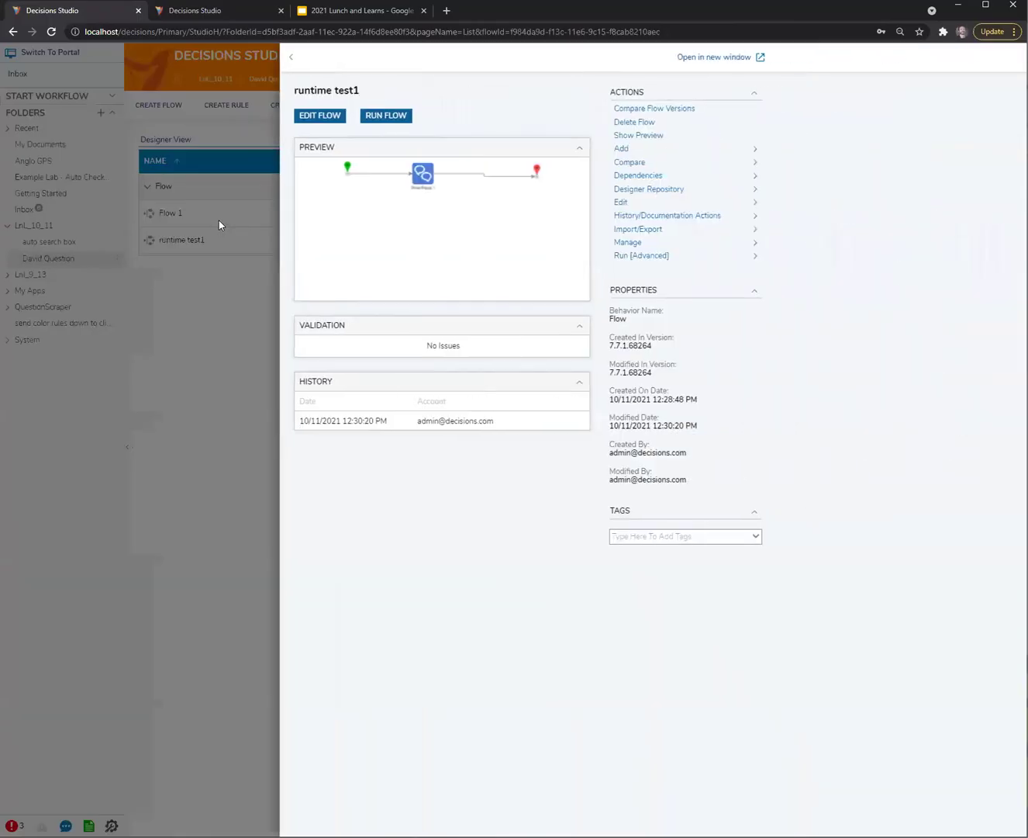
left_click(218, 220)
right_click(223, 217)
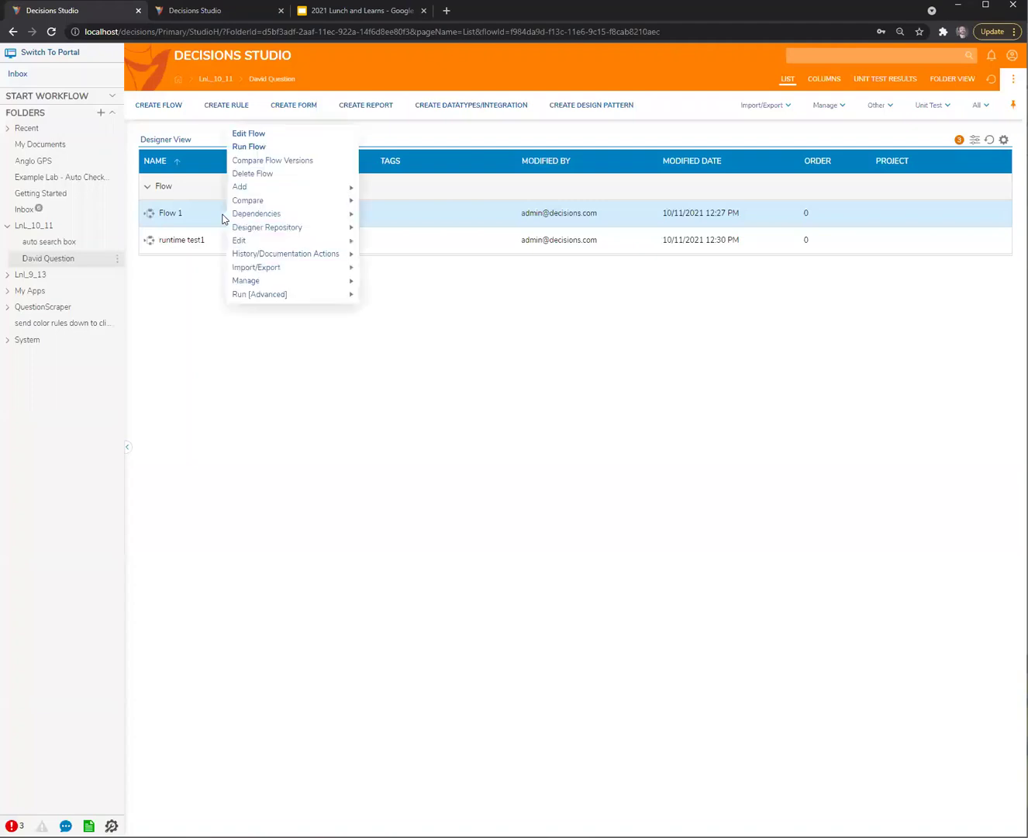
mouse_move(302, 254)
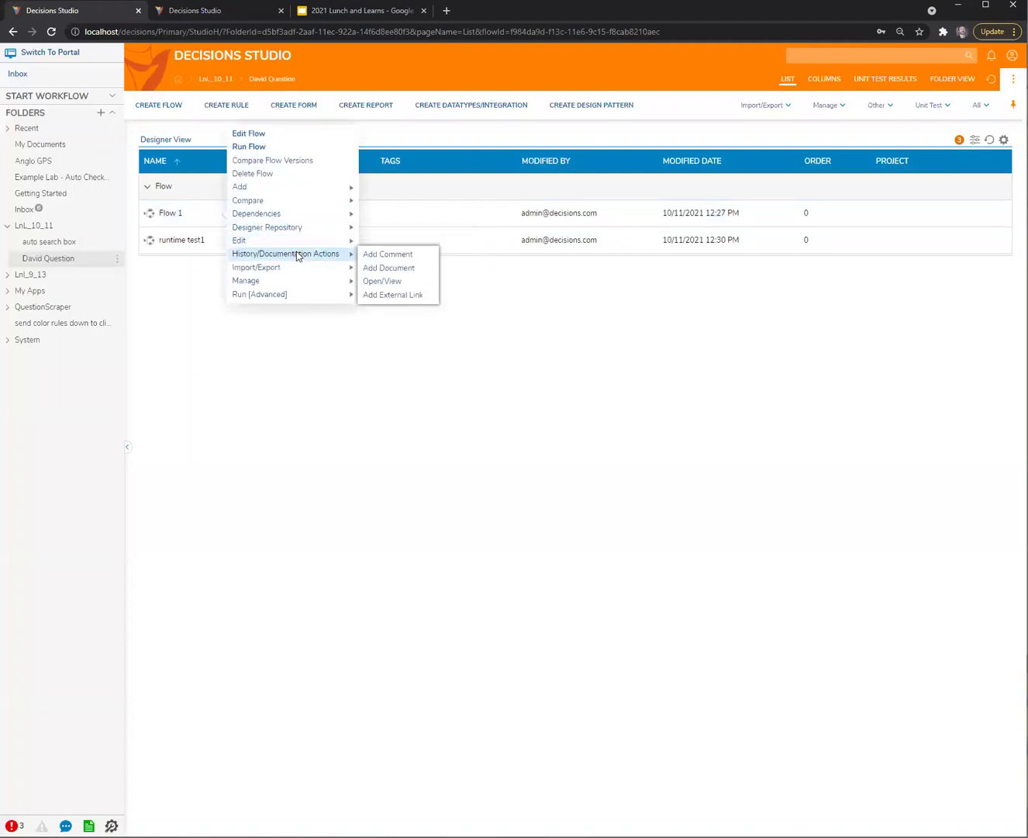
left_click(395, 289)
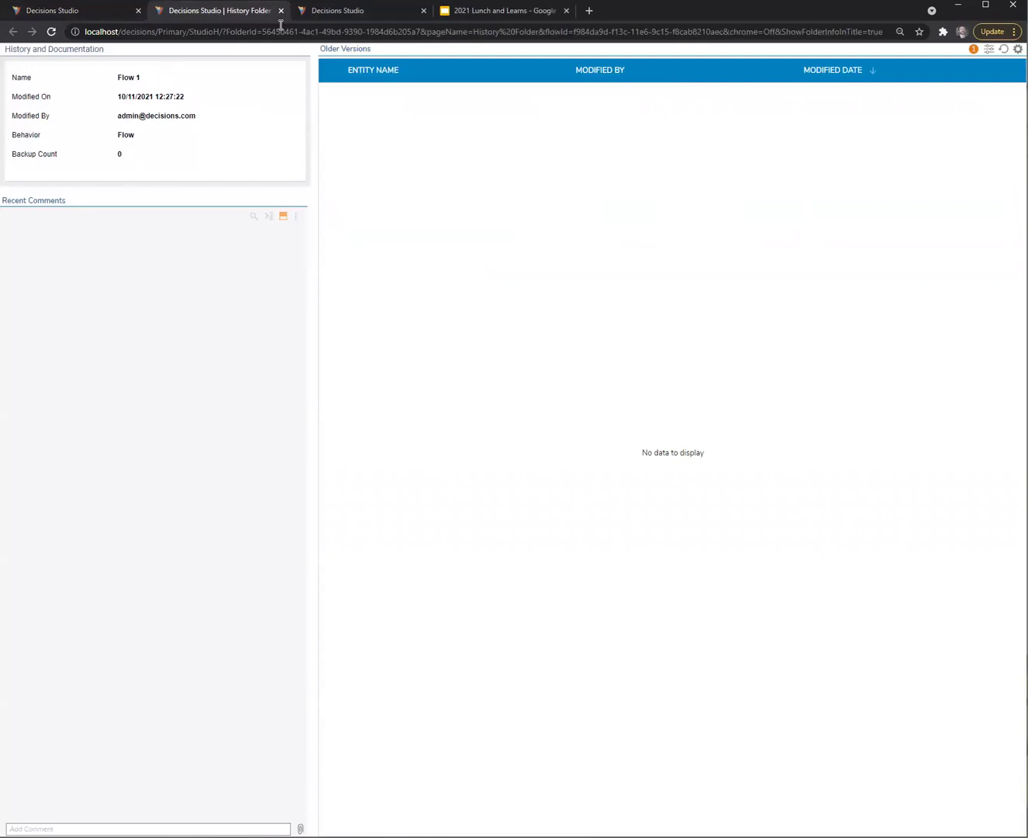
left_click(281, 12)
left_click(219, 14)
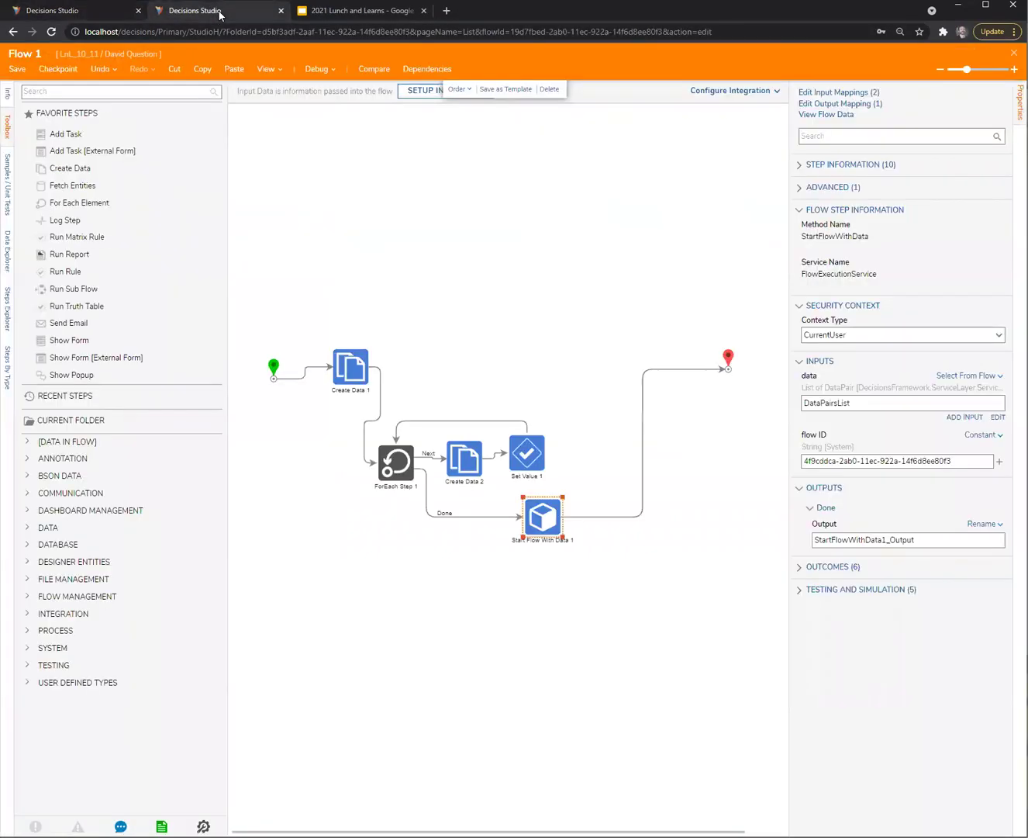
Save Flow 1 and check its details in the folder listing
left_click(398, 239)
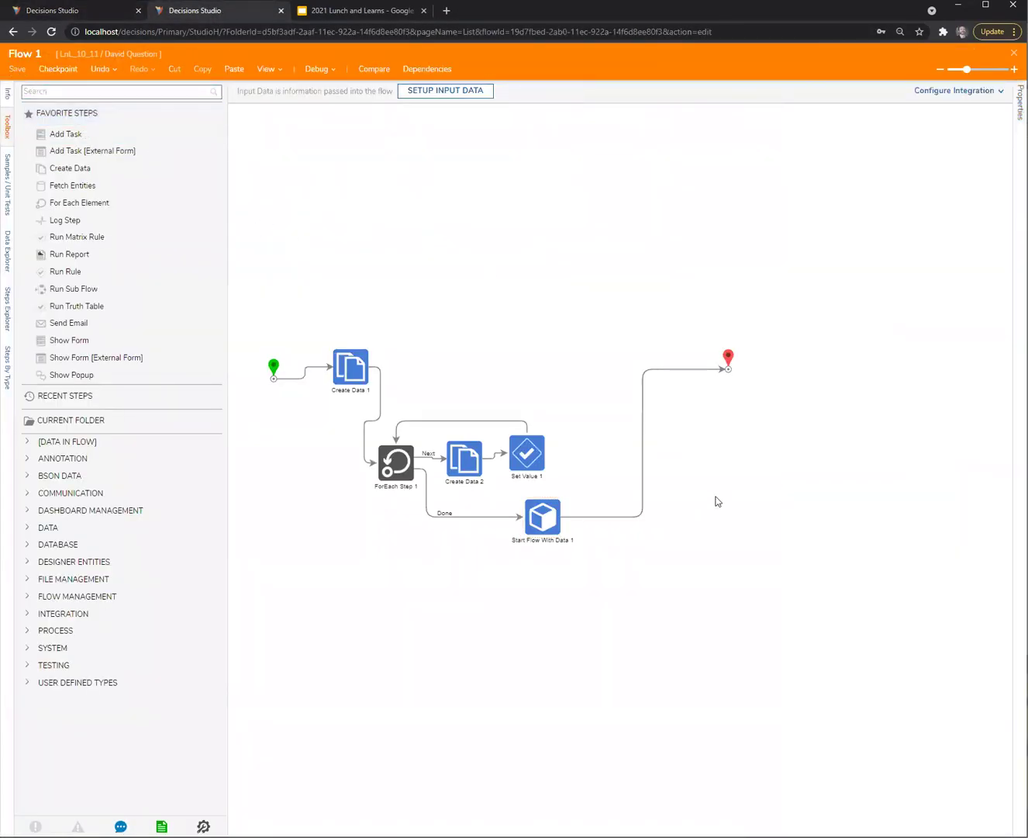
key("ctrl+s")
left_click(643, 504)
left_click(113, 15)
left_click(228, 213)
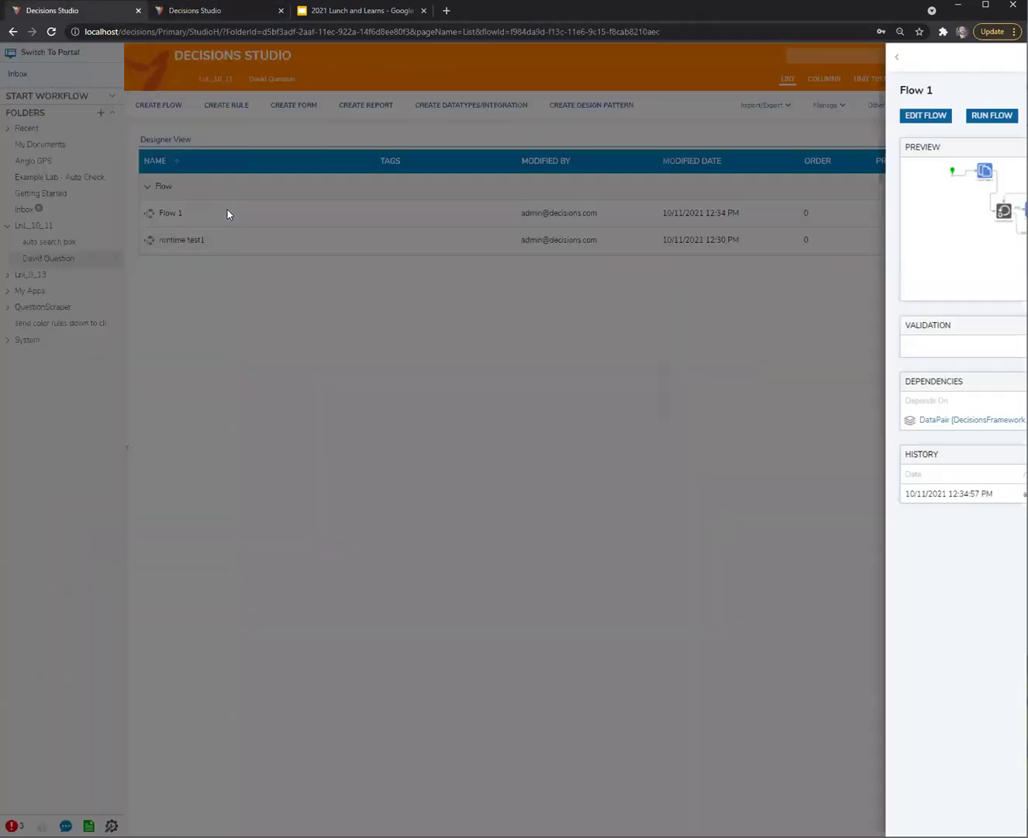
left_click(191, 233)
Review Start Flow With Data 1's settings and Create Data 1's data pair list
left_click(190, 12)
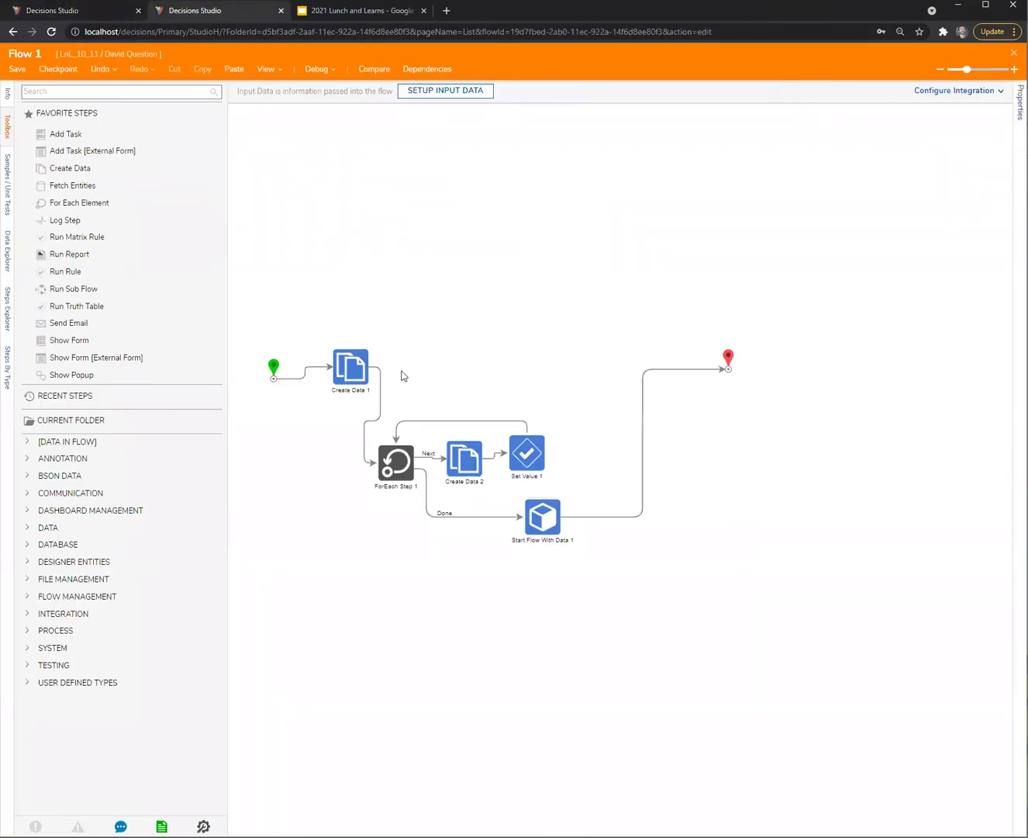
left_click(543, 518)
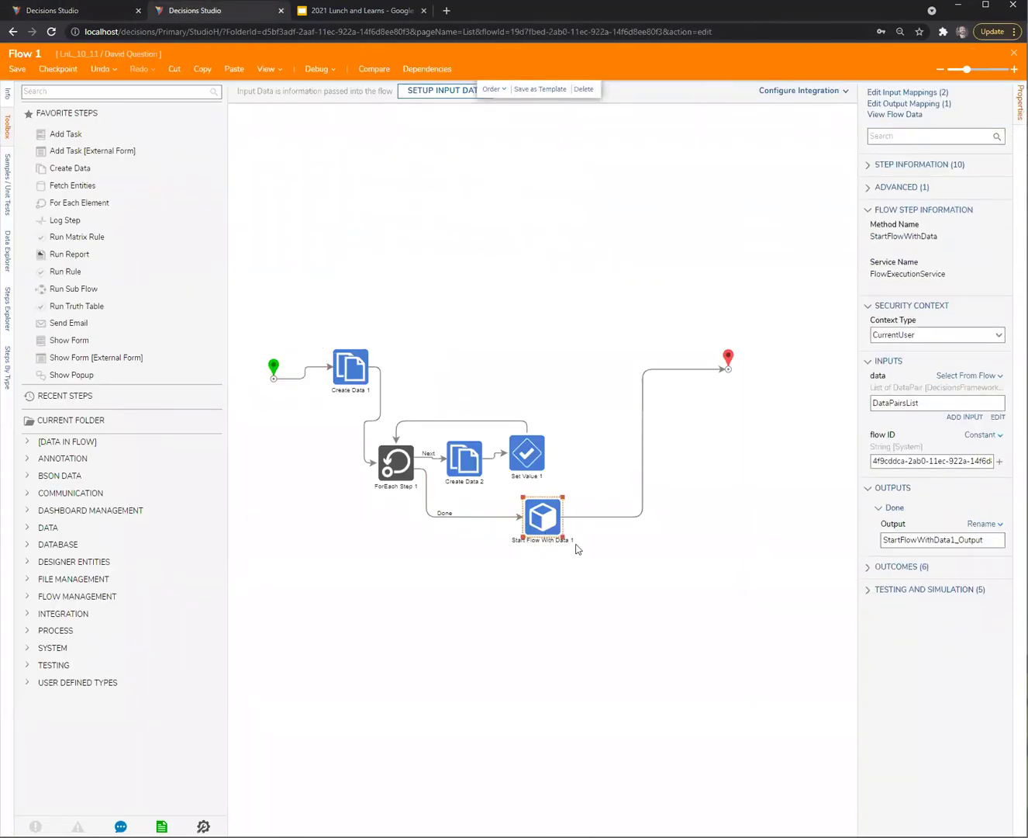
left_click_drag(865, 494, 788, 502)
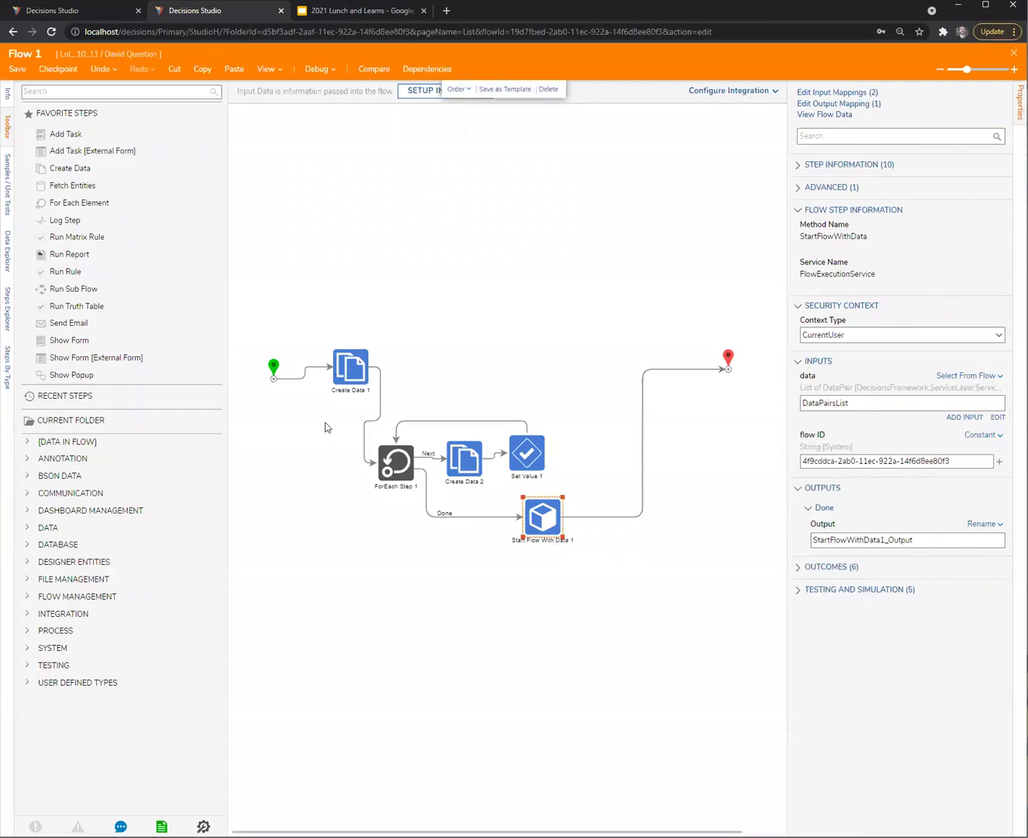
left_click(351, 382)
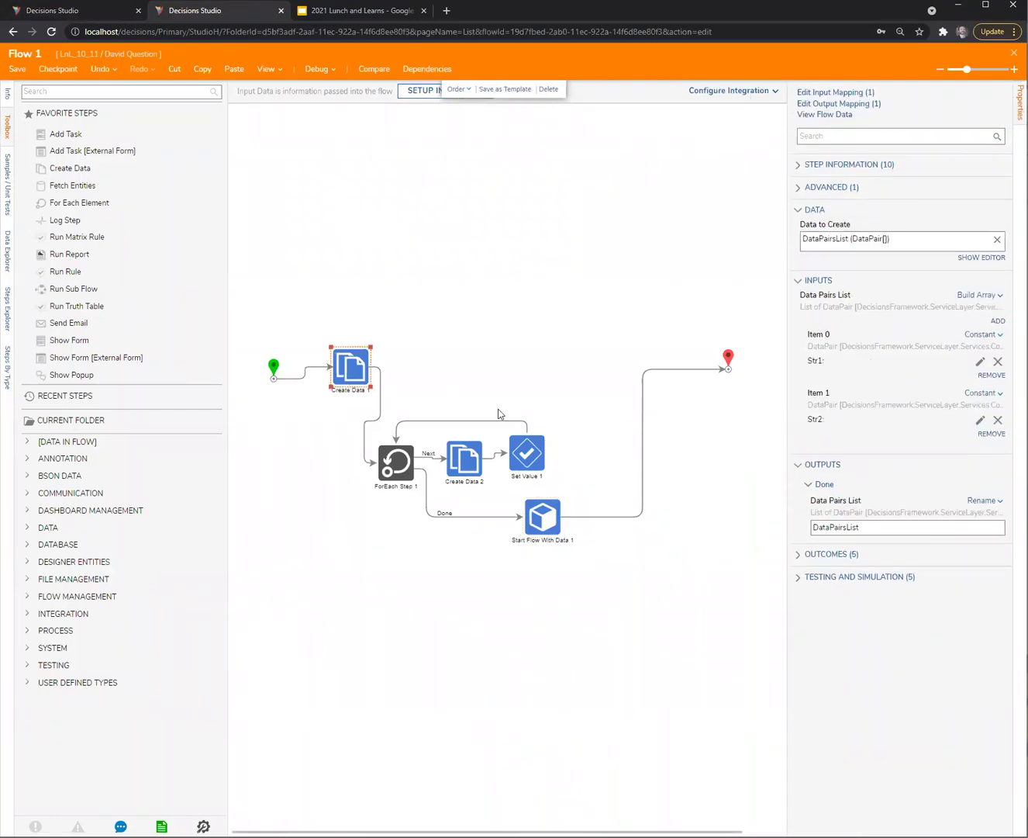
Open runtime test1 in the designer to check its str1 and str2 inputs, then return to Flow 1
left_click(121, 15)
left_click(211, 245)
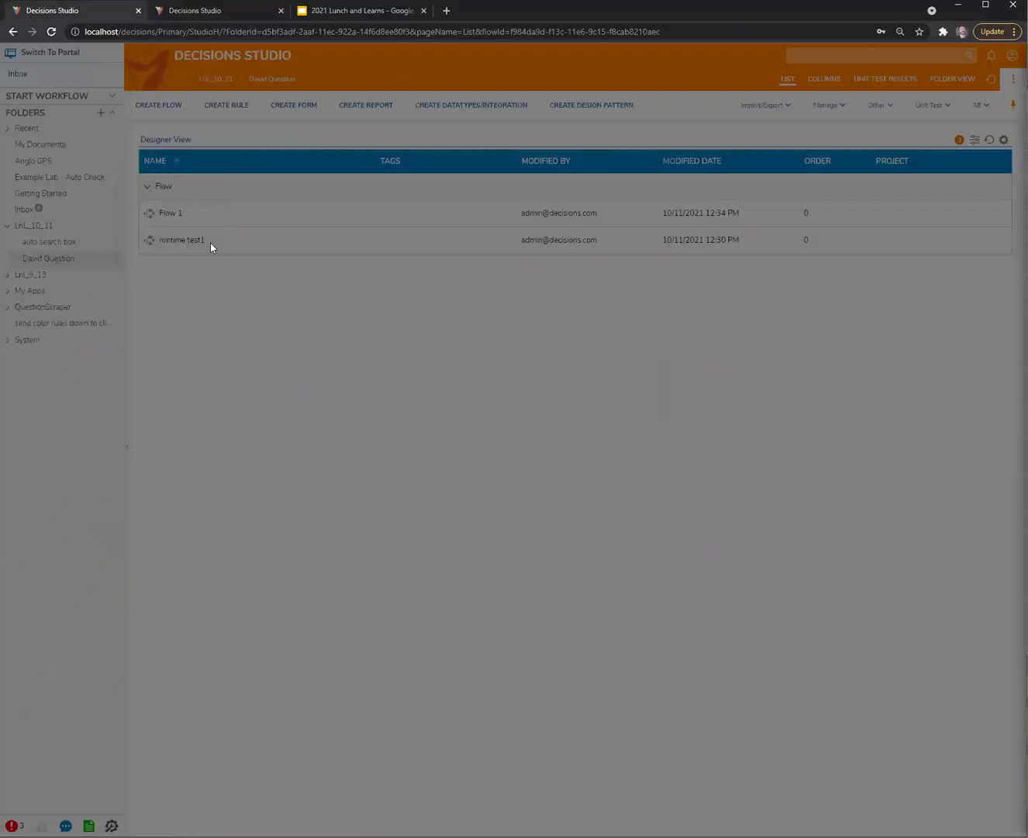
left_click(187, 241)
left_click(178, 241)
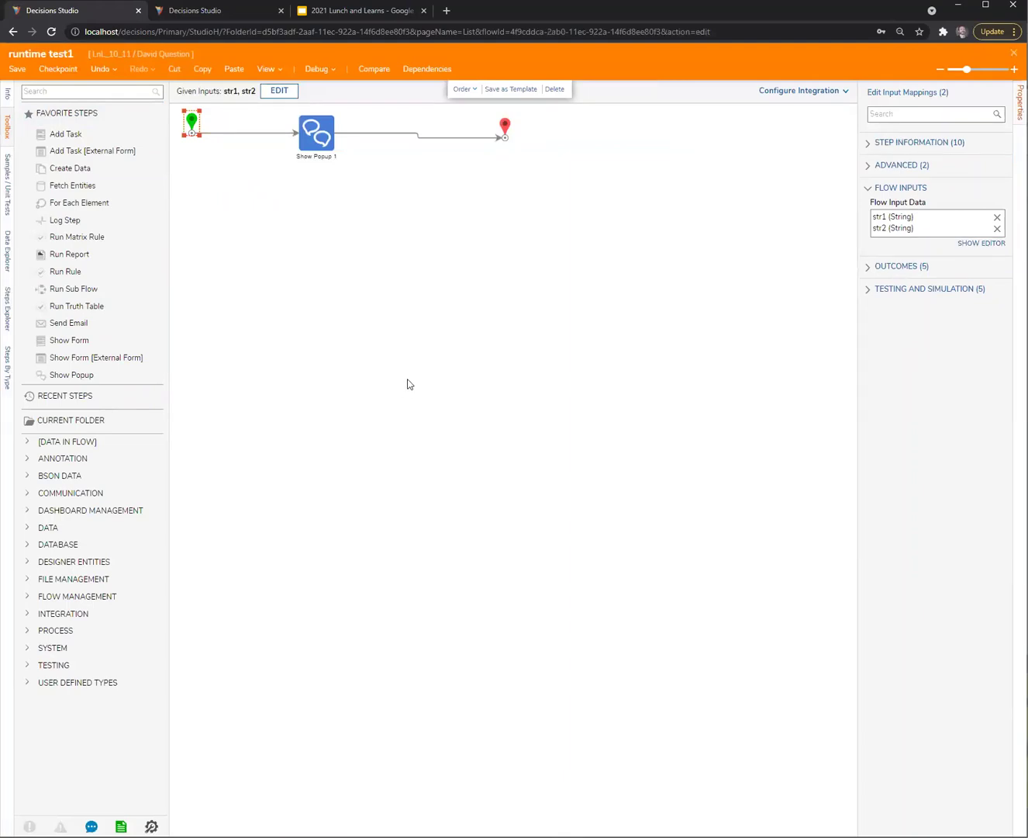
left_click(209, 11)
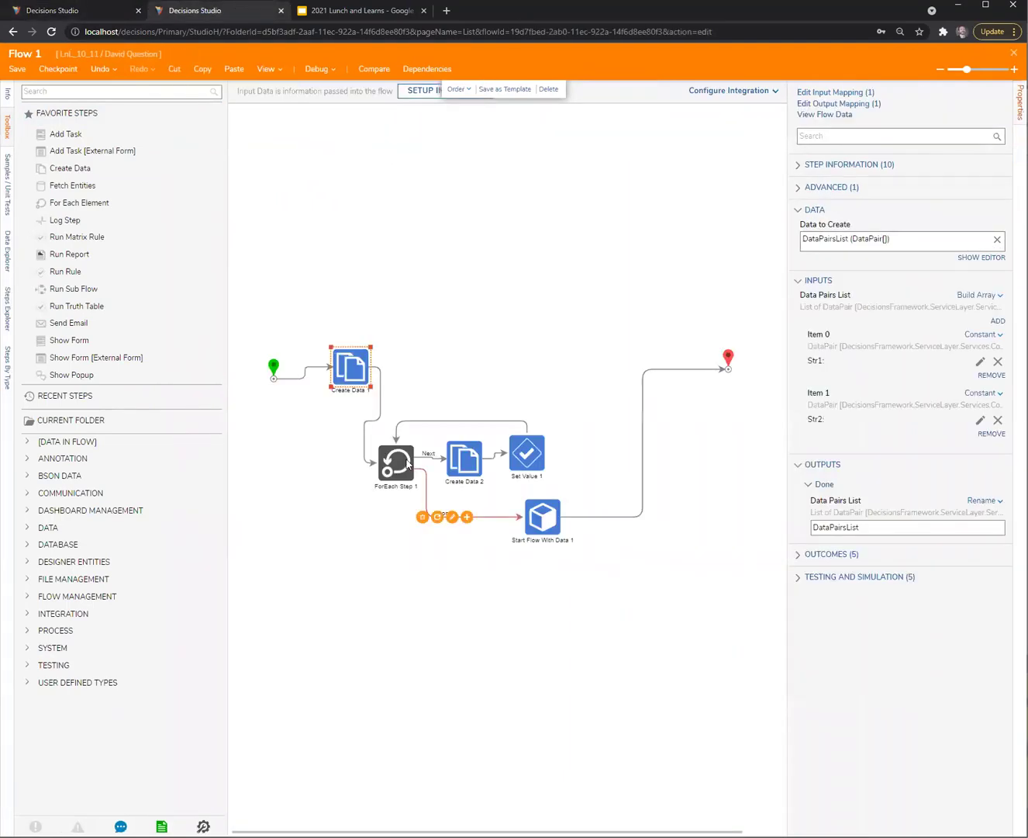
Rename data pairs Str1 and Str2 to str1 and str2, then debug Flow 1 for the popup
left_click(980, 361)
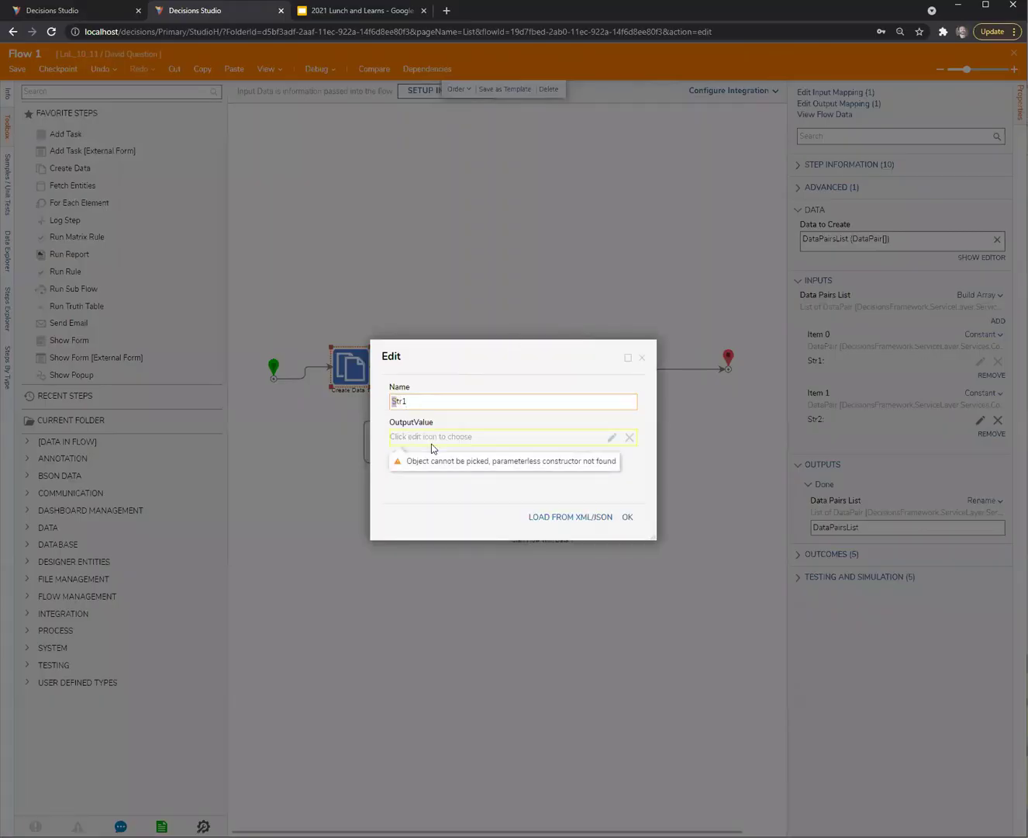
type("s")
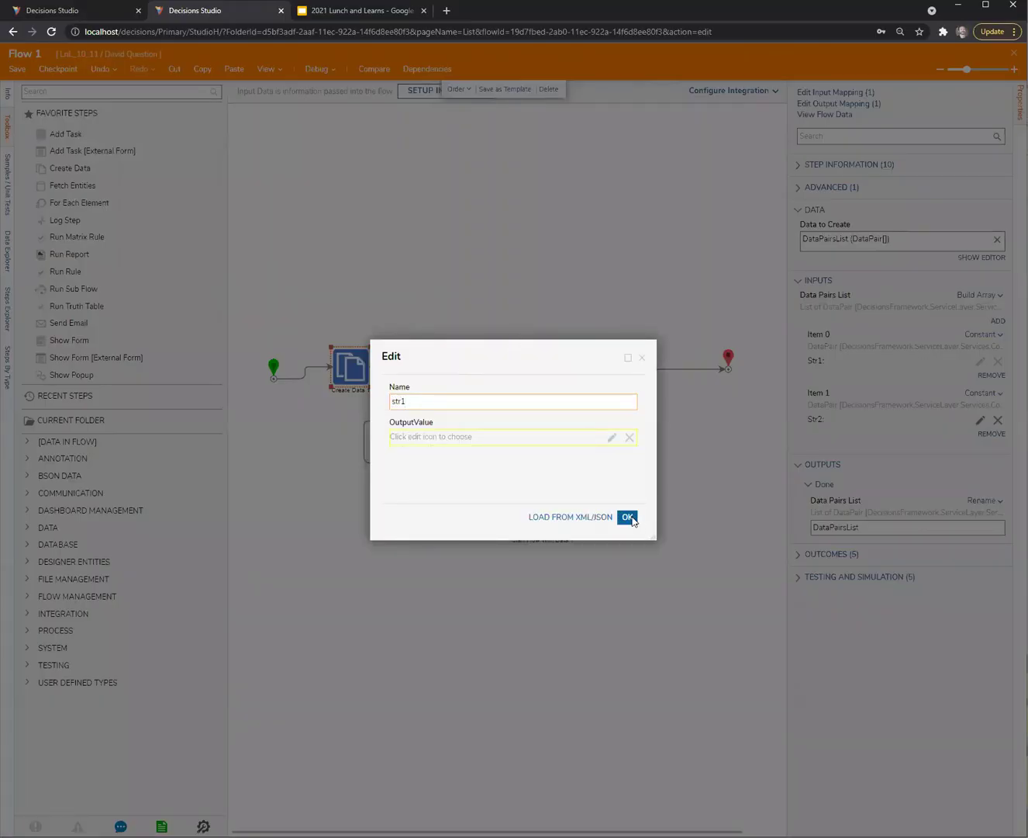
left_click(625, 518)
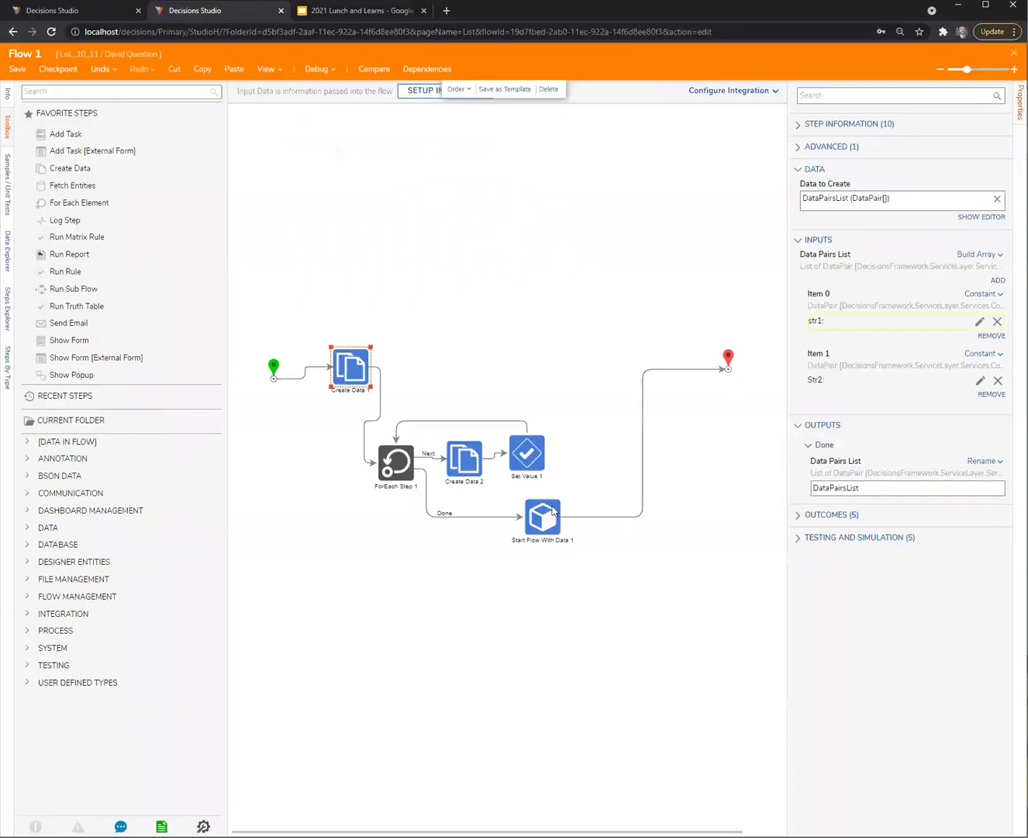
left_click(980, 380)
left_click_drag(397, 401, 379, 406)
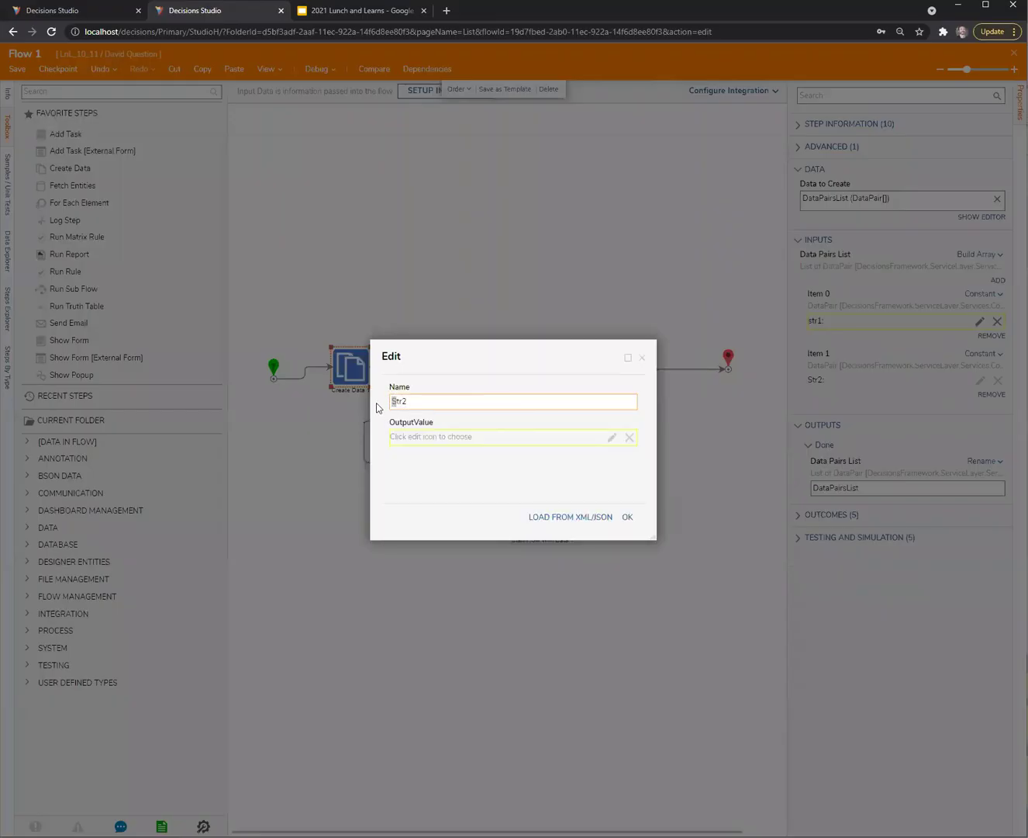
type("s")
left_click(644, 570)
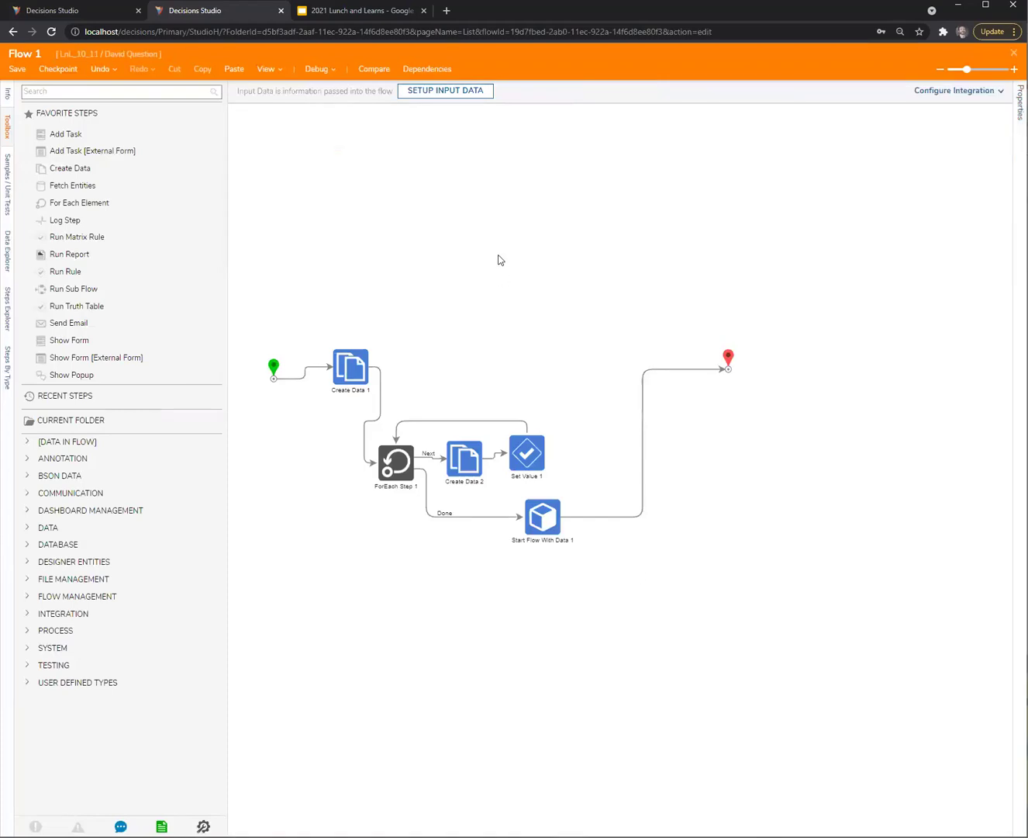
left_click(315, 69)
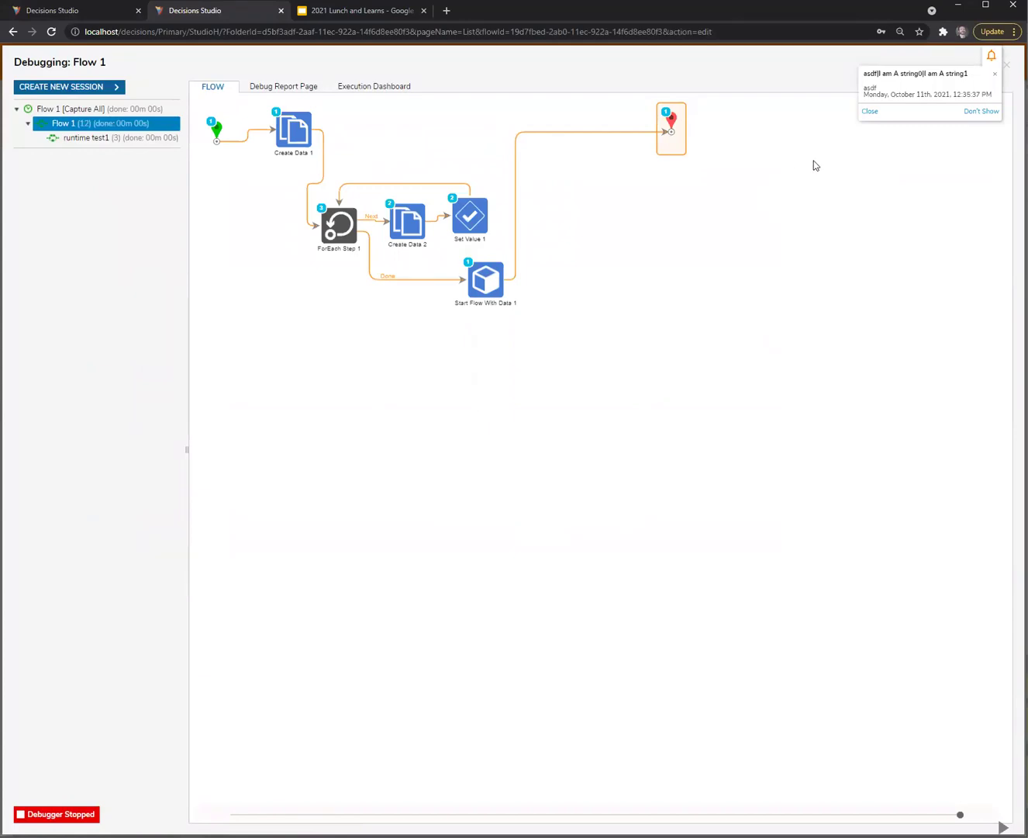
left_click(1005, 64)
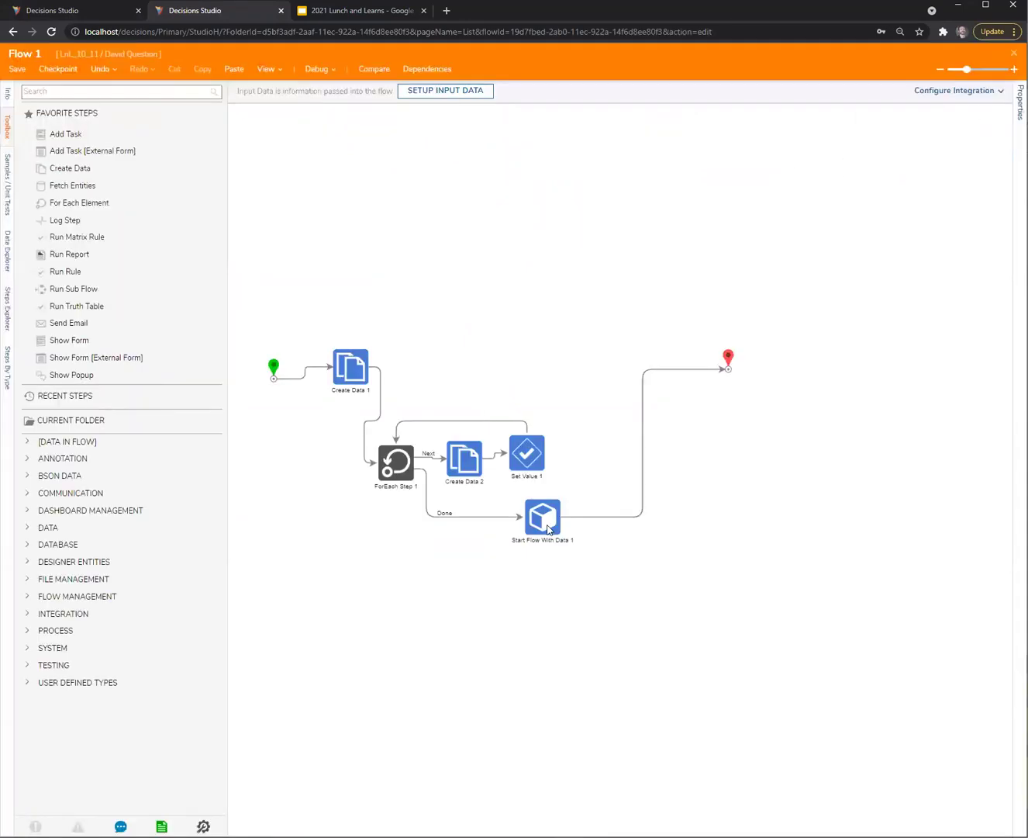
Review Set Value 1, Create Data 2 and Create Data 1 settings and the flow's start inputs
left_click(548, 528)
left_click(530, 458)
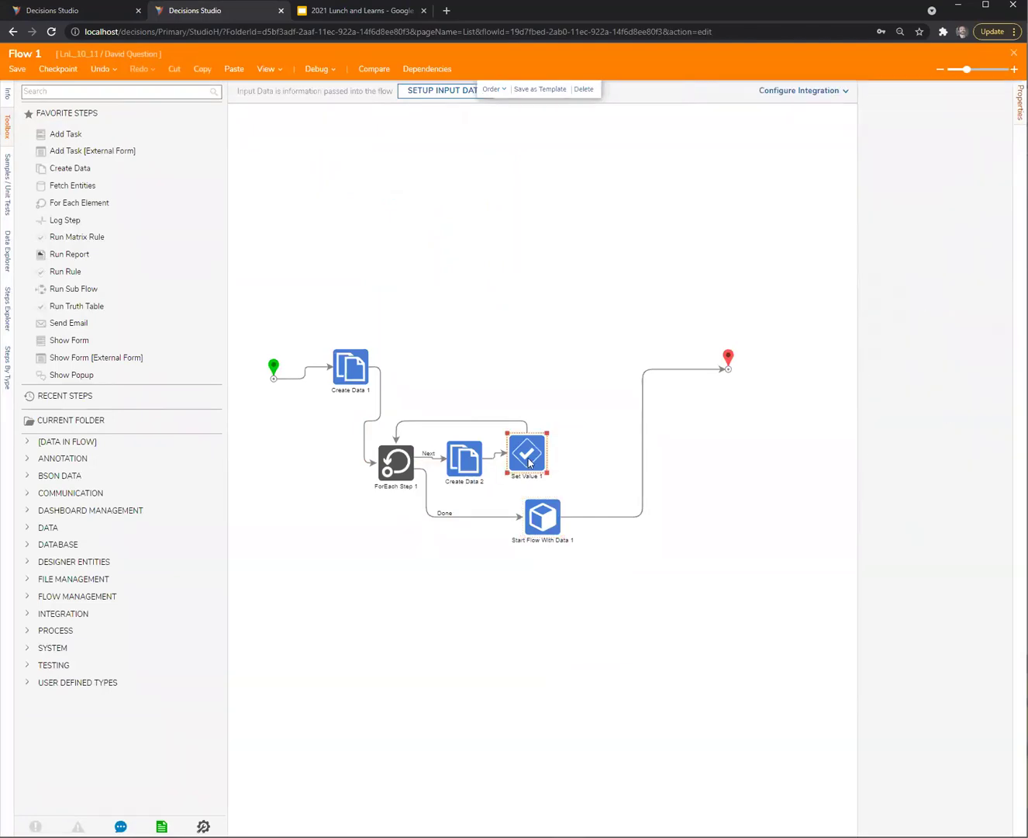
left_click(466, 465)
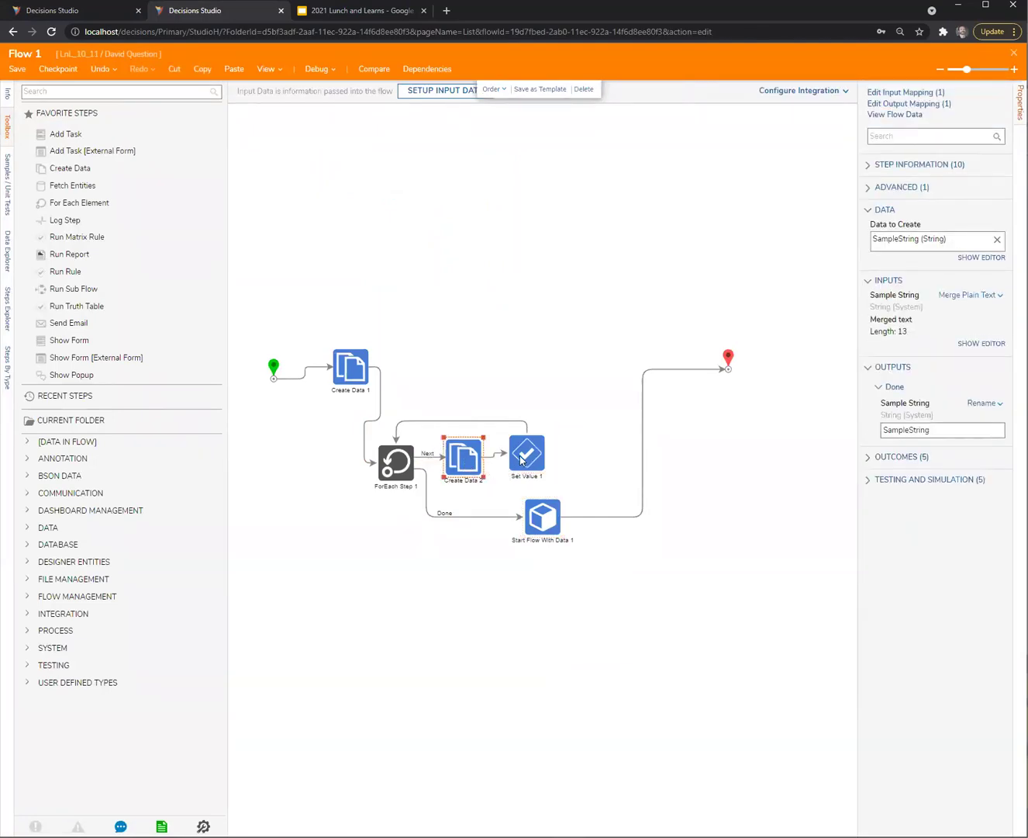
left_click_drag(526, 460, 527, 465)
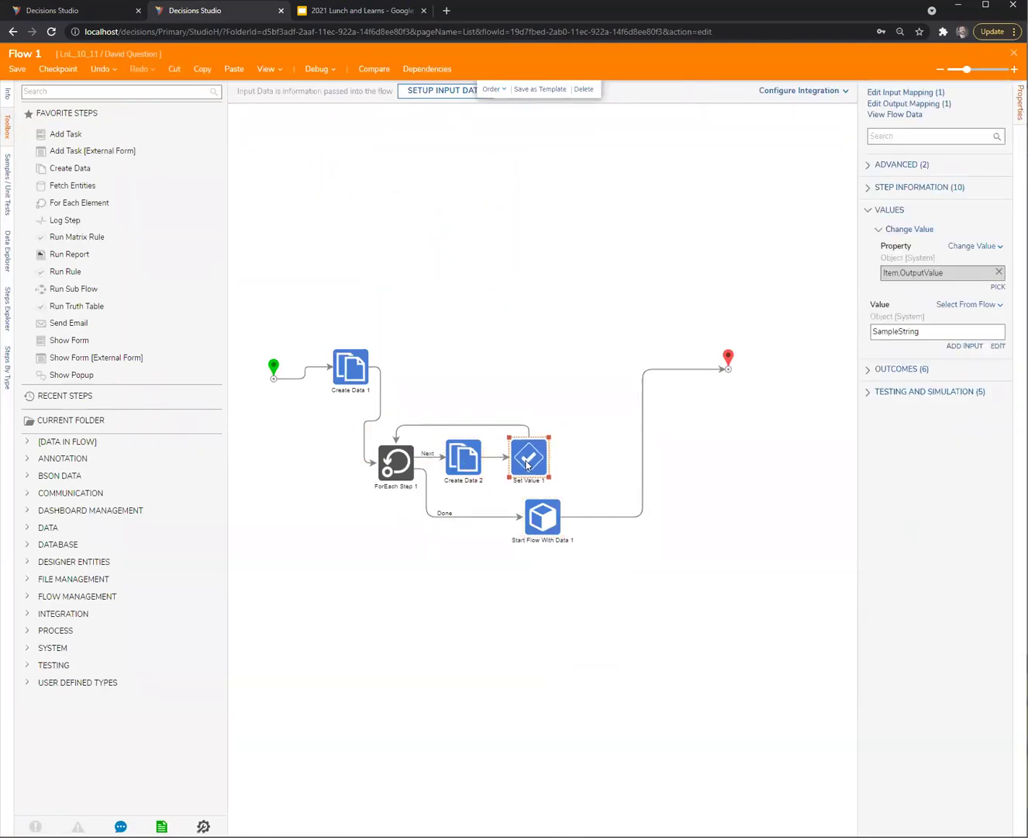
left_click(510, 601)
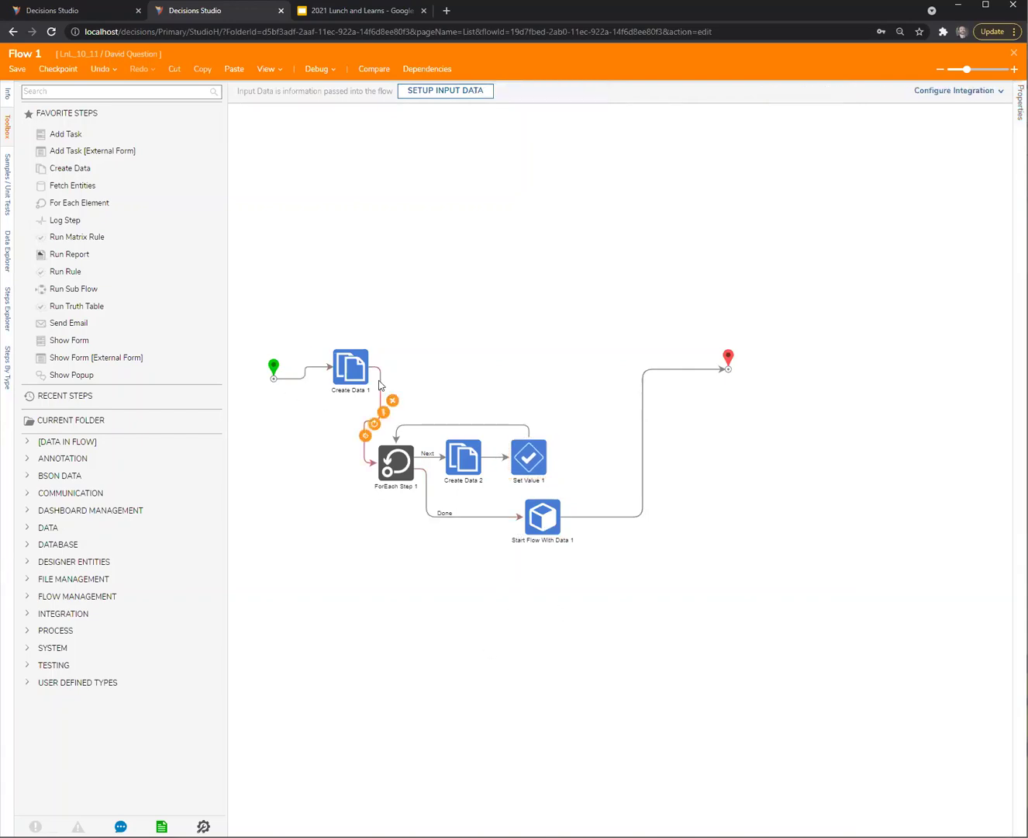
left_click(359, 368)
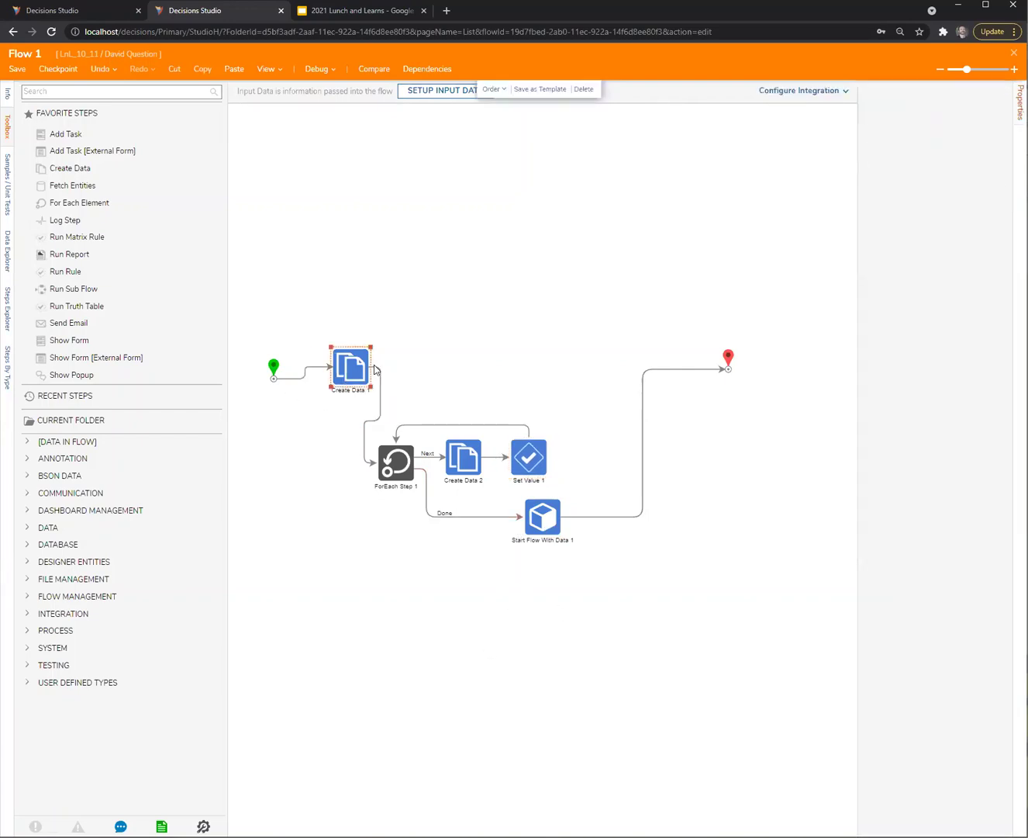
left_click(274, 363)
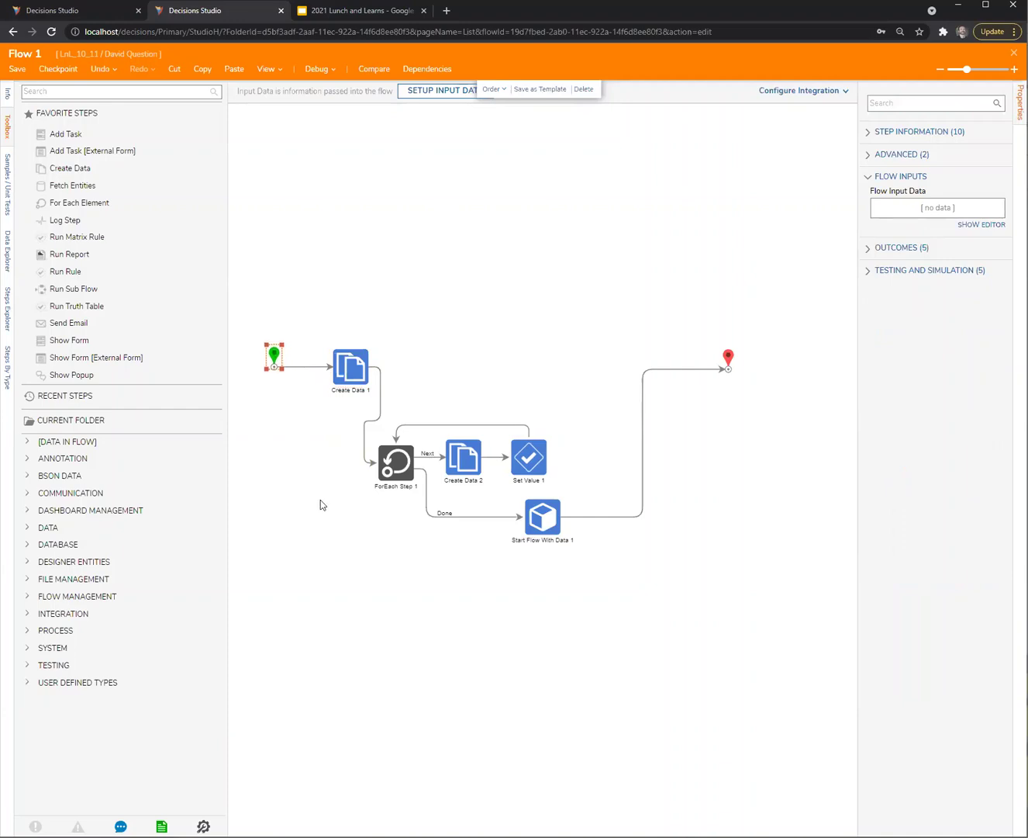
Move the loop steps up level with Create Data 1 and place the end beside Start Flow With Data 1
left_click_drag(697, 610, 771, 602)
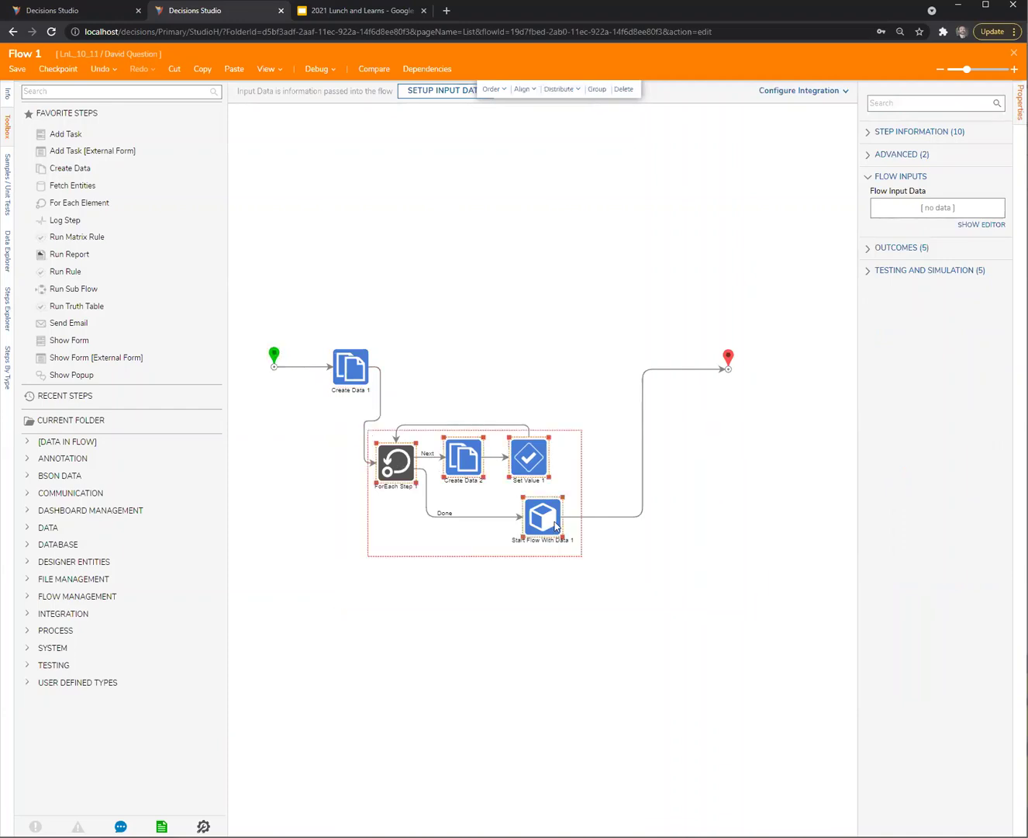
left_click_drag(544, 517, 579, 426)
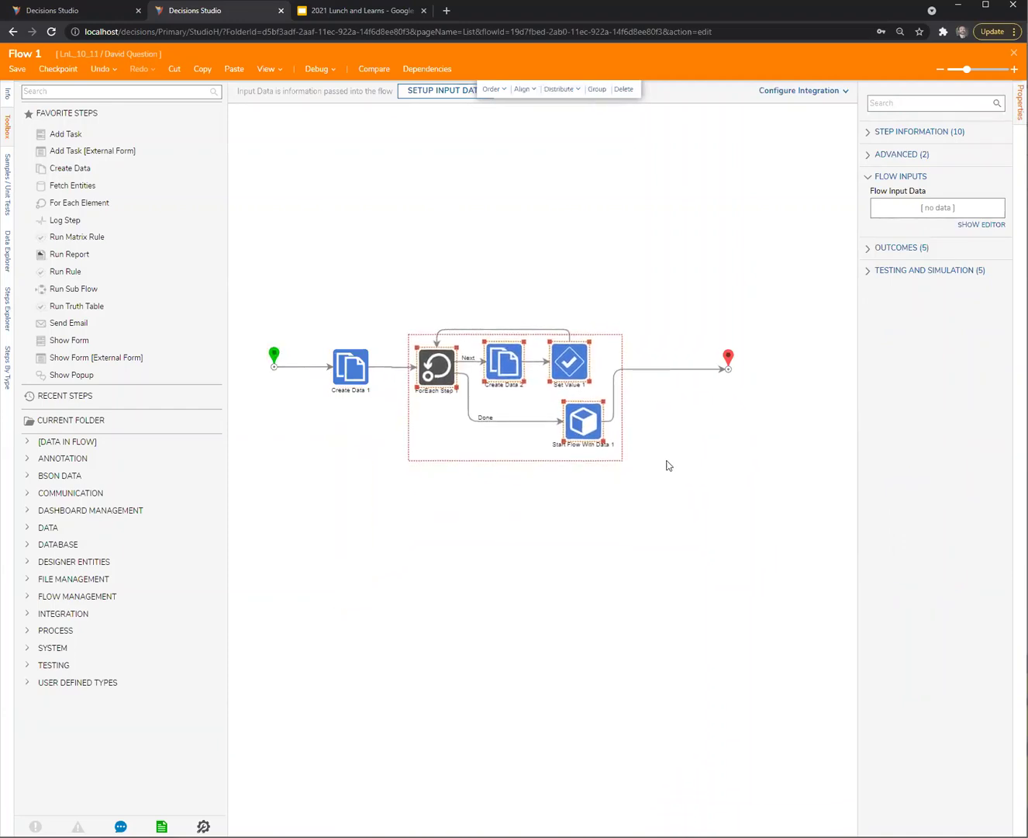
left_click(700, 446)
left_click(725, 371)
left_click_drag(725, 370, 687, 421)
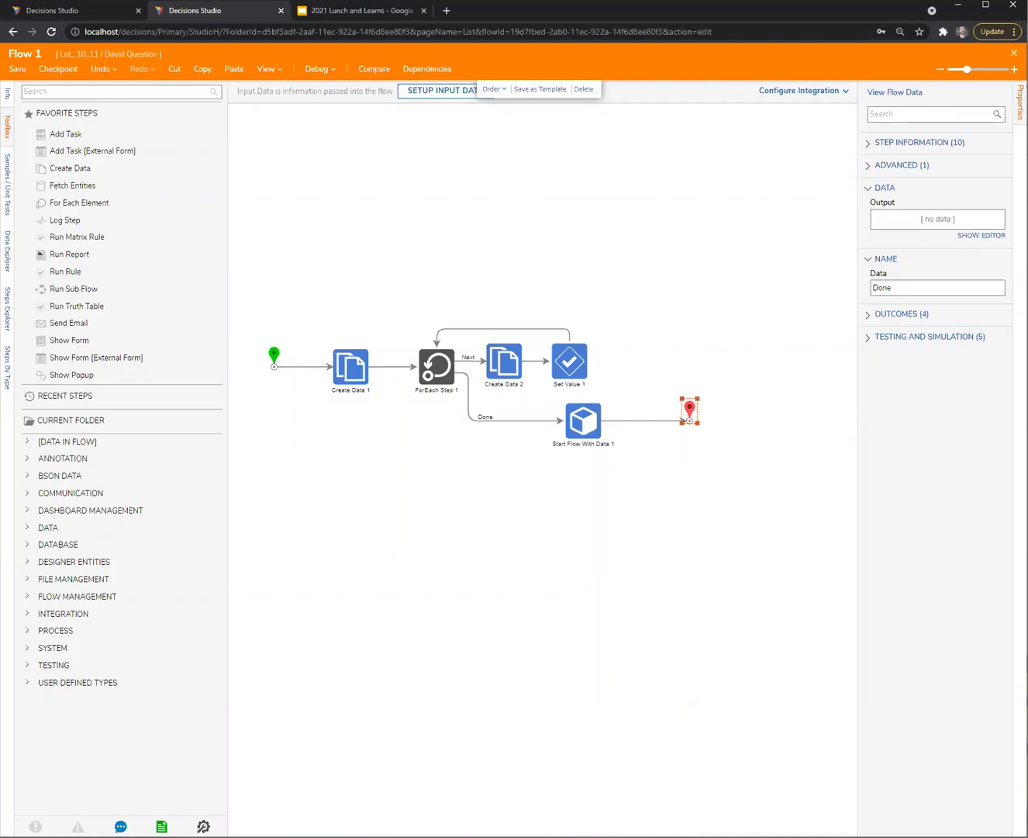
Save Flow 1, then create flow structure dynTest1 with text fields str1 and str2
left_click(1014, 52)
left_click(643, 503)
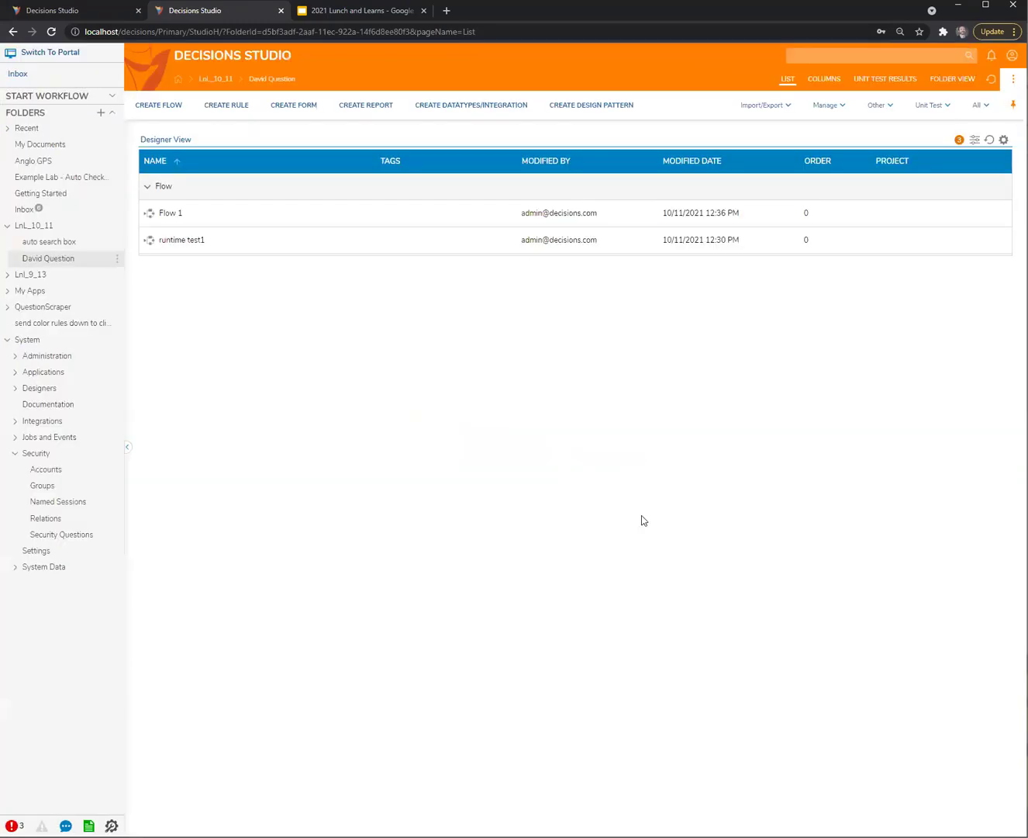
left_click(486, 108)
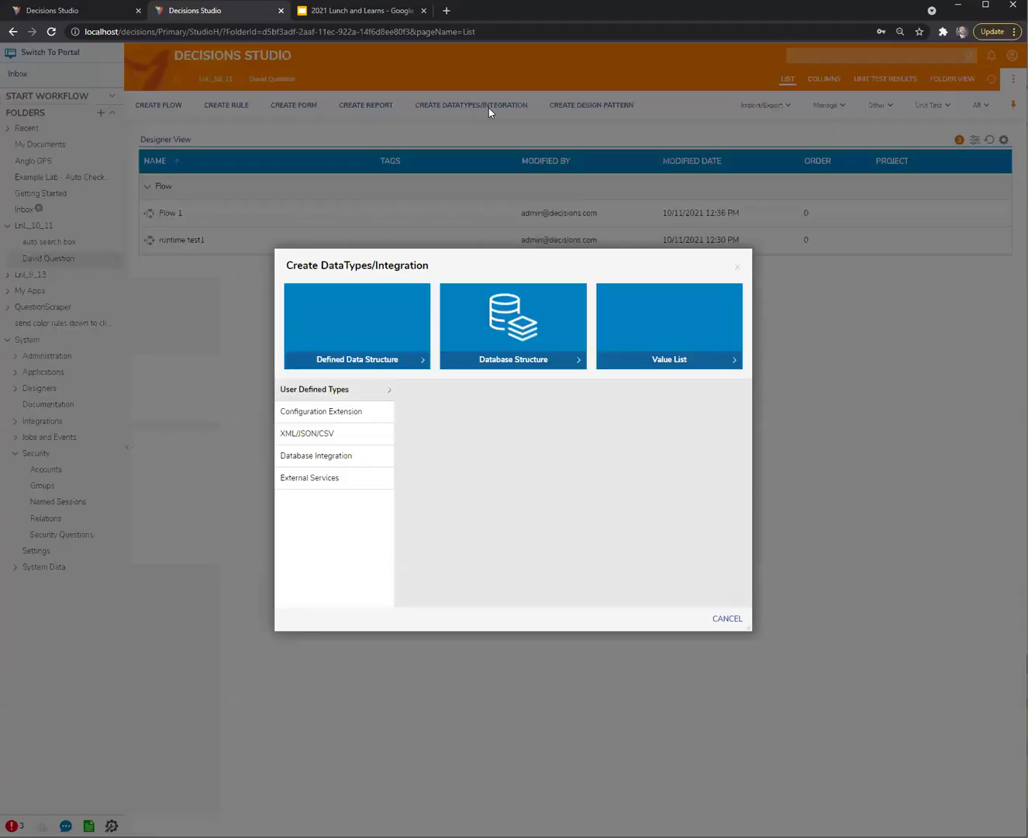
left_click(472, 525)
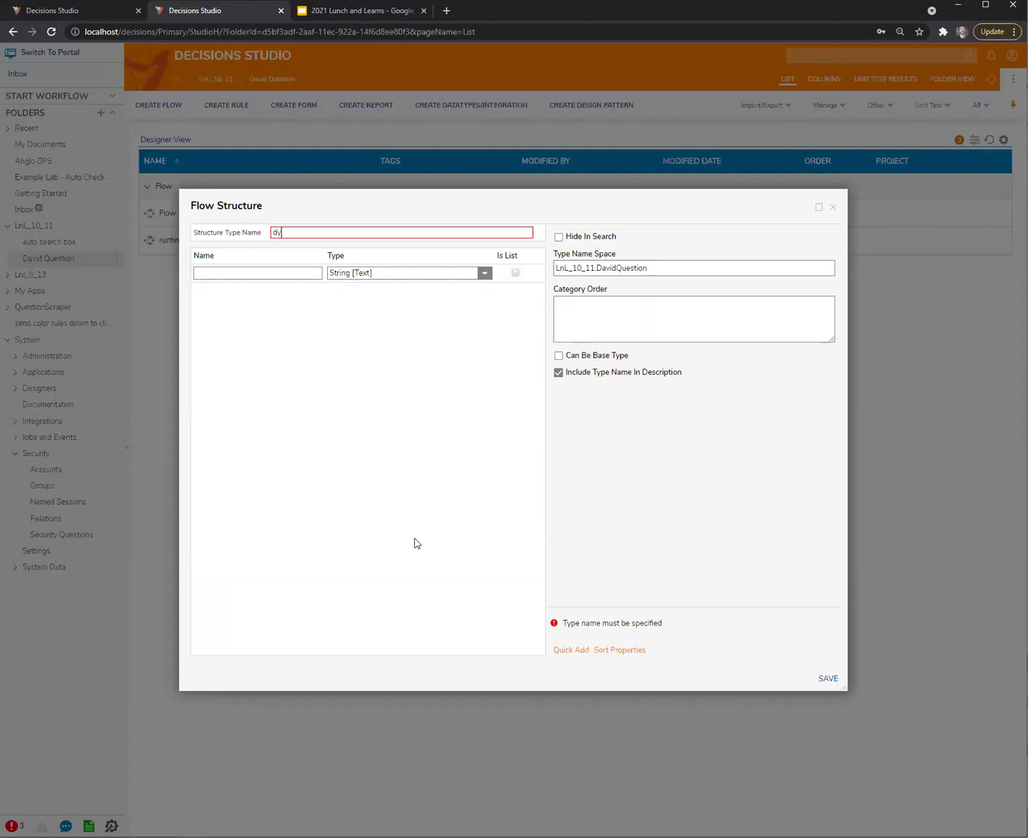
type("dynTest1")
key("Tab")
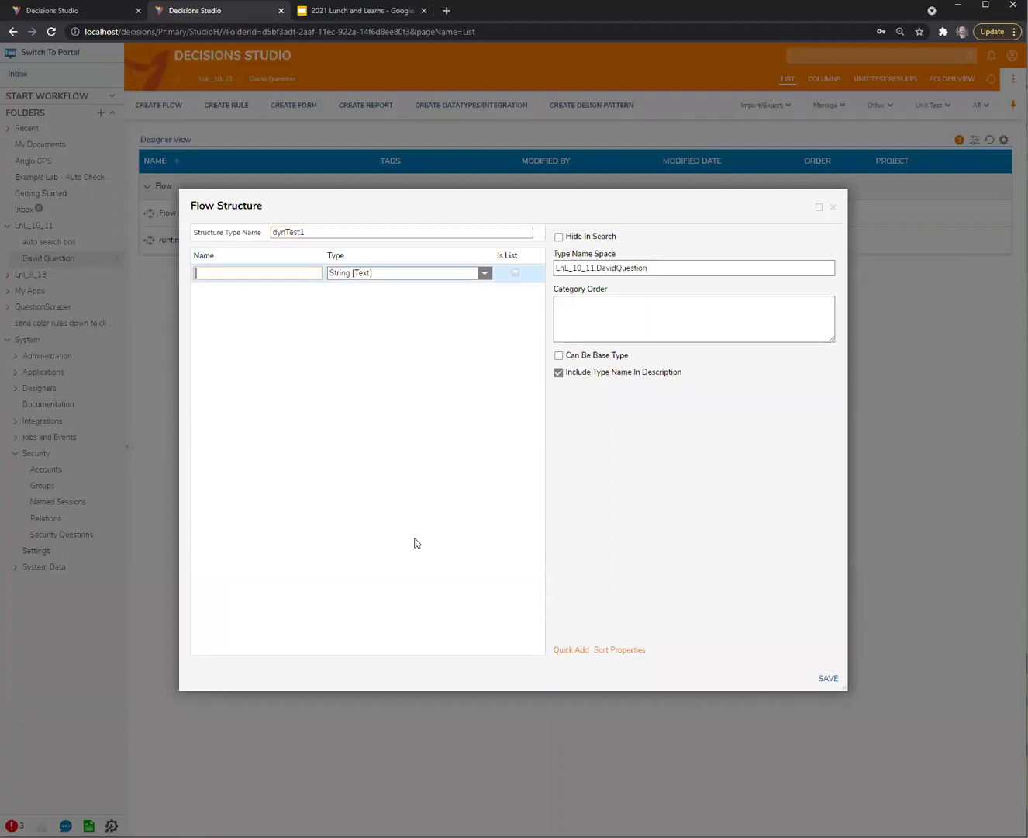
type("a")
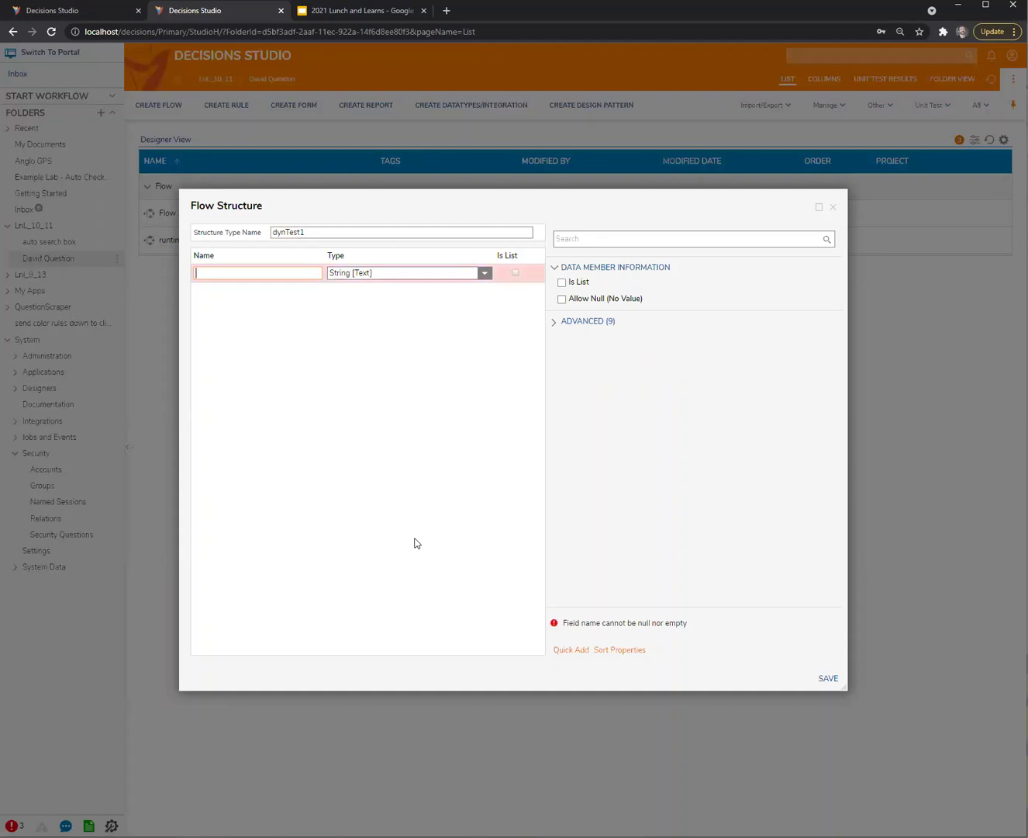
key("Return")
type("str2")
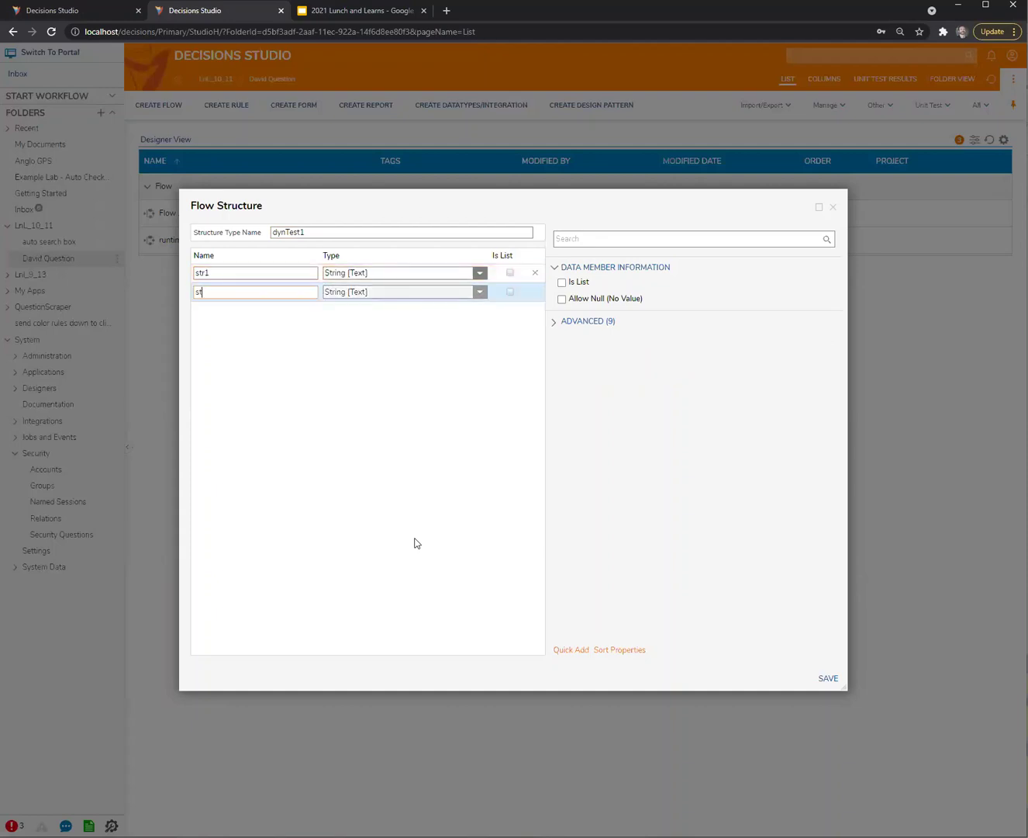
left_click(823, 679)
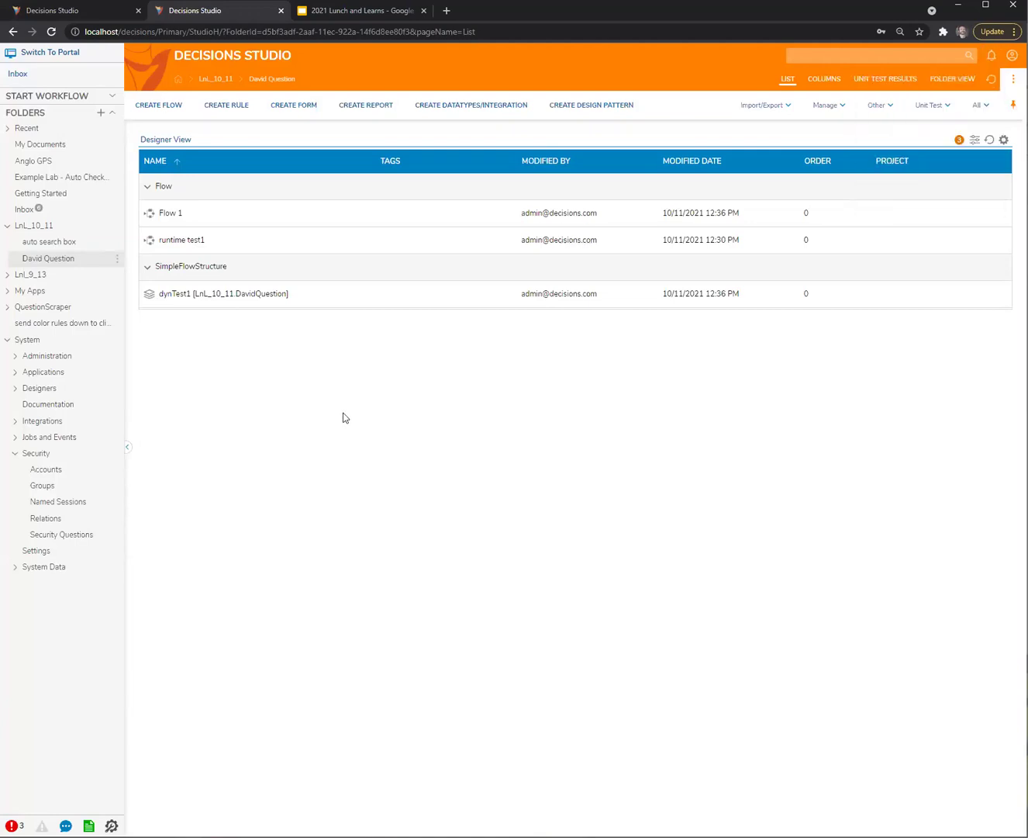
Open and close the details of runtime test1 and Flow 1
left_click(240, 239)
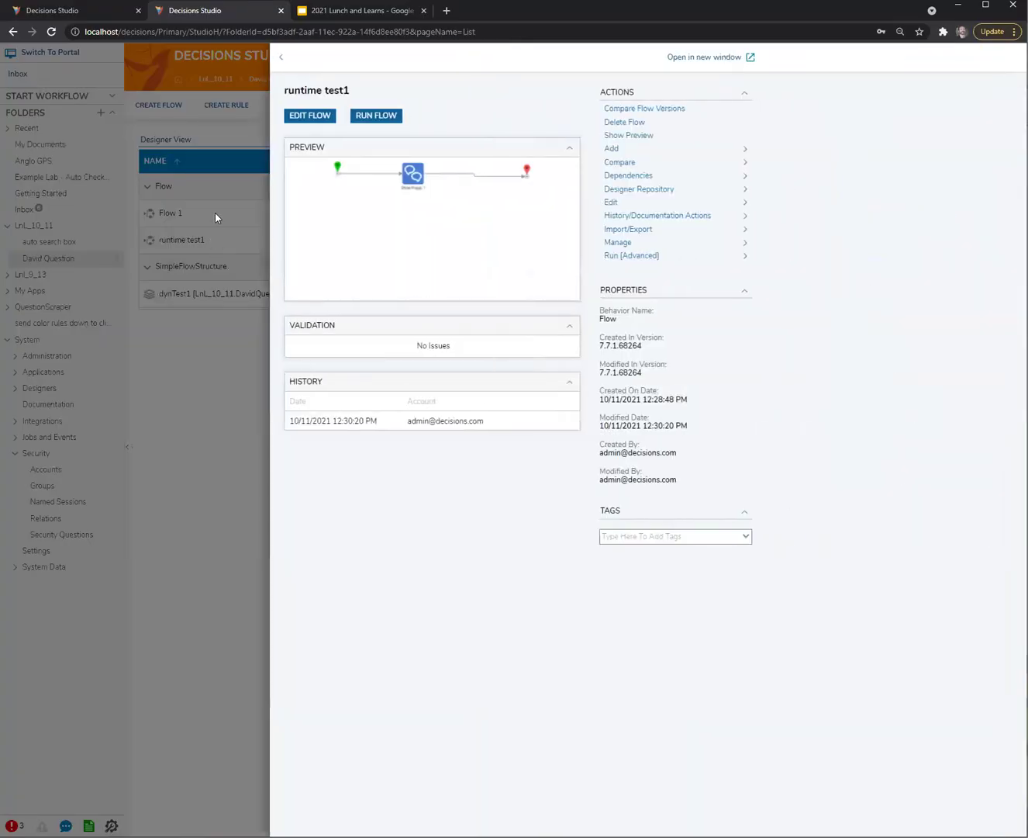
left_click(215, 217)
left_click(203, 213)
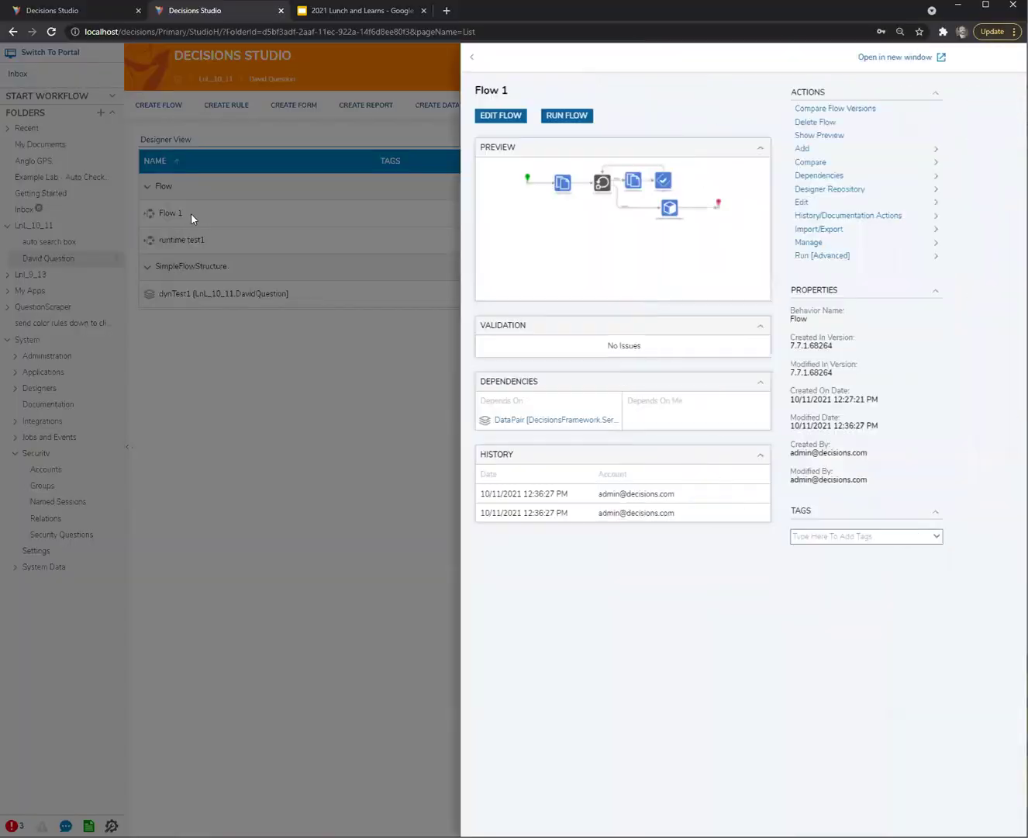
left_click(201, 218)
Change Flow 1's title to 'call by datapair primitive example'
right_click(174, 214)
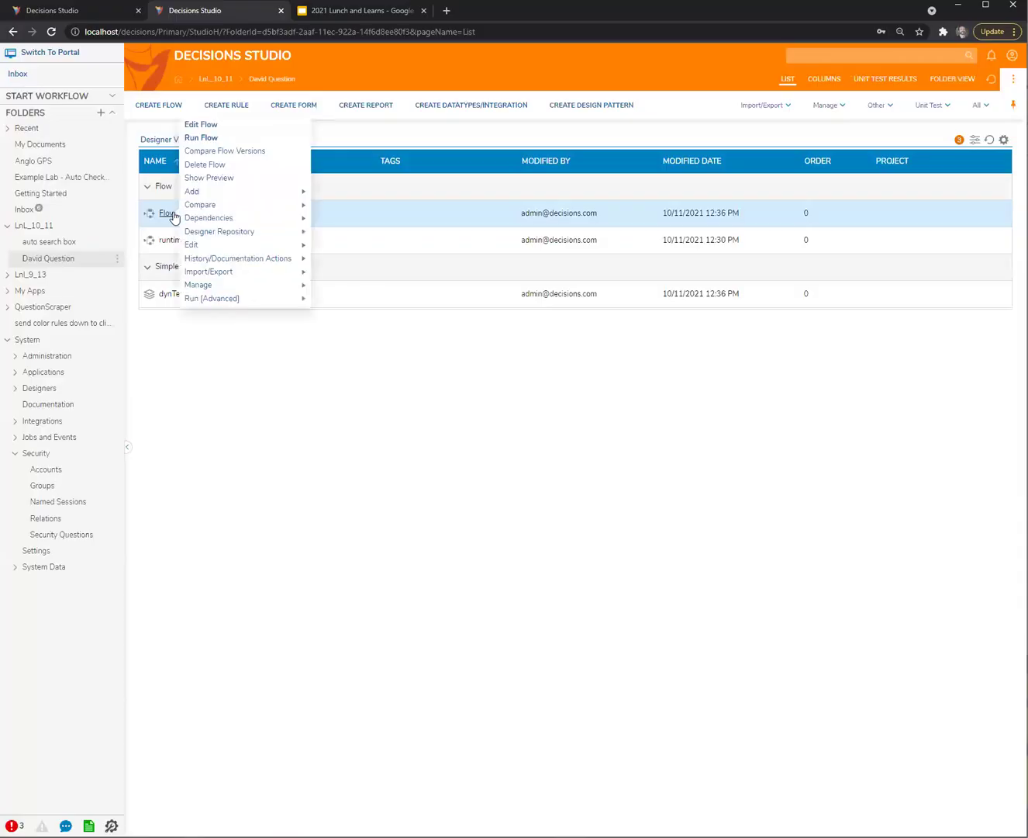
mouse_move(237, 241)
mouse_move(193, 245)
left_click(352, 285)
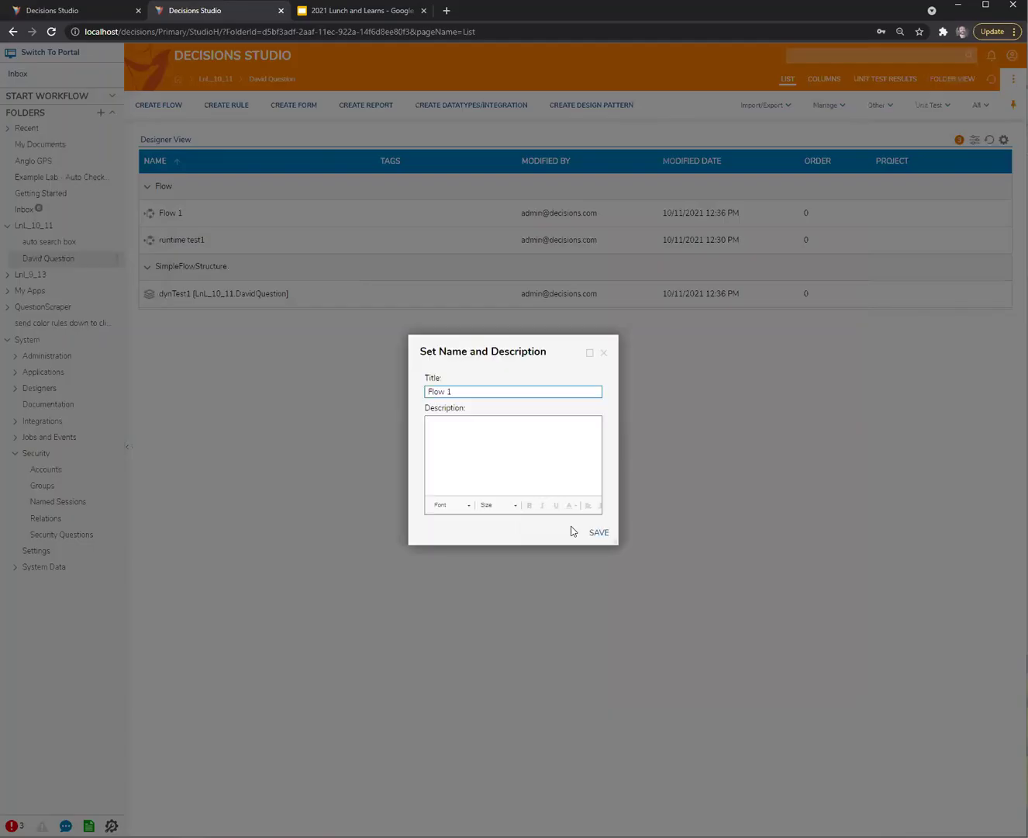
key("Delete")
key("Delete")
key("Delete")
key("Delete")
key("Delete")
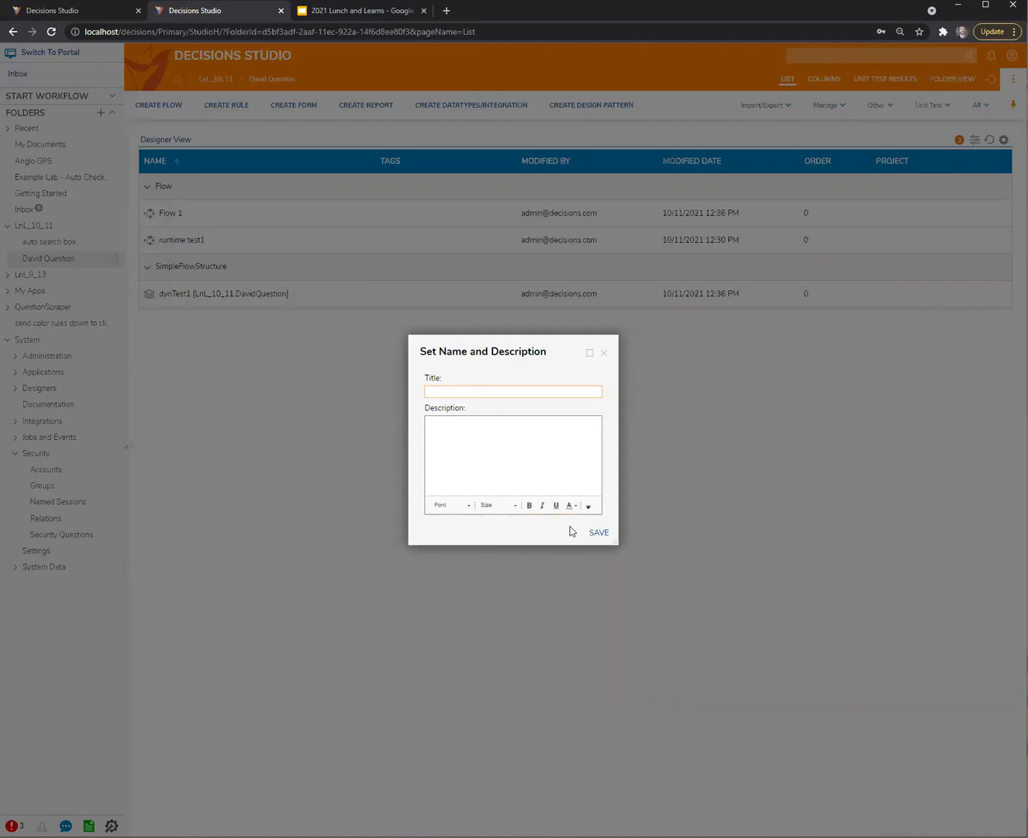
type("1")
key("BackSpace")
type("call ")
type(" example")
Save the new title and copy the flow as 'call by datapair complex type example'
left_click(599, 532)
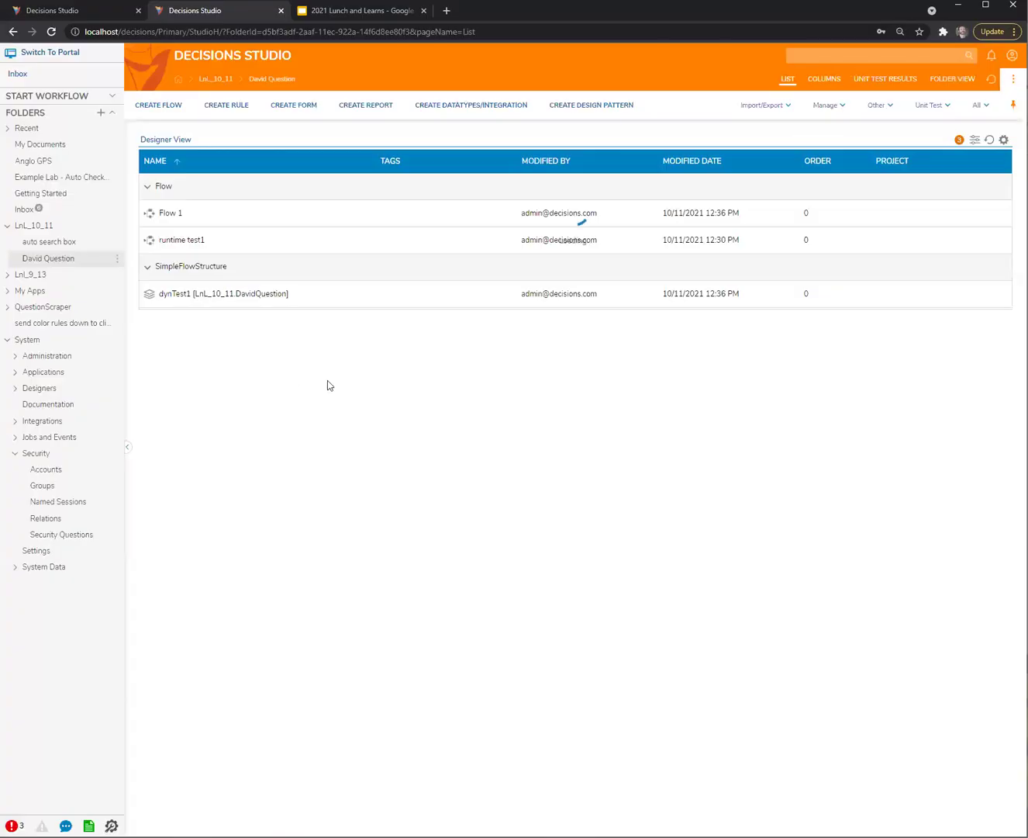
right_click(223, 216)
mouse_move(288, 245)
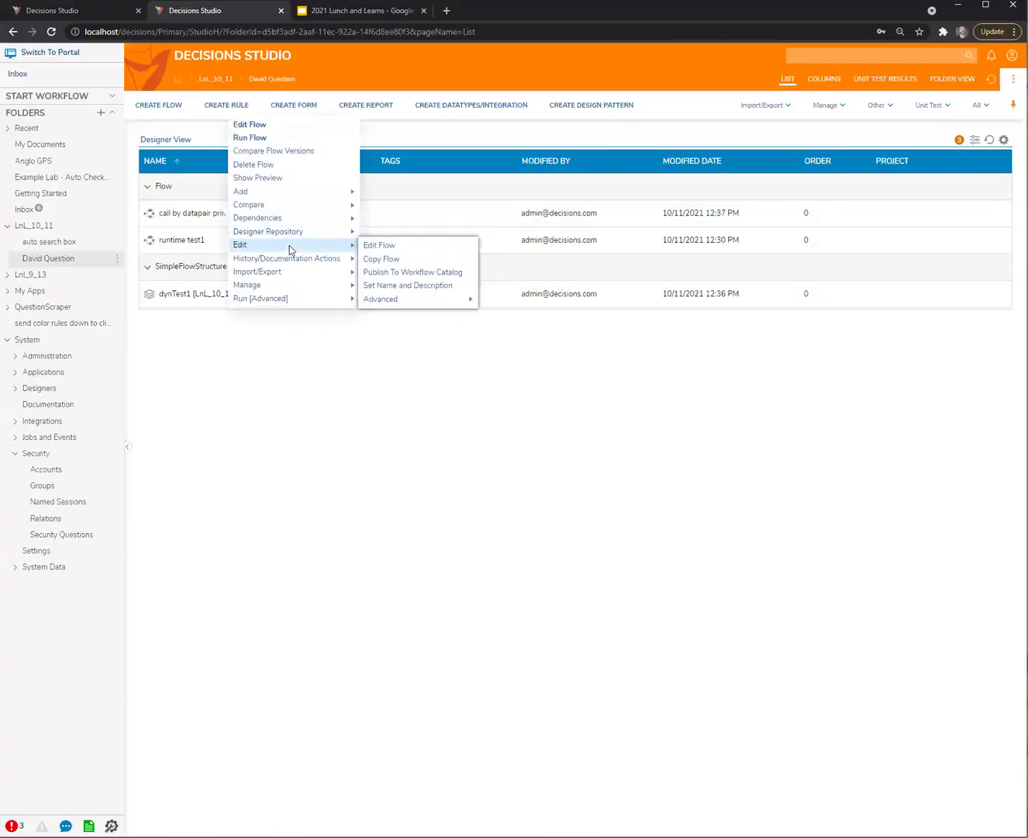
left_click(398, 260)
key("ctrl+a")
type("ca")
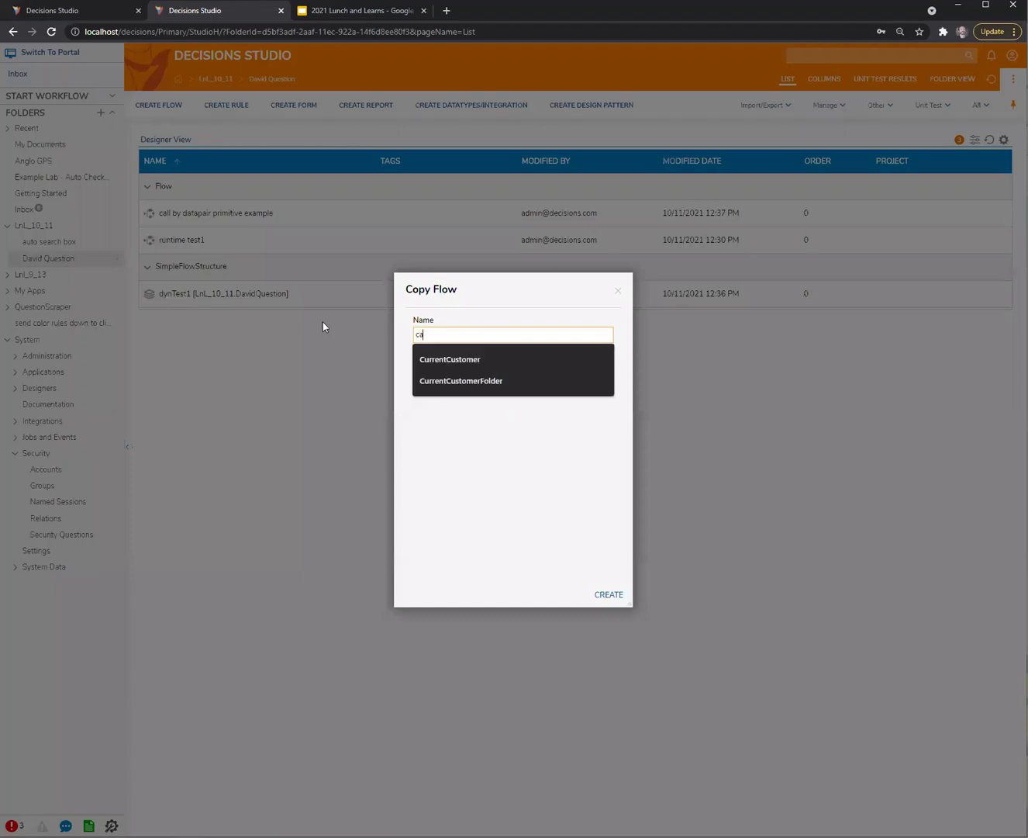
type("ll by data")
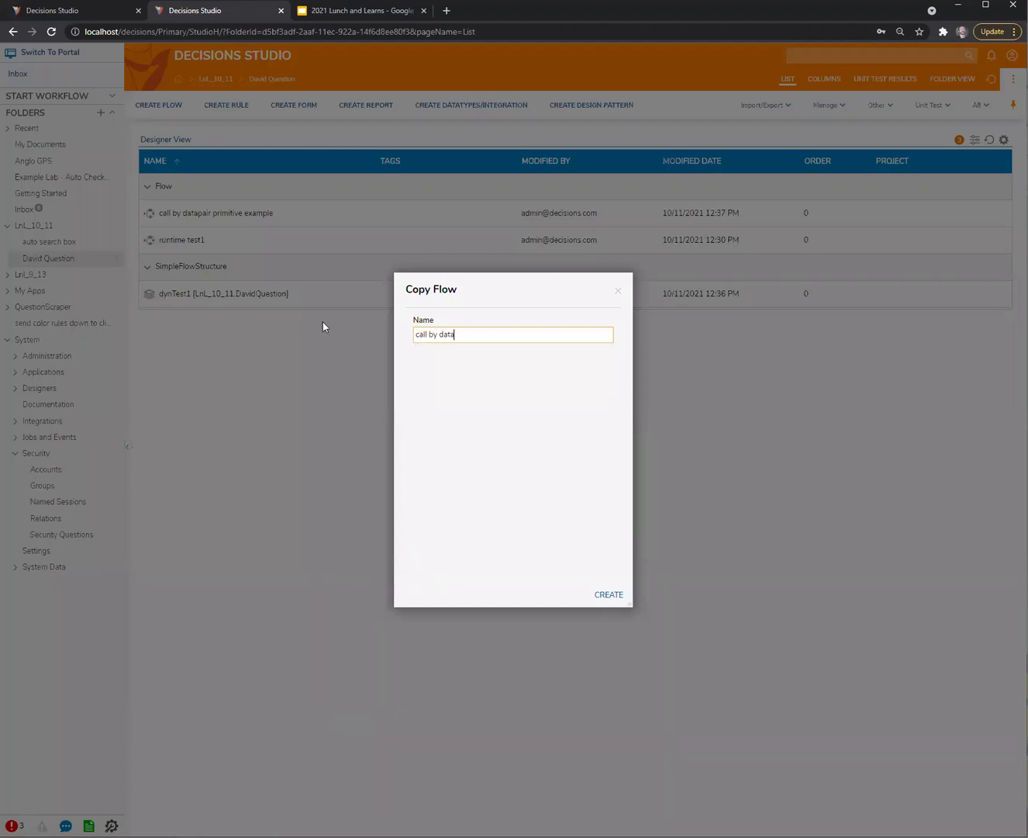
type("pair complex type example")
left_click(596, 594)
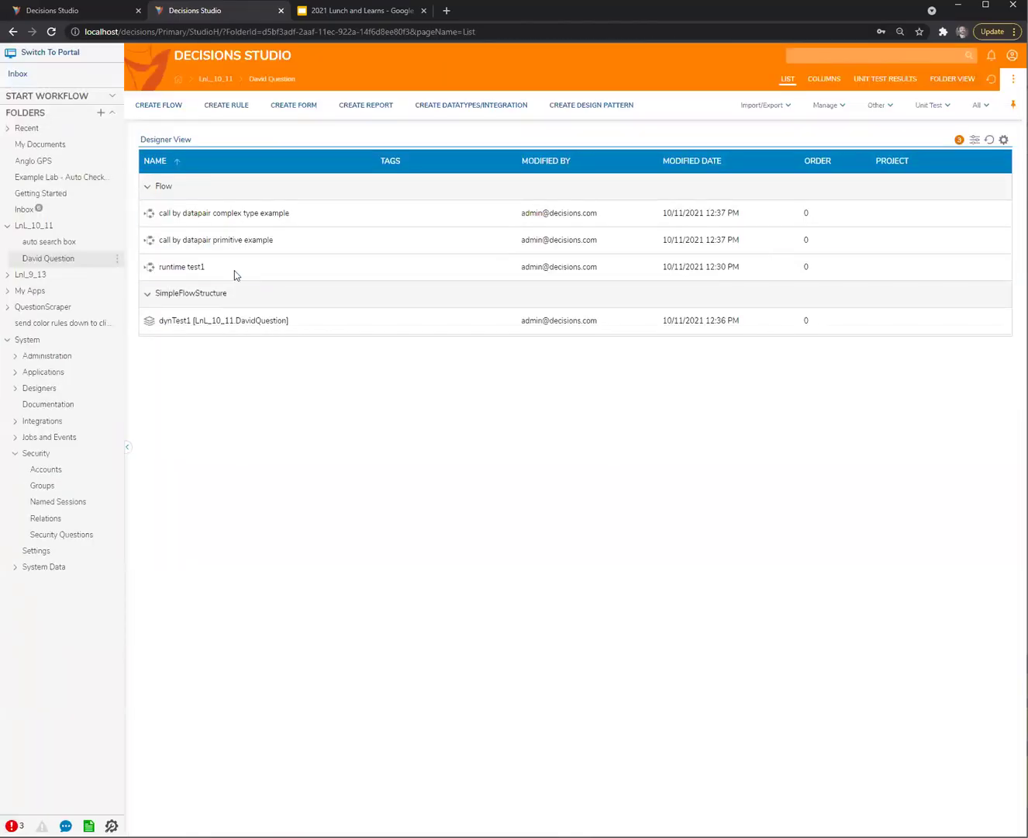
Rename runtime test1 to 'runtime test1 - primitive'
right_click(179, 268)
mouse_move(226, 298)
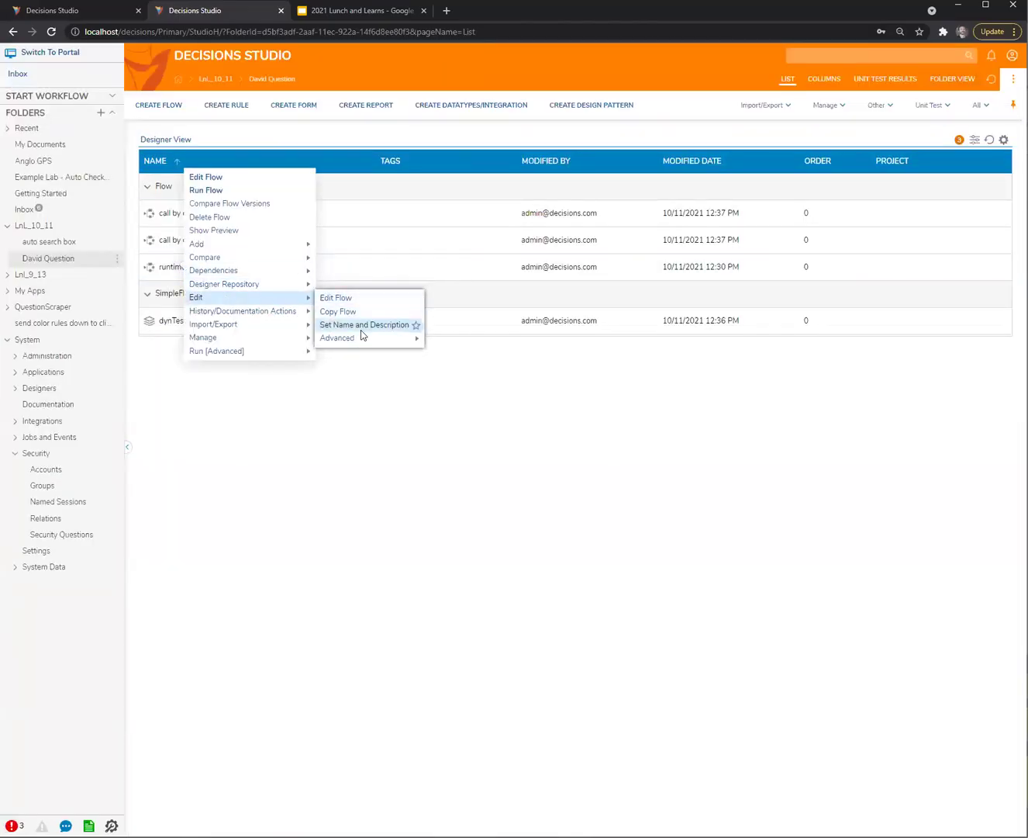
left_click(361, 328)
left_click(511, 392)
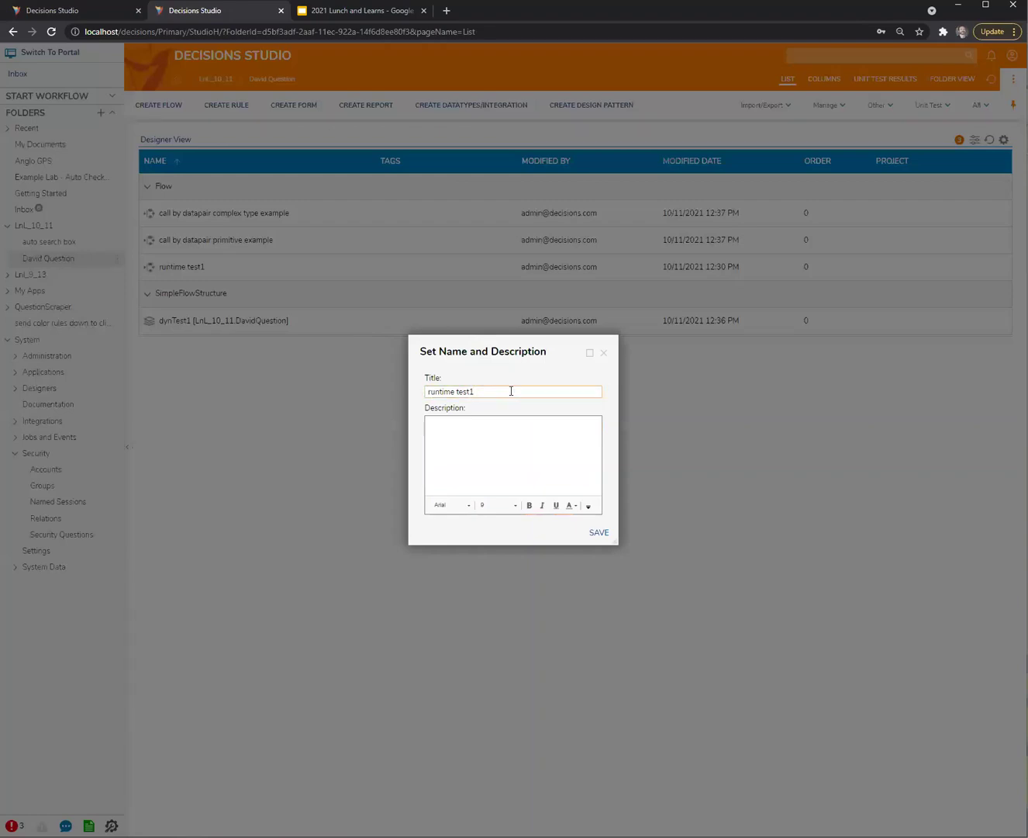
type("- primitive")
left_click(598, 532)
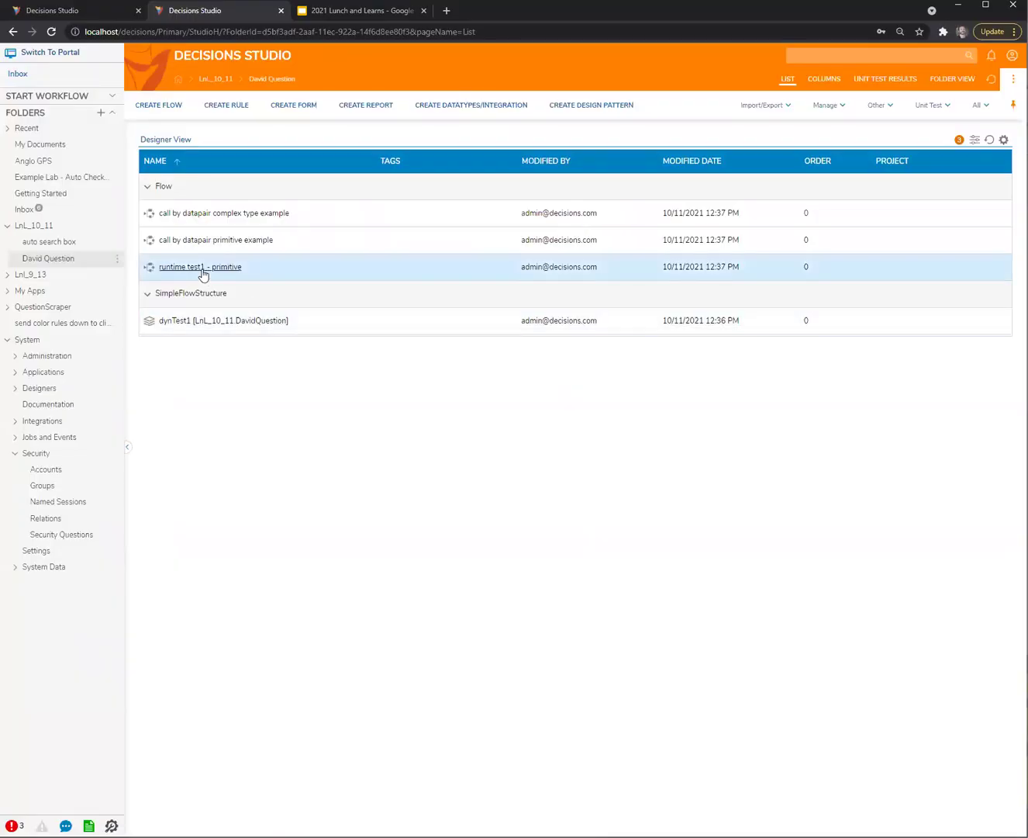
Copy runtime test1 - primitive, naming the copy 'runtime test2 - complex'
right_click(203, 271)
mouse_move(221, 301)
left_click(363, 315)
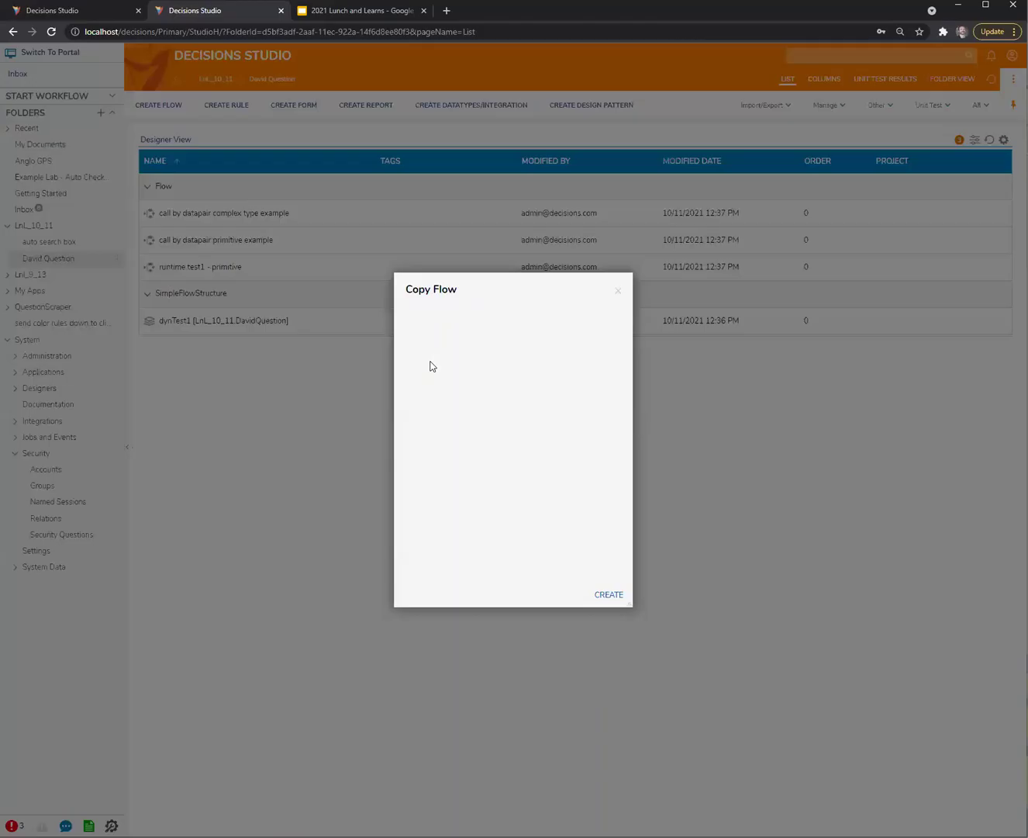
key("ctrl+a")
type("rutn")
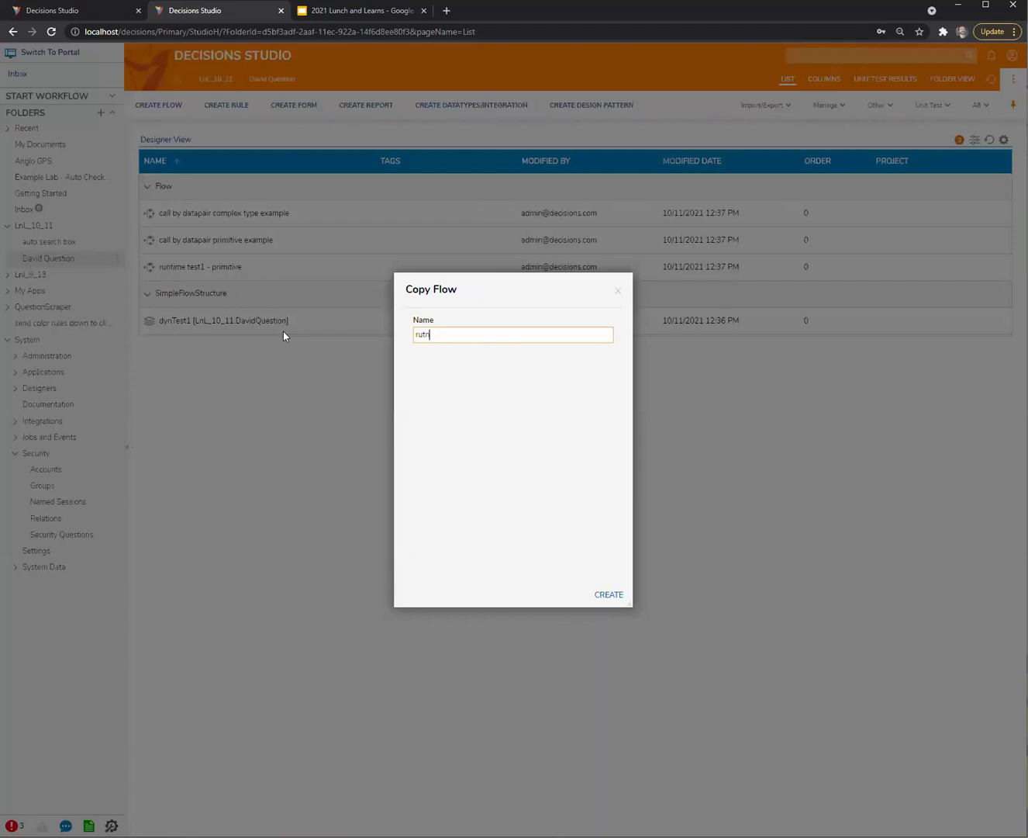
type("ime")
type("time")
type("ve")
type("omplex")
Create the runtime test2 - complex copy and remove its str1 and str2 flow inputs
left_click(609, 593)
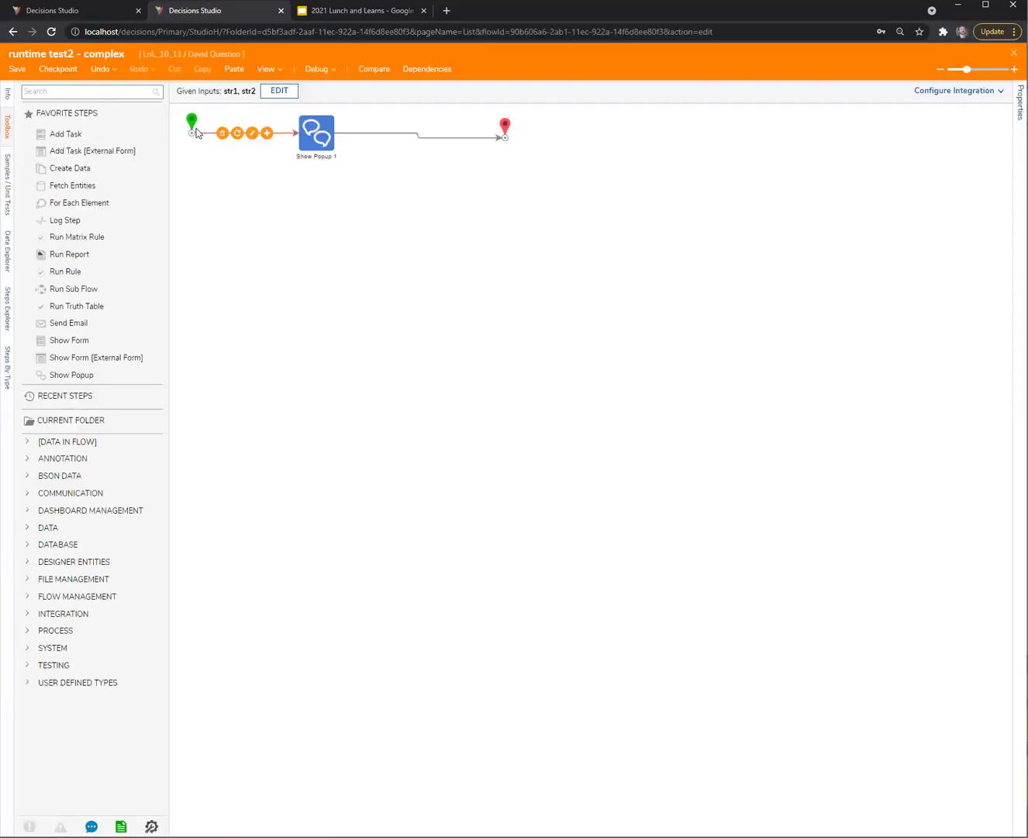
left_click(199, 125)
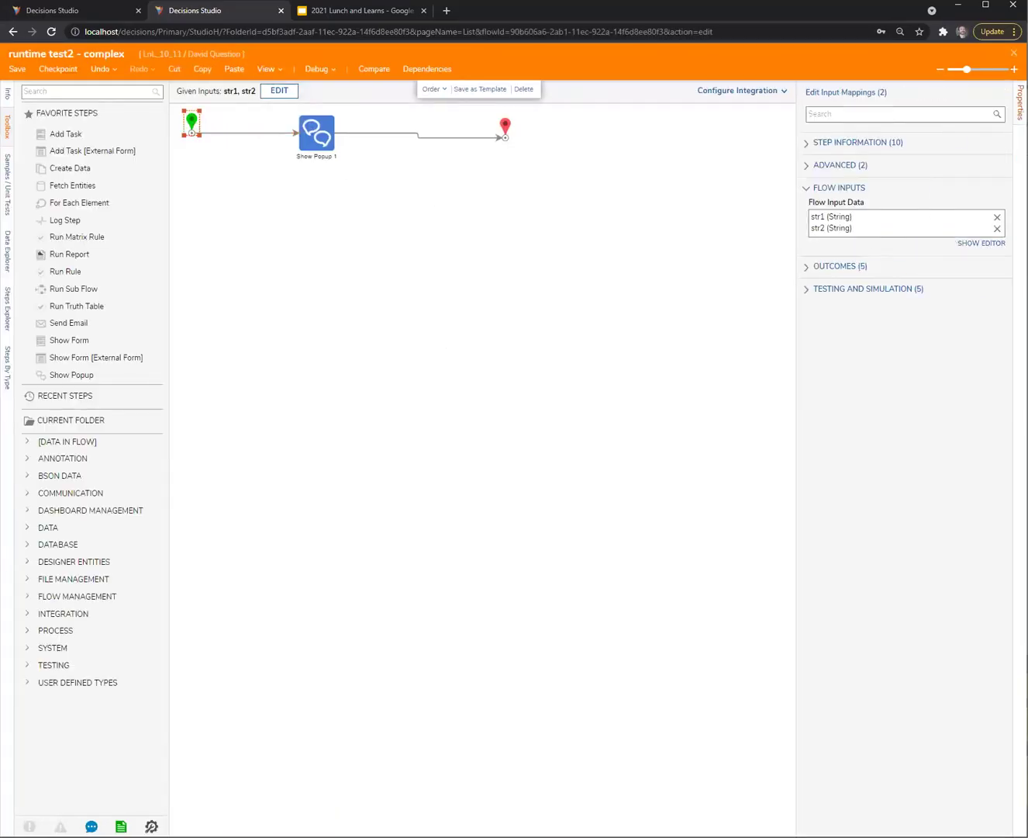
left_click_drag(859, 249, 798, 249)
left_click(998, 221)
left_click(998, 220)
left_click(984, 233)
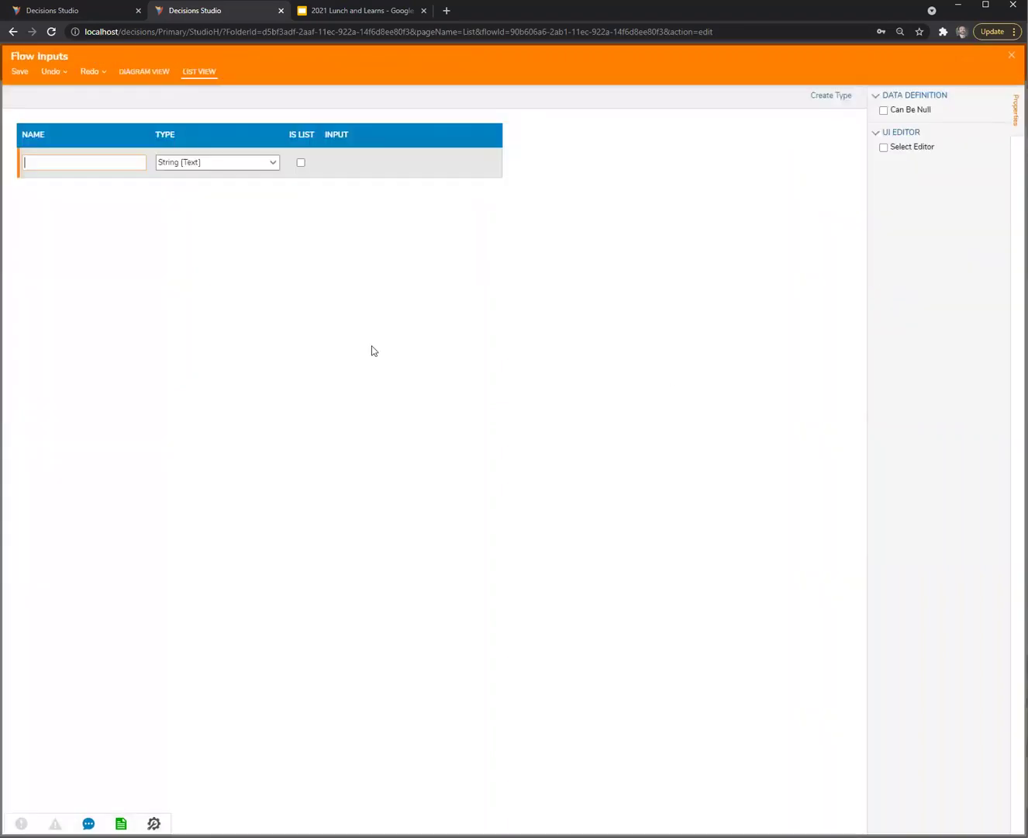
Add a flow input named Input of type dynTest1 and save the inputs
left_click(86, 166)
type("Input")
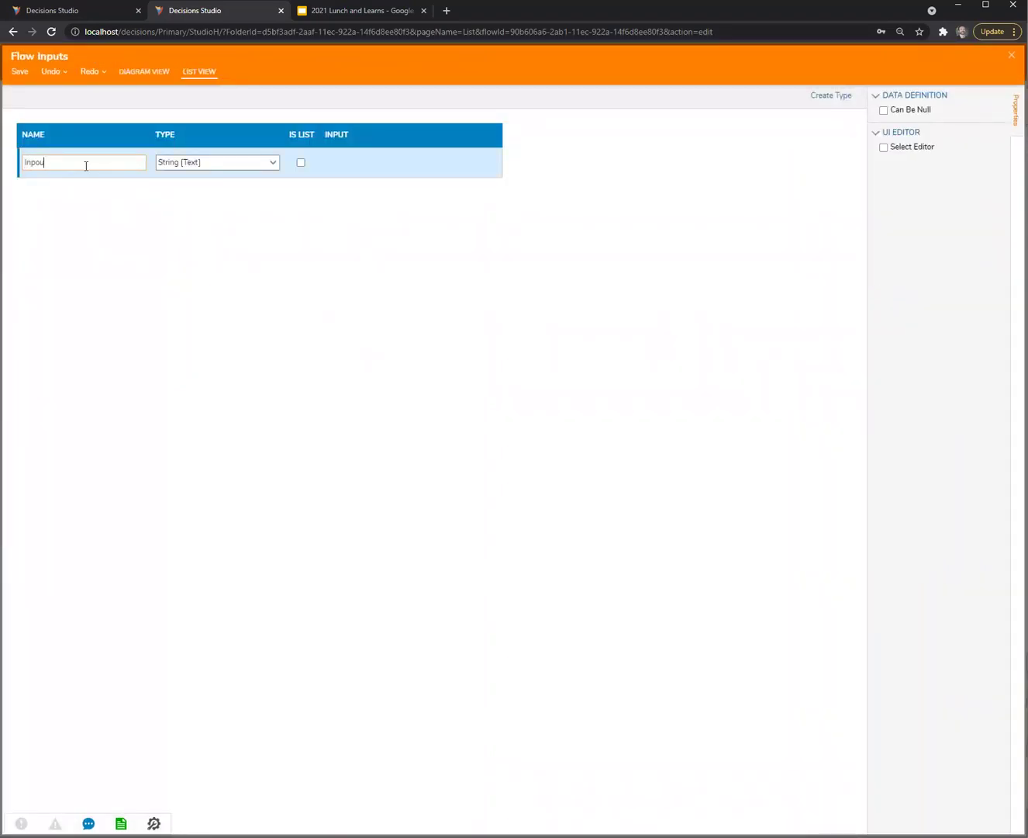
key("Tab")
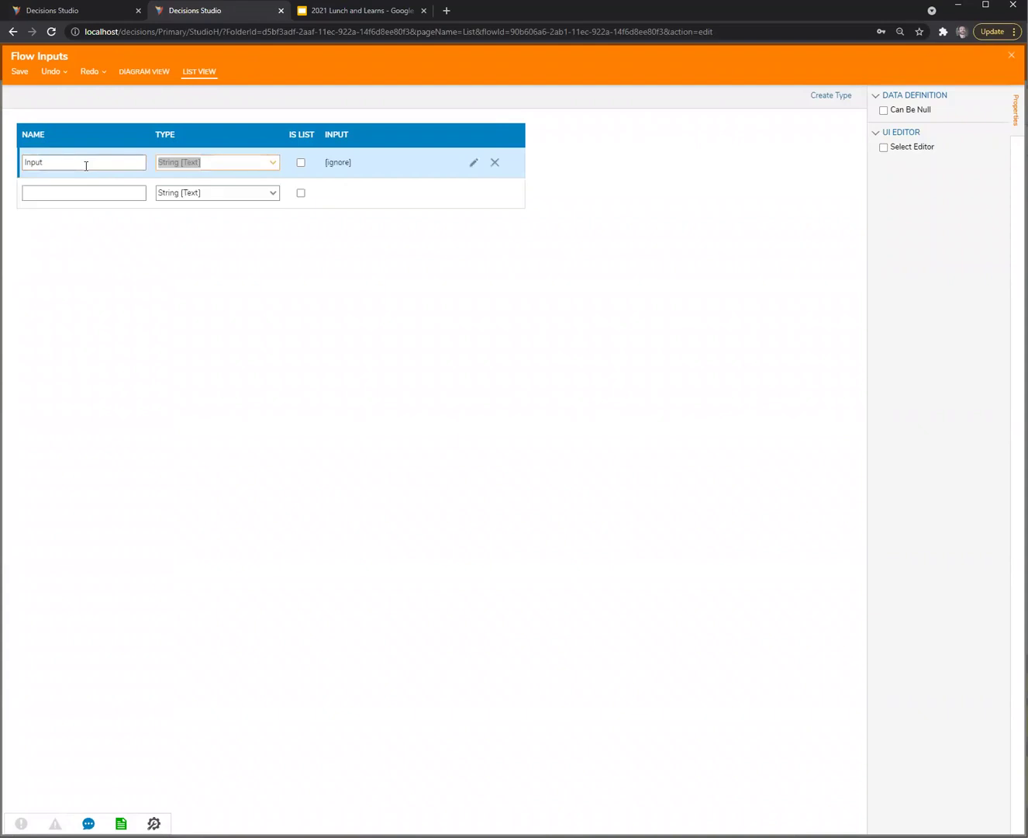
type("ru")
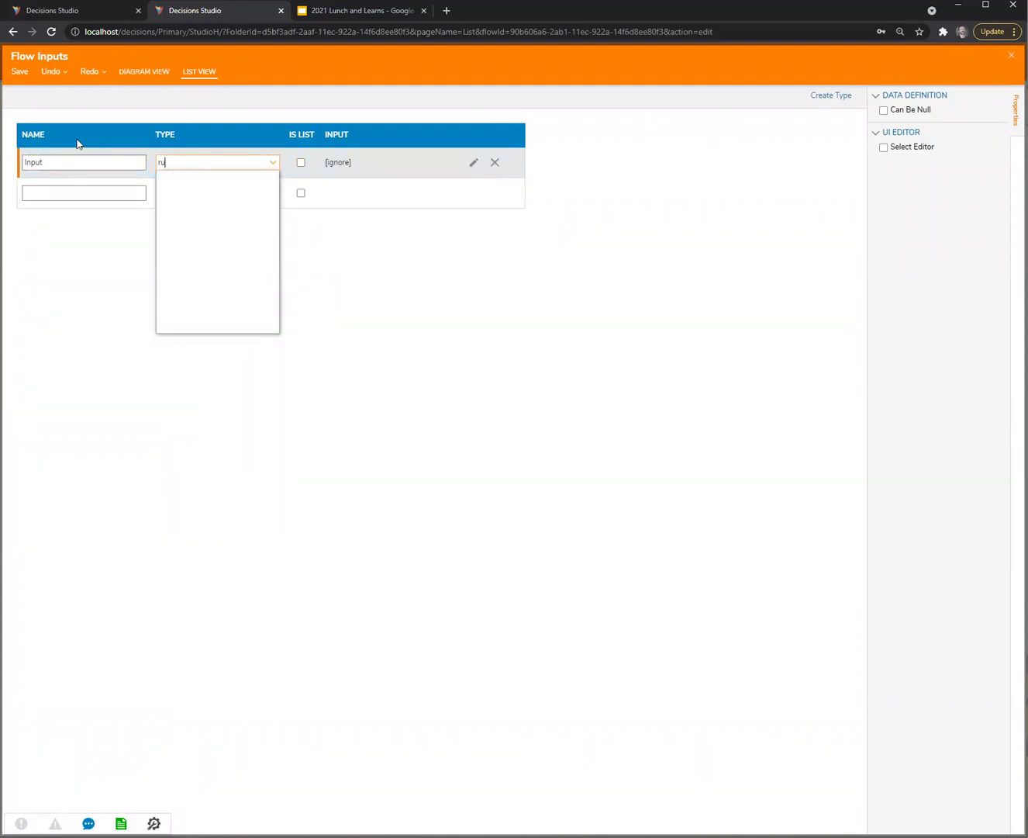
type("dyn")
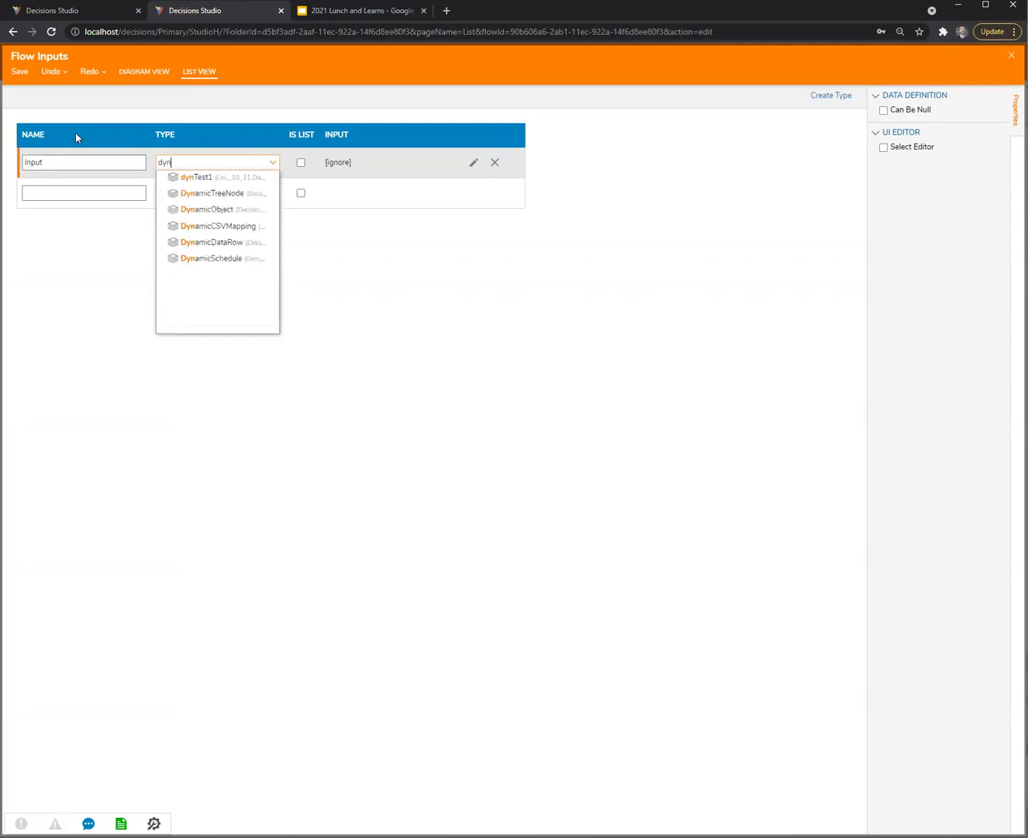
left_click(227, 177)
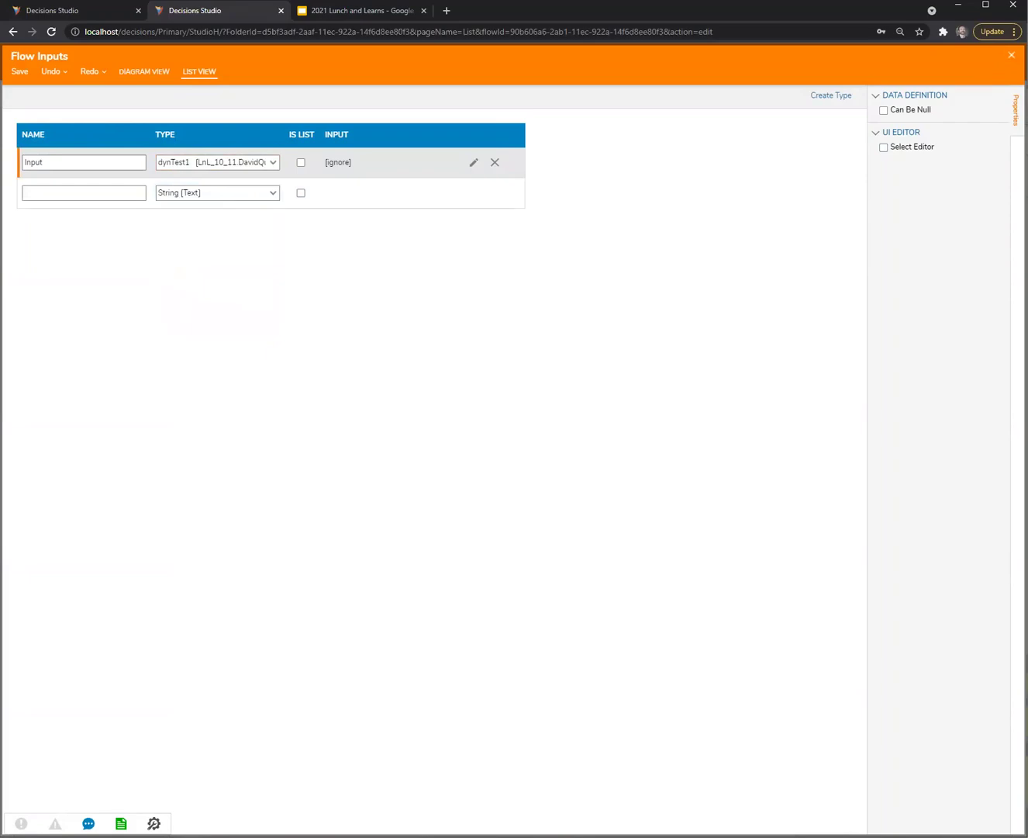
key("Escape")
left_click(629, 475)
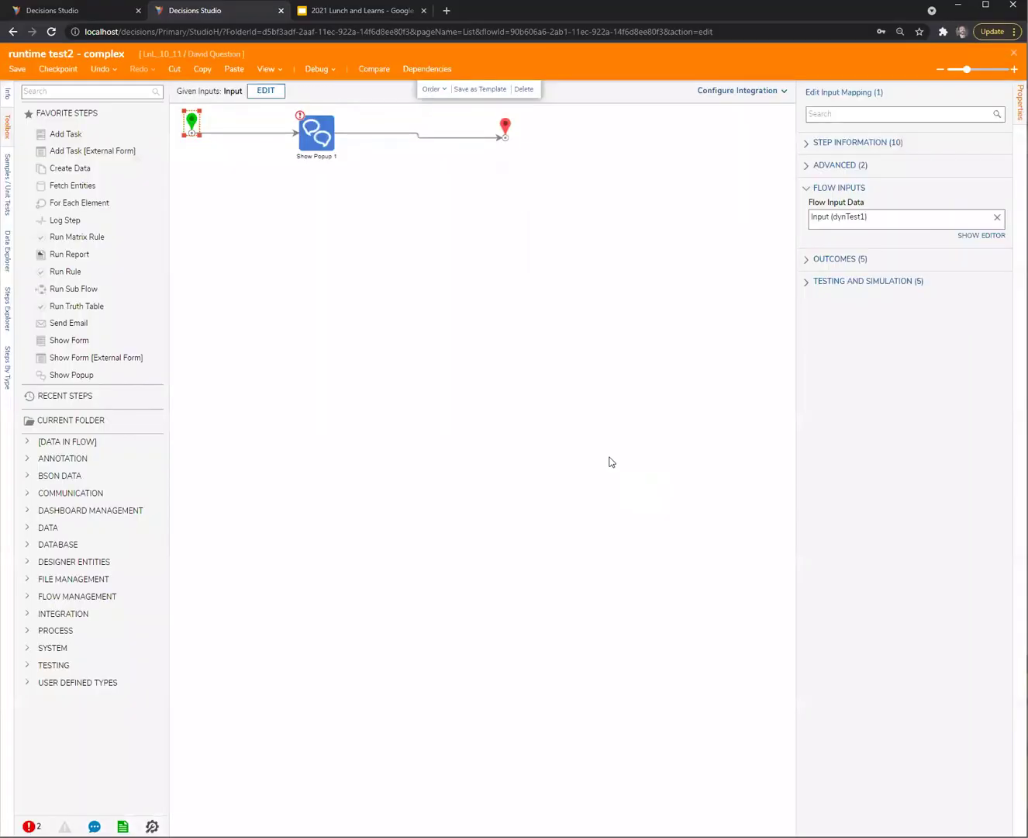
Re-point the Show Popup subject's str2 merge field to Input.str2
left_click(308, 146)
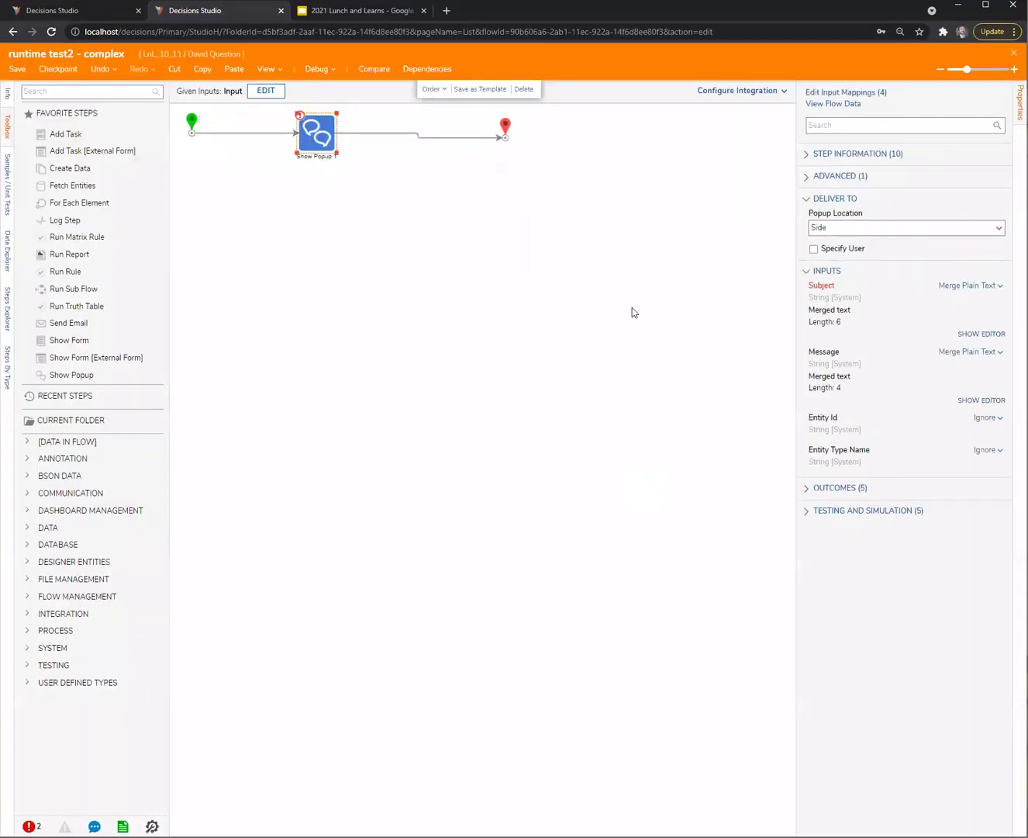
left_click(971, 353)
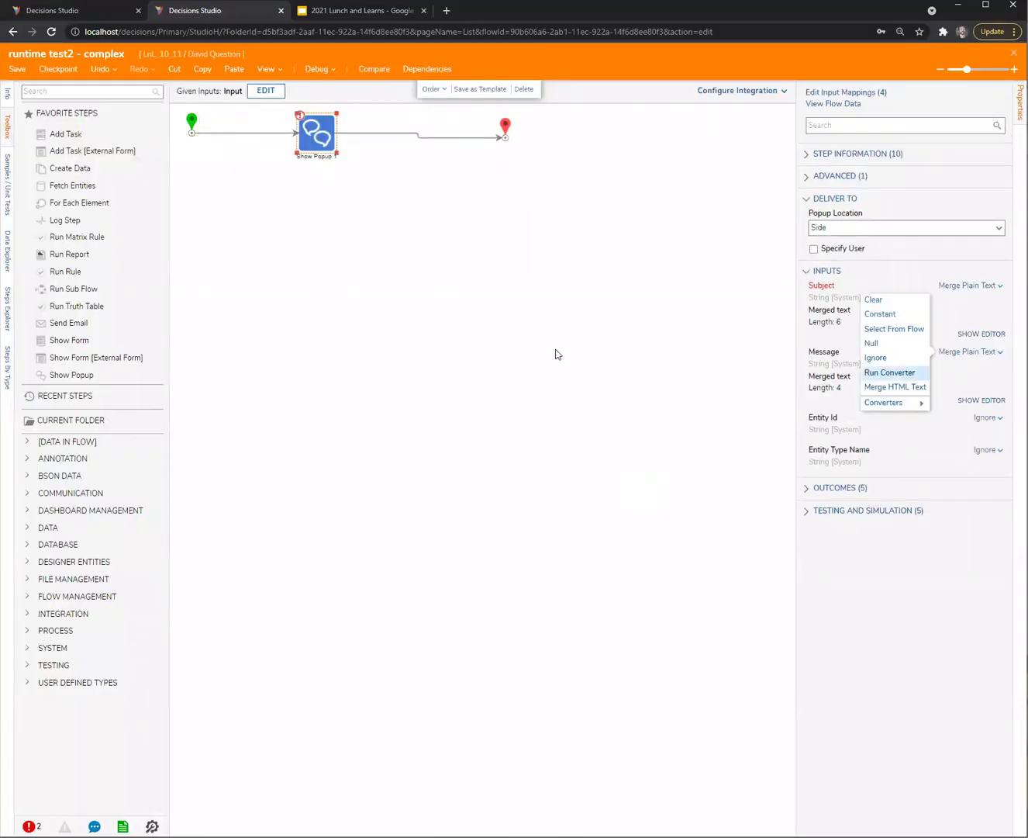
left_click(983, 334)
left_click(431, 190)
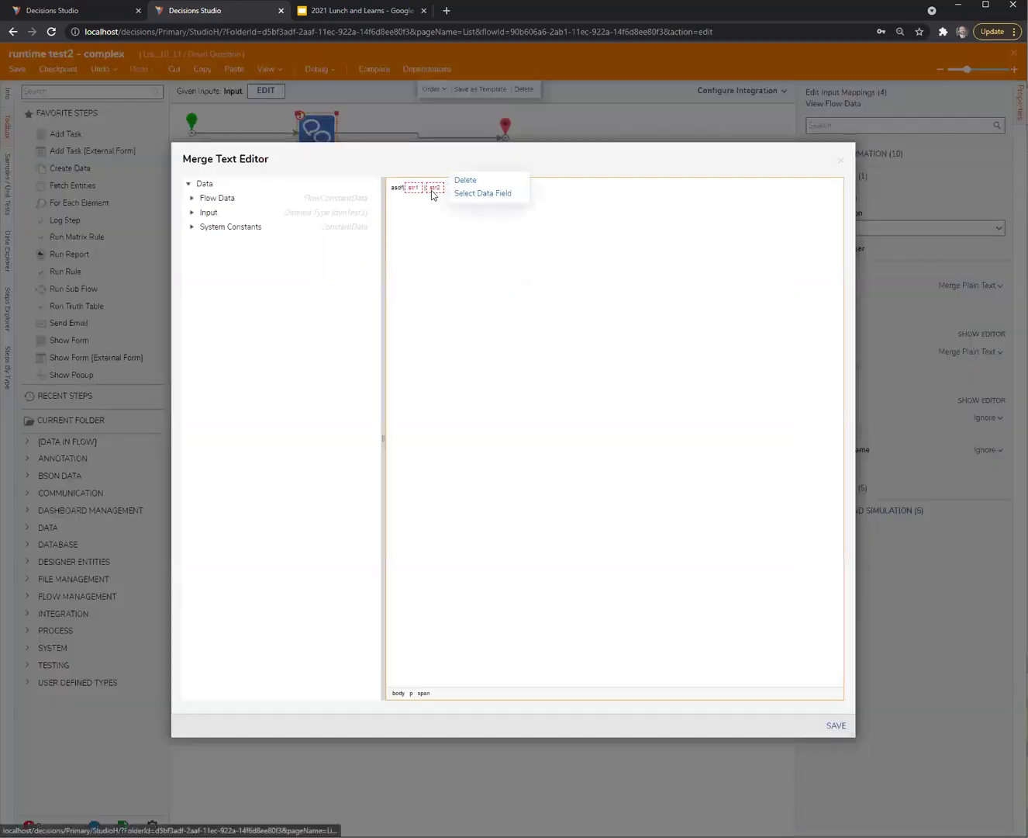
left_click(495, 194)
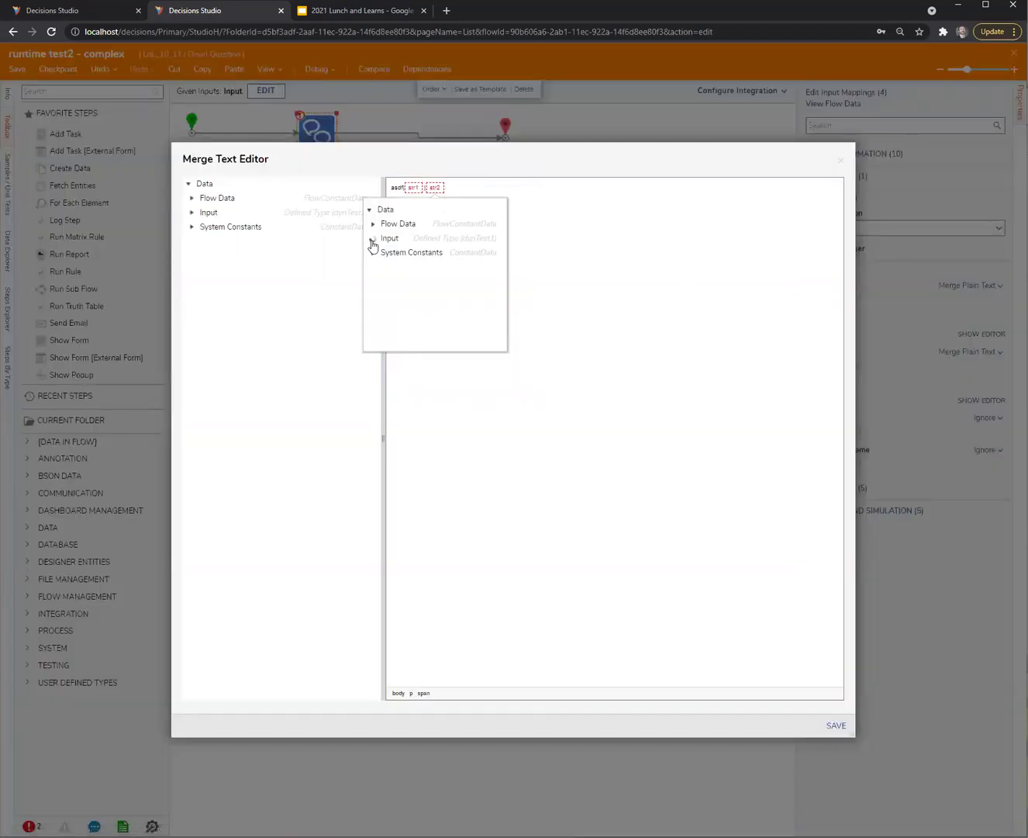
left_click(373, 238)
left_click(492, 268)
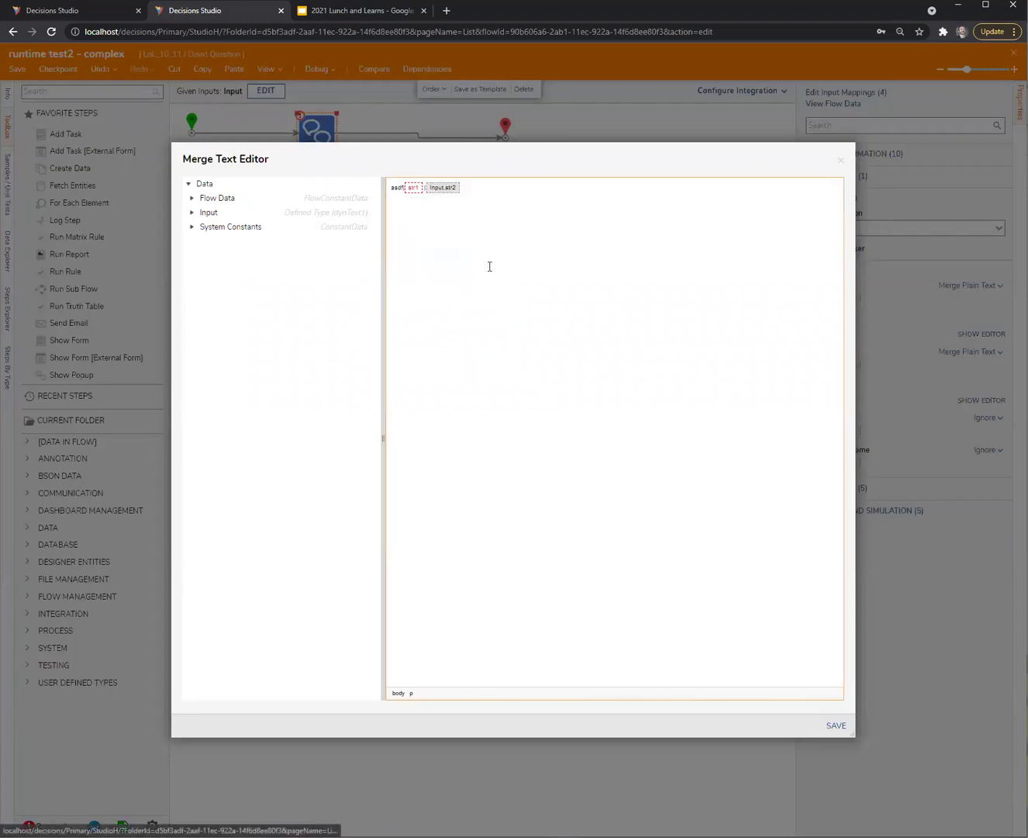
Re-point the str1 merge field to Input.str1 and save the flow
left_click(421, 191)
left_click(453, 194)
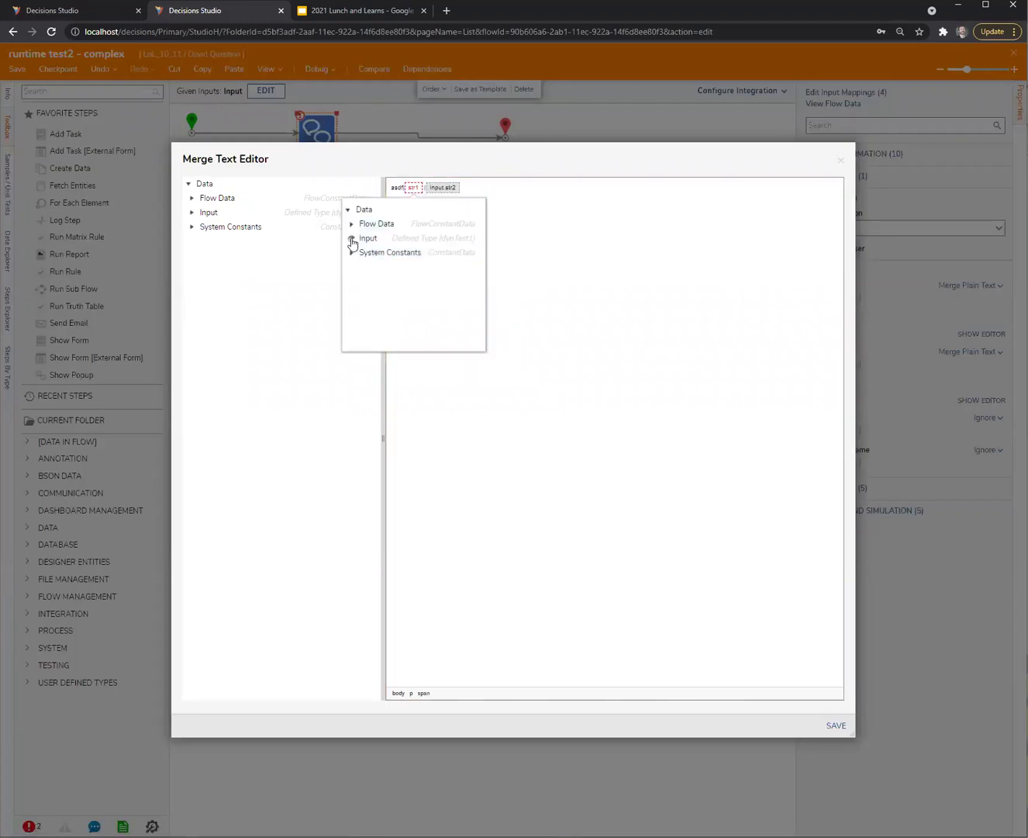
left_click(351, 238)
left_click(397, 264)
left_click(838, 725)
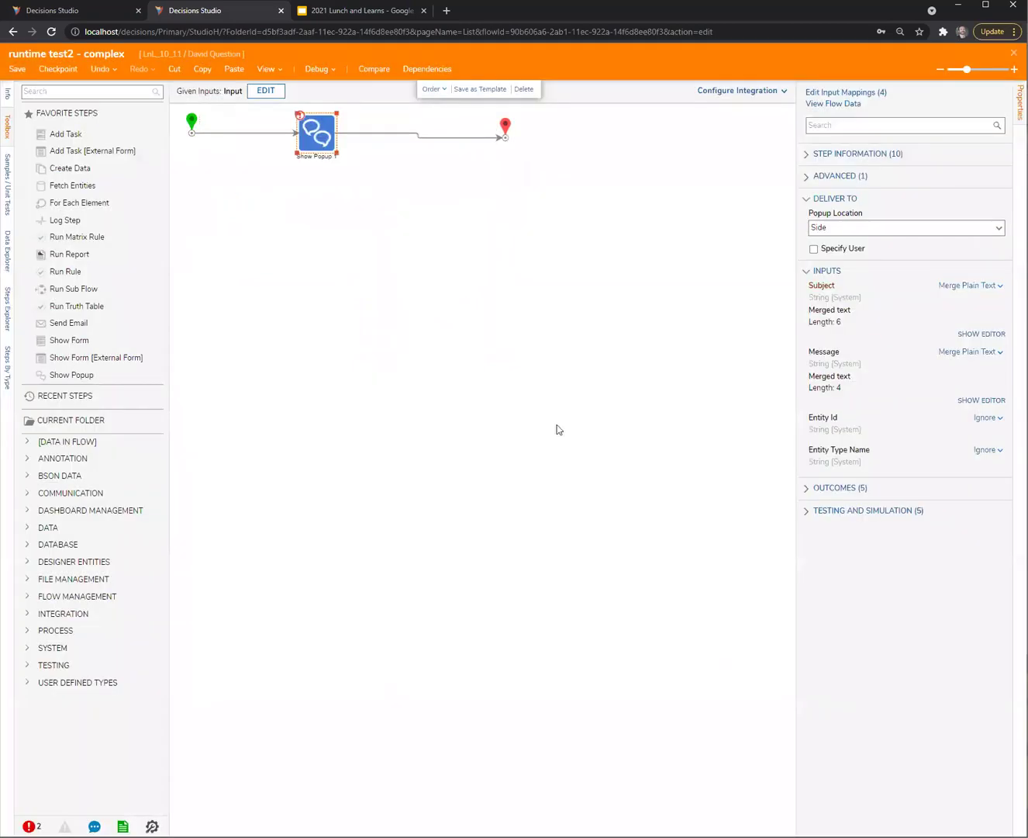
key("ctrl+s")
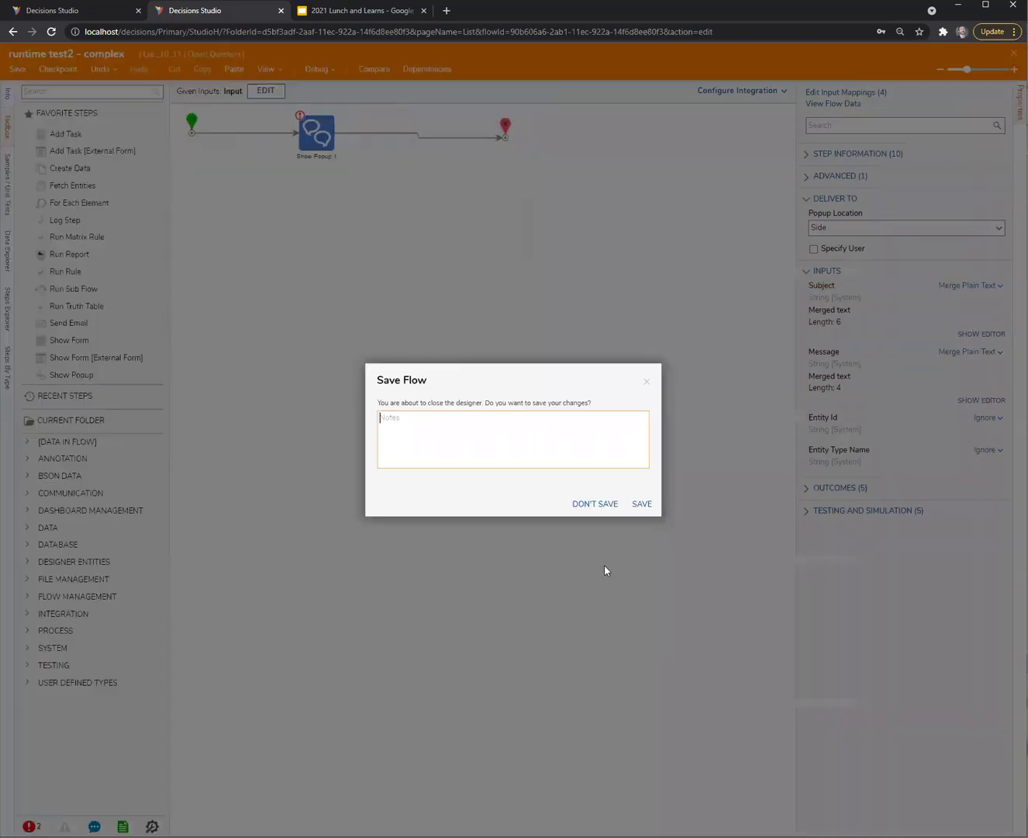
left_click(645, 504)
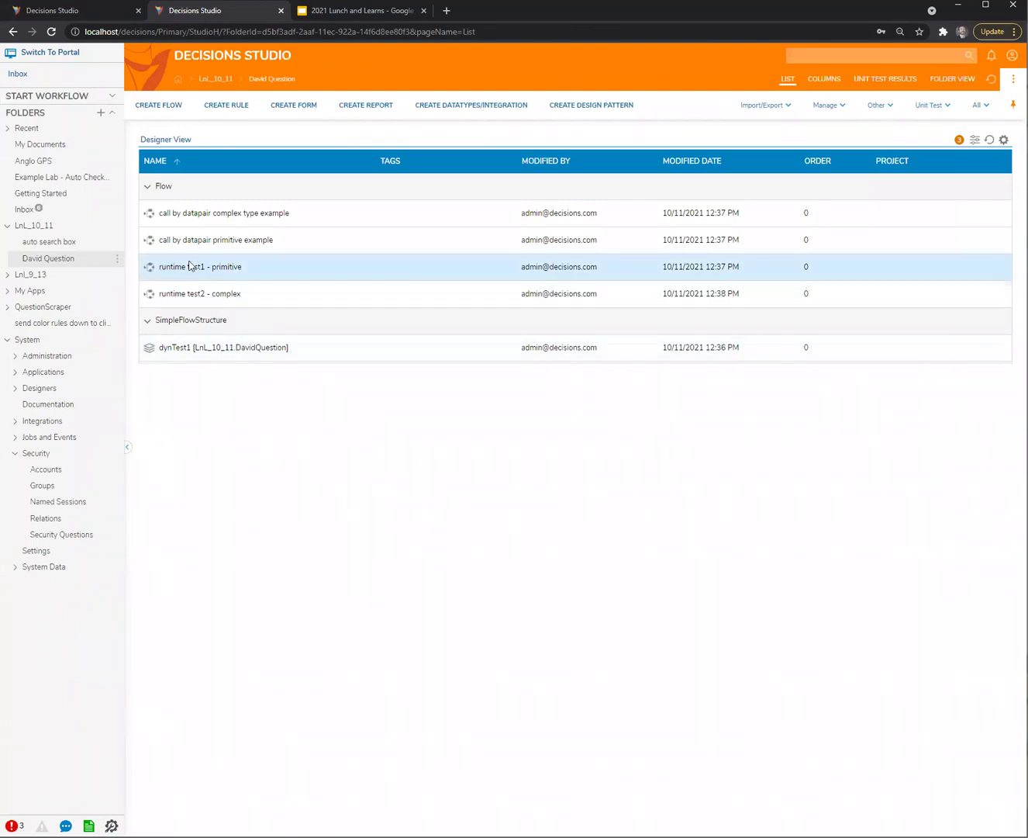
Open the complex type example flow's Start Flow With Data 1, then return to the folder list
left_click(200, 215)
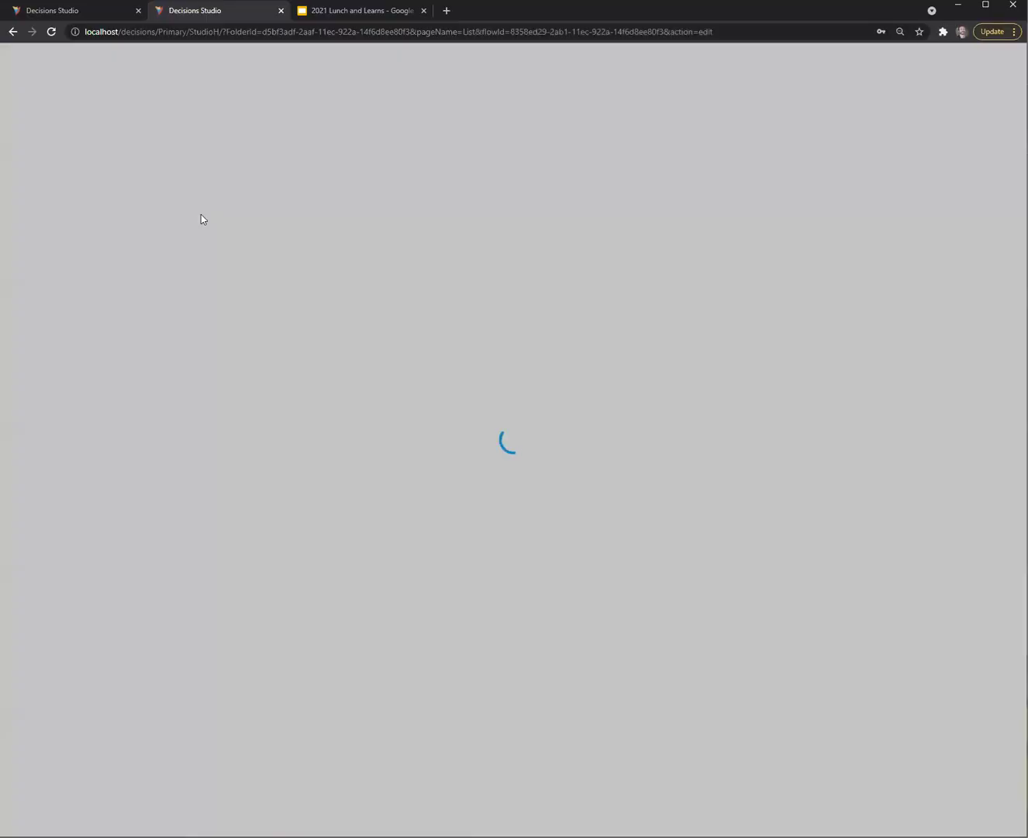
left_click(494, 222)
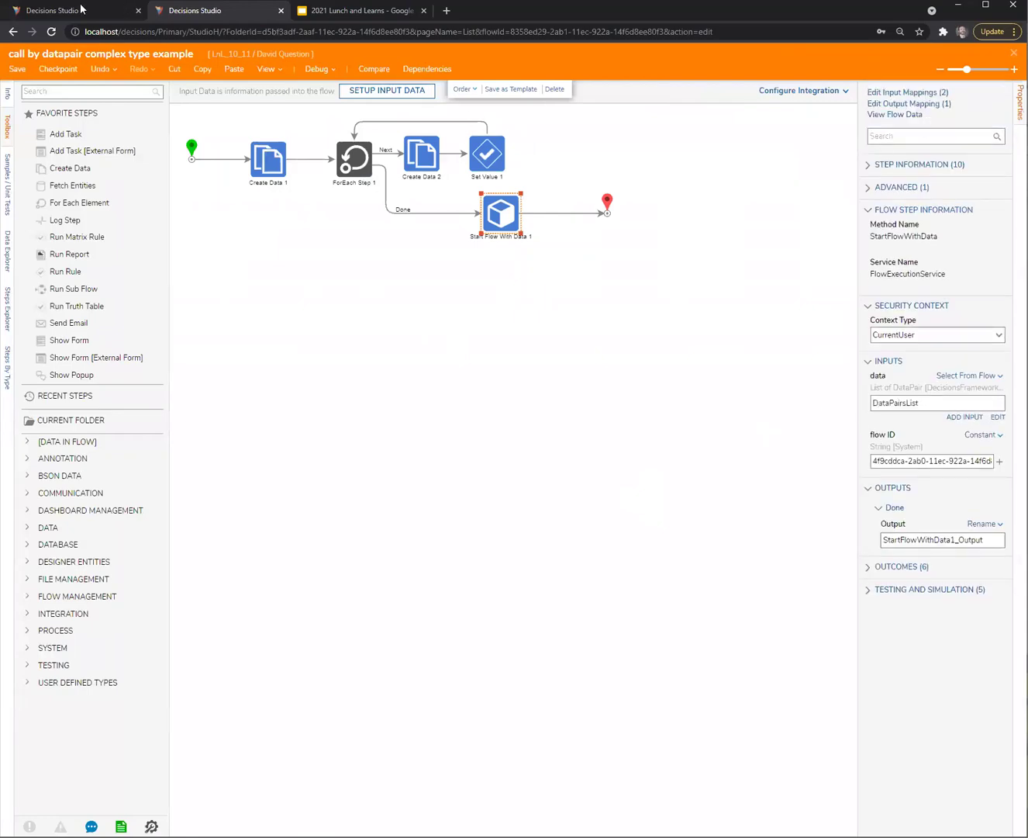
key("ctrl+Page_Up")
key("alt+Left")
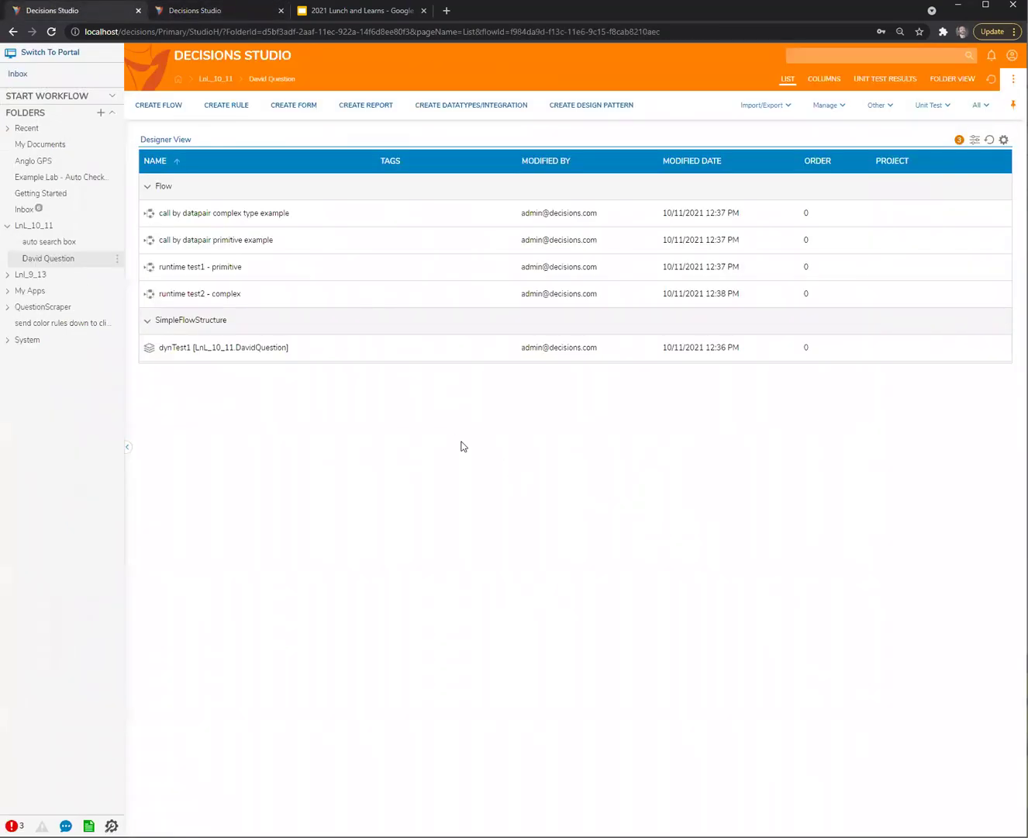
Paste runtime test2 - complex's flow ID into Start Flow With Data 1's flow ID constant
right_click(200, 298)
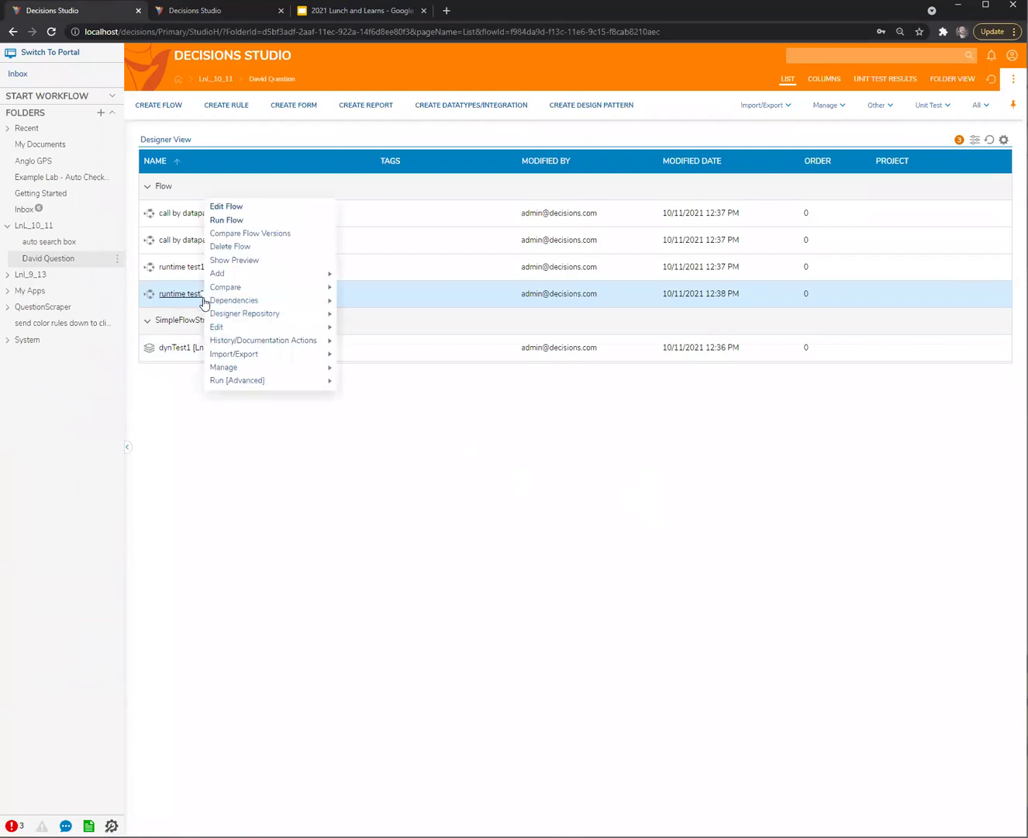
mouse_move(287, 367)
left_click(403, 414)
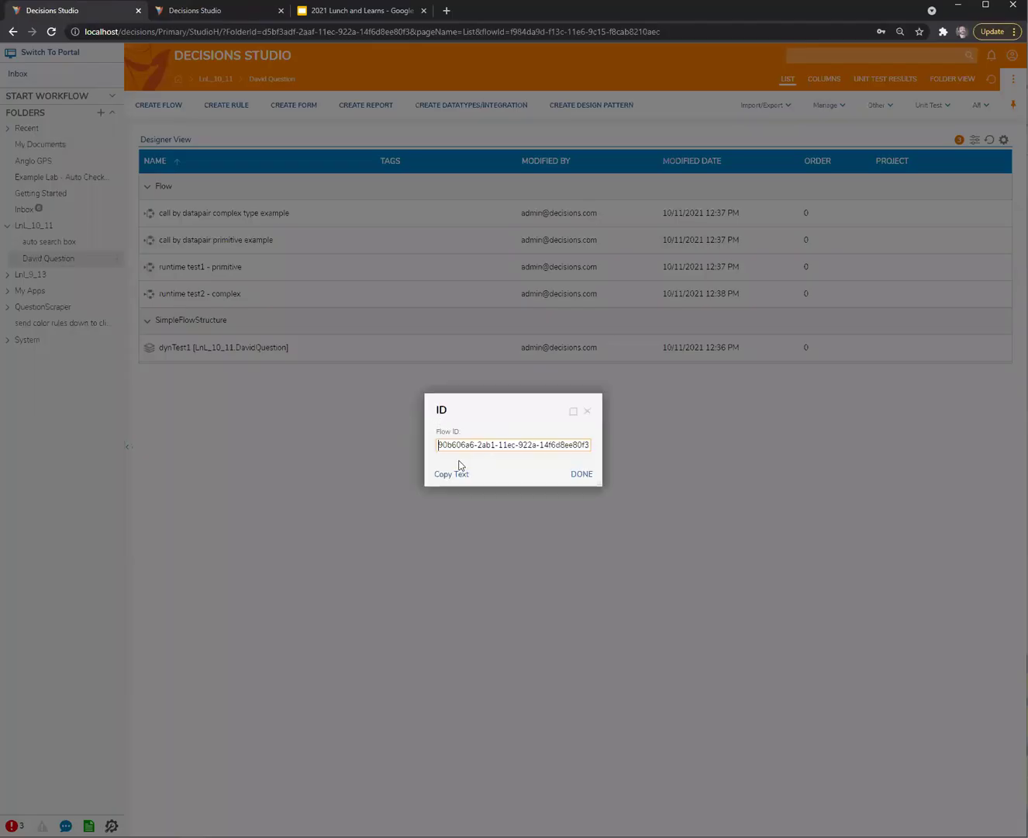
left_click(216, 18)
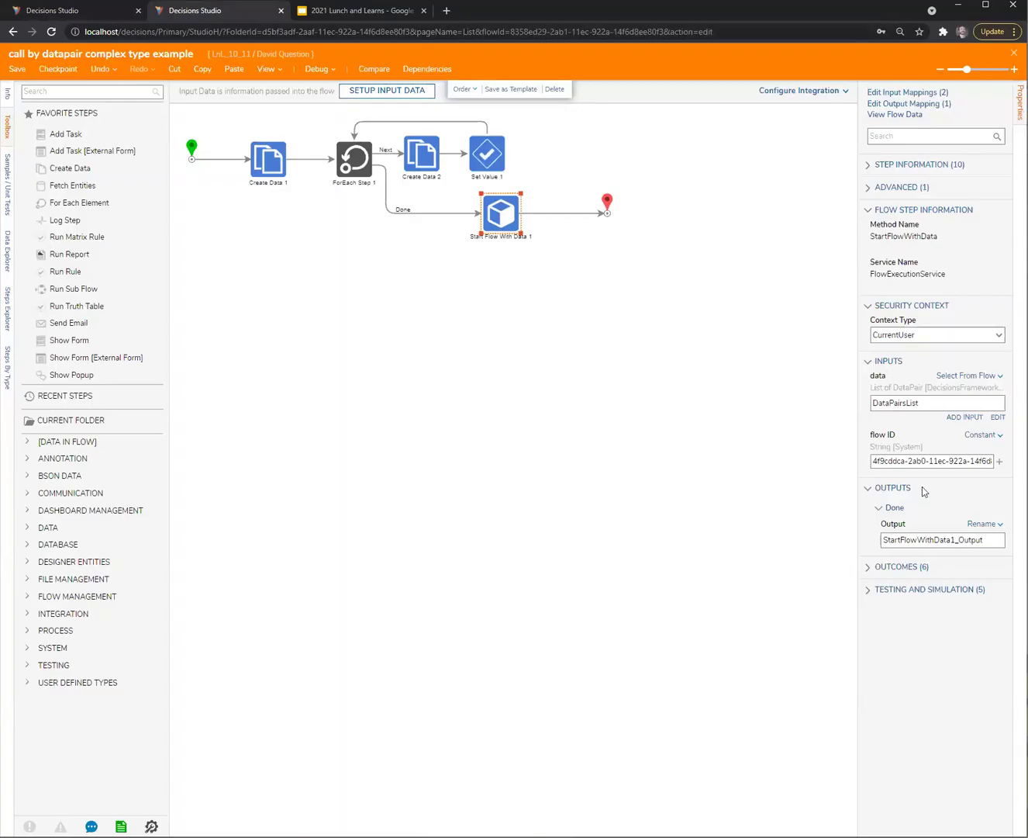
left_click_drag(856, 464, 777, 465)
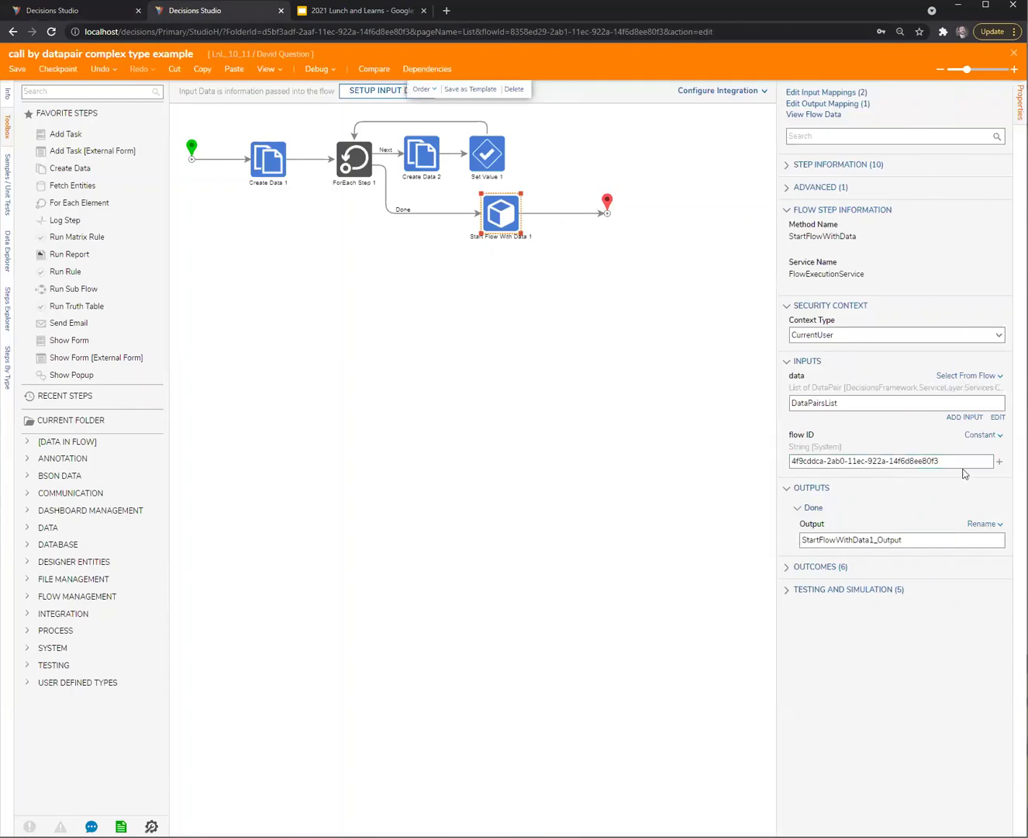
left_click_drag(966, 462, 664, 468)
type("90b606a6-2ab1-11ec-922a-14f6d8ee80f3")
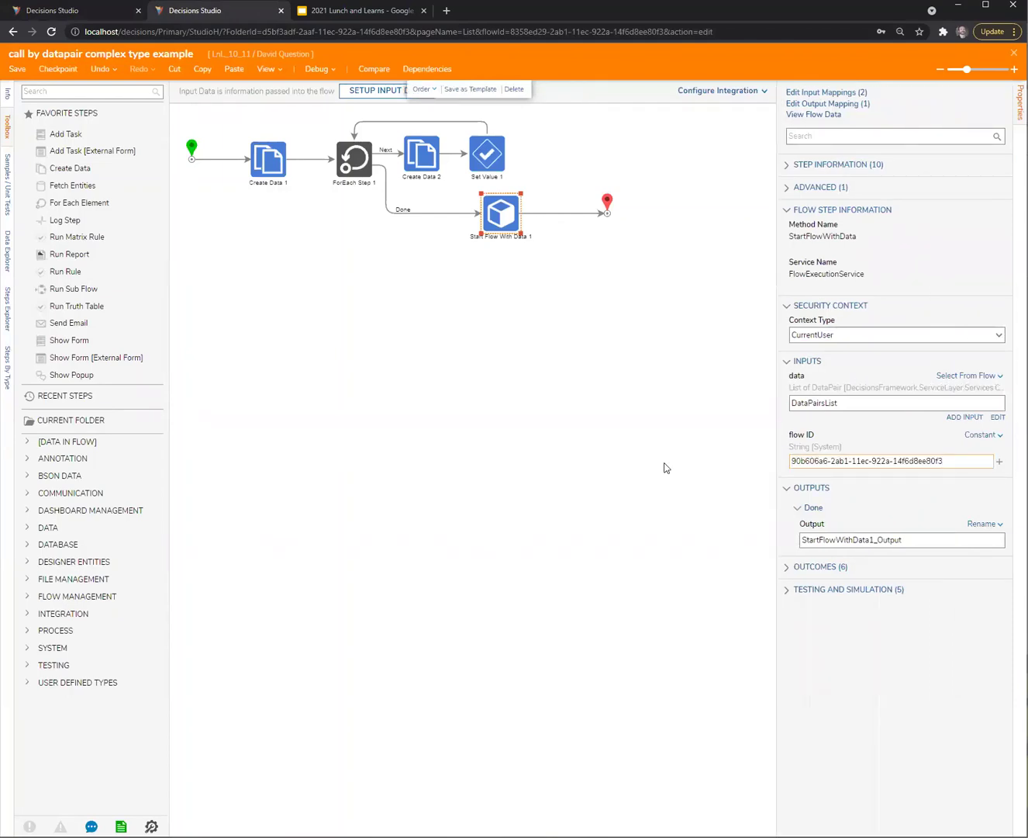
Check the flow's steps and toolbox, then select Create Data 1
left_click(541, 454)
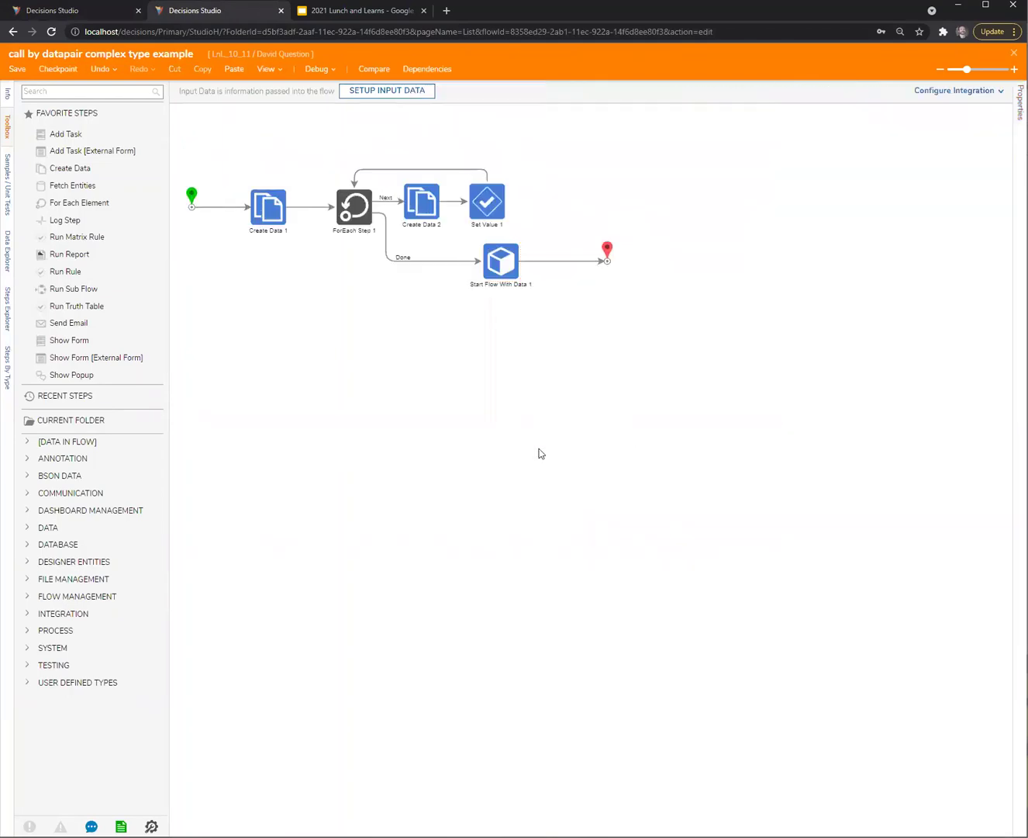
left_click(275, 216)
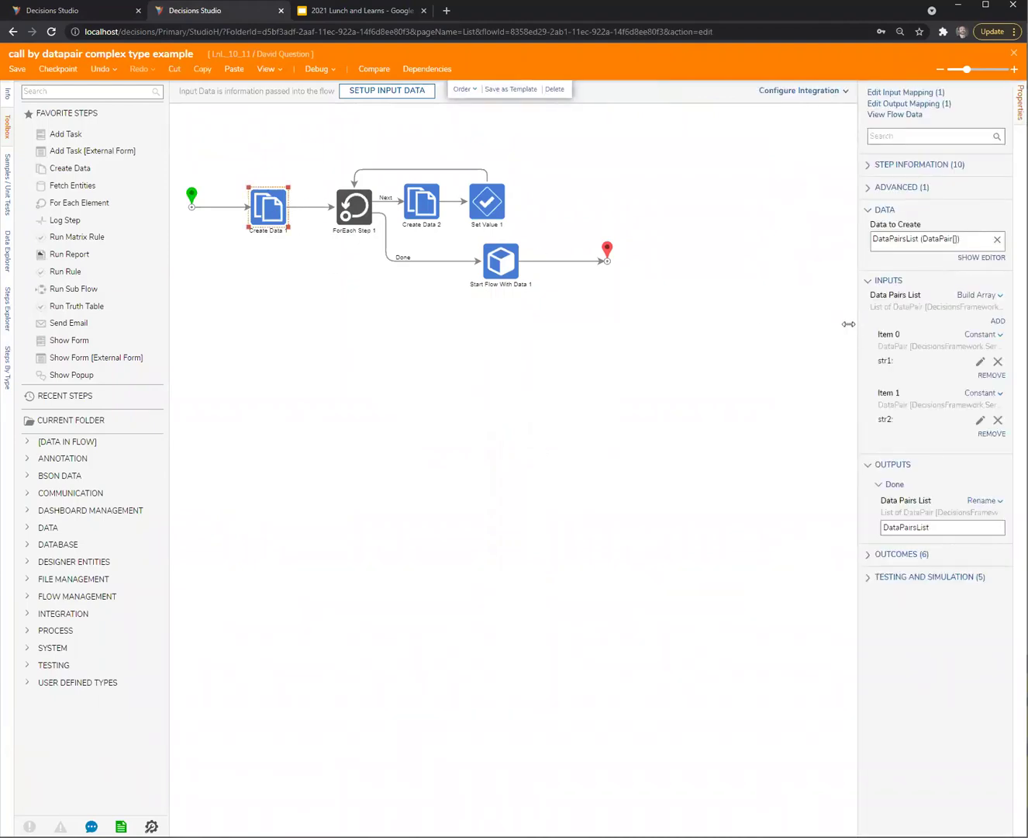
left_click(401, 379)
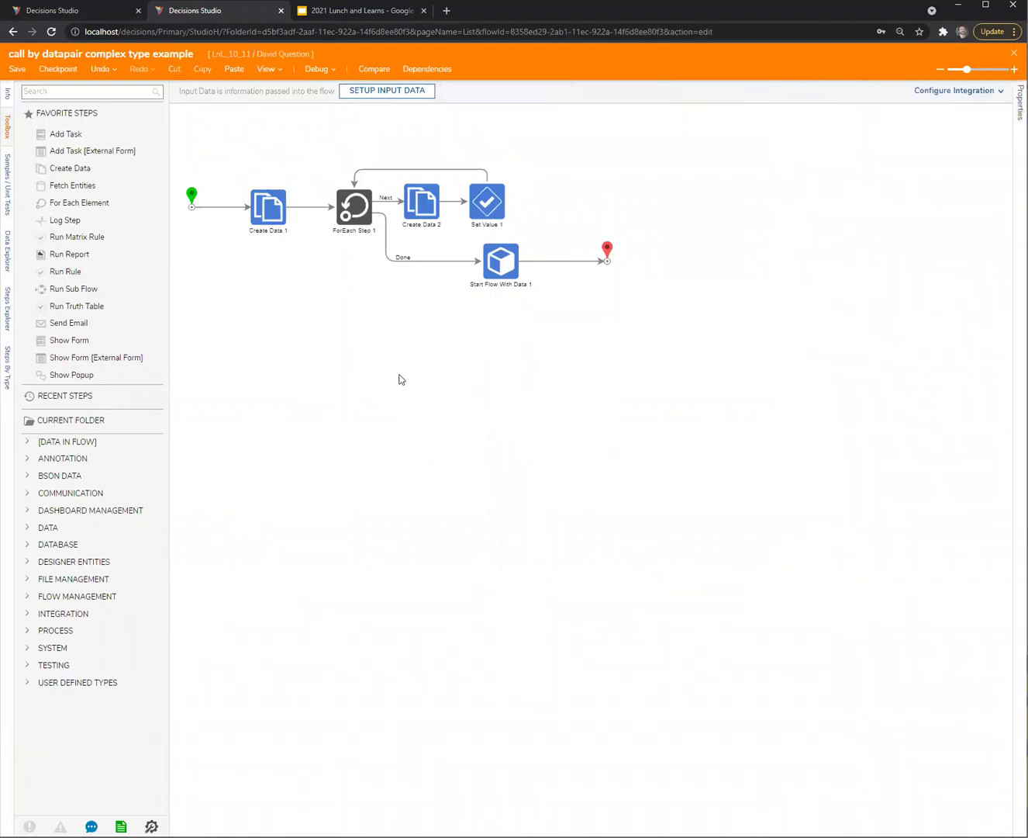
left_click(84, 93)
type("dat")
key("BackSpace")
key("BackSpace")
key("BackSpace")
left_click(349, 208)
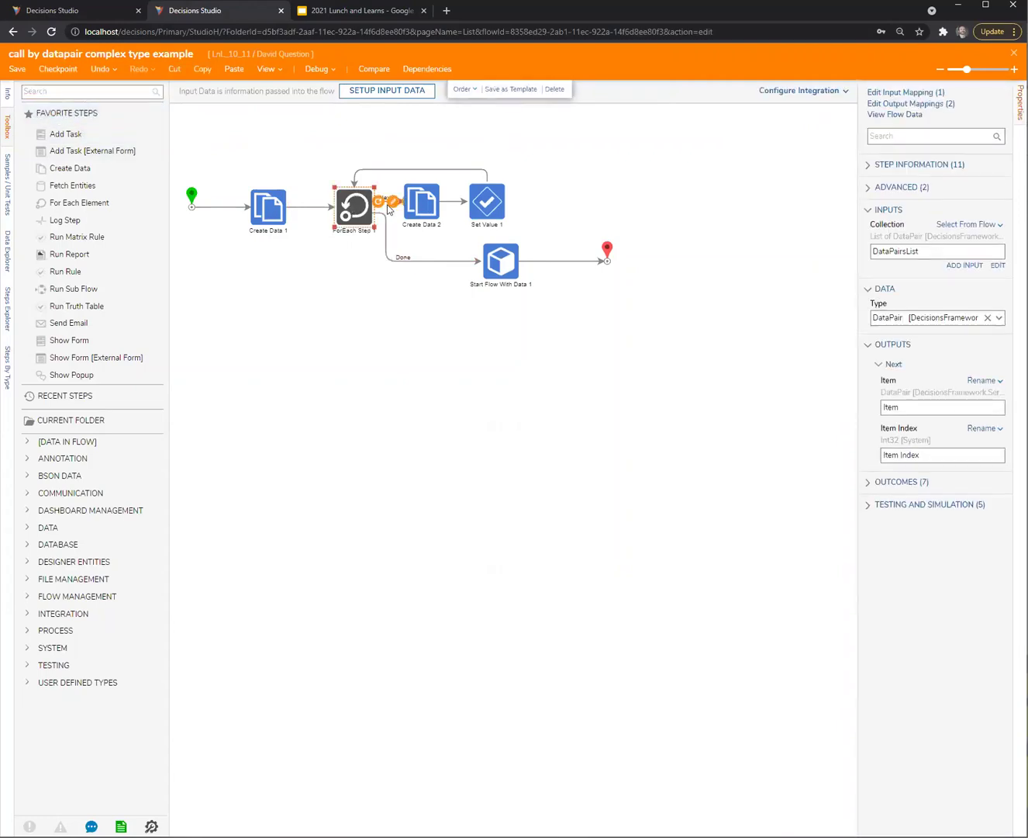
left_click(277, 234)
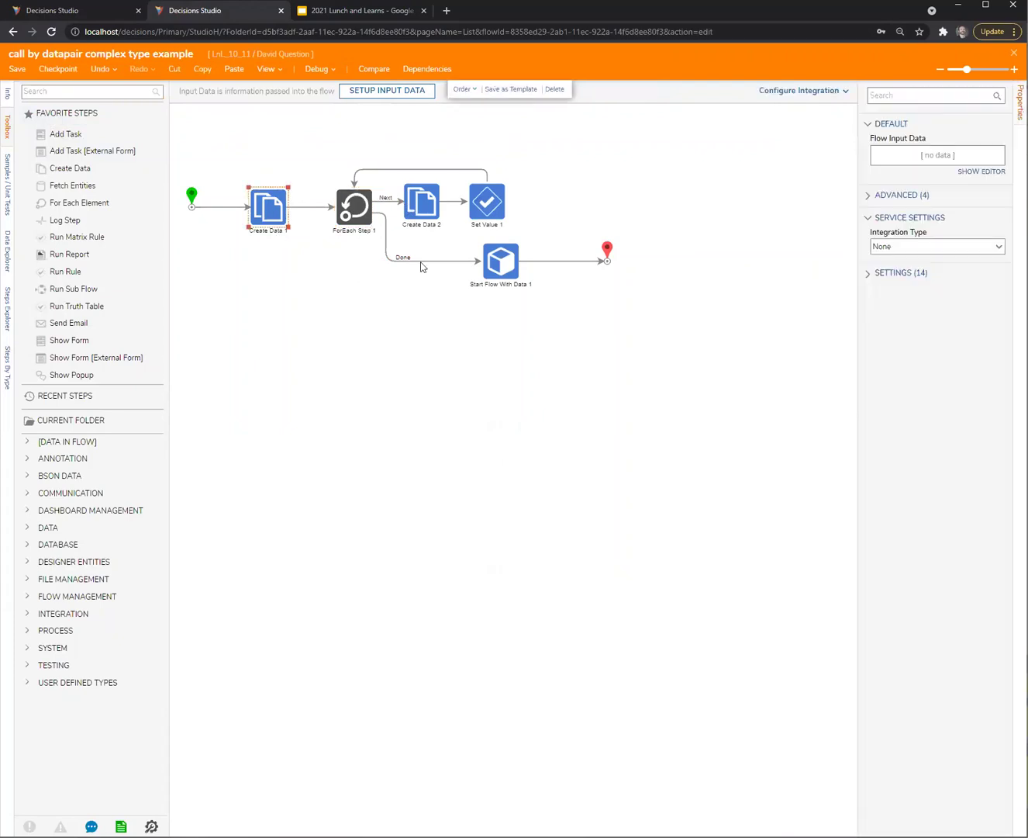
Replace Create Data 1's data with DataPairObject of type dynTest1 and save
left_click(998, 239)
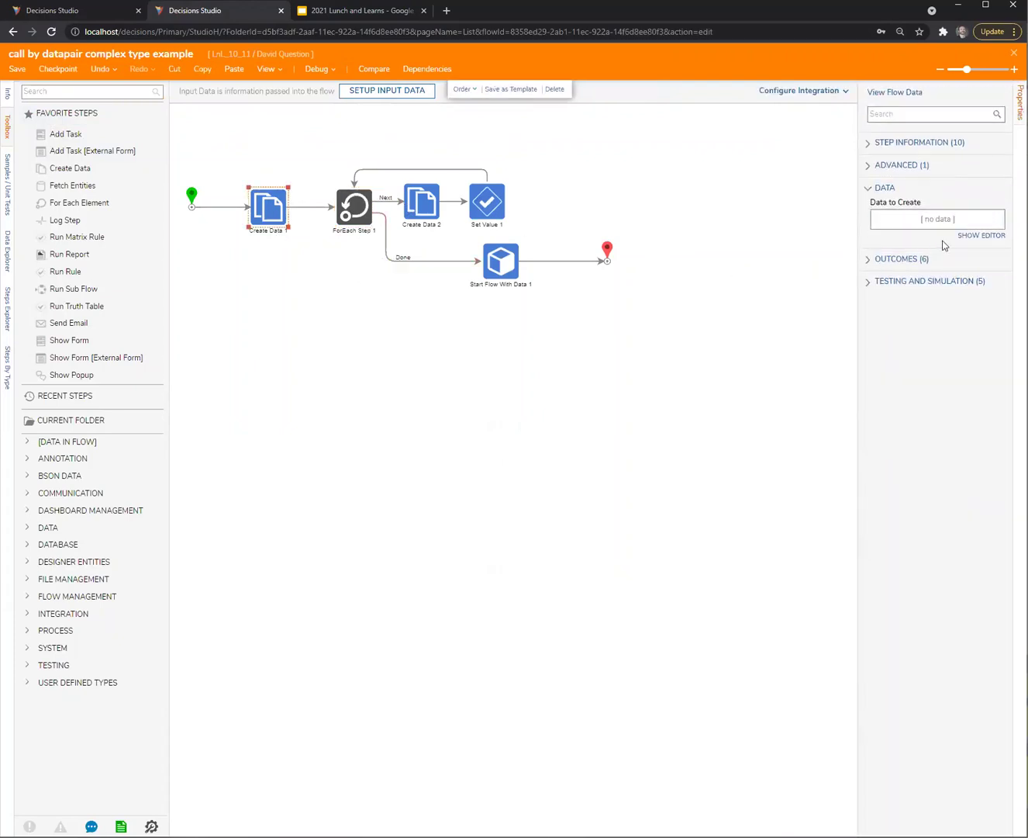
left_click(979, 245)
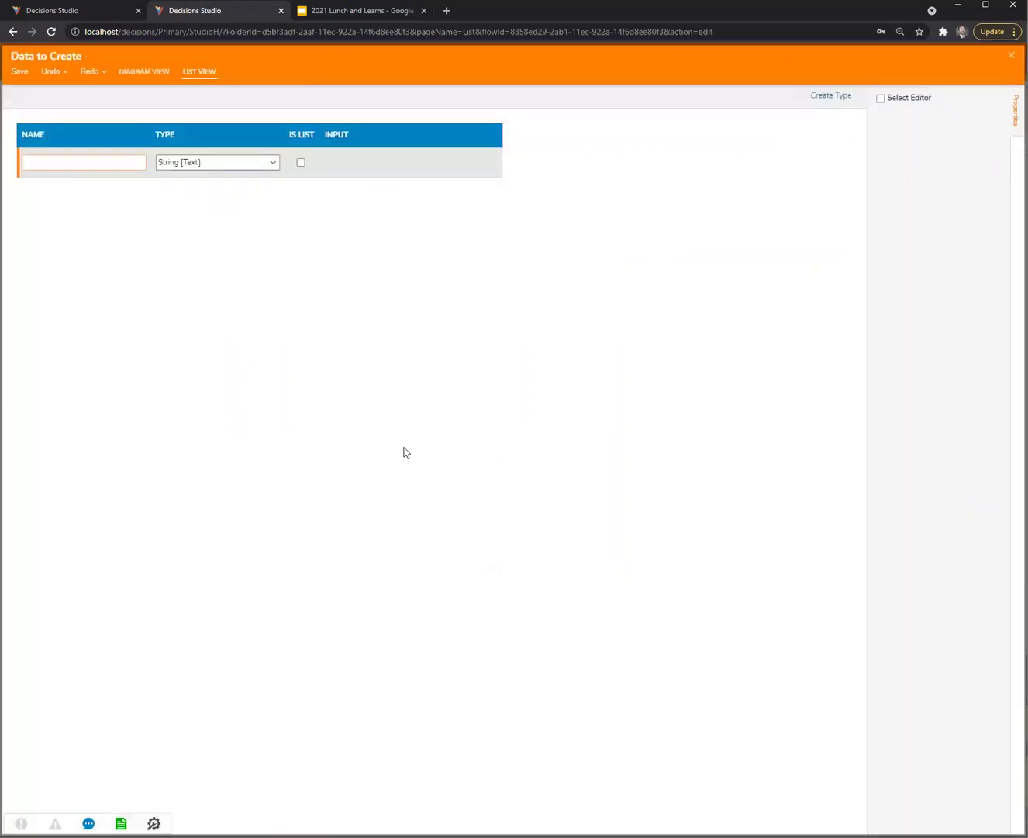
type("DataPair")
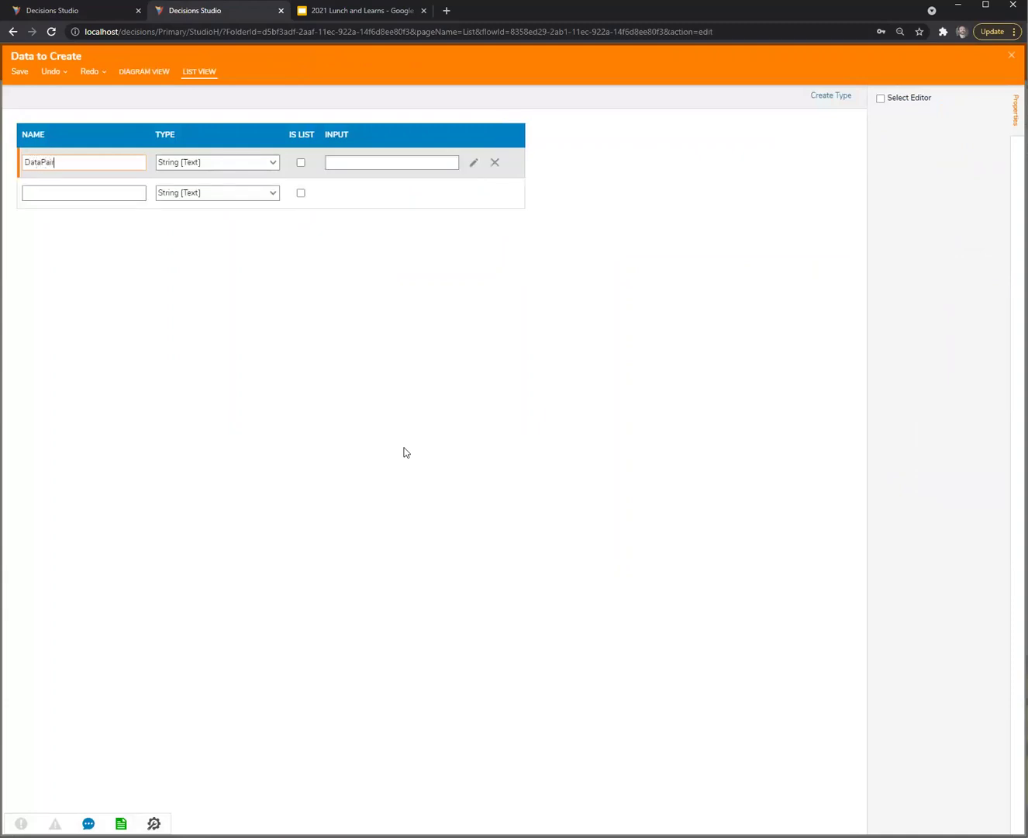
type("Object")
key("Tab")
type("dyn")
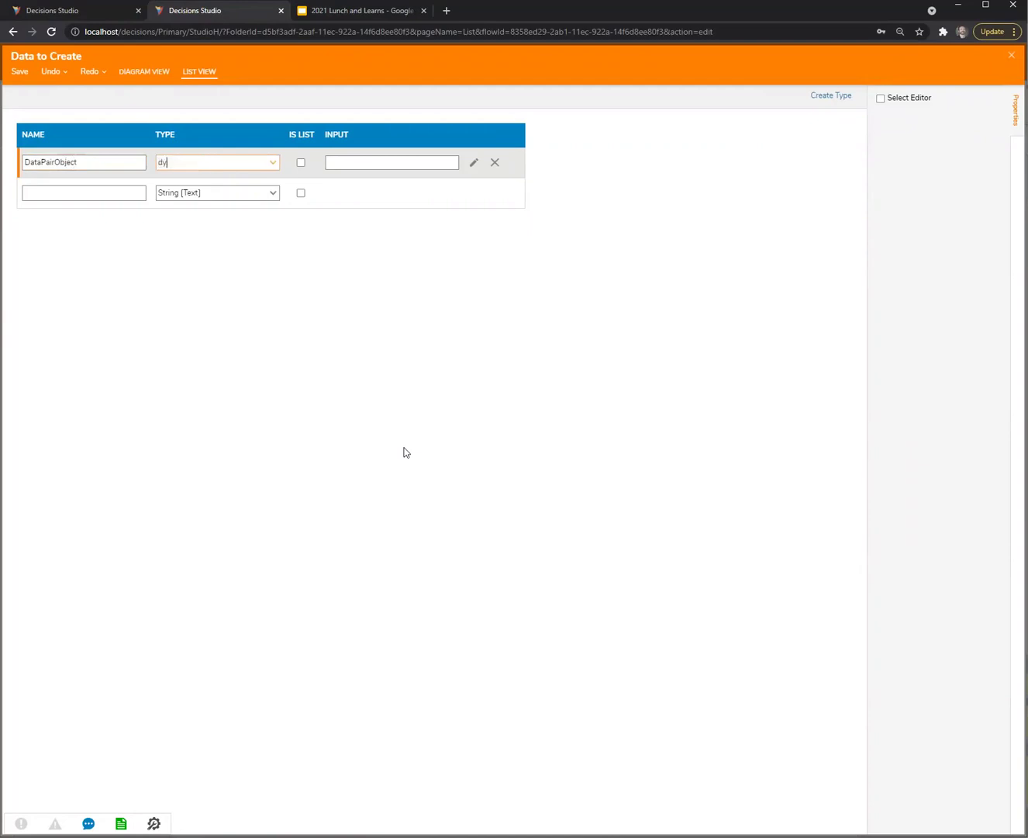
left_click(192, 179)
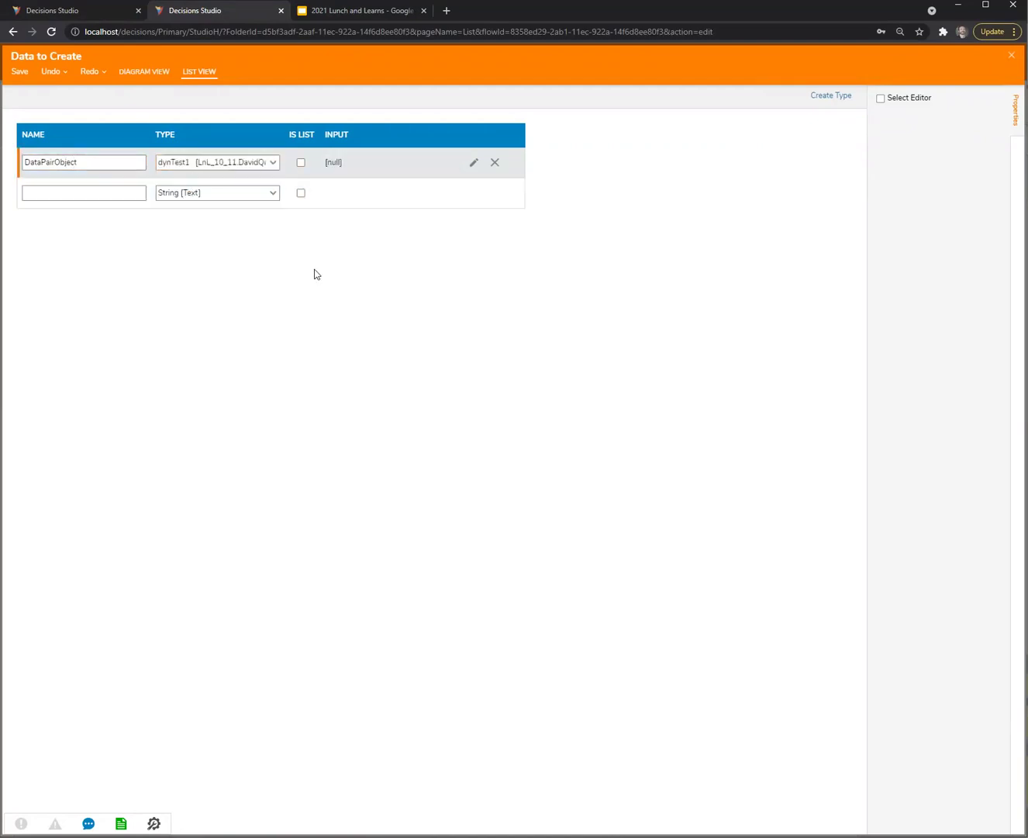
key("Escape")
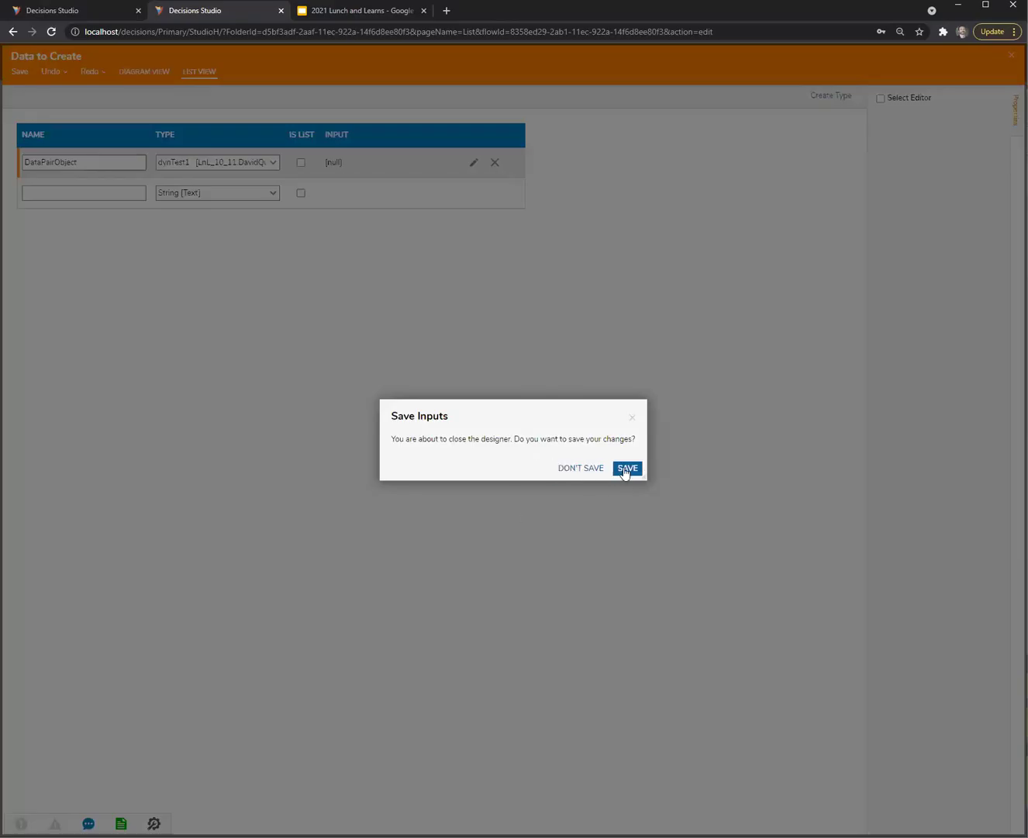
left_click(626, 468)
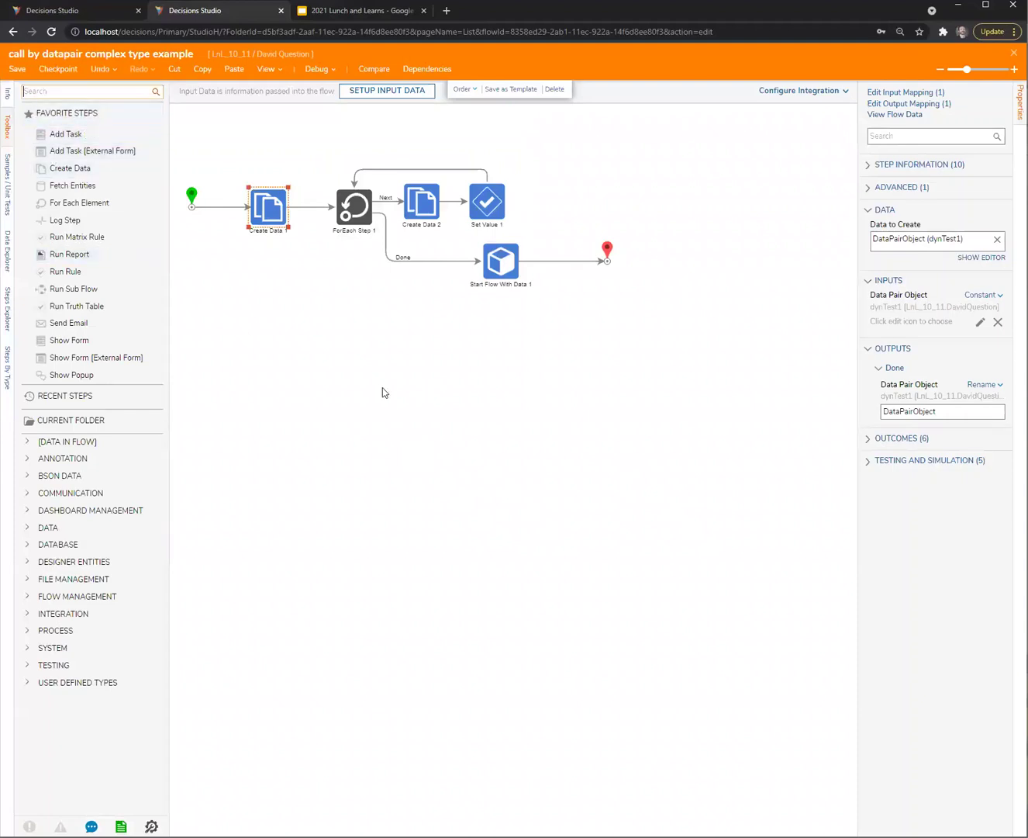
Insert a Create Object Data Pair step between Create Data 1 and Start Flow With Data 1
type("pair")
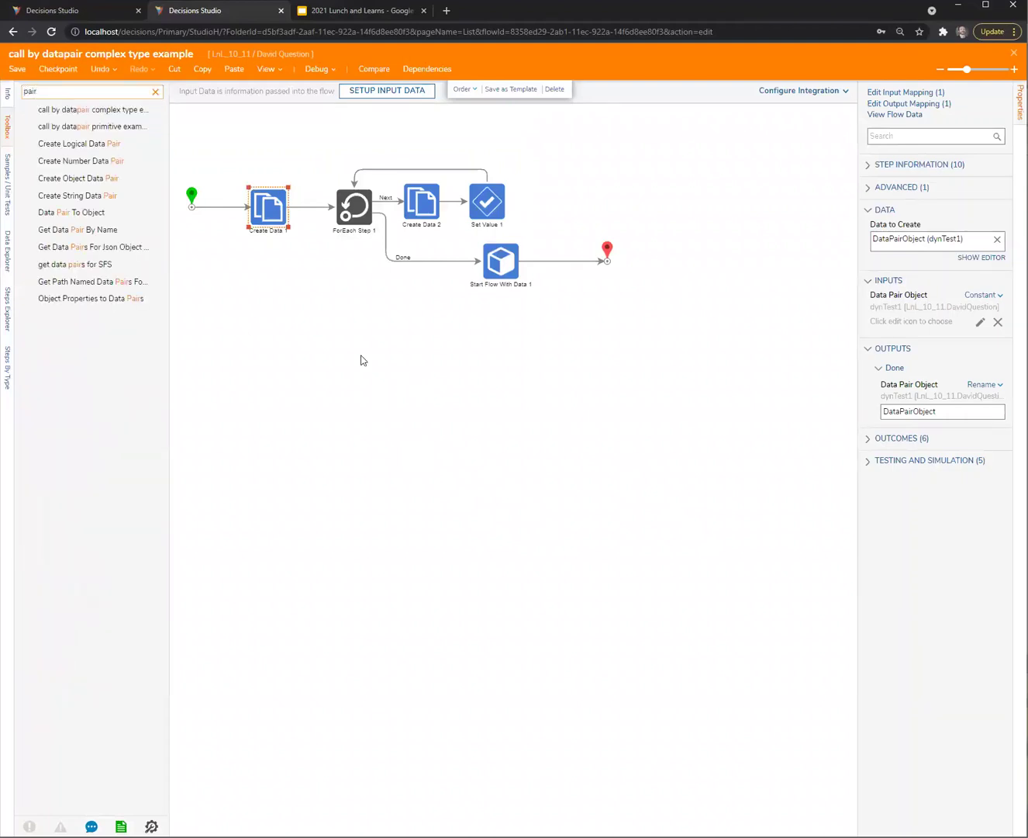
left_click_drag(78, 178, 342, 328)
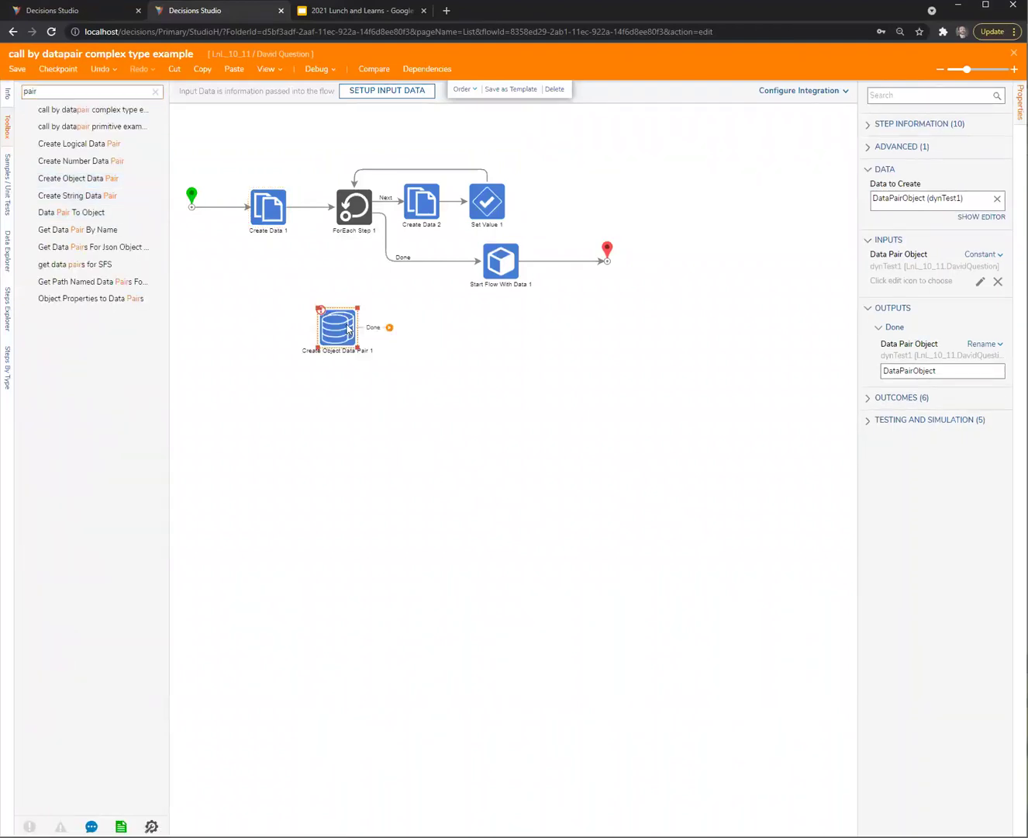
left_click_drag(293, 215, 320, 325)
left_click(411, 260)
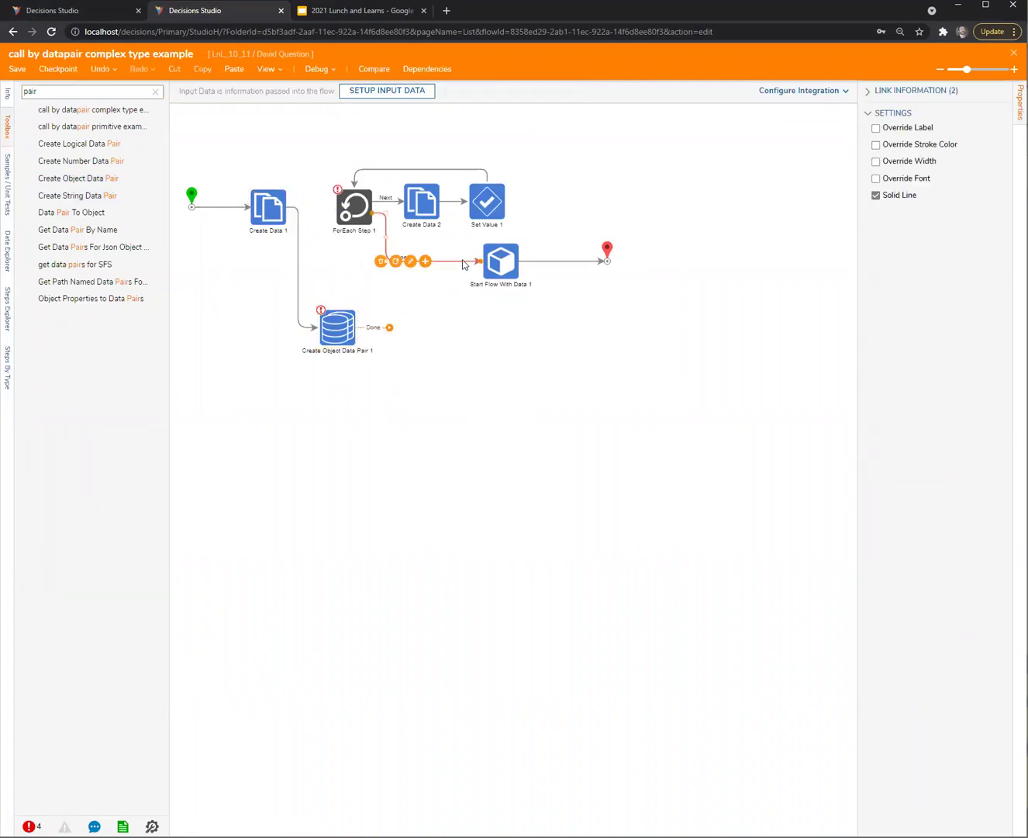
key("Delete")
left_click_drag(388, 326, 679, 302)
left_click_drag(498, 274, 482, 338)
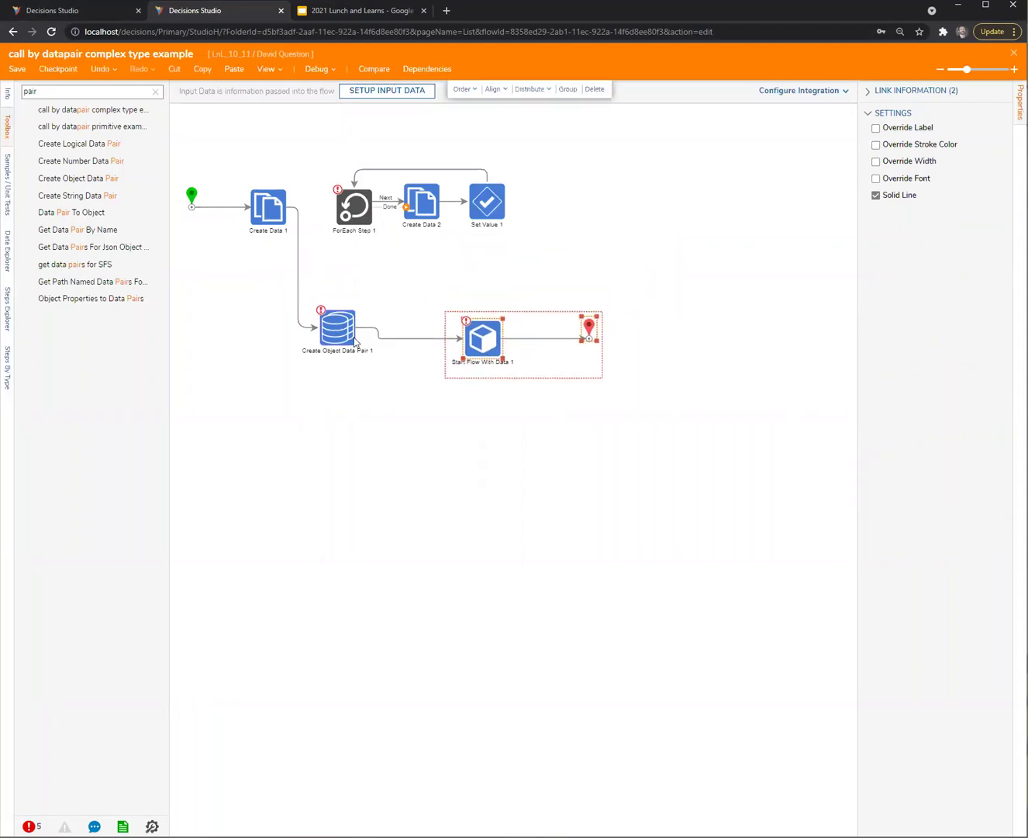
Map the pair's Value to DataPairObject and set its Name constant to ObjToDataPairList
left_click(337, 327)
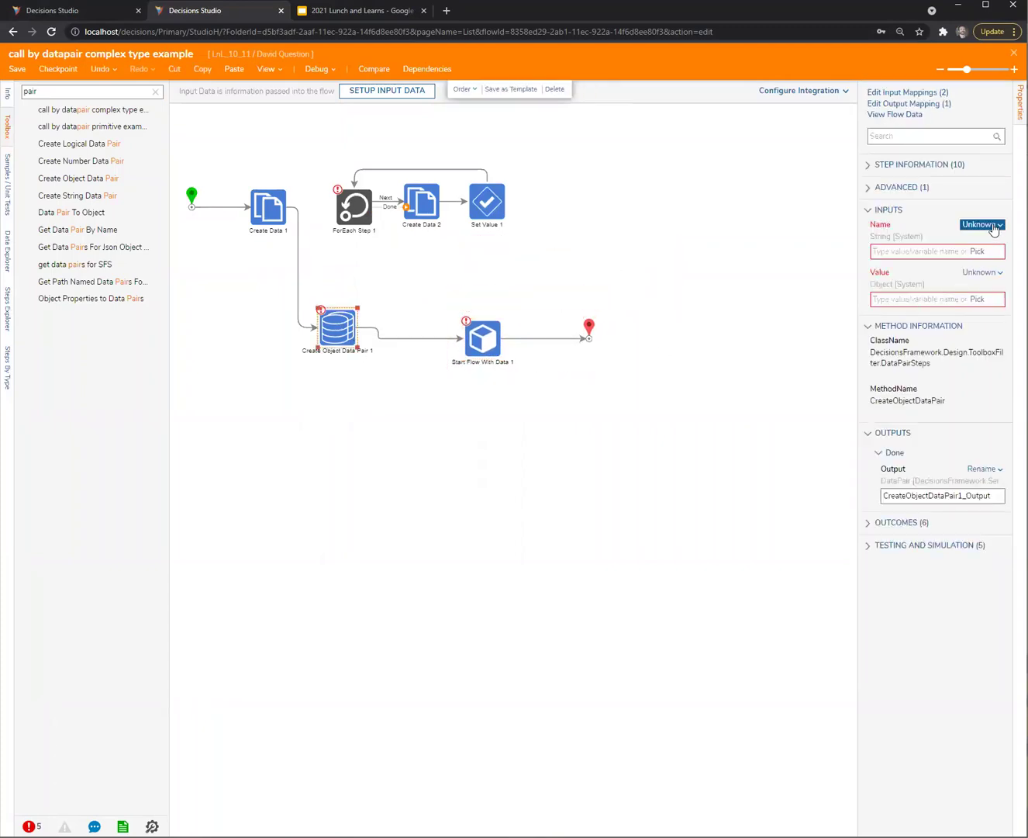
left_click(987, 277)
left_click(892, 255)
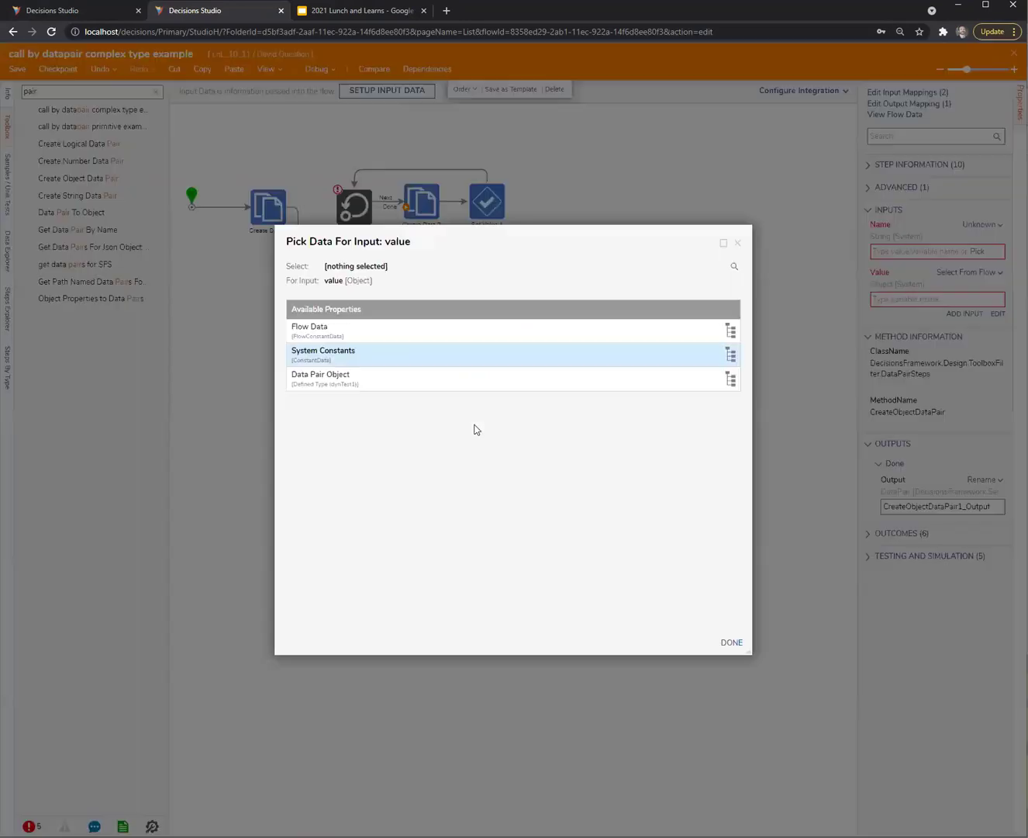
left_click(333, 380)
left_click(736, 647)
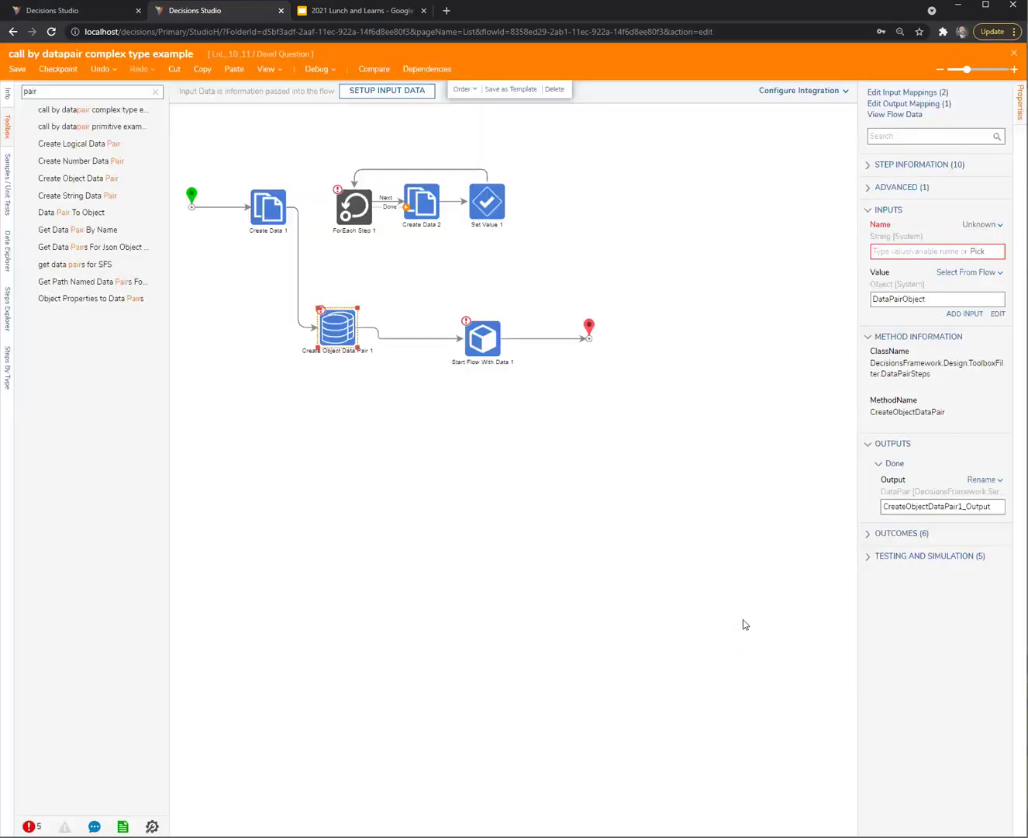
left_click(979, 227)
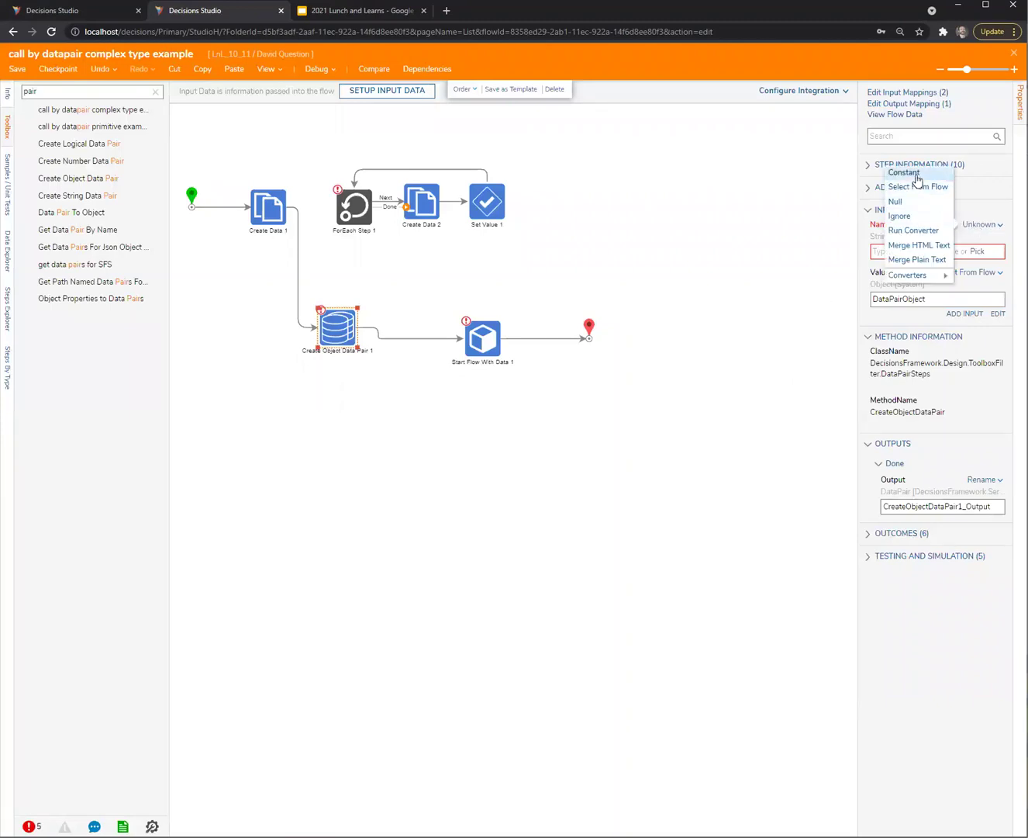
left_click(917, 177)
left_click(896, 253)
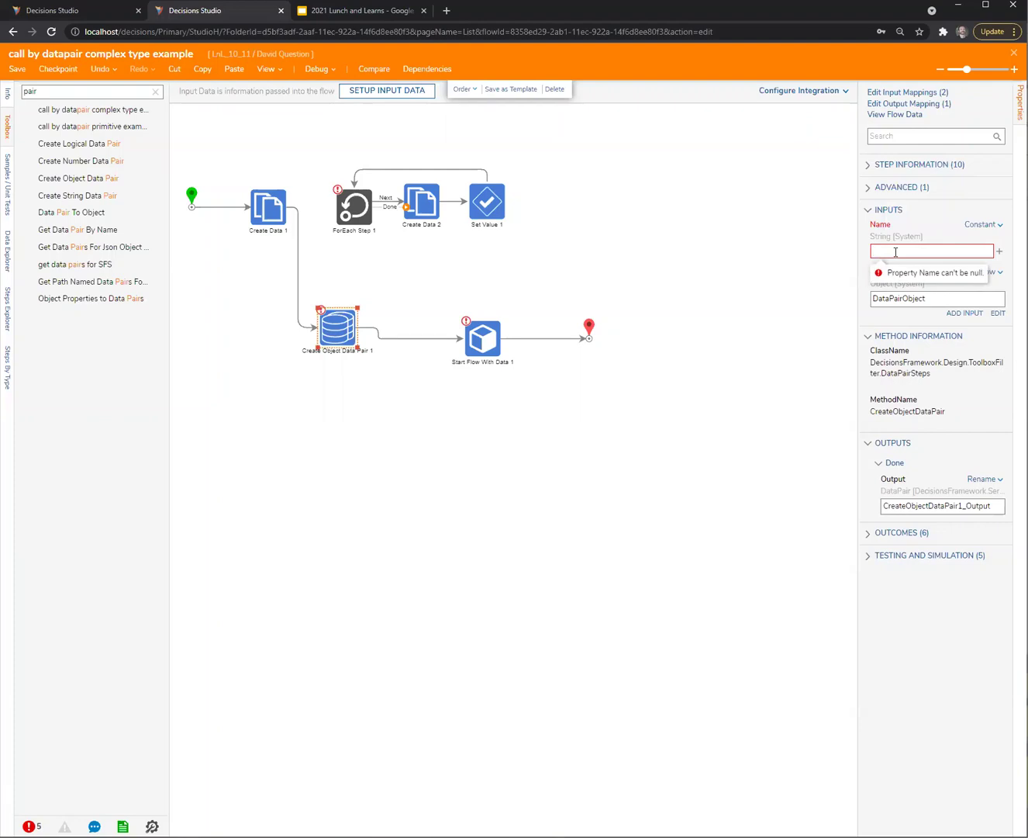
type("ObjToDataPairList")
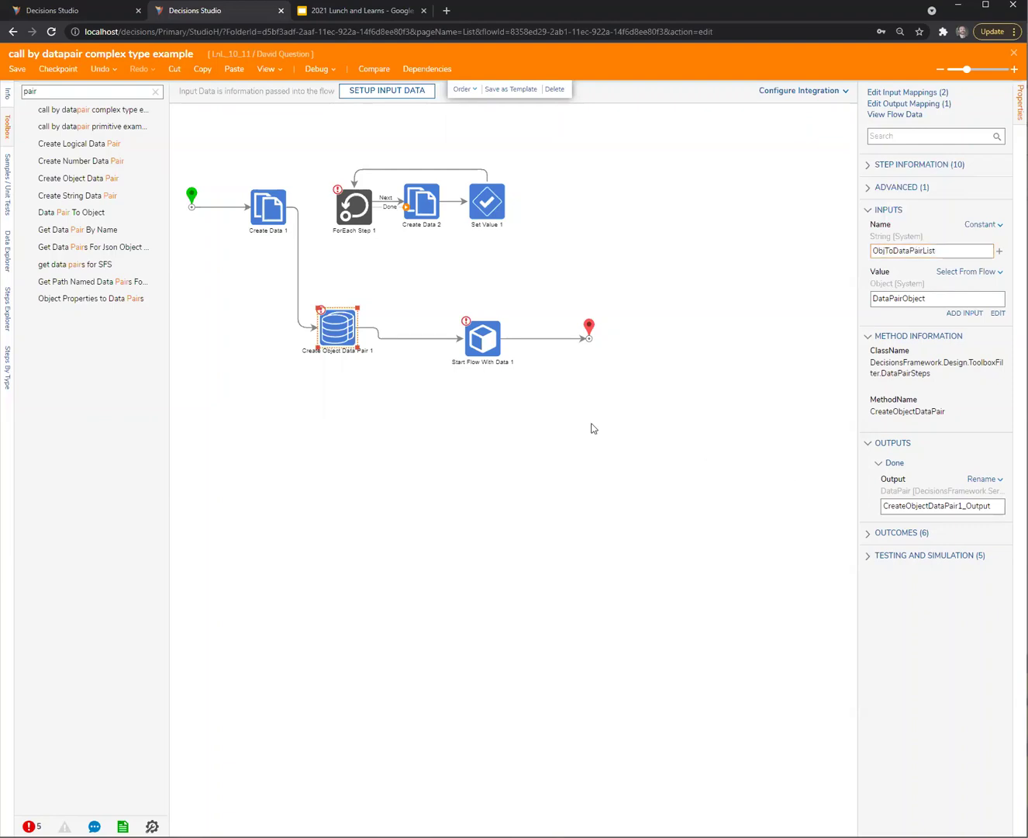
left_click(484, 339)
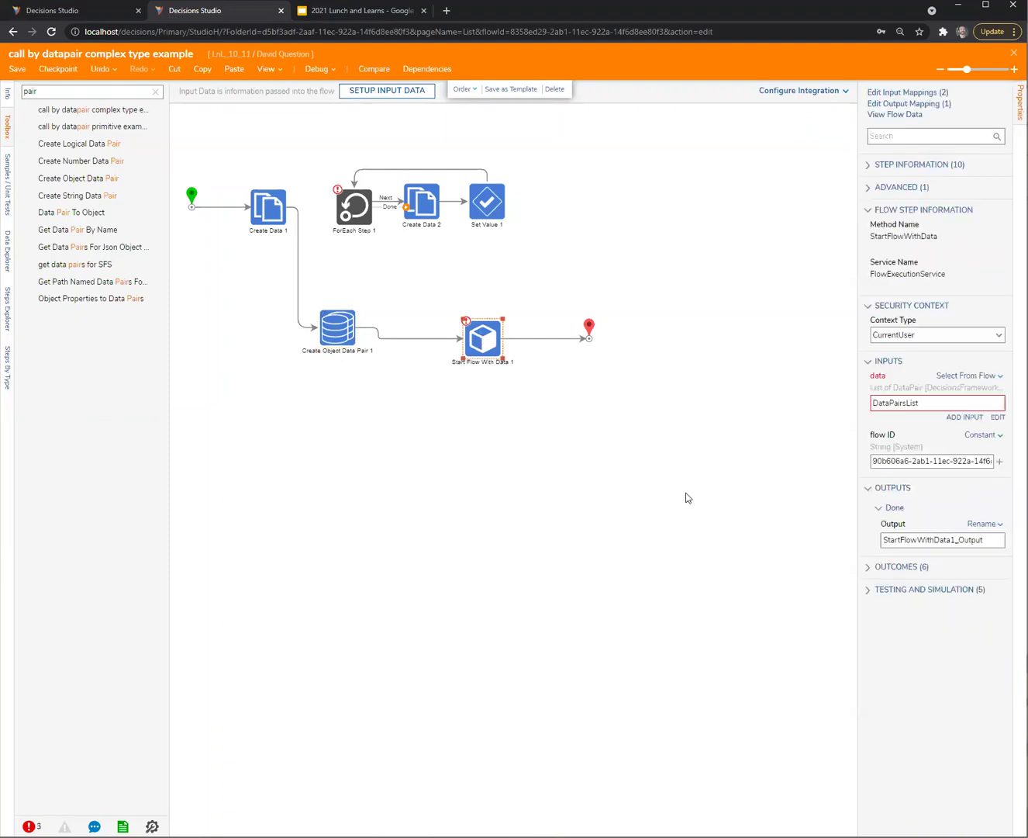
Connect Create Object Data Pair 1 to Start Flow With Data 1 and map its output to data
left_click(998, 416)
left_click(741, 299)
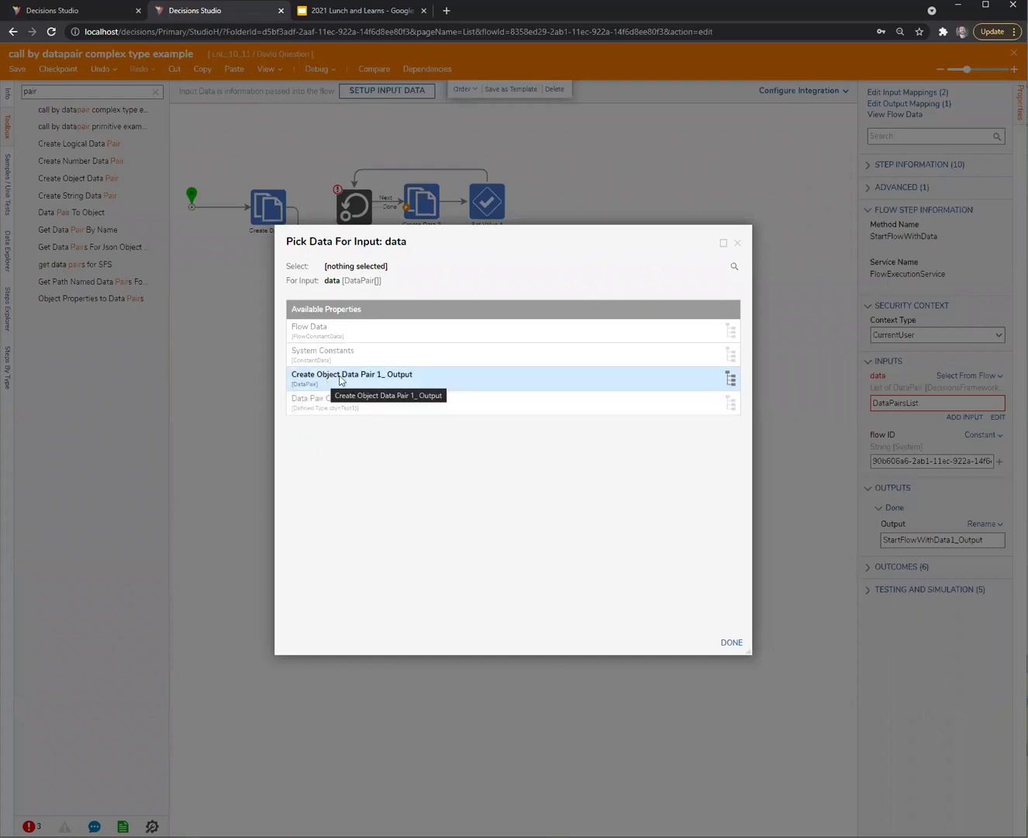
left_click(738, 243)
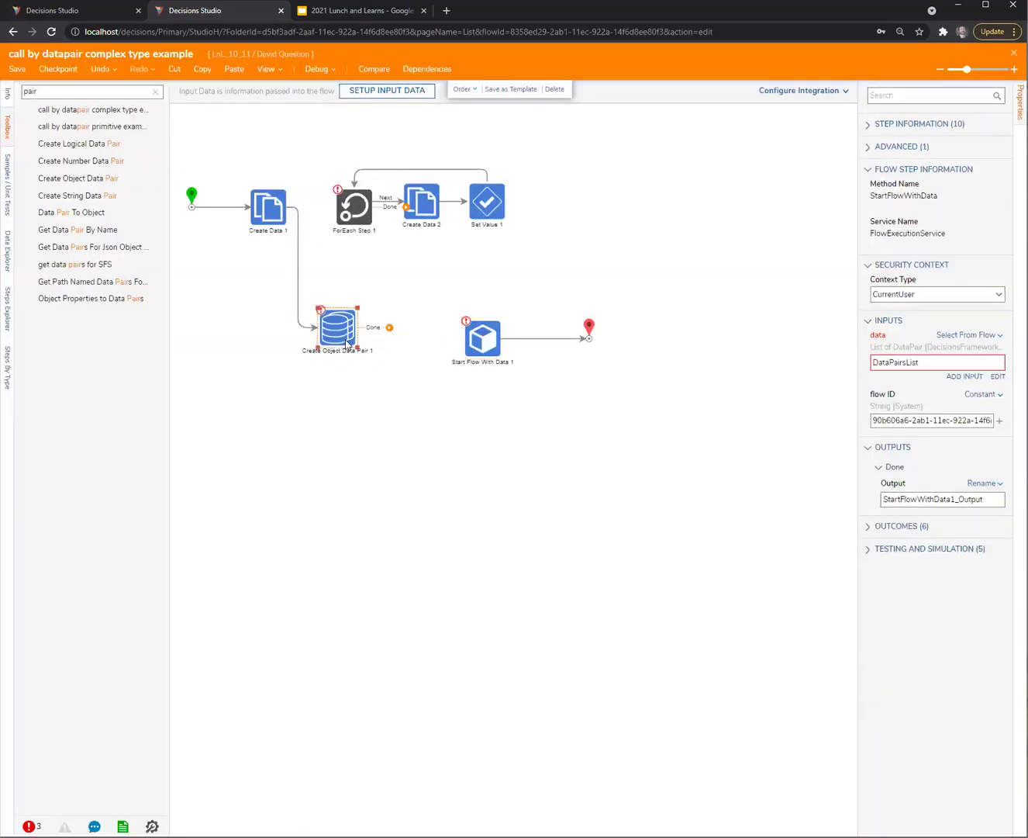
left_click_drag(390, 327, 480, 340)
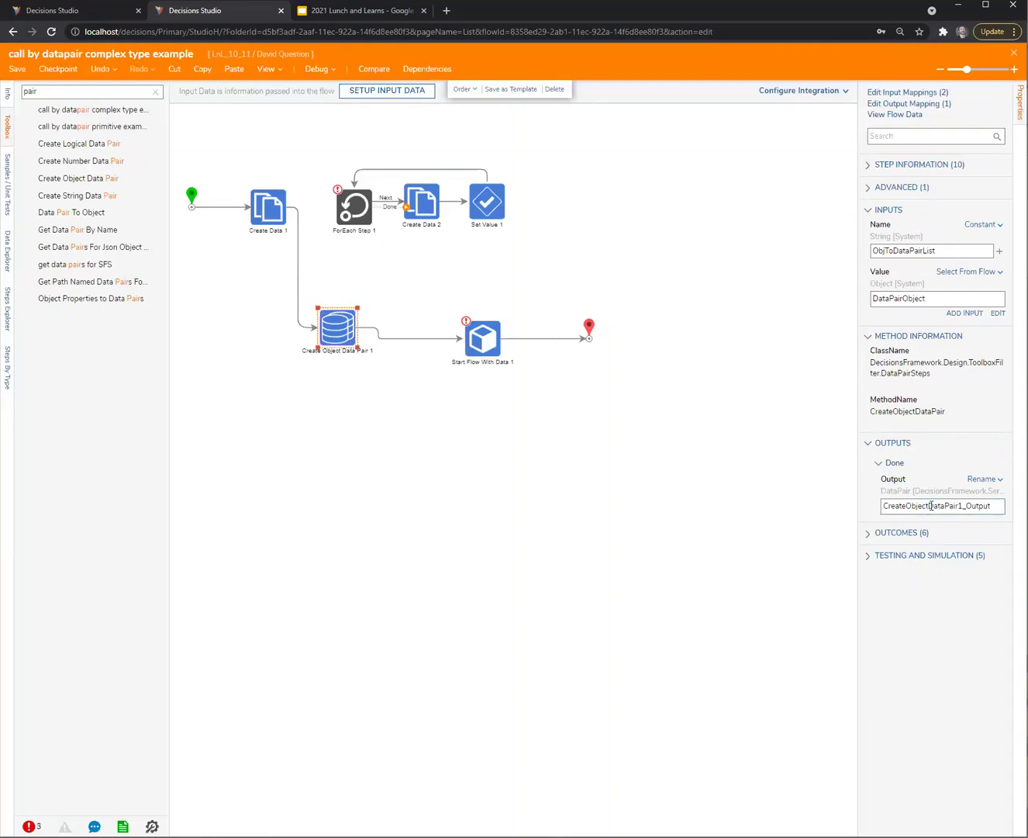
left_click(494, 342)
left_click(931, 402)
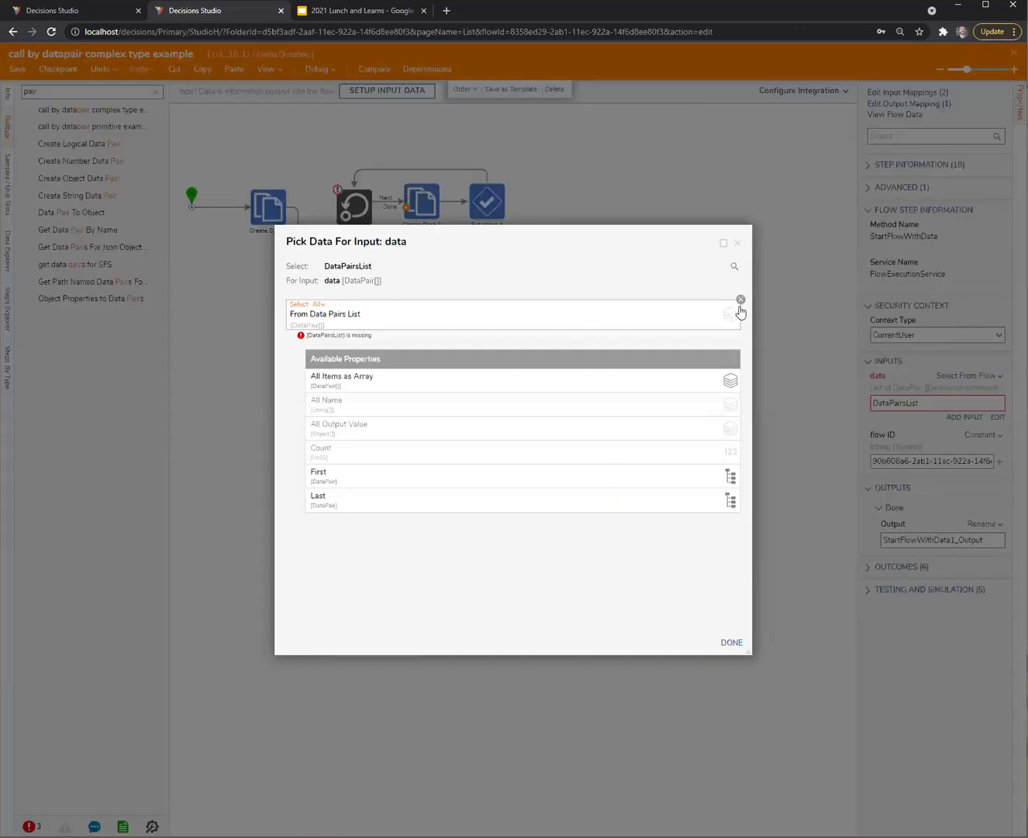
left_click(741, 300)
left_click(407, 371)
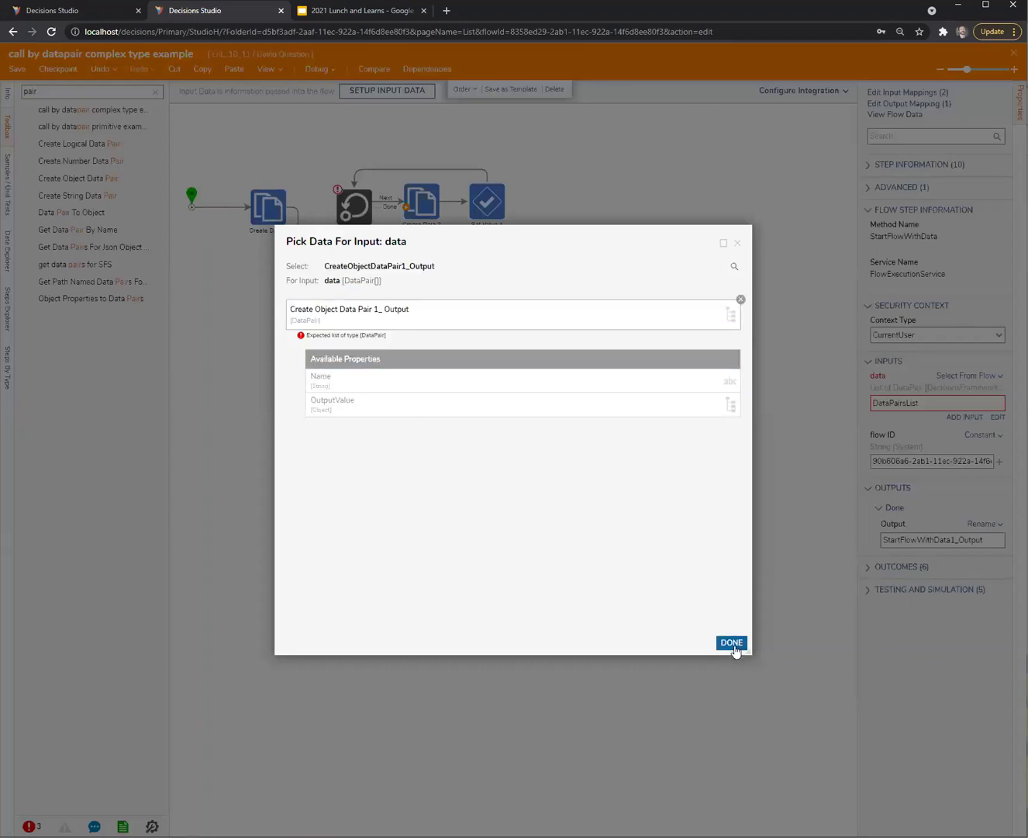
left_click(731, 642)
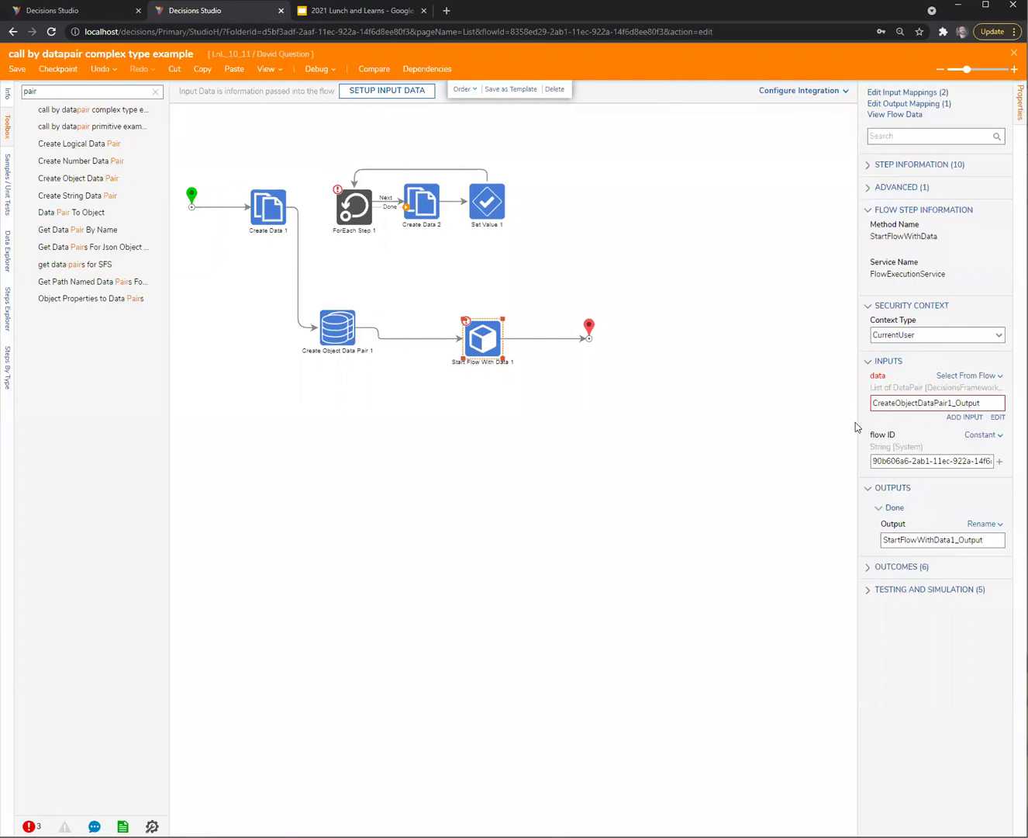
Set the data input to Build Array with Item 0 from CreateObjectDataPair1_Output
left_click_drag(857, 420, 753, 423)
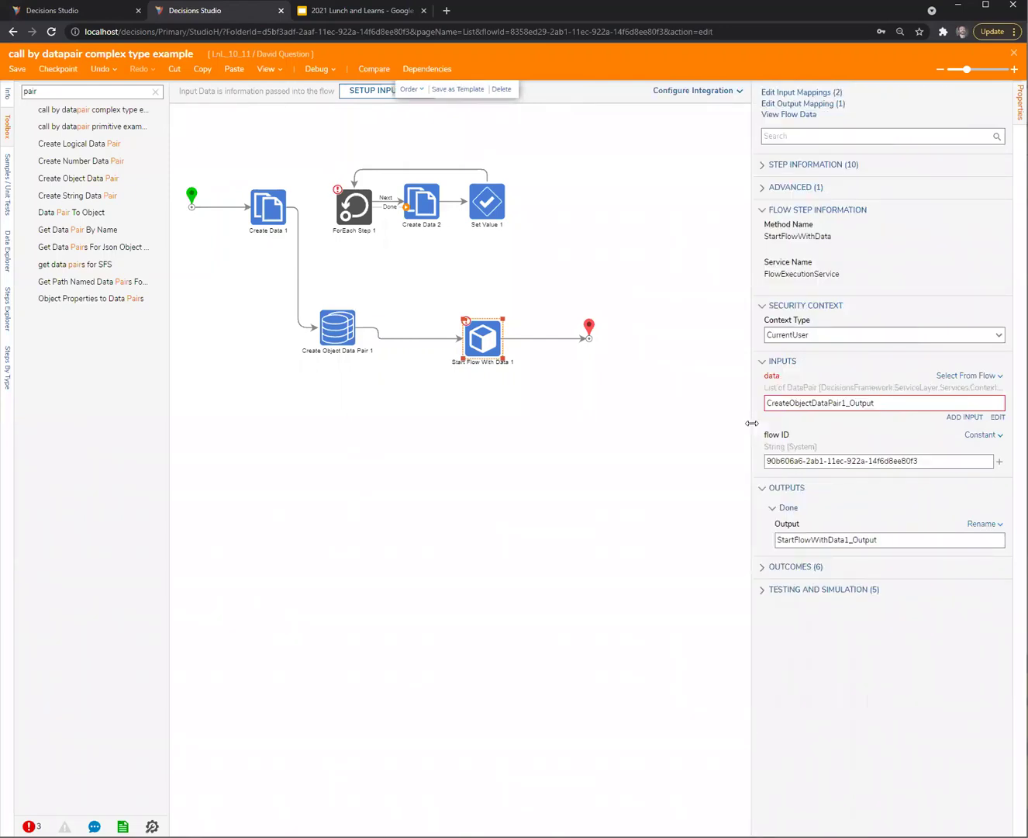
left_click(970, 375)
left_click(903, 394)
left_click(982, 415)
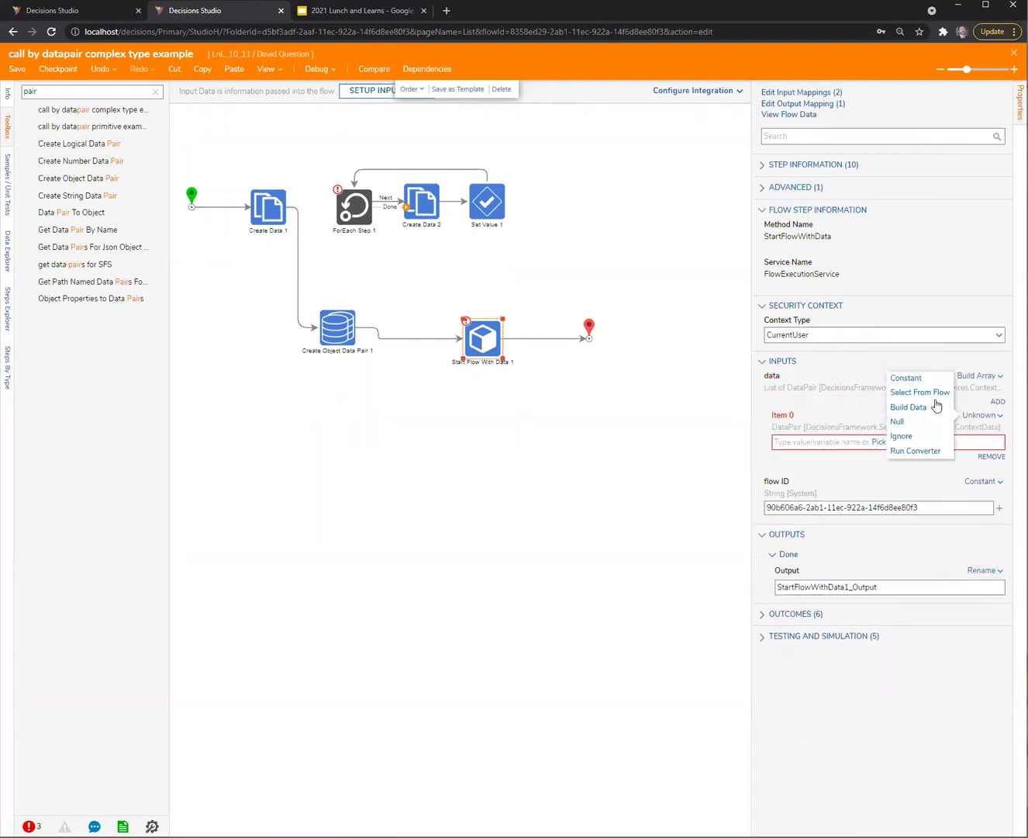
left_click(924, 392)
left_click(316, 378)
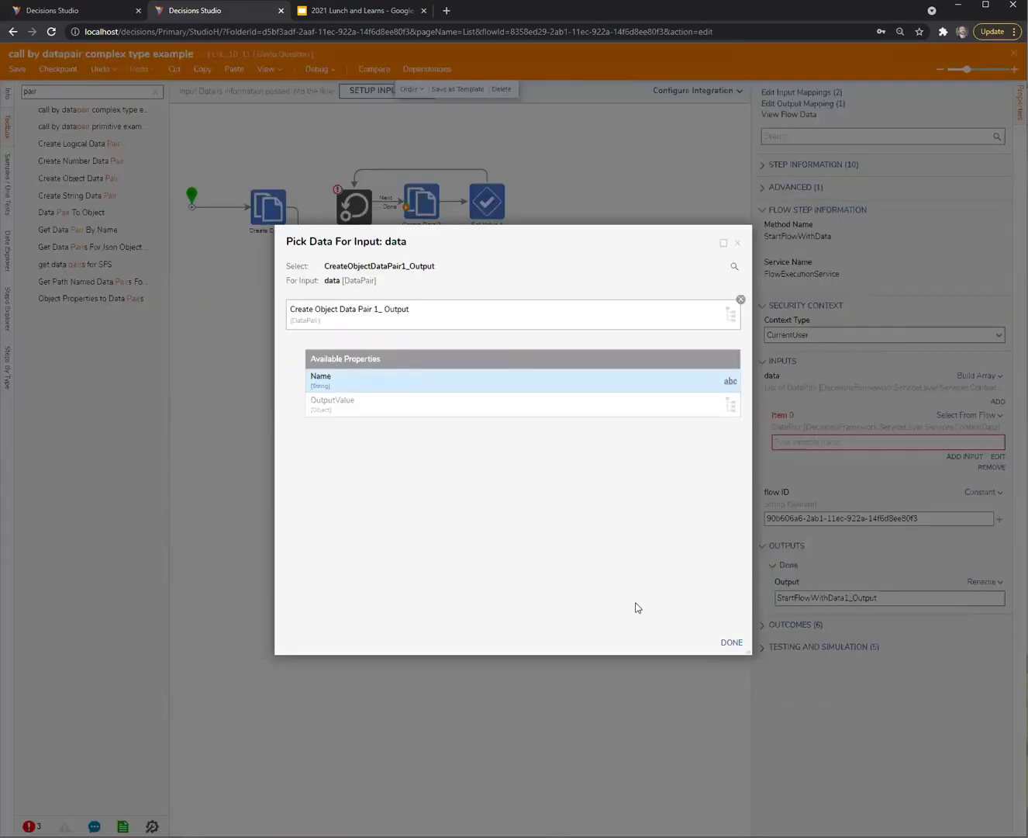
left_click(727, 640)
left_click(574, 534)
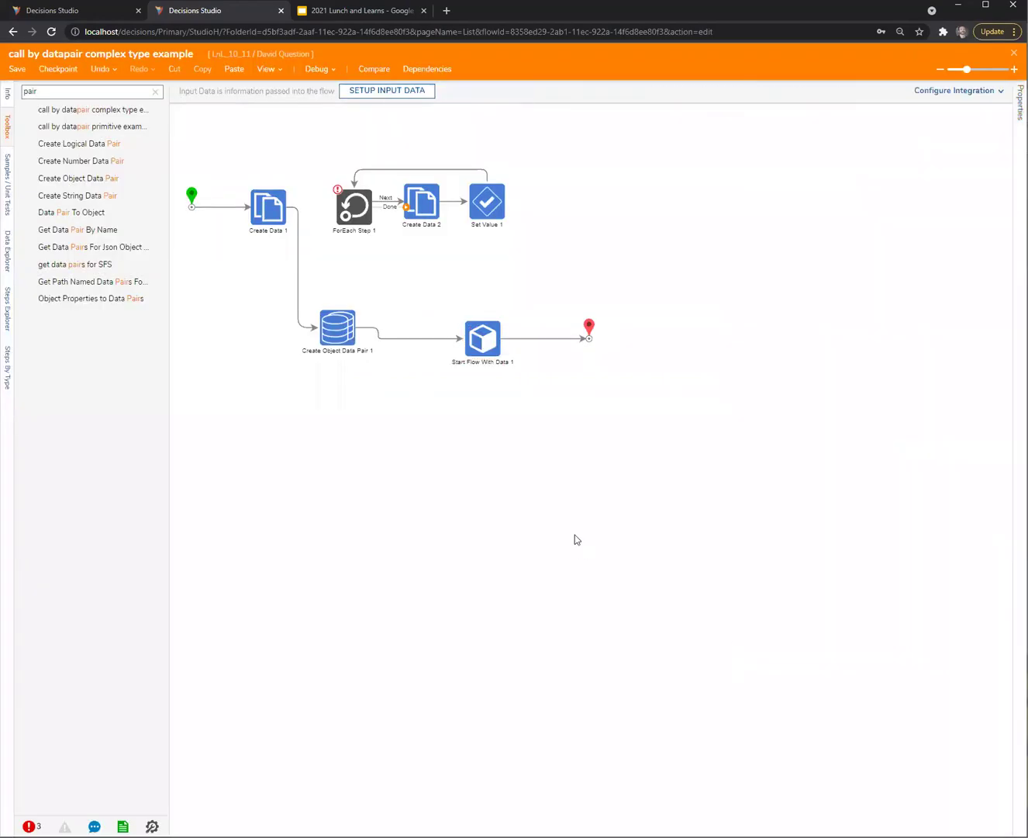
Debug the flow and view Create Object Data Pair 1's input/output data in an enlarged viewer
left_click(317, 68)
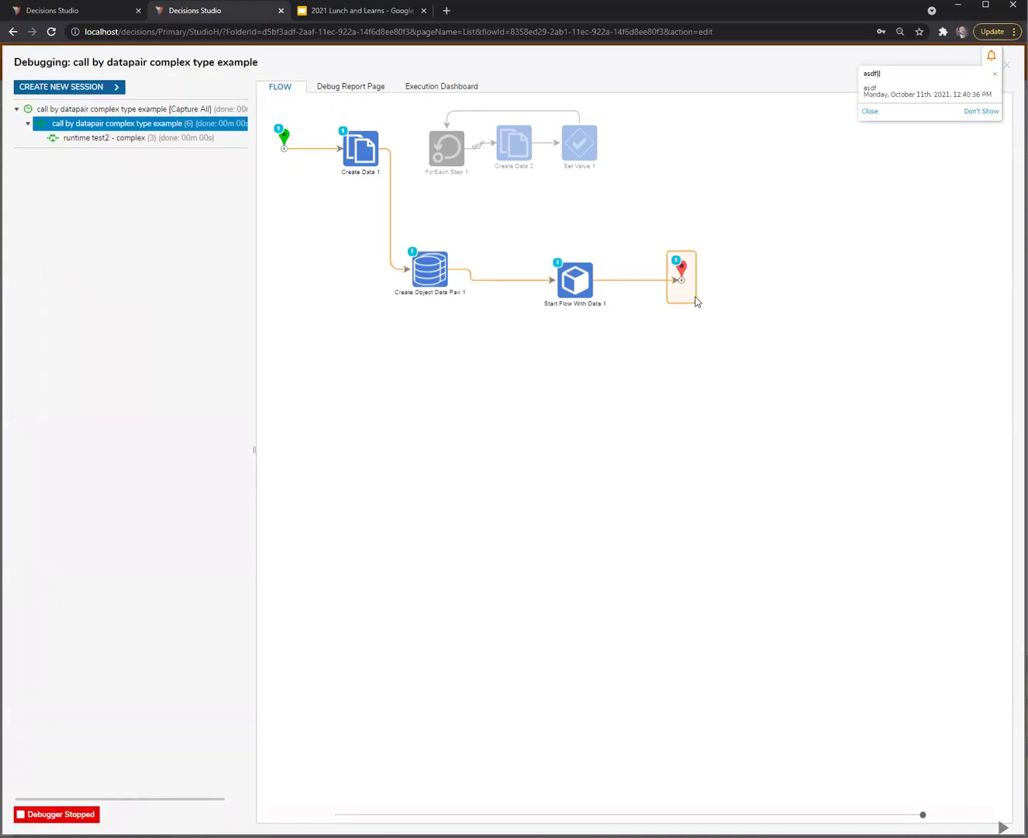
left_click(576, 300)
left_click(691, 298)
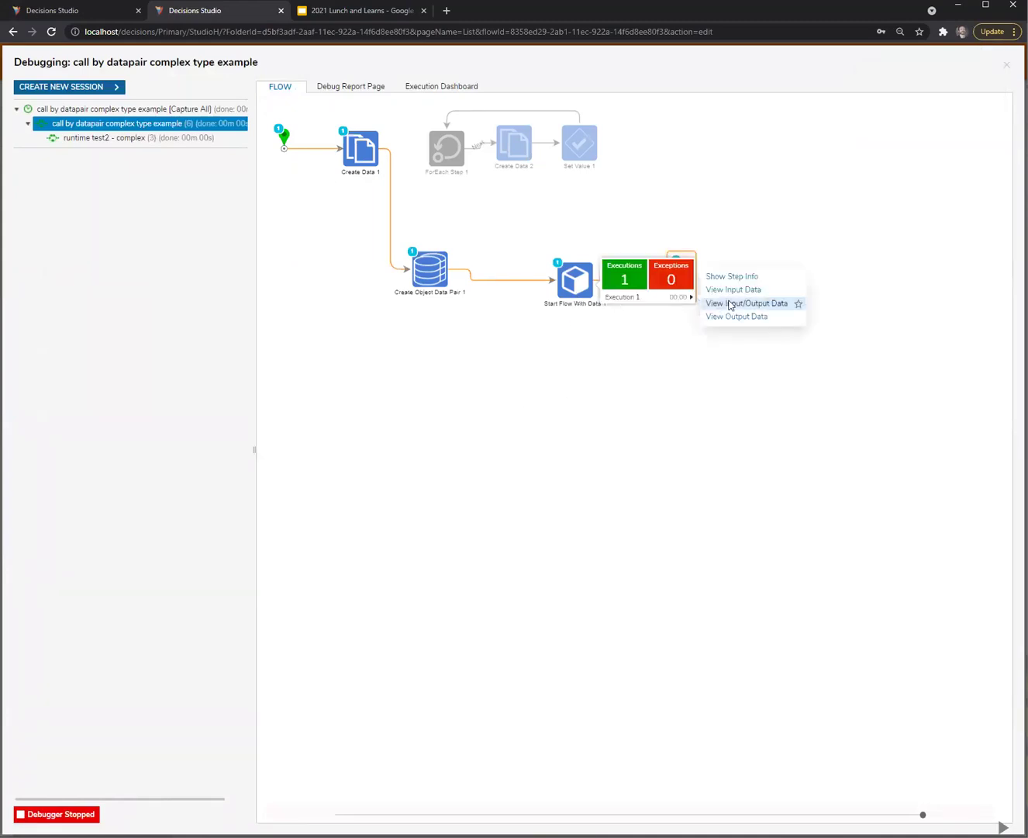
left_click(441, 274)
left_click(544, 292)
left_click(596, 355)
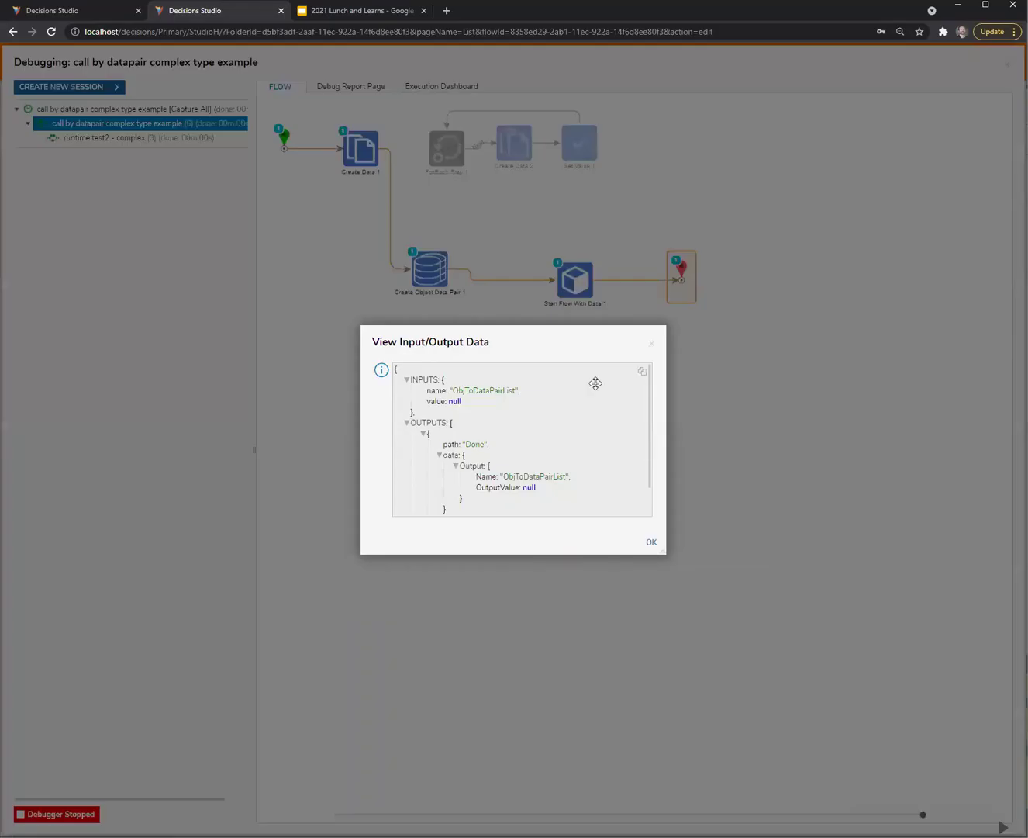
left_click_drag(567, 335, 481, 251)
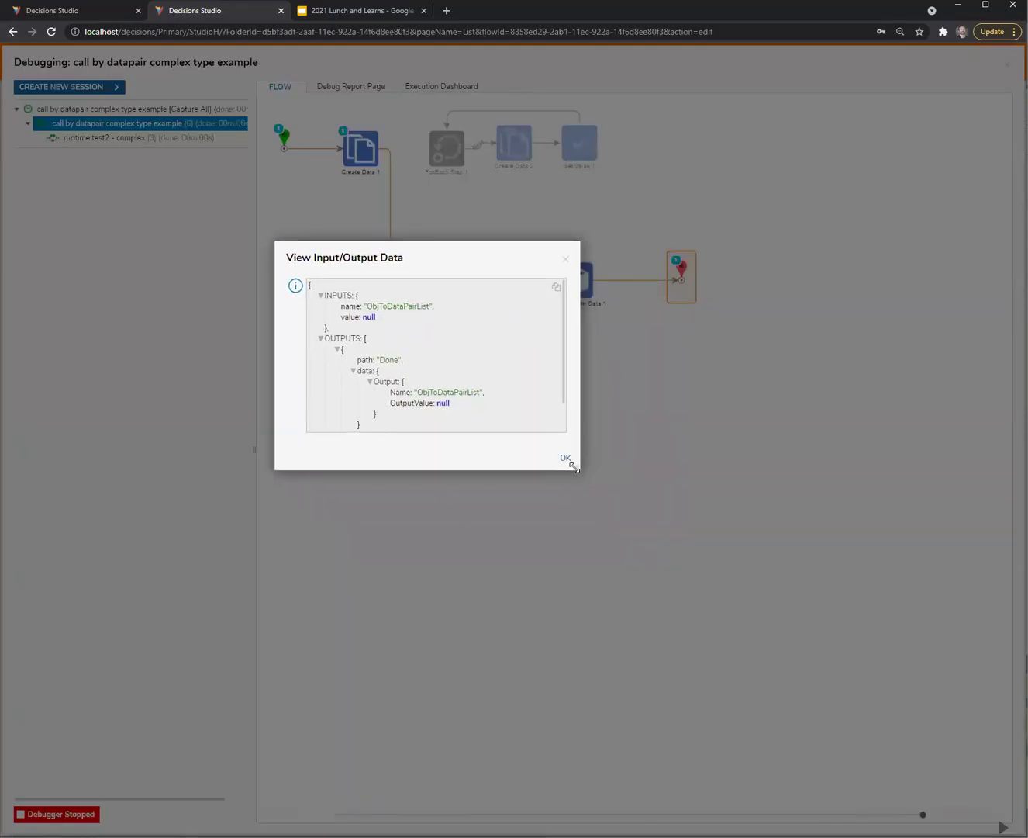
left_click_drag(574, 467, 690, 620)
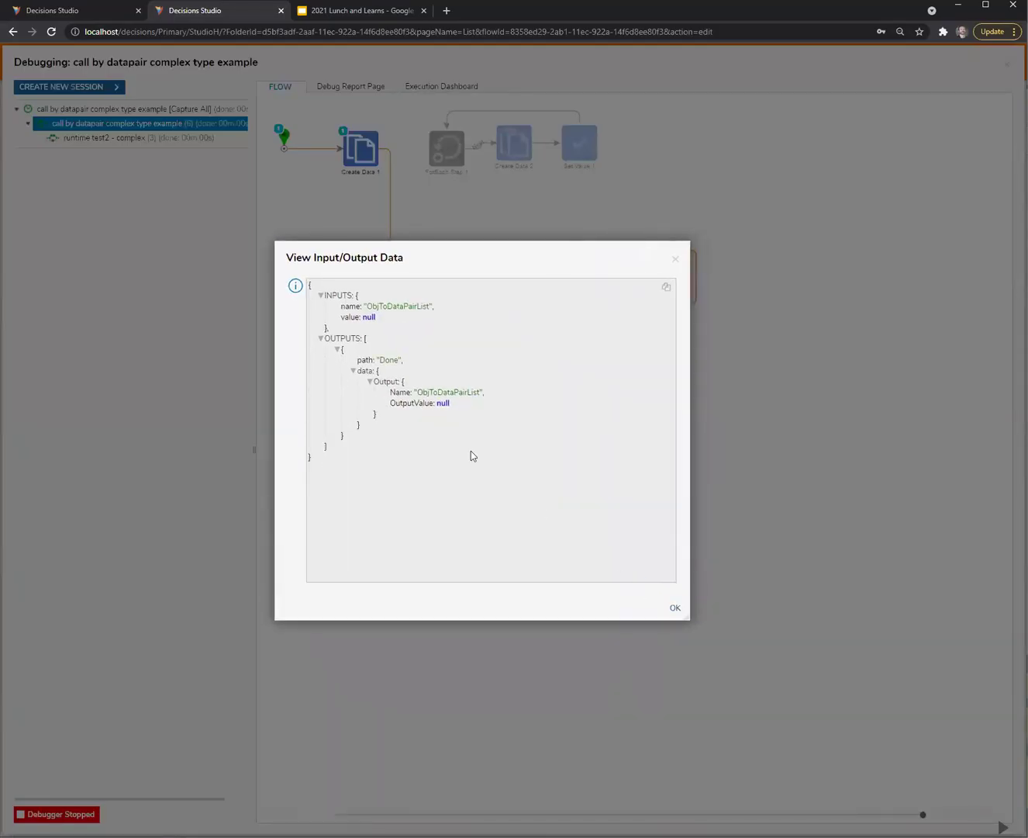